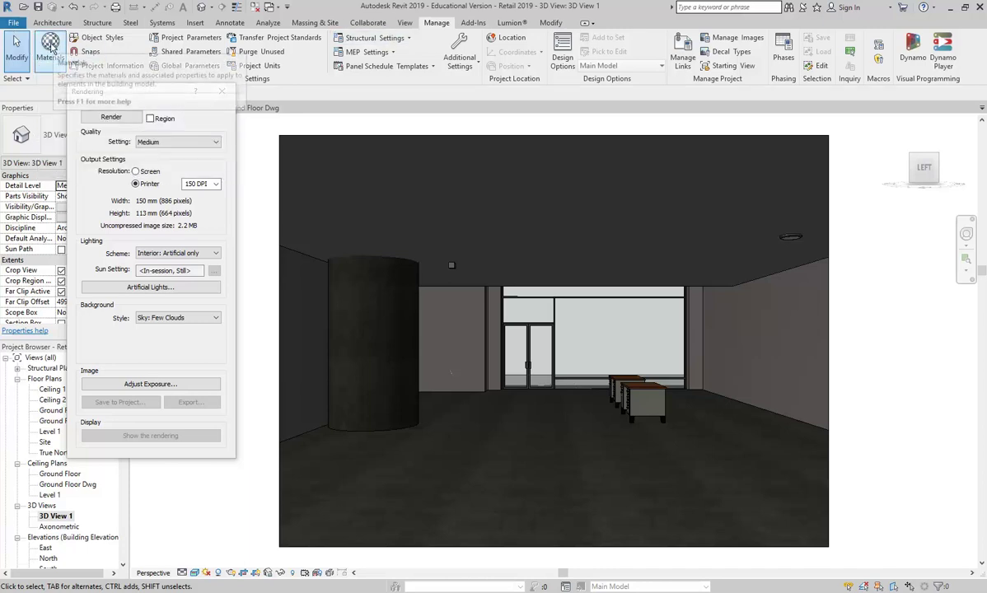
click(52, 48)
scroll(334, 93, down, 1)
scroll(321, 80, down, 5)
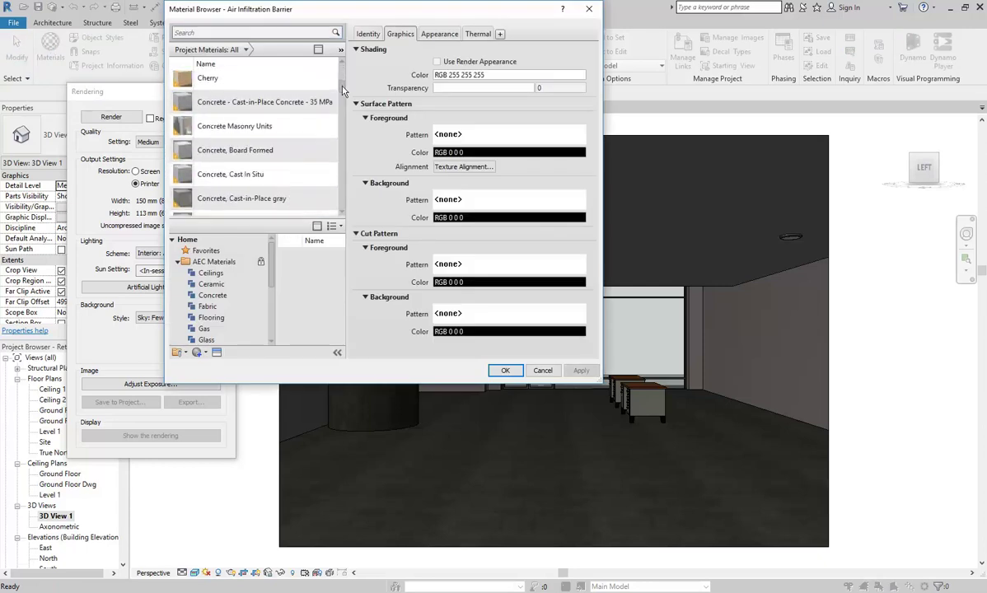
scroll(344, 95, down, 1)
click(221, 141)
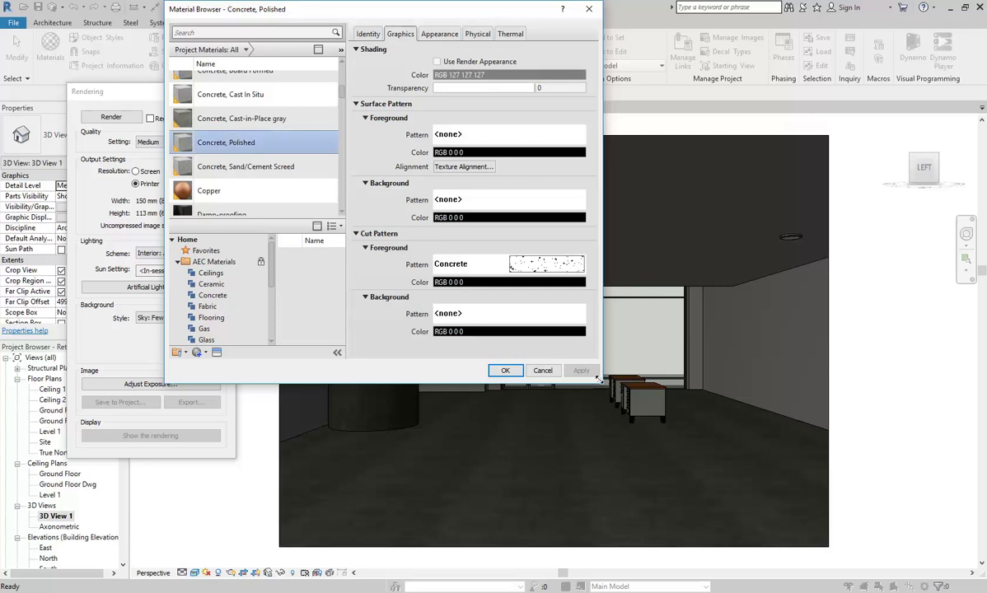
drag(601, 382, 873, 469)
scroll(258, 98, up, 2)
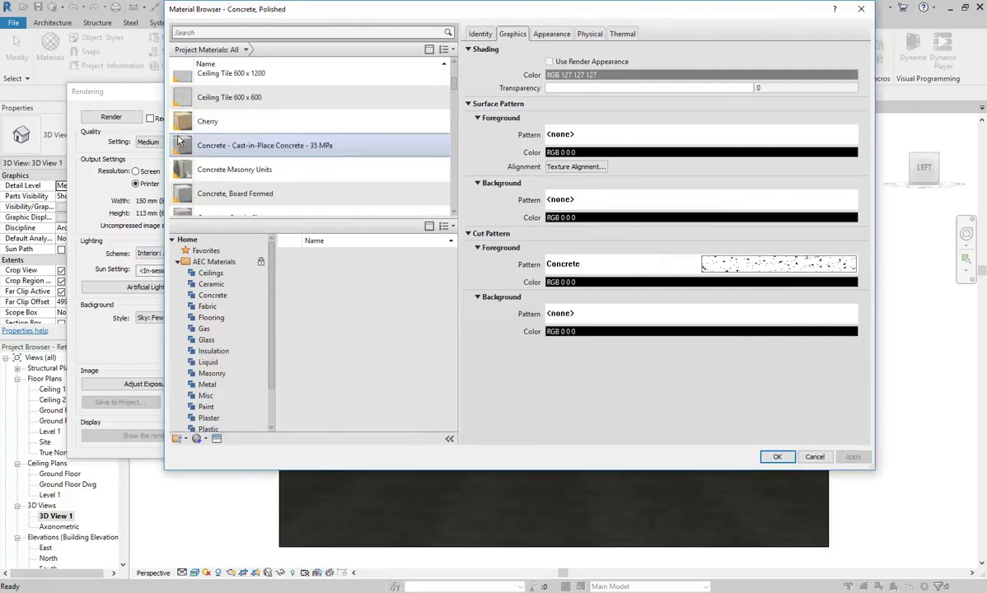
scroll(239, 152, down, 1)
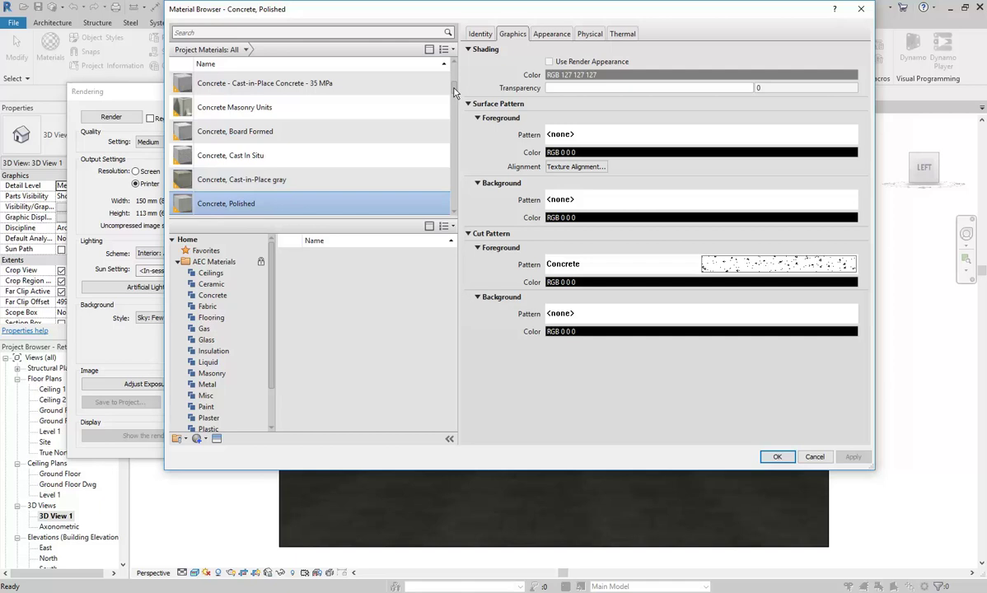
mouse_move(453, 92)
mouse_down()
mouse_move(453, 72)
mouse_move(453, 205)
mouse_move(453, 73)
mouse_move(453, 98)
mouse_up()
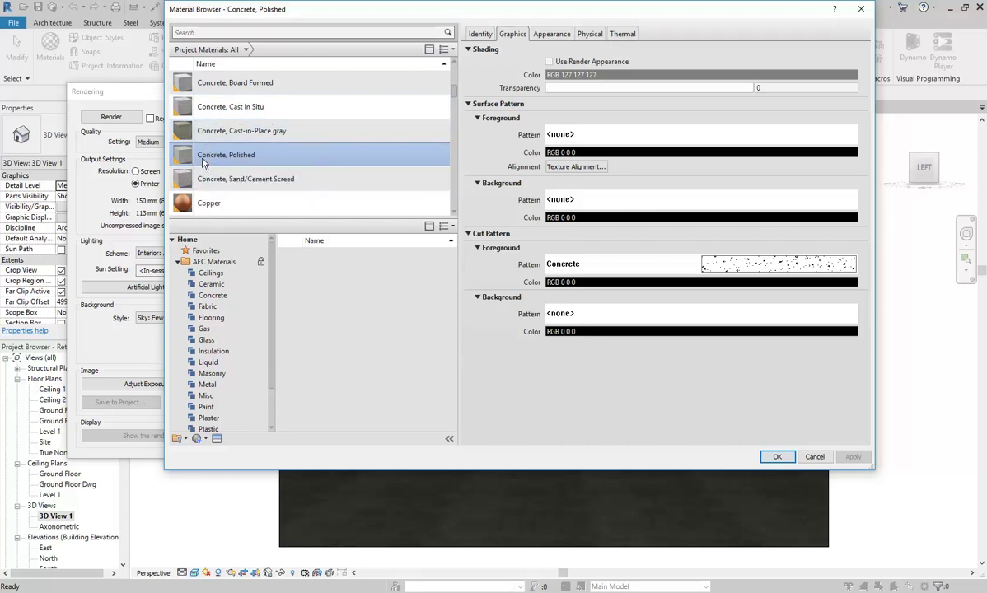
click(815, 456)
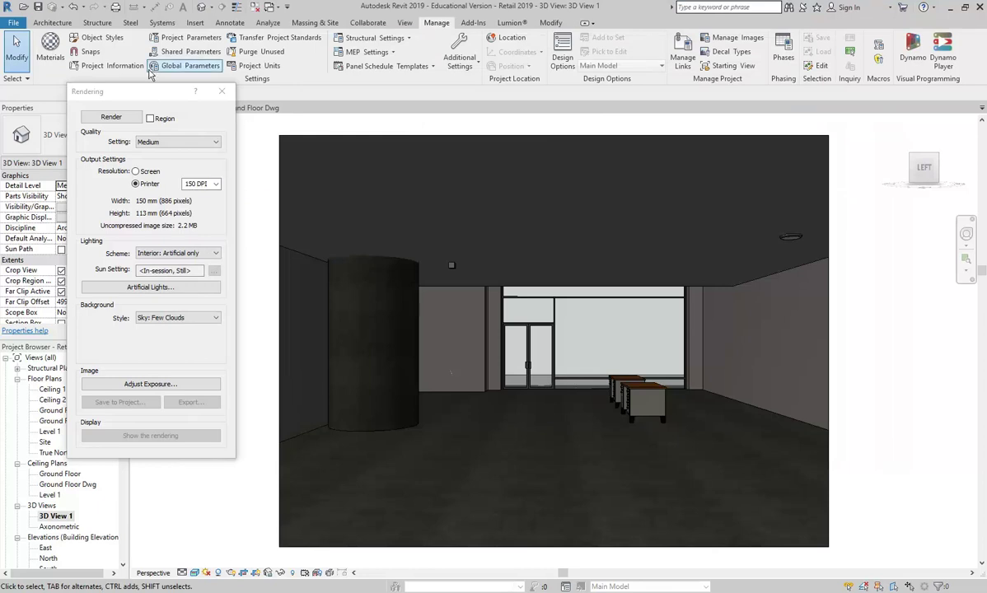
Step: Select the Concrete, Polished project material in the Material Browser and display its appearance properties
click(50, 52)
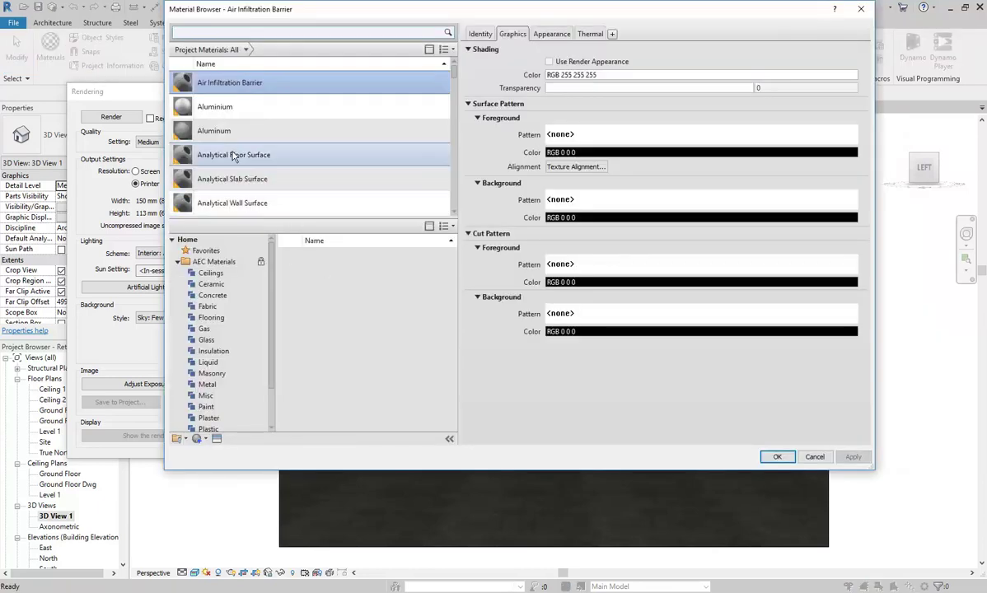
drag(455, 74, 454, 97)
click(238, 115)
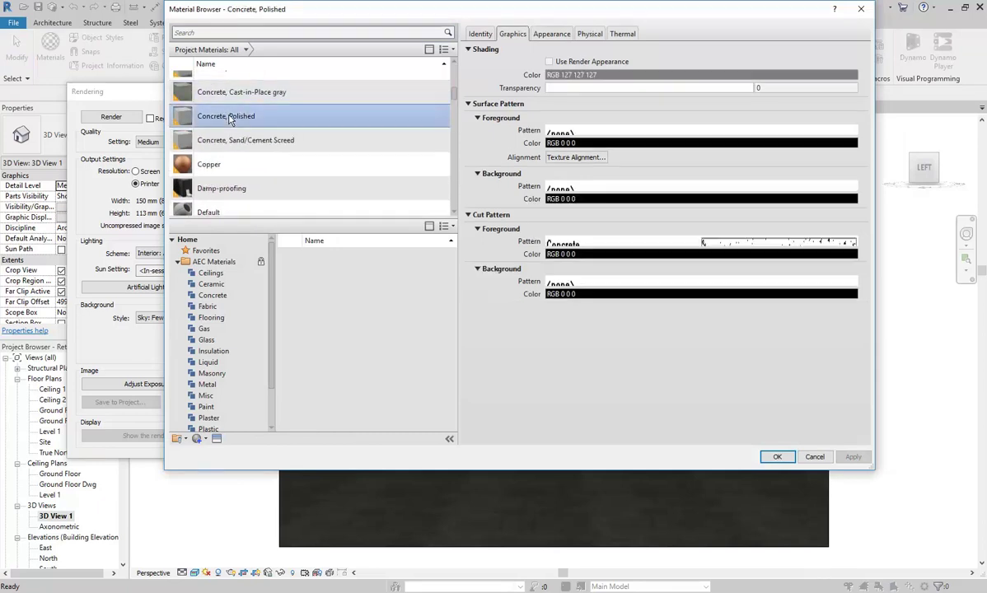
click(551, 33)
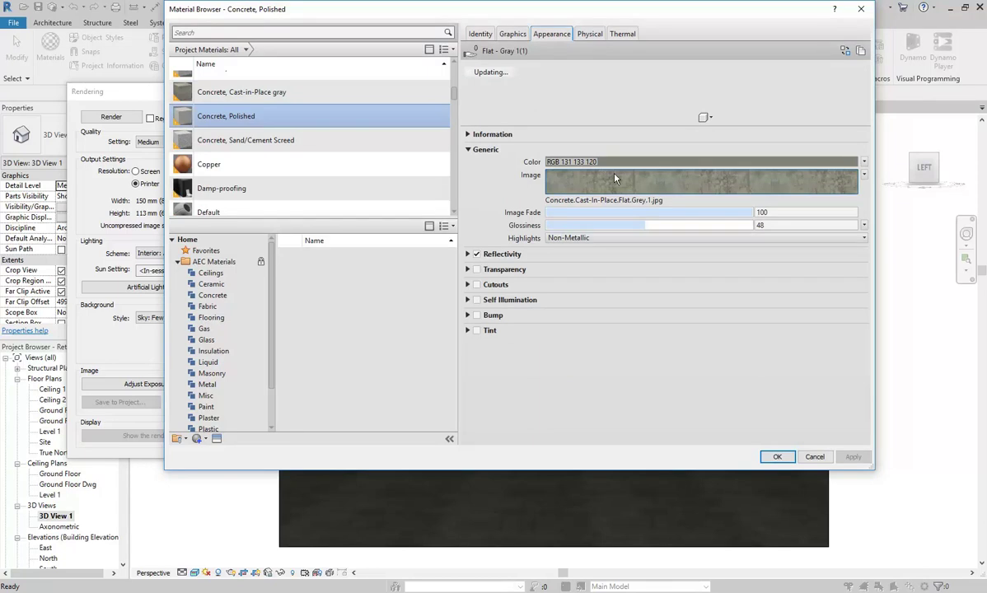
click(513, 34)
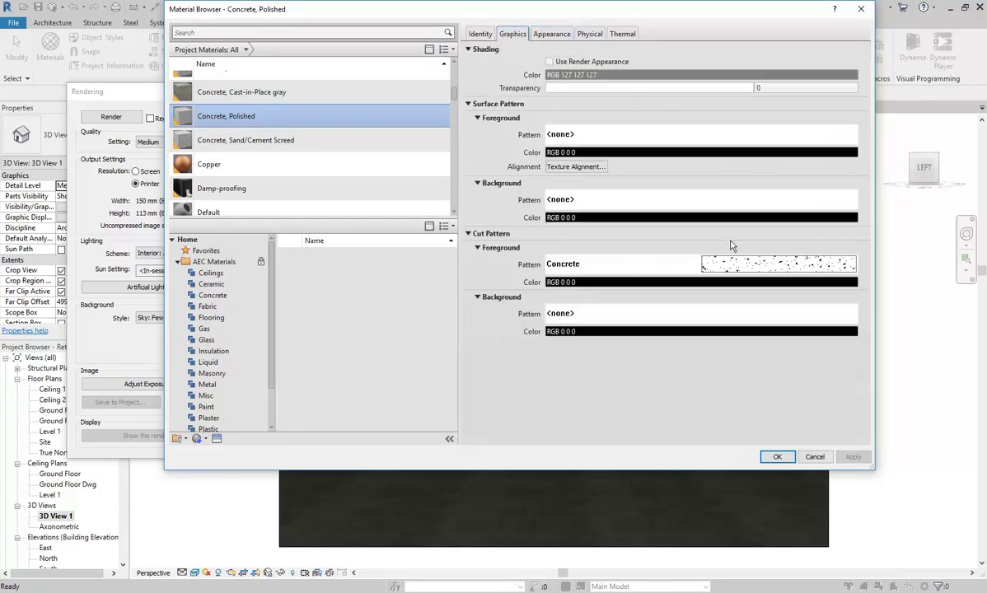
click(548, 35)
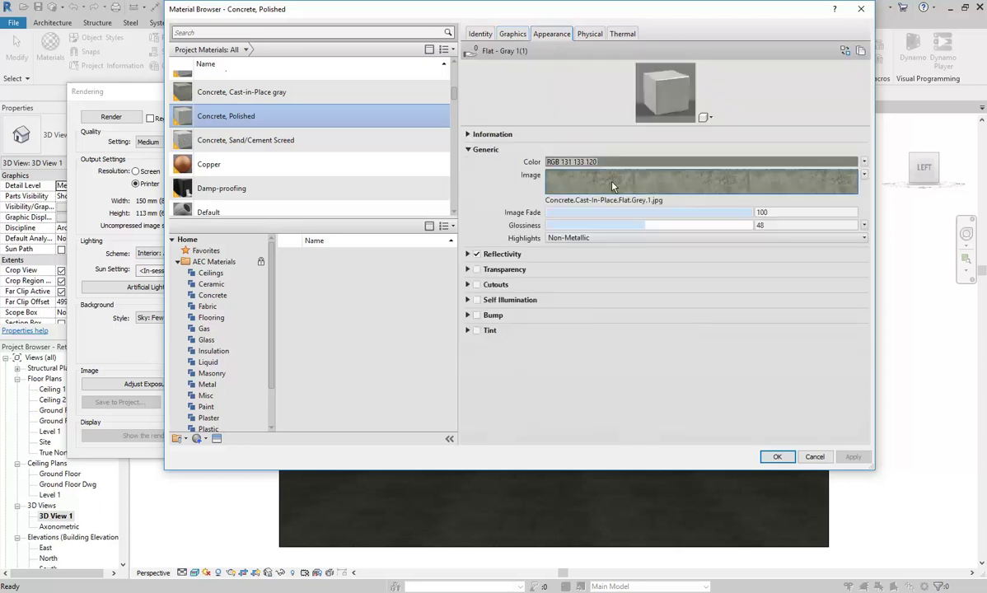
Step: Examine the Concrete.Cast-In-Place.Flat.Grey.1.jpg image settings of Concrete, Polished in the Texture Editor
mouse_move(612, 186)
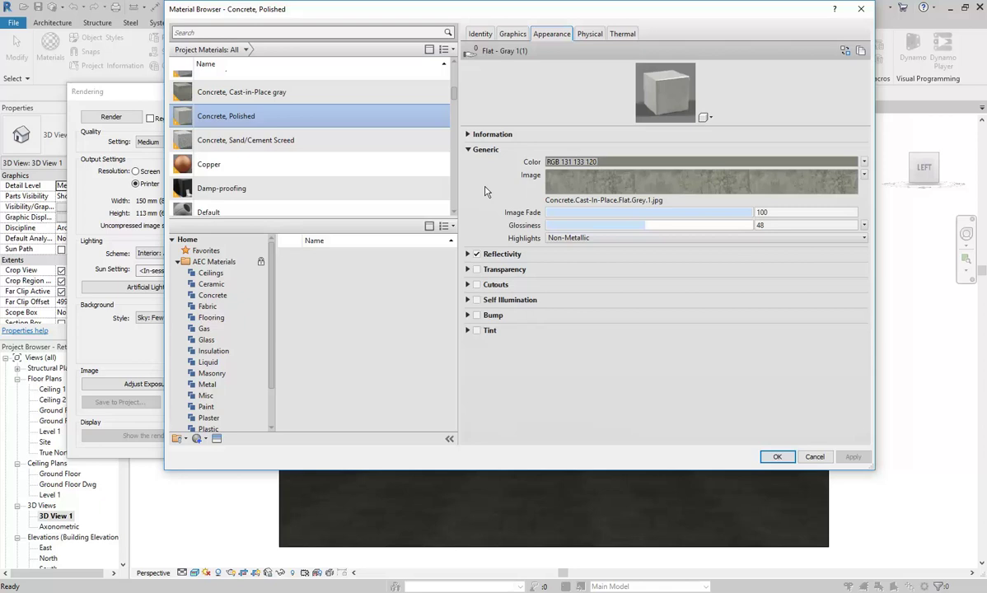
mouse_move(671, 193)
click(649, 182)
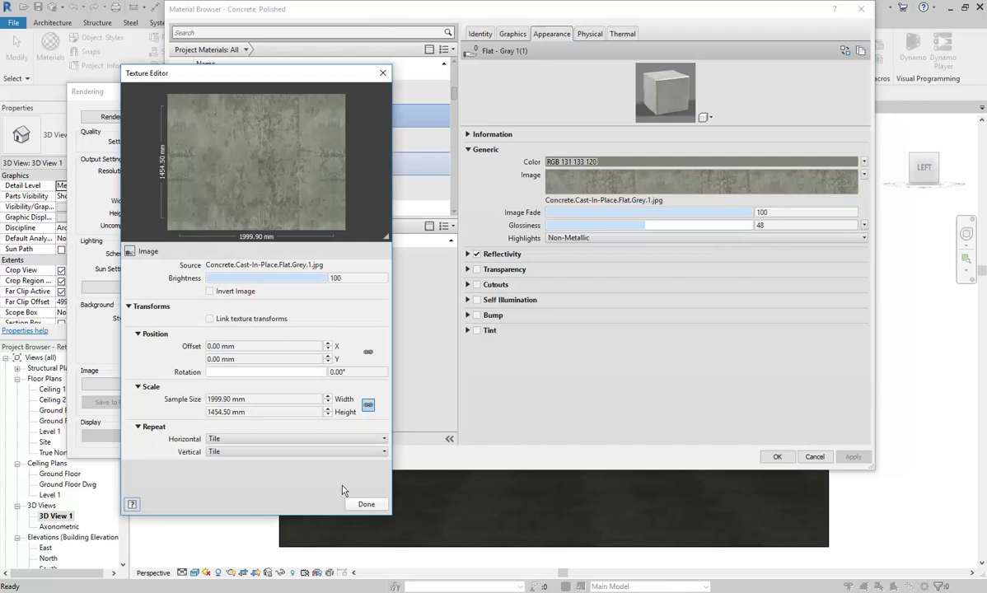
click(366, 504)
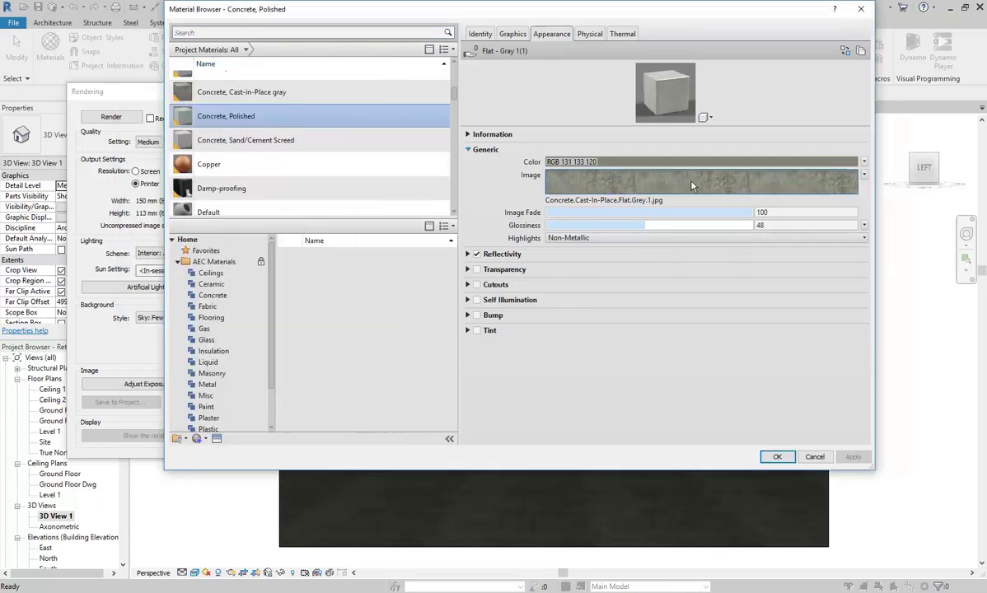
click(690, 186)
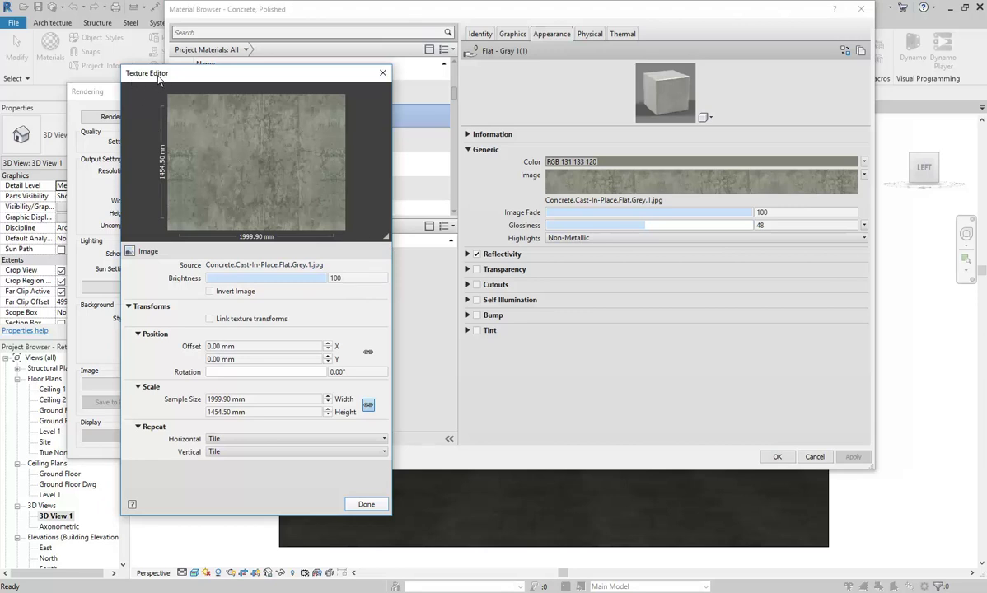
click(382, 72)
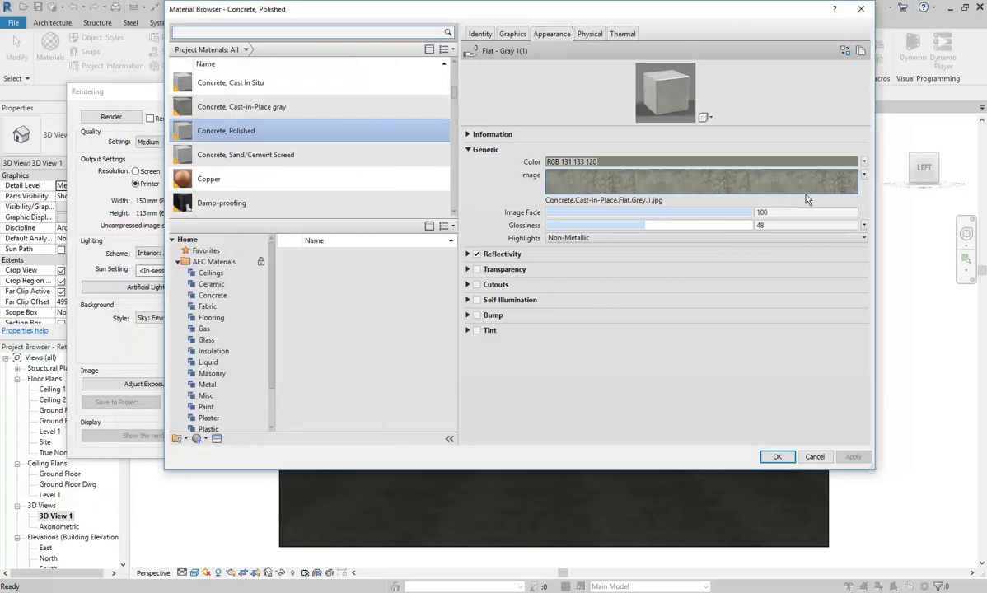
click(730, 180)
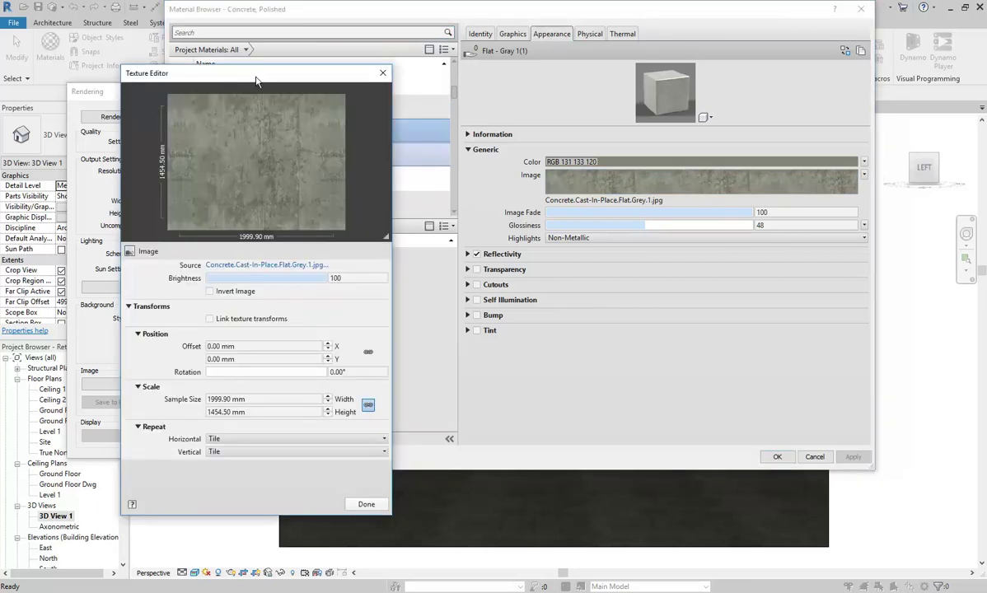
click(382, 73)
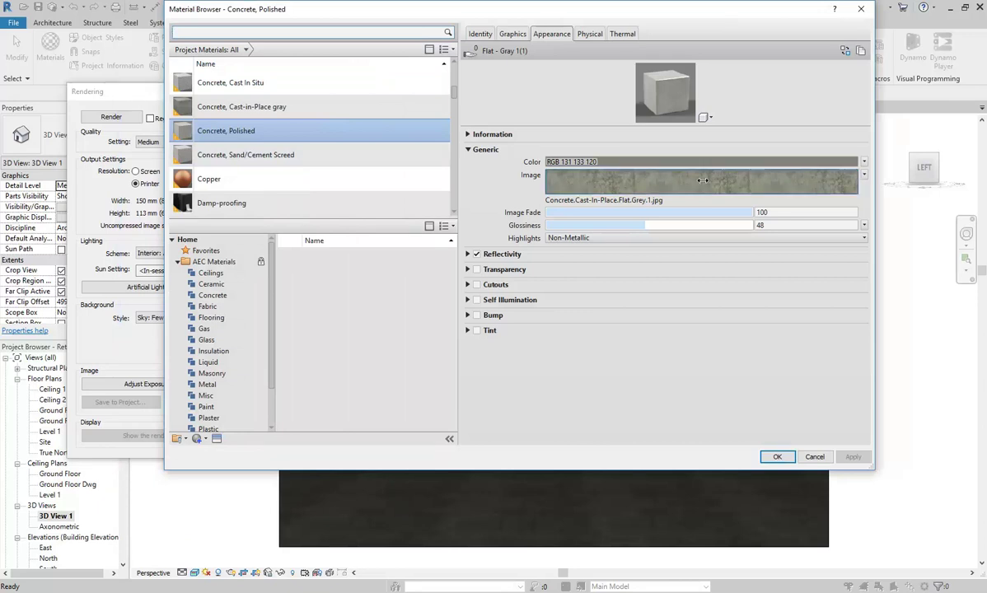
Step: Review the map types available for the generic image of Concrete, Polished and check the texture's scale and position settings
click(864, 175)
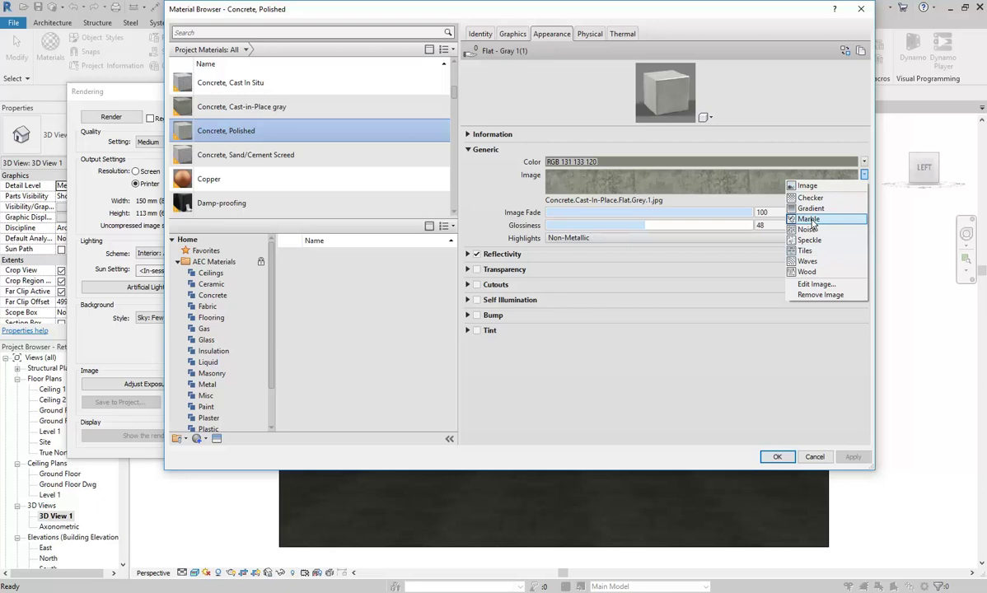
click(864, 176)
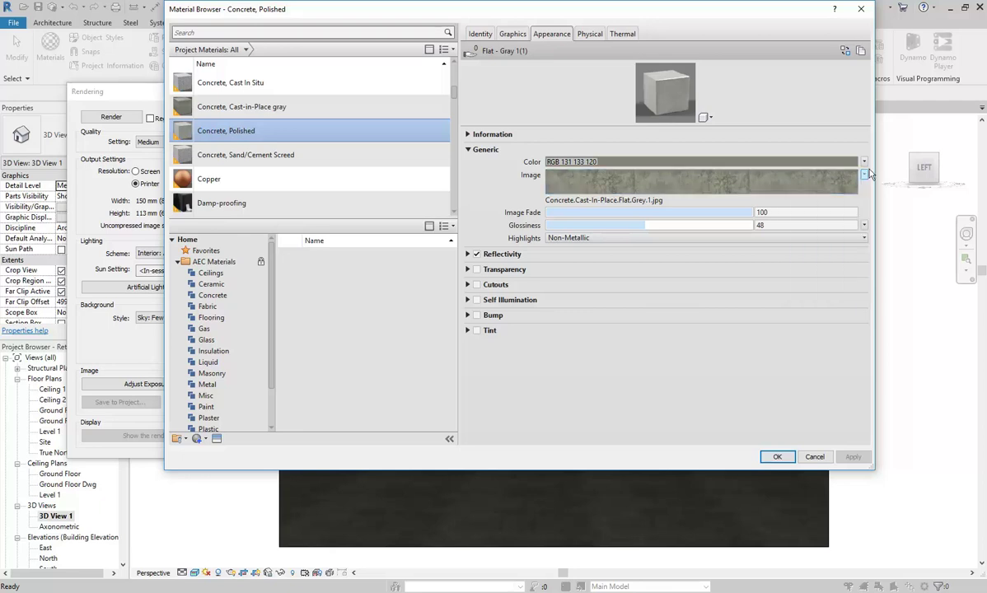
click(864, 176)
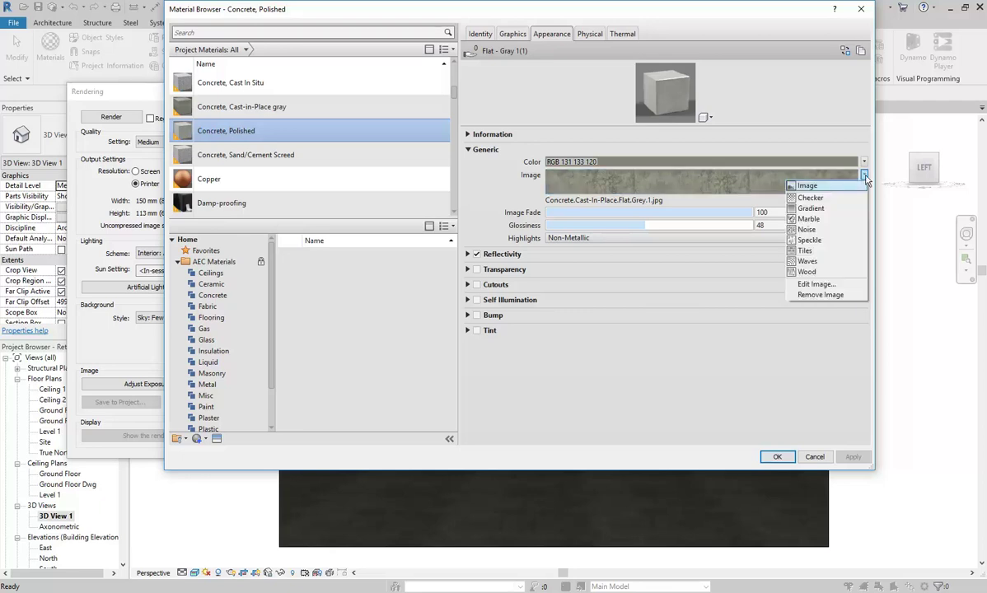
click(803, 186)
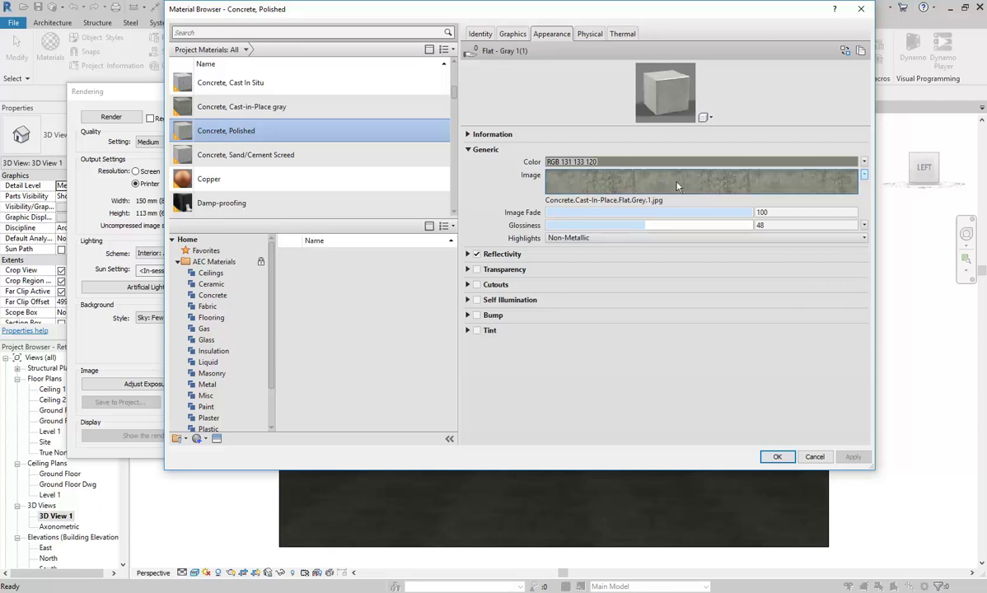
click(710, 186)
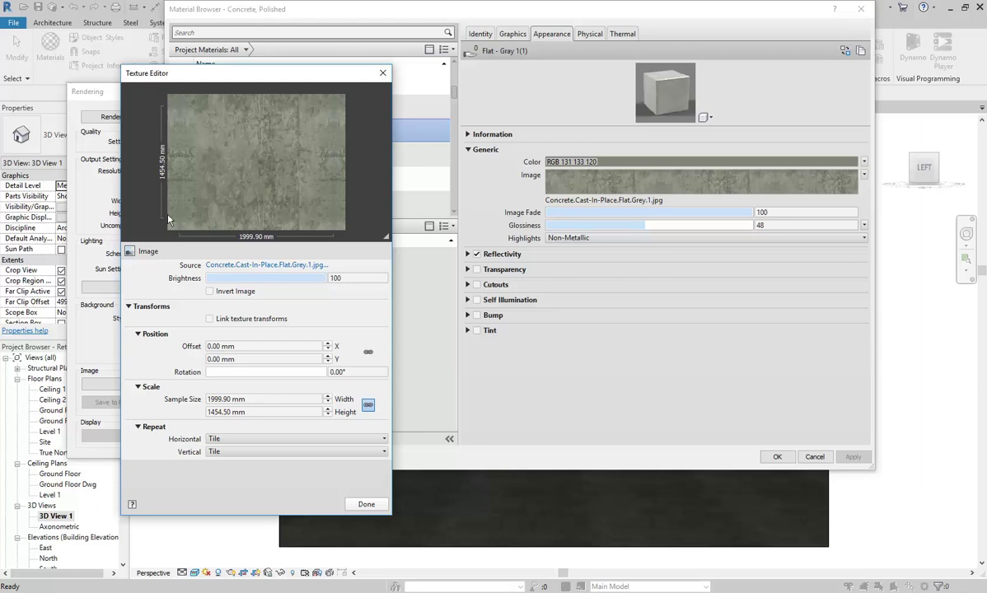
click(365, 503)
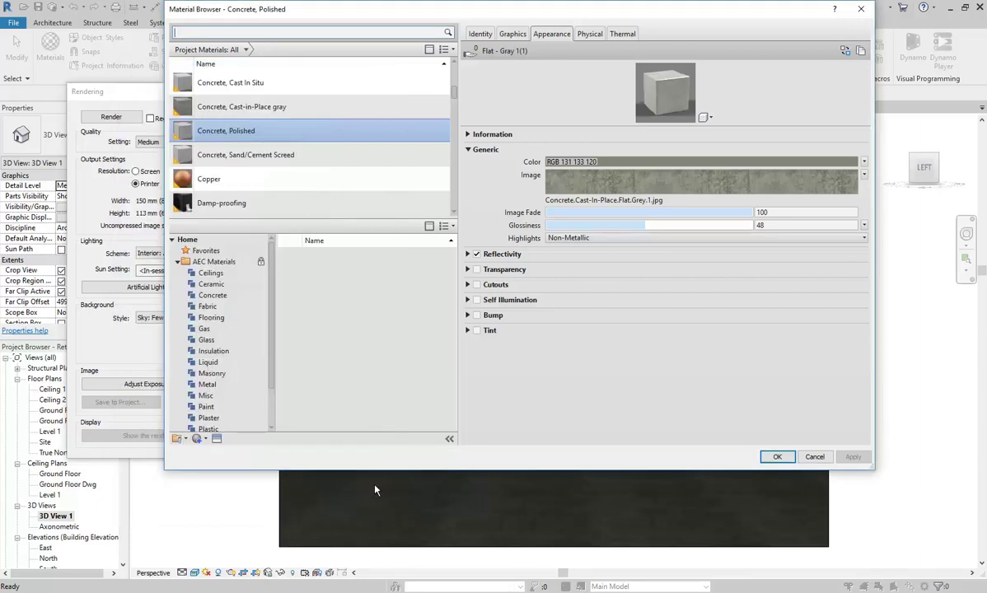
Step: Enable Transparency for the Concrete, Polished appearance and begin choosing a transparency image file
click(467, 270)
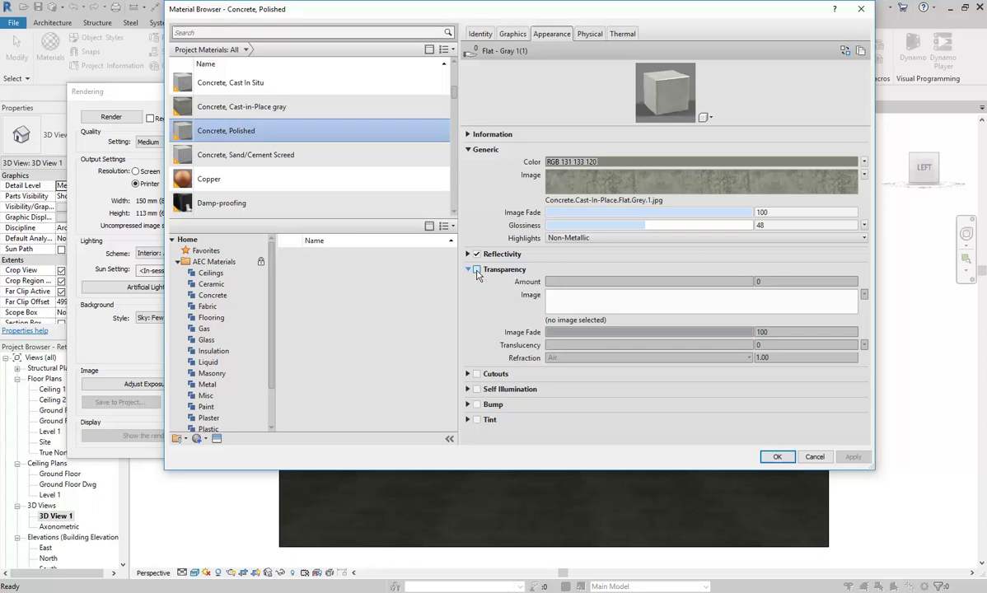
click(477, 272)
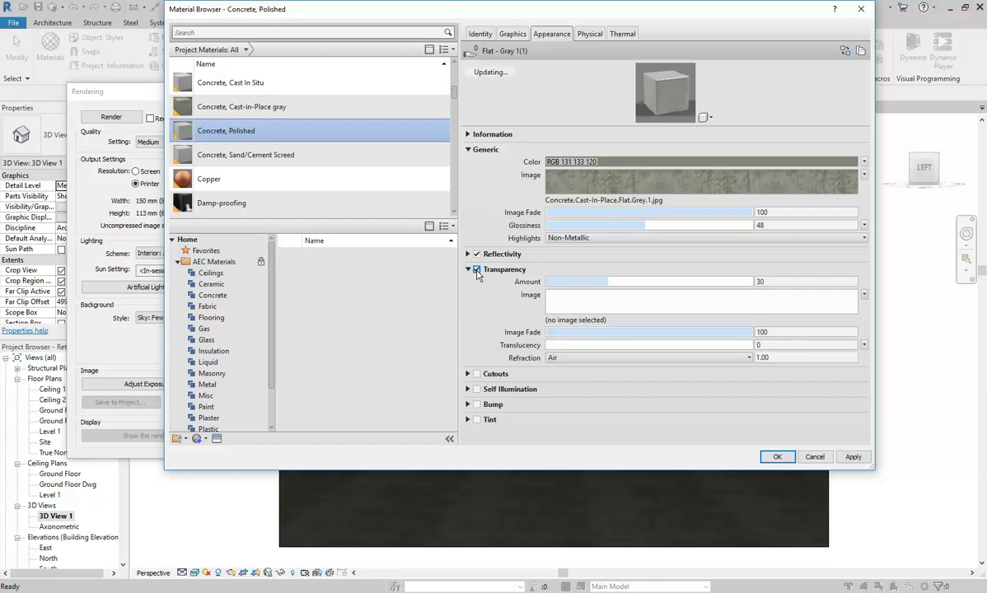
click(736, 309)
Step: Browse the drives in the file selection dialog to the EDU_DC_InteriorDesign folder
click(411, 221)
scroll(387, 263, up, 1)
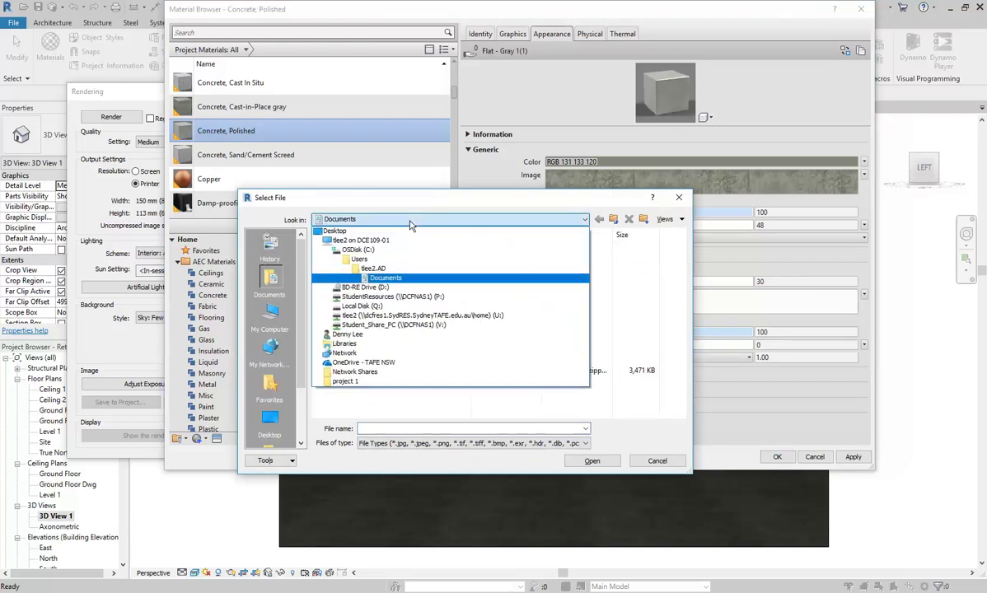
click(379, 311)
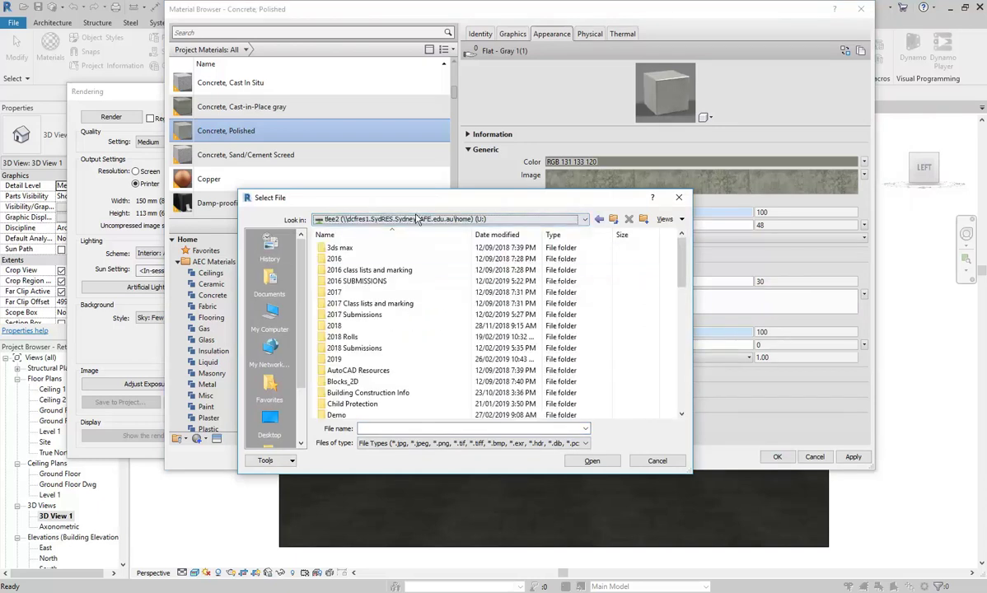
click(417, 221)
scroll(412, 256, up, 1)
click(412, 250)
double_click(363, 258)
Step: Open the Cutout folder inside Material Images
scroll(364, 332, down, 3)
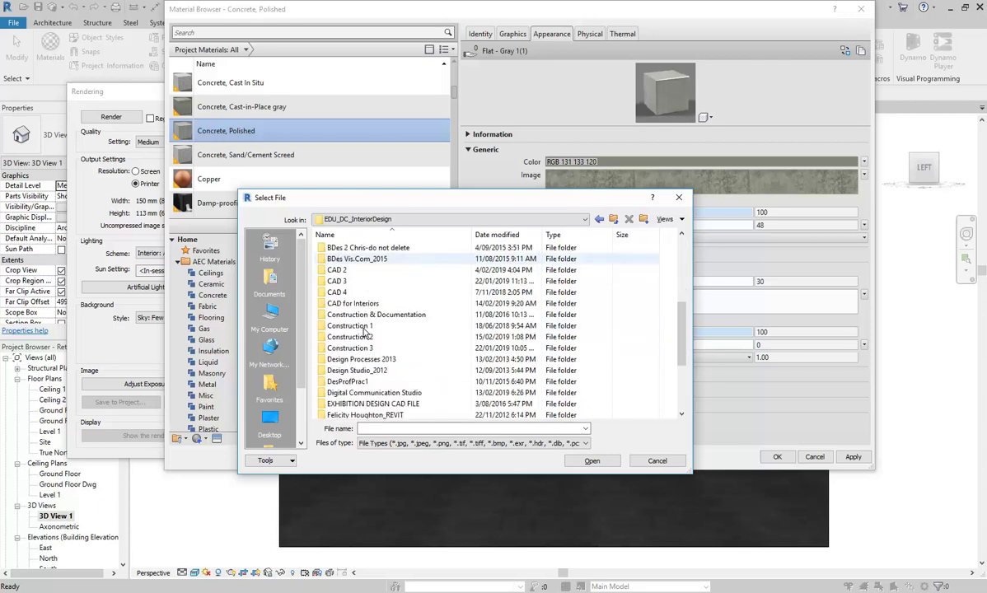
scroll(363, 333, down, 4)
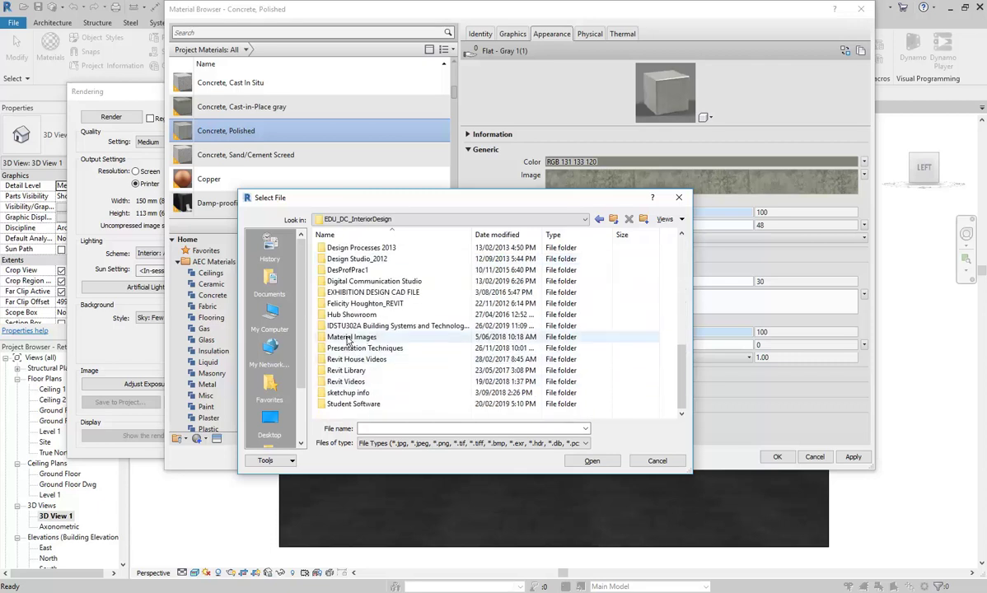
click(347, 340)
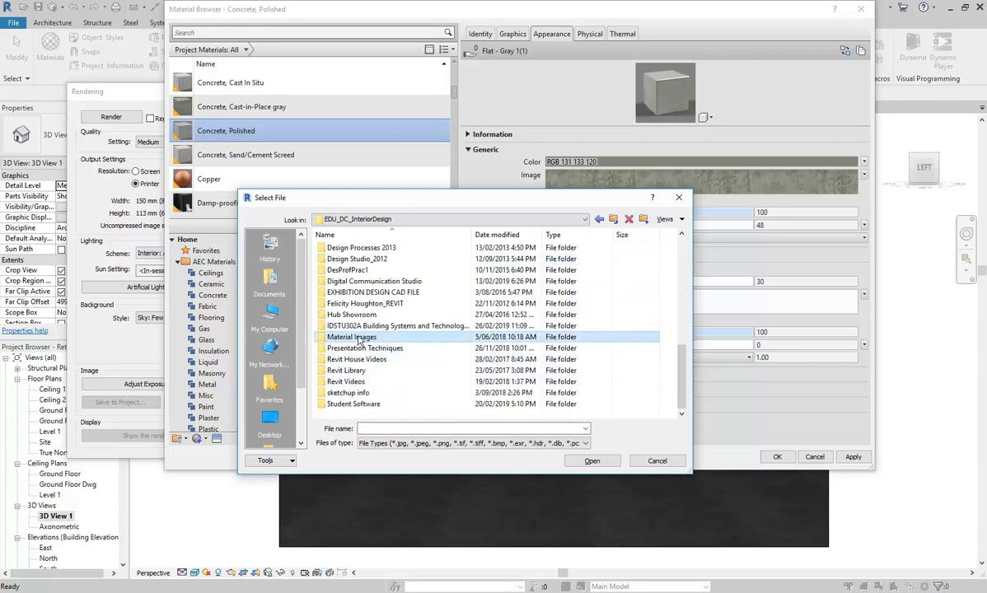
double_click(352, 338)
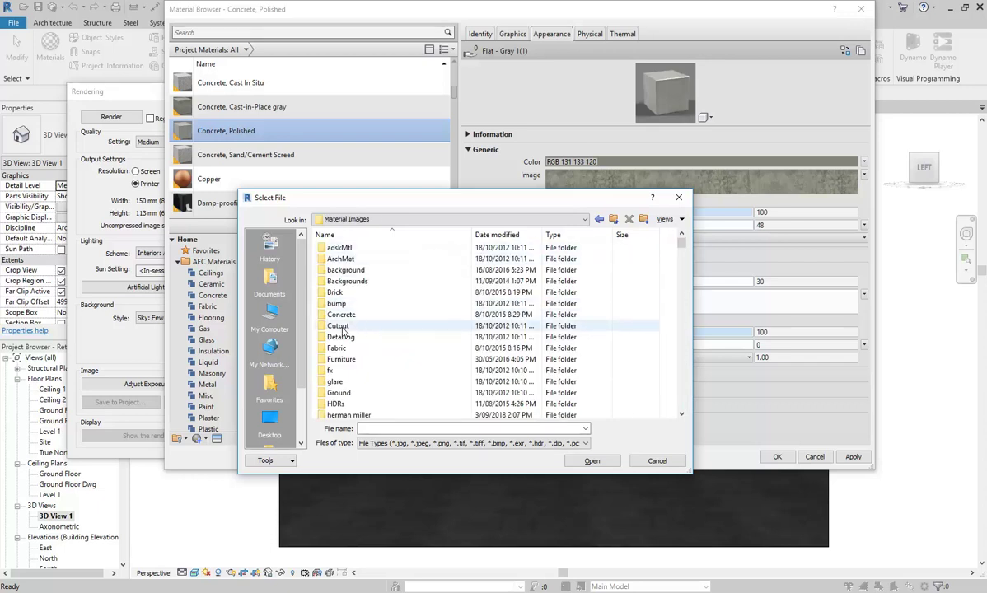
double_click(336, 327)
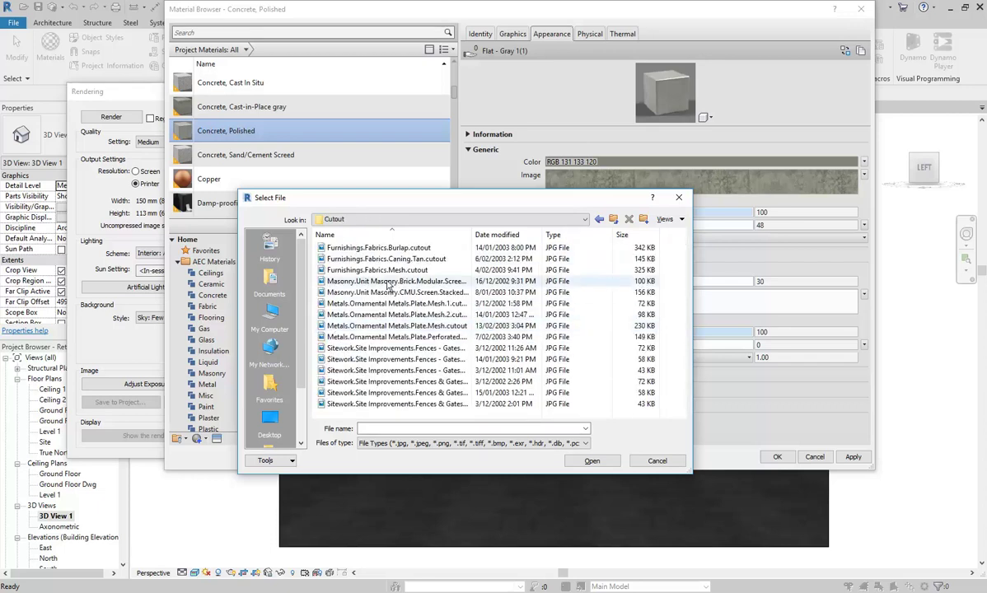
Step: Show the Cutout folder's files as image thumbnails and load Masonry.Unit Masonry.Brick.Modular.Screen.cutout.jpg as the transparency image
drag(452, 201, 524, 100)
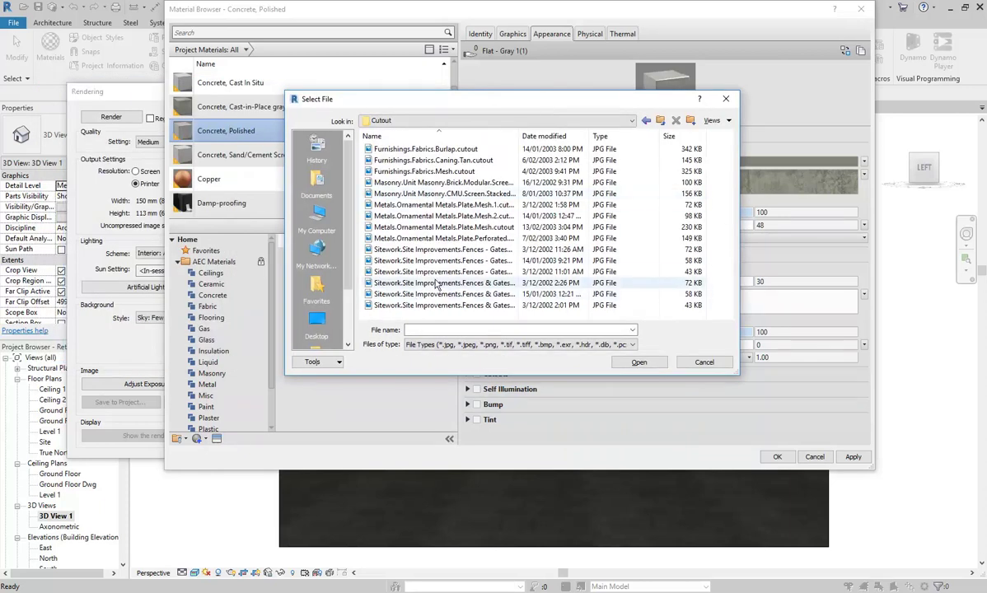
right_click(562, 315)
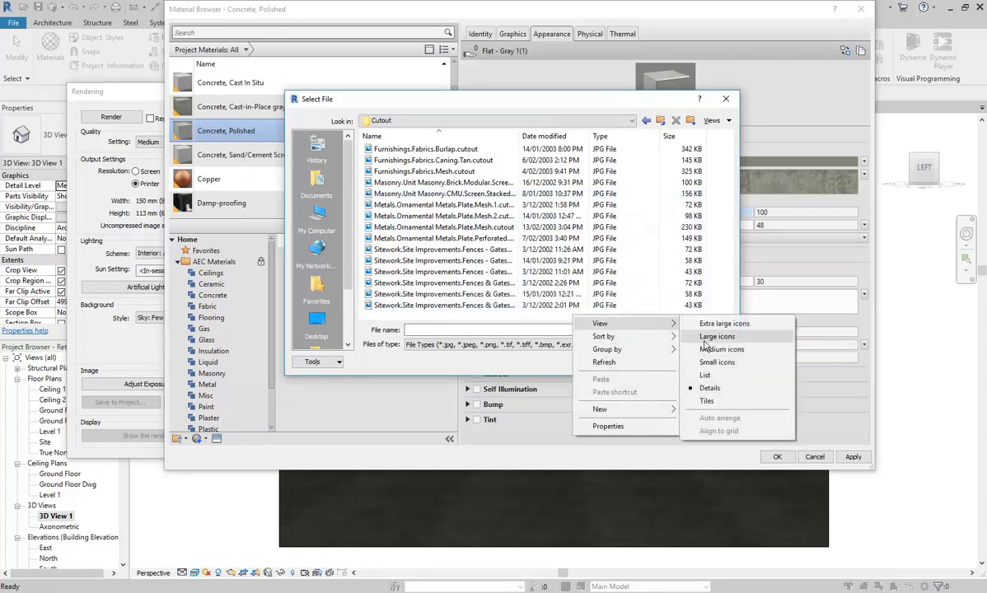
click(659, 323)
click(653, 210)
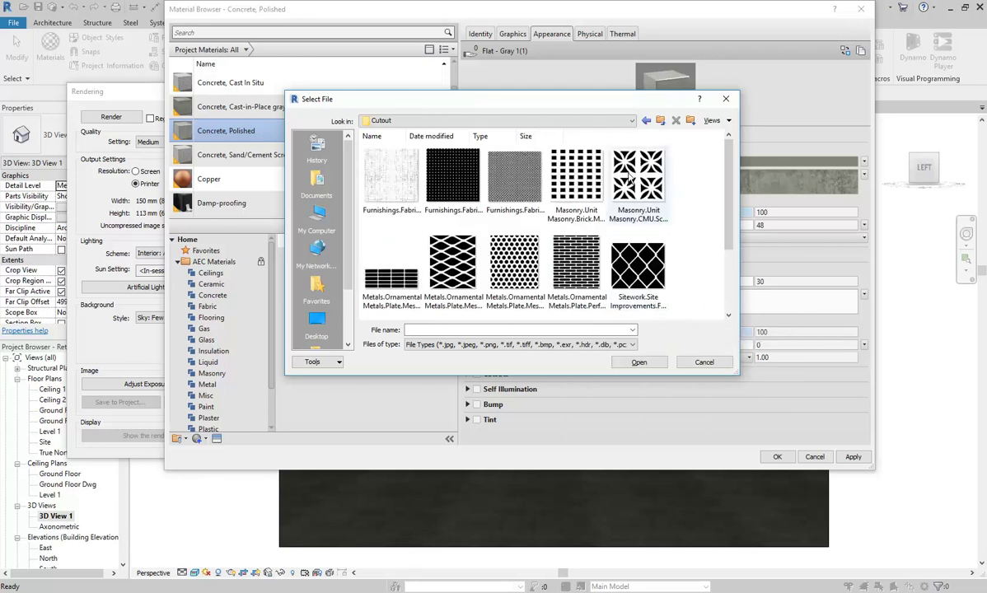
click(579, 186)
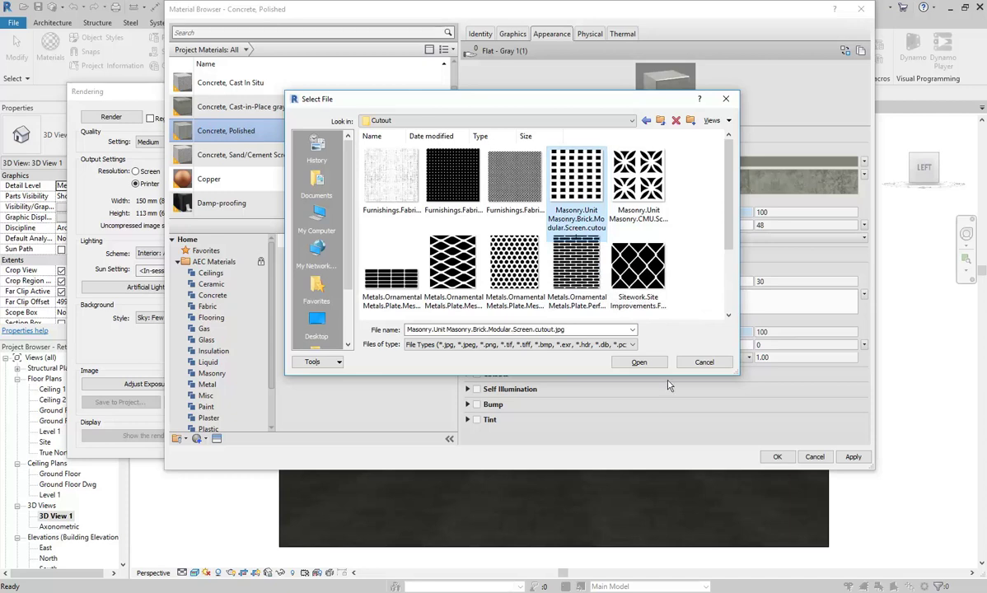
click(632, 366)
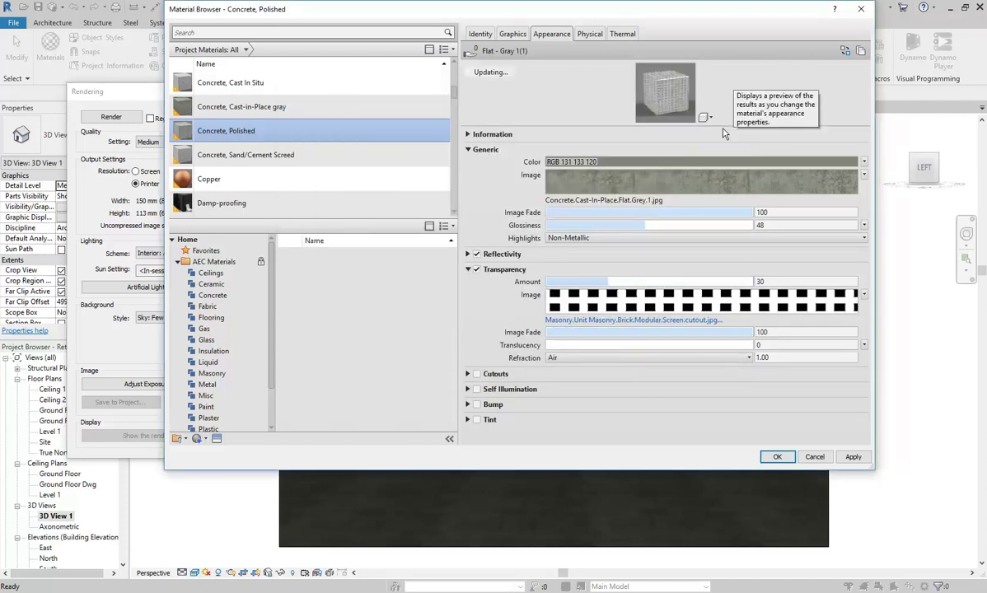
Step: Enlarge the material preview and try transparency amounts of 100 and 0 for Concrete, Polished
drag(723, 125, 722, 223)
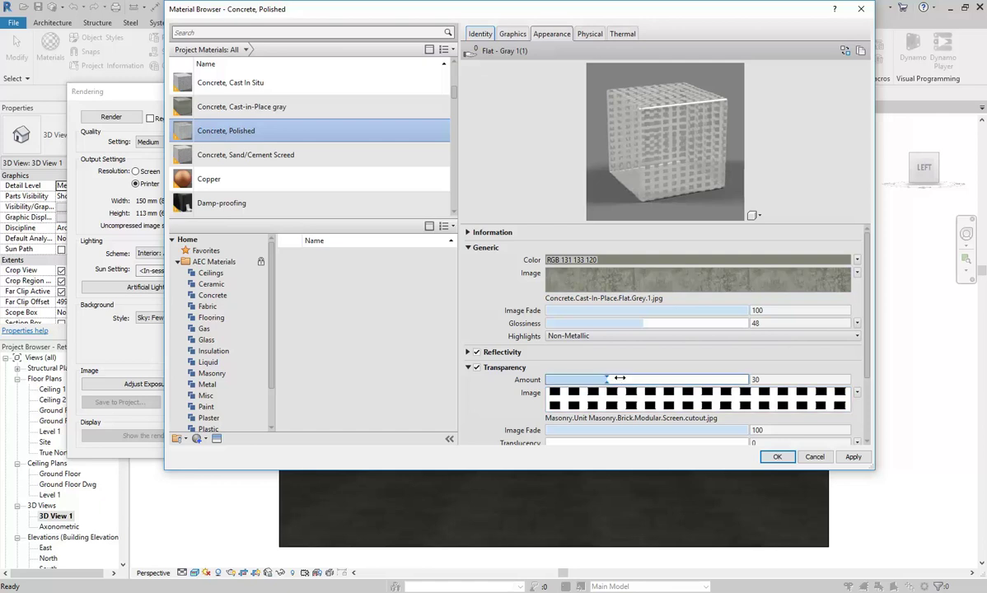
drag(606, 379, 735, 380)
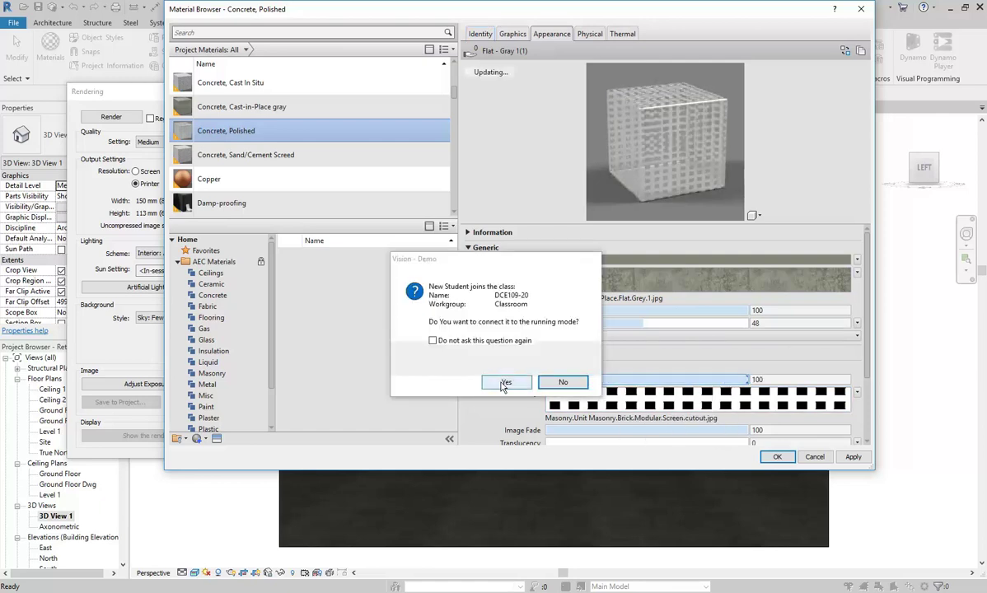
click(504, 383)
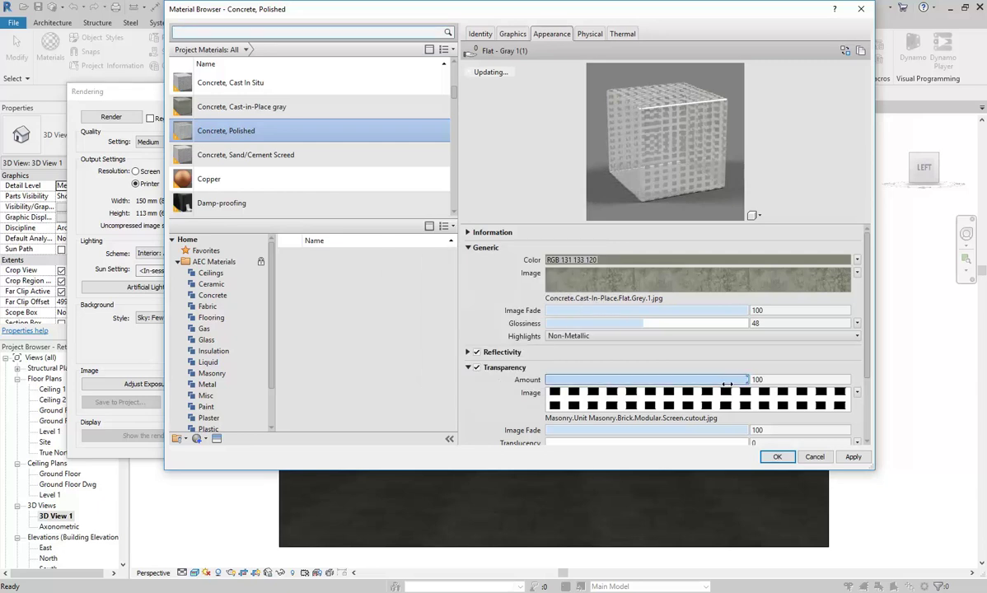
click(746, 379)
drag(745, 379, 548, 379)
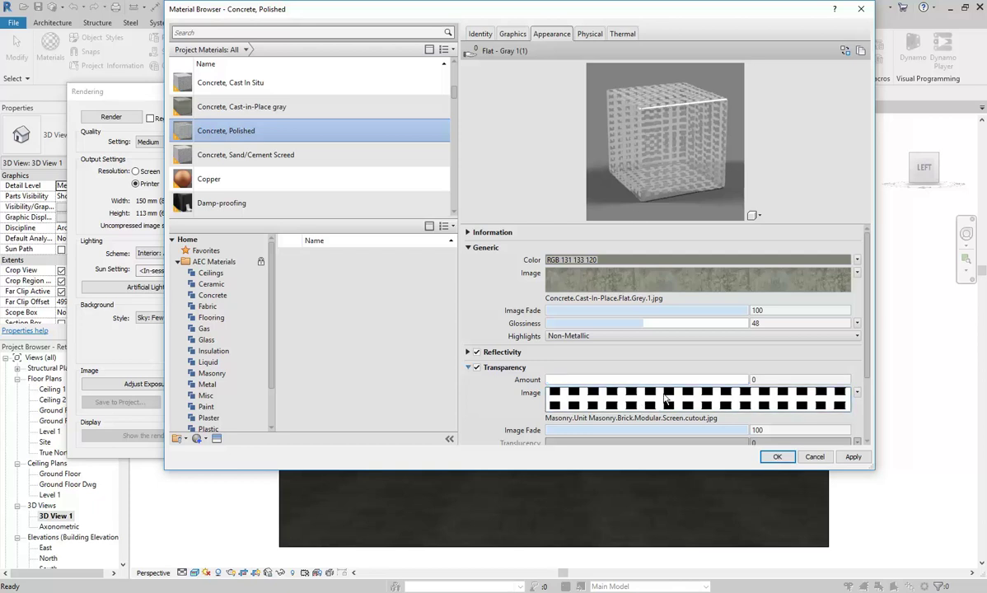
Step: Set the transparency texture's sample width to 3000 mm with the height linked
click(700, 398)
click(252, 399)
double_click(252, 400)
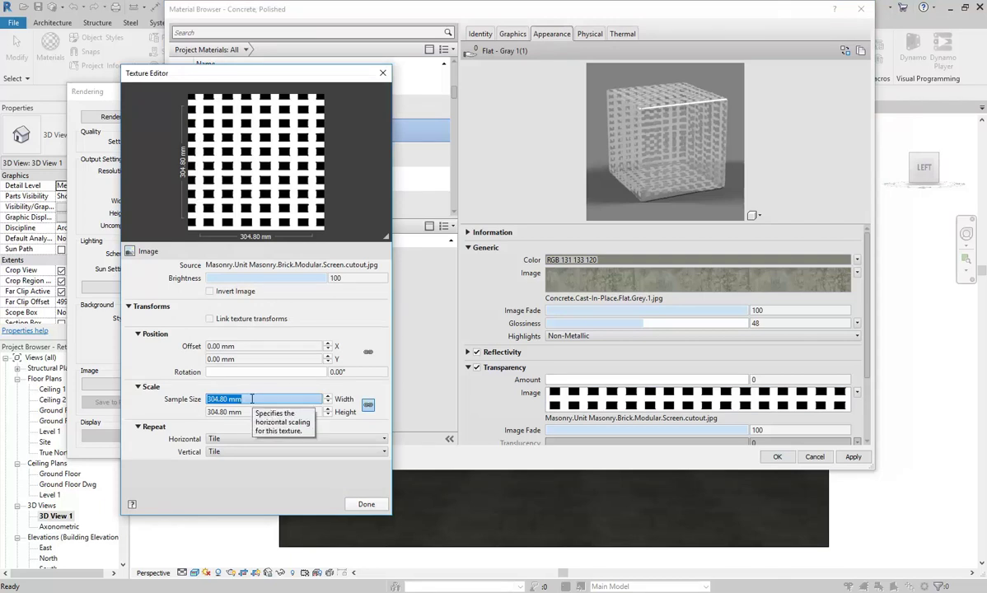
text(3000)
key(Tab)
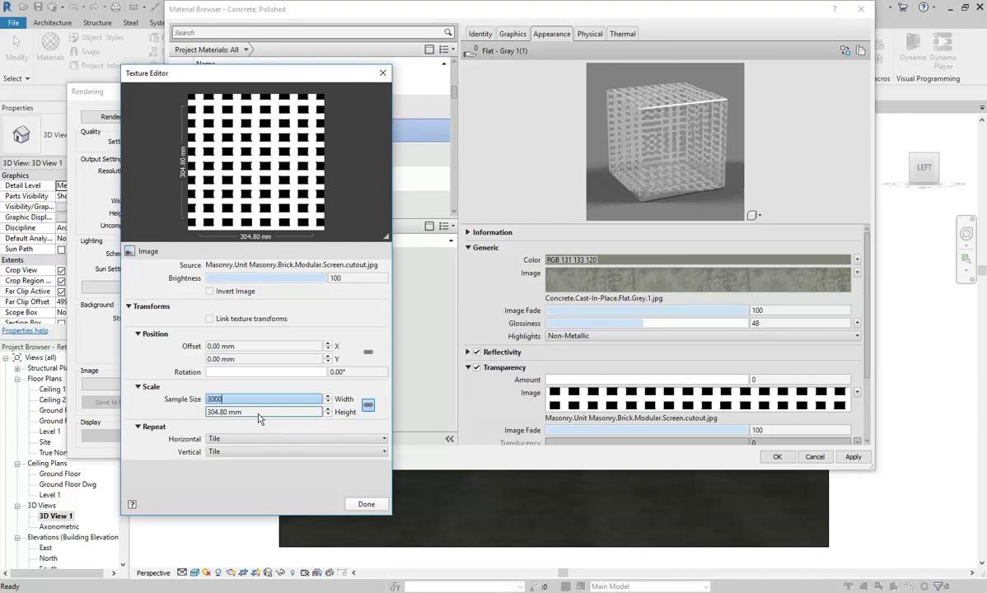
click(365, 504)
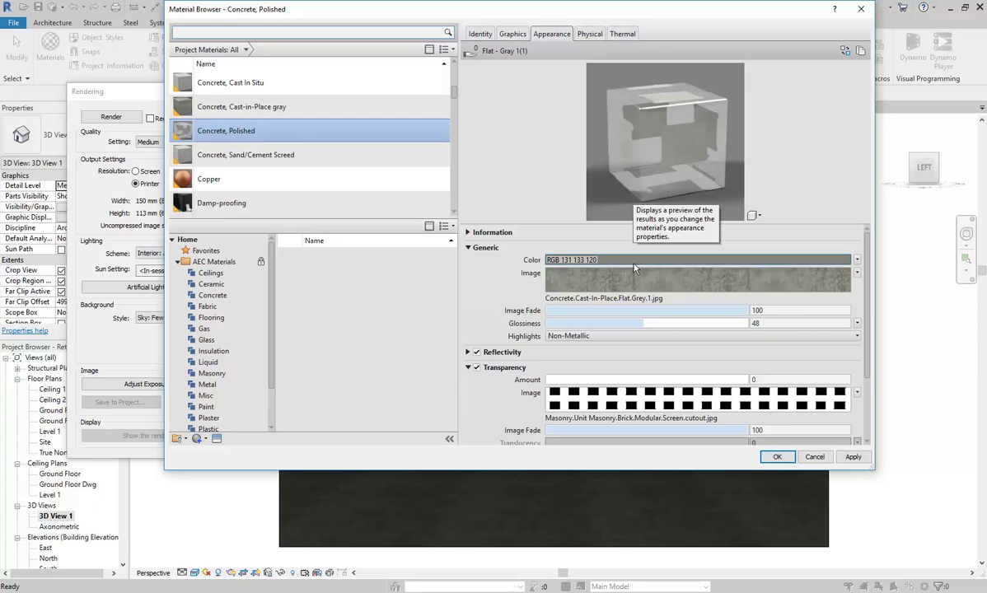
Step: Remove the transparency image, disable Transparency and collapse its settings
click(856, 393)
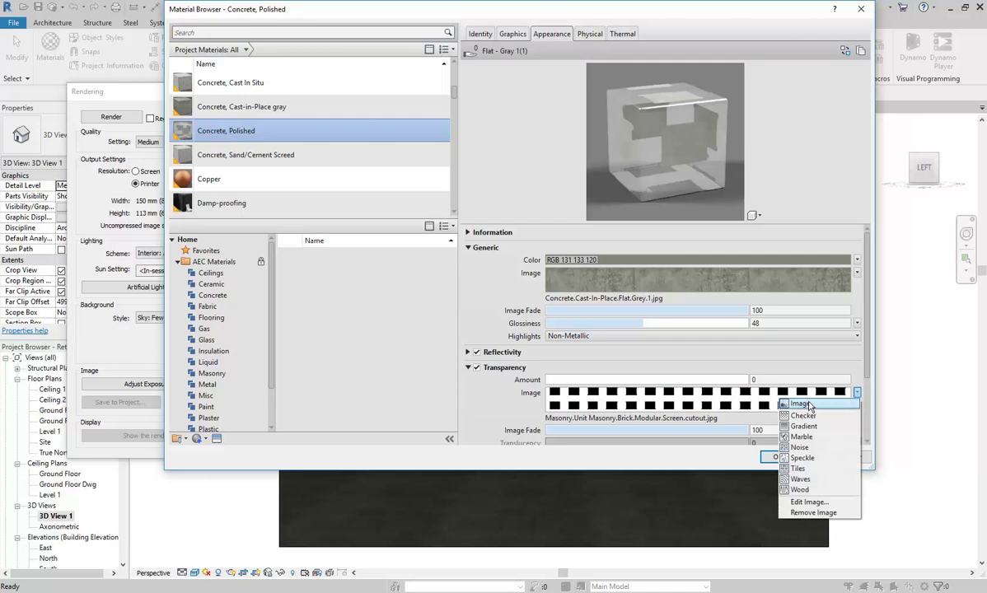
click(814, 514)
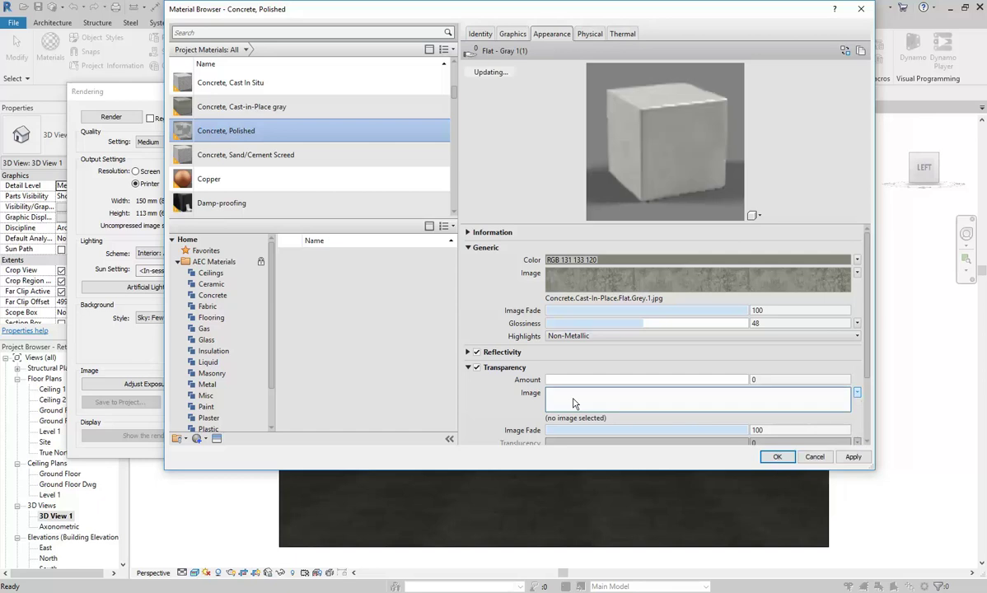
click(475, 367)
scroll(865, 308, down, 1)
scroll(864, 309, down, 3)
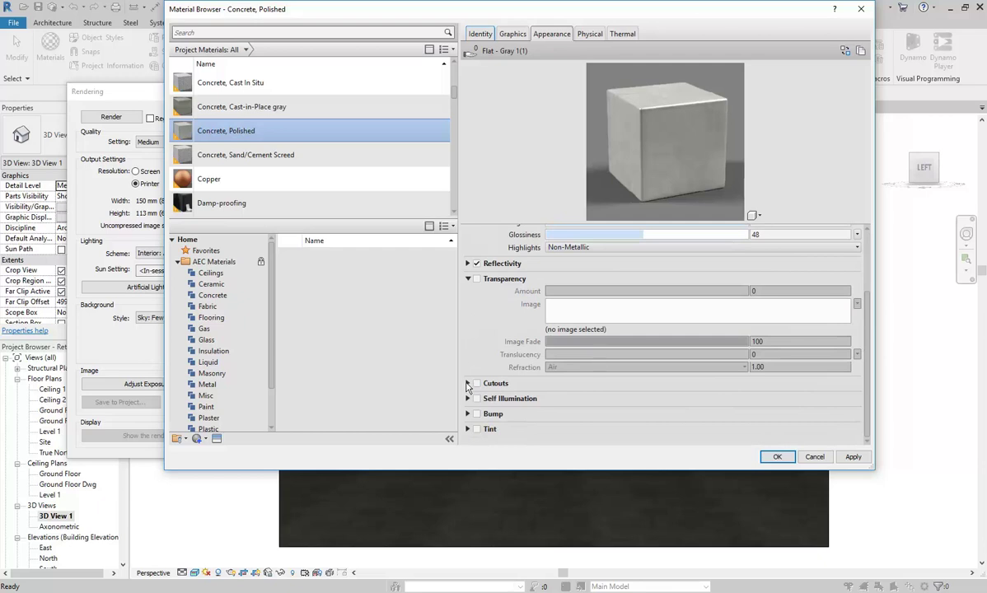
click(467, 279)
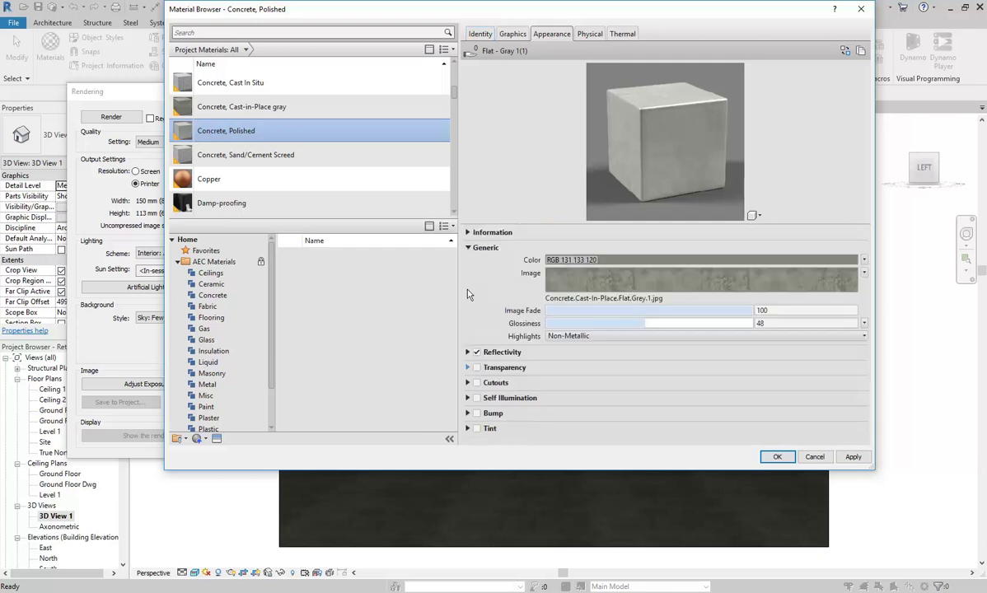
Step: Review the Reflectivity and Cutouts settings of the Concrete, Polished appearance
click(476, 352)
click(467, 352)
click(467, 351)
click(467, 383)
click(467, 383)
Step: Enable Self Illumination and look at the image files available for its filter color without choosing one
click(467, 398)
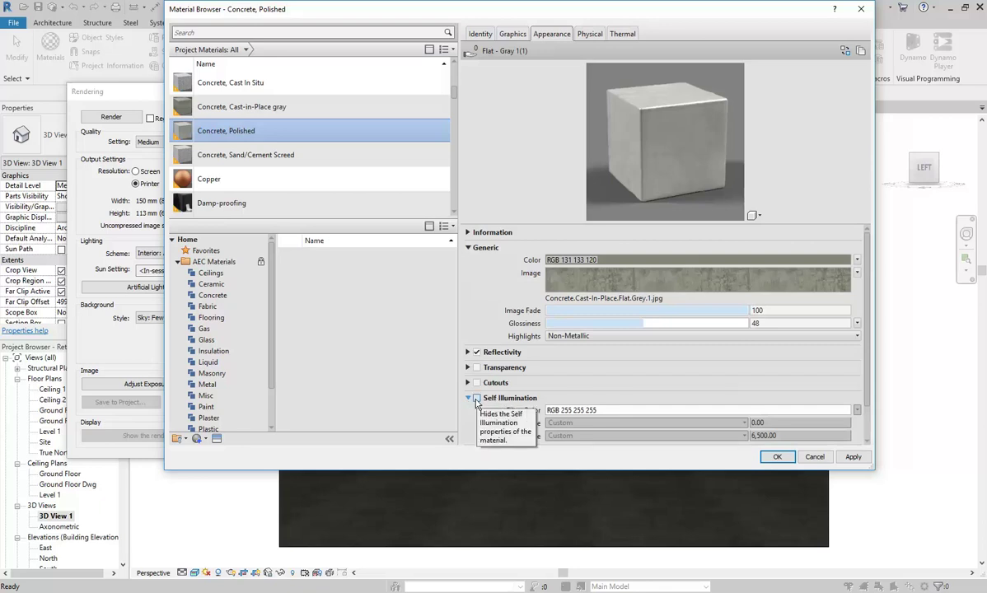
click(476, 398)
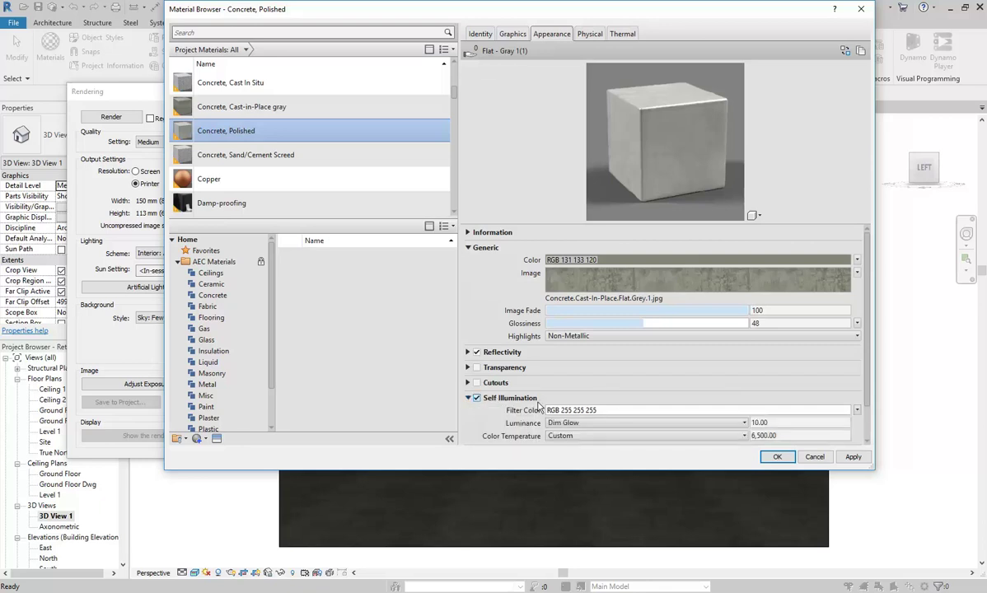
click(857, 414)
click(812, 430)
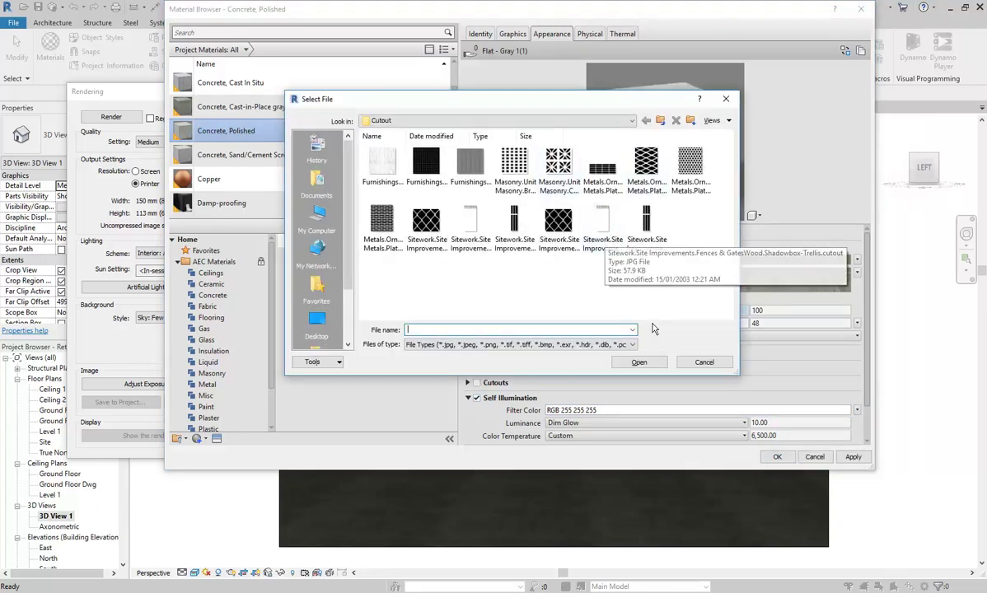
click(703, 362)
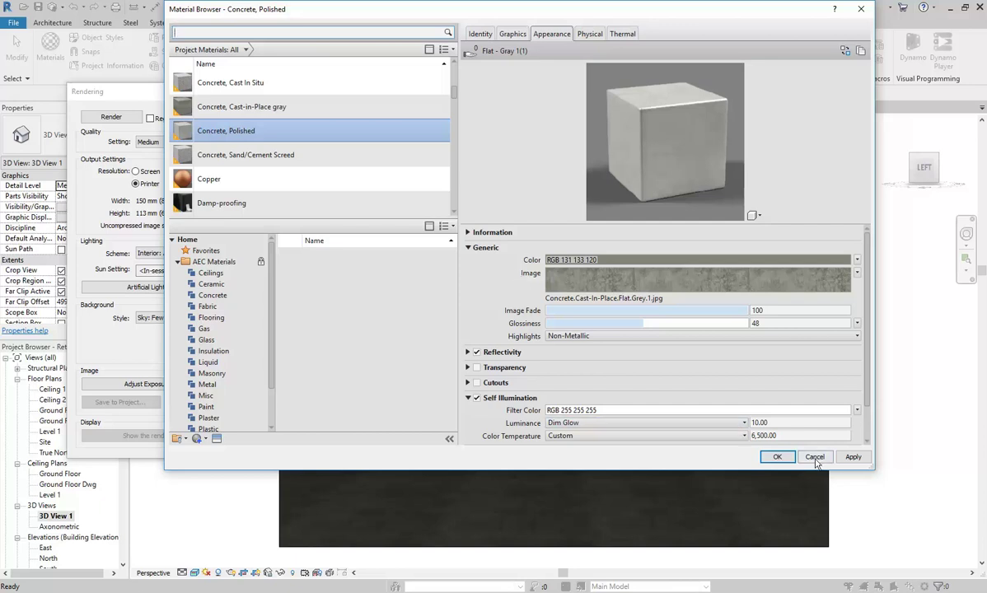
Step: Discard the pending changes in the Material Browser and close the Rendering dialog
click(496, 305)
click(815, 458)
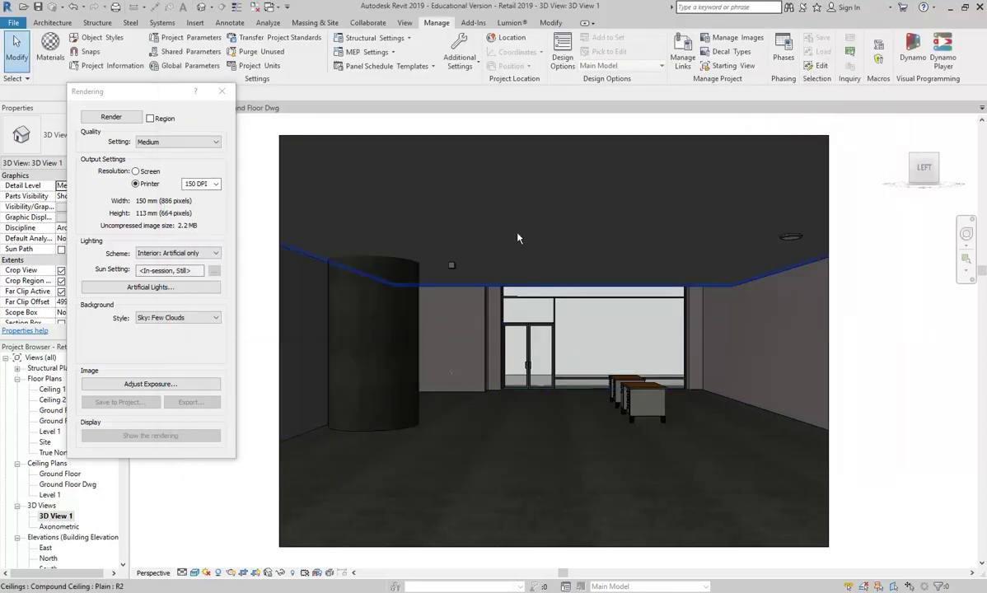
click(221, 90)
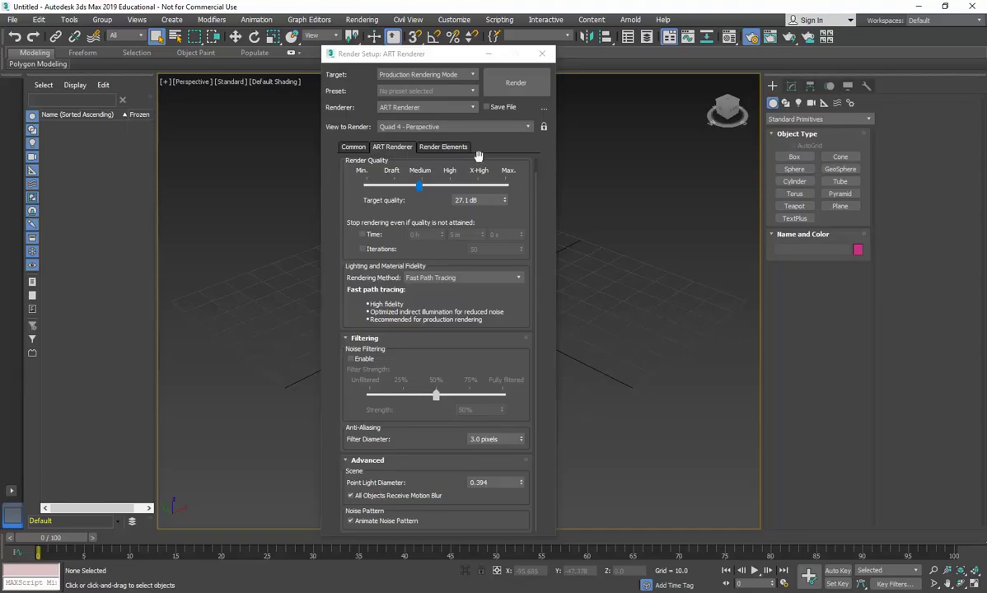
Step: In 3ds Max, close the Render Setup dialog and reset the scene without saving changes
click(541, 54)
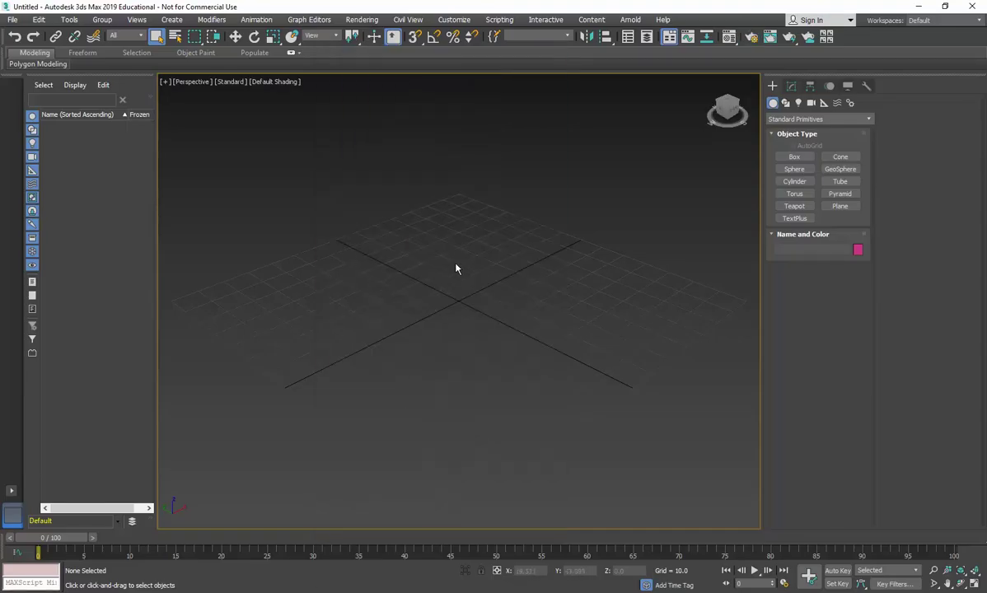
click(13, 20)
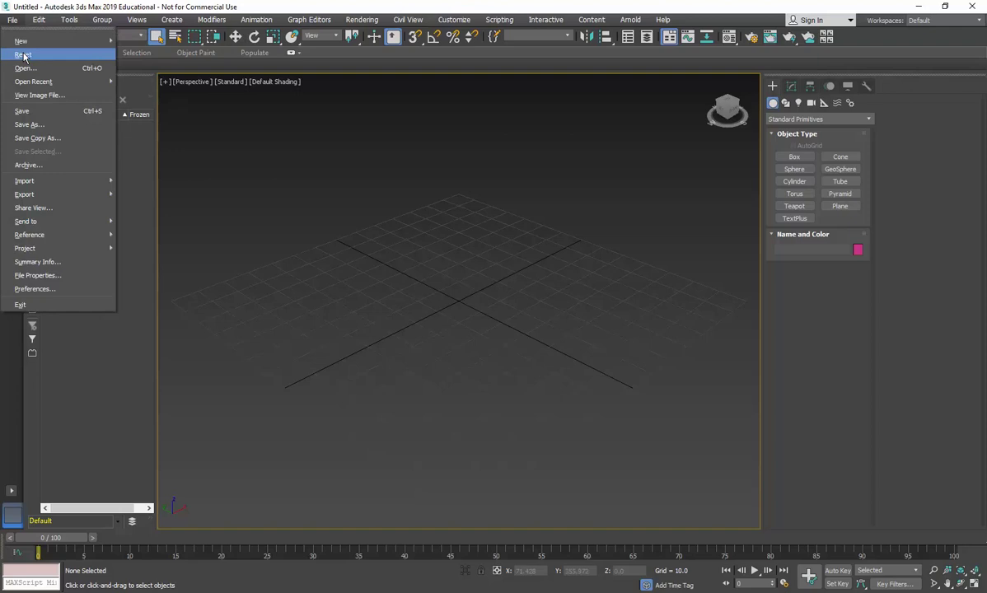
mouse_move(22, 44)
click(29, 55)
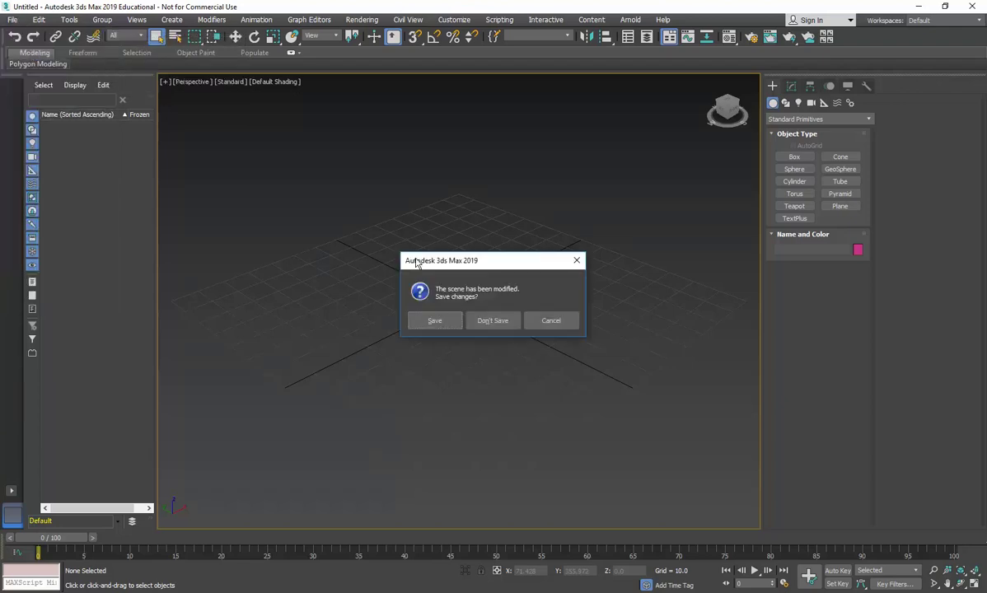
click(500, 321)
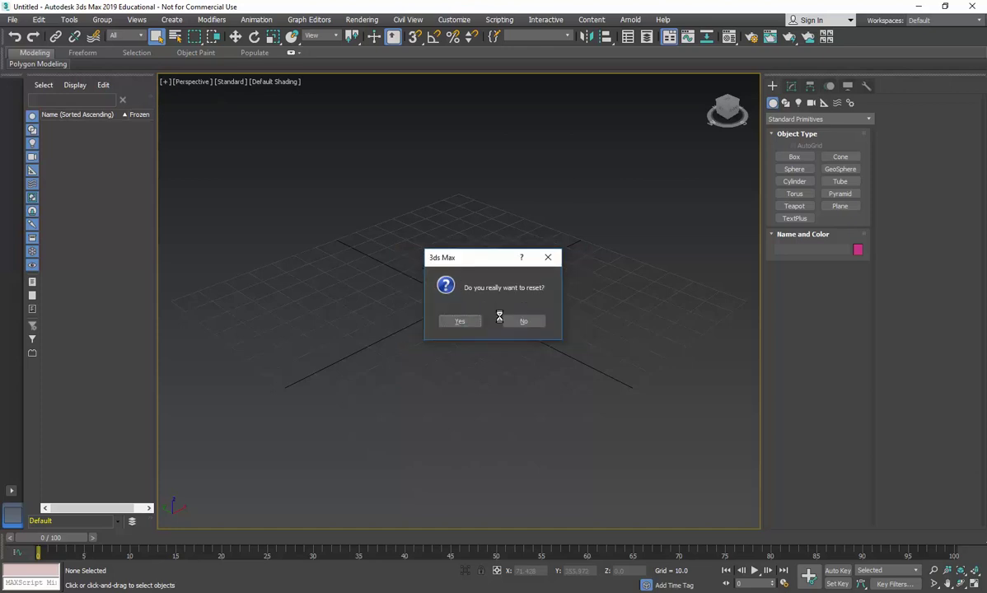
click(458, 322)
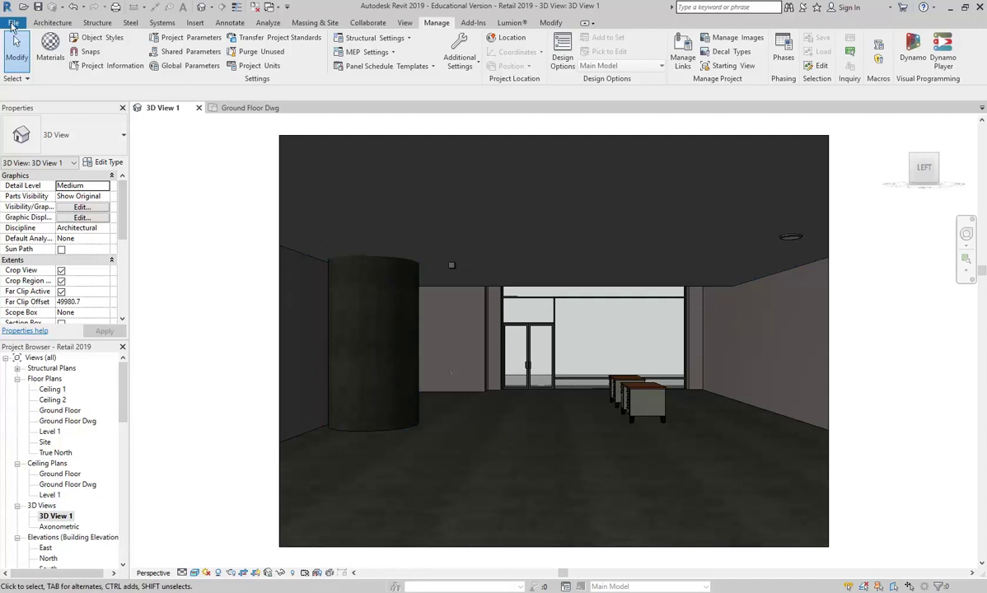
Step: Back in Revit, save the project and start an FBX export of the 3D view
click(37, 7)
click(15, 23)
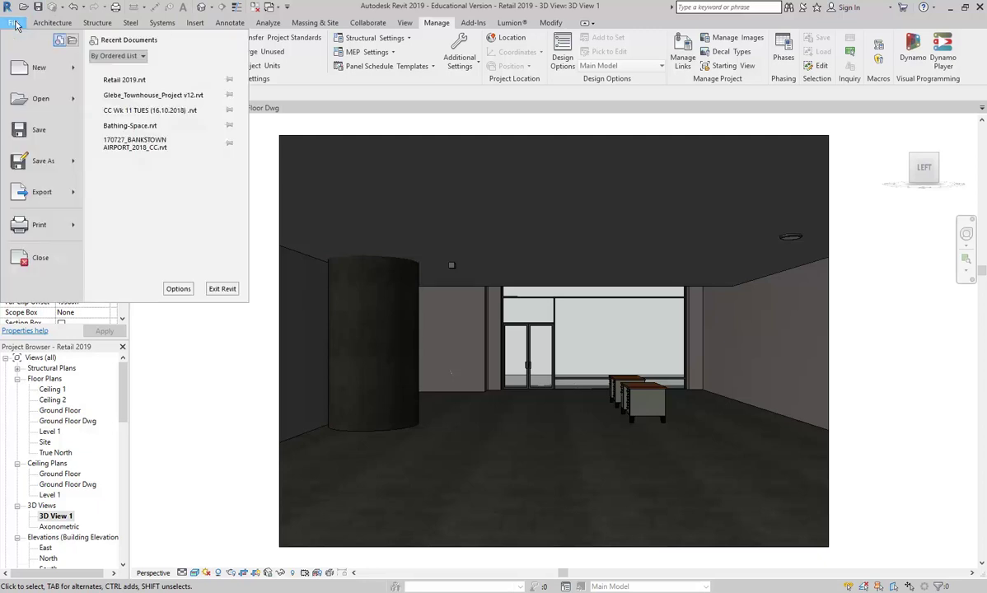
mouse_move(40, 192)
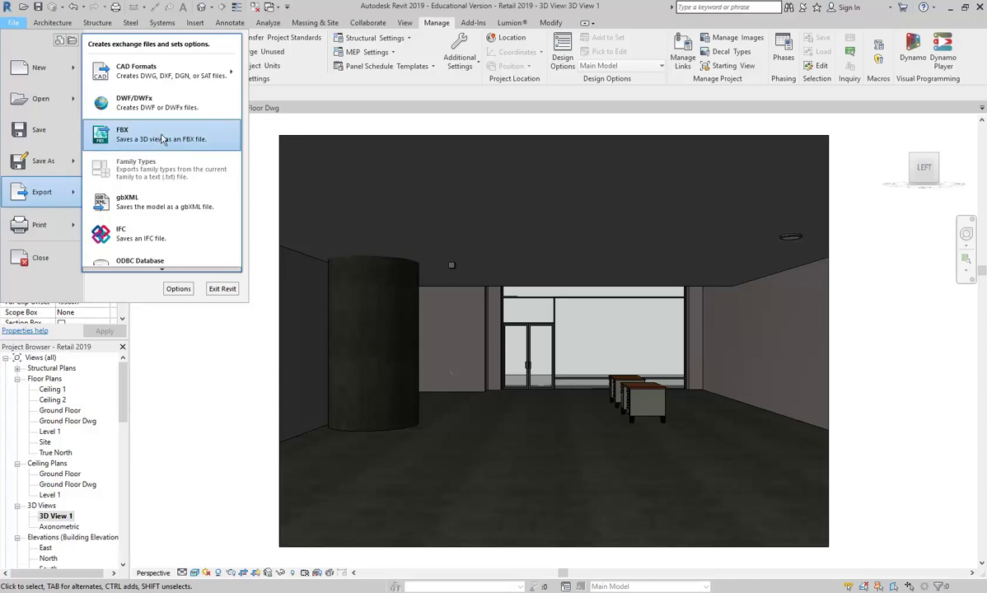
mouse_move(161, 72)
click(139, 136)
Step: Set the export location to the 3D & Digital Pres folder inside 2019 on the U: drive
click(443, 209)
click(459, 305)
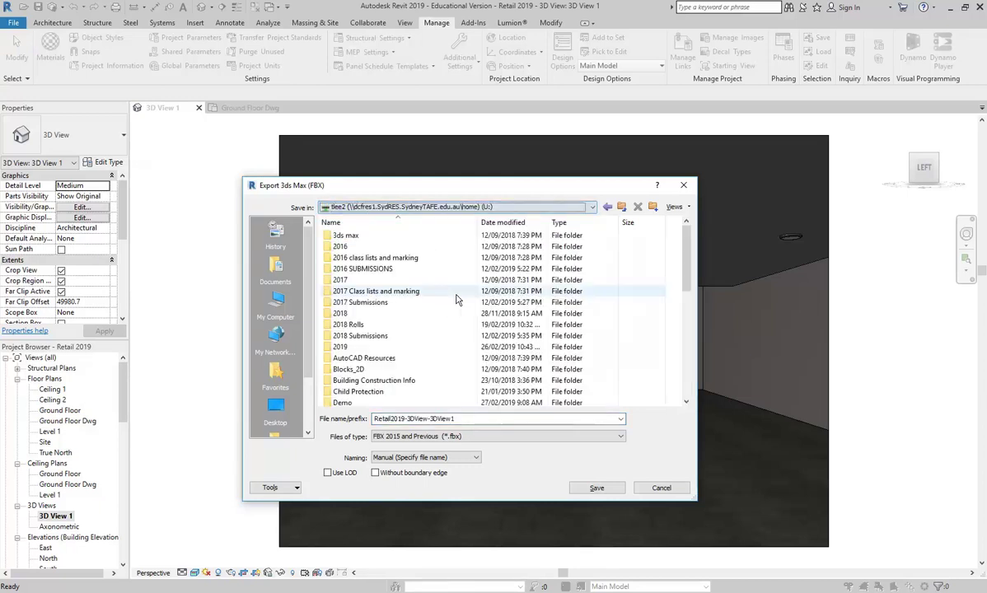
double_click(370, 349)
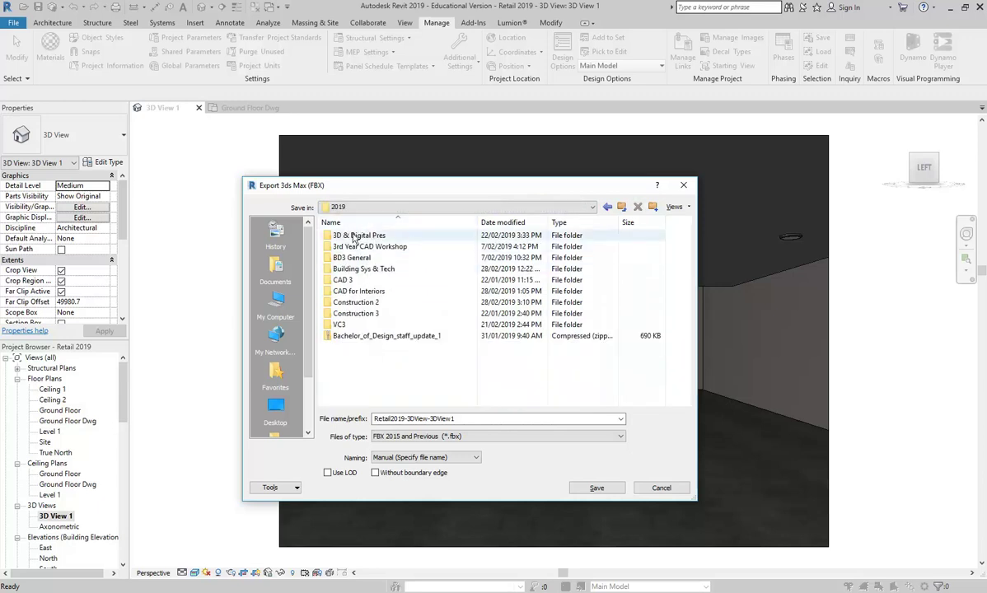
double_click(356, 236)
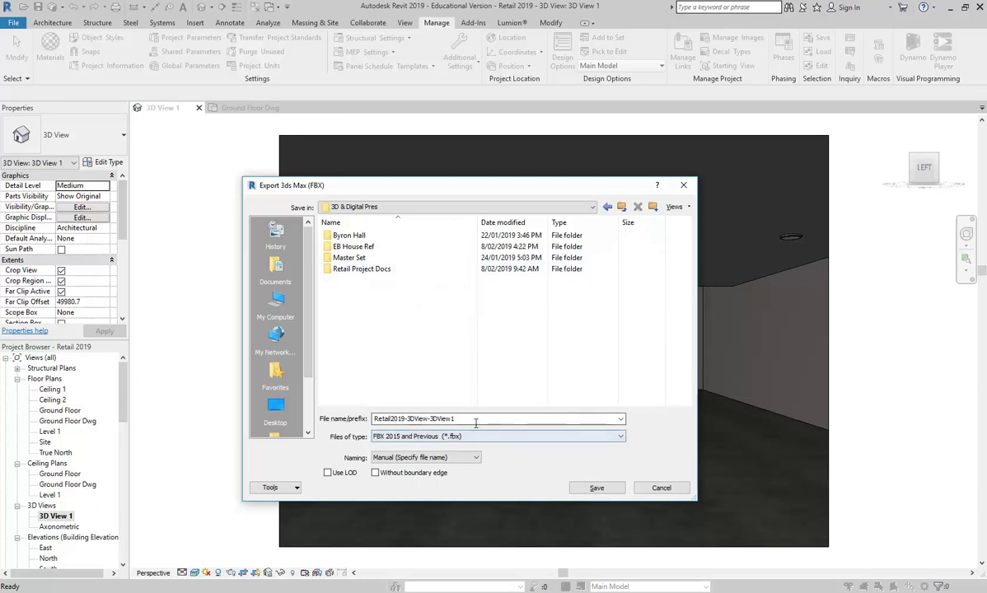
Step: Move the export dialog aside and review the proposed FBX file name, including its view name part
click(472, 420)
click(473, 420)
drag(477, 190, 398, 107)
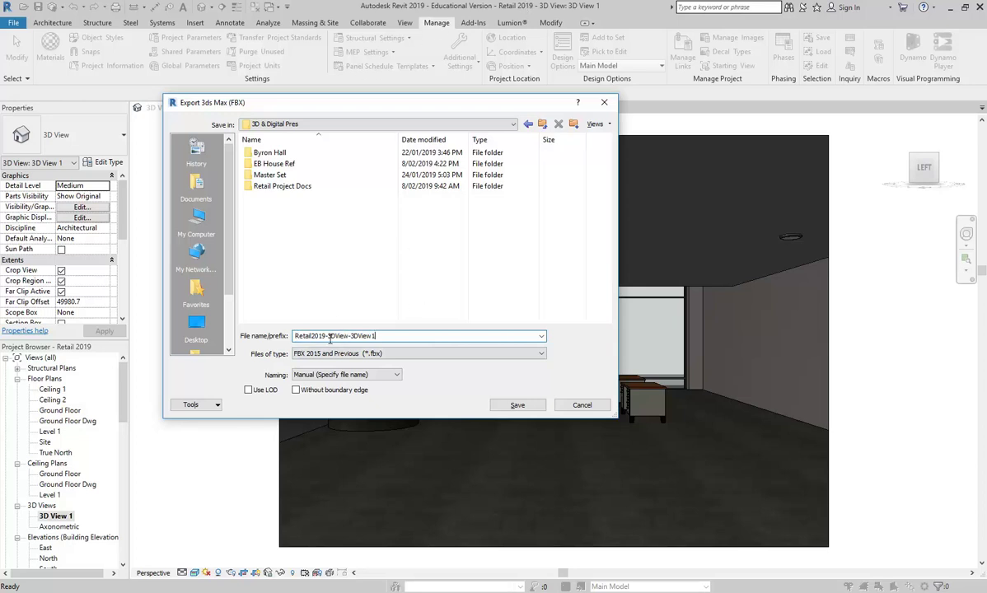
drag(351, 336, 389, 347)
click(389, 336)
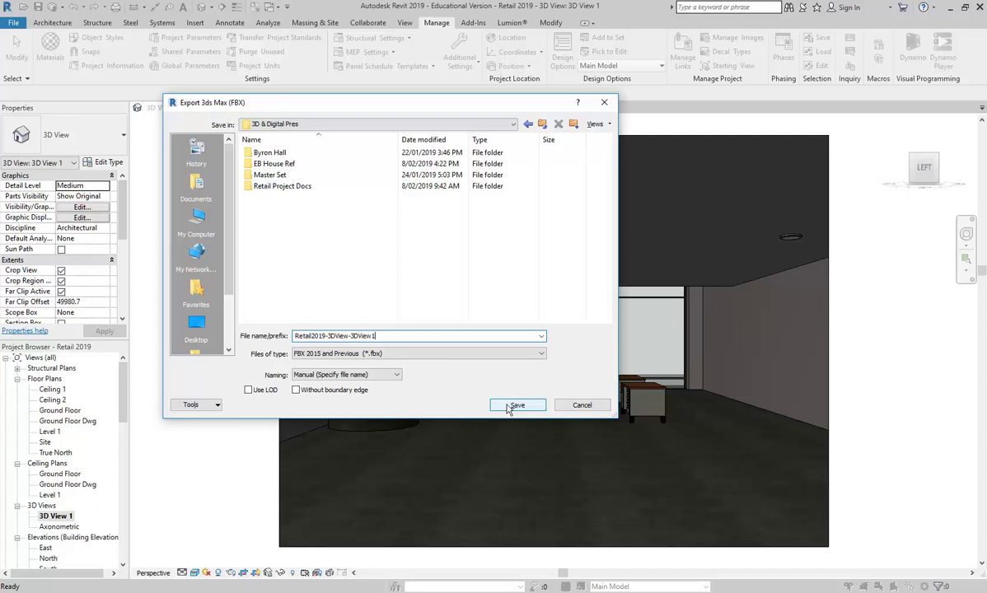
Step: Create a folder named Retail-3D inside 3D & Digital Pres and export the 3D view's FBX file into it
right_click(273, 228)
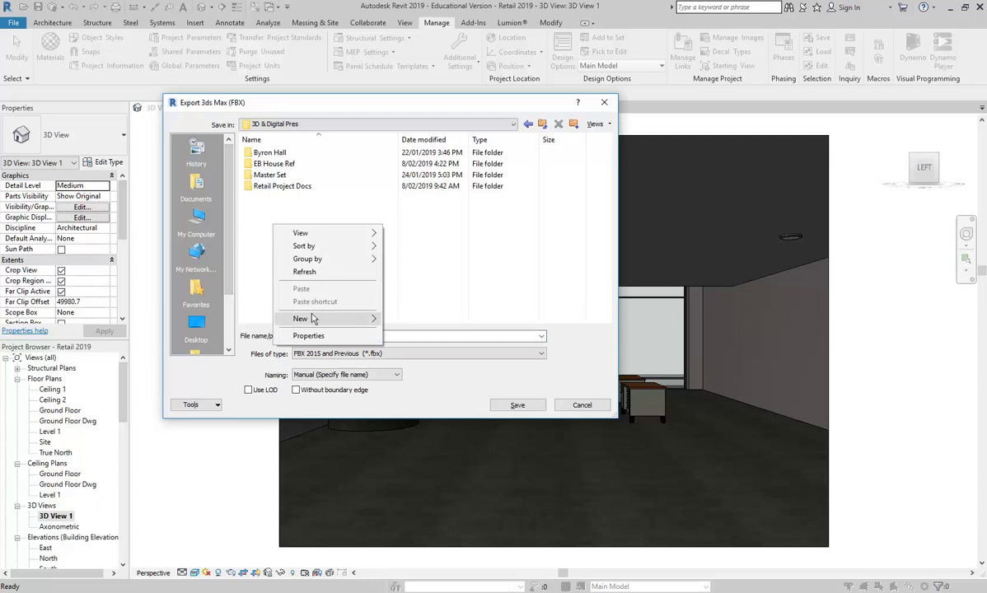
mouse_move(313, 319)
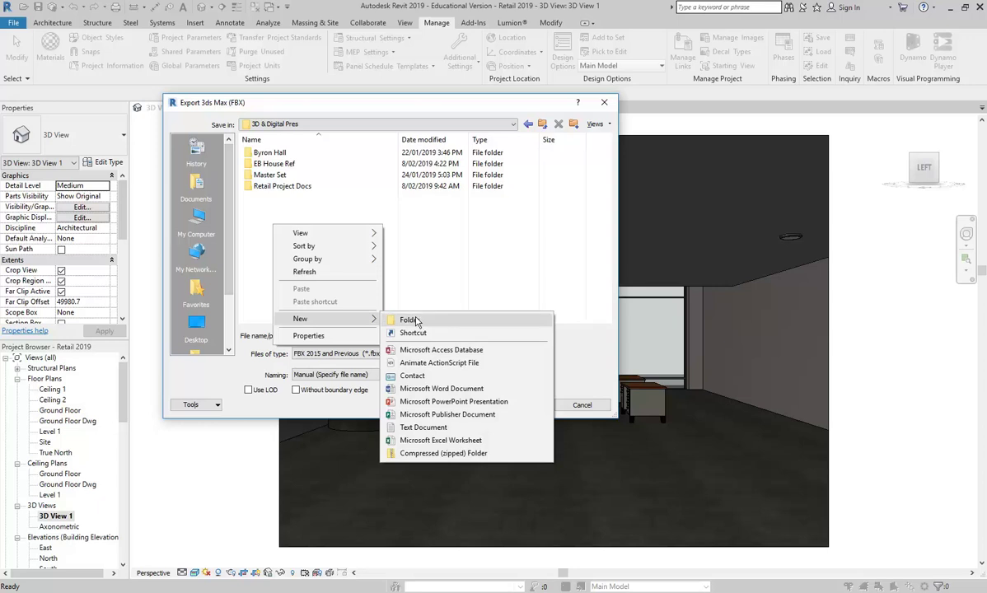
click(415, 320)
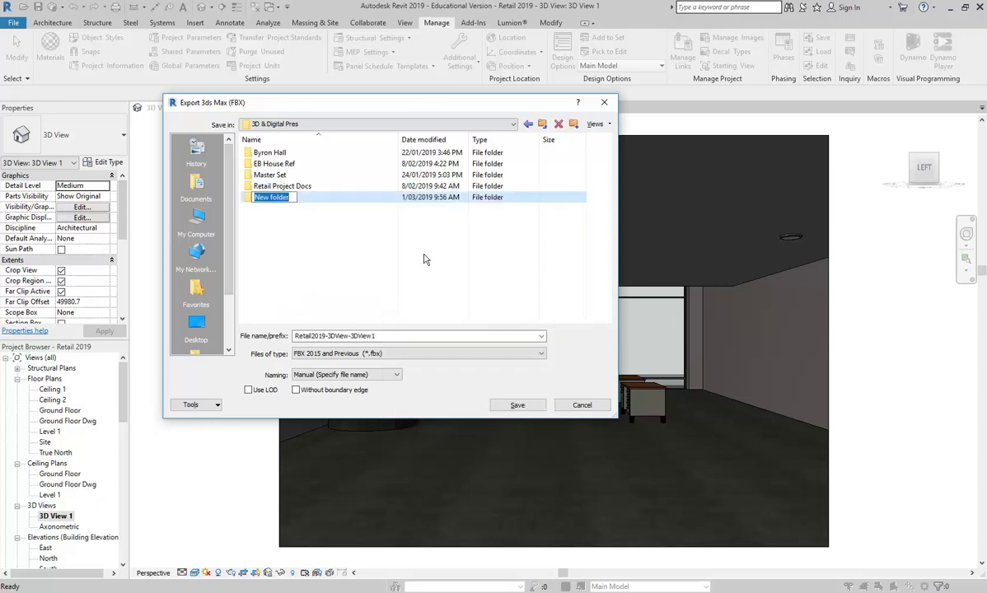
text(Retail-3D)
key(Return)
key(Return)
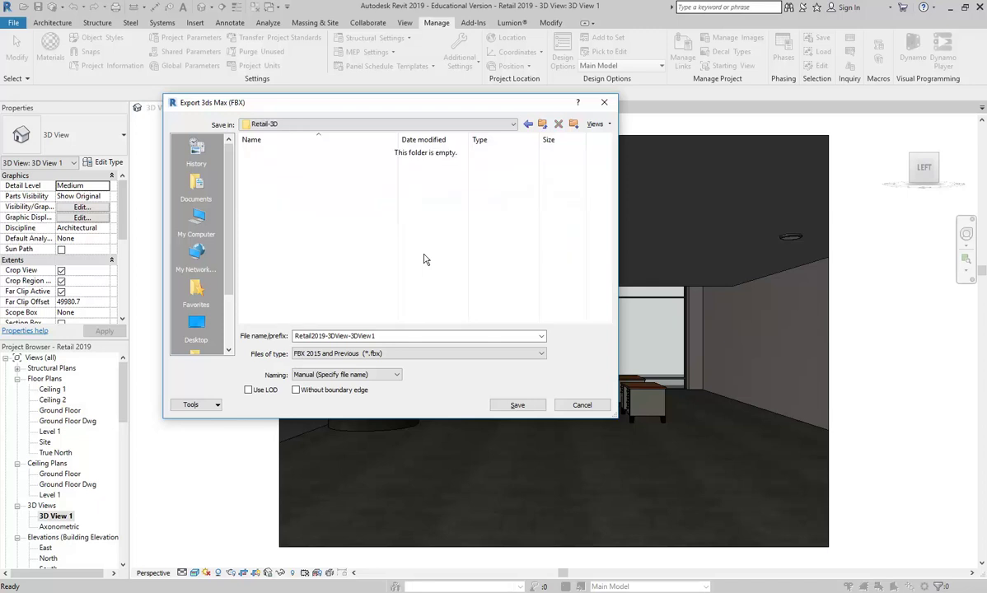
click(518, 406)
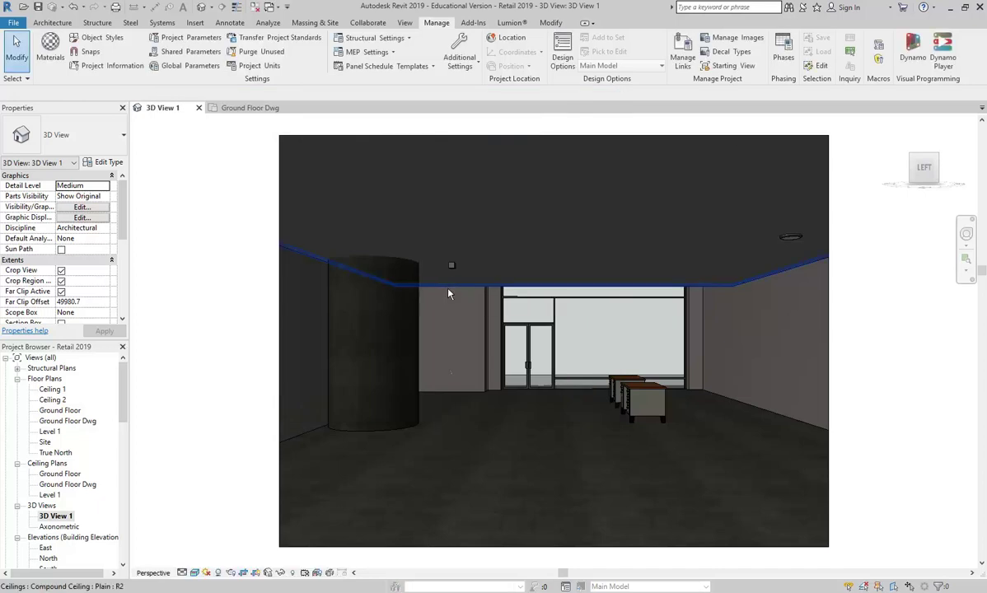
Step: Switch to 3ds Max and start linking an FBX file into the empty scene
mouse_move(303, 592)
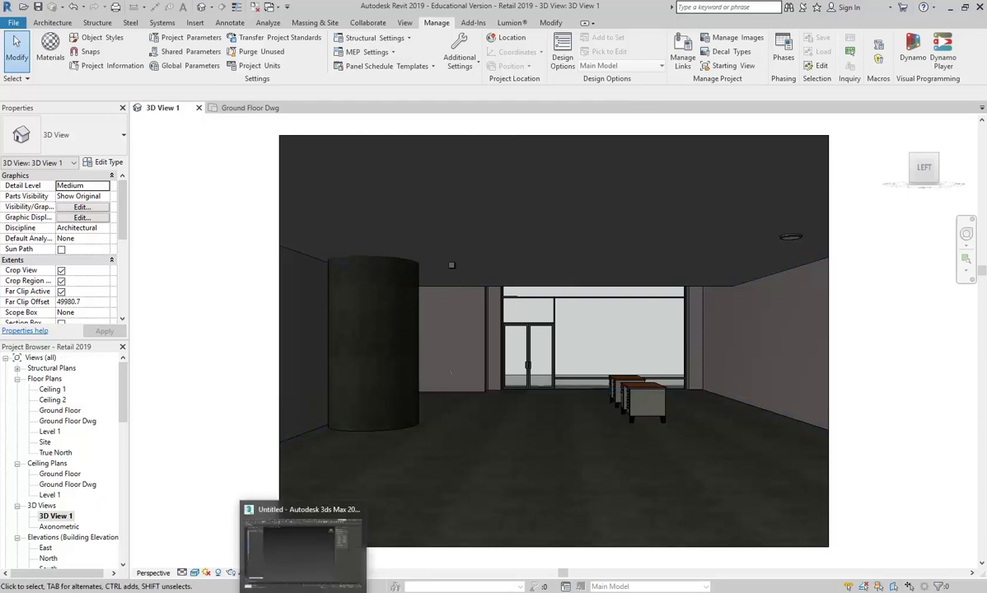
click(323, 544)
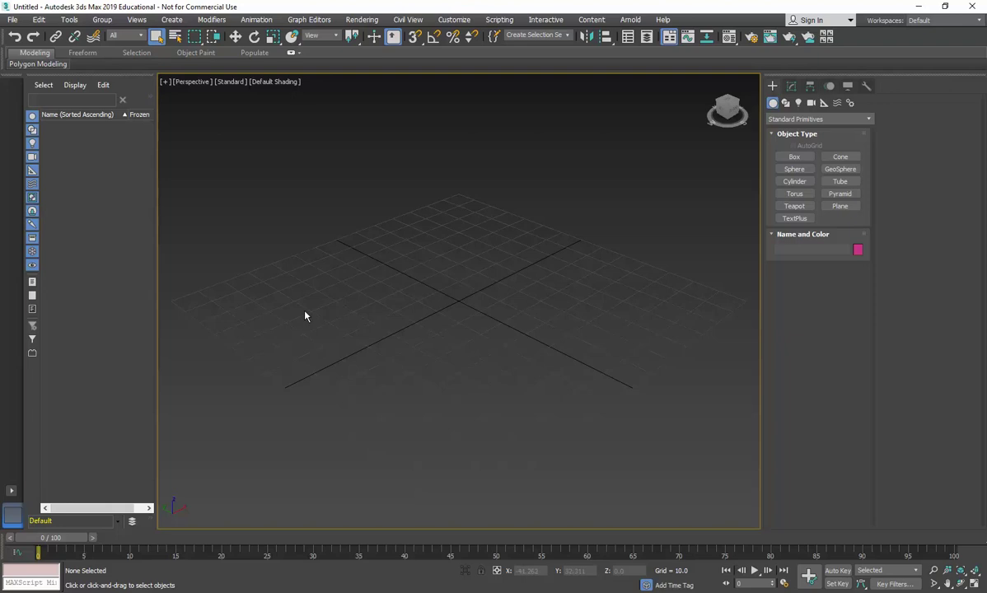
click(13, 20)
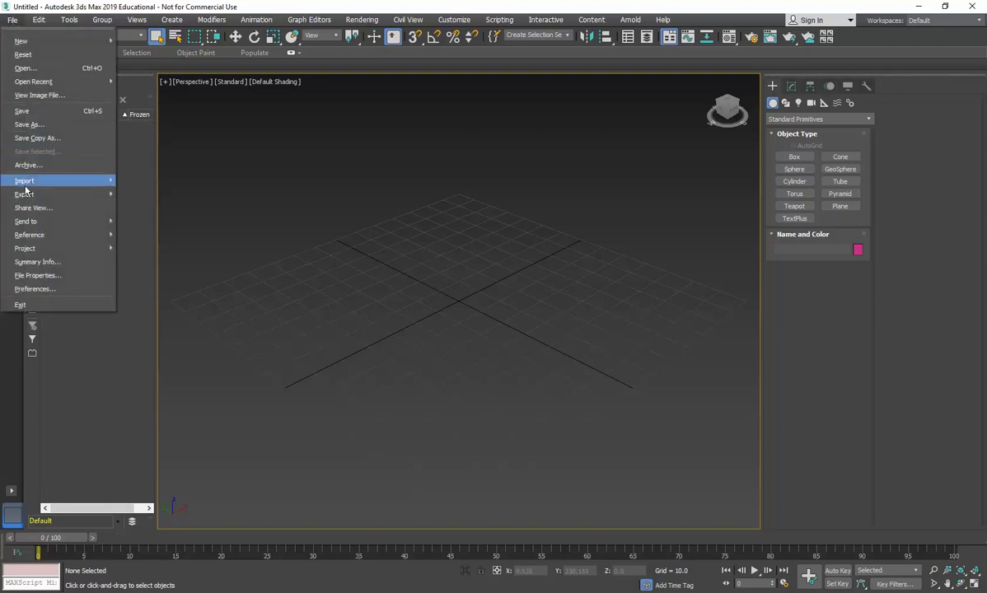
mouse_move(25, 182)
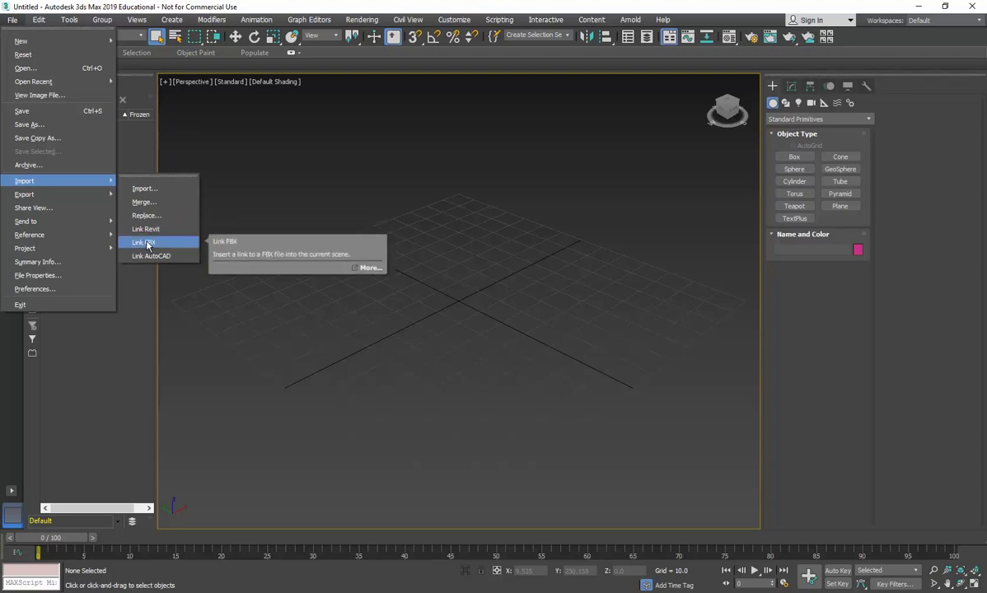
click(147, 243)
Step: Choose Retail2019-3DView-3DView1.fbx from the 2019\3D & Digital Pres\Retail-3D folder on the U: drive as the file to link
click(118, 66)
click(119, 159)
click(132, 64)
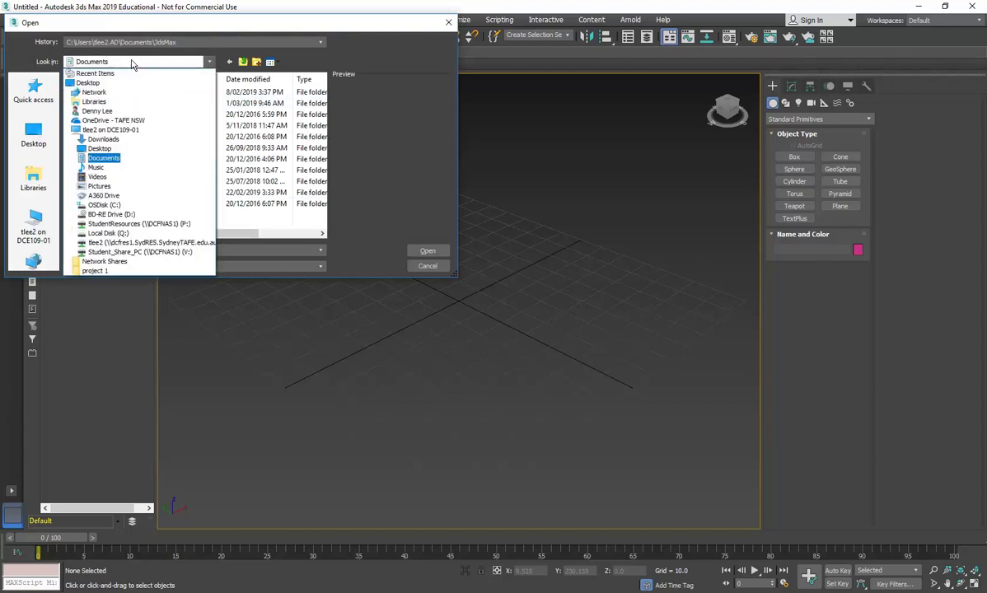
click(144, 242)
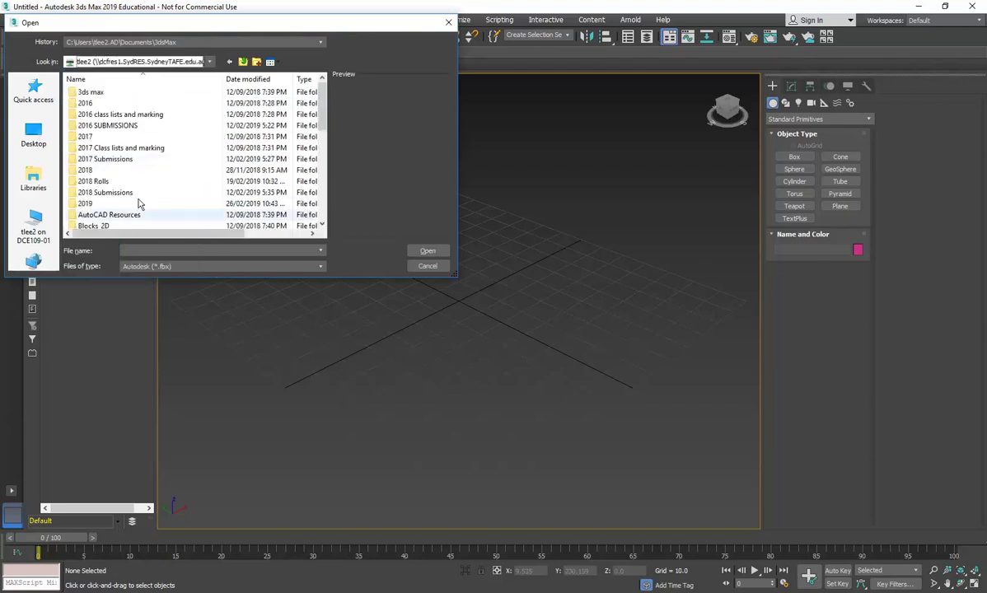
double_click(96, 203)
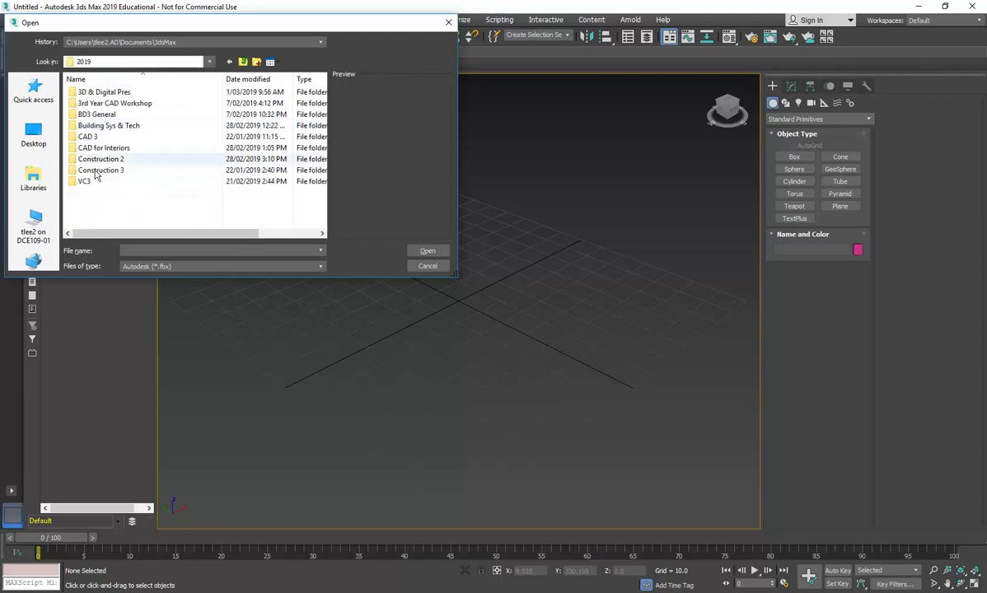
double_click(102, 93)
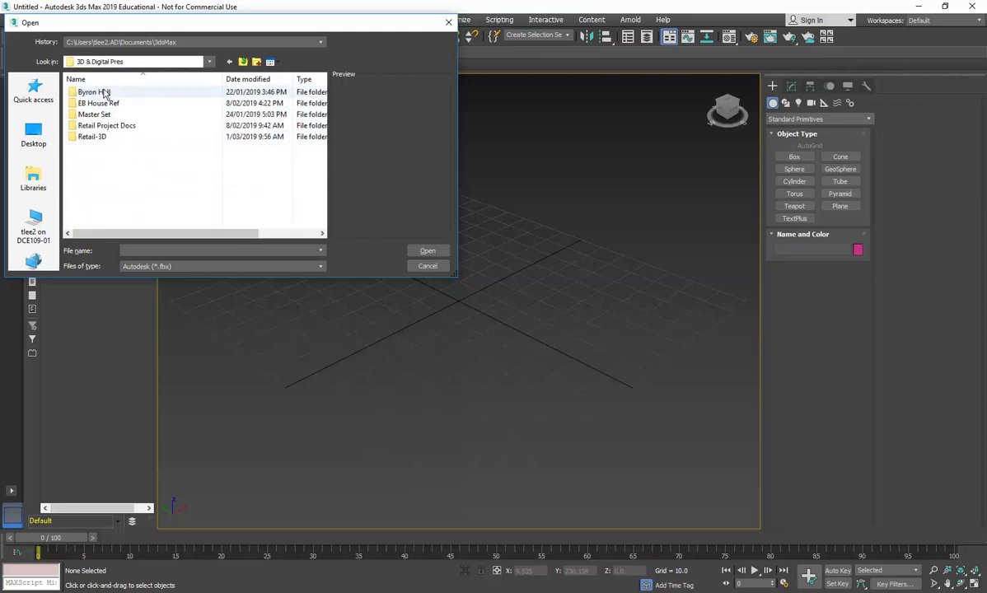
double_click(92, 137)
click(107, 92)
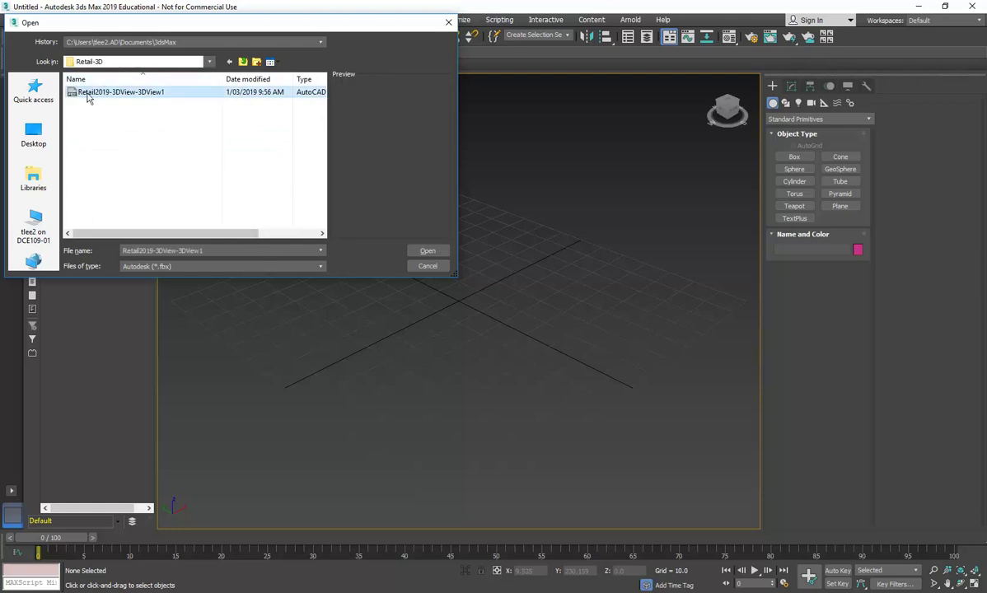
drag(454, 273, 656, 313)
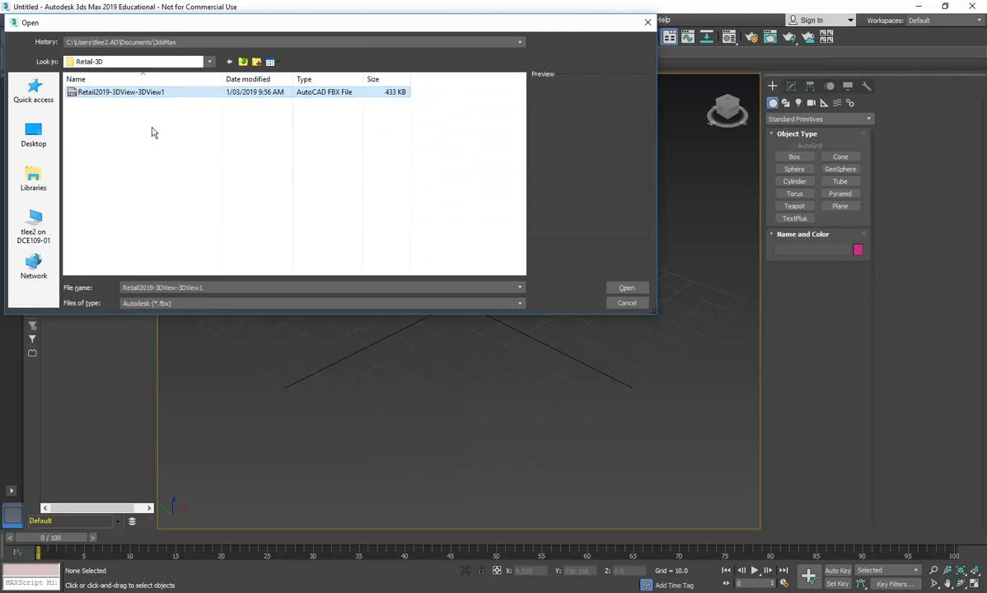
click(625, 288)
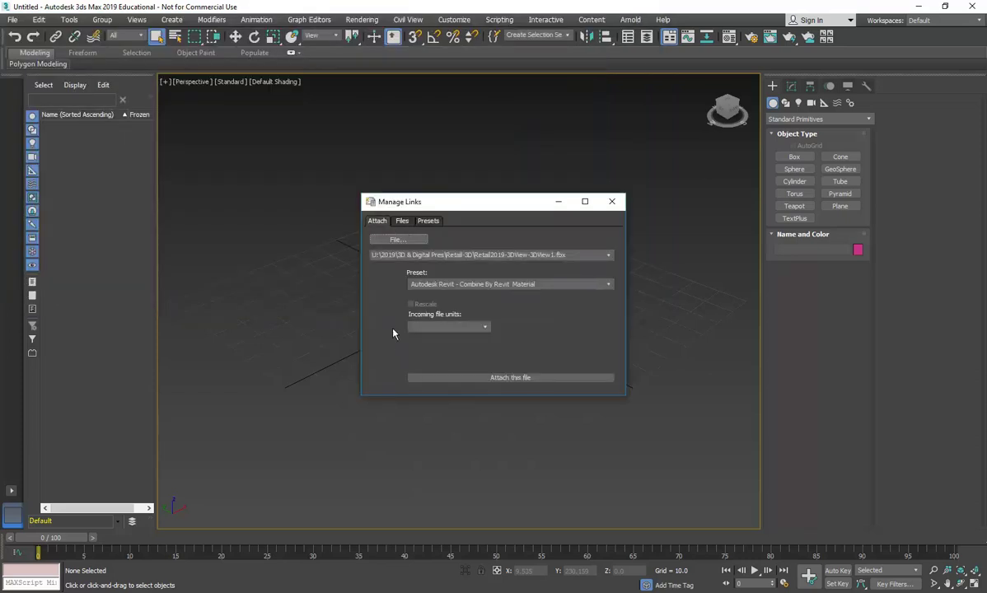
Step: Attach the FBX file with the Autodesk Revit - Combine By Revit Family Type preset and close Manage Links
click(520, 285)
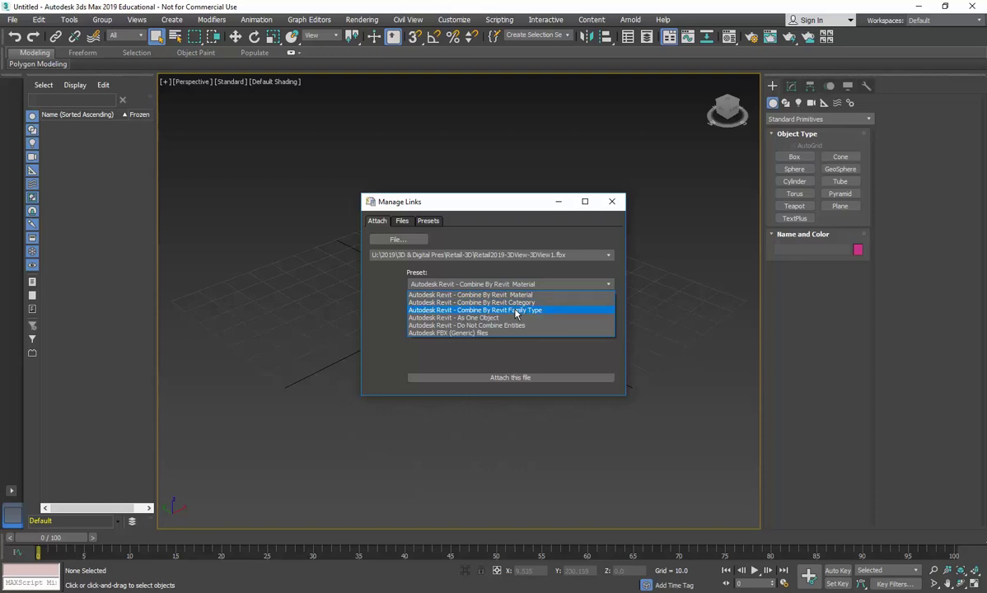
click(516, 311)
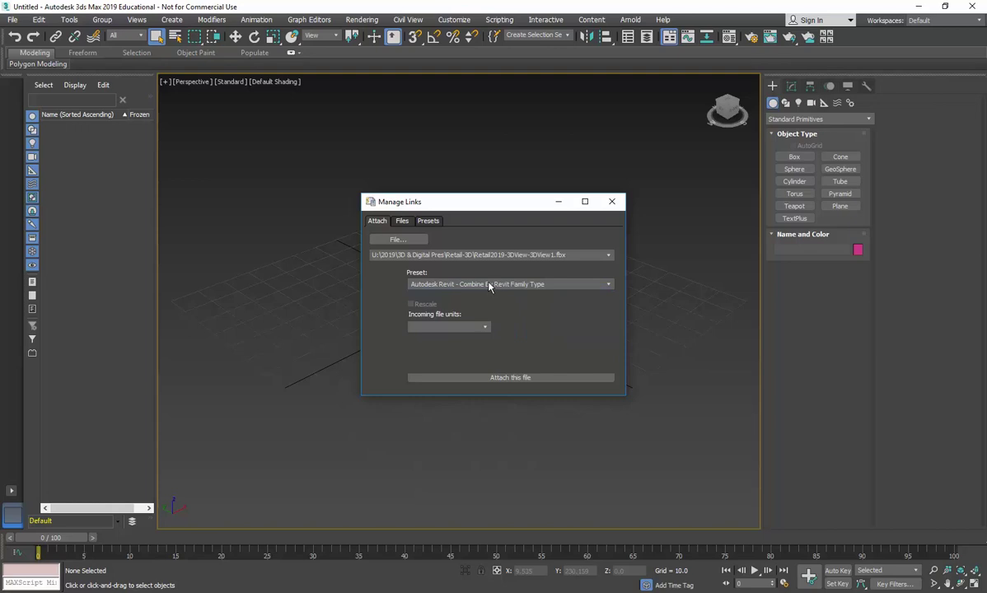
click(510, 378)
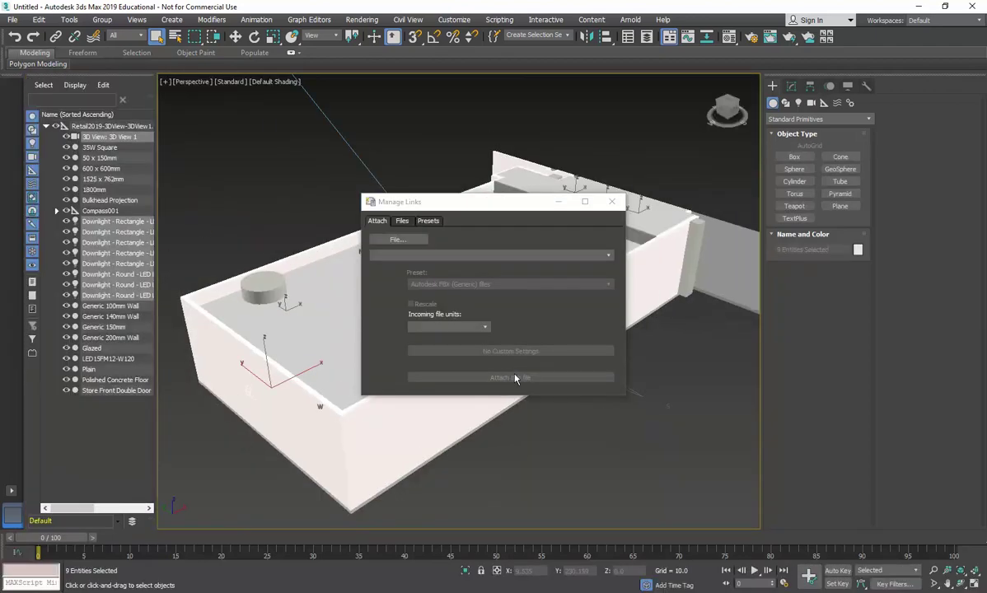
click(610, 203)
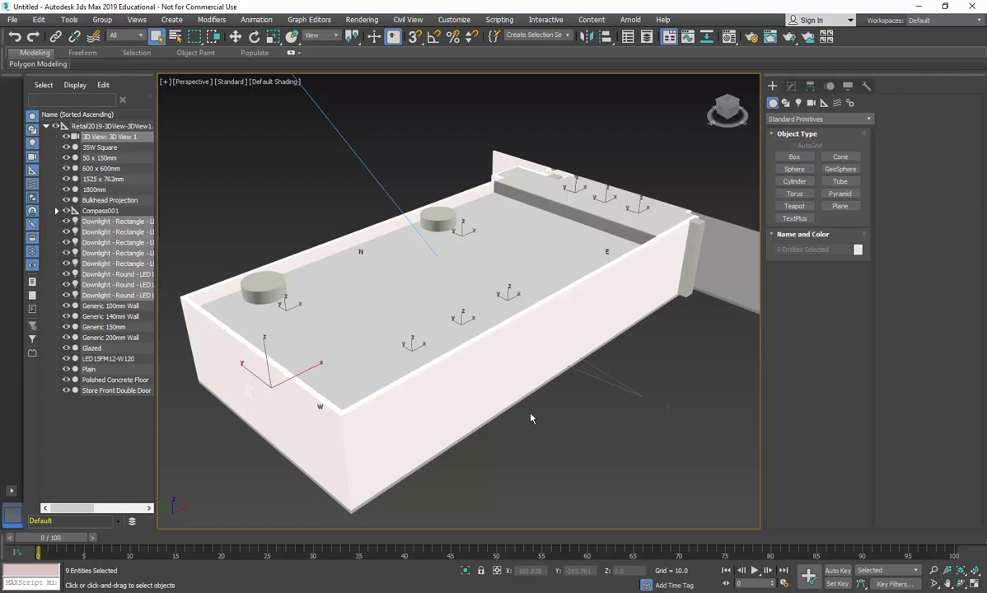
Step: Show the scene through the 3D View 1 camera, render it with the ART Renderer and dismiss the render message
key(c)
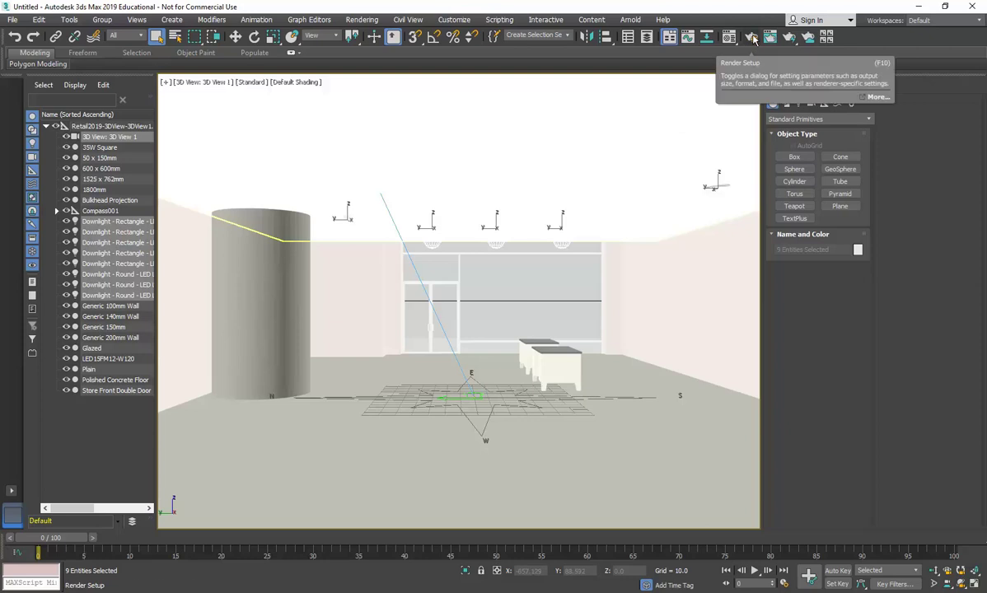
click(354, 24)
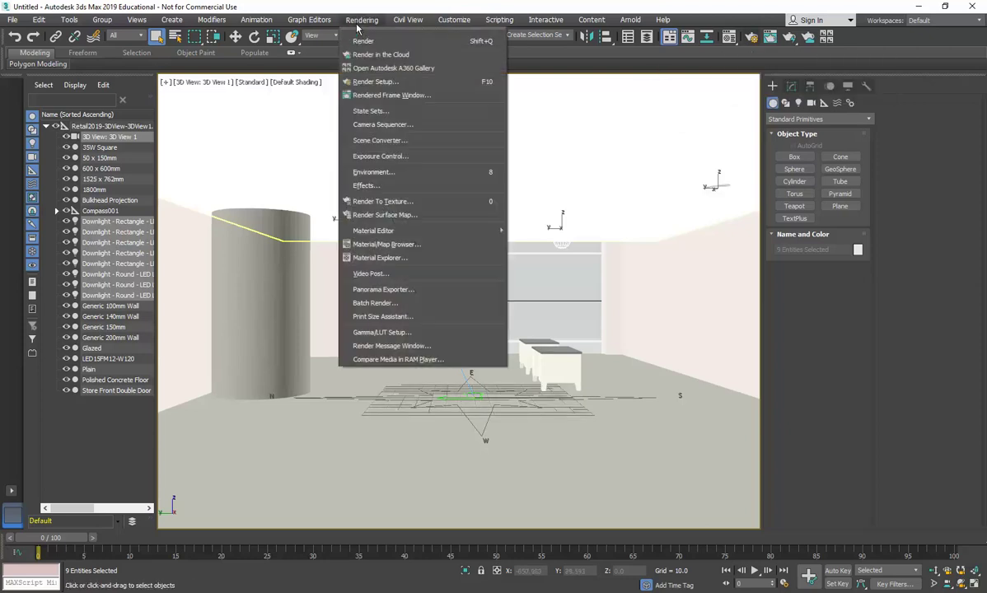
click(357, 24)
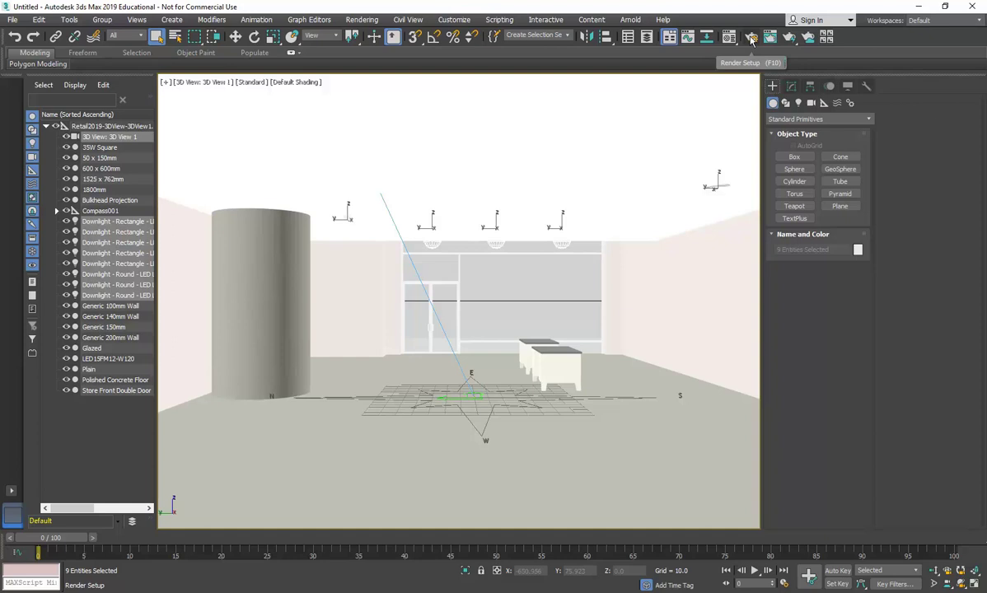
click(359, 23)
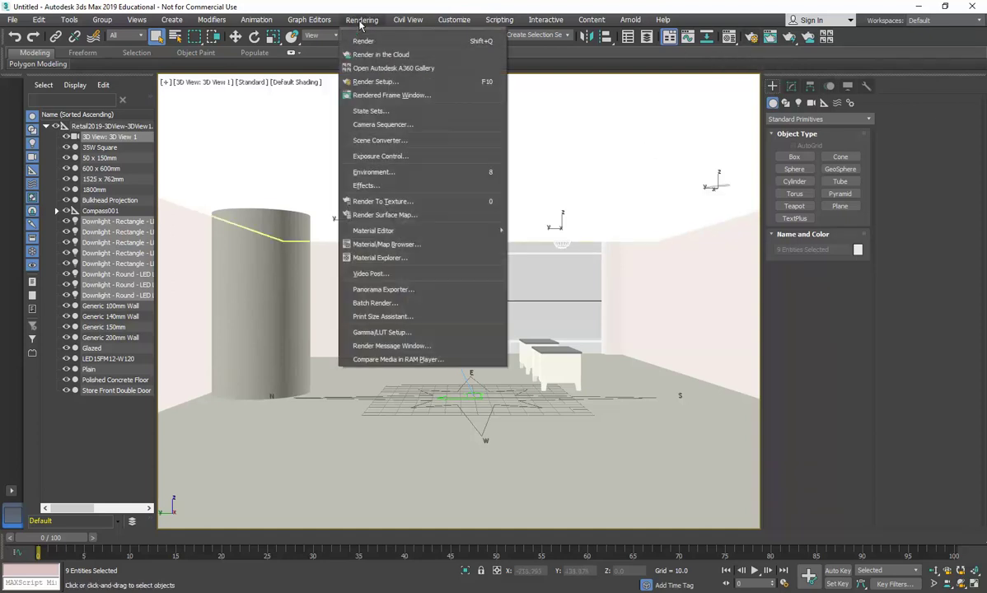
click(374, 83)
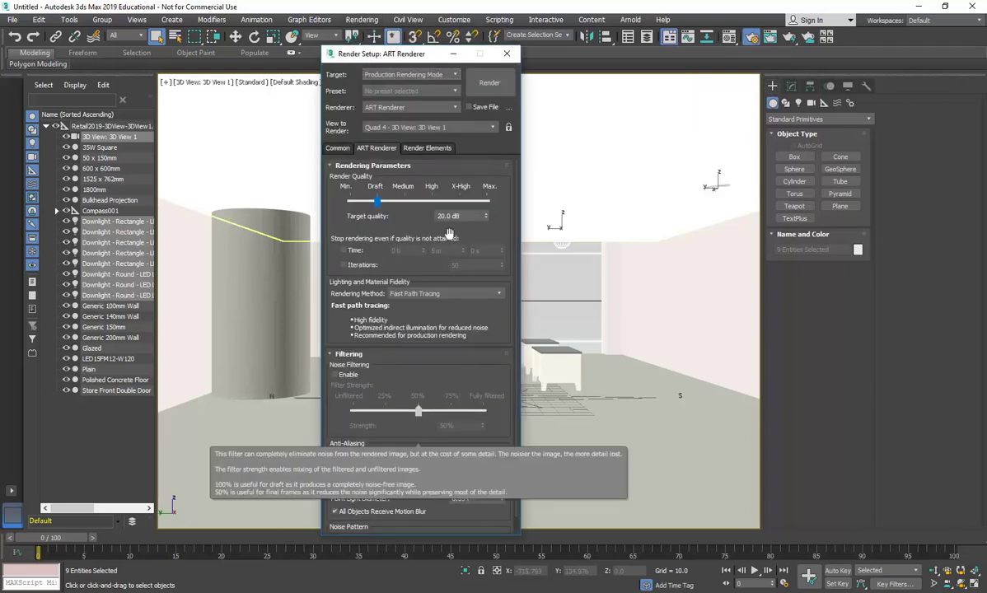
click(486, 84)
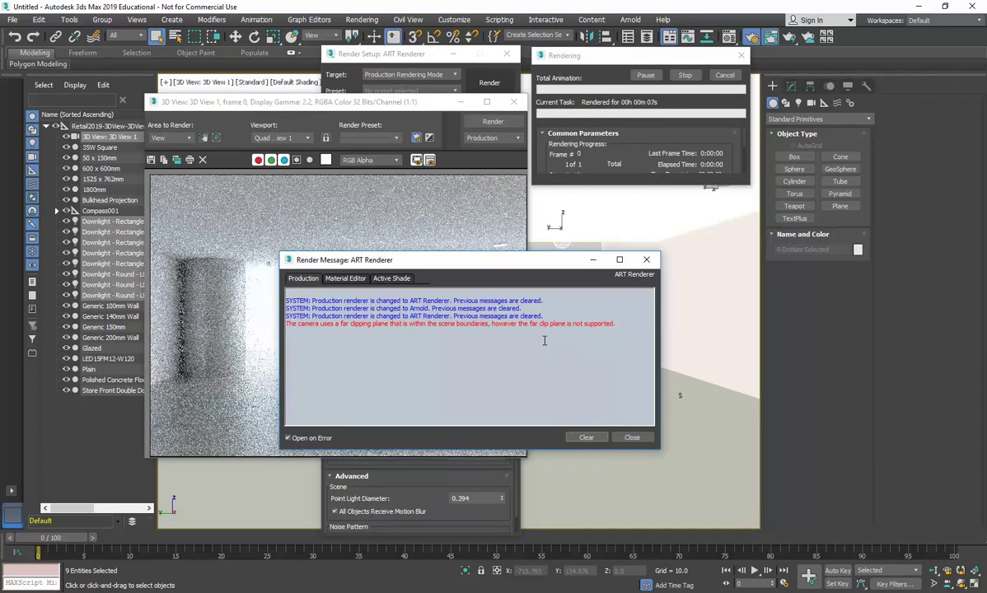
click(631, 439)
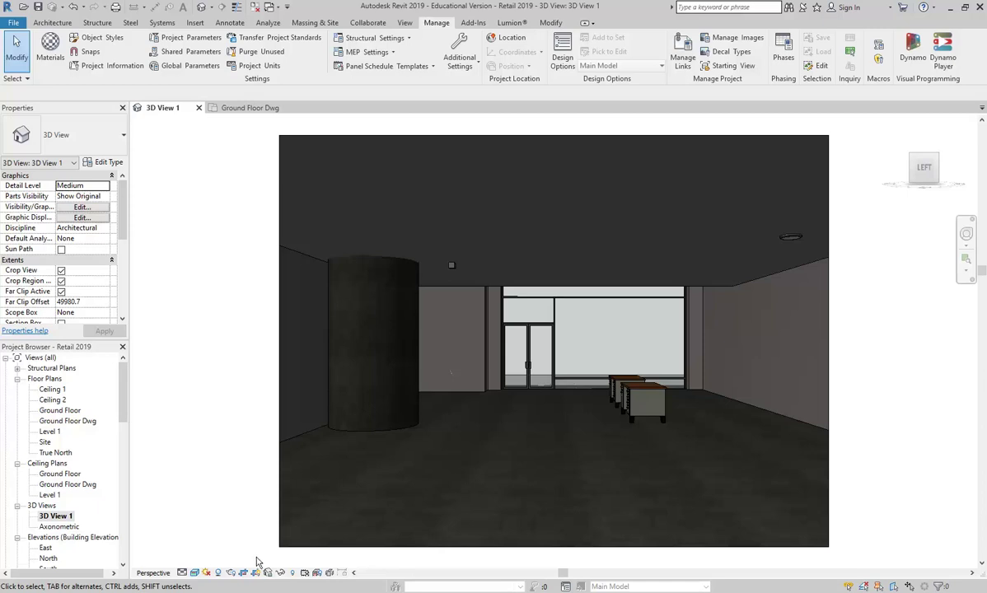
Step: In Revit, review the Rendering dialog's lighting schemes and the Sun Settings date and time, and cancel the sun settings
click(231, 572)
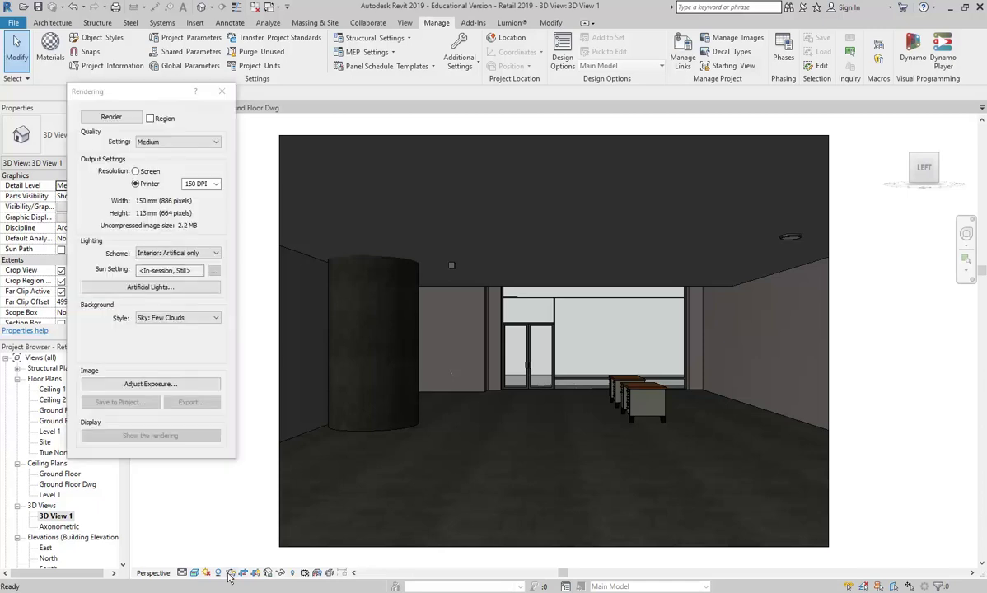
click(166, 257)
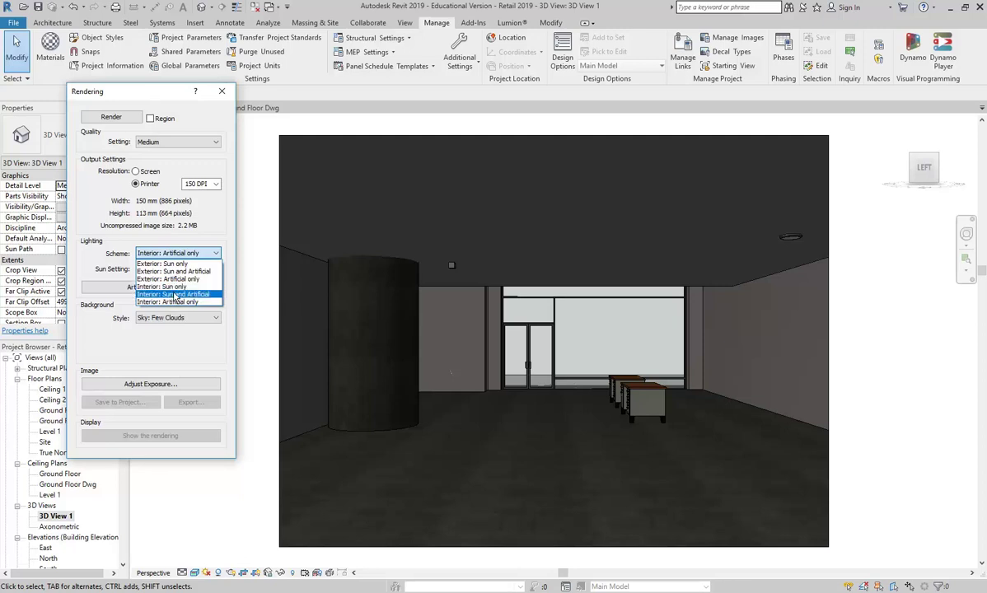
click(178, 252)
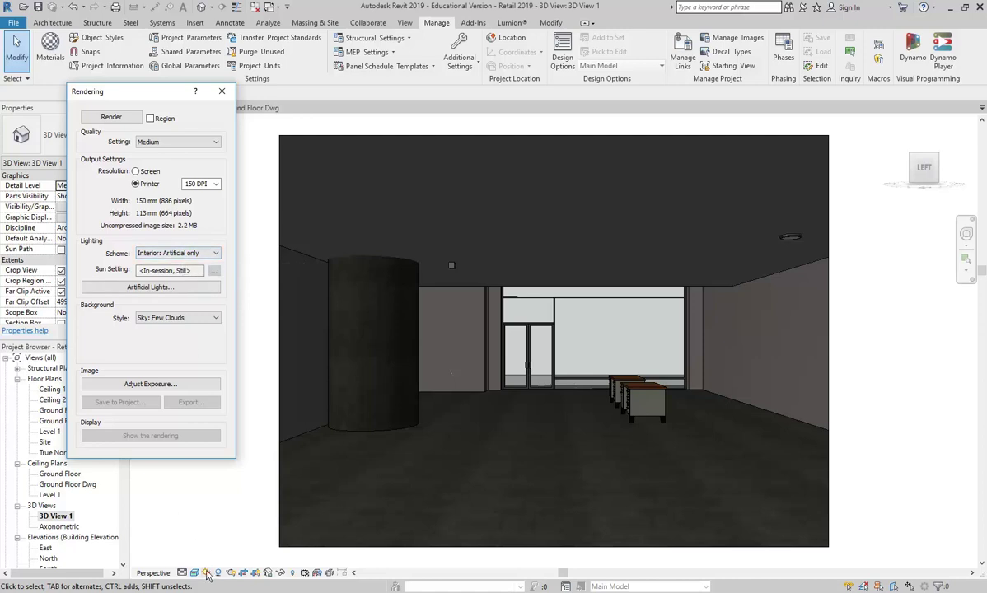
click(207, 572)
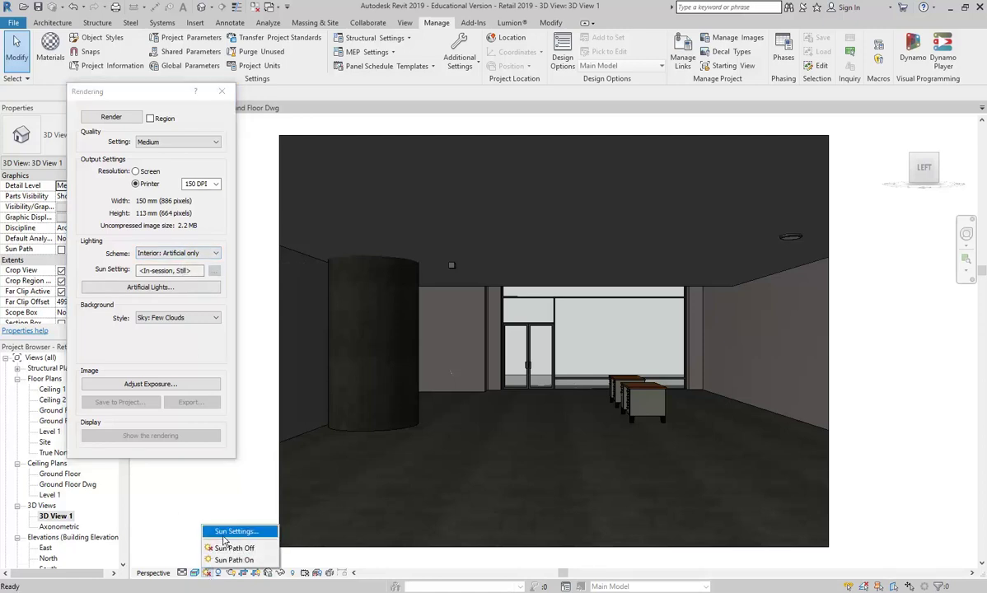
click(235, 532)
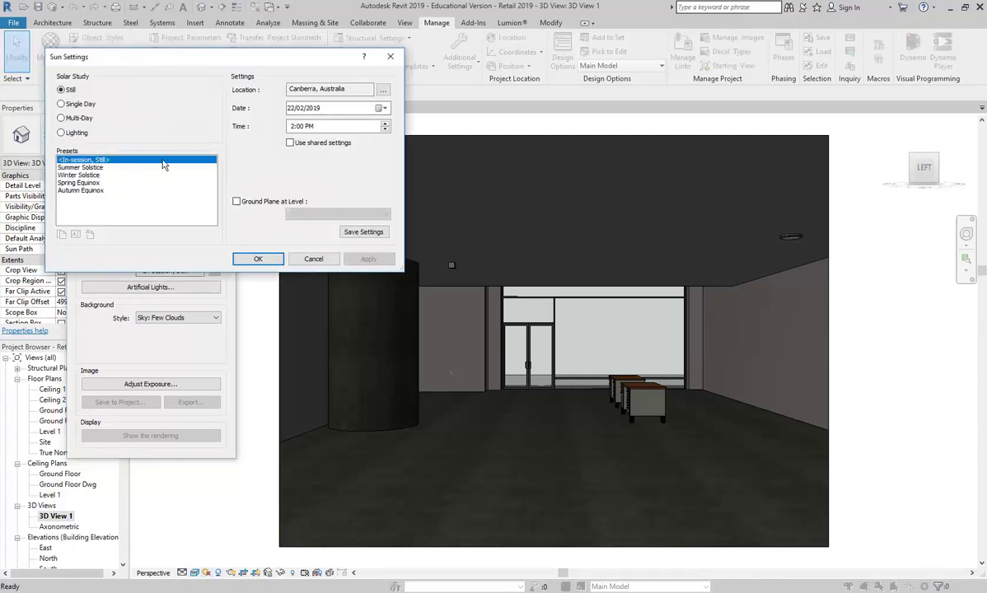
click(297, 128)
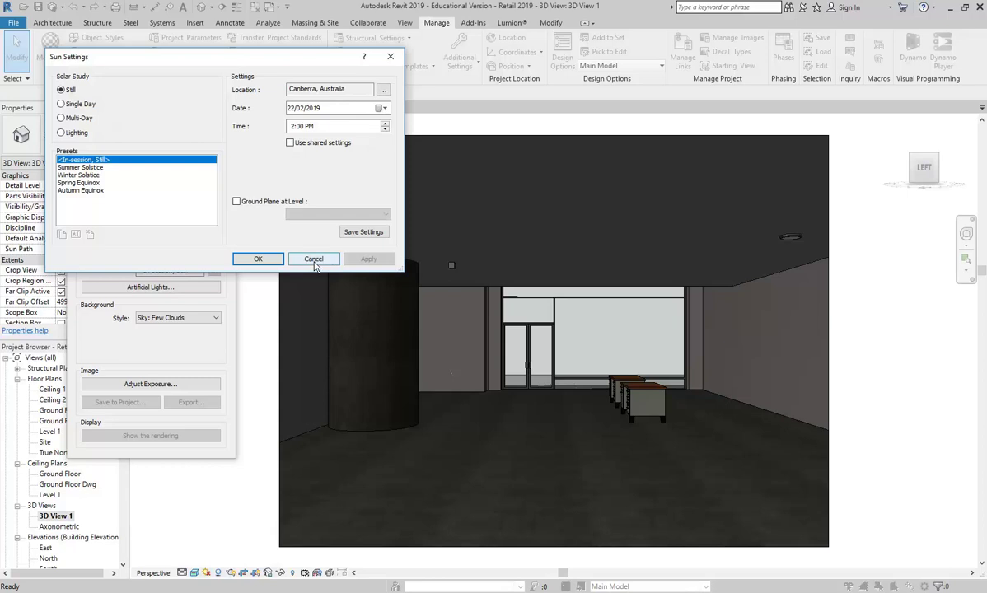
click(313, 260)
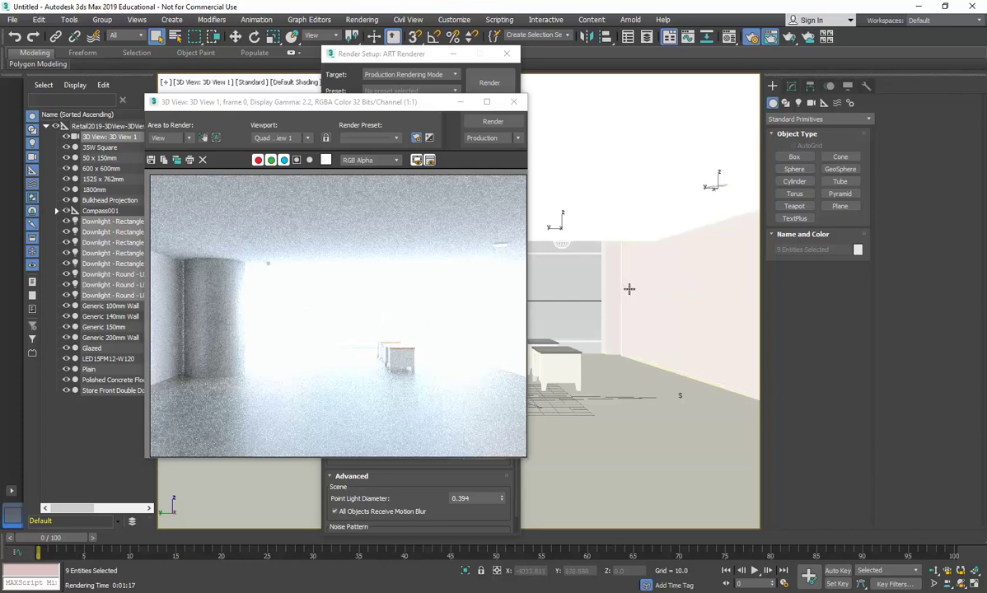
Step: Minimize the Render Setup window and the rendered frame window to uncover the viewport
mouse_move(366, 103)
mouse_down()
mouse_move(304, 112)
mouse_move(365, 123)
mouse_up()
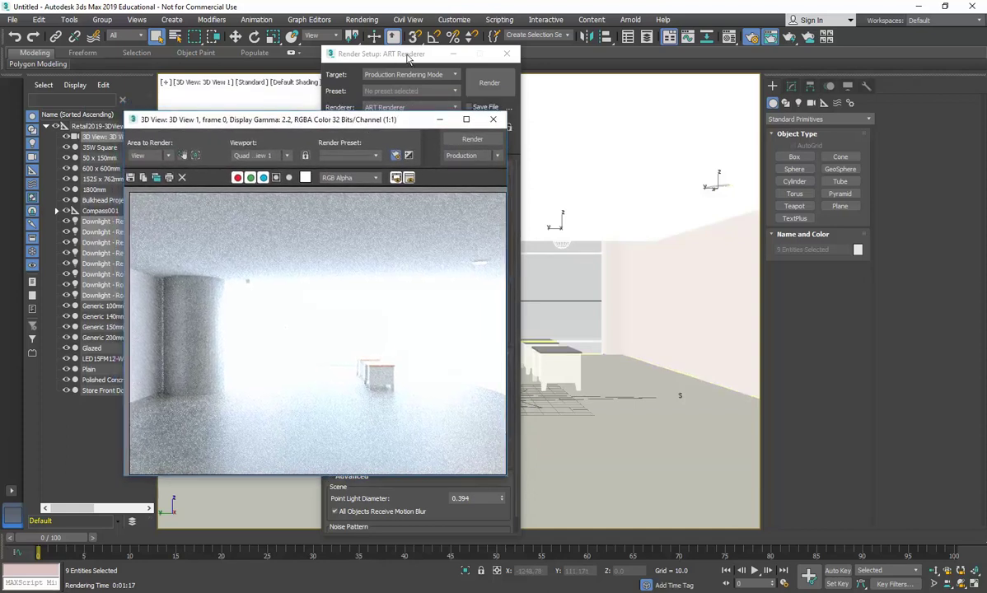
click(409, 56)
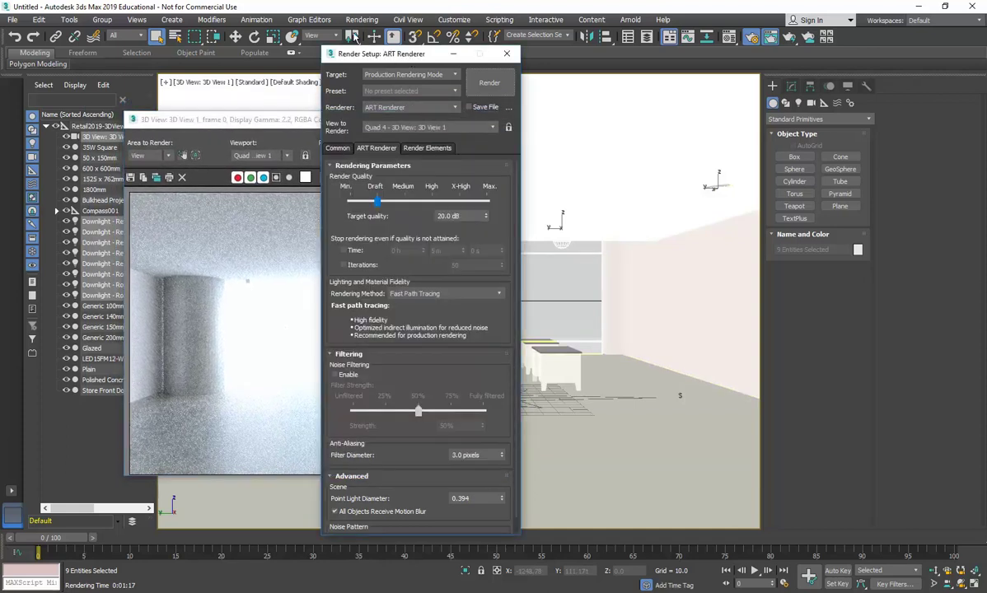
click(452, 54)
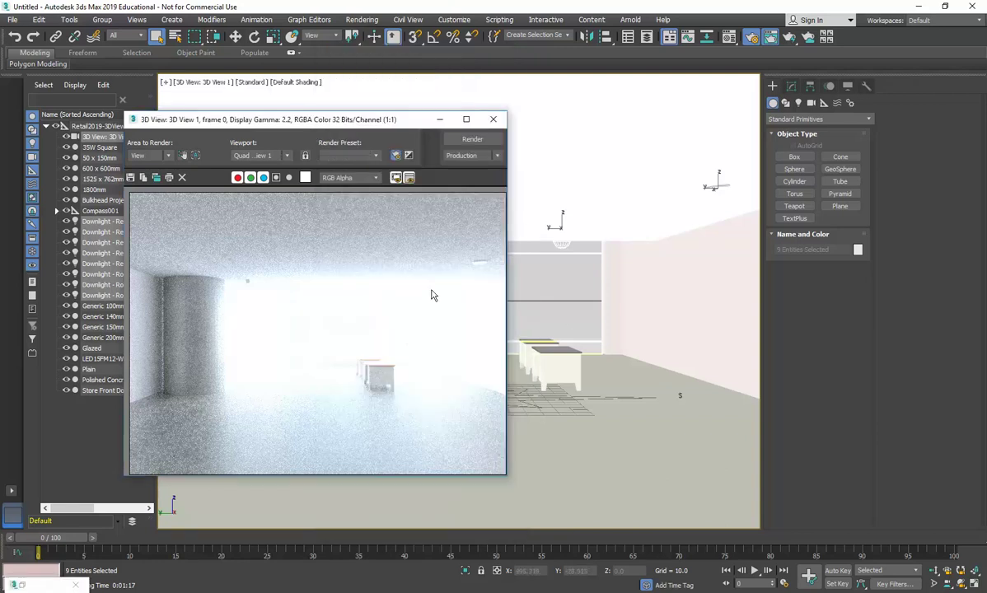
click(444, 120)
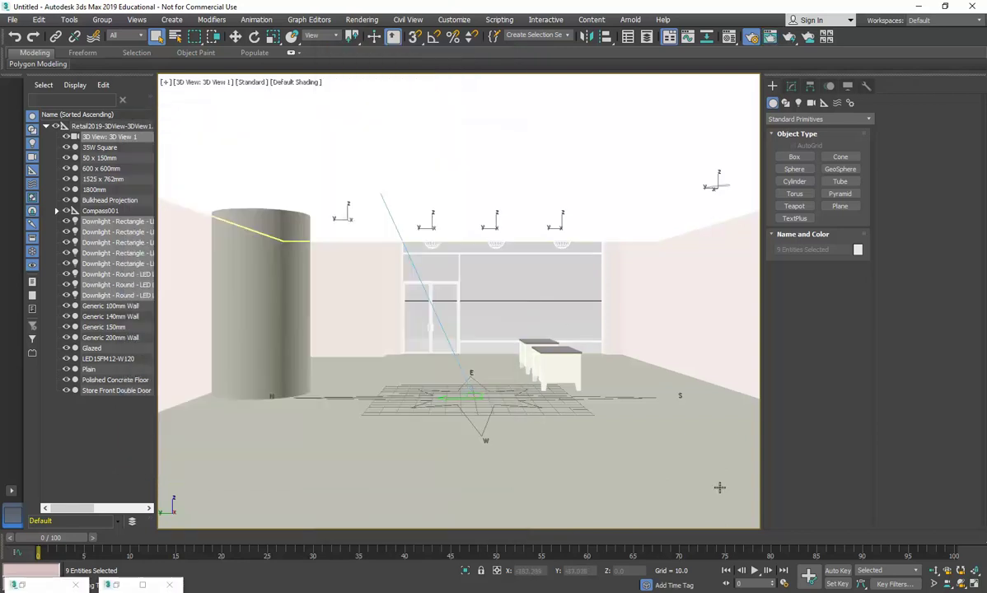
Step: Toggle the maximized 3D View 1 camera view, finishing in the four-viewport layout
click(975, 584)
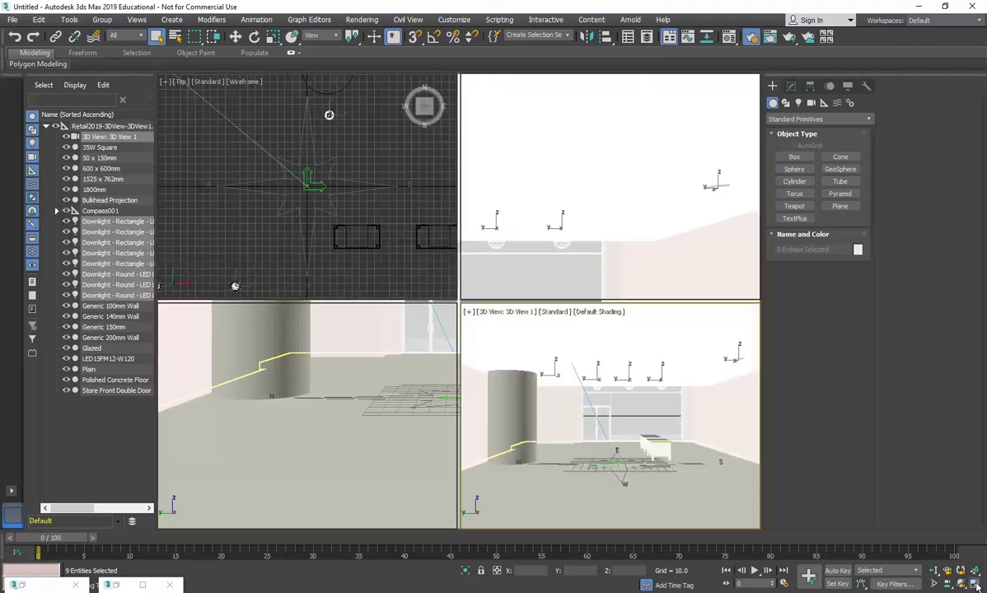
click(975, 584)
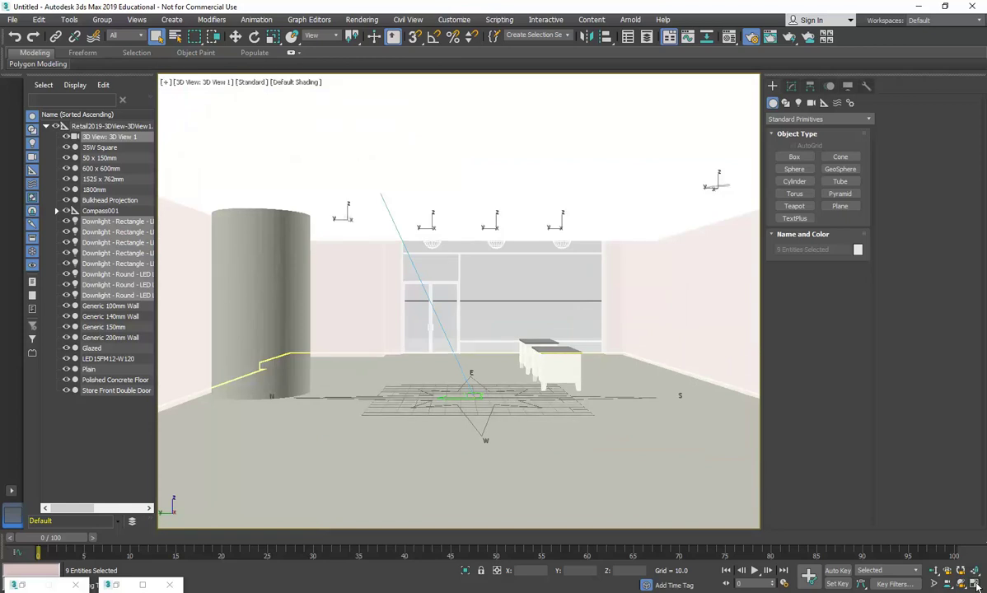
click(975, 584)
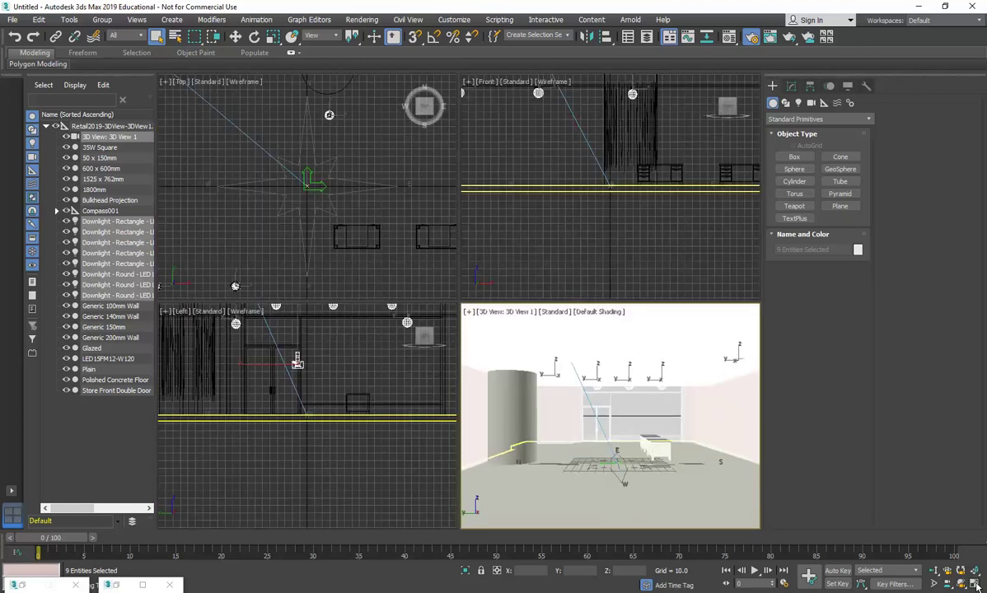
click(975, 584)
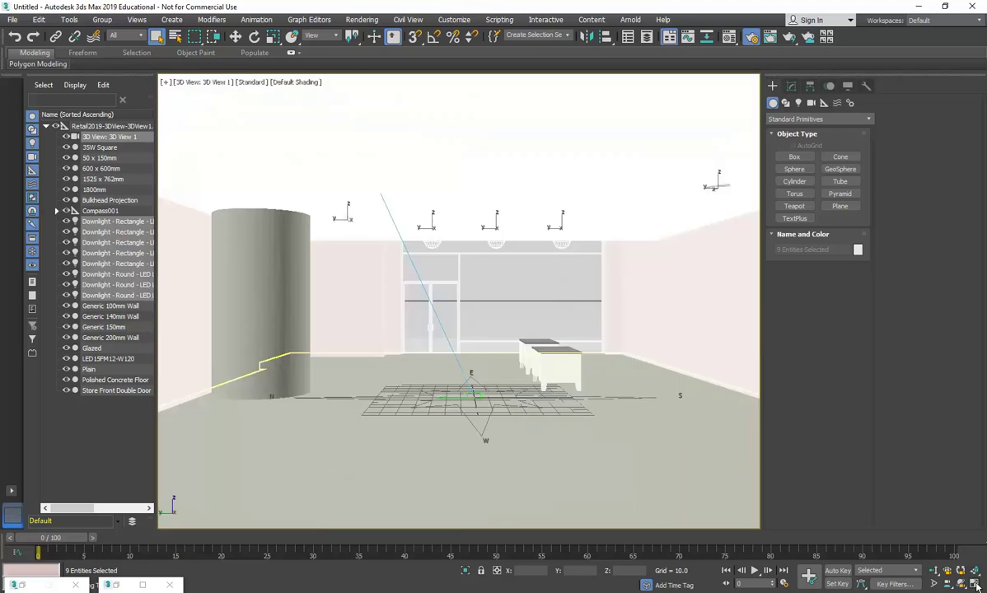
click(975, 584)
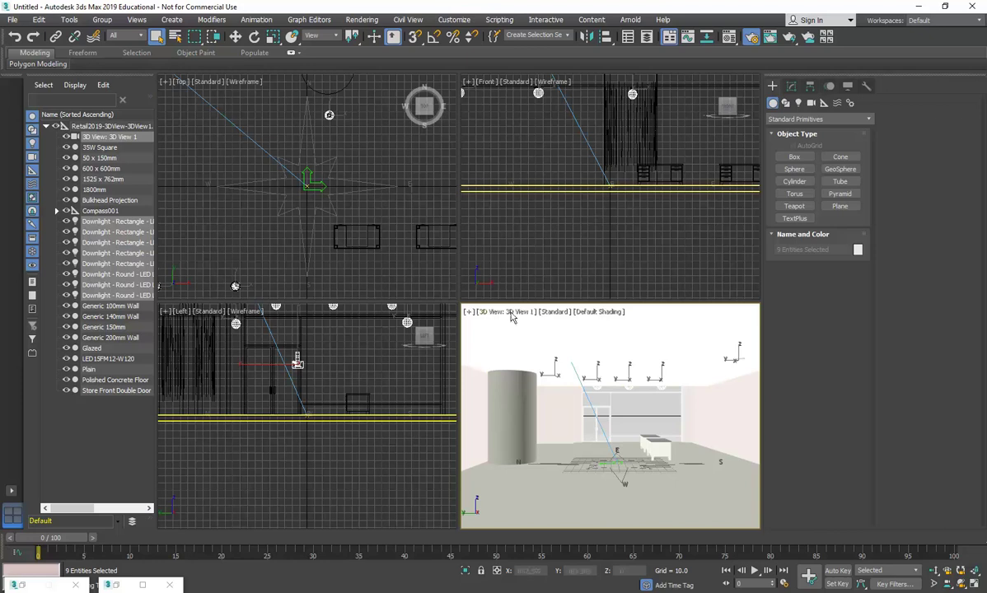
Step: Make the Front, Top, Left and 3D View 1 viewports active in turn while keeping the selection, ending on Top
right_click(561, 181)
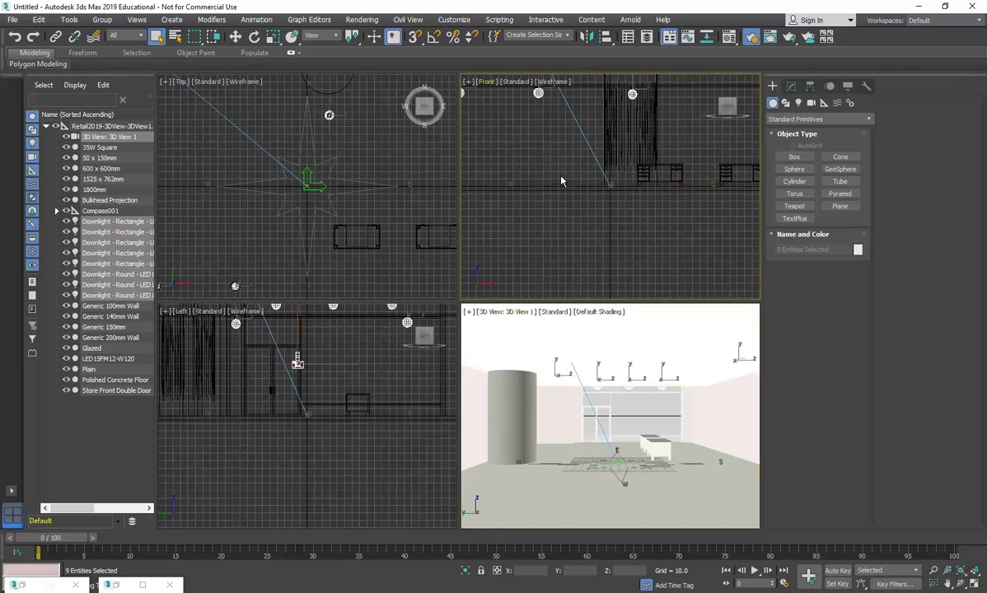
right_click(296, 169)
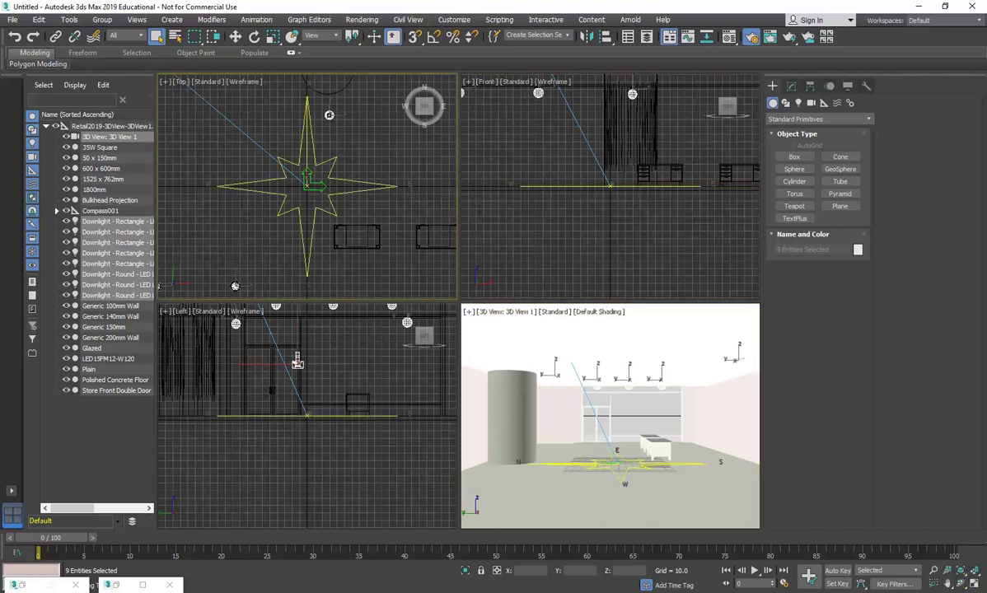
right_click(306, 351)
right_click(538, 182)
right_click(321, 179)
right_click(309, 321)
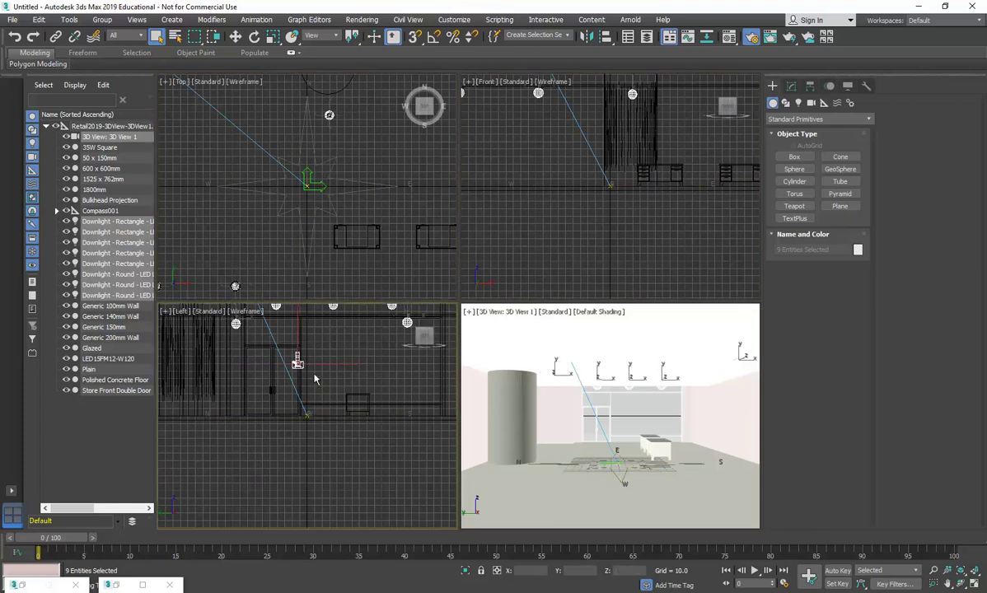
right_click(586, 221)
right_click(556, 383)
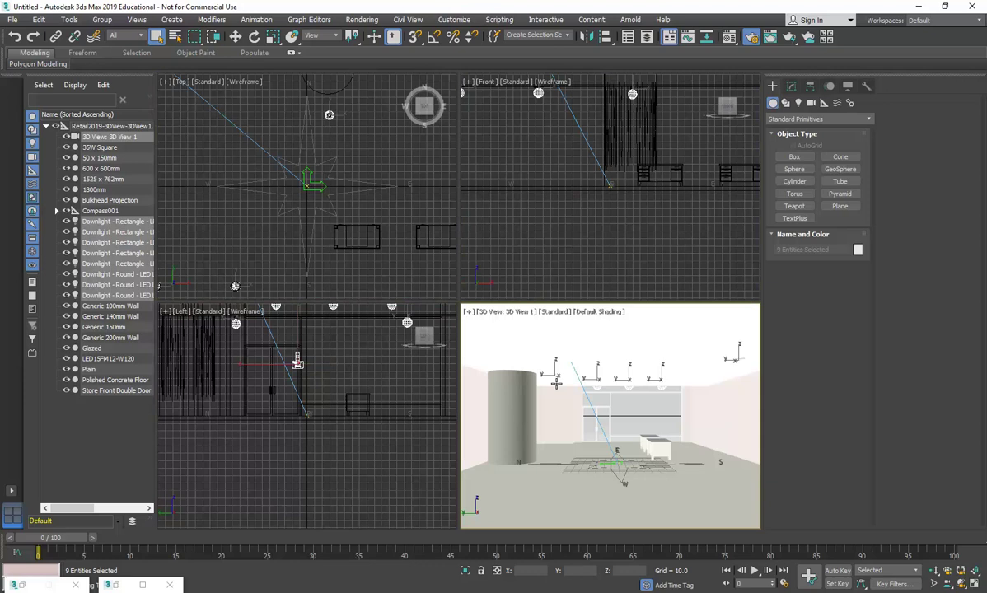
right_click(553, 177)
right_click(290, 175)
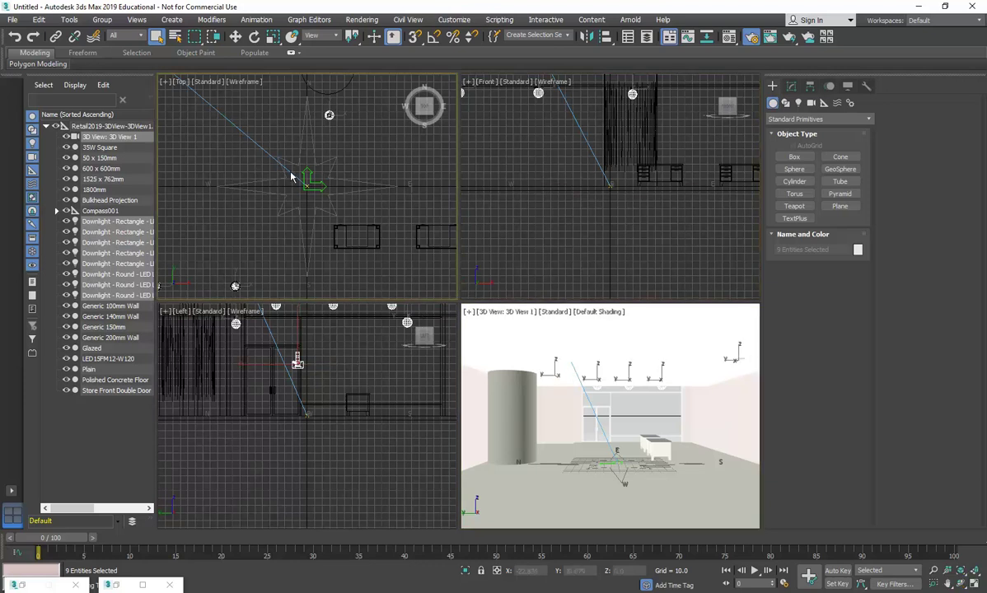
Step: Maximize the Top viewport repeatedly and return to the four-viewport layout
click(974, 583)
click(974, 583)
click(975, 583)
click(974, 583)
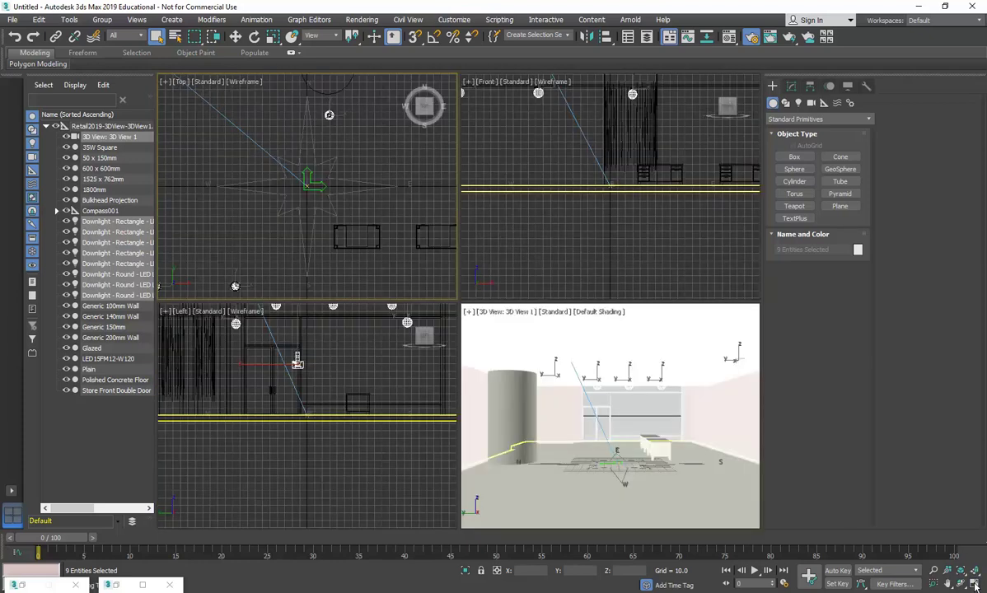
click(975, 583)
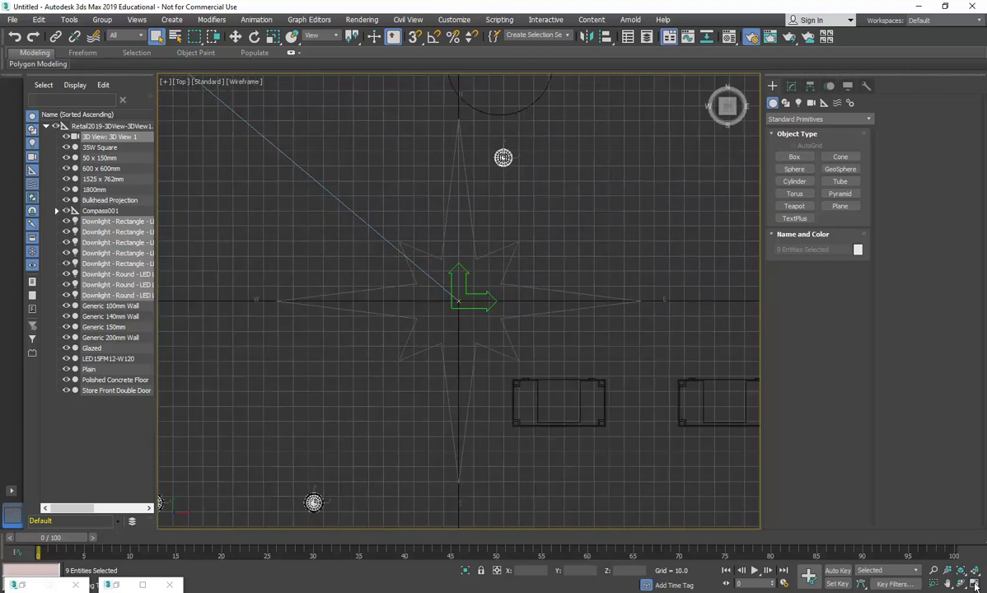
click(974, 583)
click(974, 583)
click(974, 583)
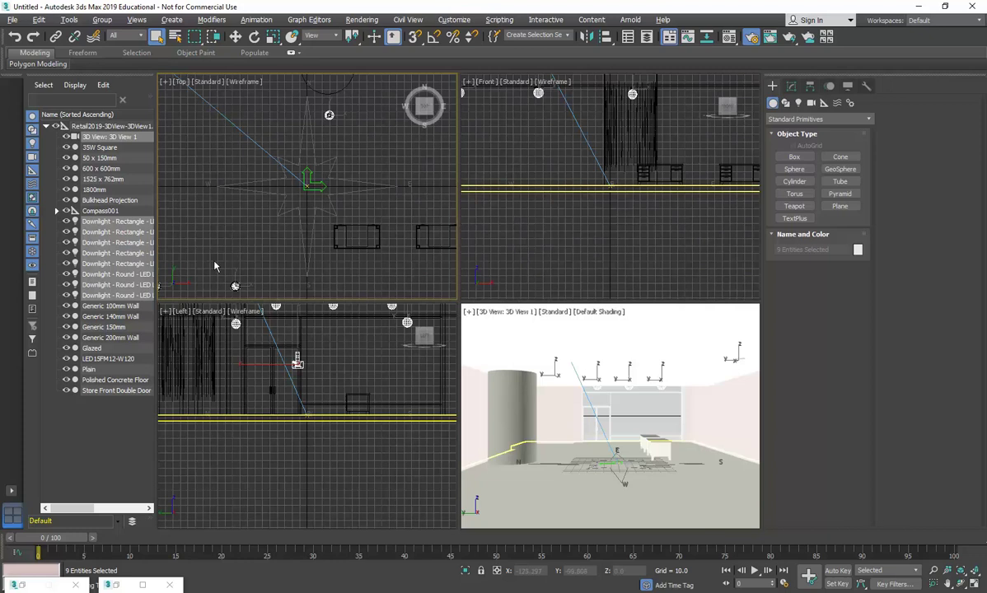
Step: Alternate between the Front and Top viewports and show the whole retail plan in Top
right_click(568, 222)
right_click(283, 255)
right_click(538, 226)
right_click(306, 200)
scroll(306, 200, down, 4)
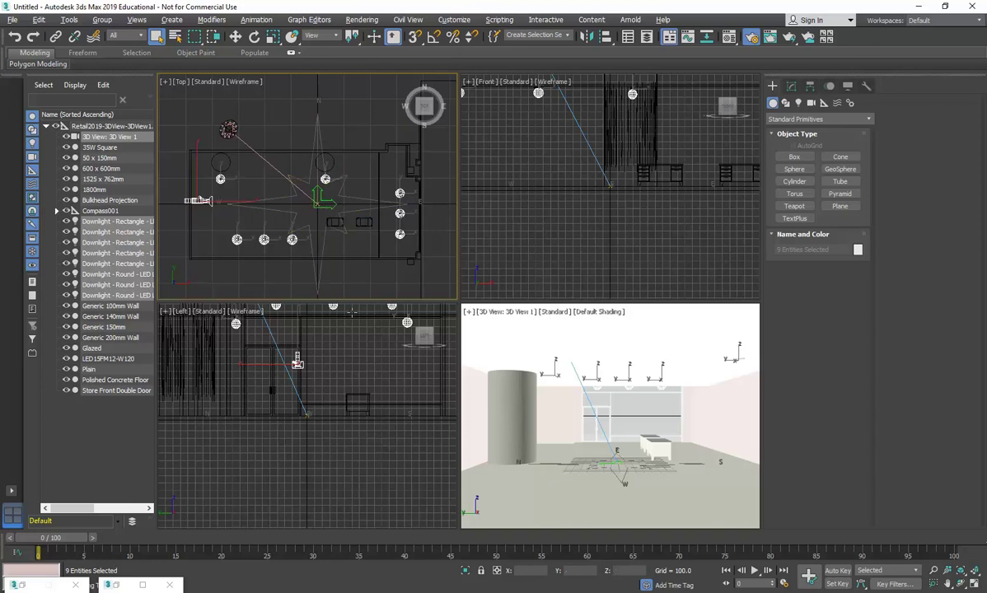
Step: Clear the current selection by picking empty space in the Front, Left and Top viewports
click(549, 250)
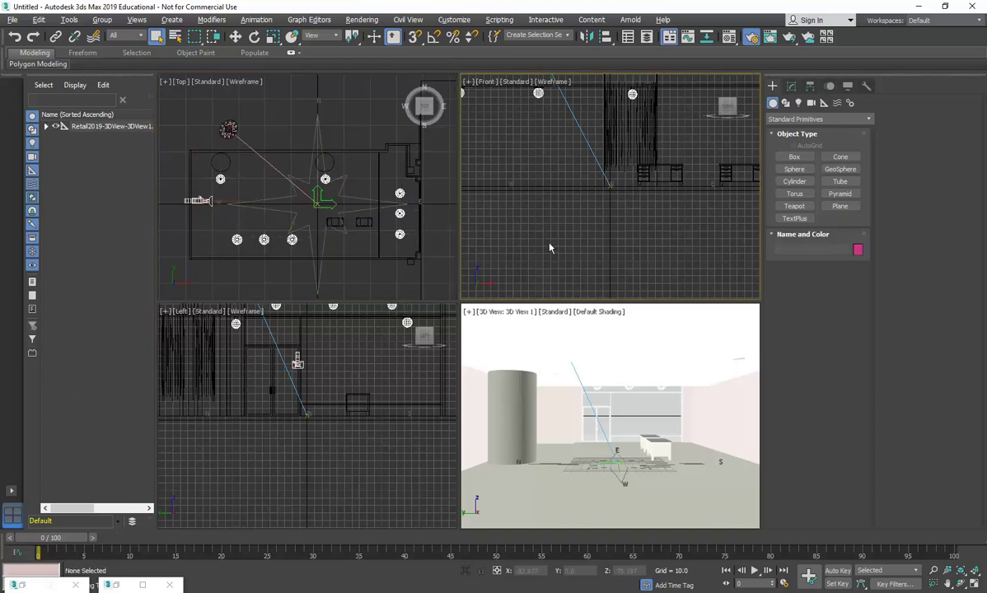
click(315, 448)
click(500, 239)
click(346, 285)
click(576, 249)
Step: Select the Polished Concrete Floor in the Front viewport, change active viewports with it selected, and clear the selection
click(515, 188)
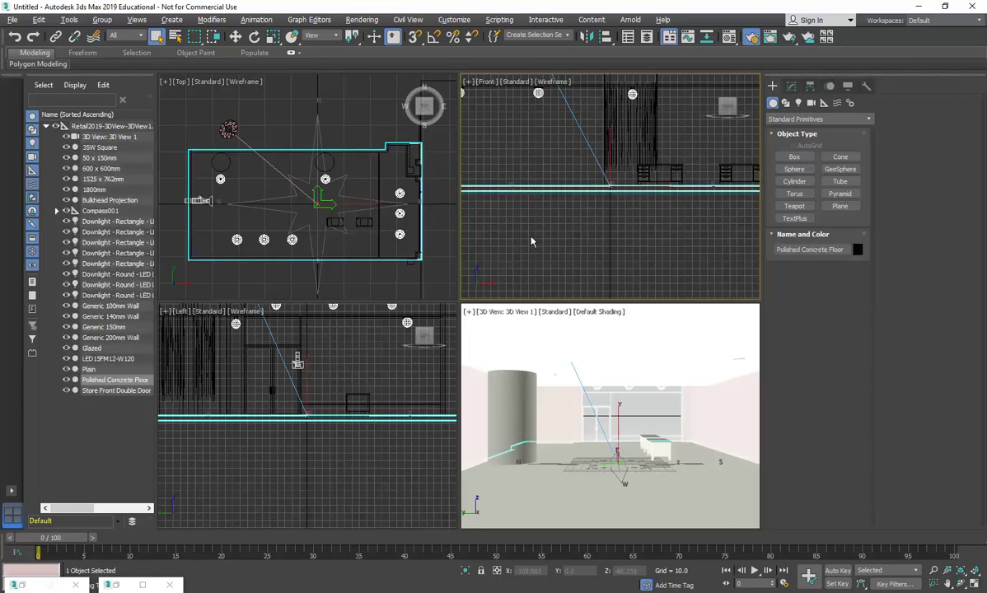
click(313, 424)
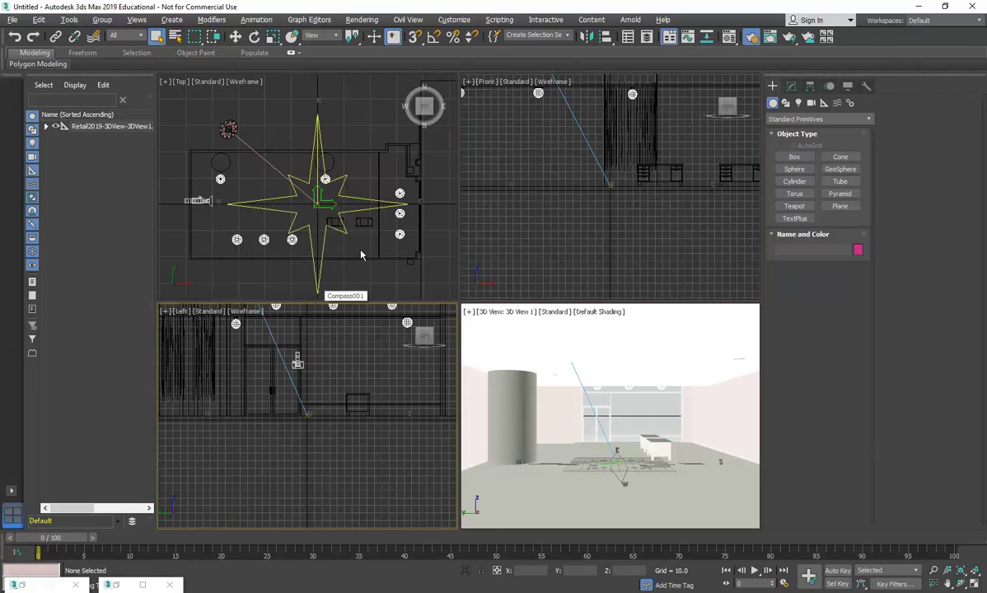
click(517, 188)
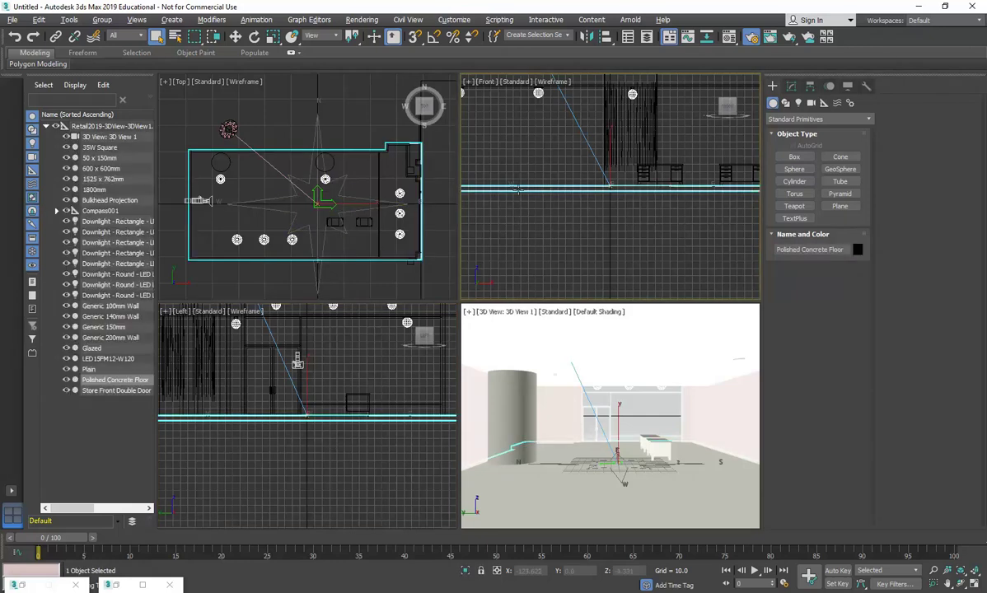
click(324, 198)
right_click(317, 402)
right_click(593, 231)
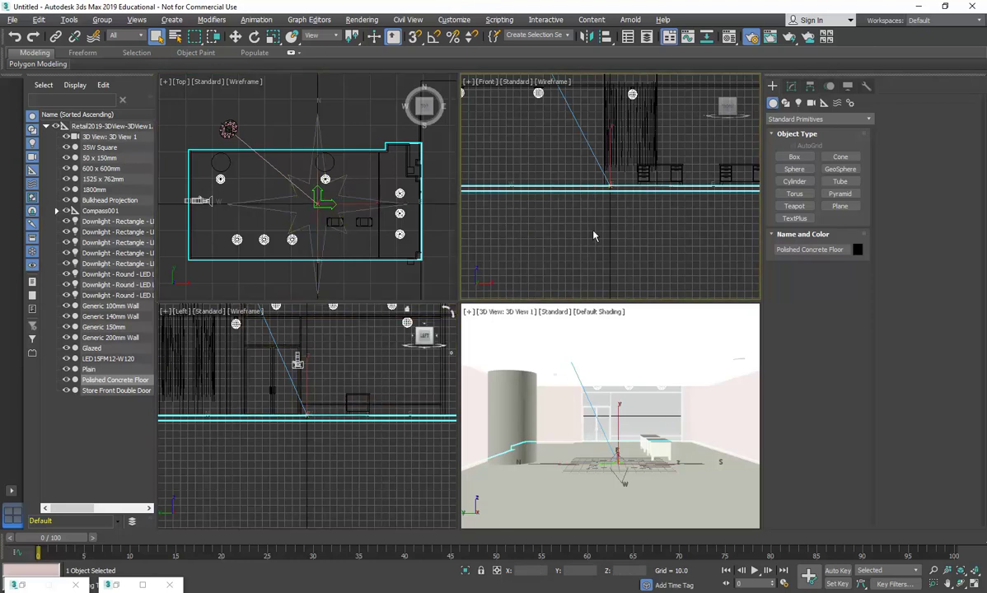
click(593, 235)
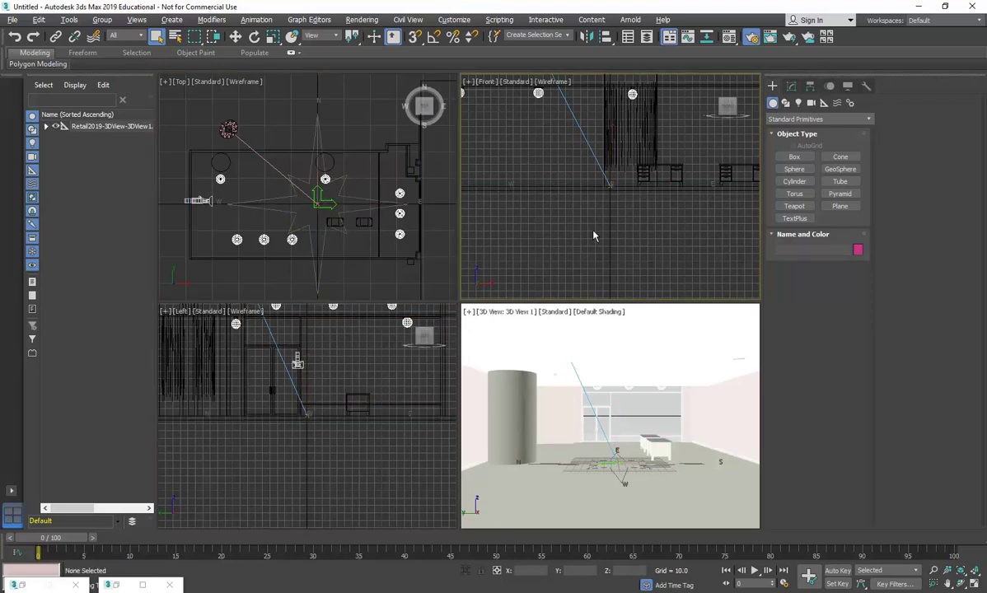
Step: Reframe the Top viewport so the whole shop plan, the compass and the sun are in view
right_click(323, 203)
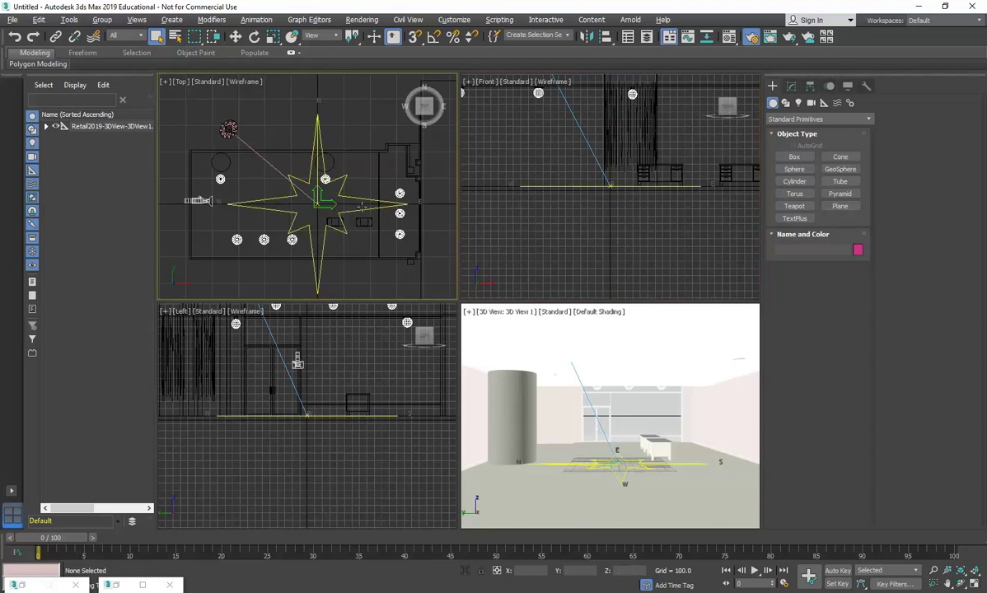
right_click(315, 391)
right_click(317, 205)
scroll(317, 201, down, 3)
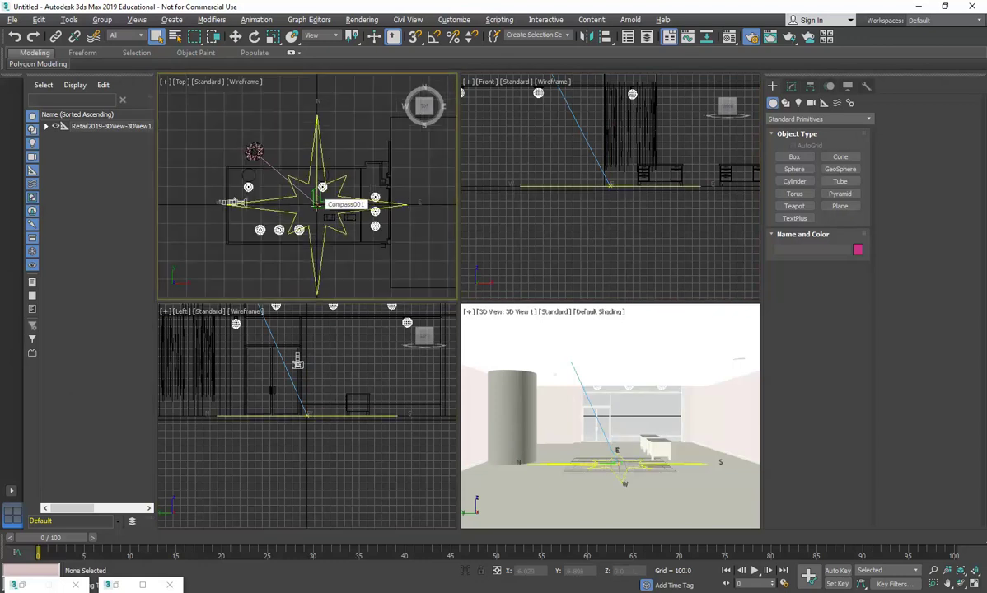
scroll(317, 204, up, 3)
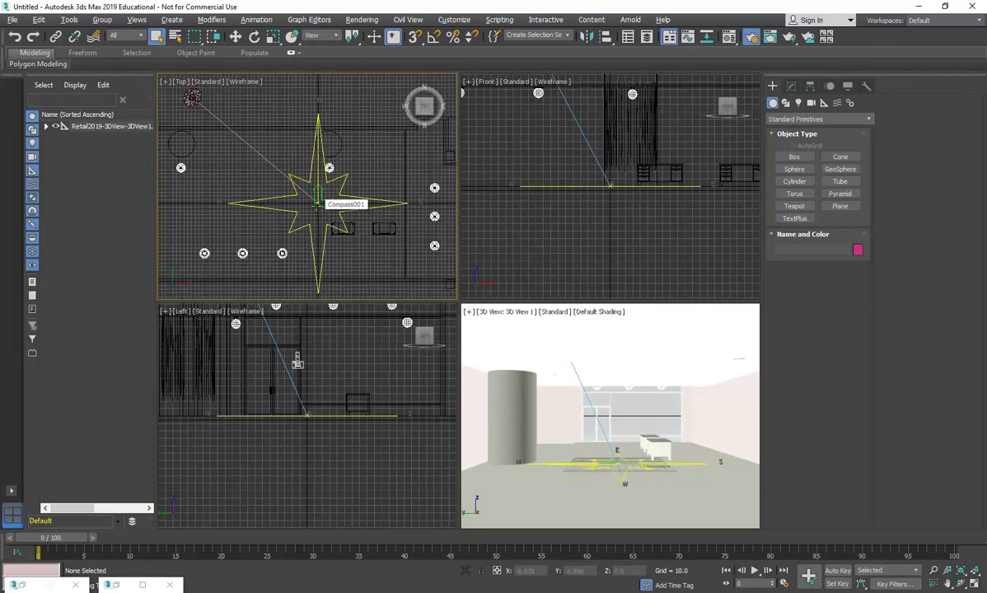
middle_drag(318, 208, 316, 195)
scroll(318, 196, down, 2)
Step: Turn the Left viewport into an angled orthographic view showing the whole building and the sun
right_click(323, 394)
scroll(329, 436, down, 4)
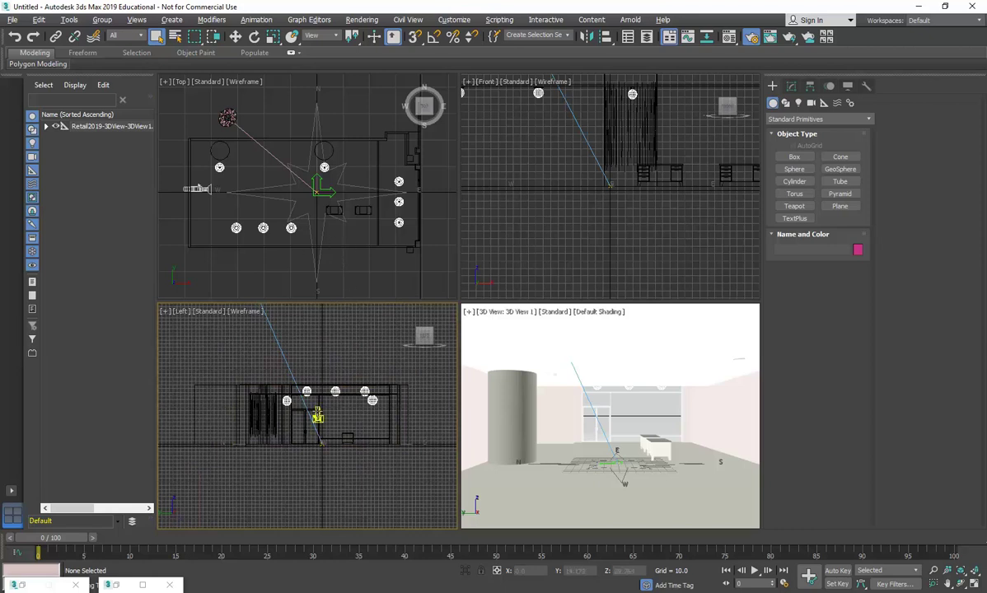
right_click(317, 408)
alt+middle_drag(262, 399, 333, 442)
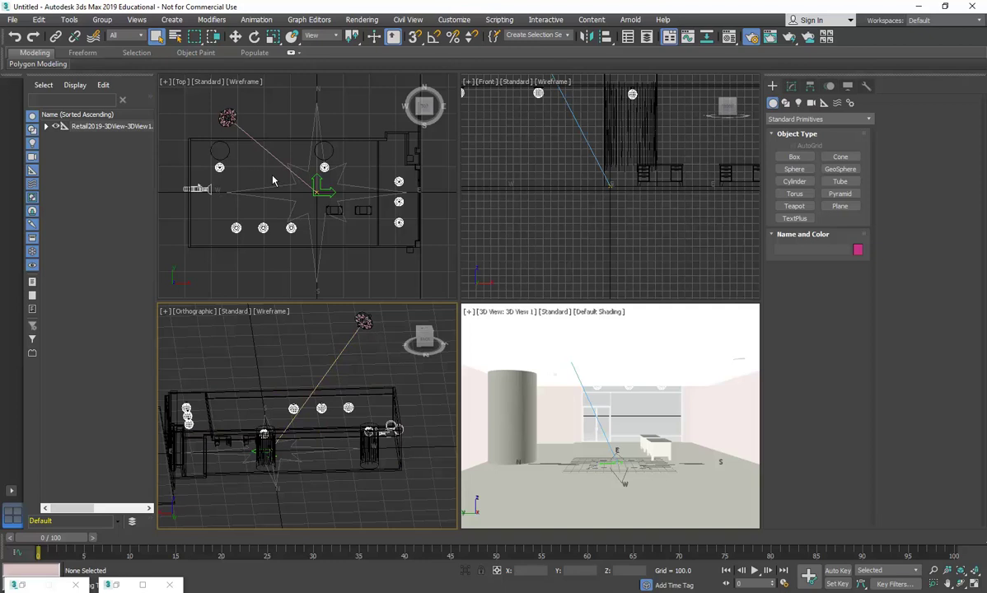
Step: Select the SunAndSky-002 system in the Top viewport, display its modifier parameters and narrow the command area to one column
click(224, 116)
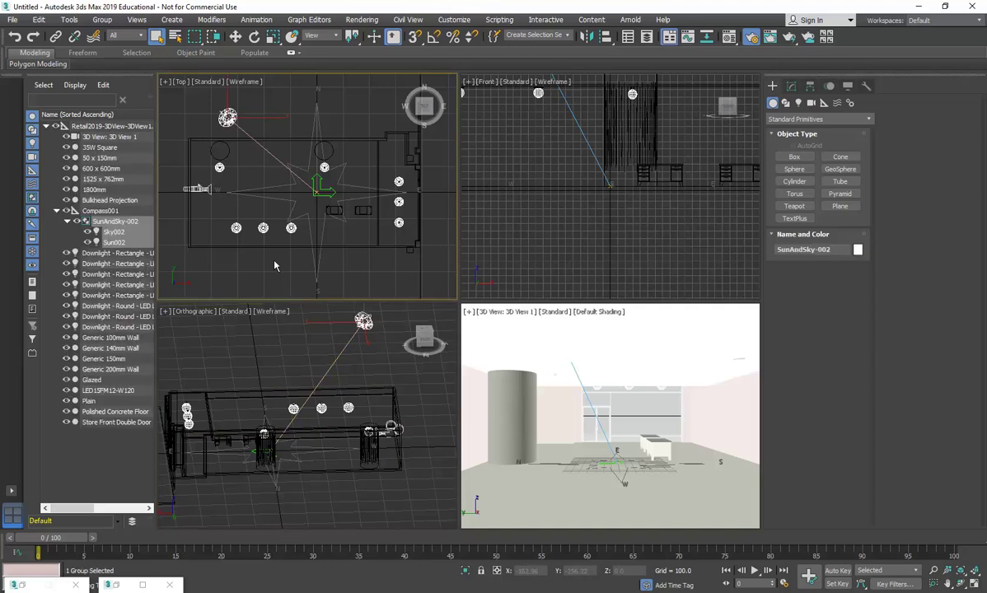
click(791, 86)
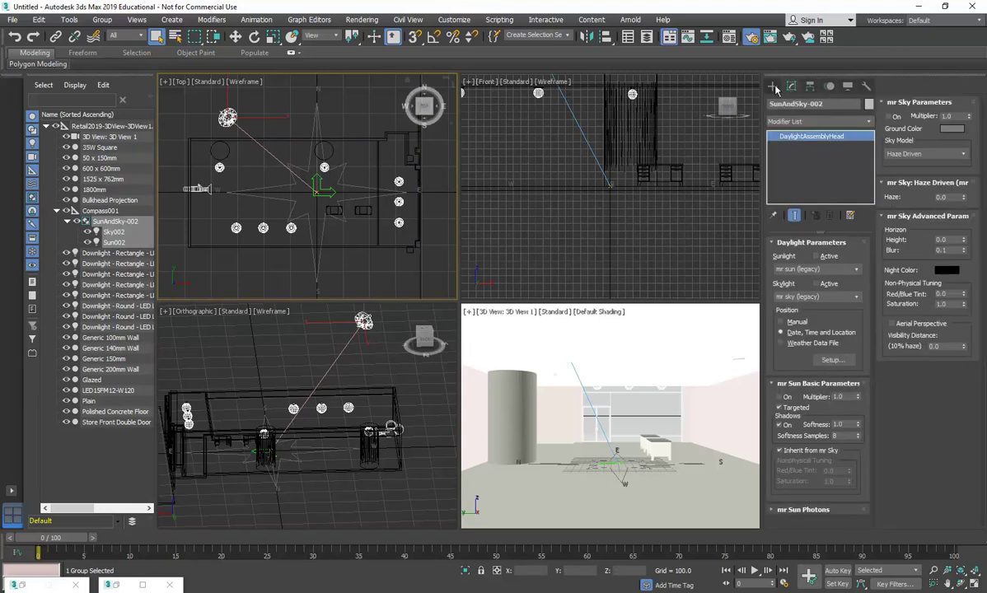
click(773, 86)
click(791, 86)
drag(762, 251, 853, 259)
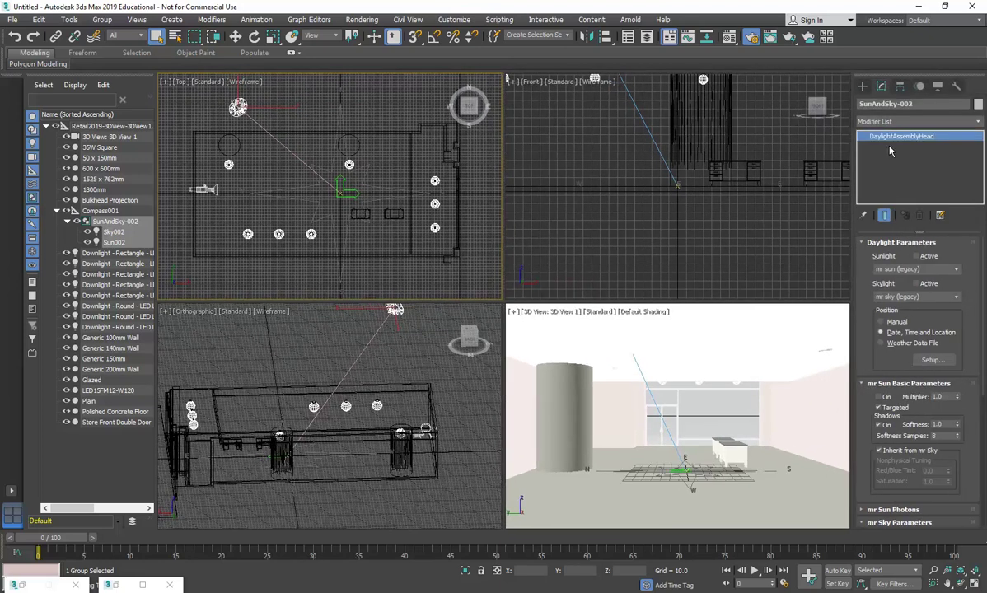
click(863, 86)
click(882, 86)
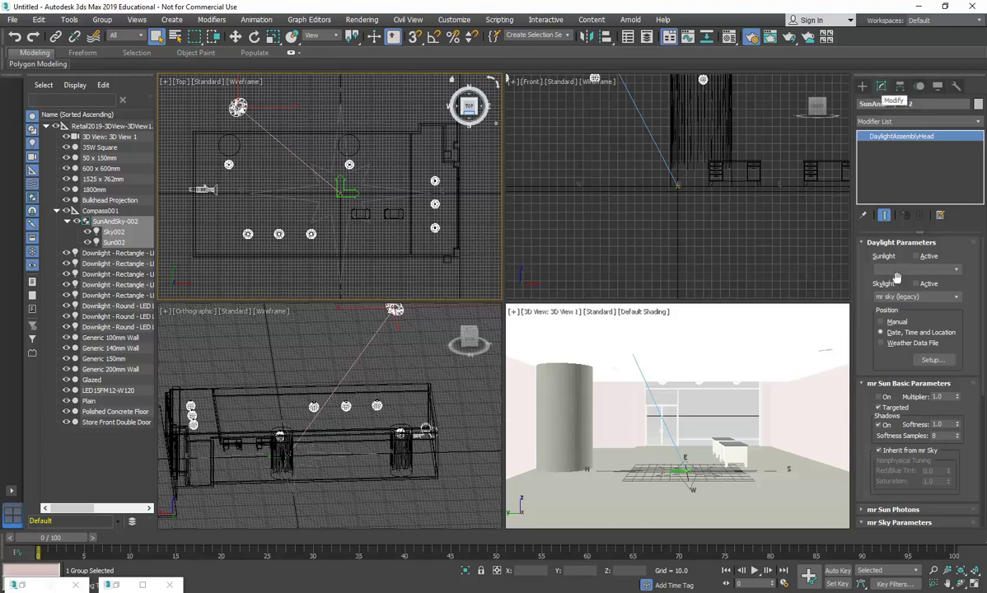
Step: Switch to Revit to check the Rendering dialog's lighting scheme, and return to 3ds Max
click(879, 409)
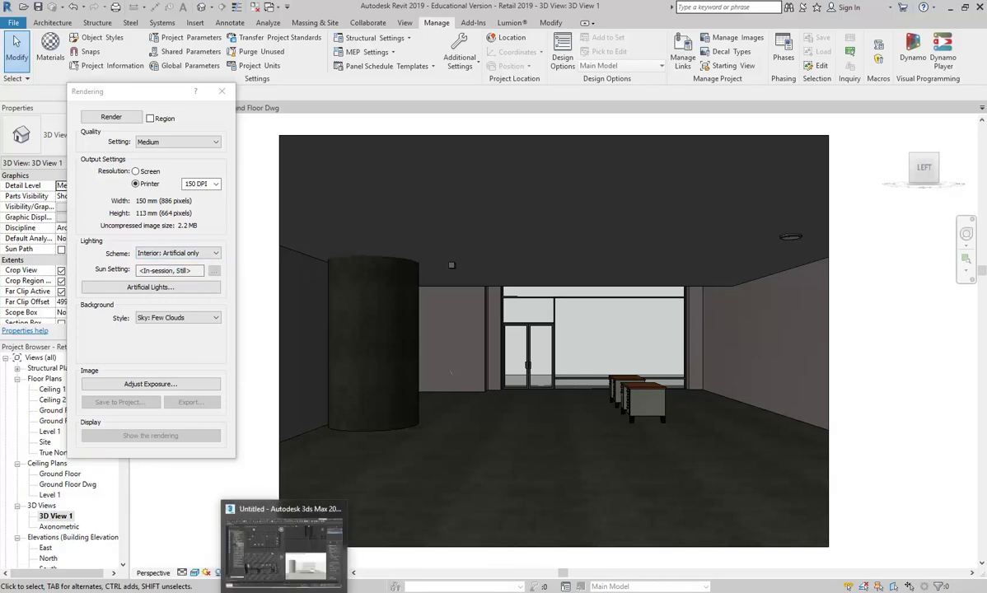
click(274, 590)
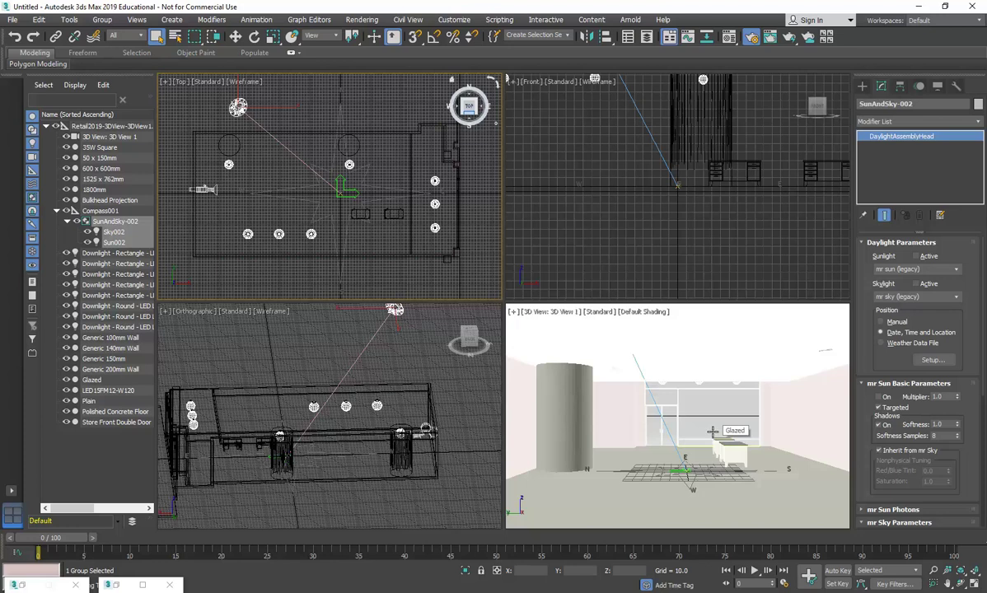
Step: Activate the 3D View 1 camera viewport and open the environment settings to check the background's environment map
right_click(627, 375)
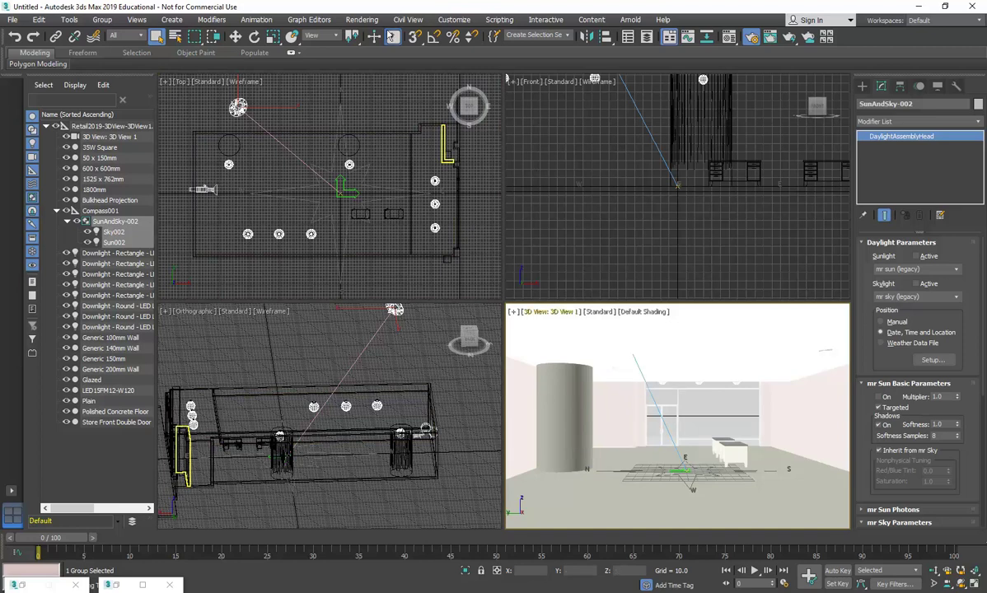
click(360, 20)
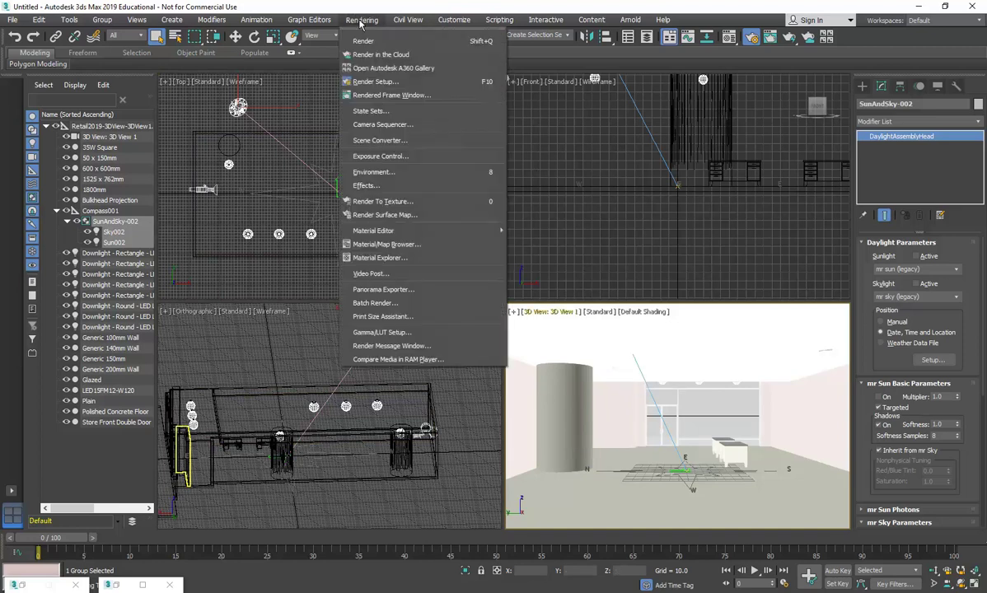
click(360, 173)
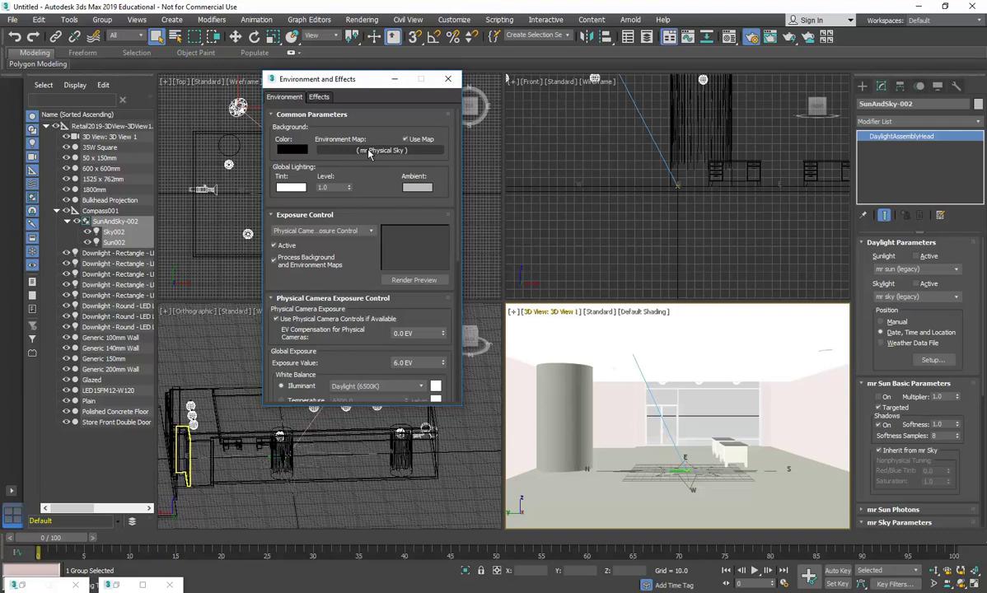
Step: In File Explorer, browse StudentResources to EDU_DC_InteriorDesign > Material Images > Backgrounds and show its images as thumbnails
click(68, 591)
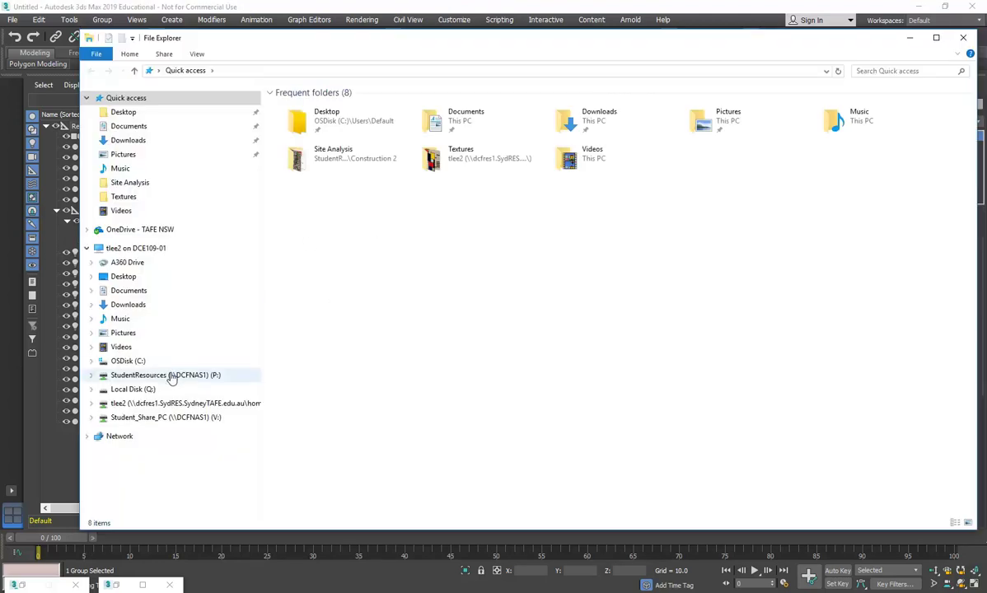
click(169, 375)
double_click(325, 118)
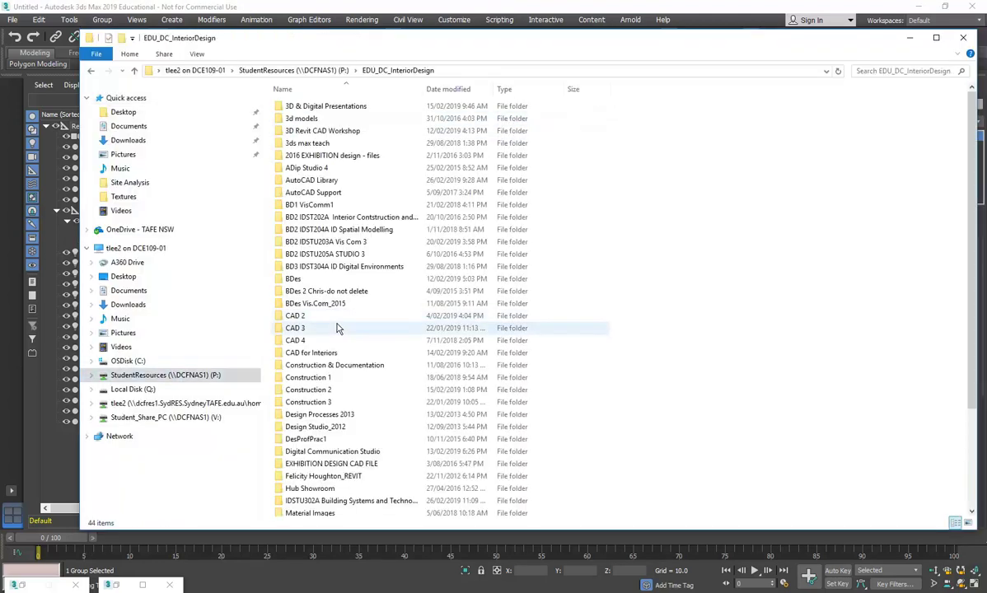
scroll(309, 352, down, 1)
scroll(309, 351, down, 2)
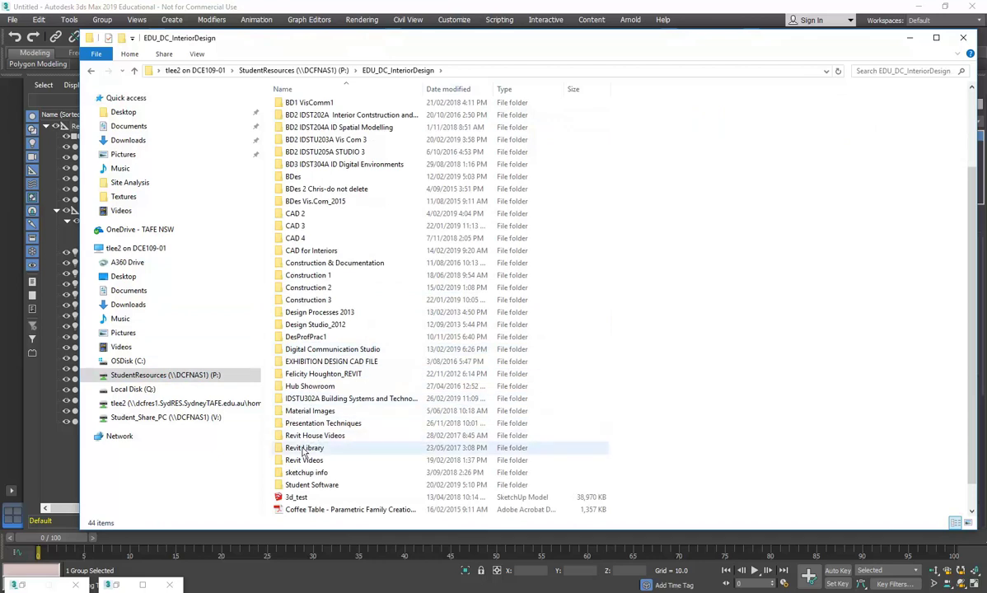
double_click(305, 411)
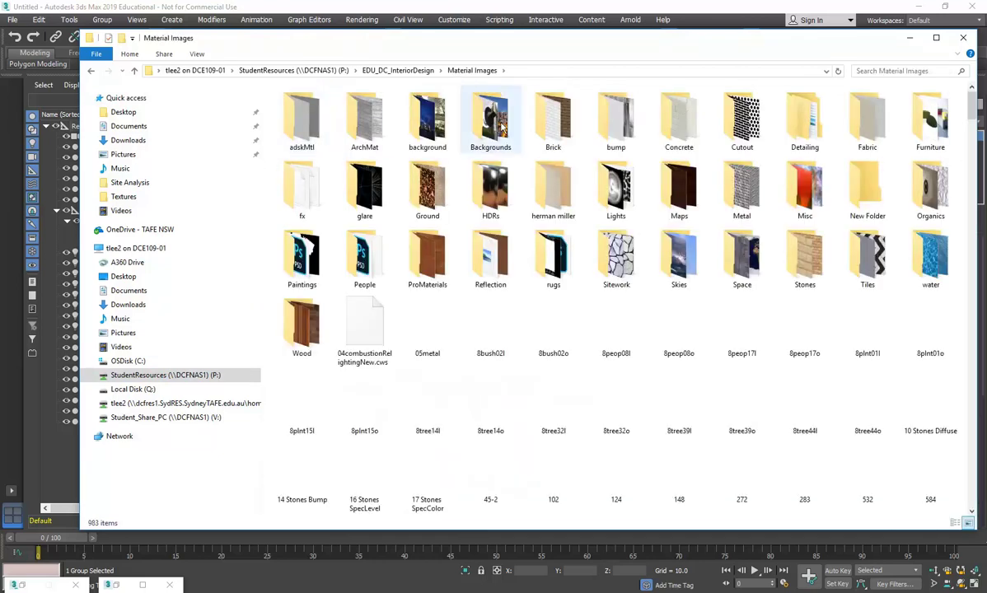
double_click(490, 119)
right_click(379, 375)
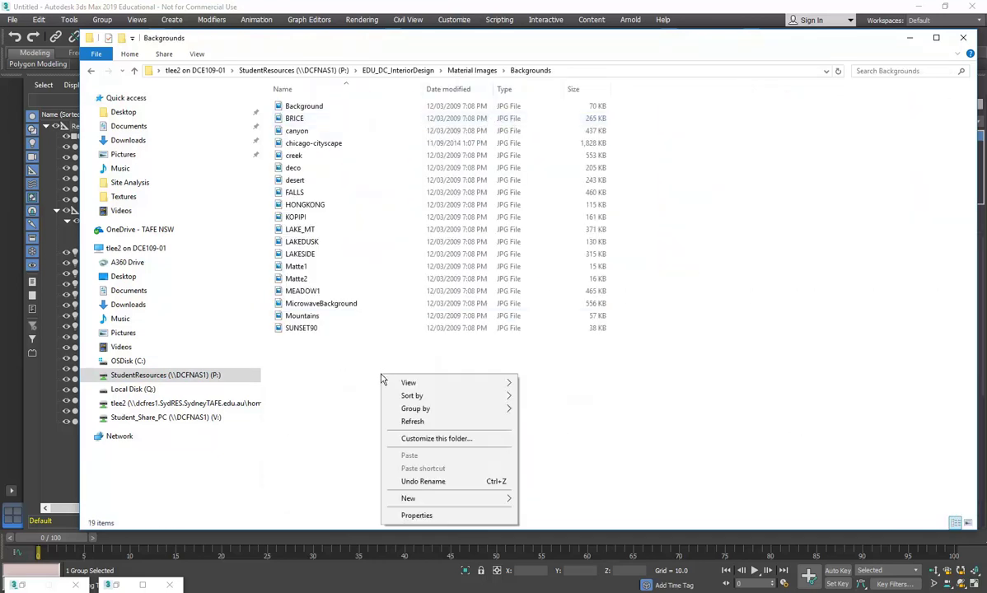
mouse_move(405, 383)
click(548, 397)
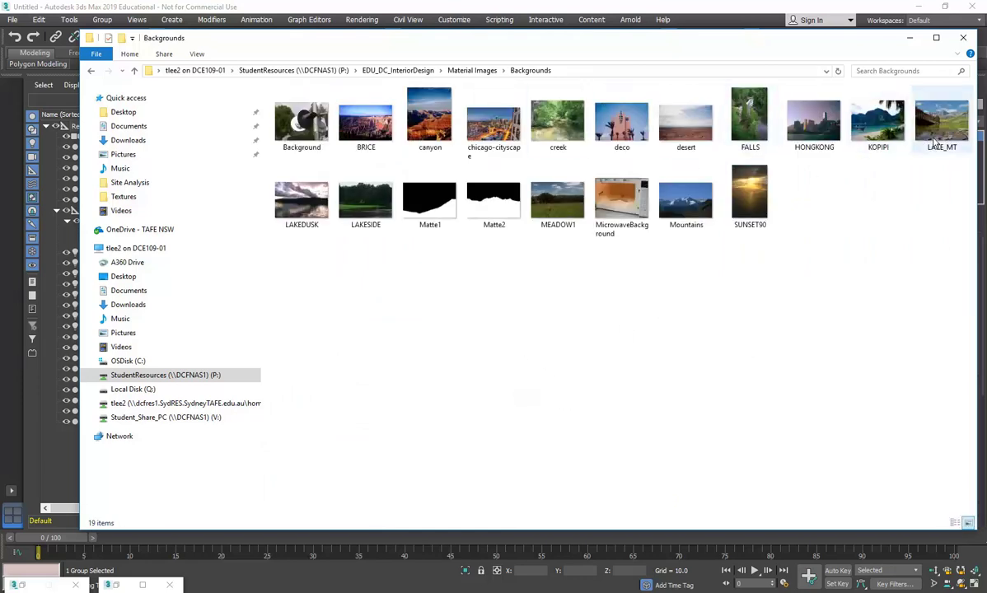
Step: View the images in the neighbouring background folder as thumbnails, and return to 3ds Max
click(91, 71)
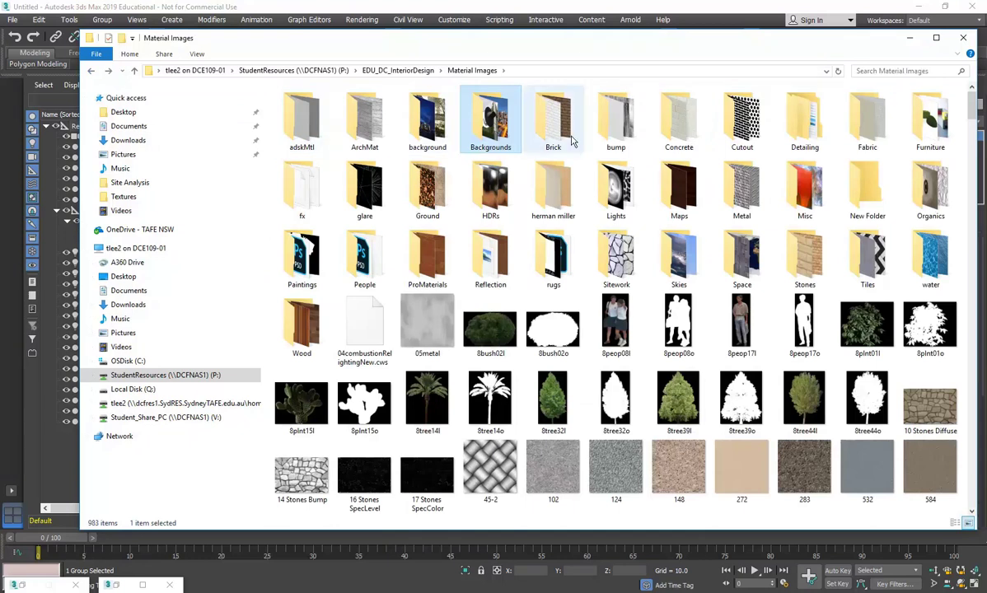
double_click(400, 122)
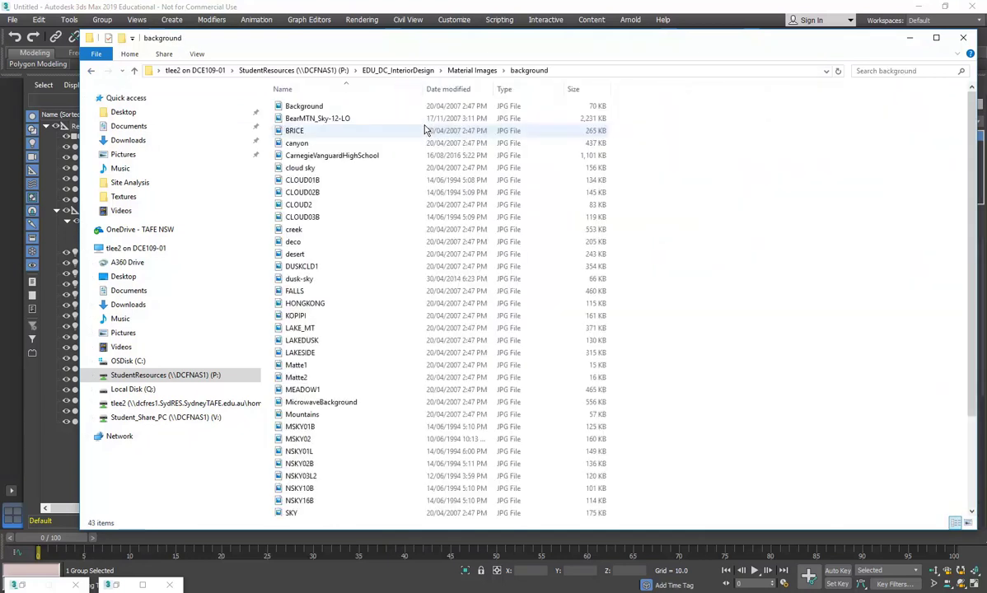
right_click(650, 142)
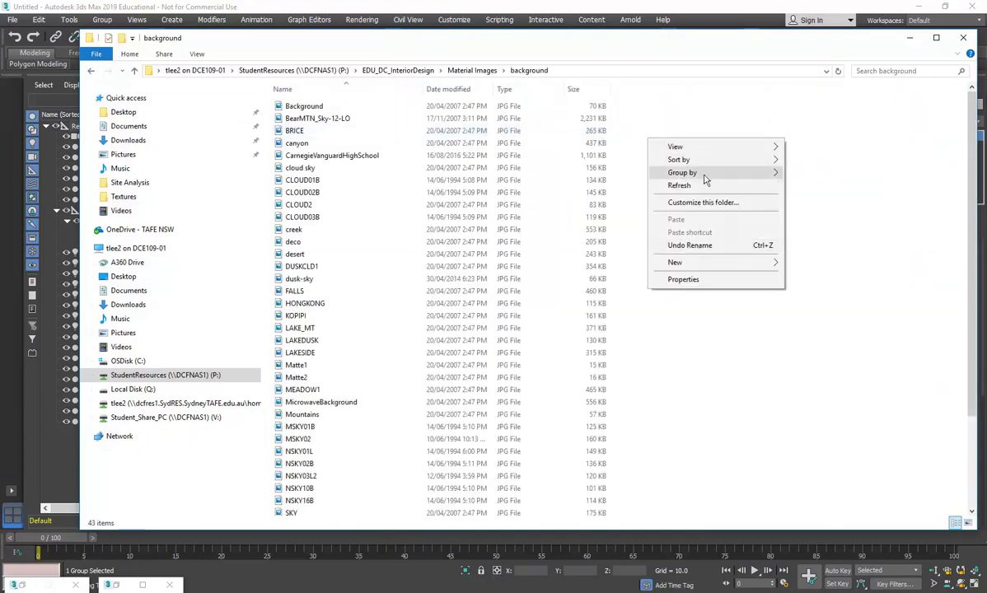
mouse_move(704, 179)
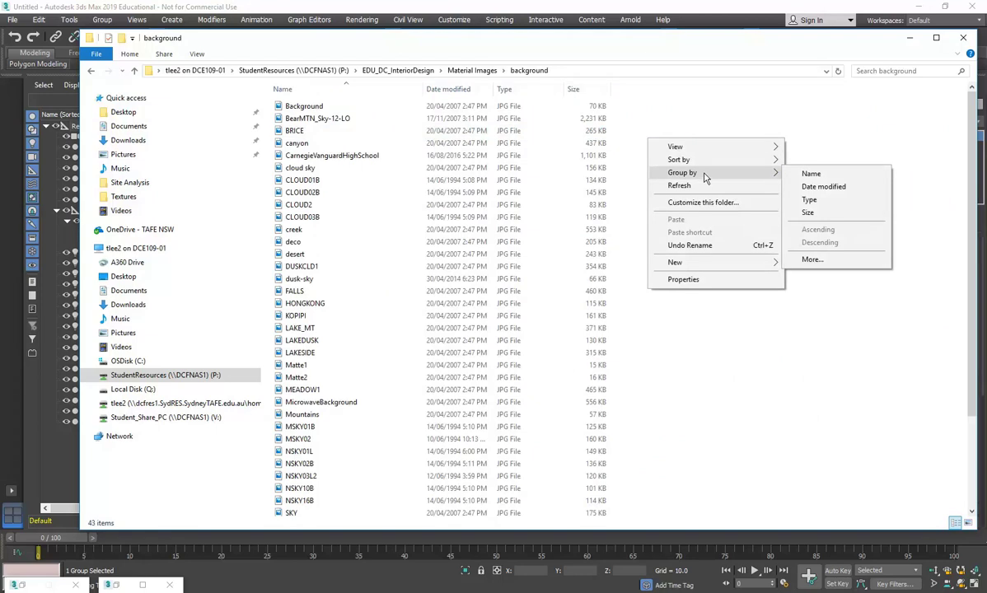
mouse_move(726, 159)
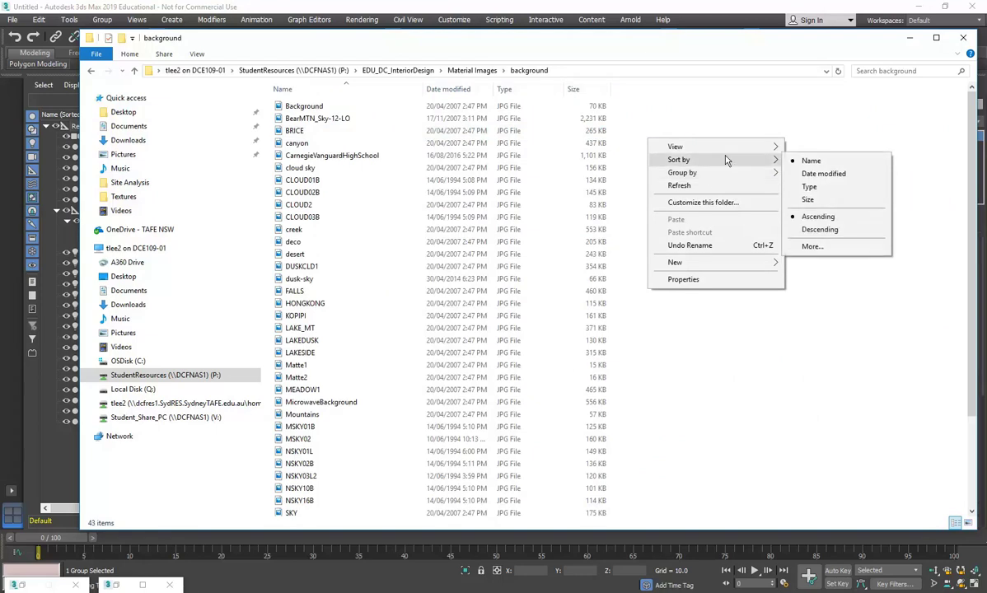
mouse_move(763, 153)
click(815, 160)
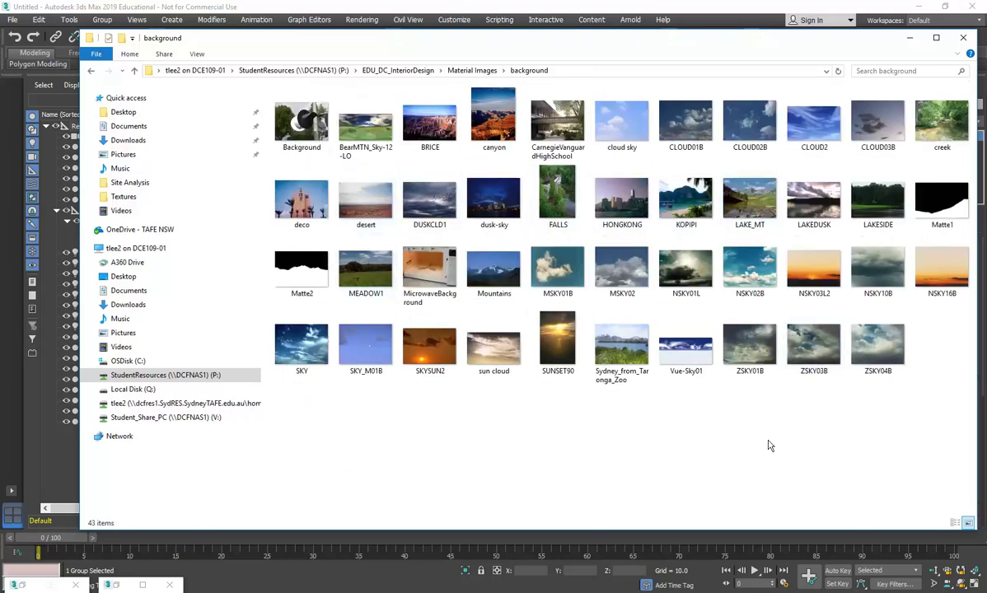
click(909, 38)
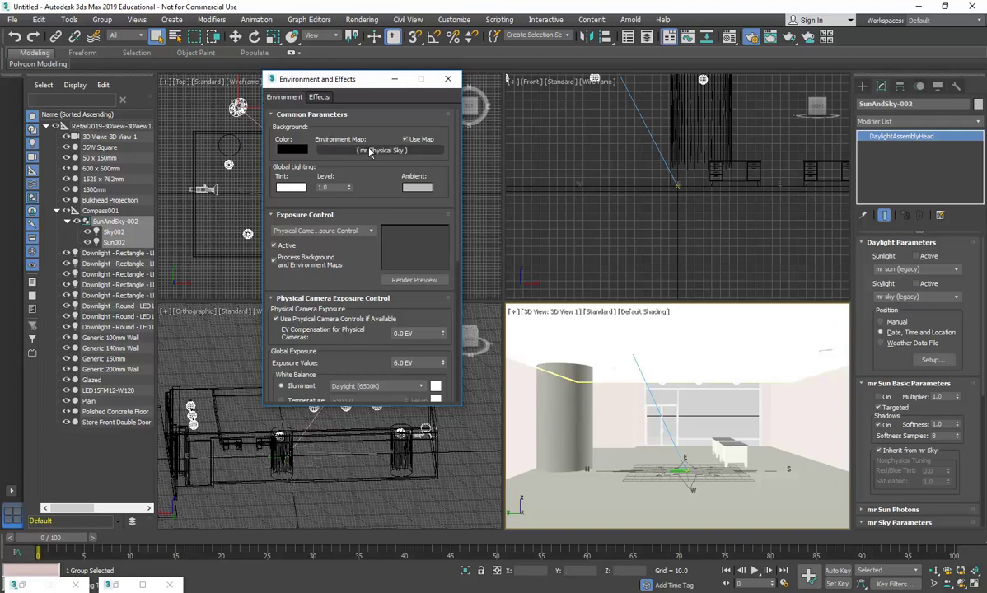
Step: Reopen the environment settings and turn off the use of the mr Physical Sky environment map
click(448, 79)
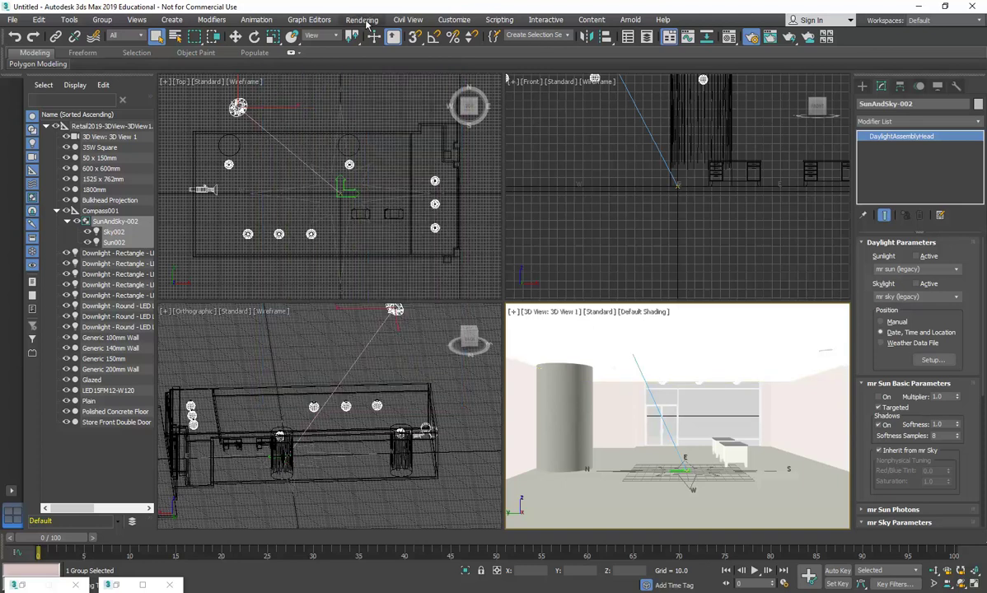
click(364, 21)
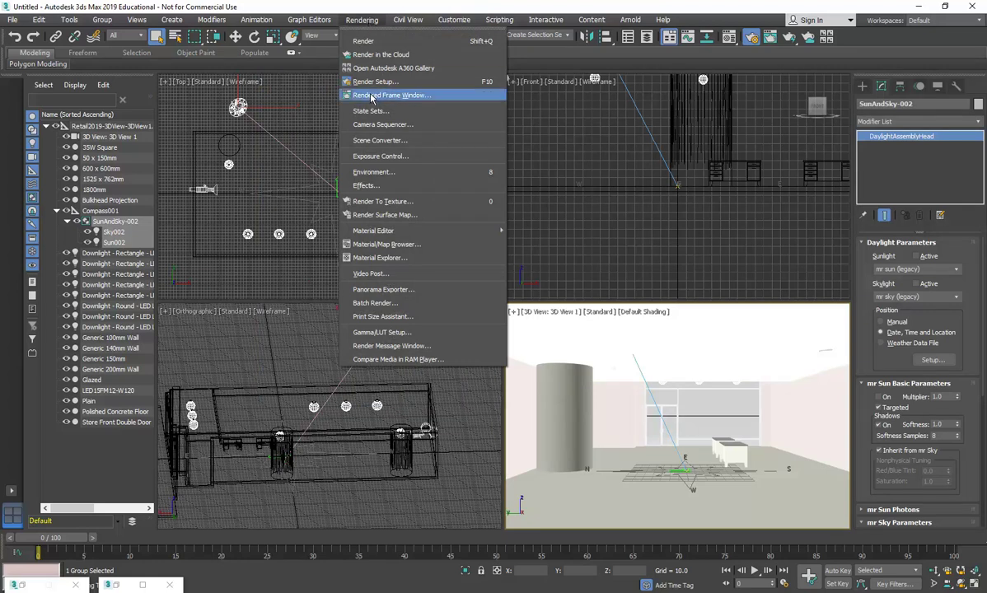
click(371, 173)
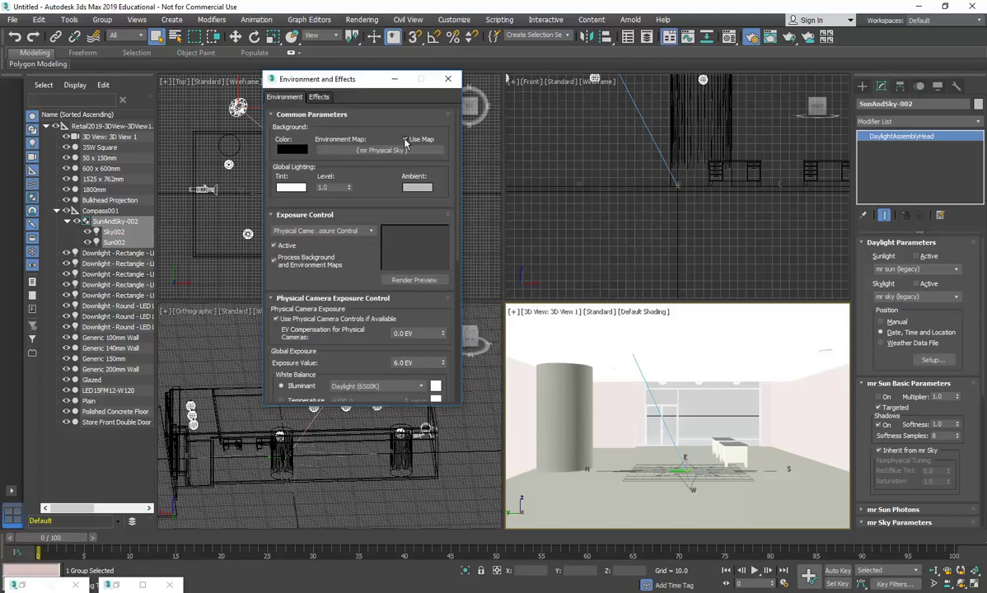
click(404, 140)
Step: Render the 3D View 1 camera viewport with the ART Renderer and dismiss the render message window
right_click(623, 389)
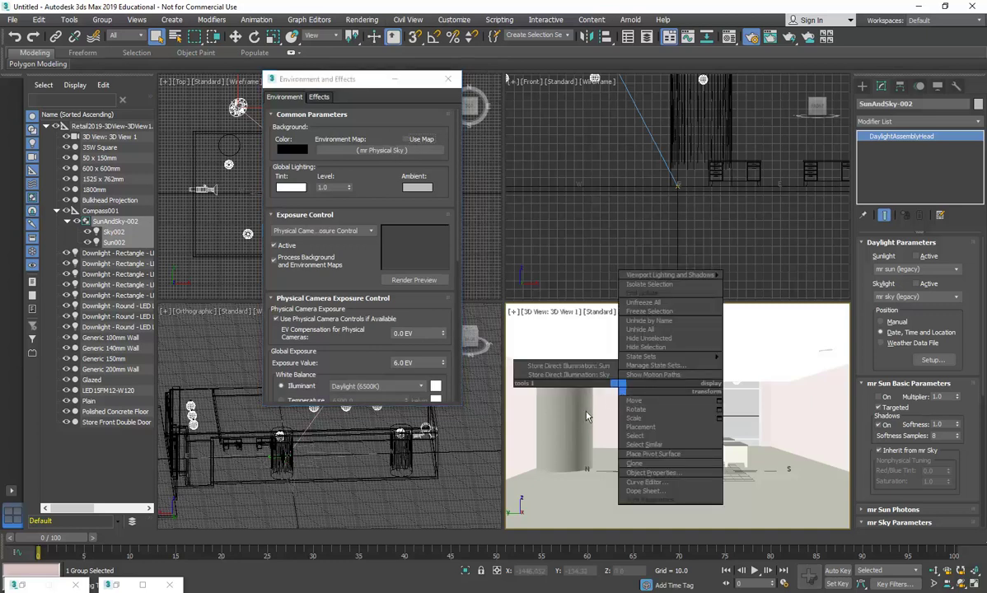
click(586, 412)
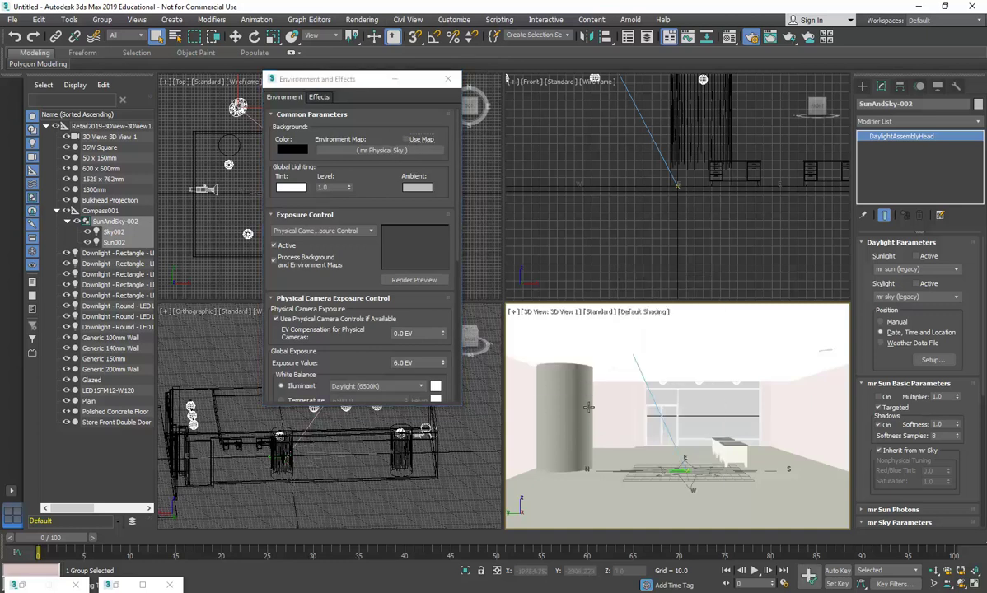
click(753, 39)
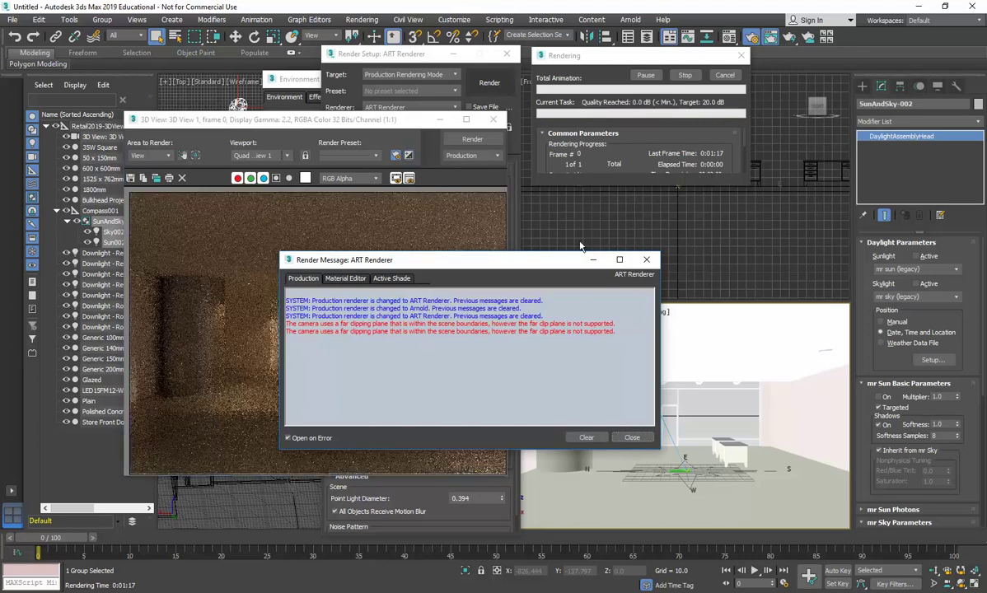
click(632, 437)
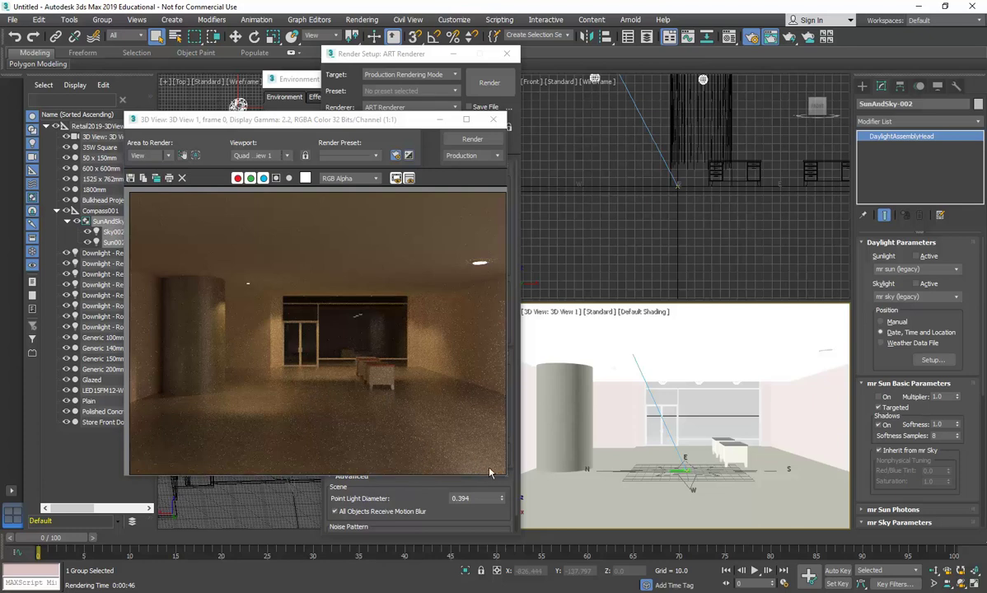
Step: Render the view again with Medium quality at 28.0 dB and noise filtering enabled at 77% strength, dismissing the render message window
click(401, 54)
click(335, 375)
drag(376, 201, 404, 201)
drag(419, 418, 453, 418)
click(486, 84)
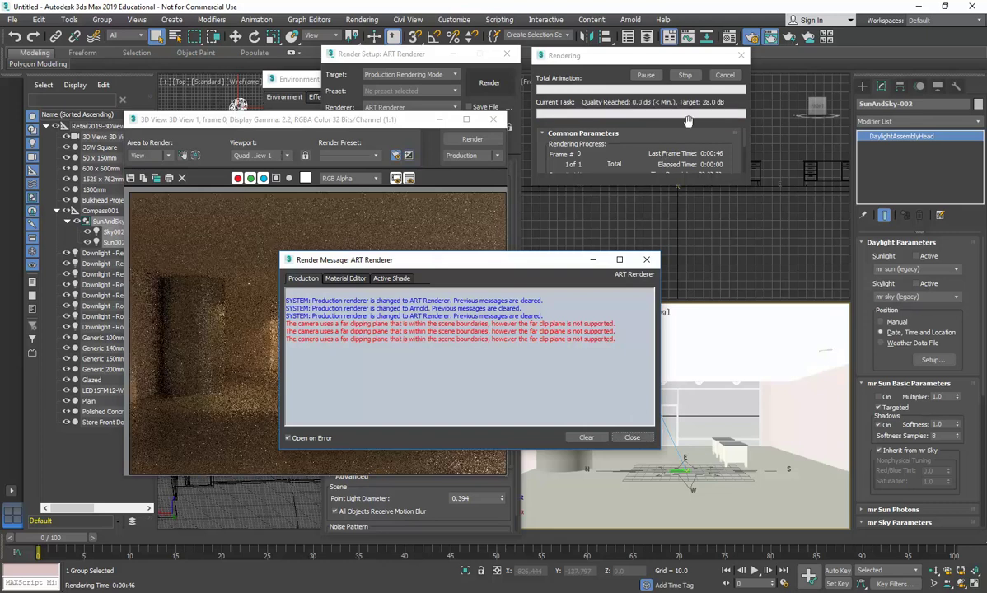
click(632, 438)
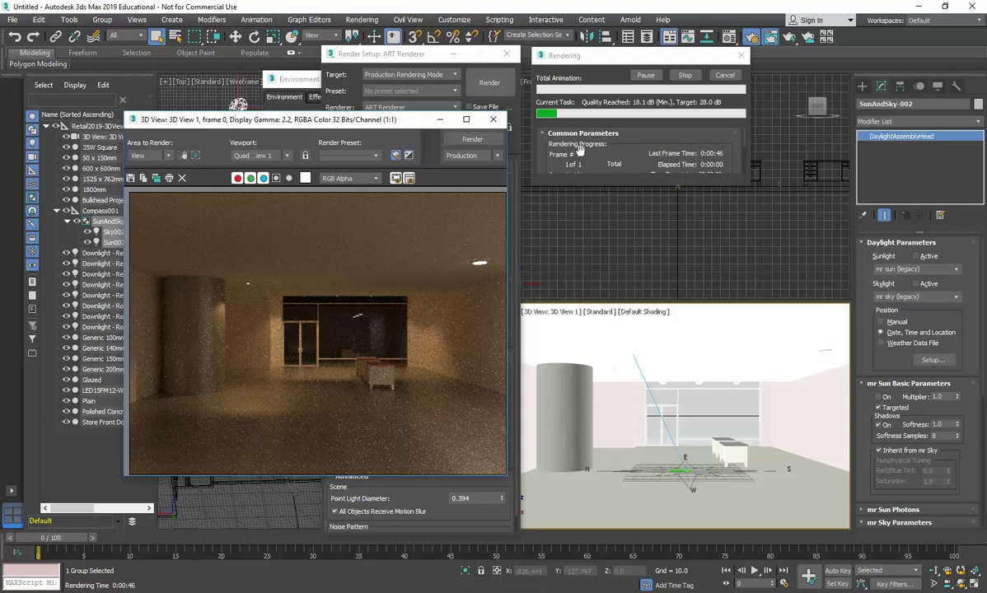
Step: Enlarge the rendering progress window to show all common parameters, and stop the render before its target quality
click(686, 78)
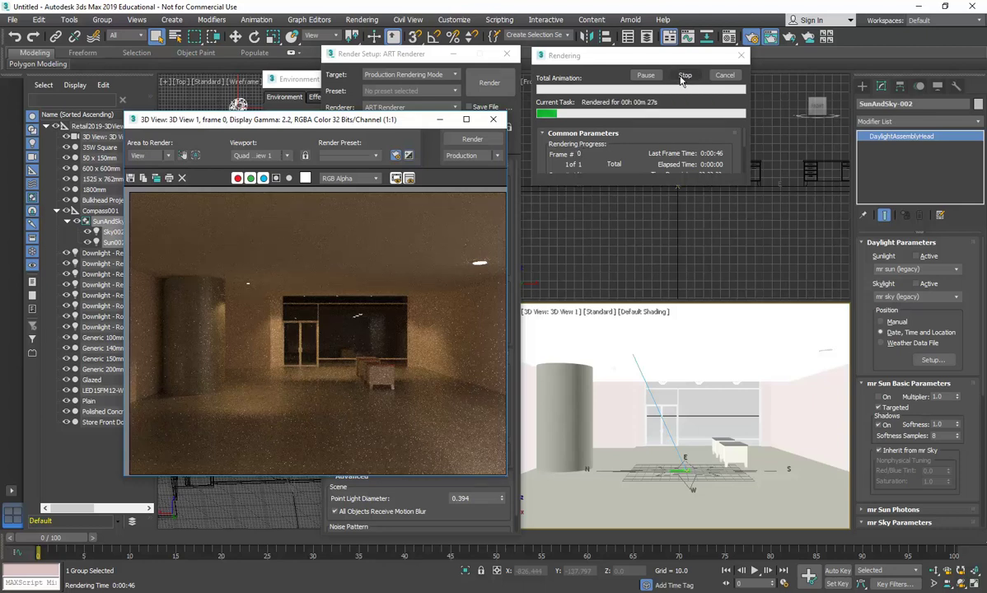
drag(644, 186, 639, 417)
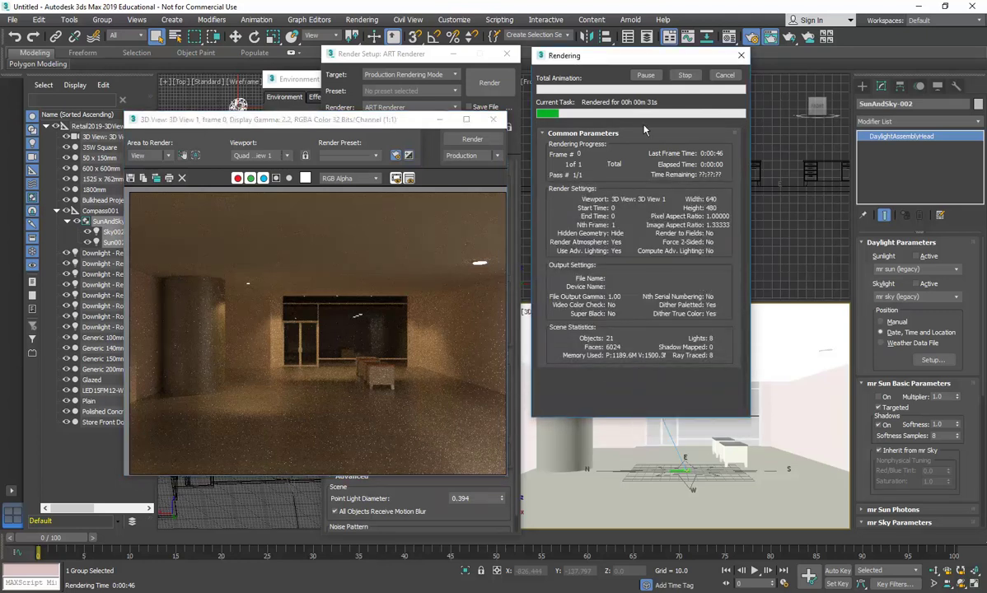
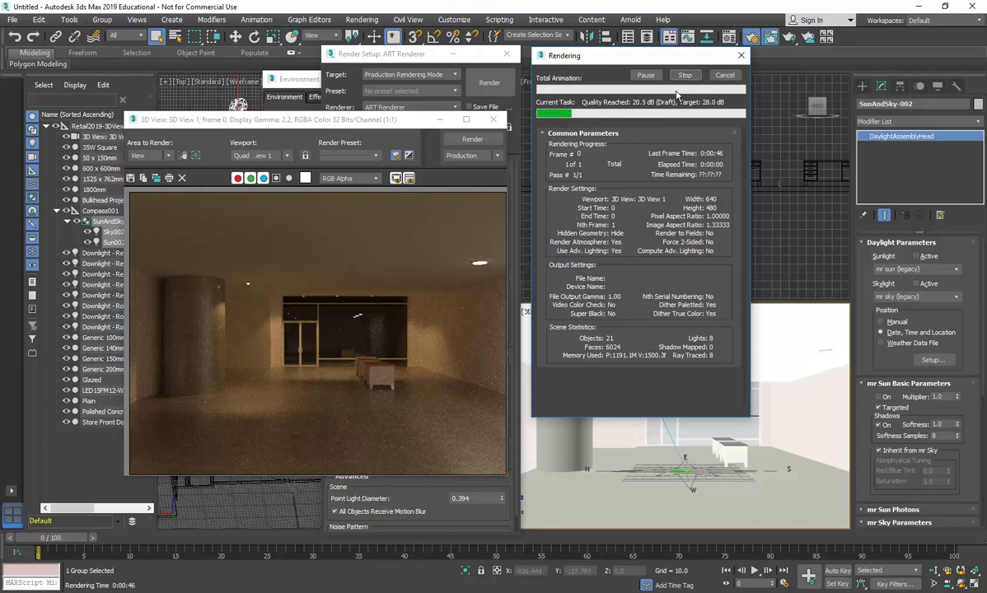
click(684, 75)
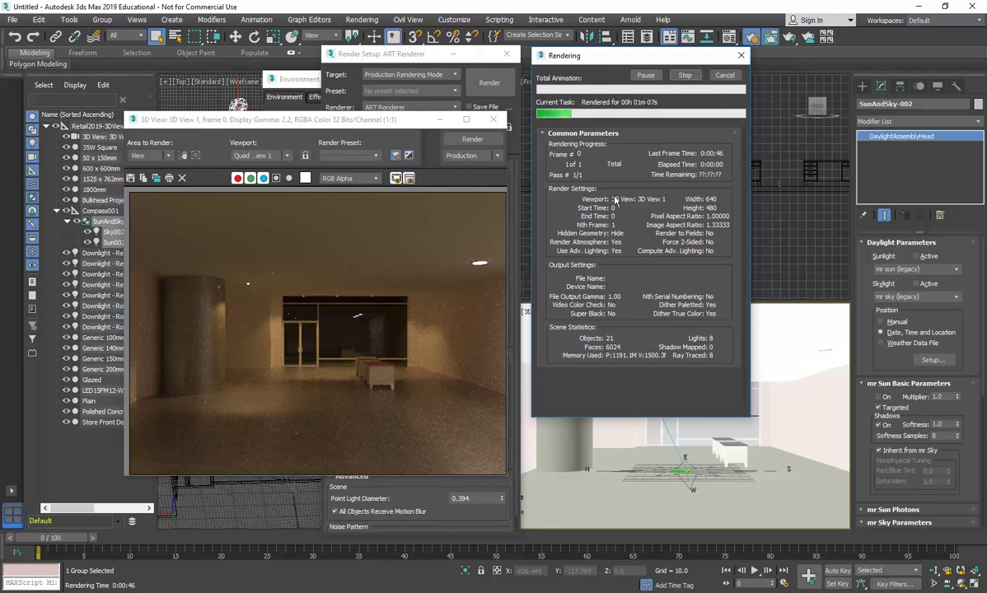
click(716, 72)
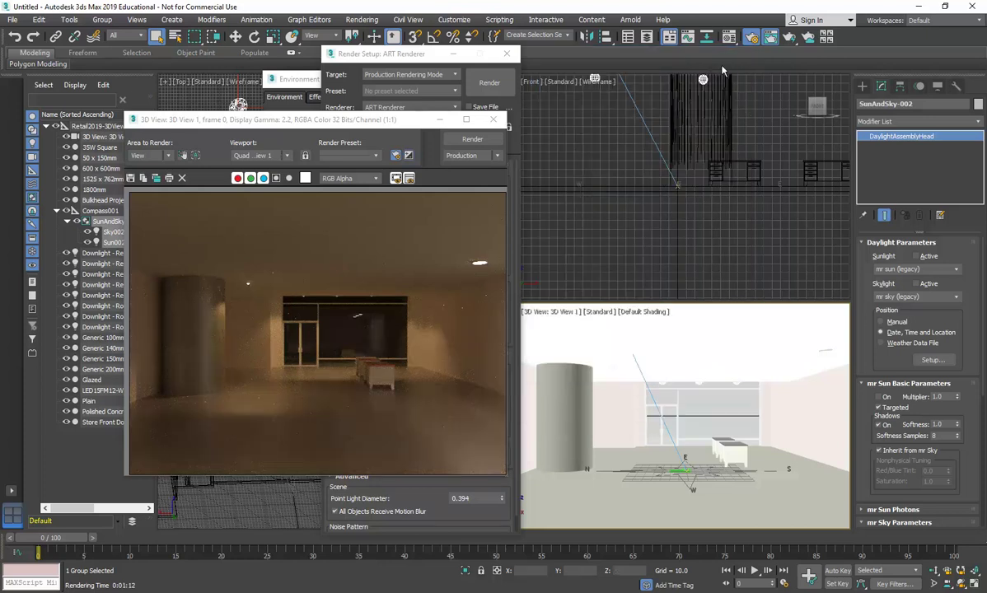
Step: Move the rendered image aside, and close the render setup and environment settings
drag(342, 134, 681, 160)
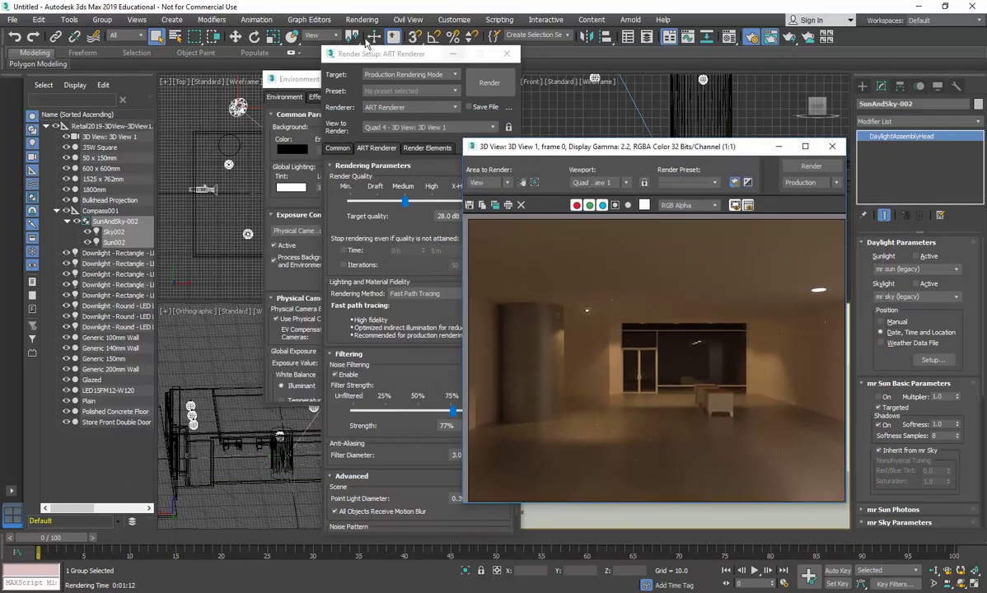
drag(366, 51, 200, 36)
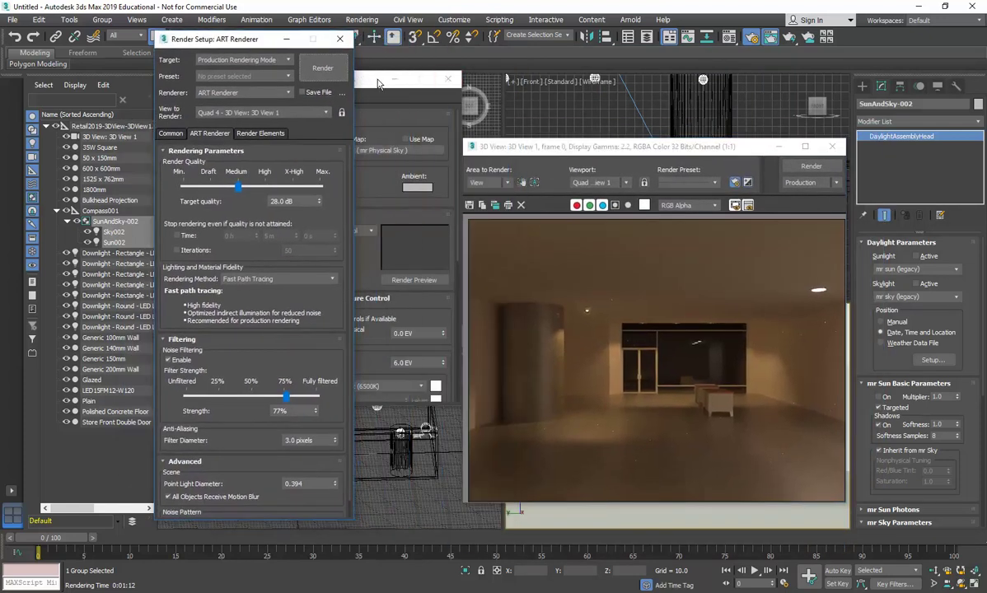
click(363, 83)
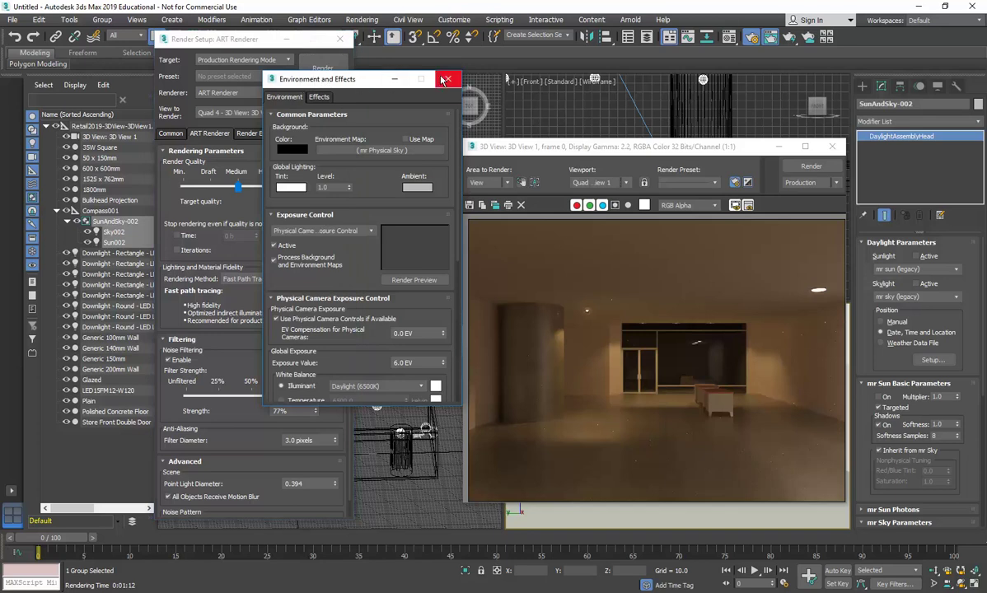
click(338, 38)
click(447, 80)
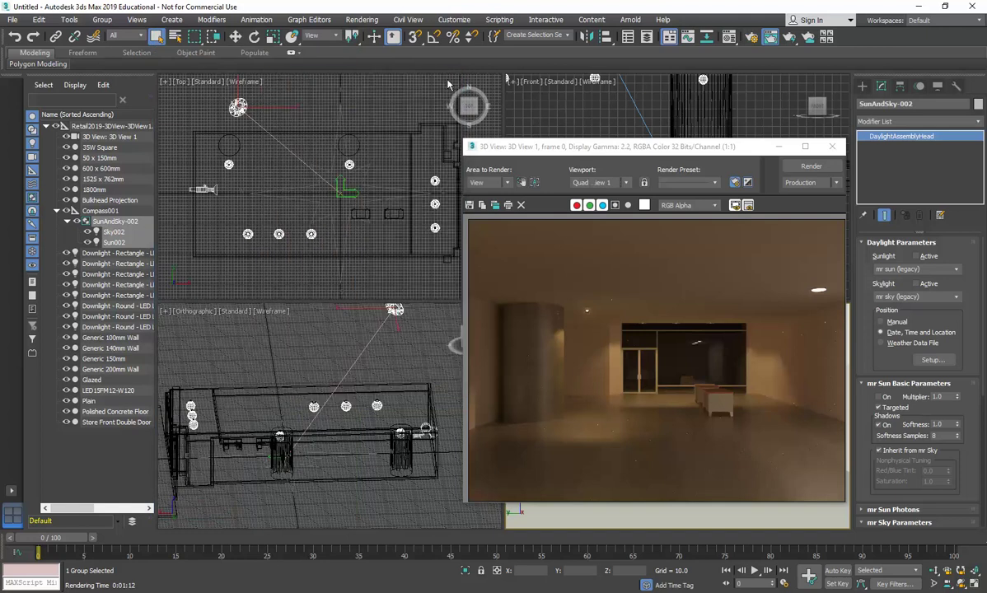
Step: Render an exposure preview and set the global exposure value of the physical camera exposure control to 4.827 EV
click(355, 23)
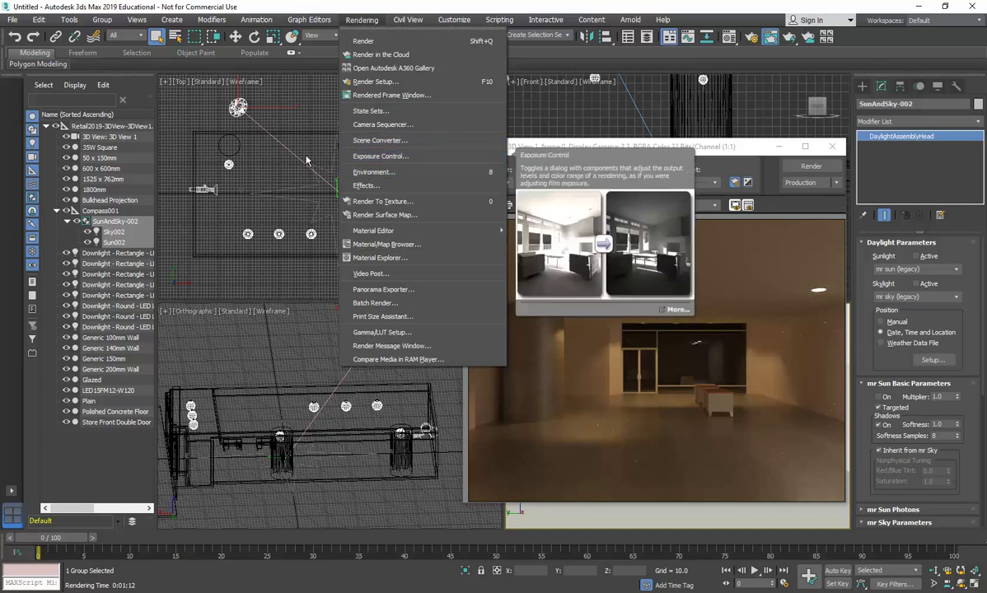
click(390, 158)
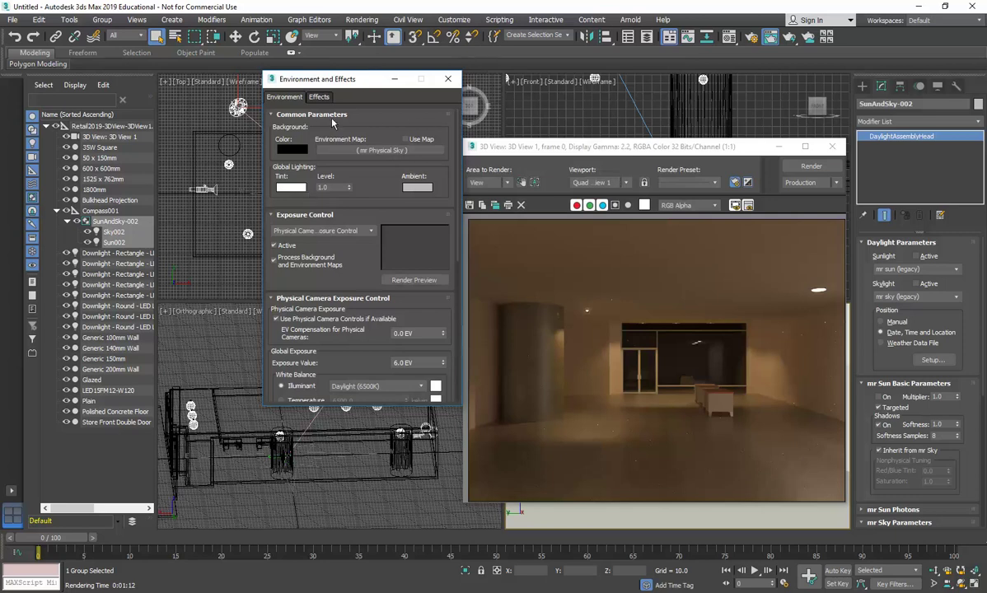
click(361, 19)
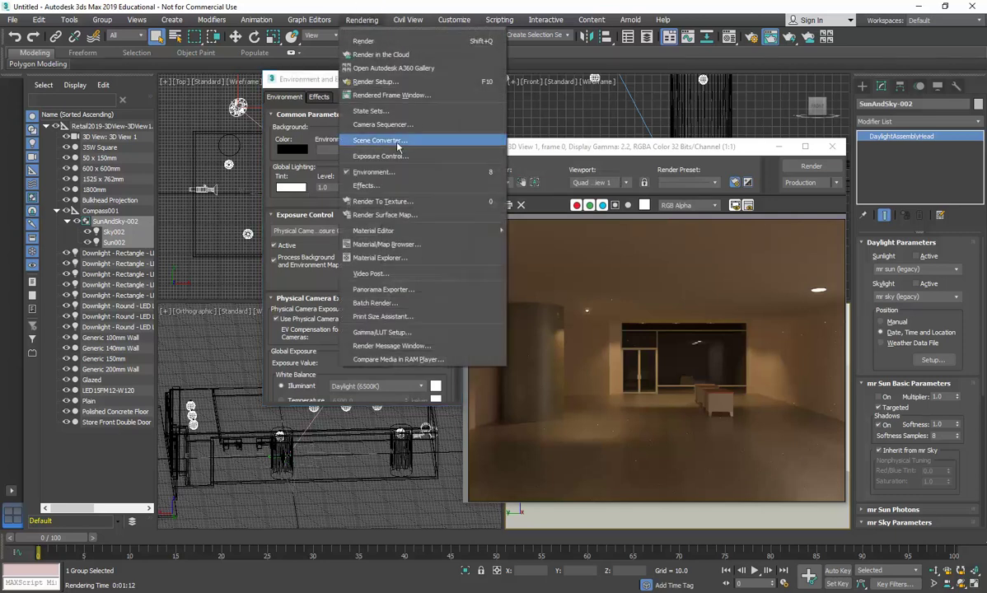
click(364, 19)
click(364, 19)
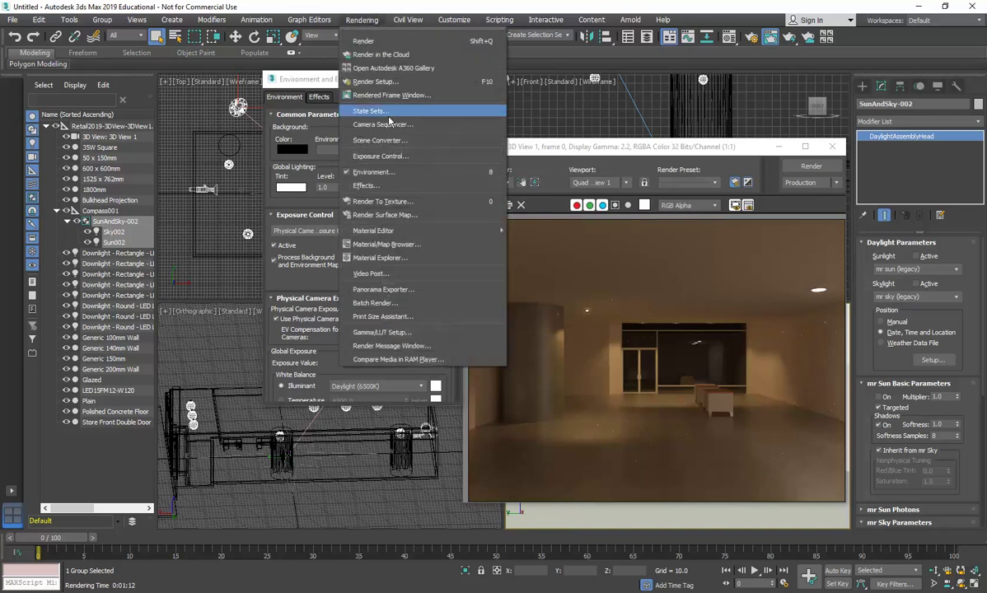
click(372, 171)
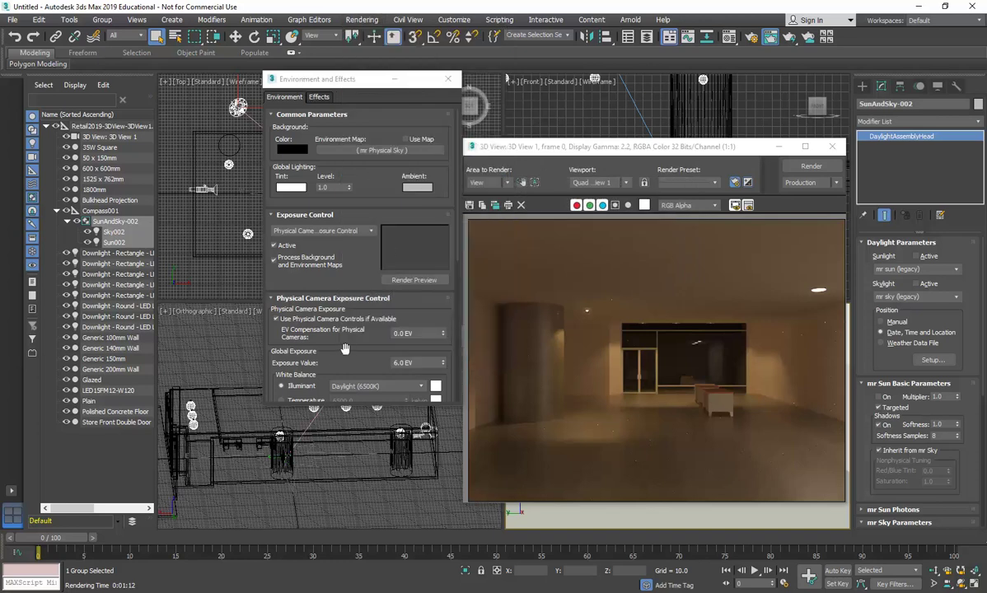
click(403, 282)
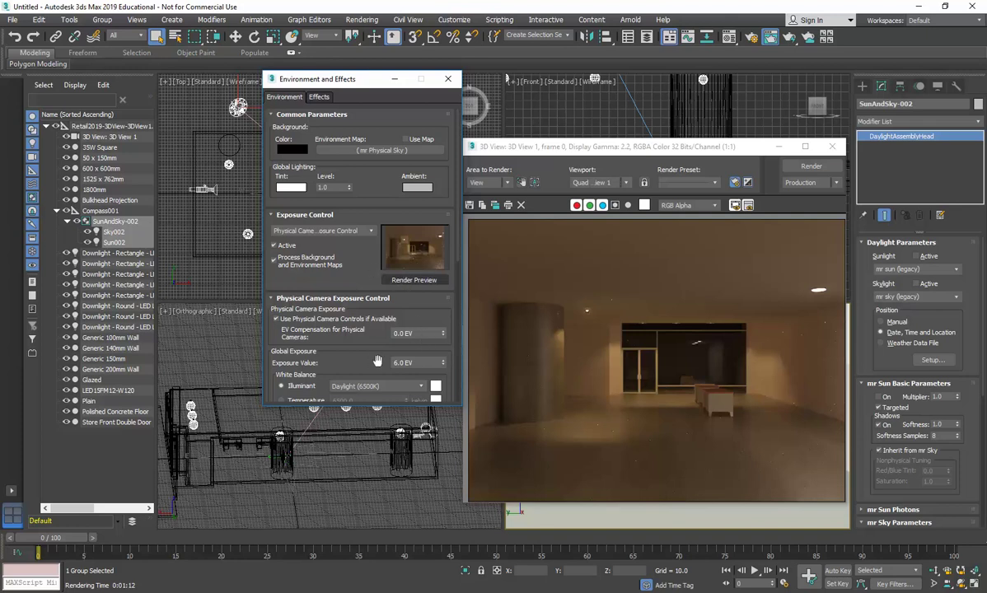
click(443, 362)
mouse_move(444, 364)
mouse_down()
mouse_move(443, 354)
mouse_move(442, 363)
mouse_up()
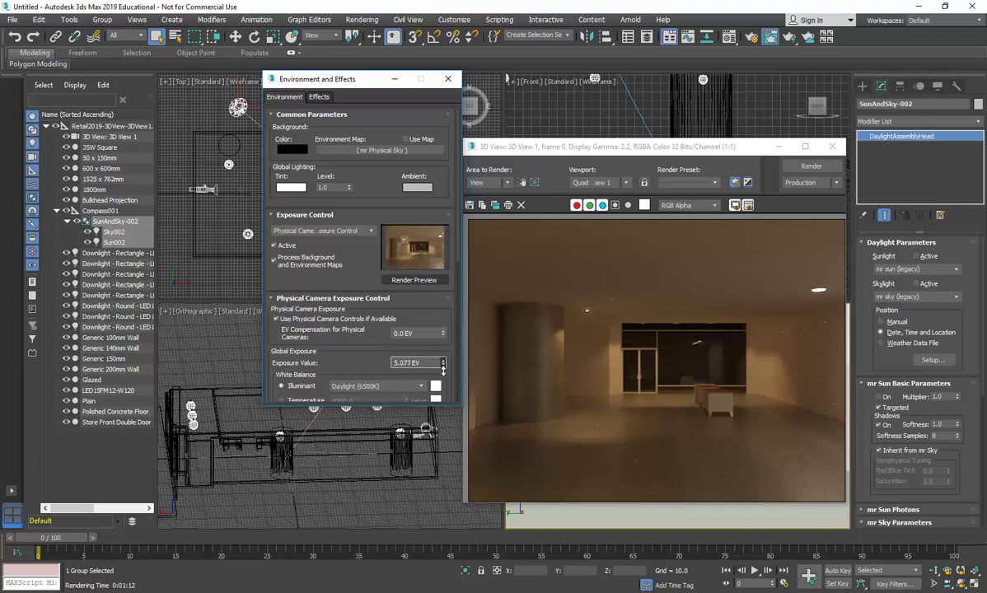
drag(443, 371, 443, 375)
Step: Render the camera view with the new exposure, dismiss the render message window, and stop the render early
click(810, 166)
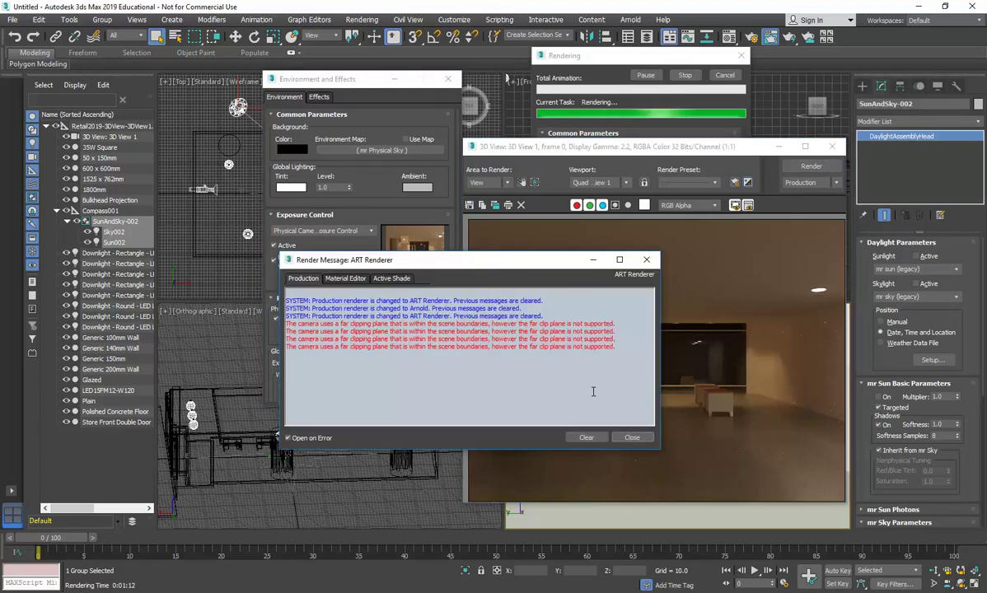
click(633, 438)
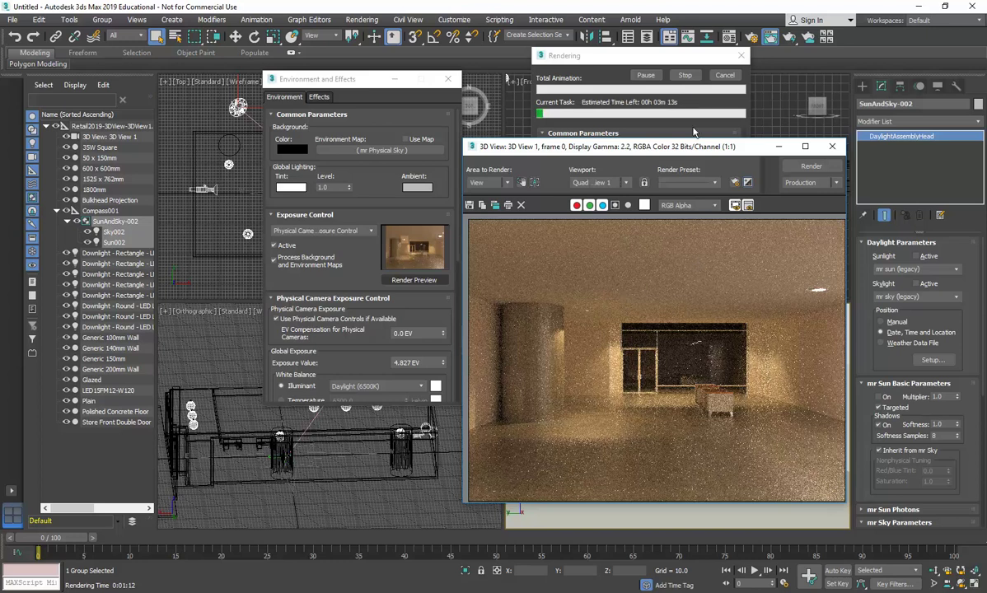
click(689, 79)
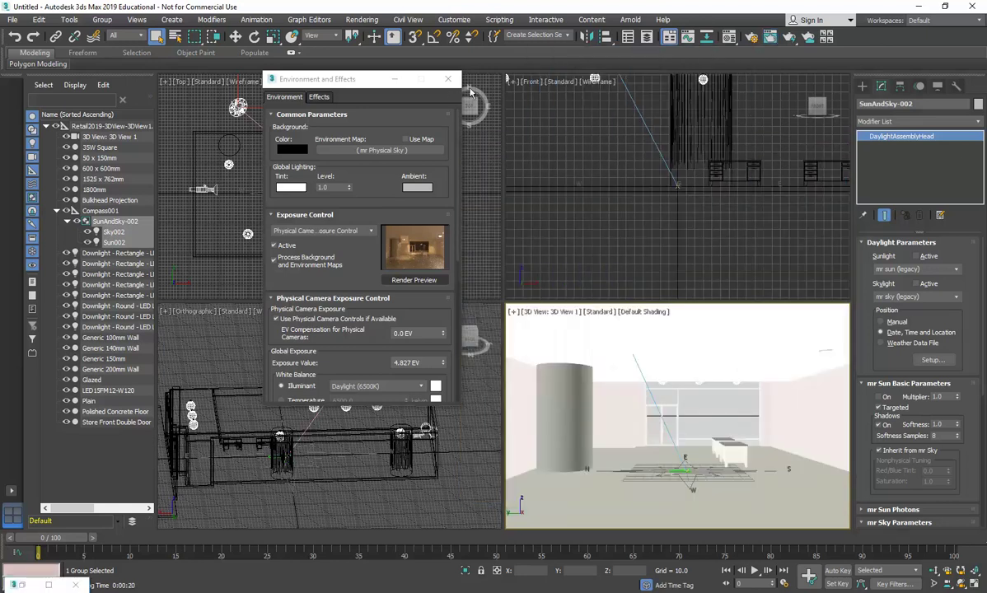
Step: Minimise the environment settings and turn off manual clipping on the 3D View 1 camera
click(397, 80)
scroll(247, 177, up, 2)
scroll(252, 192, up, 3)
click(278, 185)
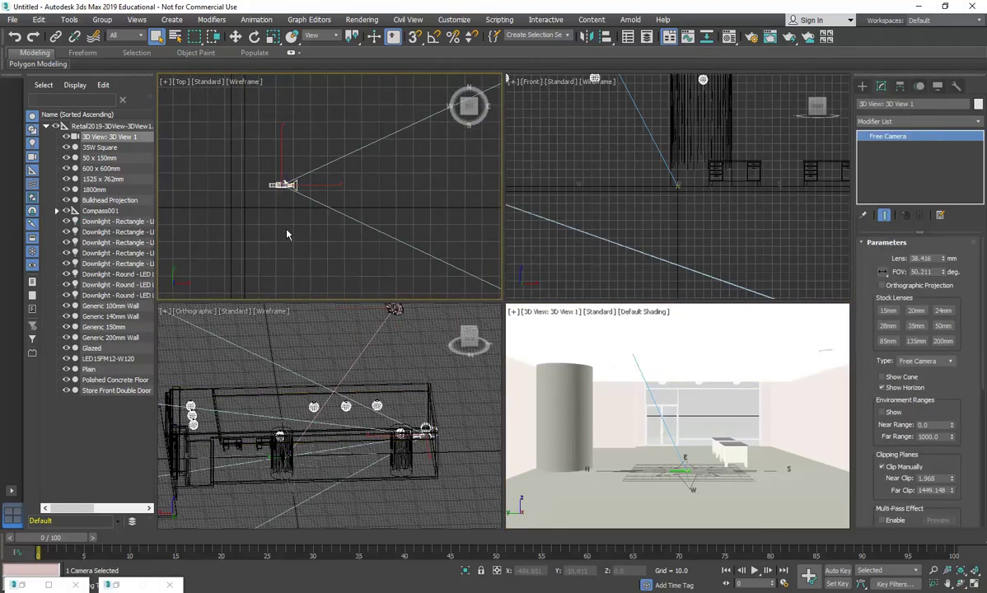
middle_drag(274, 216, 236, 216)
scroll(235, 218, down, 2)
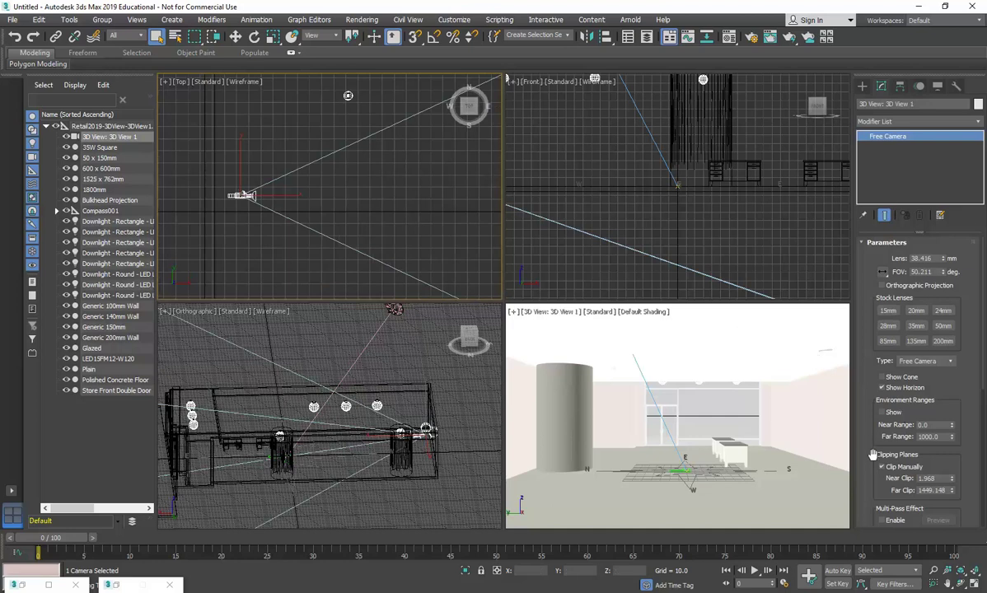
scroll(864, 400, down, 2)
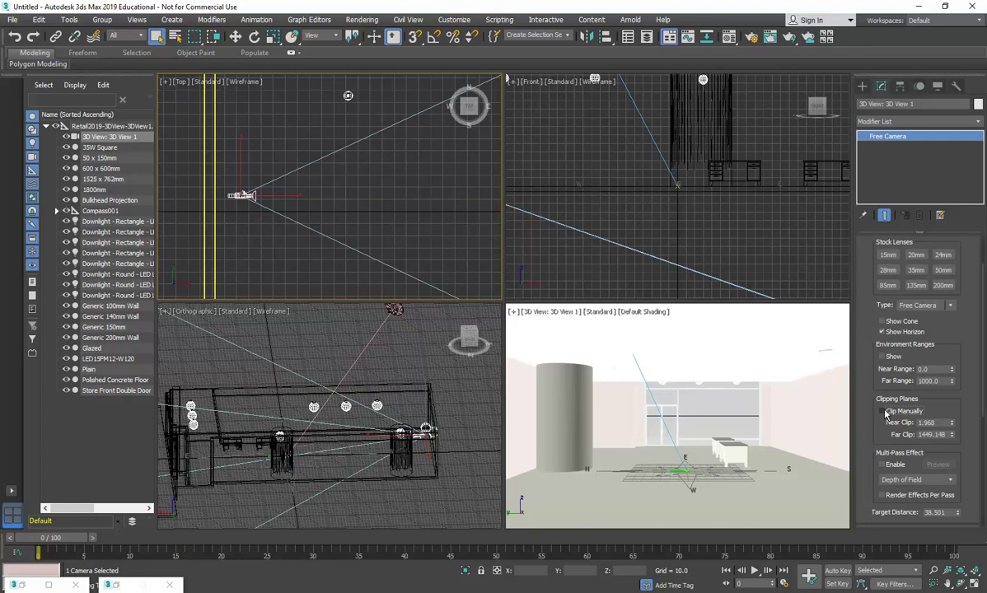
click(885, 411)
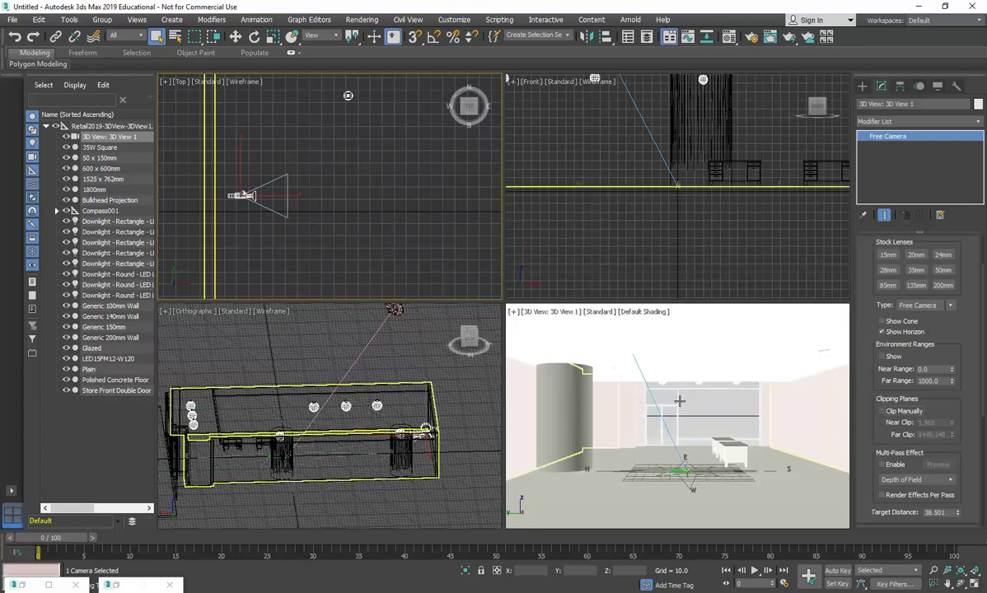
Step: Render 3D View 1 from the render setup, stop it early, and close the rendered image and render setup
click(751, 39)
click(322, 67)
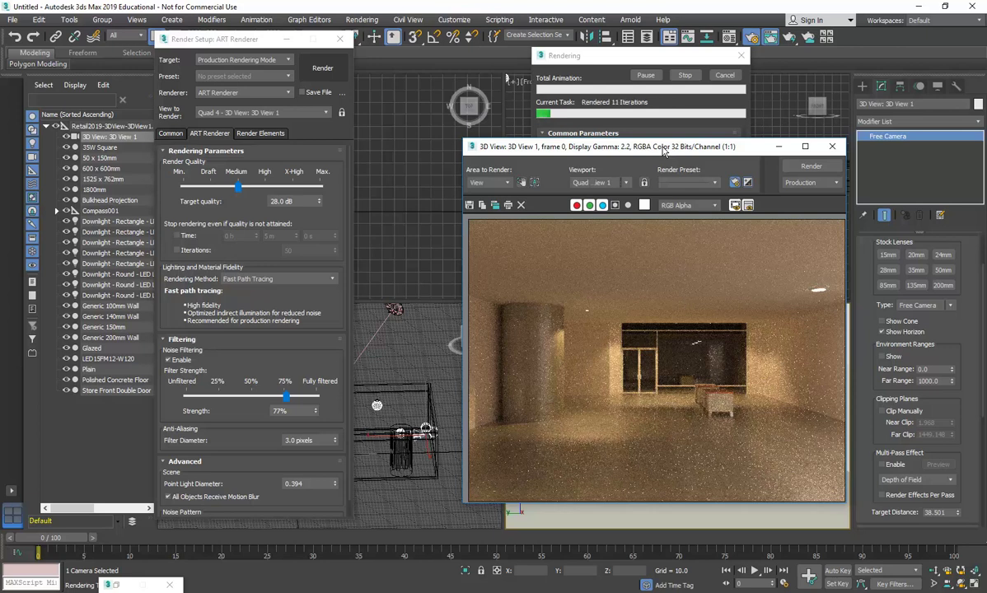
drag(663, 148, 435, 135)
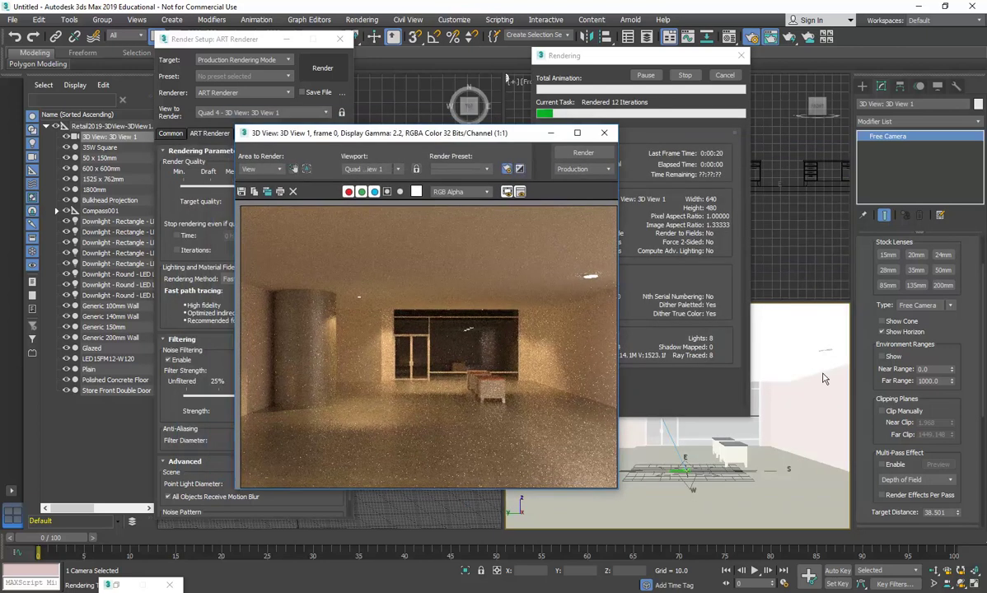
click(687, 77)
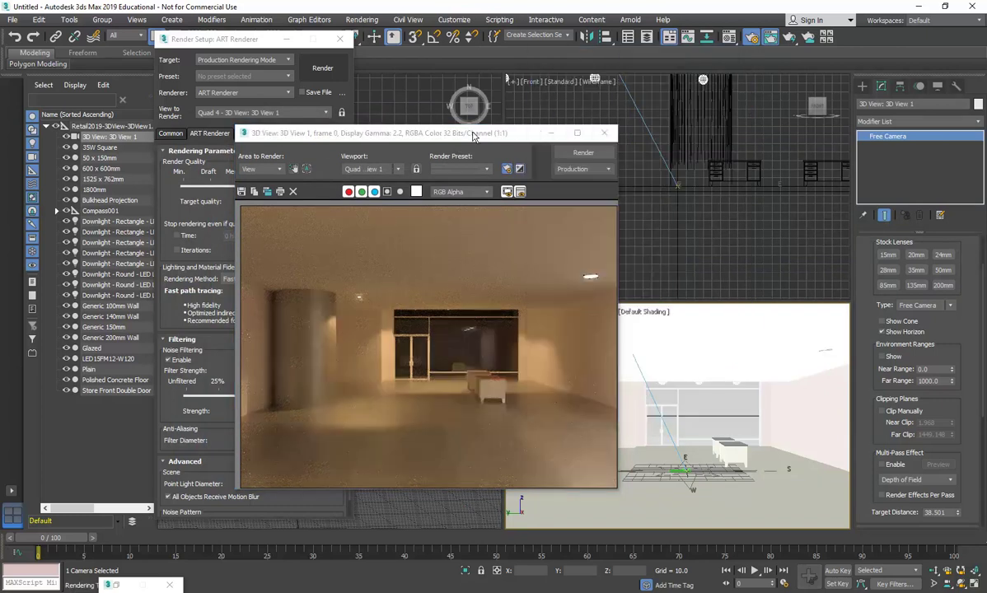
click(607, 133)
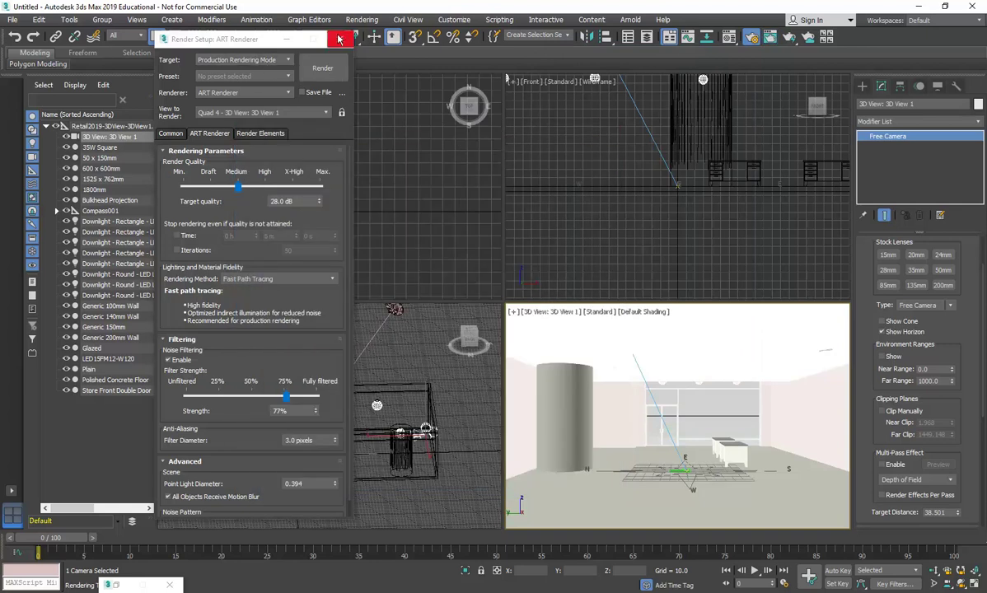
click(339, 39)
Step: Show the standard primitives for creation and maximise the 3D View 1 camera viewport
right_click(402, 233)
scroll(342, 214, down, 9)
scroll(346, 216, up, 4)
scroll(360, 223, up, 4)
click(862, 85)
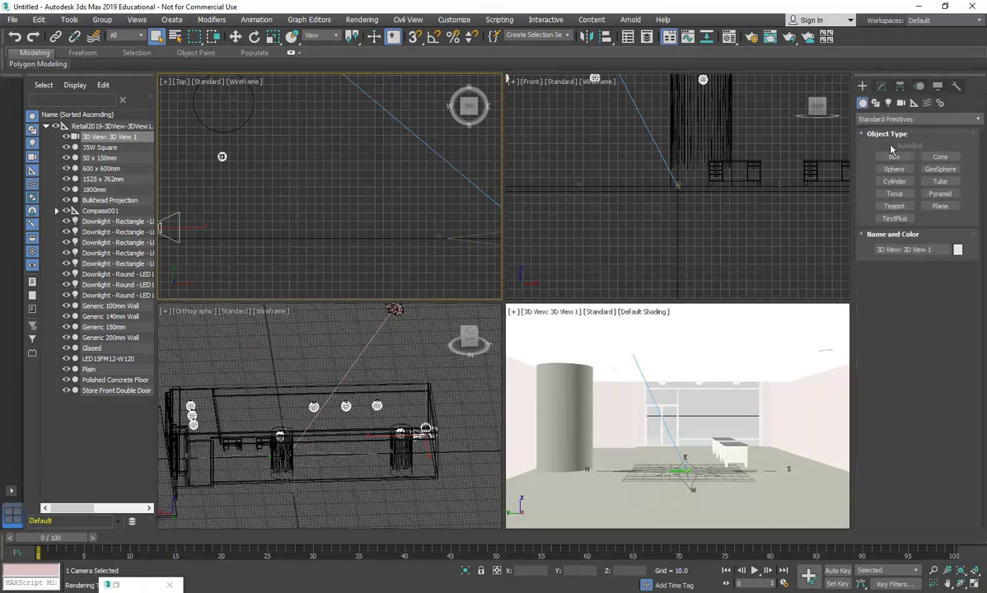
click(881, 86)
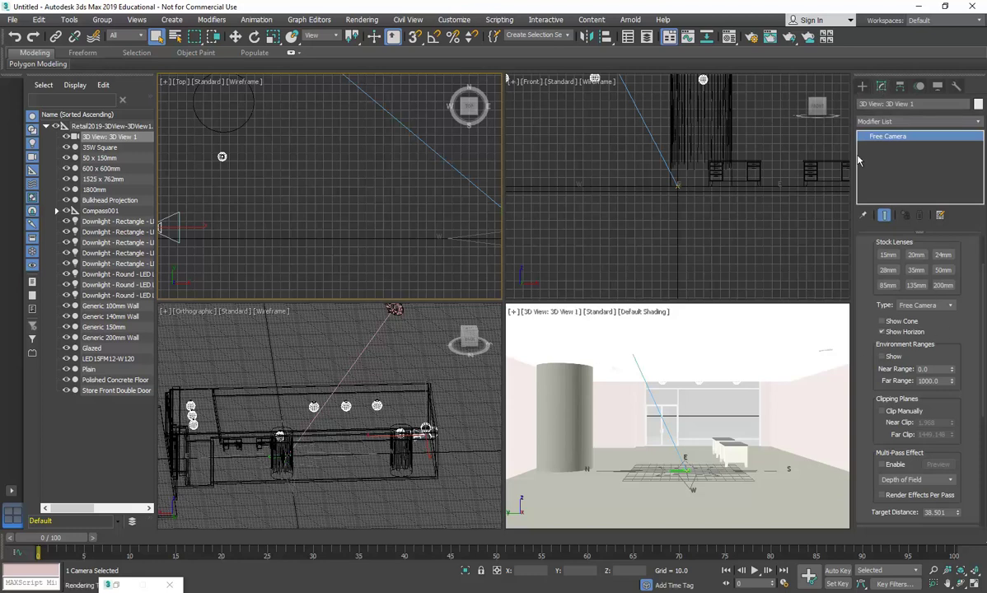
click(861, 86)
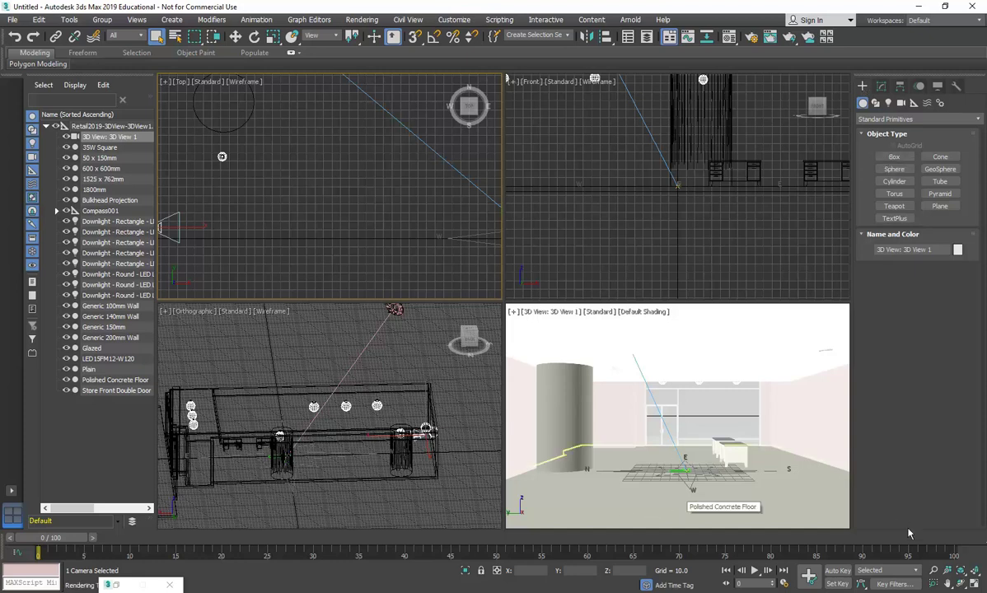
right_click(666, 378)
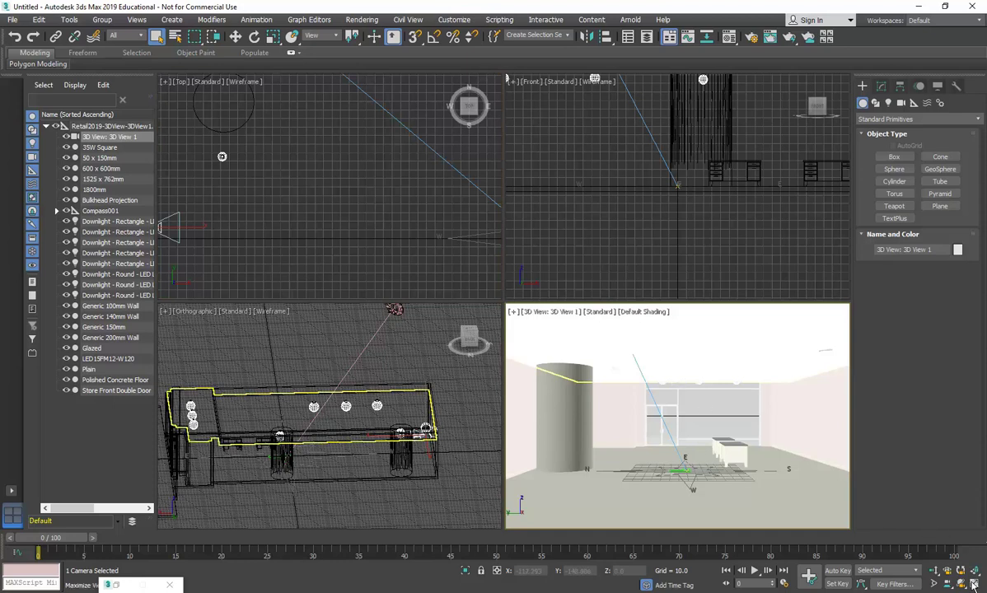
key(alt+w)
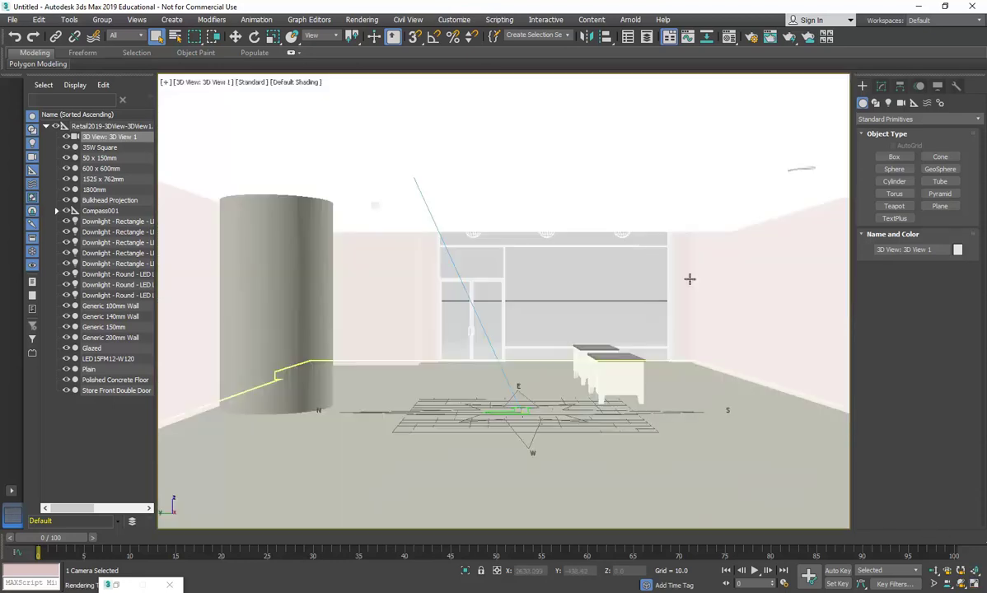
Step: Create two boxes side by side on the front floor area, about 12.3 × 31.8 × 28.3 and 24.8 × 32.6 × 20.0
click(891, 157)
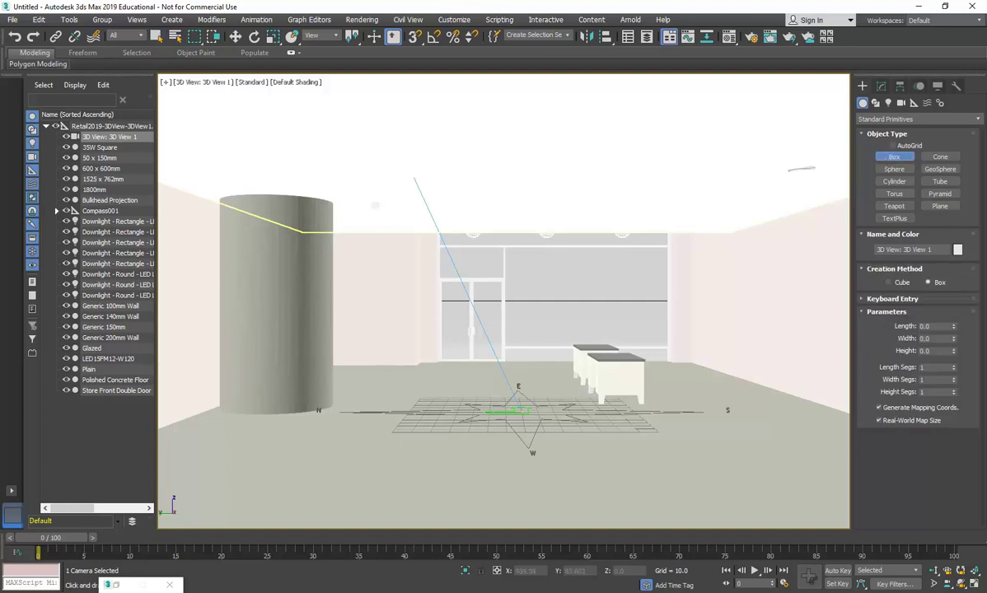
drag(365, 487, 421, 457)
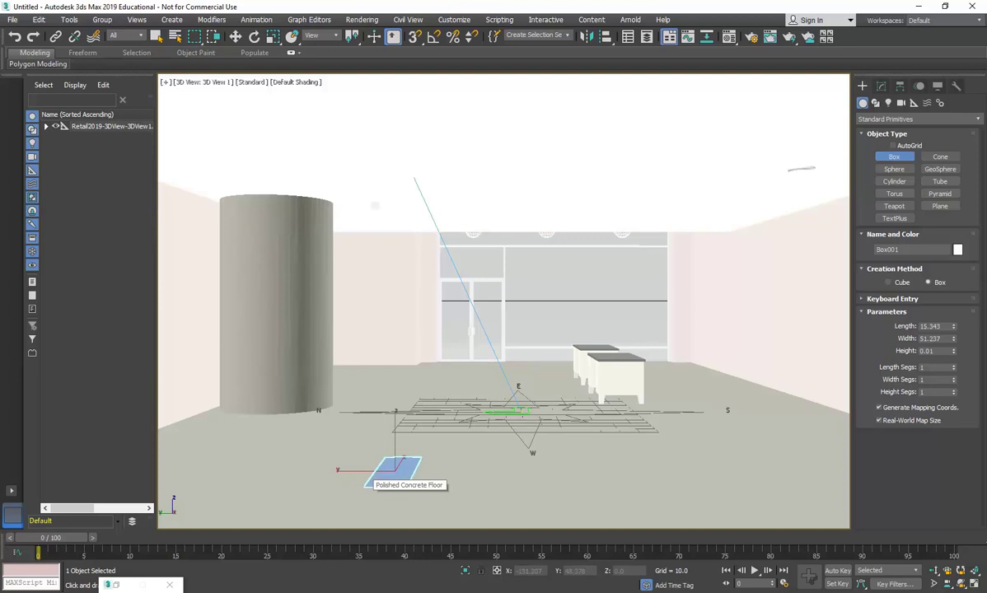
mouse_move(420, 458)
mouse_down()
mouse_move(430, 462)
mouse_move(408, 468)
mouse_up()
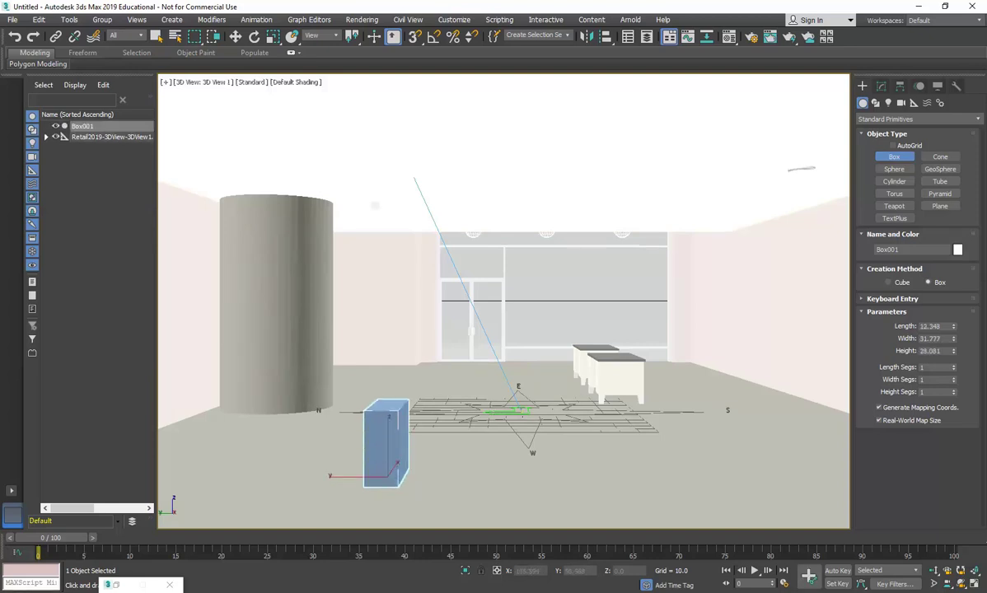
click(393, 393)
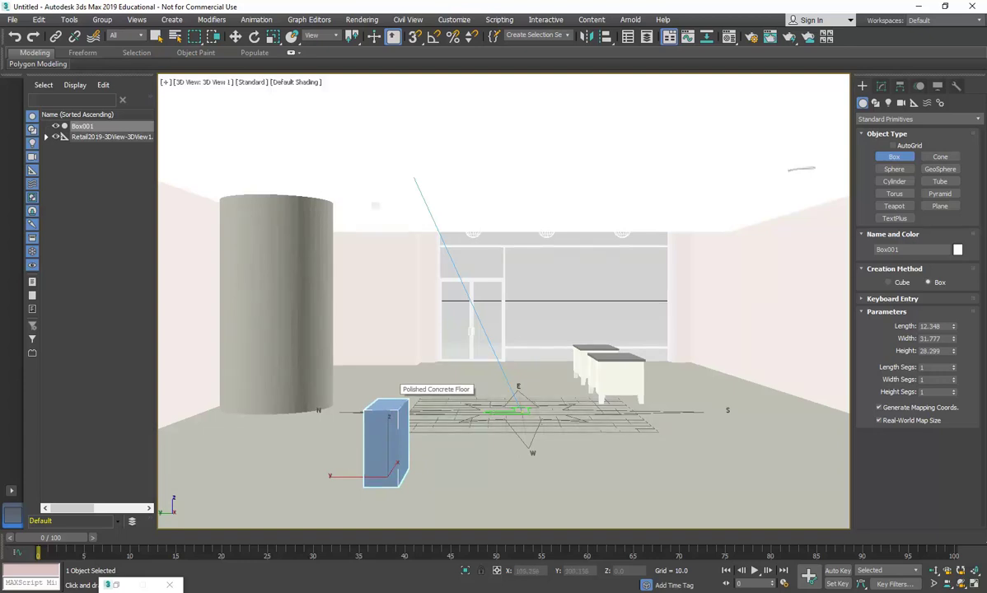
drag(436, 479, 500, 460)
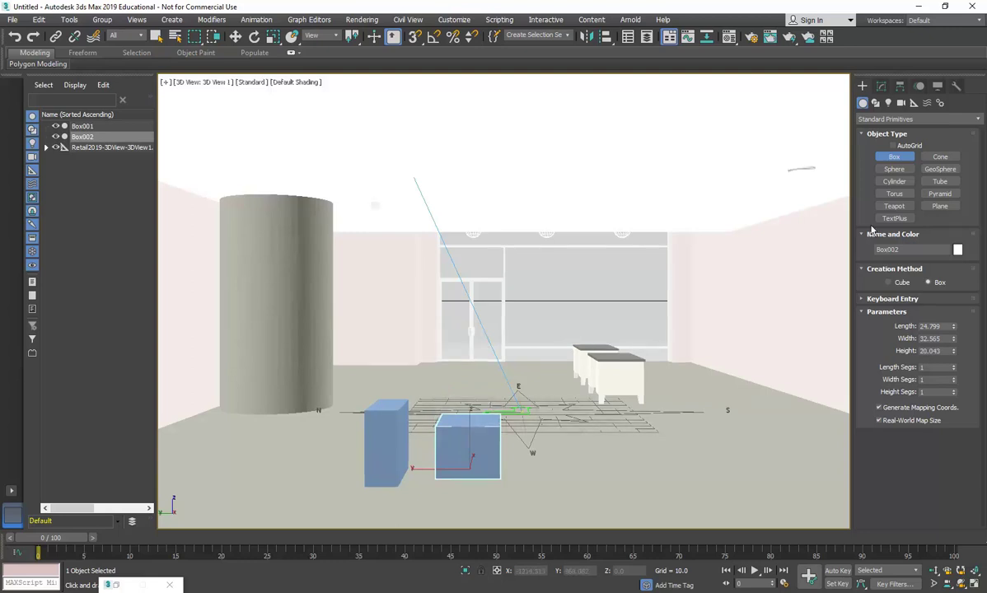
Step: Create a cylinder on the floor in front of the desks, with radius about 15.6 and height about 38.7
click(892, 182)
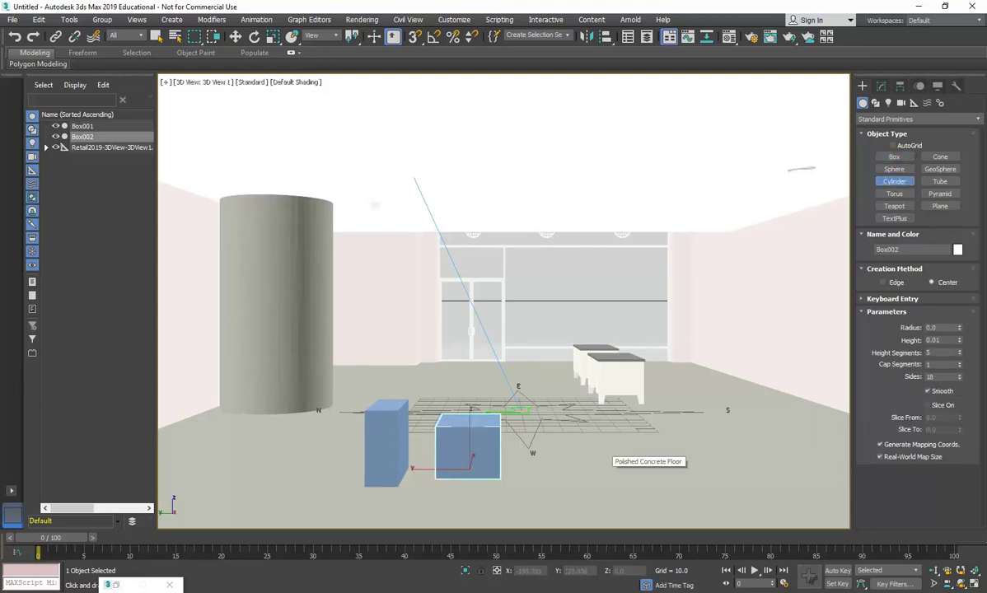
drag(607, 470, 649, 471)
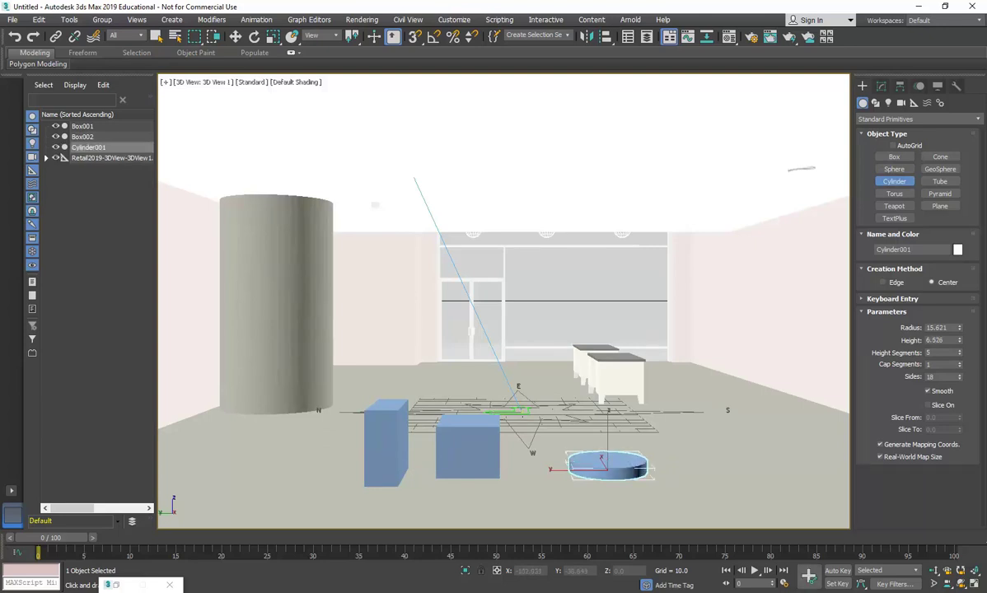
click(602, 357)
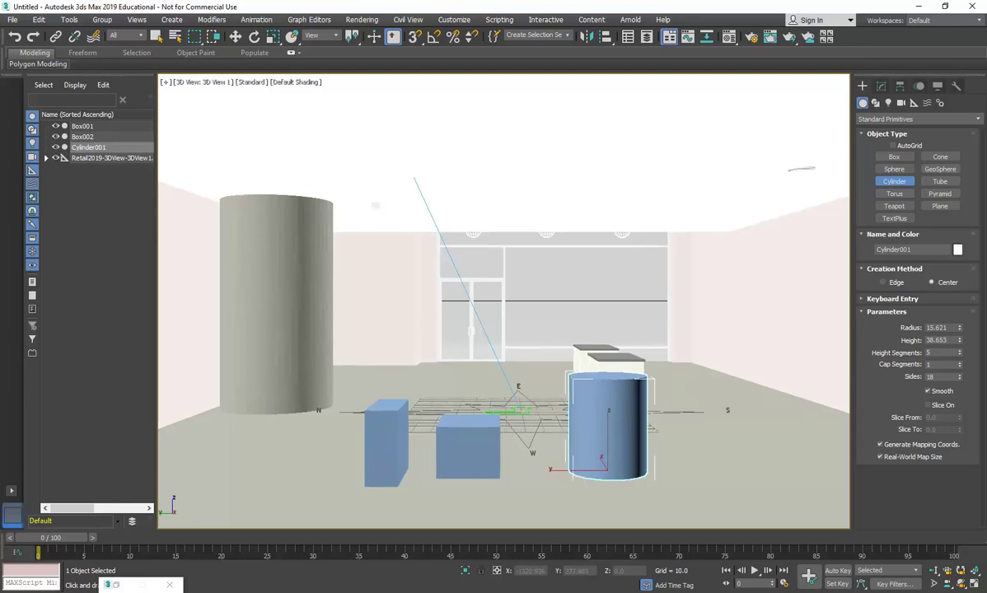
Step: Create a torus on the floor beside the new cylinder, with radii about 28.4 and 6.6, and leave creation mode
click(894, 194)
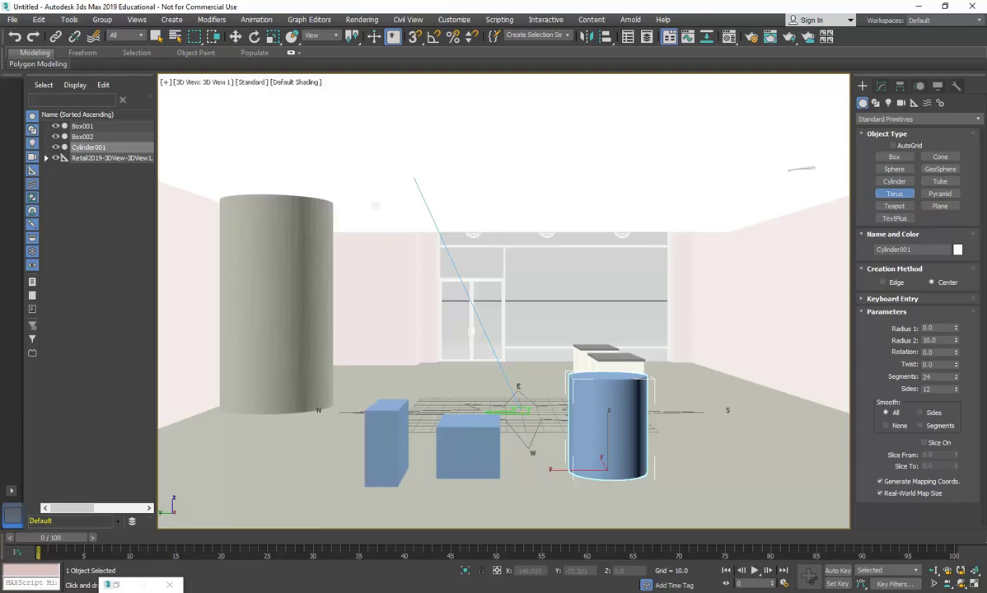
drag(719, 455, 778, 480)
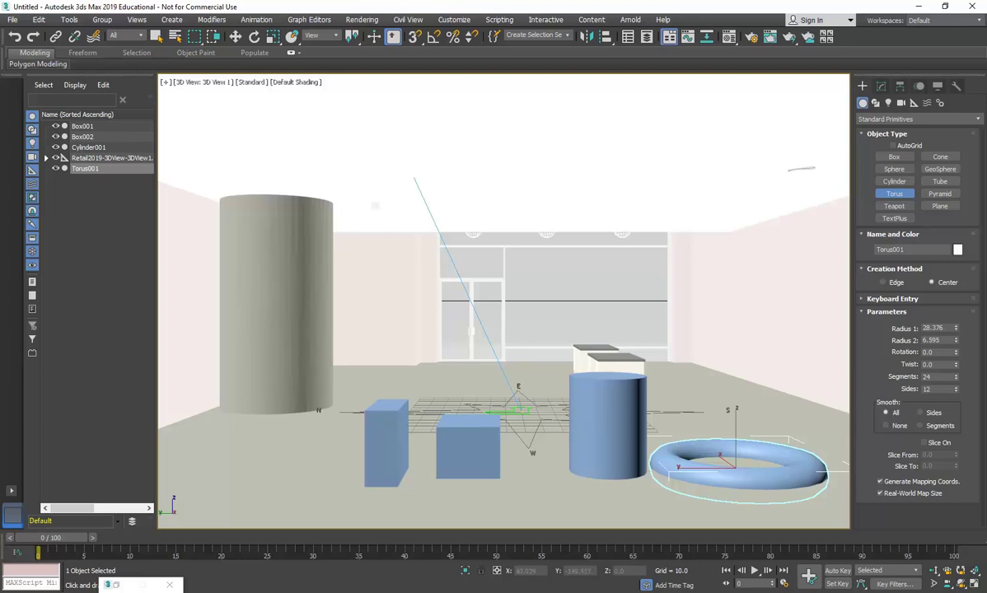
key(q)
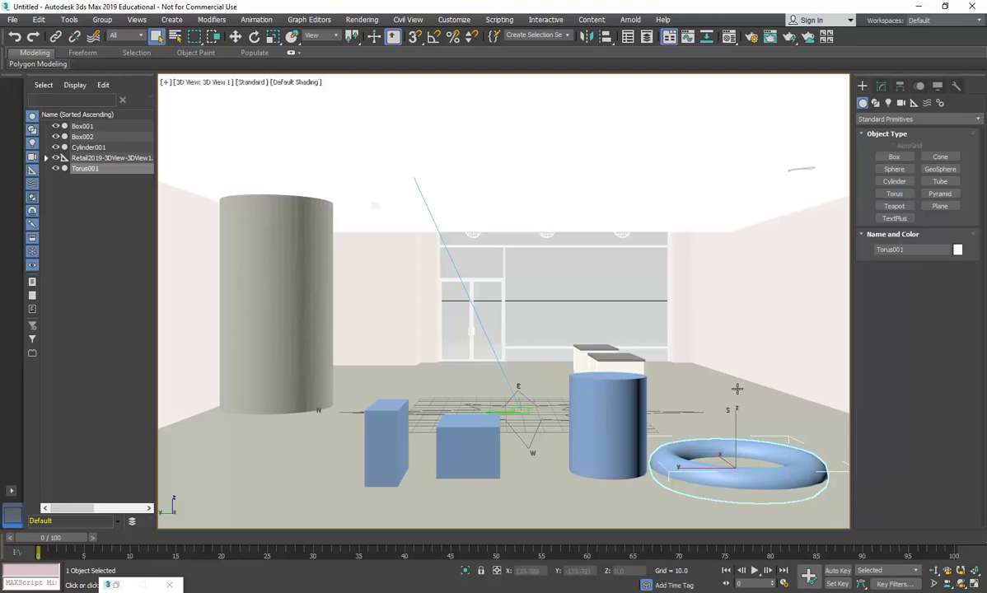
Step: Raise the torus to a Z position of about 7.8 and set its radii to about 17.6 and 8.6
right_click(708, 378)
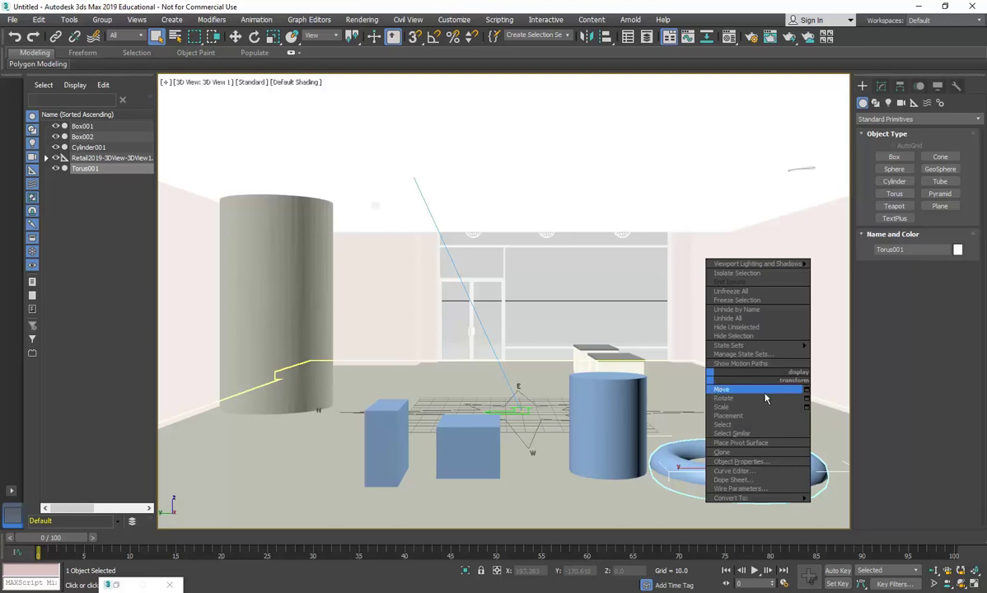
click(718, 390)
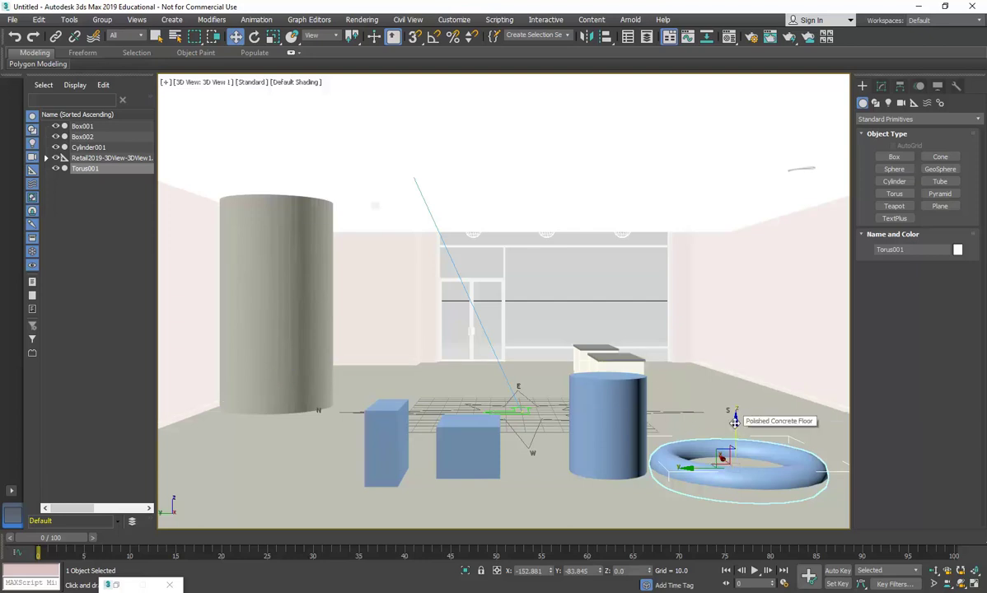
drag(735, 421, 735, 404)
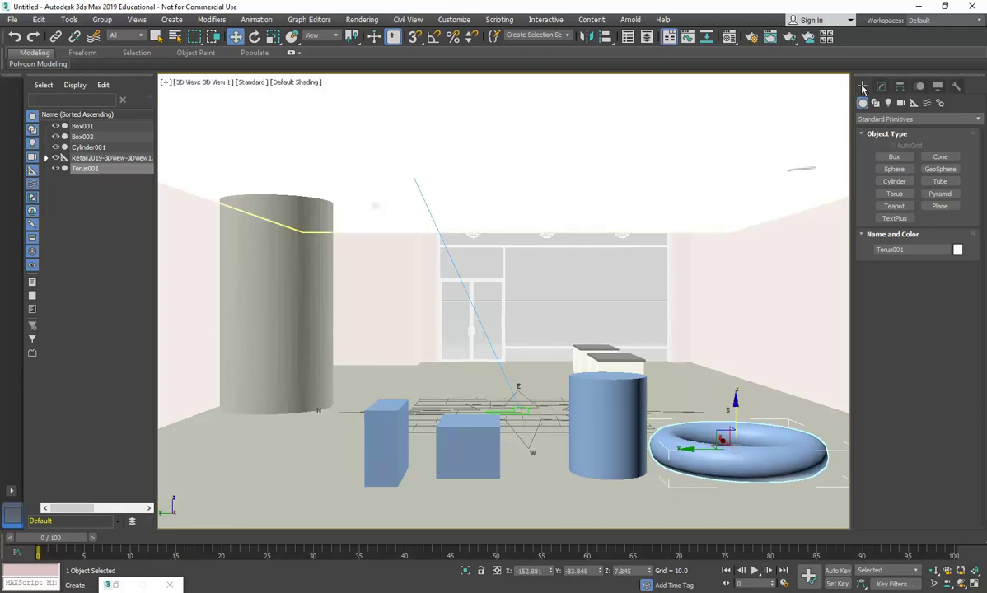
click(882, 87)
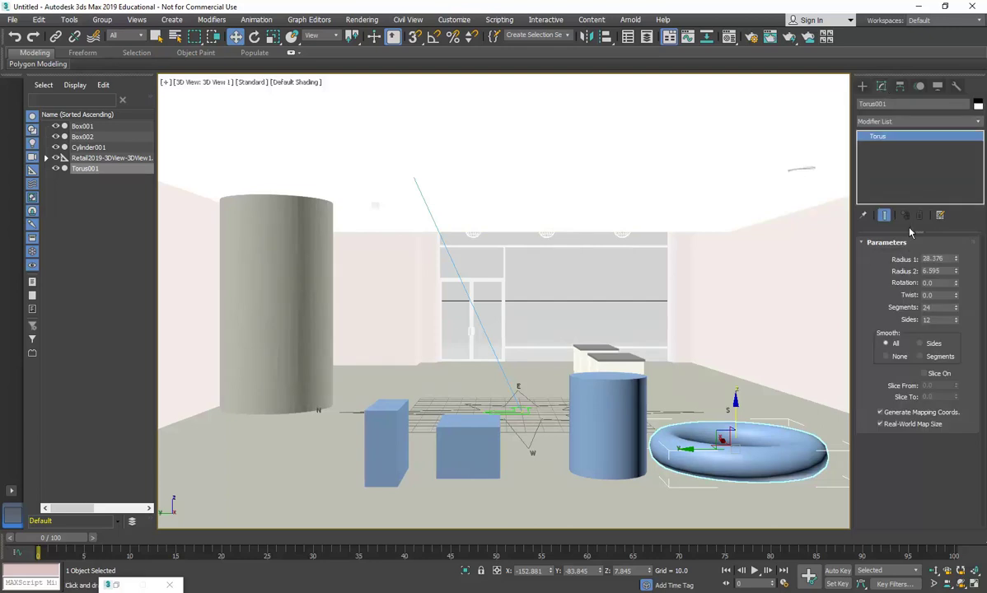
drag(956, 261, 954, 282)
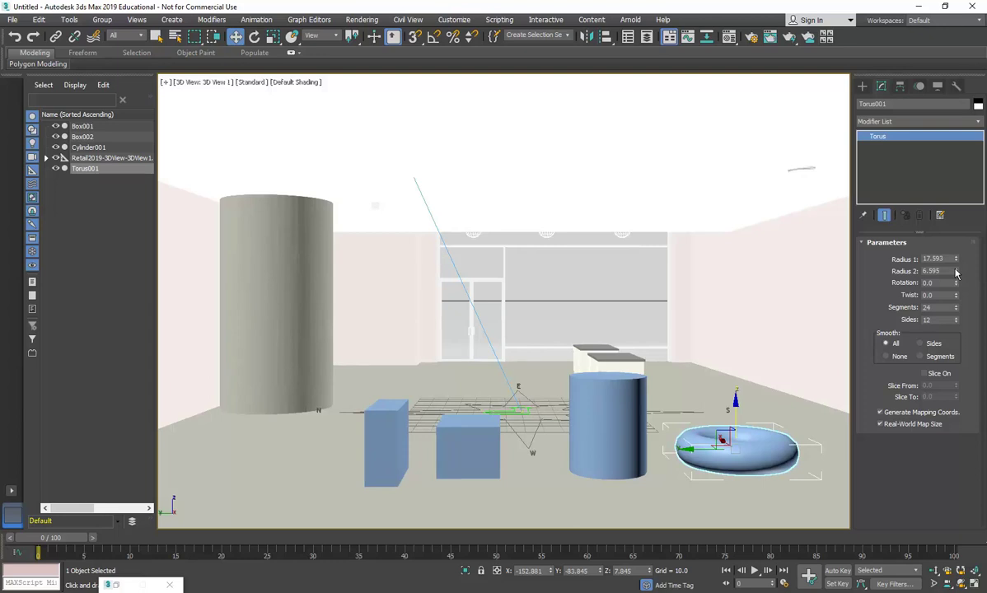
drag(955, 272, 958, 251)
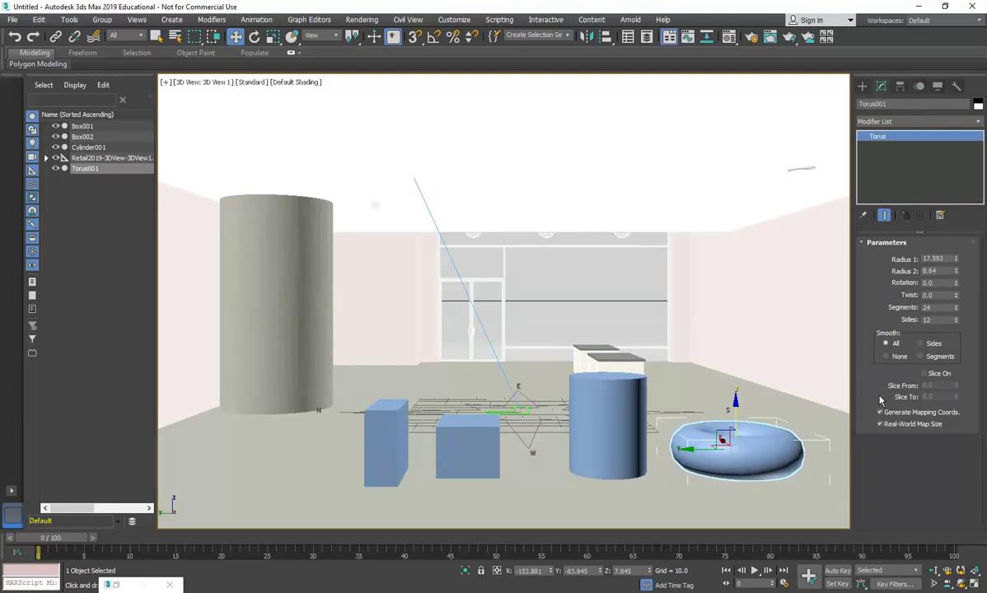
Step: Resize the new cylinder to radius about 11.1 and height about 75.8, and the wider box to about 27.8 × 30.6 × 23.0
click(605, 413)
drag(959, 260, 963, 219)
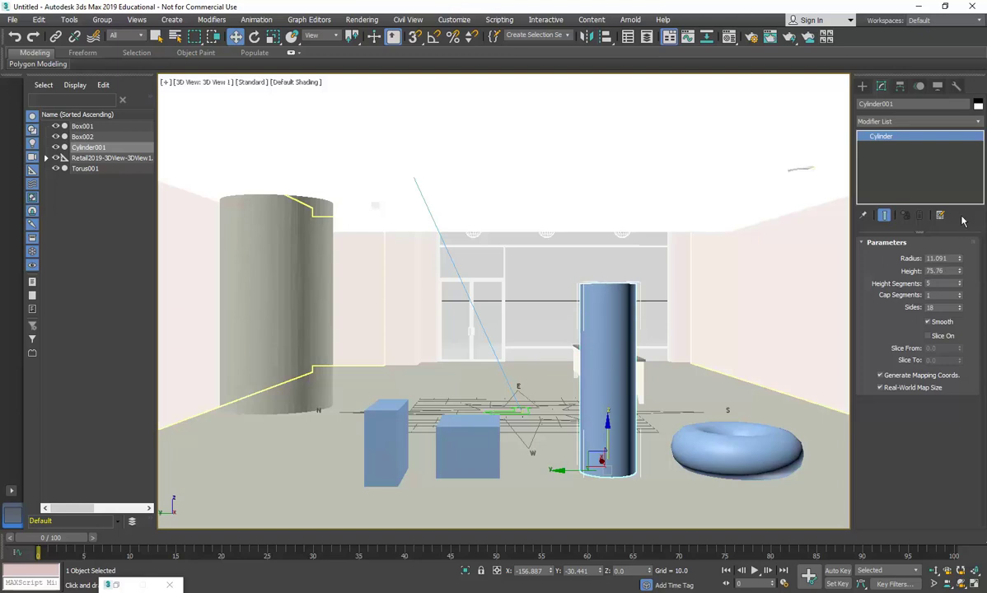
click(469, 452)
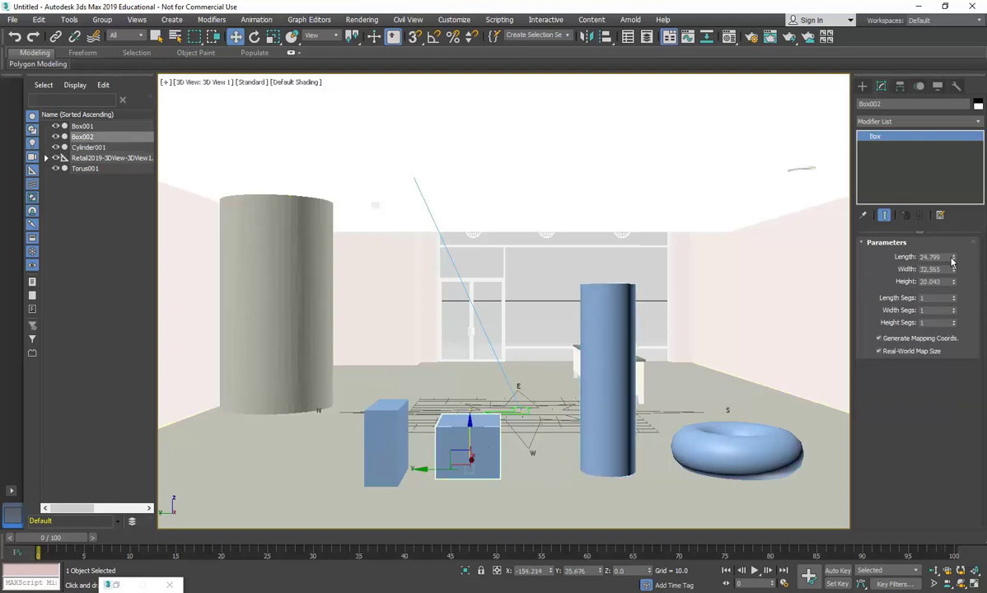
mouse_move(954, 261)
mouse_down()
mouse_move(953, 250)
mouse_move(953, 274)
mouse_up()
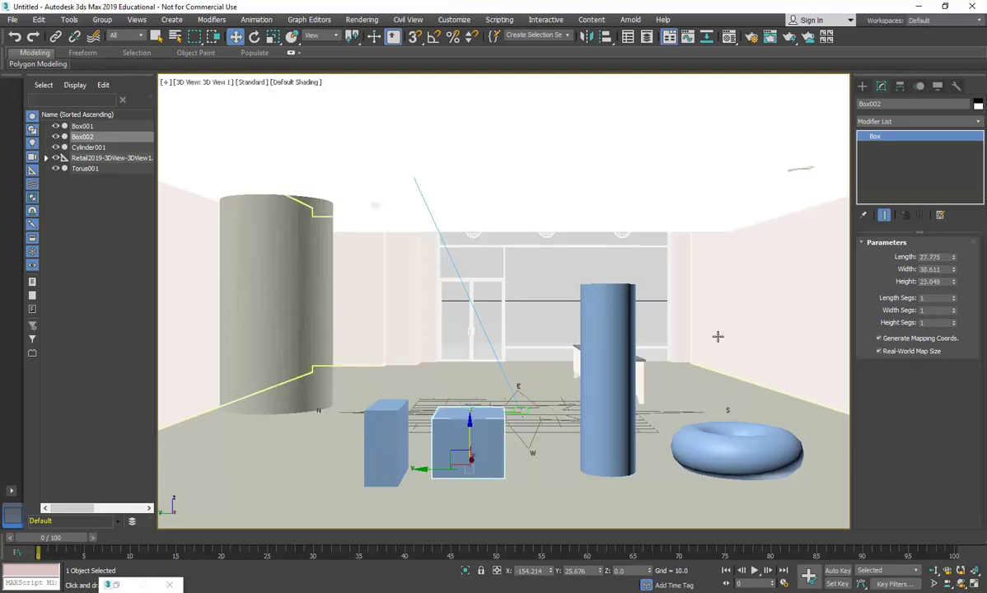
click(375, 419)
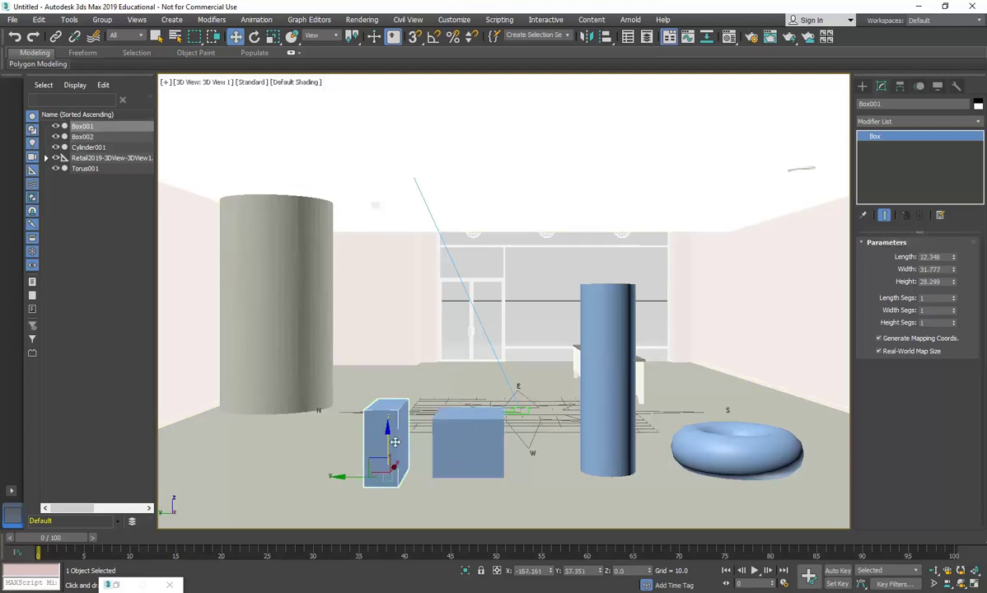
Step: Create a box with AutoGrid on top of the wider box, about 22.4 long and 41.3 wide, and leave creation mode
click(862, 86)
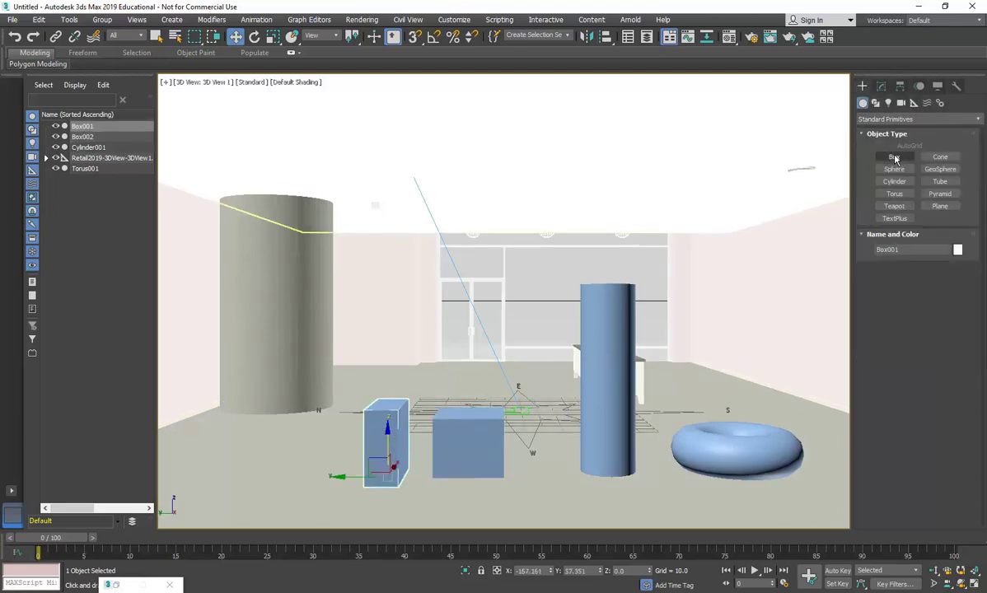
click(894, 157)
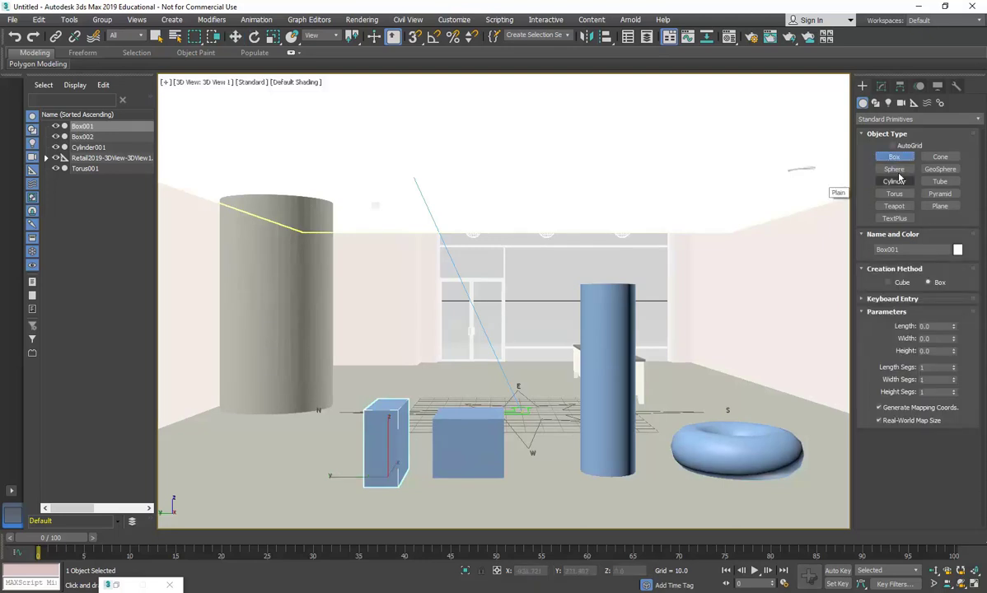
click(892, 146)
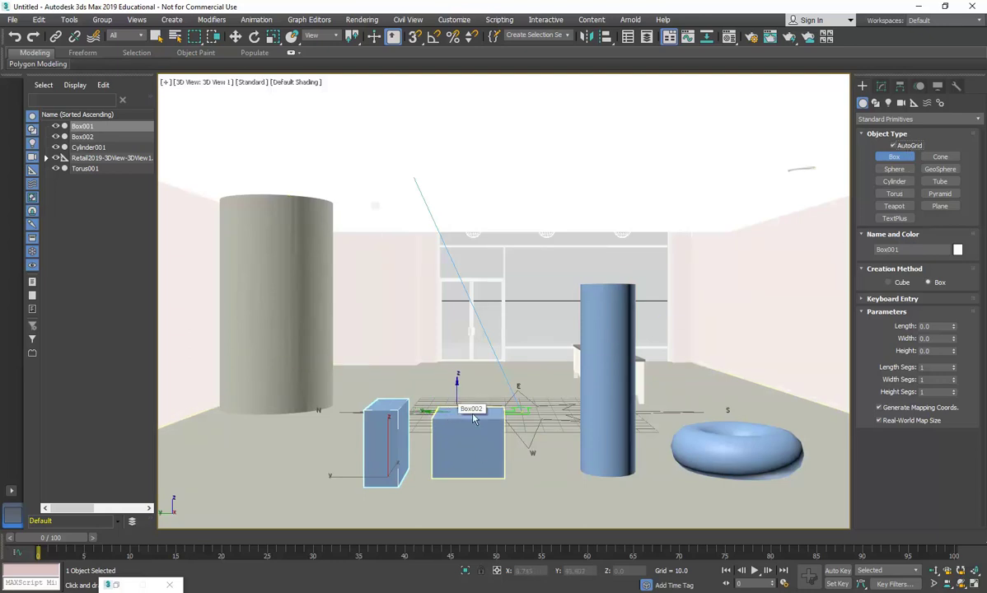
drag(477, 410, 422, 412)
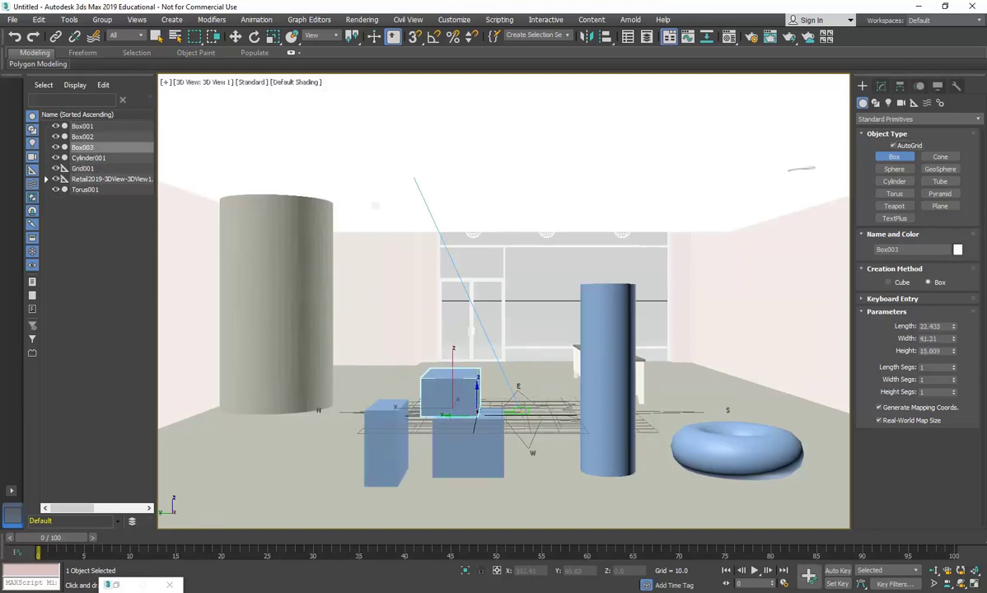
click(423, 358)
right_click(407, 362)
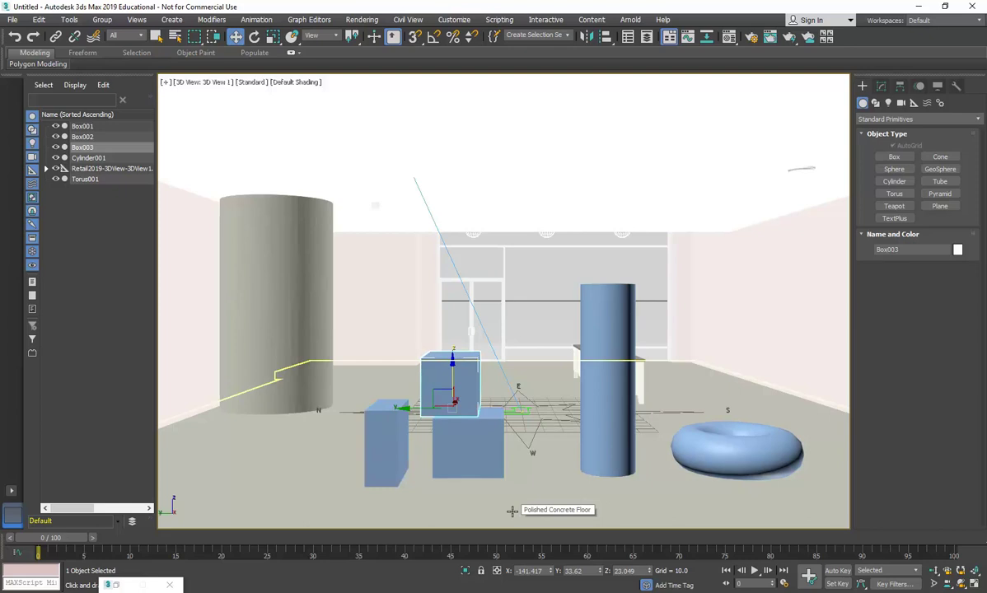
Step: Select the tall blue cylinder and look at the Slate and Compact material editors in turn, closing each one
click(618, 425)
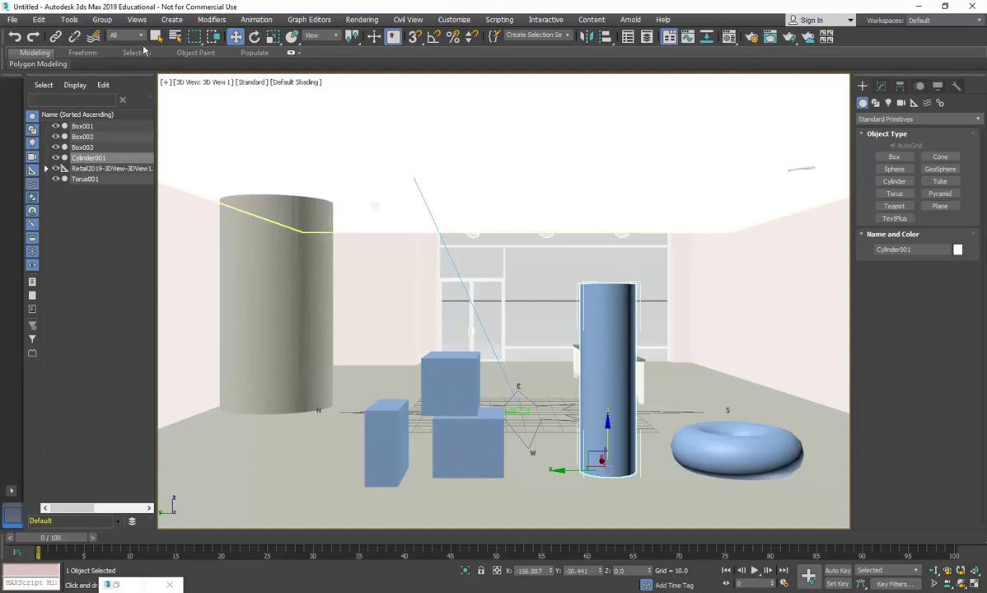
click(728, 38)
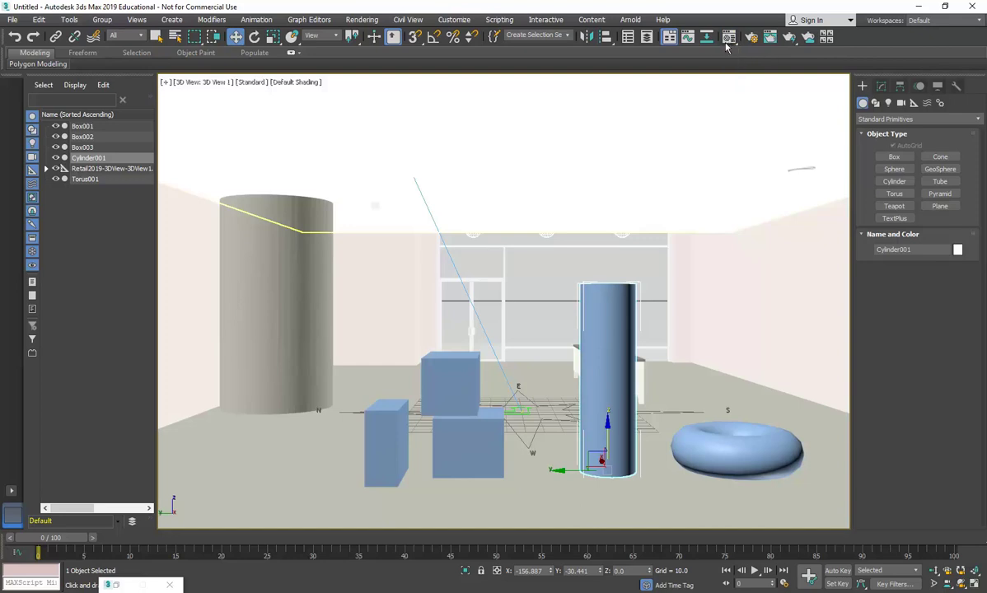
drag(729, 37, 730, 79)
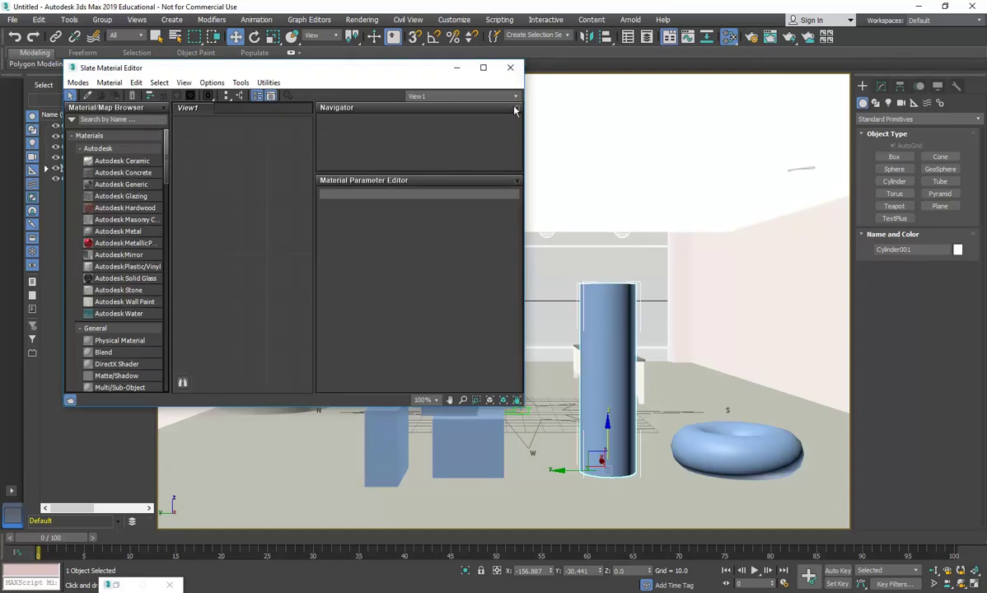
click(511, 69)
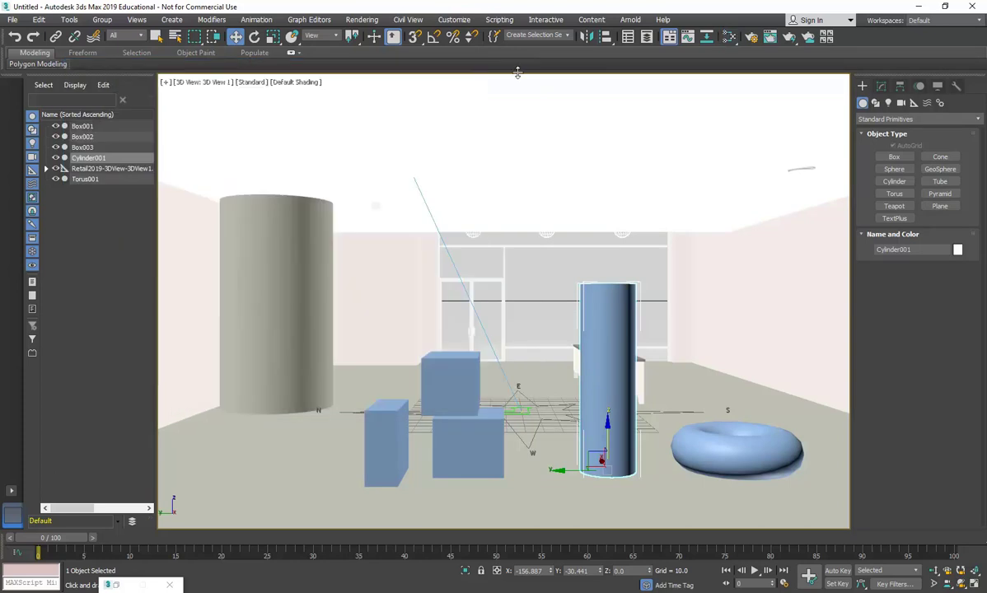
click(730, 40)
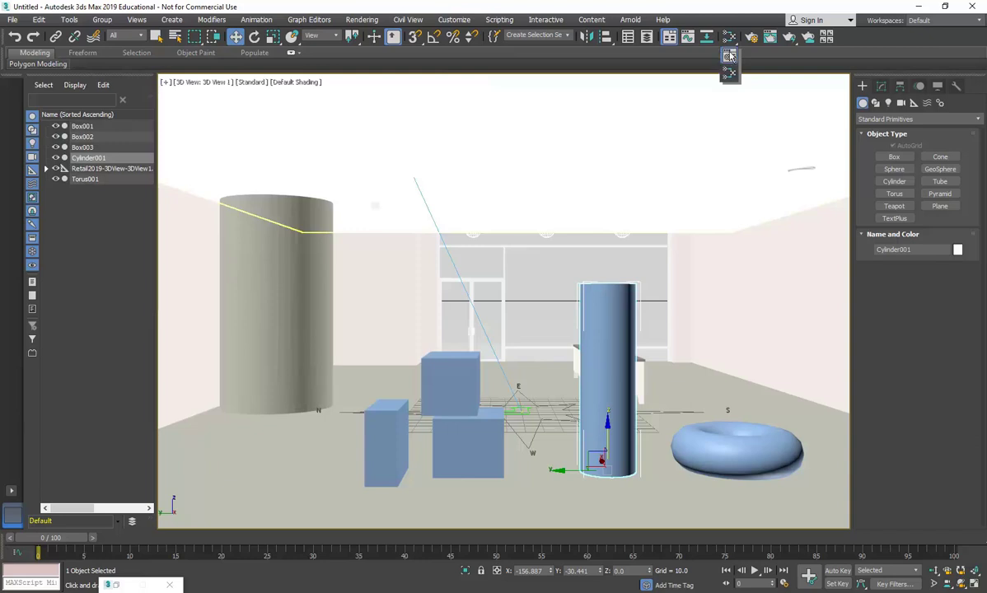
click(729, 57)
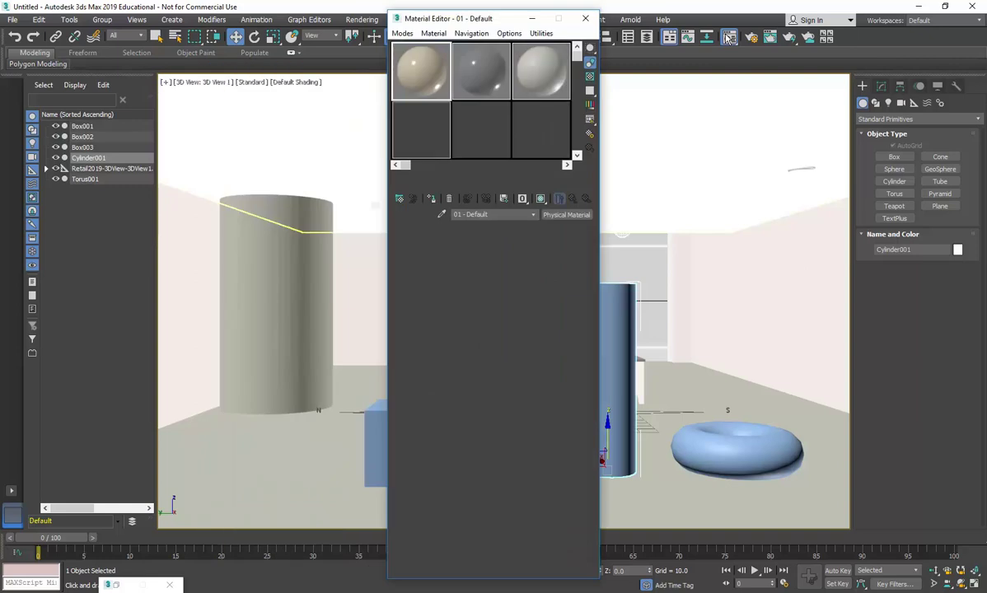
click(585, 20)
Step: Open the Compact Material Editor and place its window clear of the boxes and the cylinder
click(362, 20)
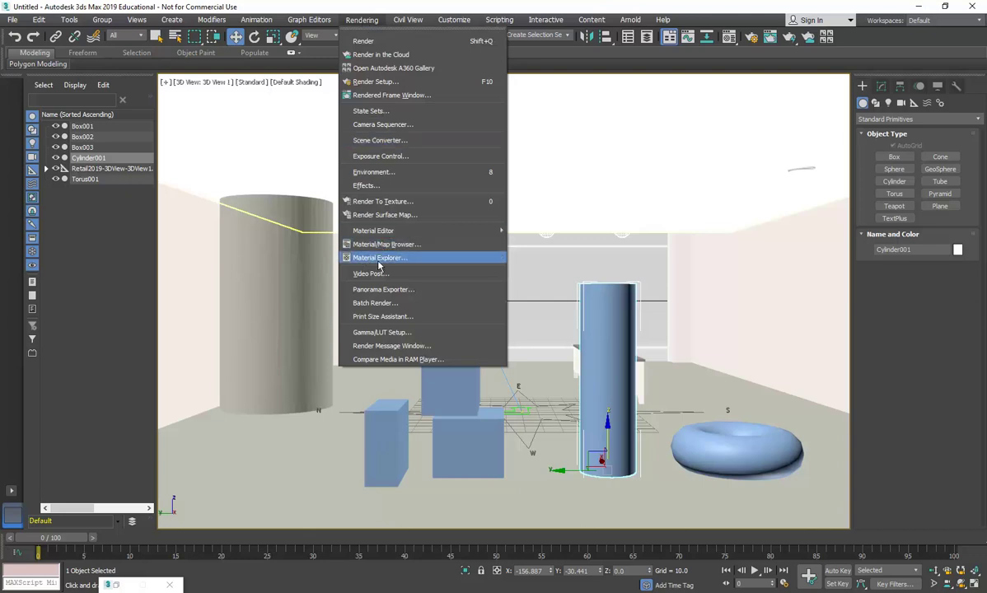
mouse_move(378, 235)
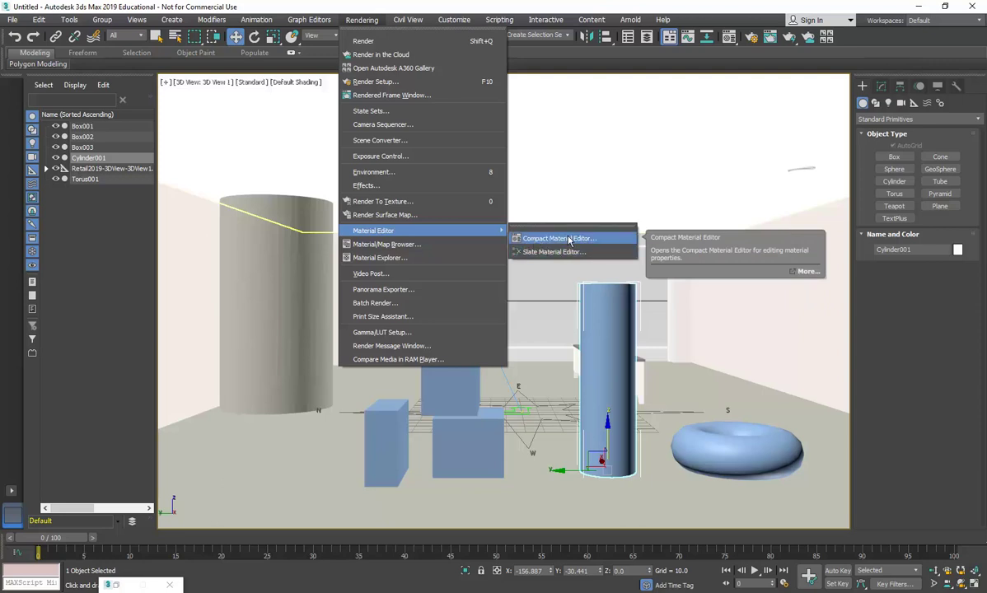
click(564, 238)
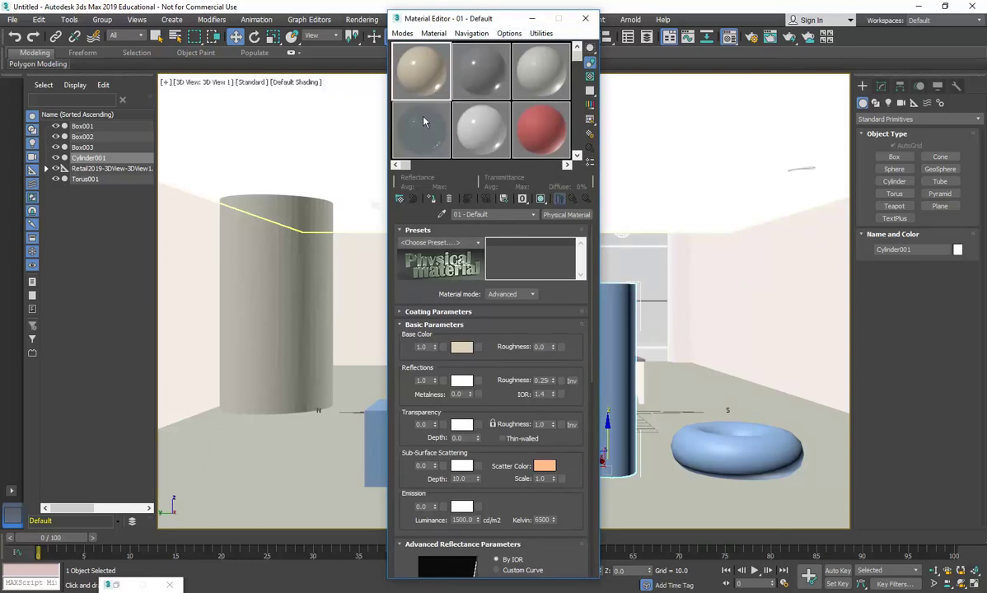
drag(428, 16, 687, 7)
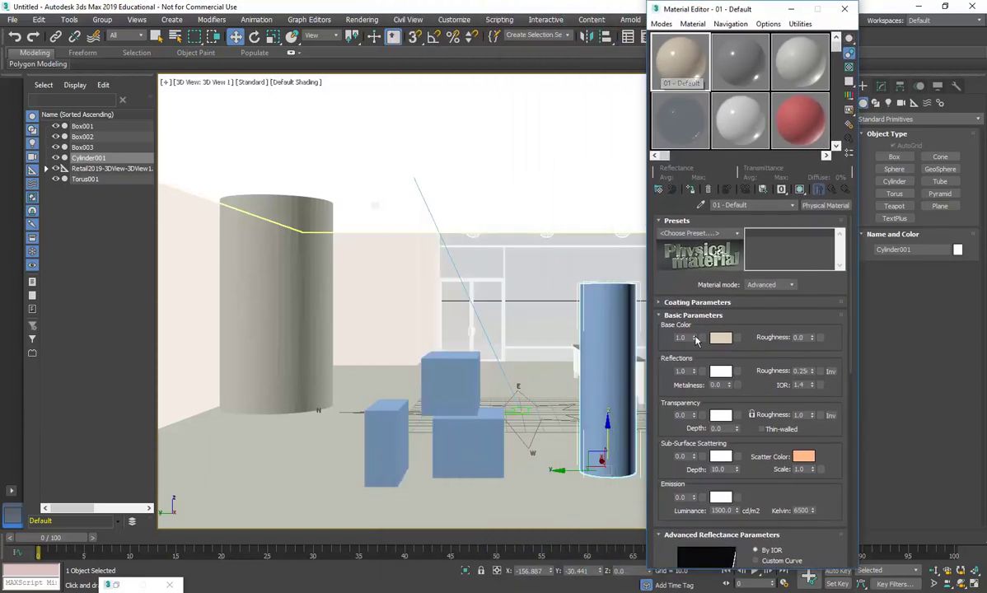
Step: Open the Material/Map Browser to get a material and look through the available material and map types
click(659, 190)
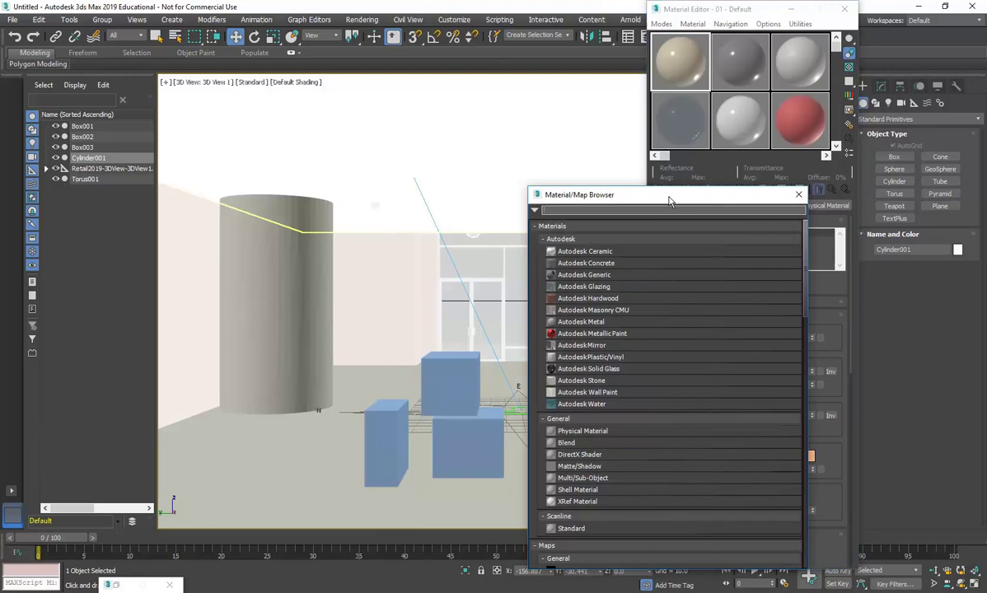
drag(667, 201, 681, 55)
drag(679, 422, 681, 512)
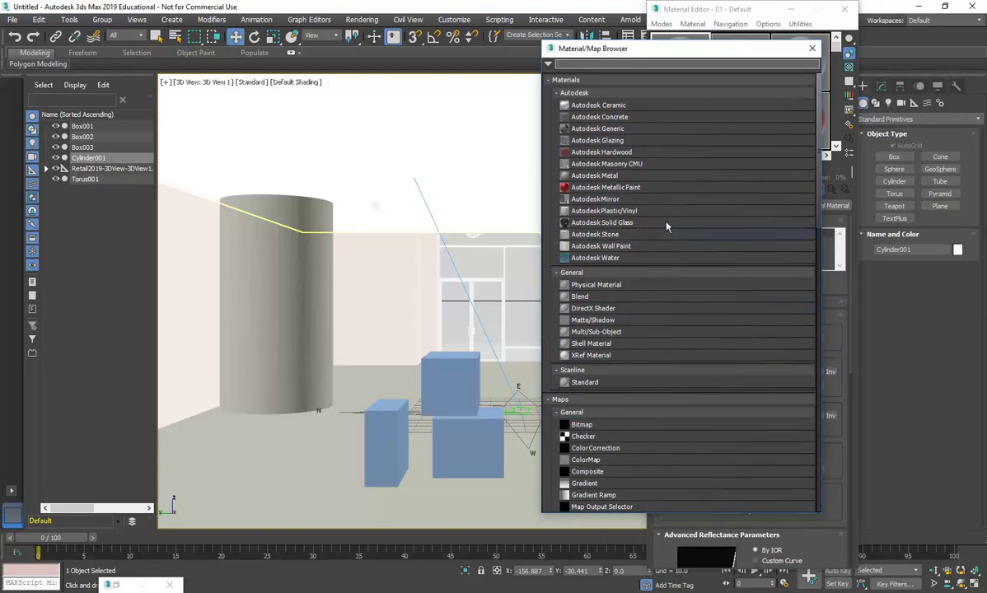
scroll(578, 190, down, 10)
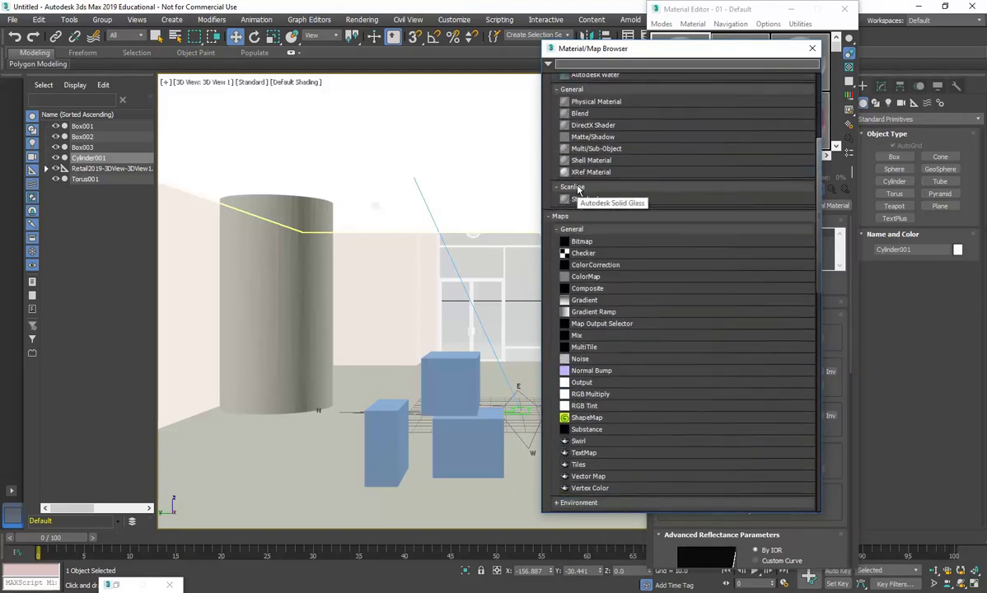
scroll(576, 194, down, 5)
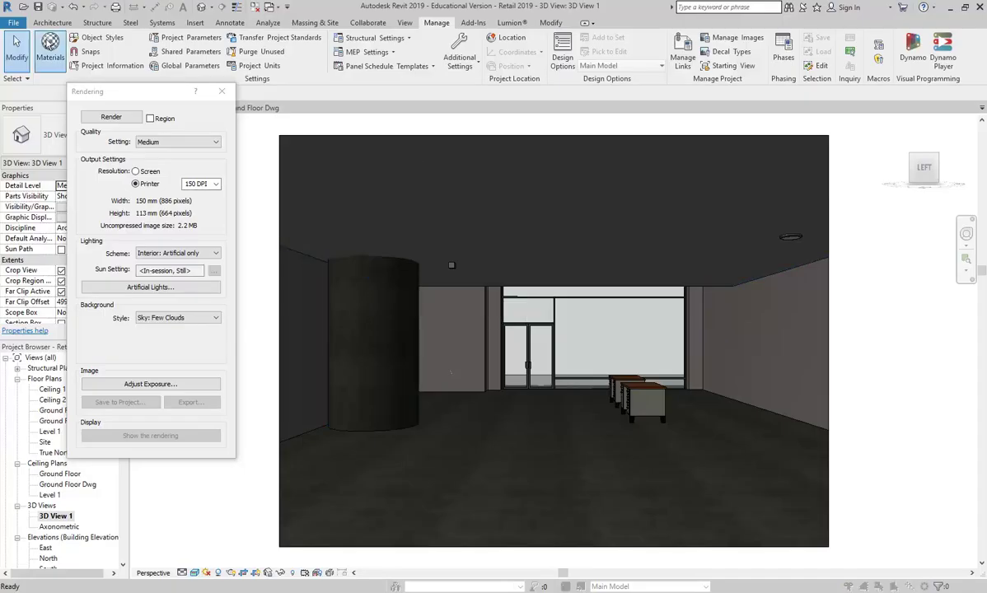
Step: Switch to Revit, view the Air Infiltration Barrier material's appearance settings, and open the Appearance Library for replacing its asset
click(49, 45)
click(549, 35)
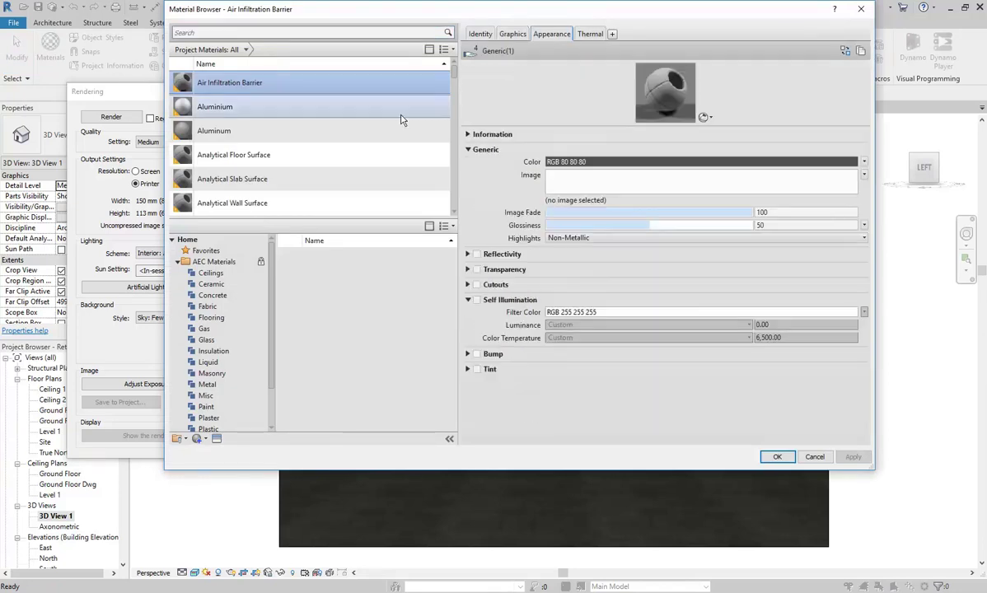
scroll(259, 156, down, 2)
scroll(265, 168, up, 2)
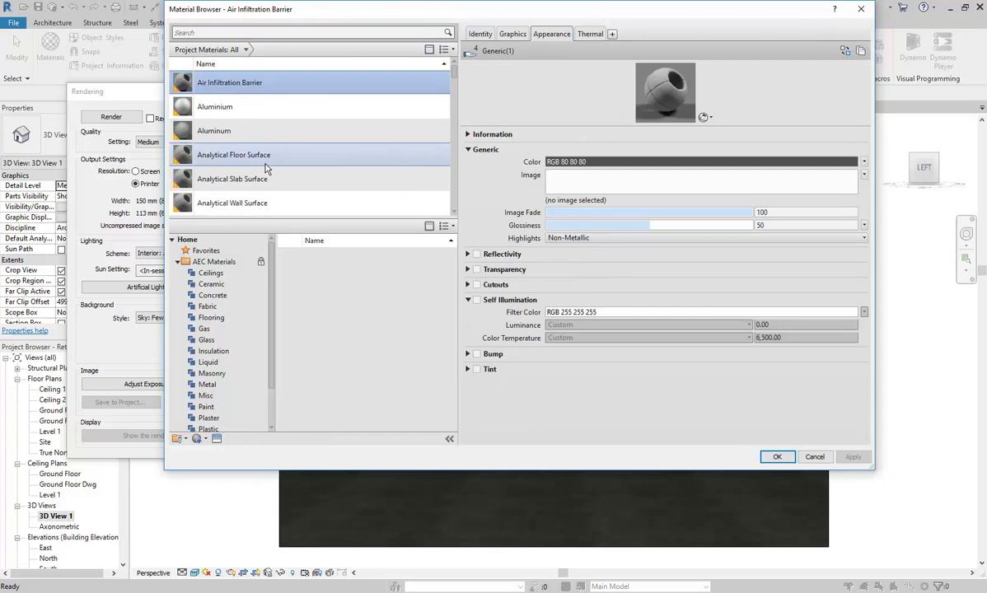
right_click(551, 37)
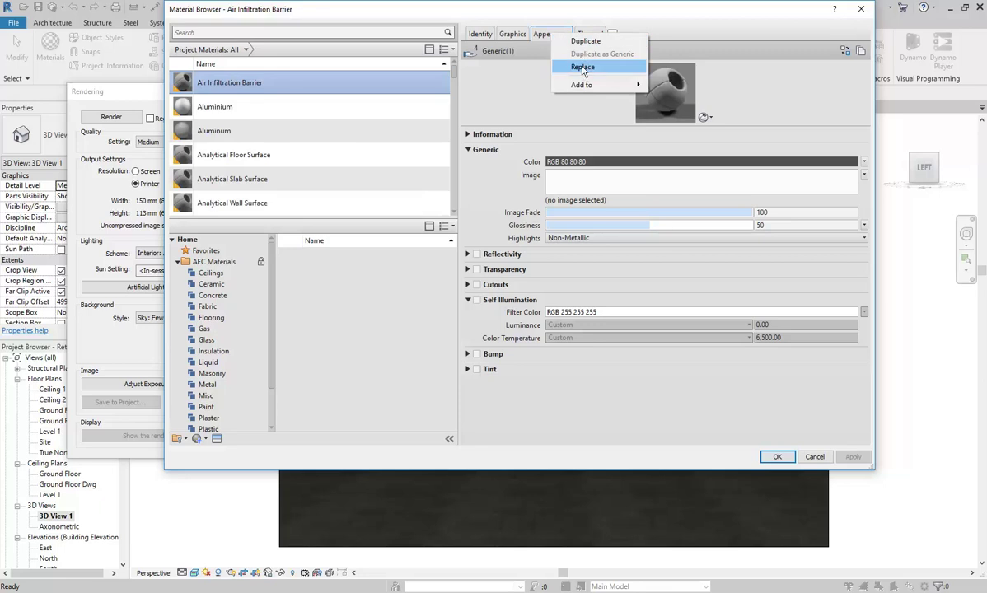
click(502, 97)
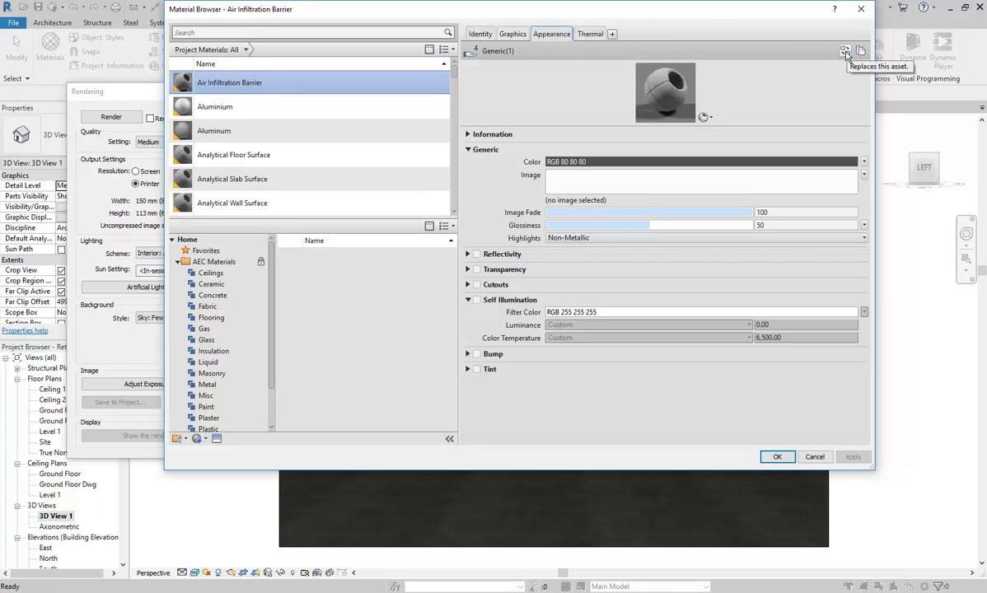
click(846, 54)
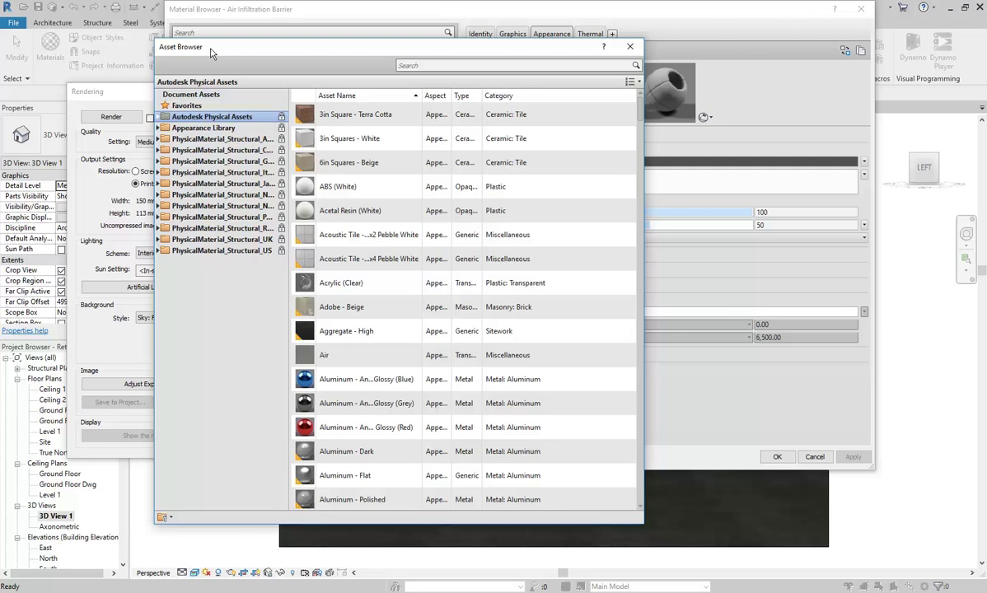
click(185, 128)
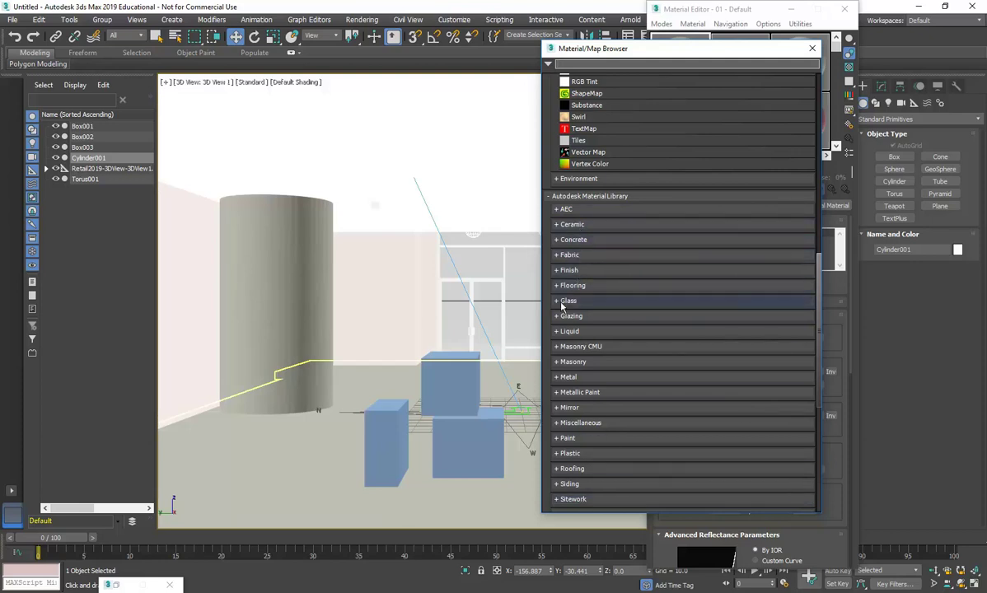
Step: Look through the Autodesk Material Library categories, checking the contents of Flooring and Concrete
scroll(591, 362, down, 4)
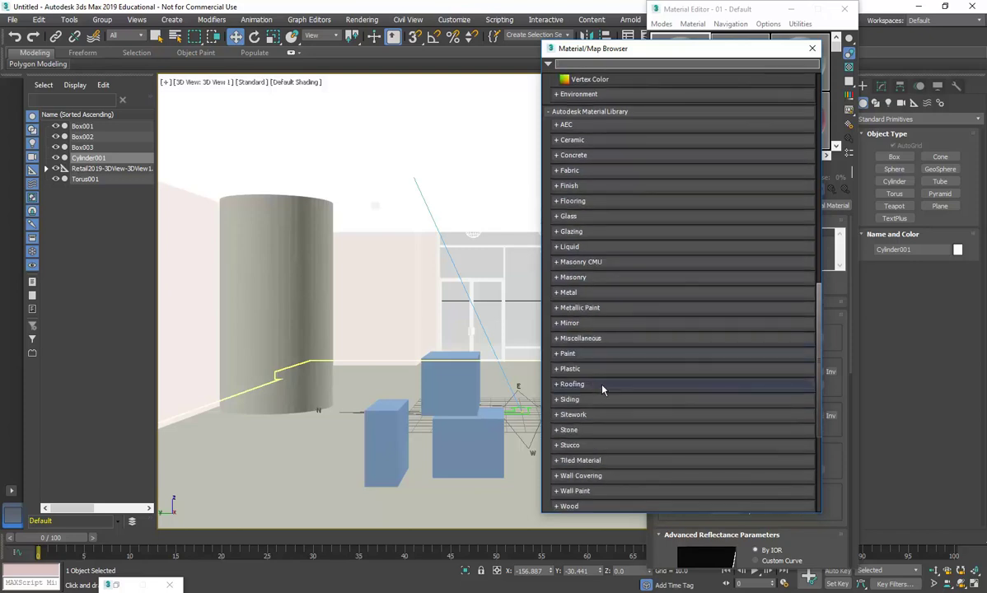
scroll(592, 314, up, 3)
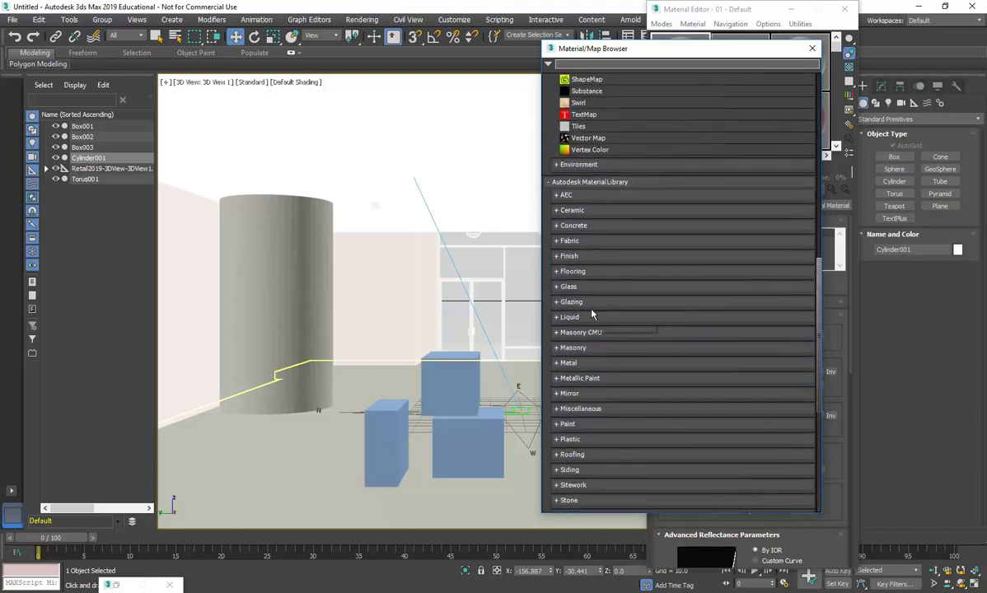
click(558, 272)
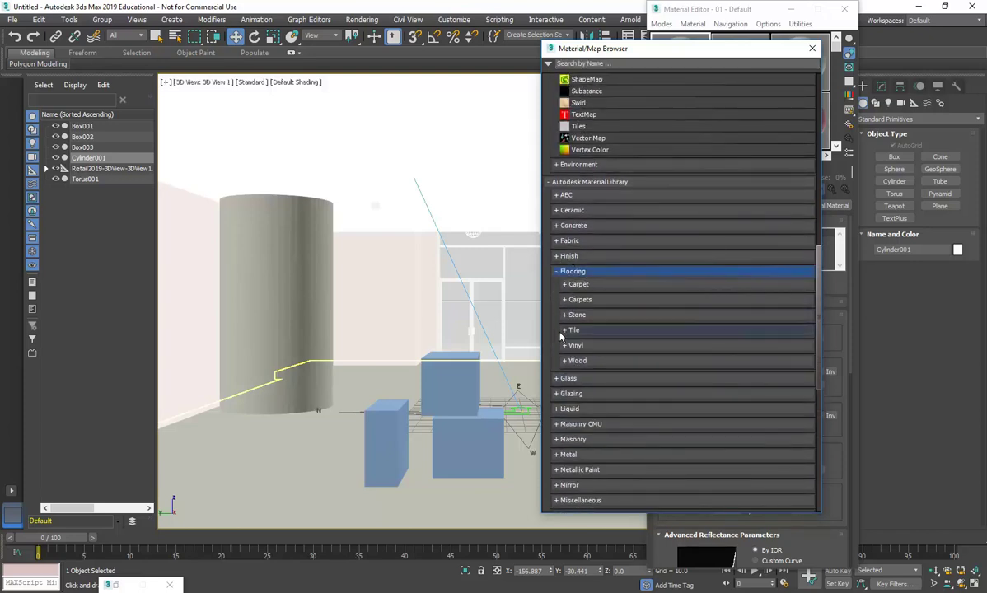
click(557, 272)
click(558, 226)
click(558, 225)
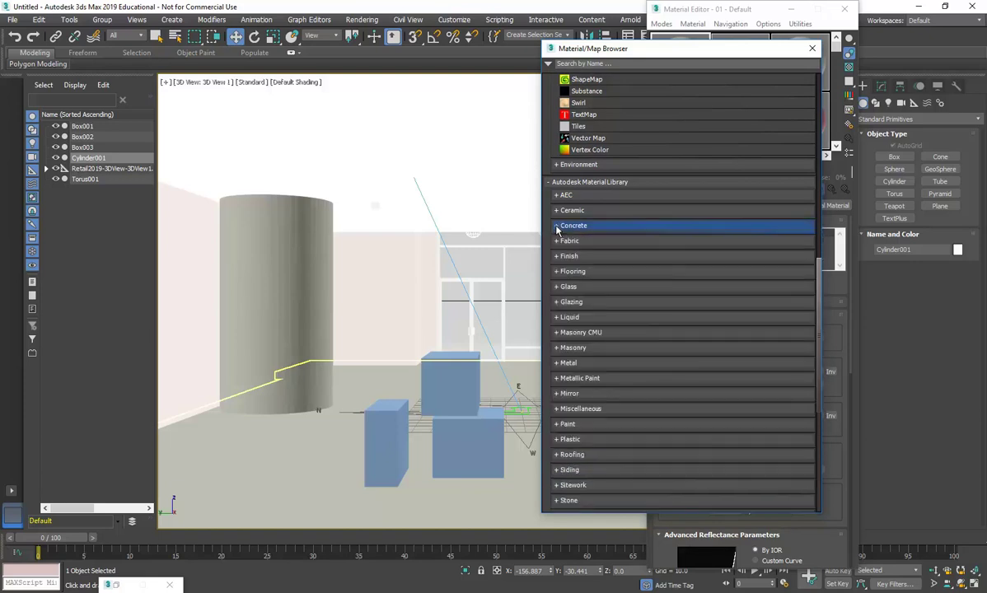
click(557, 226)
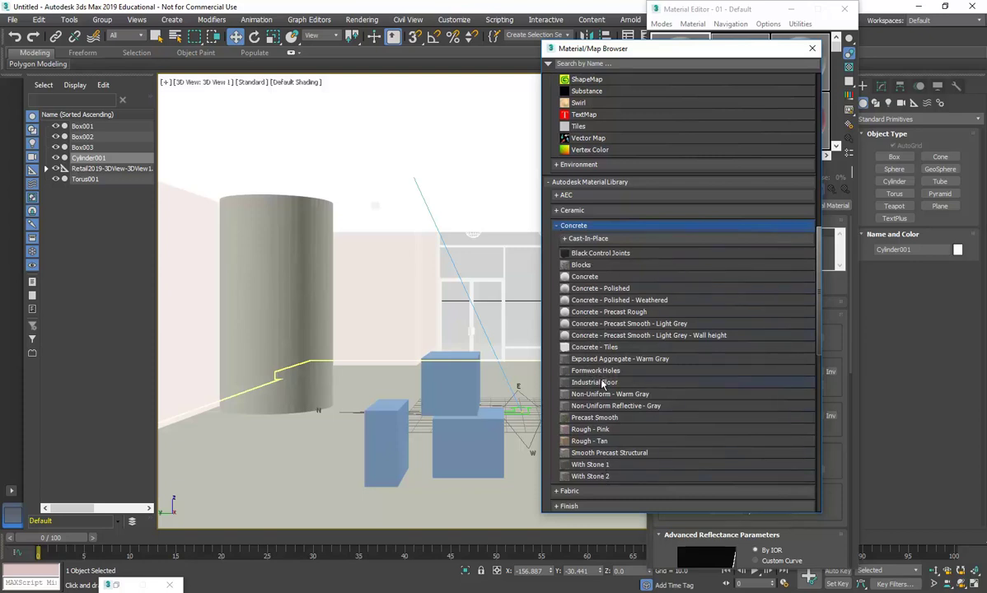
scroll(587, 366, down, 1)
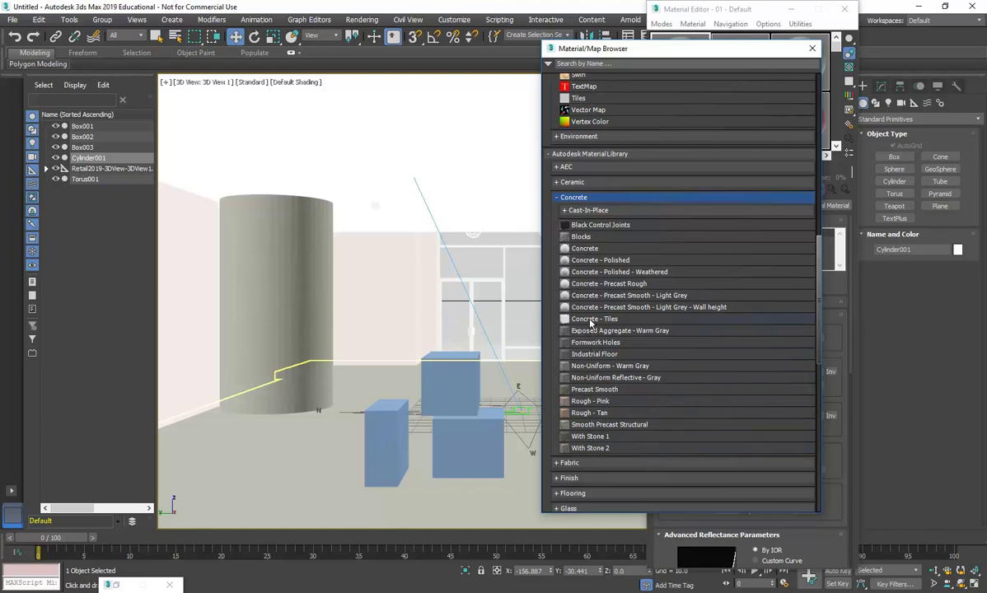
Step: Move the Material/Map Browser clear of the Material Editor and load the Smooth Precast Structural concrete into the first sample slot
click(598, 260)
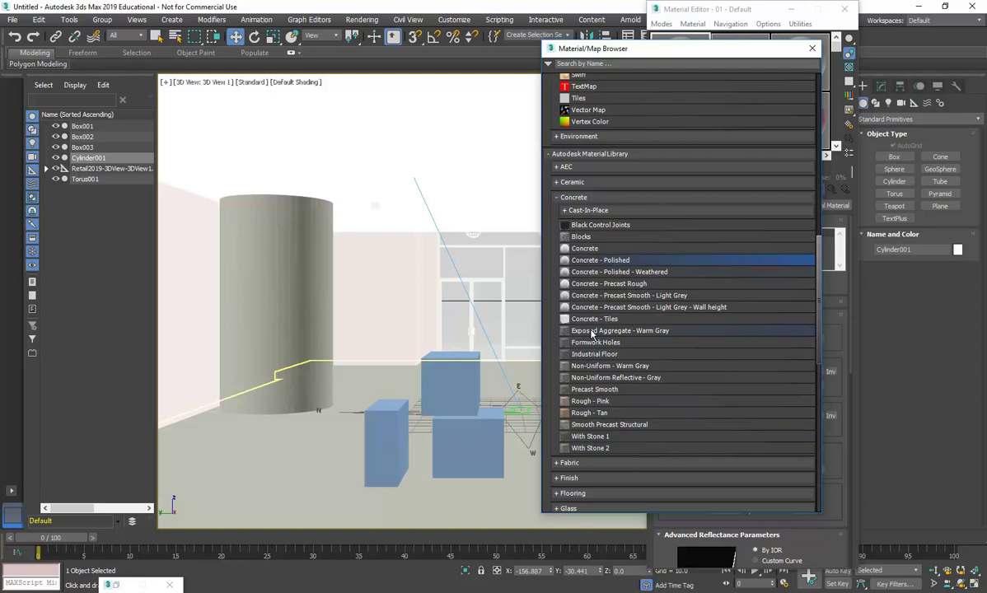
click(596, 425)
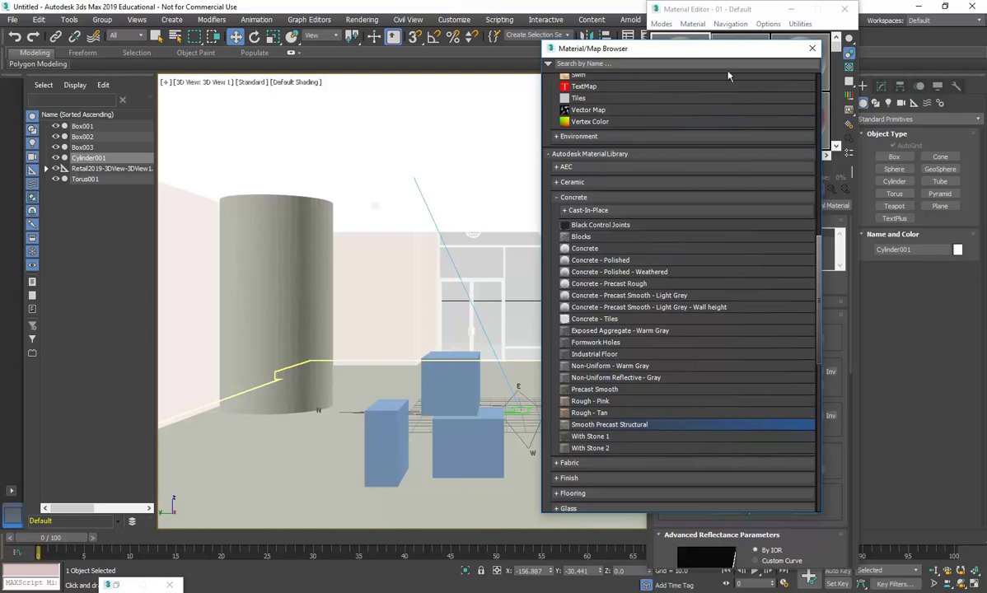
drag(733, 50, 415, 22)
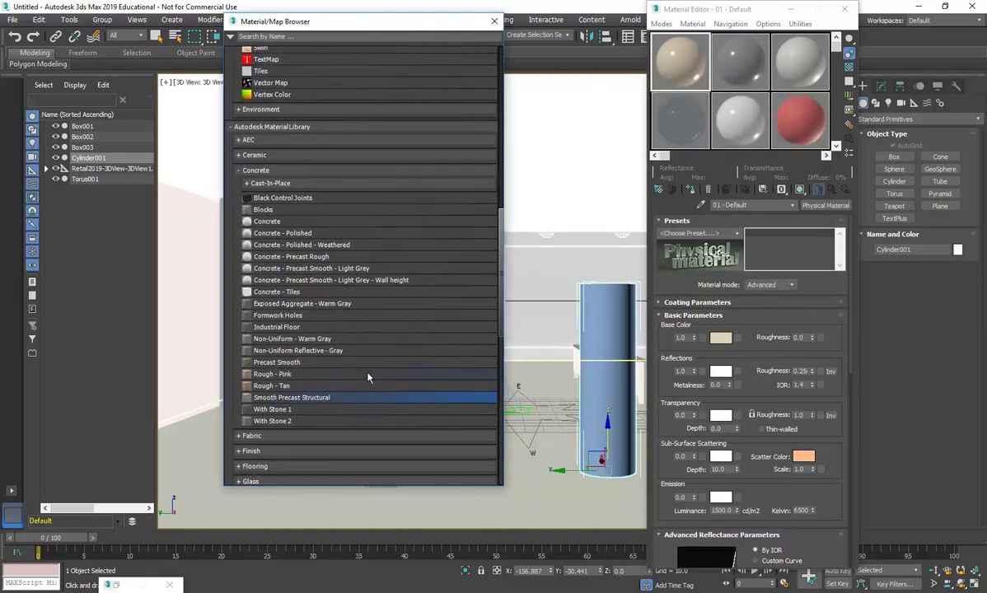
double_click(308, 398)
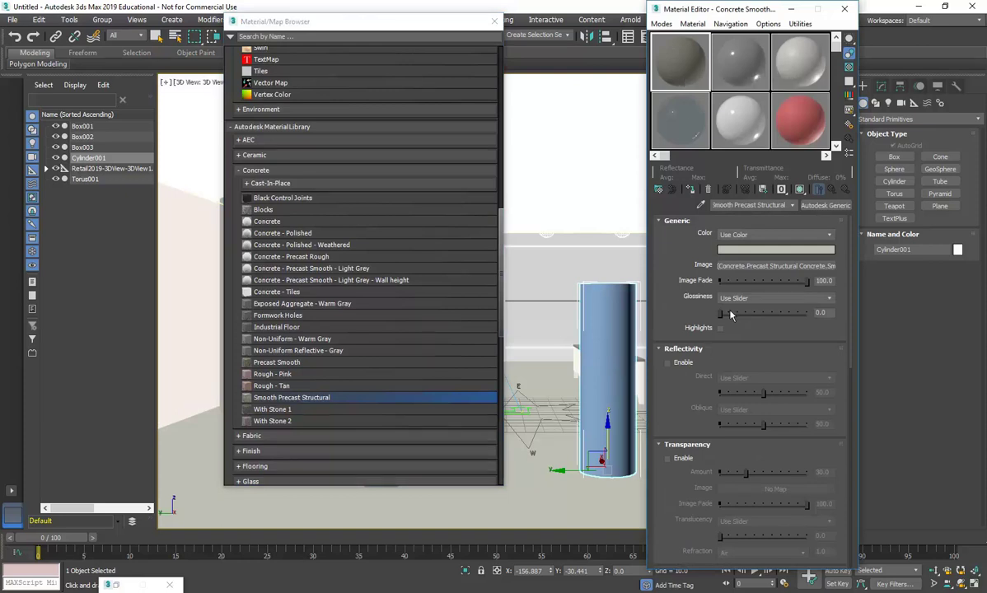
Step: Open the concrete material's image map and view its source bitmap, Concrete.Precast Structural Concrete.Smooth.jpg, in the Photos viewer
click(772, 266)
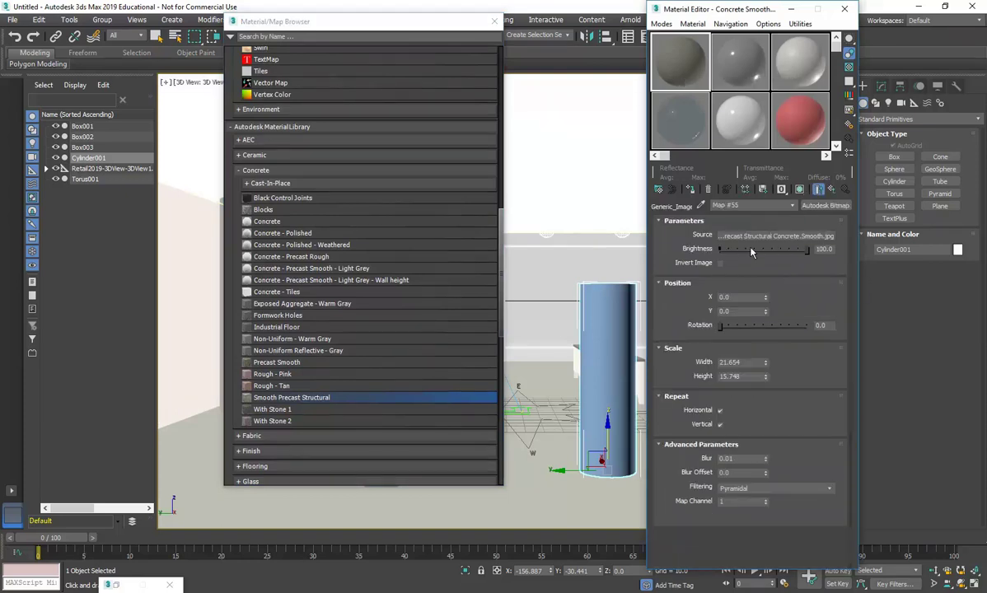
click(756, 236)
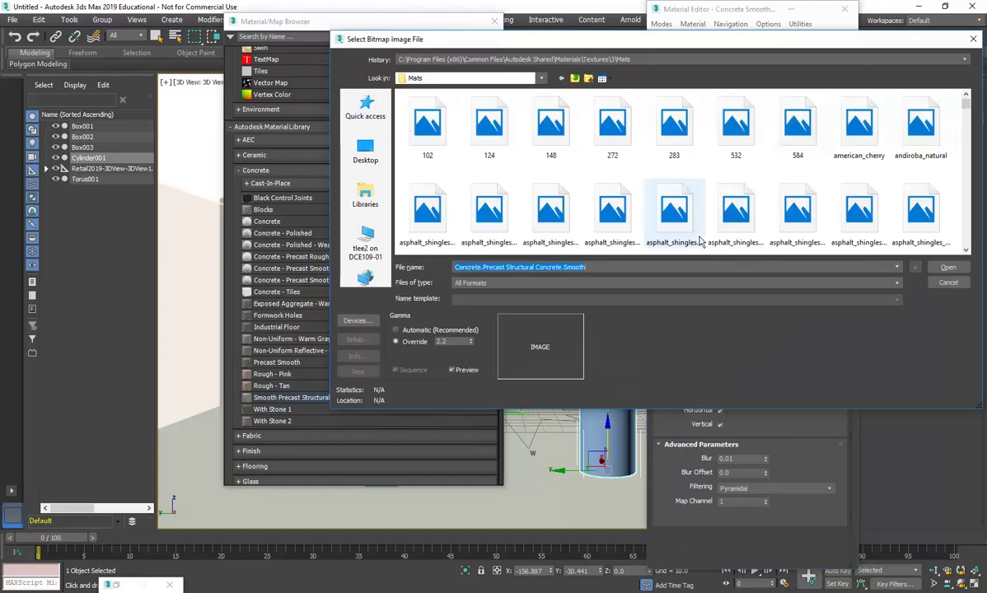
click(946, 282)
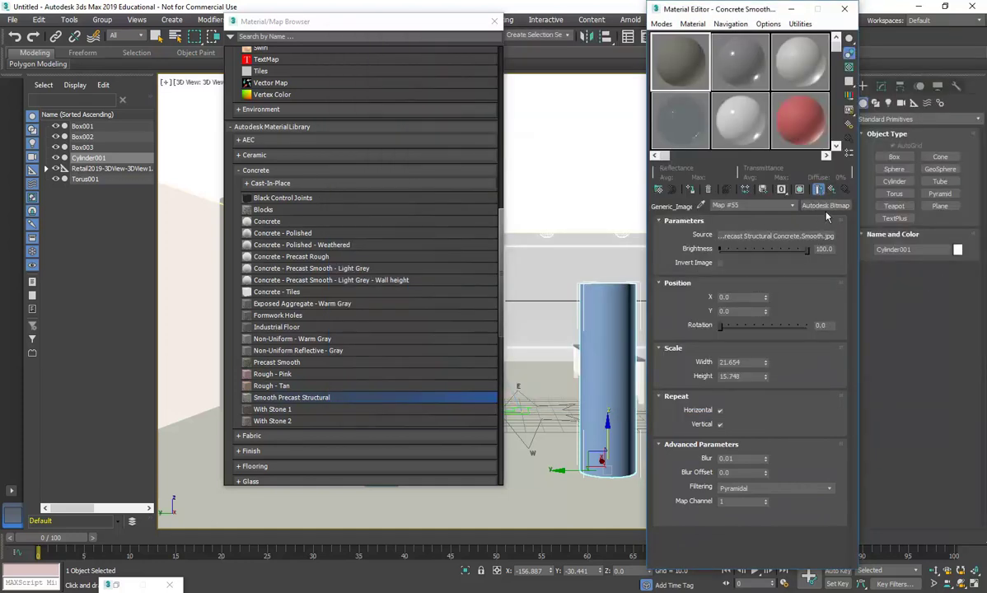
right_click(738, 239)
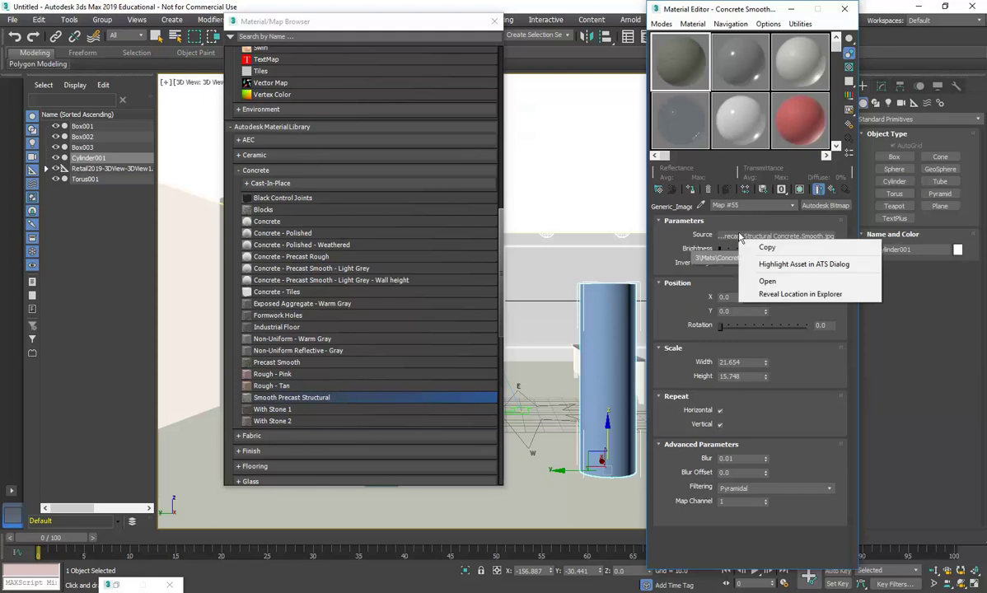
click(764, 281)
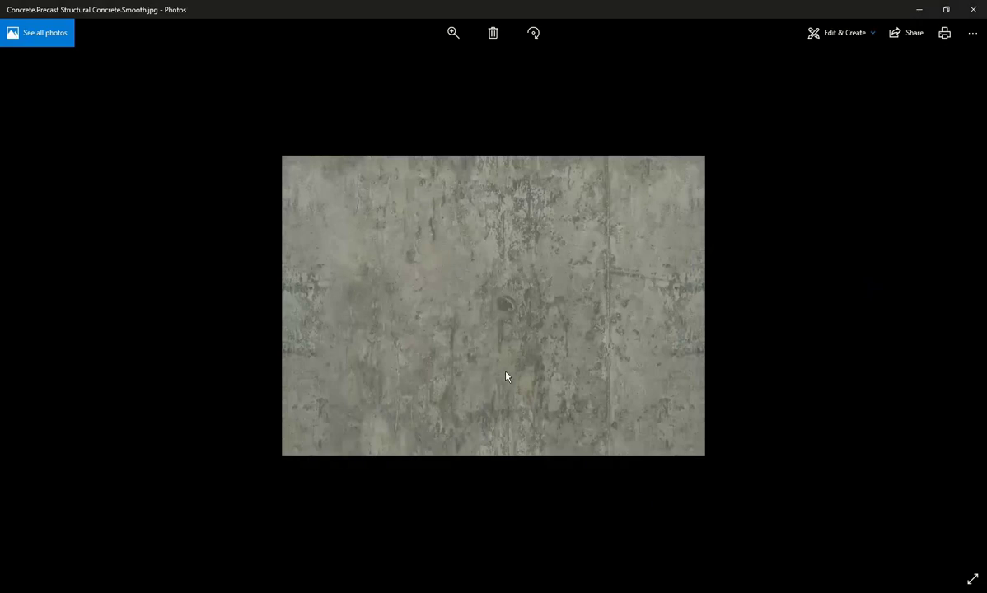
click(918, 9)
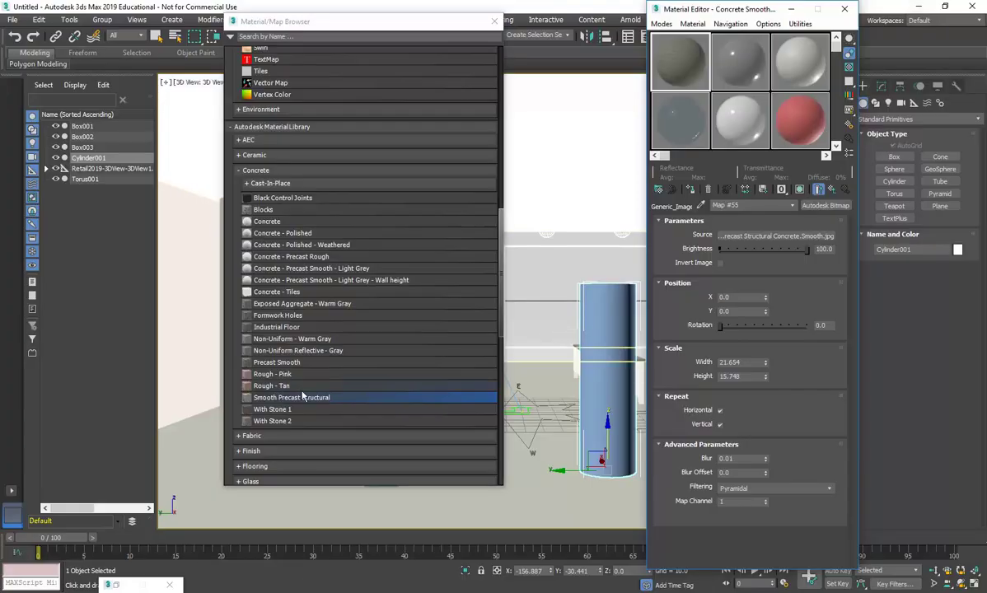
Step: Reopen the Material/Map Browser and compare the general materials and maps with the Autodesk Material Library categories
click(238, 170)
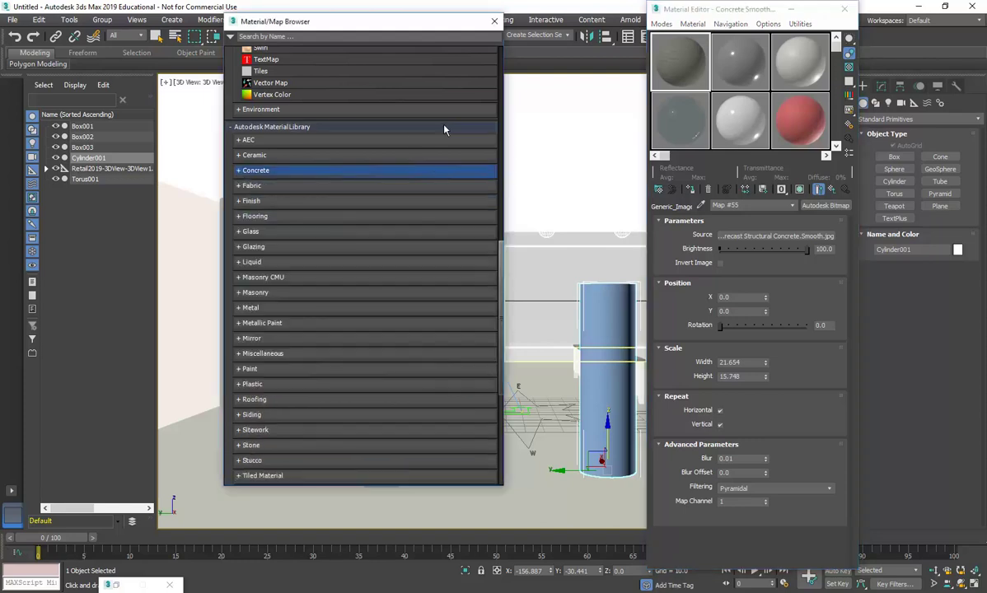
click(238, 170)
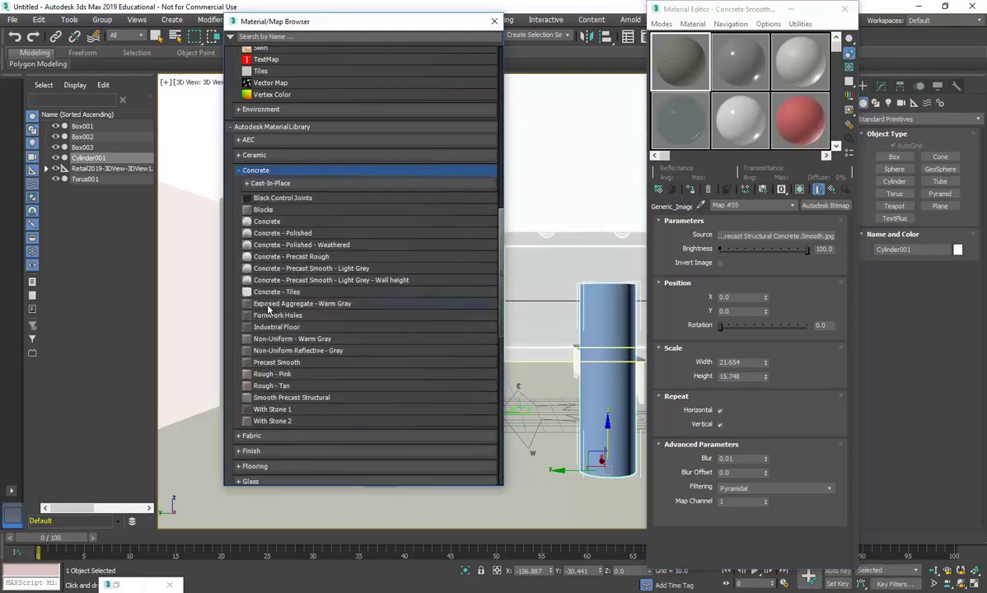
click(494, 21)
click(659, 190)
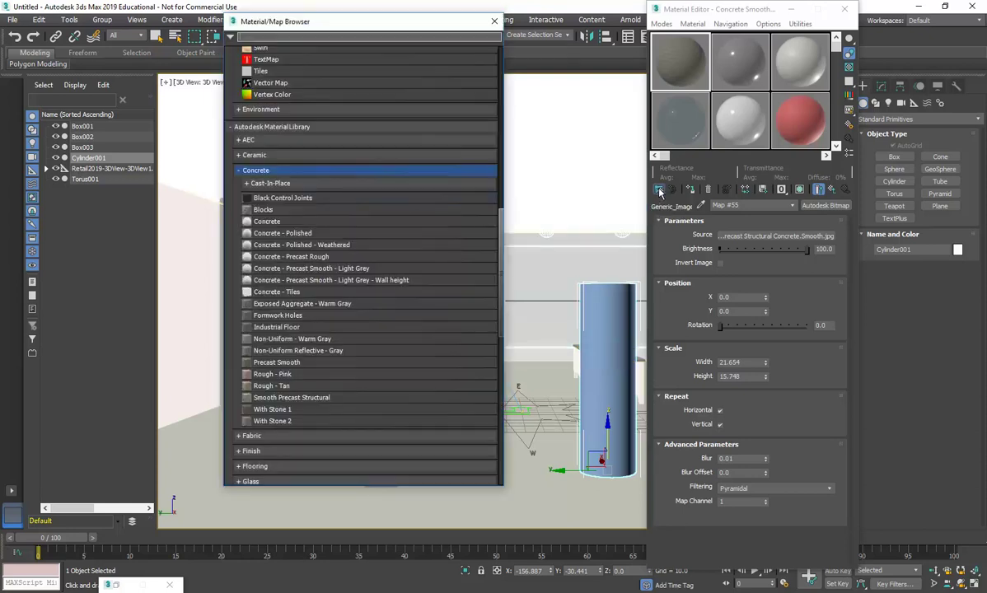
click(235, 170)
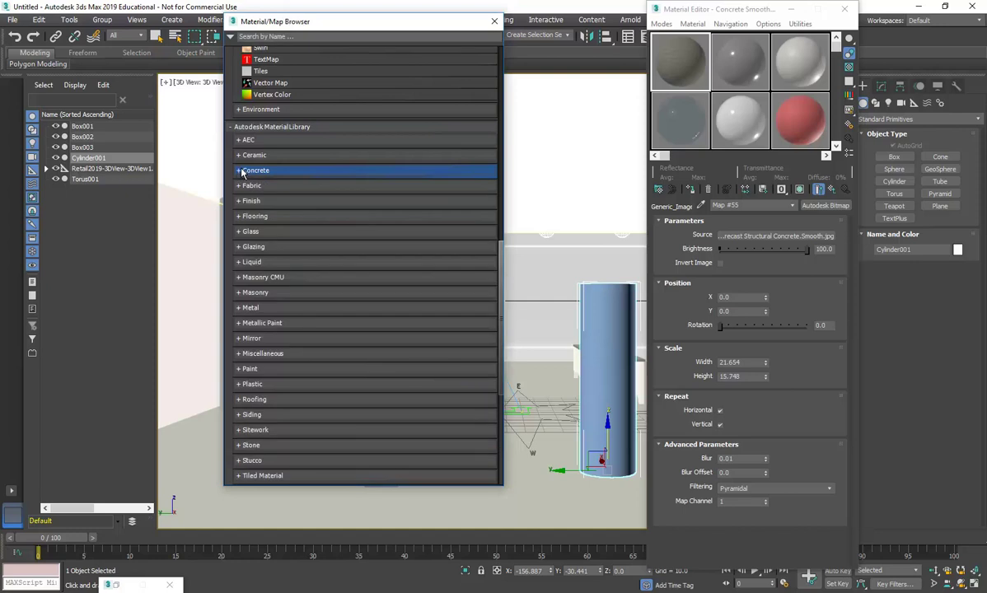
scroll(239, 173, up, 5)
scroll(244, 176, up, 6)
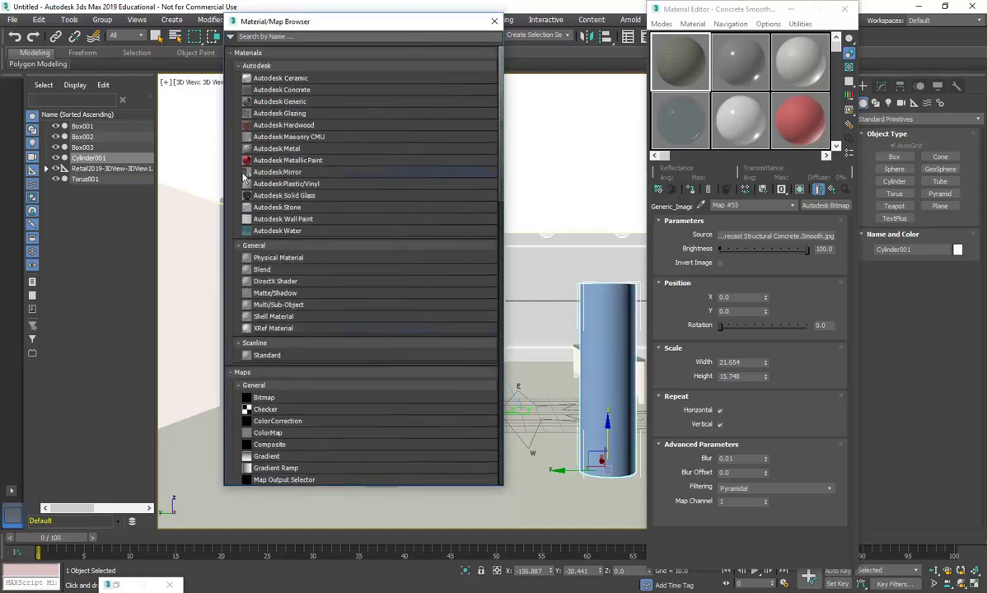
scroll(272, 271, down, 3)
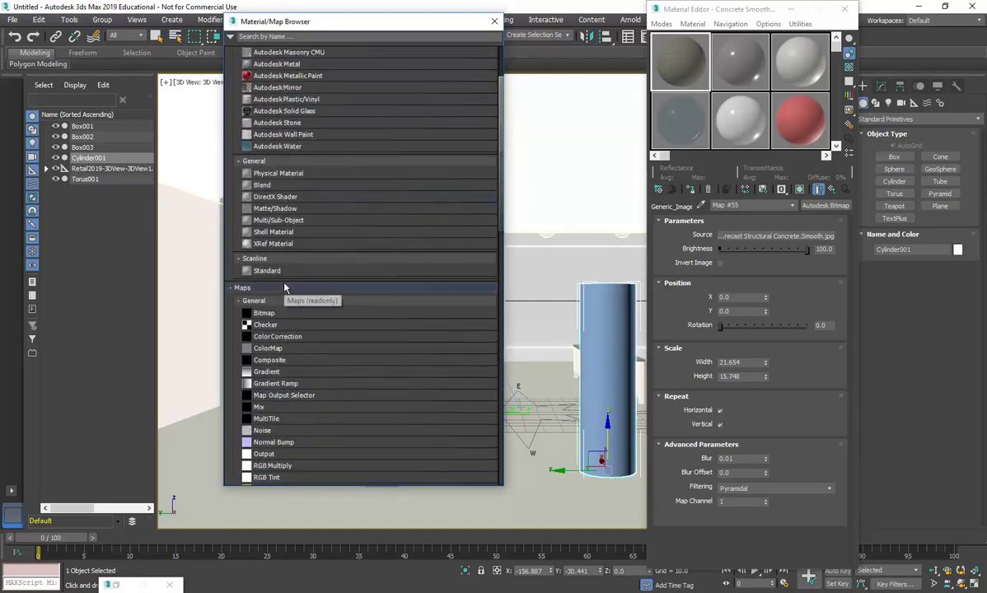
scroll(280, 276, up, 3)
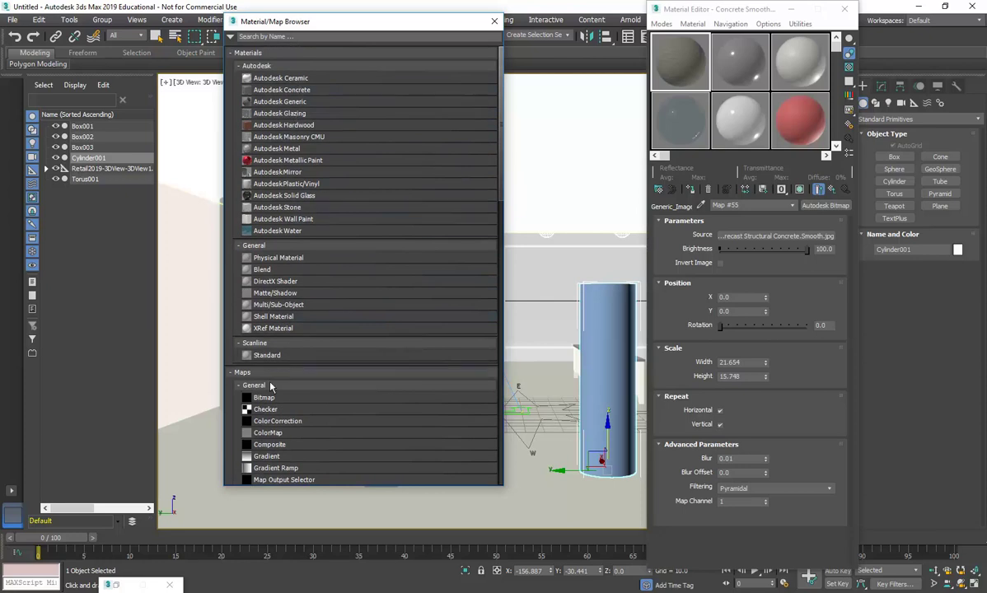
scroll(280, 387, down, 5)
scroll(280, 387, down, 5)
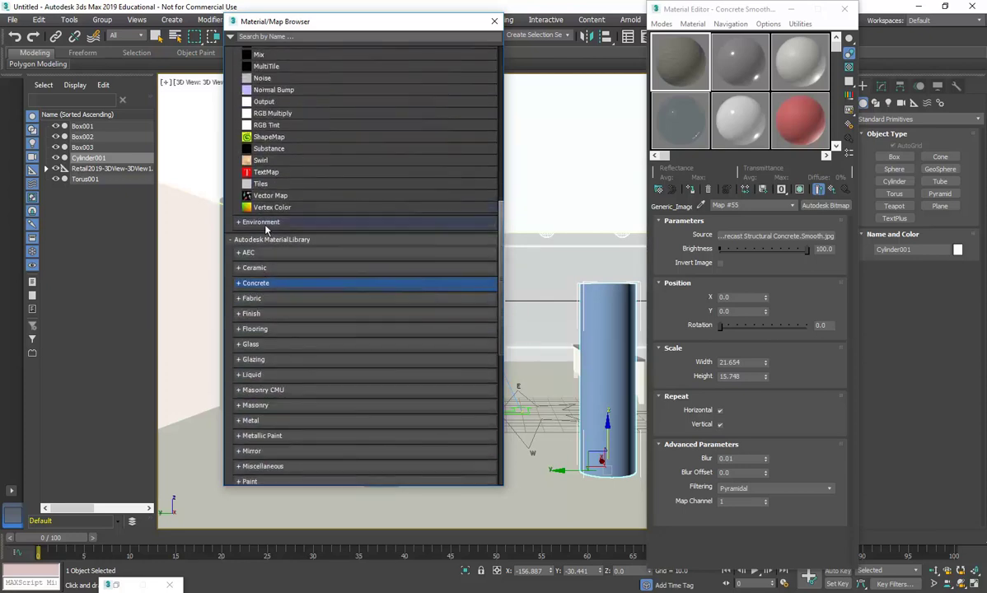
Step: Try the Concrete - Polished library material, replace it with Smooth Precast Structural, and close the Material/Map Browser
click(238, 282)
scroll(266, 321, down, 2)
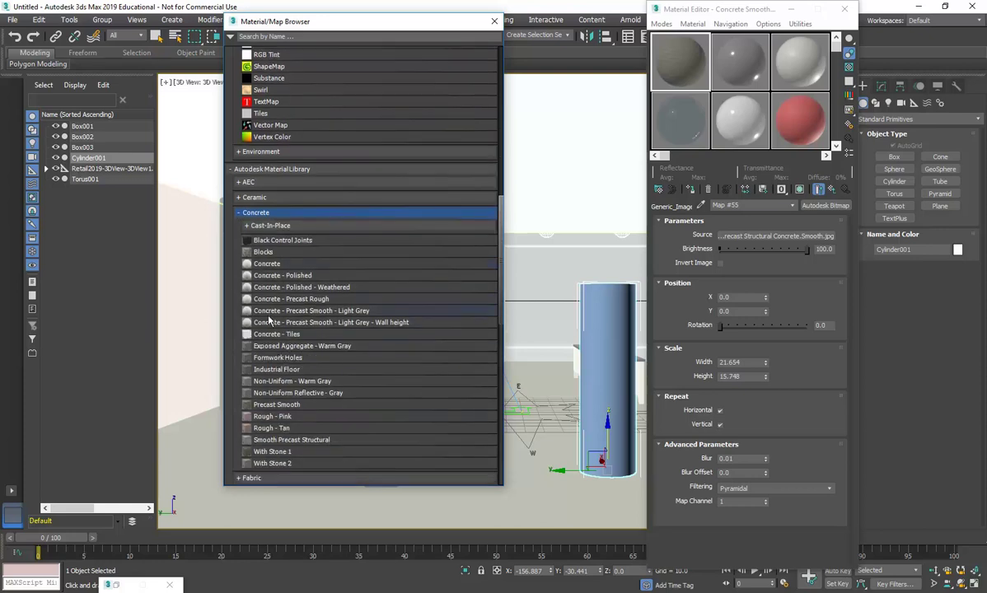
double_click(270, 277)
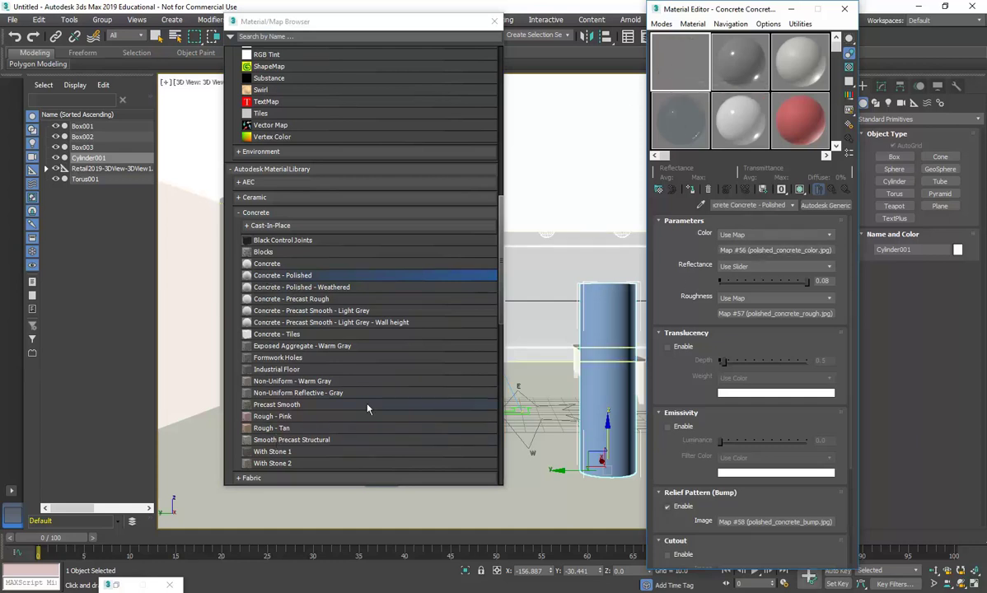
double_click(268, 440)
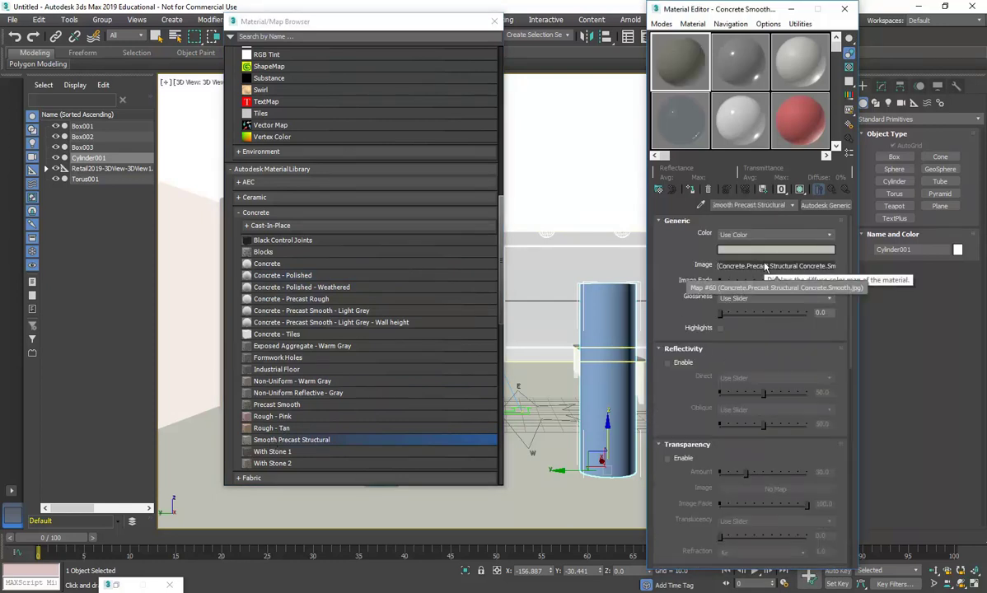
click(495, 23)
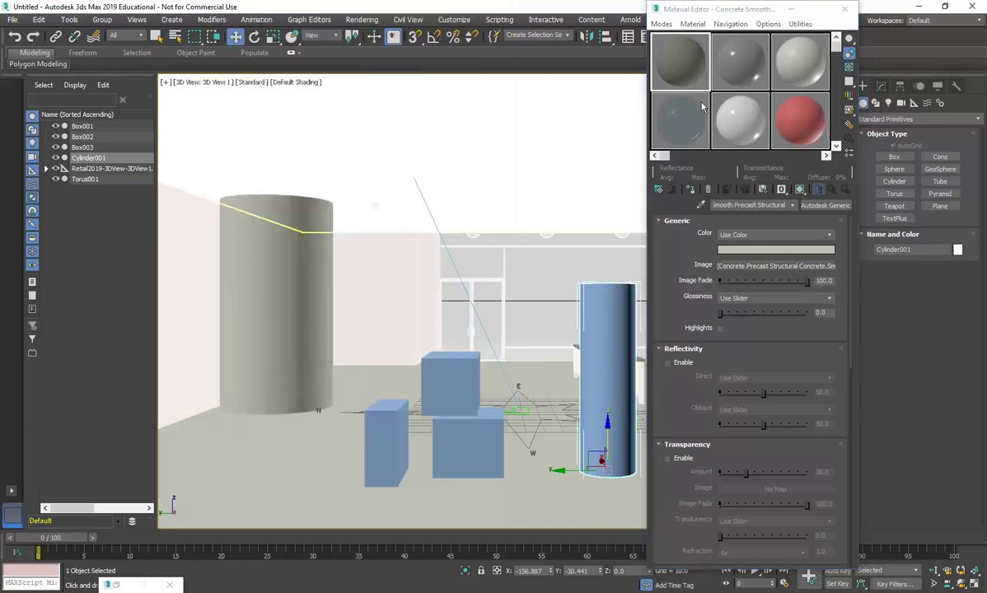
Step: Enlarge the Smooth Precast Structural sample in its own preview window and open the settings of its image map
double_click(680, 61)
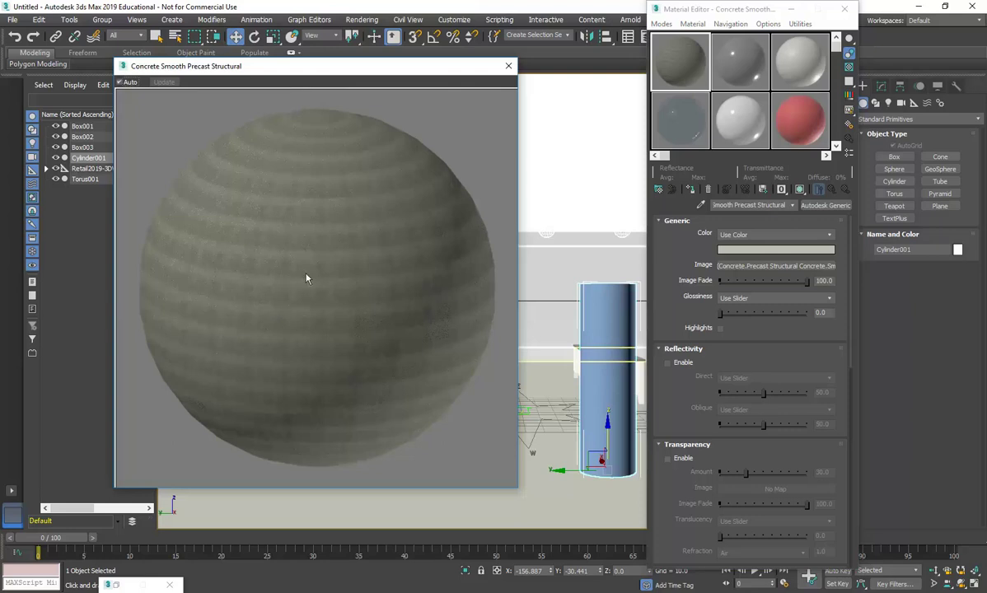
click(747, 266)
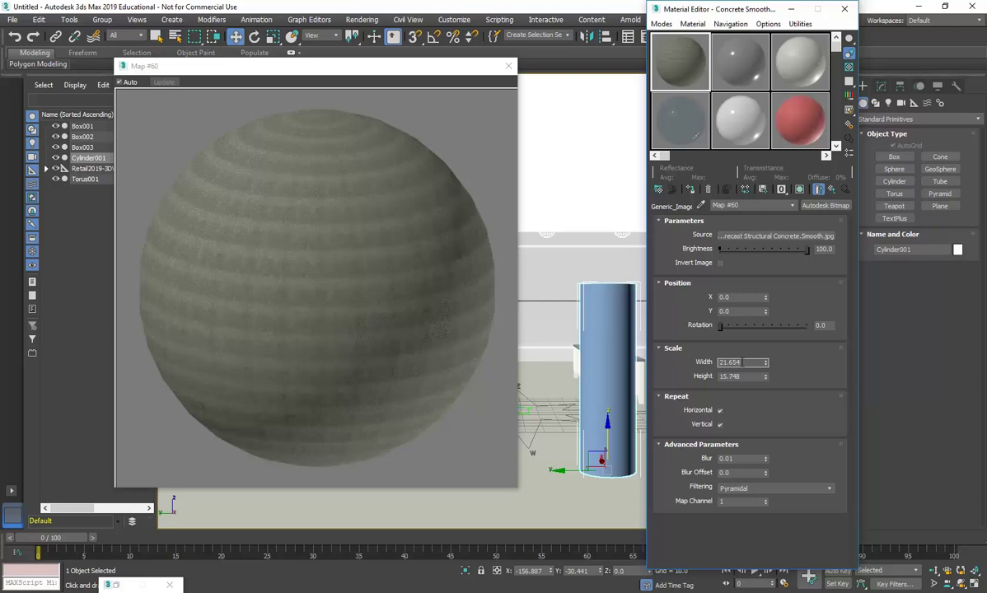
Step: Set the scene's display units to metric millimeters in Units Setup
click(452, 20)
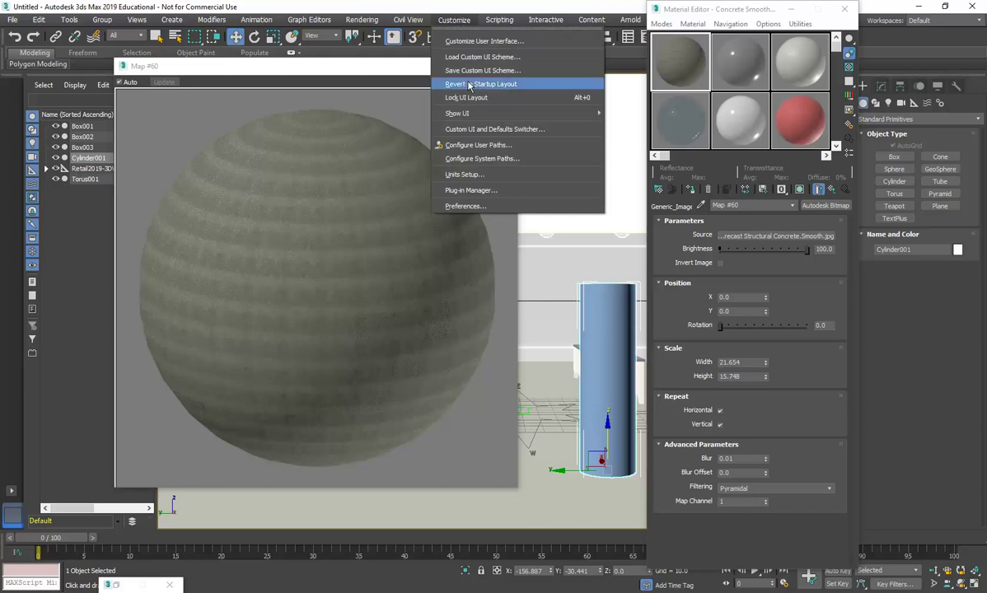
click(465, 176)
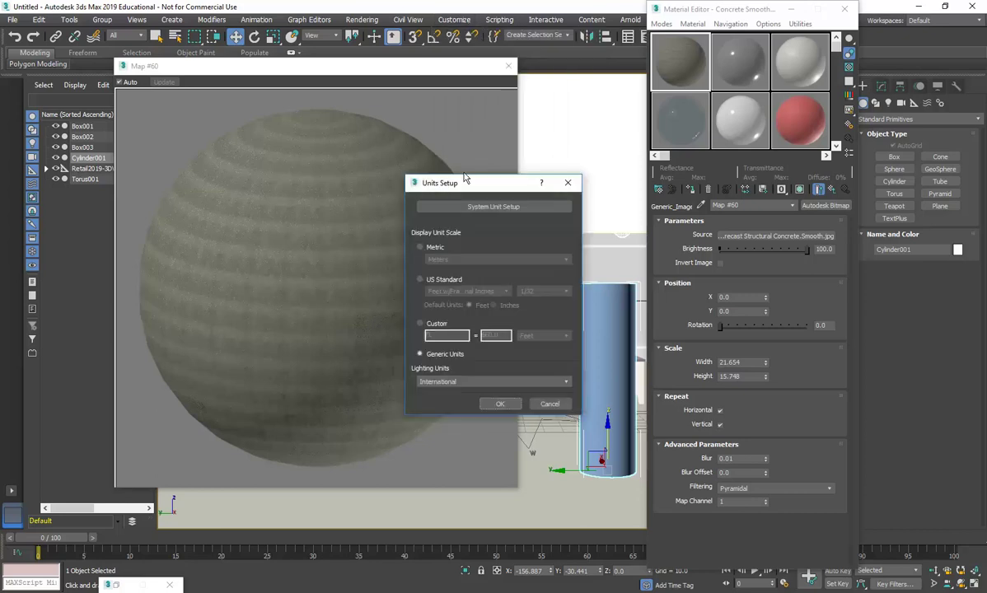
click(420, 248)
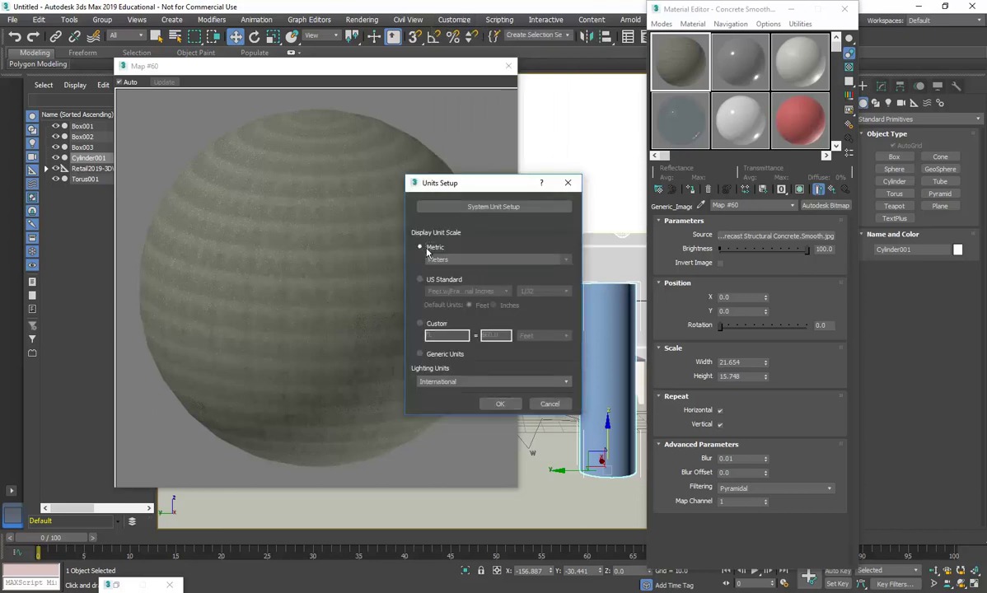
click(449, 259)
click(467, 267)
click(499, 403)
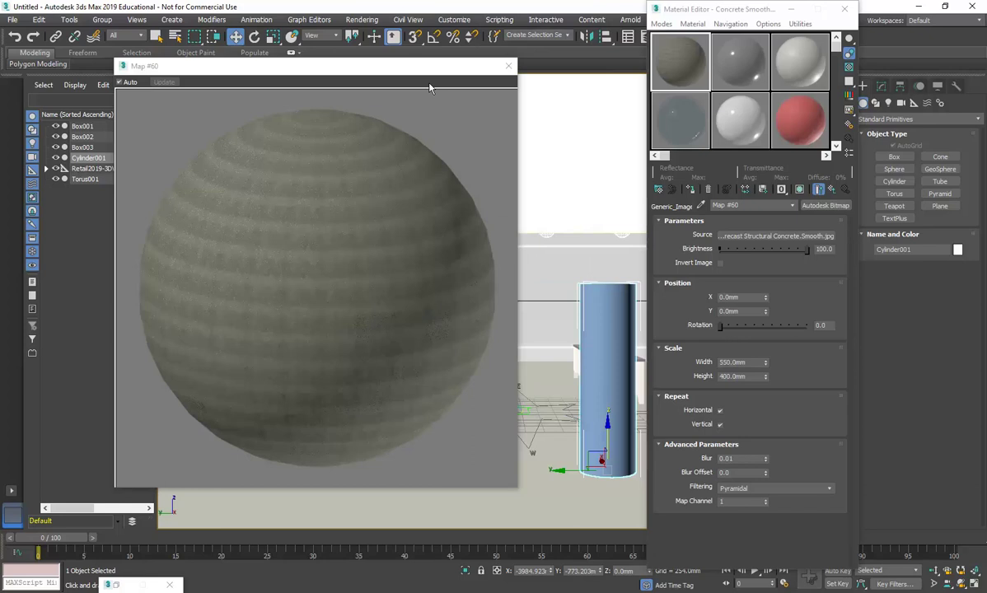
Step: Compare the image map's real-world width and height with its enlarged sample, and close the sample's preview window
click(751, 365)
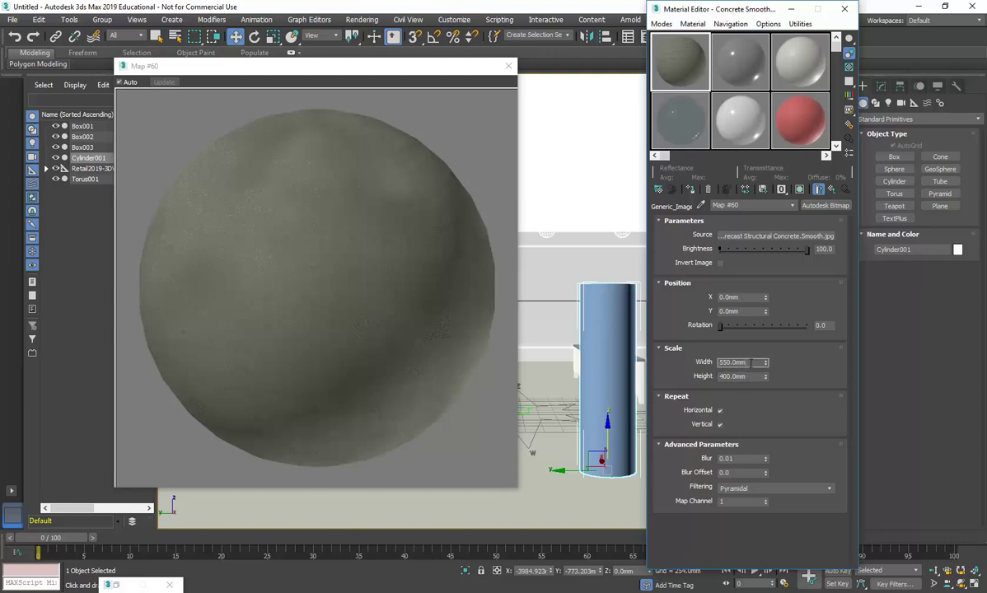
click(312, 304)
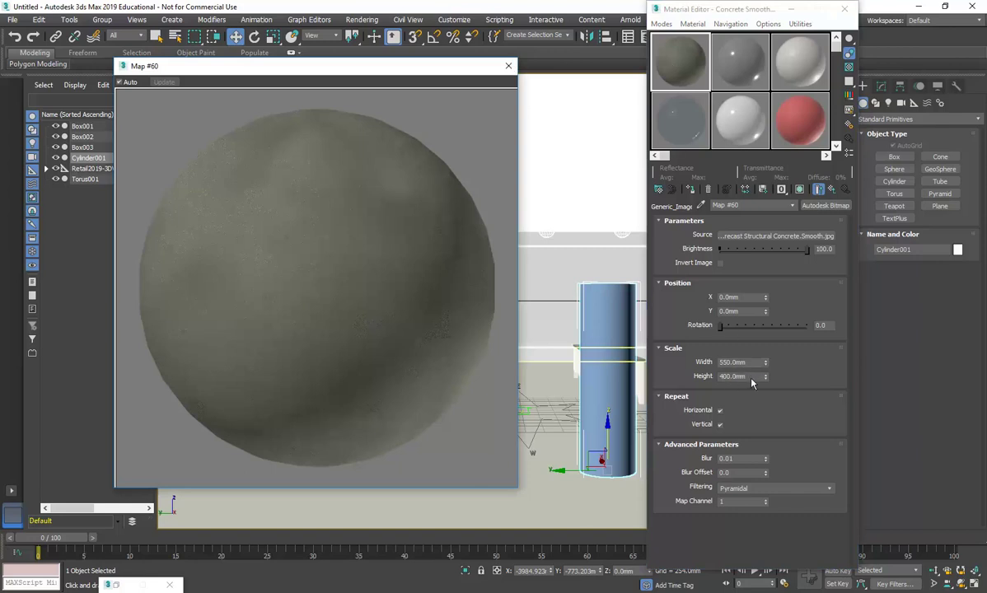
key(Escape)
double_click(677, 73)
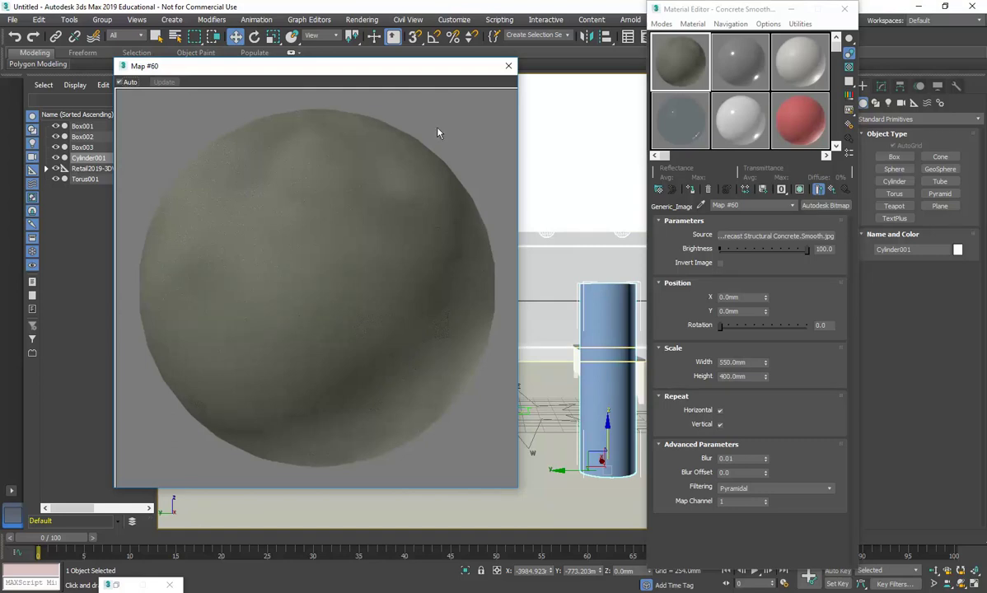
click(508, 68)
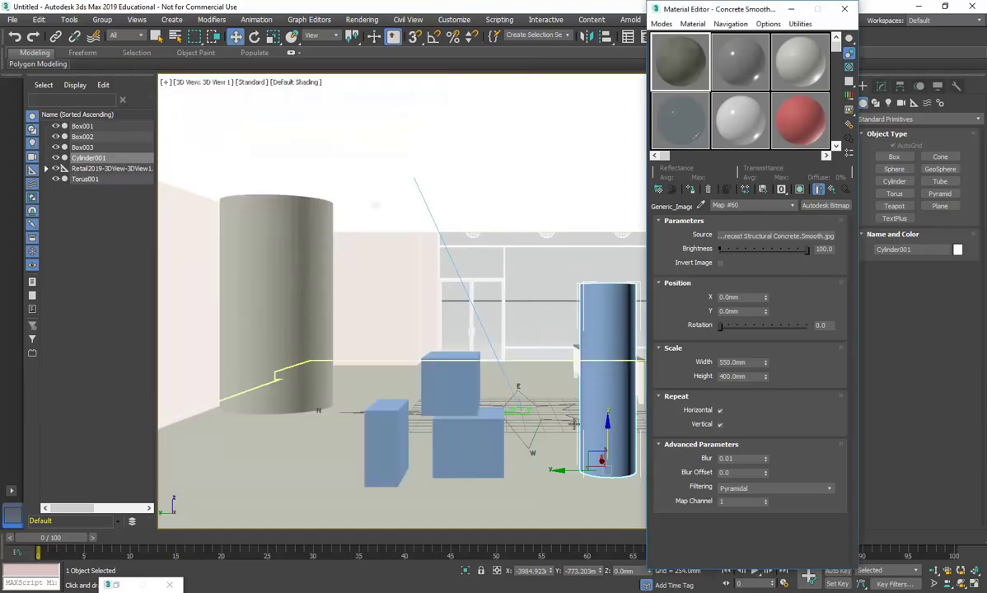
Step: Select the tall cylinder in front of the counter and assign the Smooth Precast Structural concrete material to it
click(467, 440)
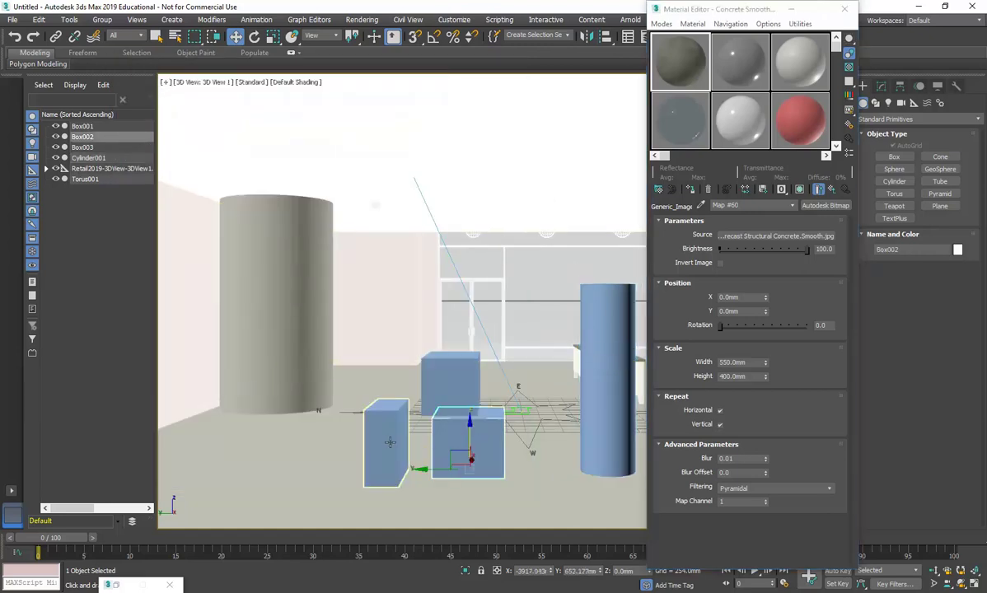
click(602, 399)
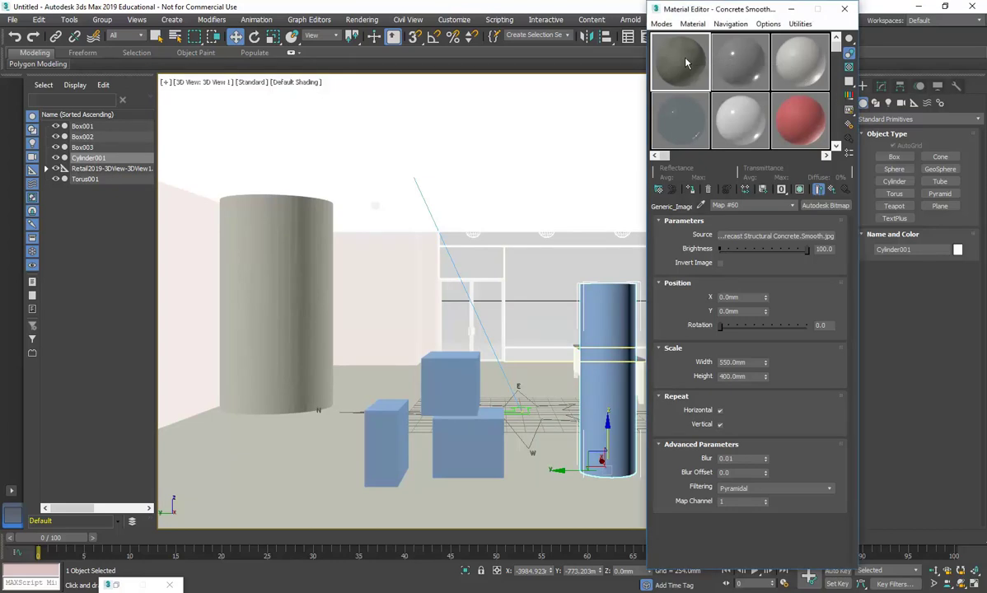
drag(634, 284, 605, 296)
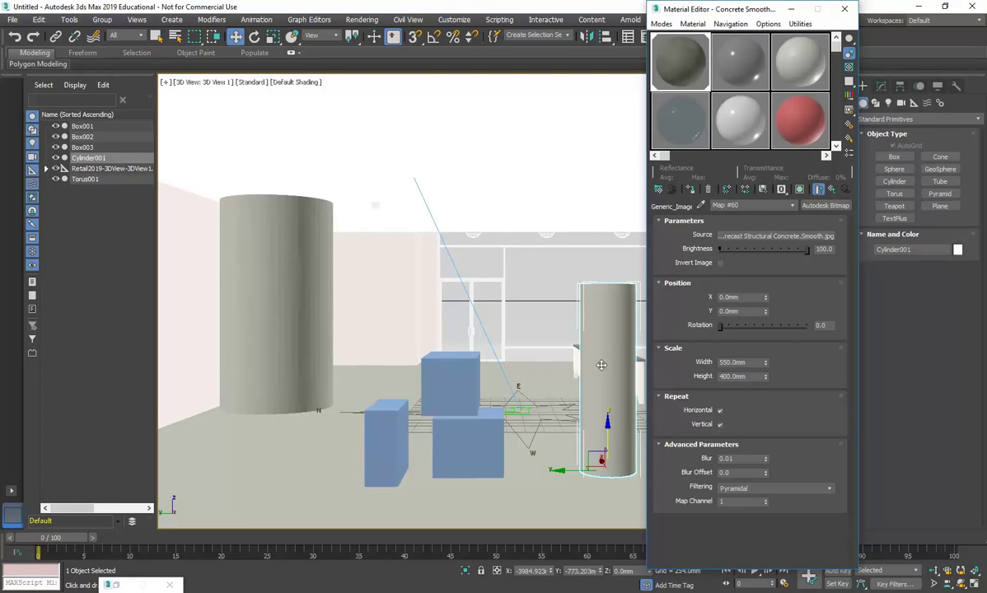
Step: Show the concrete map shaded on the cylinder in the viewport and compare it with the enlarged material sample
drag(692, 13, 177, 18)
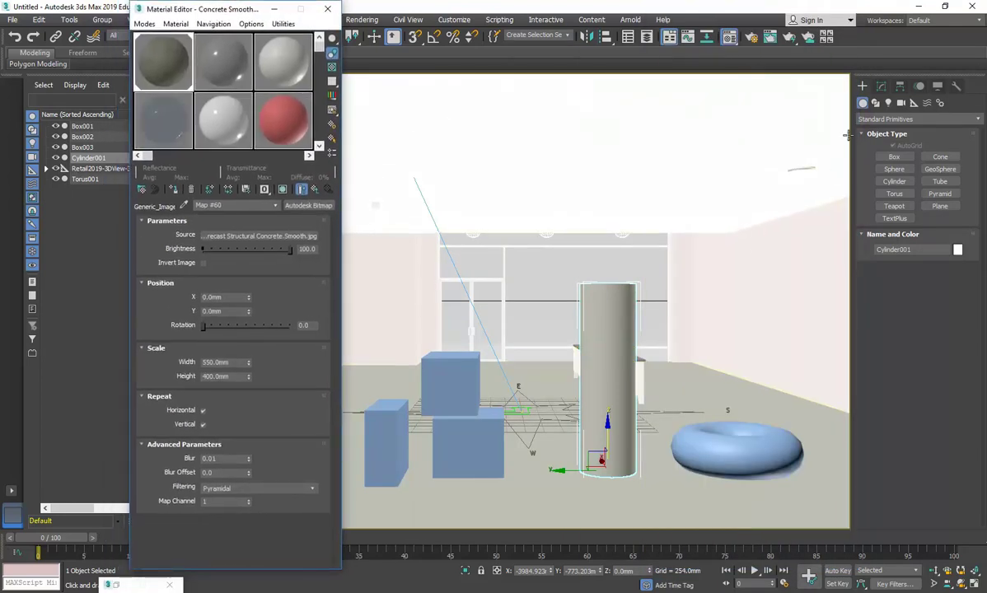
click(881, 87)
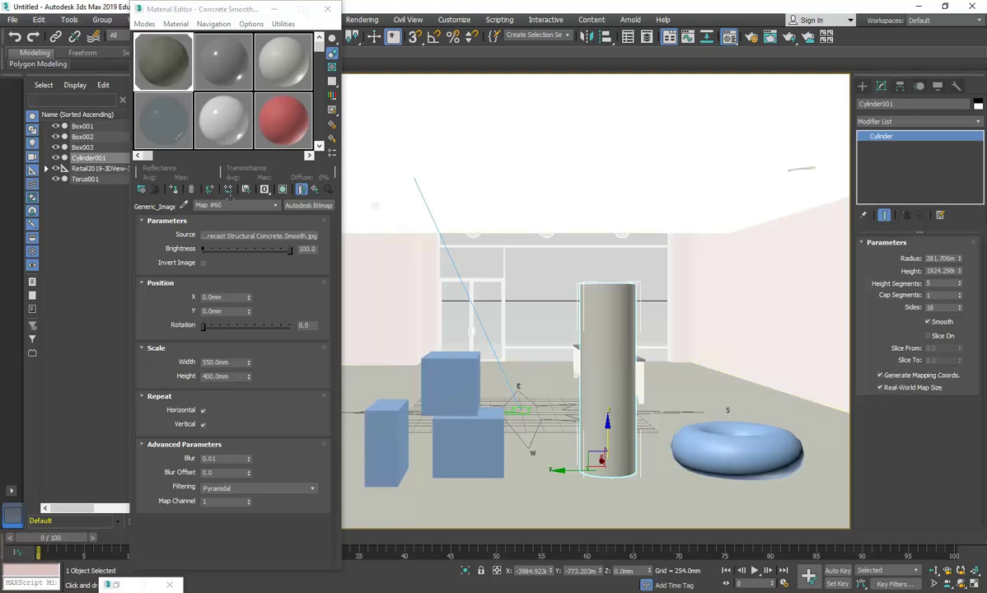
click(283, 190)
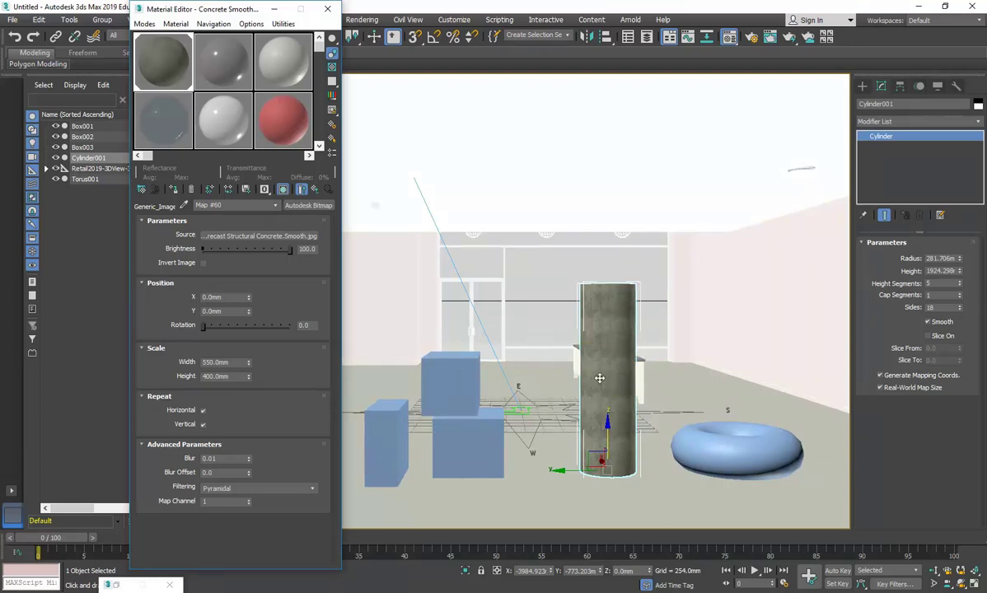
double_click(156, 54)
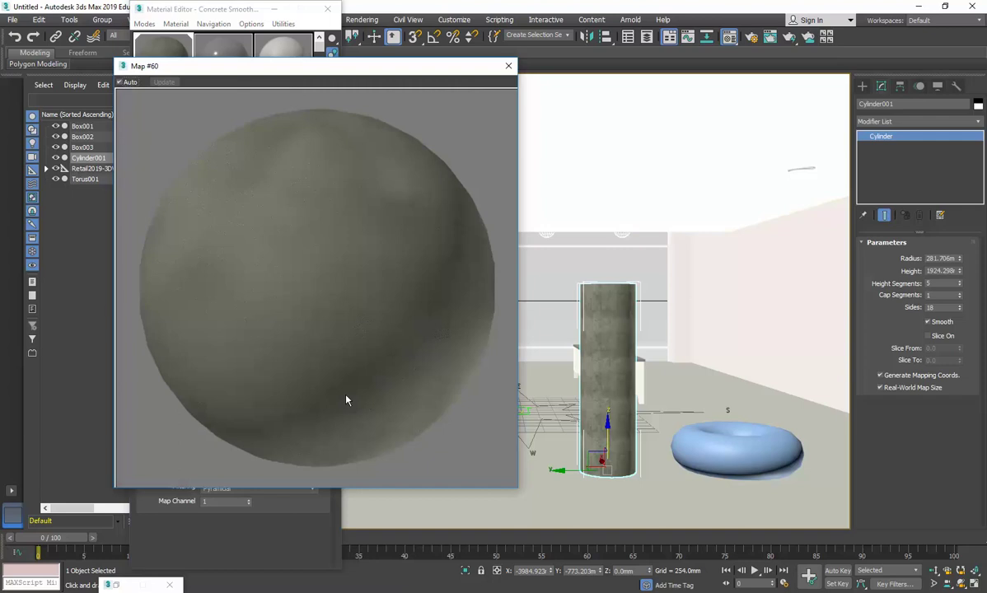
click(508, 66)
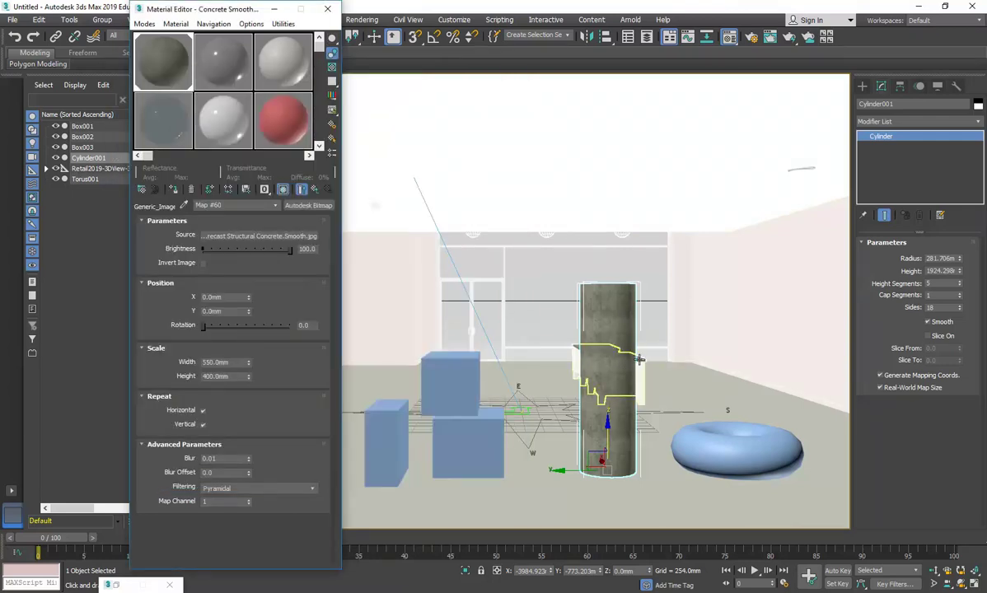
Step: Render 3D View 1 with the ART Renderer to check the concrete cylinder, and close the rendered frame
click(755, 37)
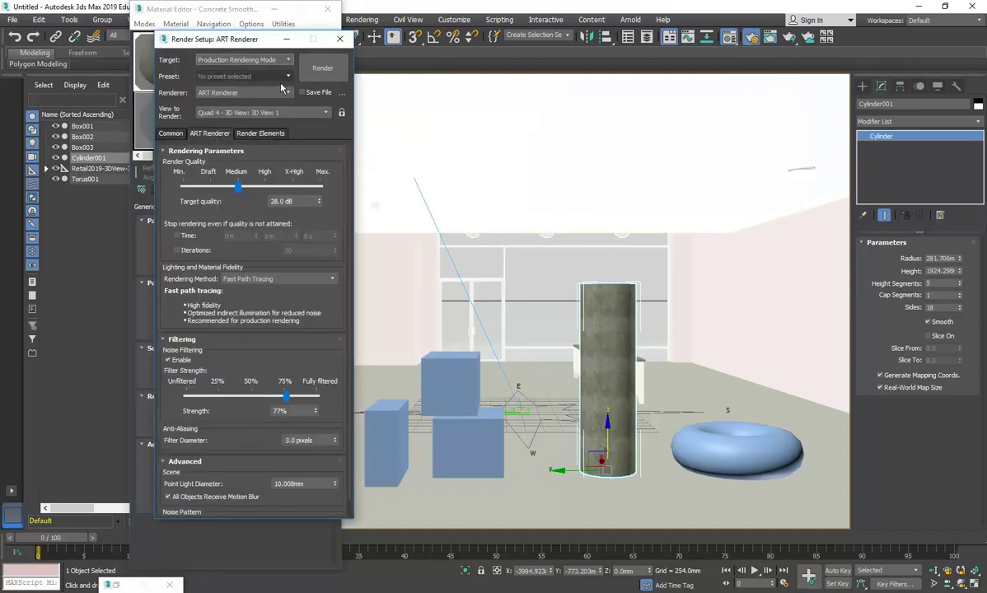
click(316, 70)
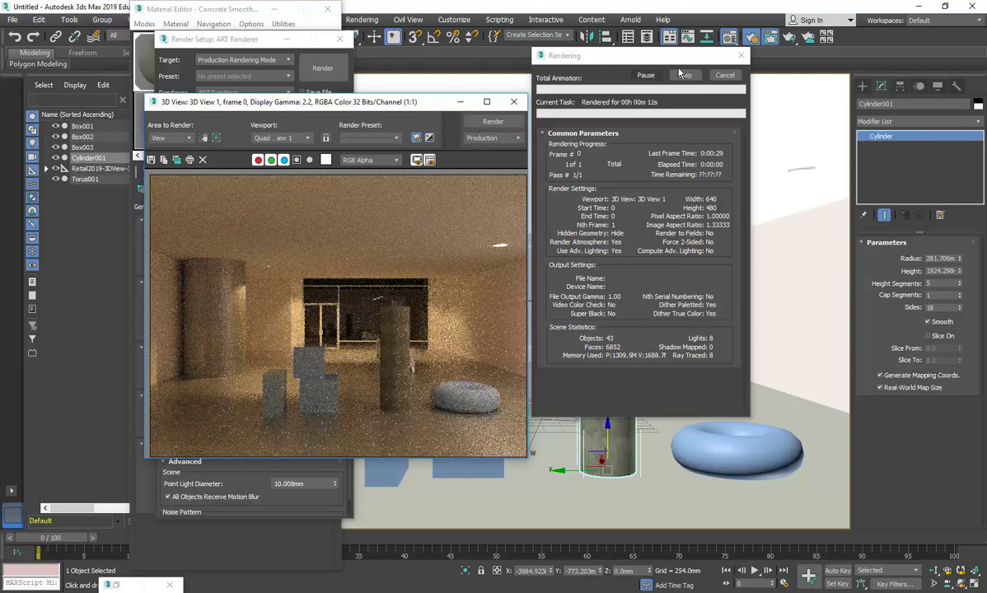
click(640, 66)
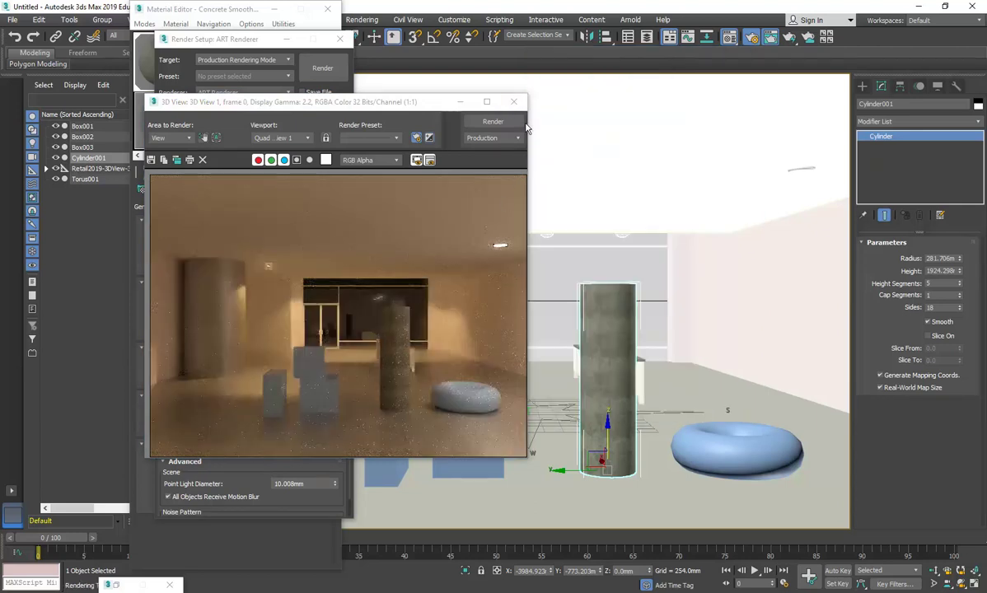
click(513, 101)
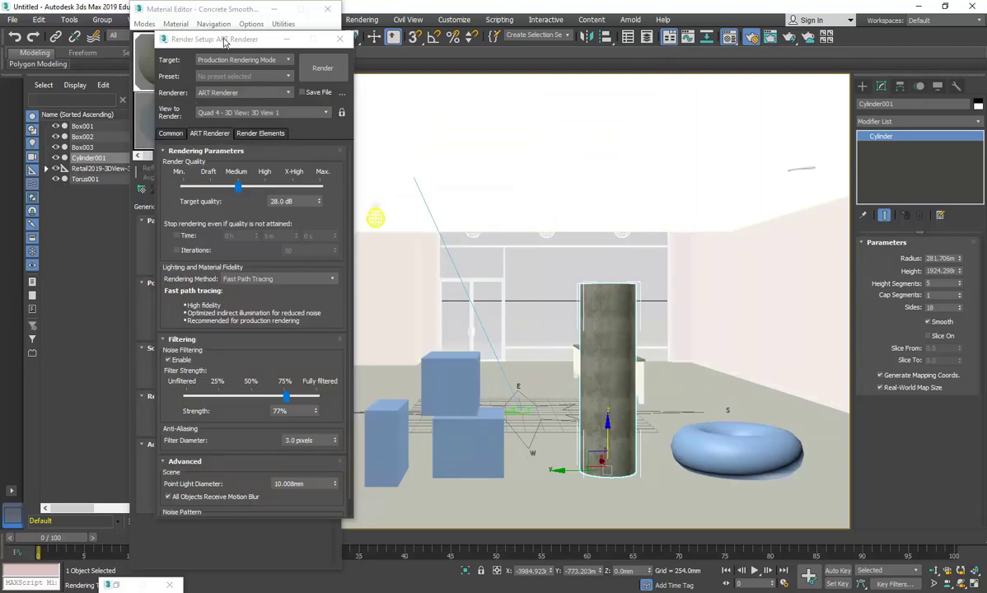
Step: Set the concrete image map's scale to 1550 mm wide and 1400 mm high
drag(215, 39, 569, 42)
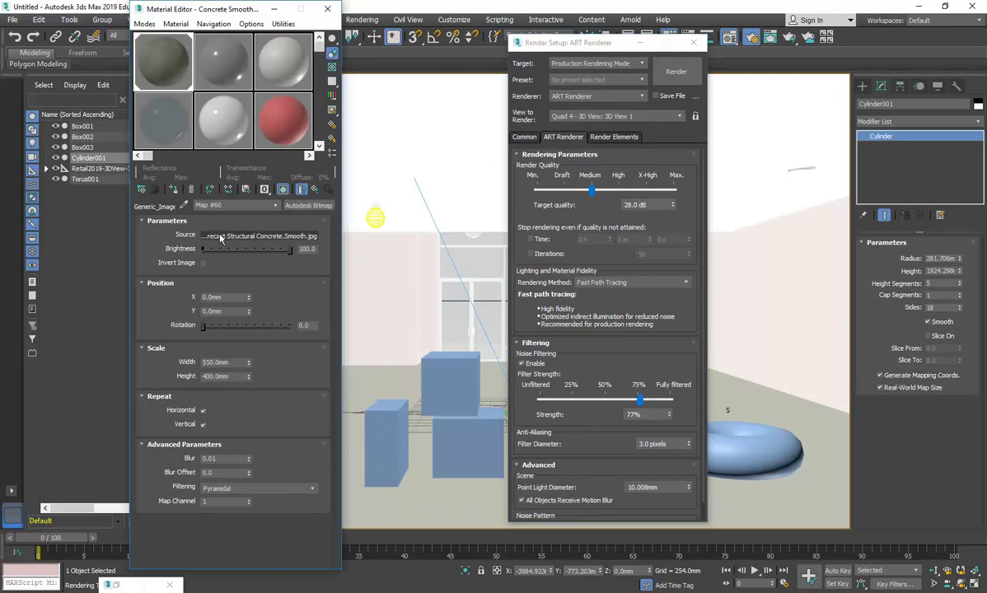
click(204, 362)
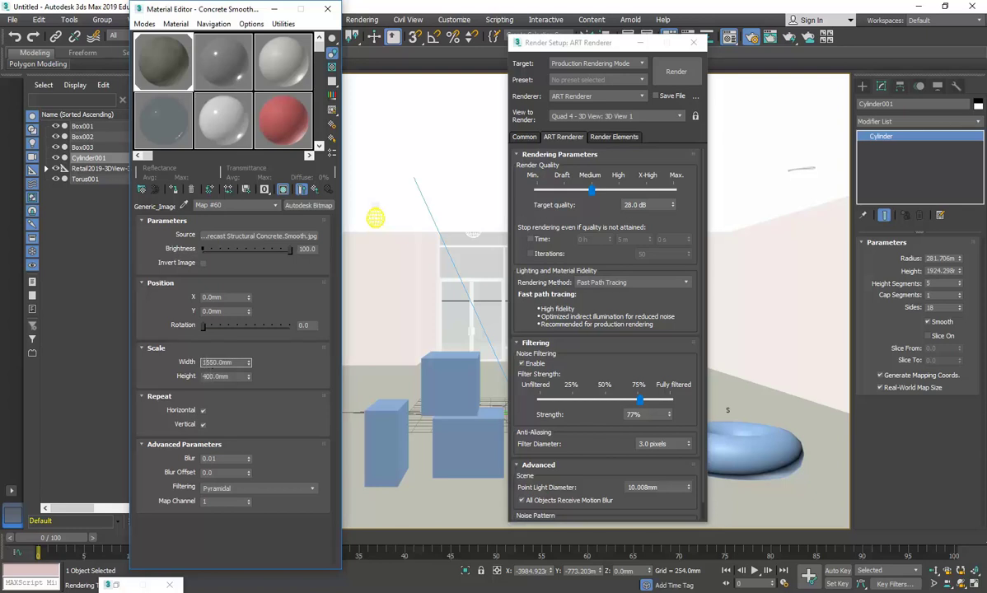
click(205, 377)
text(1)
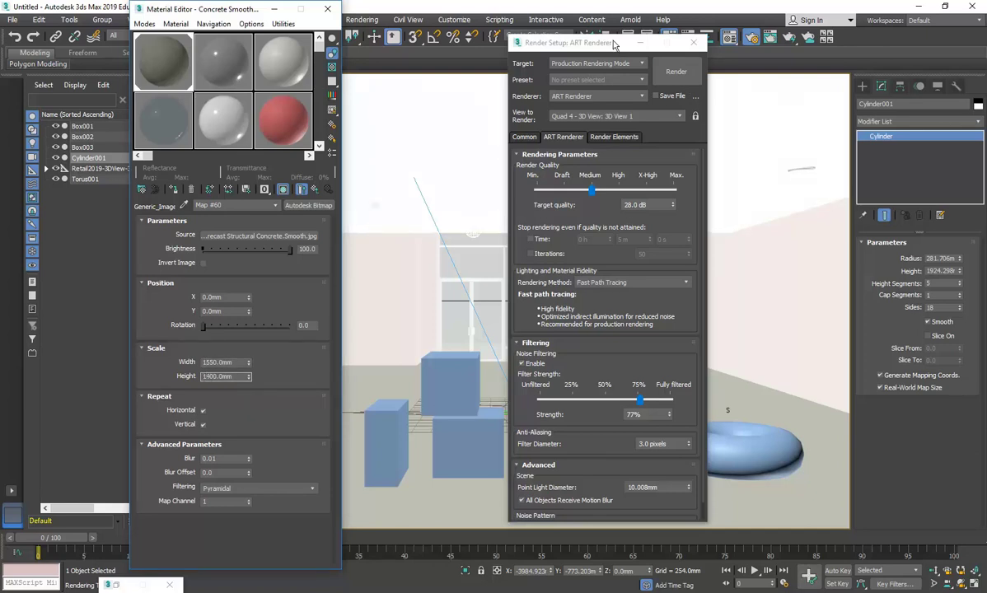
Step: Clear the view of the cylinder and fine-tune the concrete image map's width to 1594.45 mm
drag(612, 47, 454, 53)
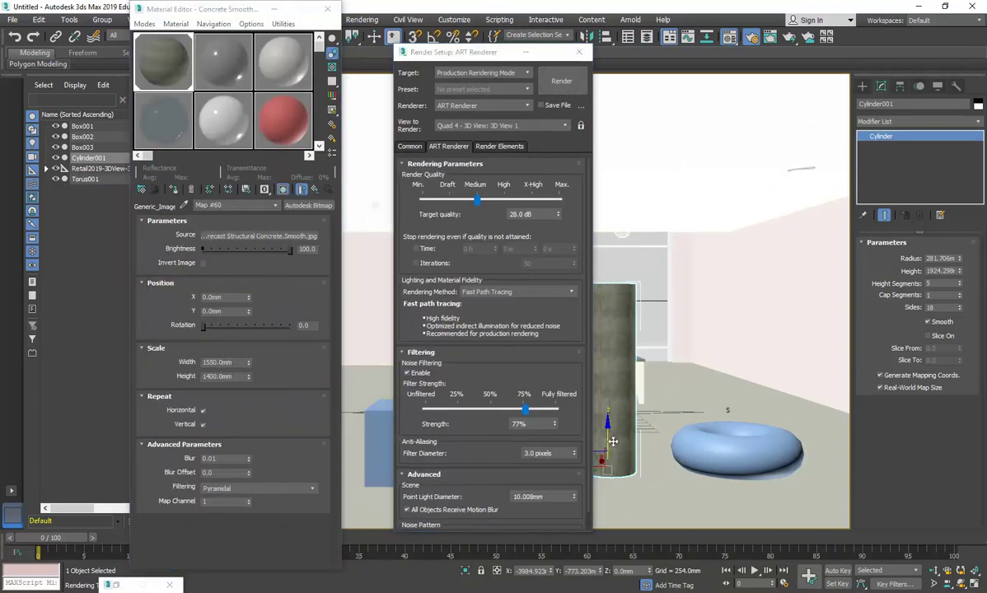
drag(461, 58, 433, 50)
drag(248, 363, 268, 358)
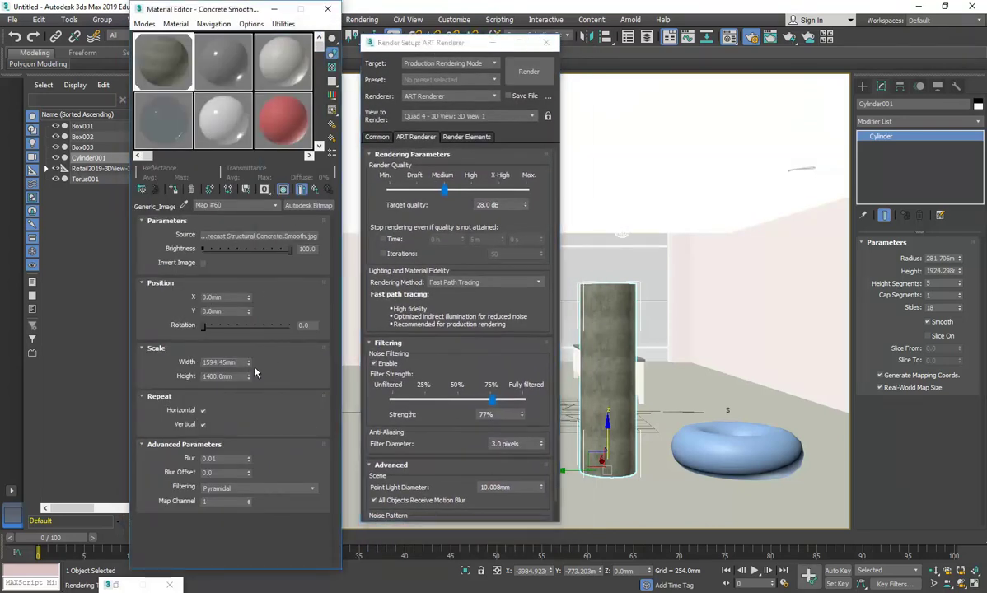
double_click(225, 362)
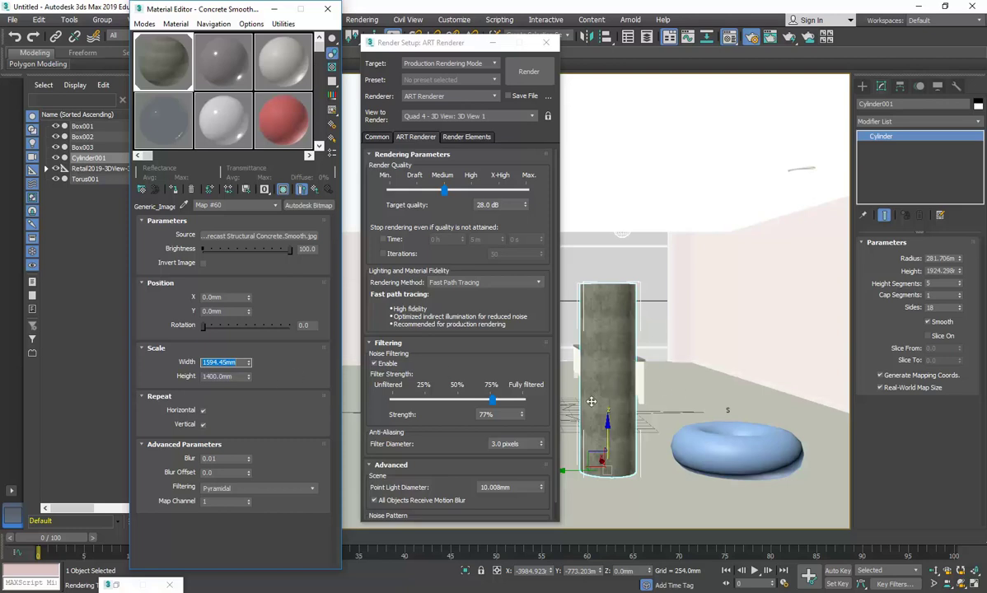
Step: Add a UVW Map modifier to the cylinder with Cylindrical mapping and Real-World Map Size turned off
drag(445, 42, 452, 23)
click(977, 125)
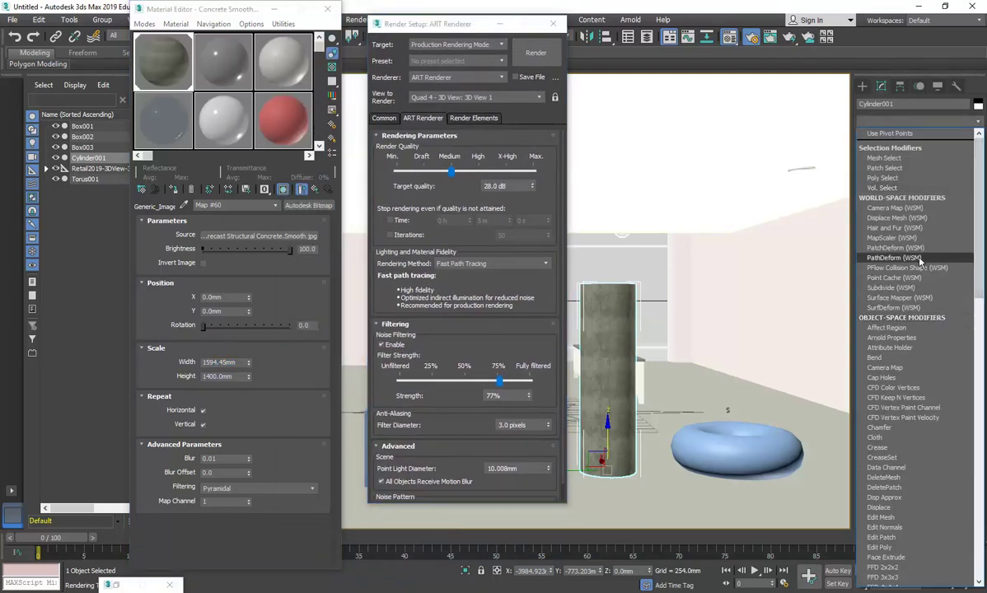
drag(979, 211, 980, 493)
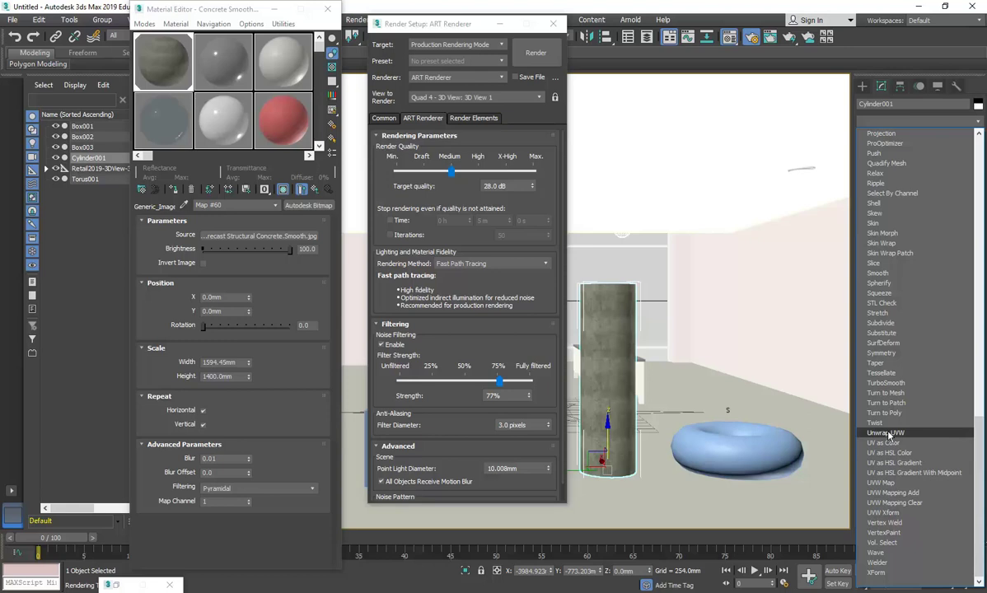
click(880, 482)
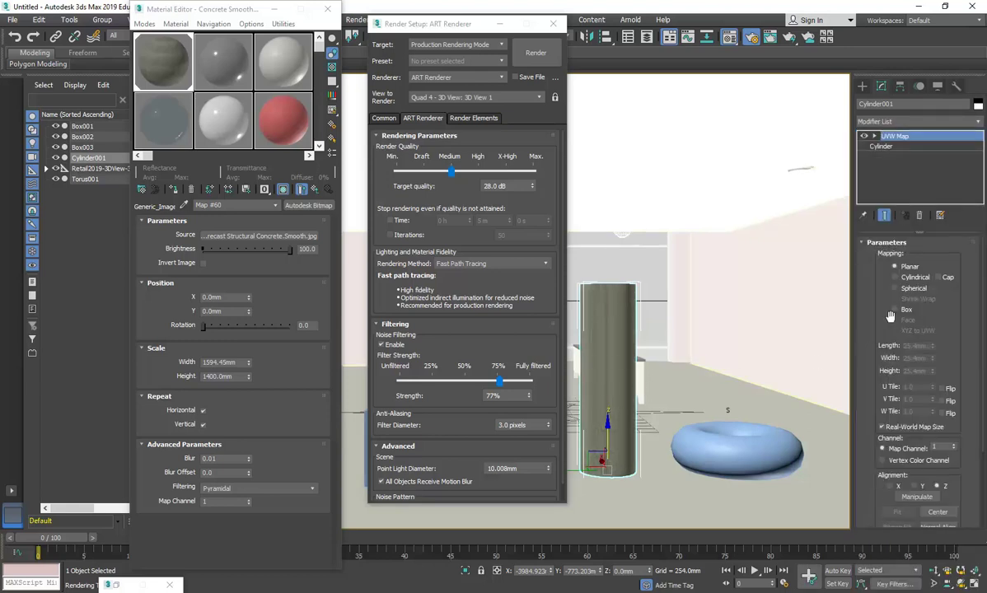
click(901, 278)
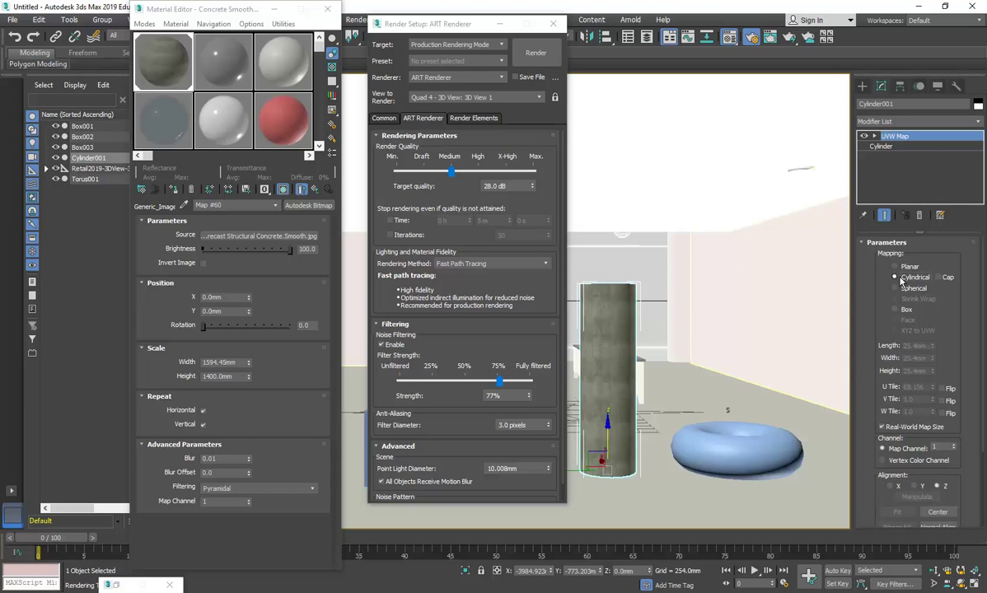
click(881, 427)
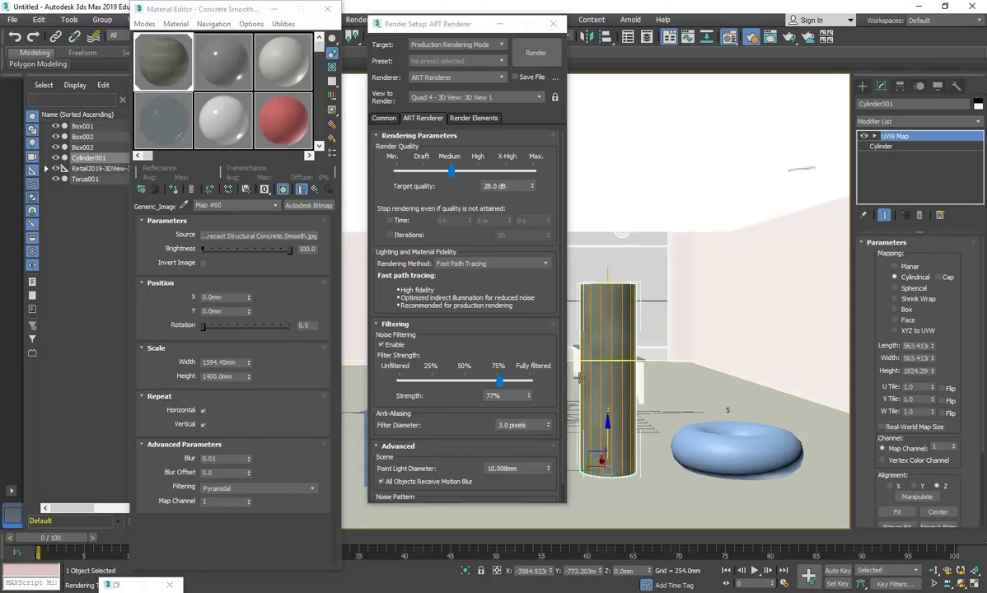
Step: Try adjusting the length of the cylinder's UVW mapping, deselecting and reselecting it to check the texture
mouse_move(879, 399)
mouse_down()
mouse_move(875, 358)
mouse_move(874, 380)
mouse_up()
click(912, 346)
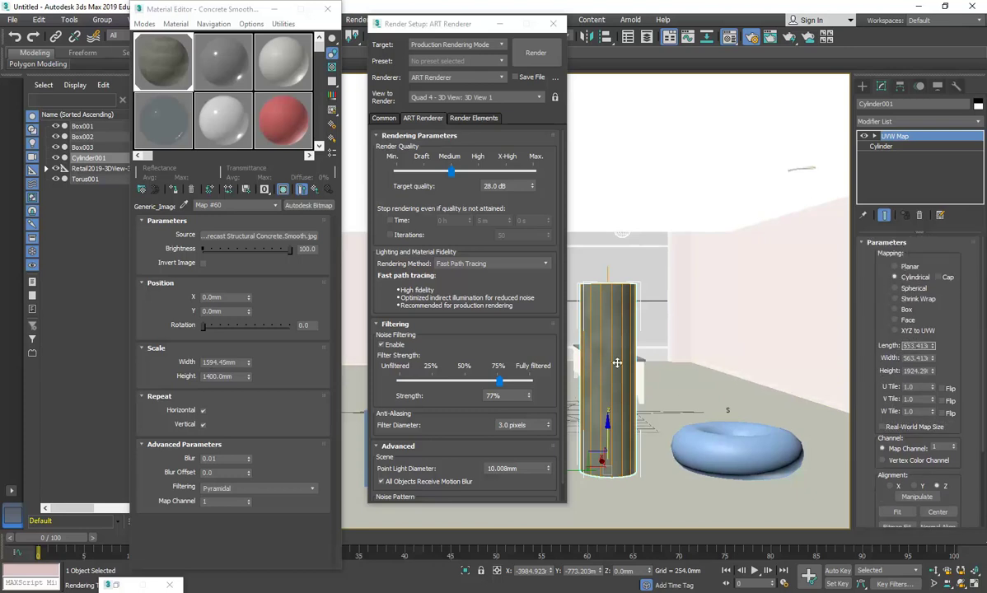
click(759, 304)
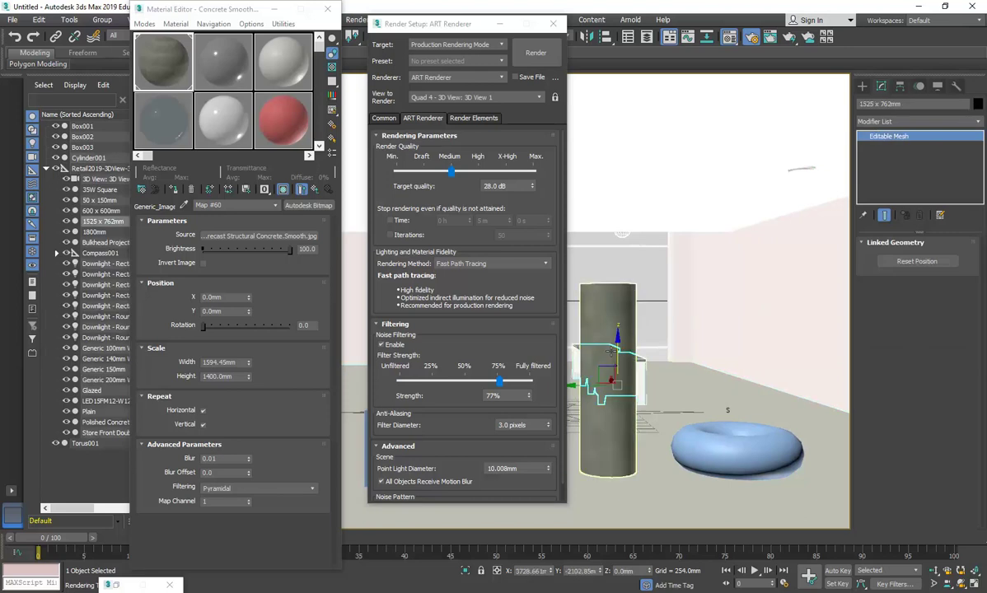
click(575, 325)
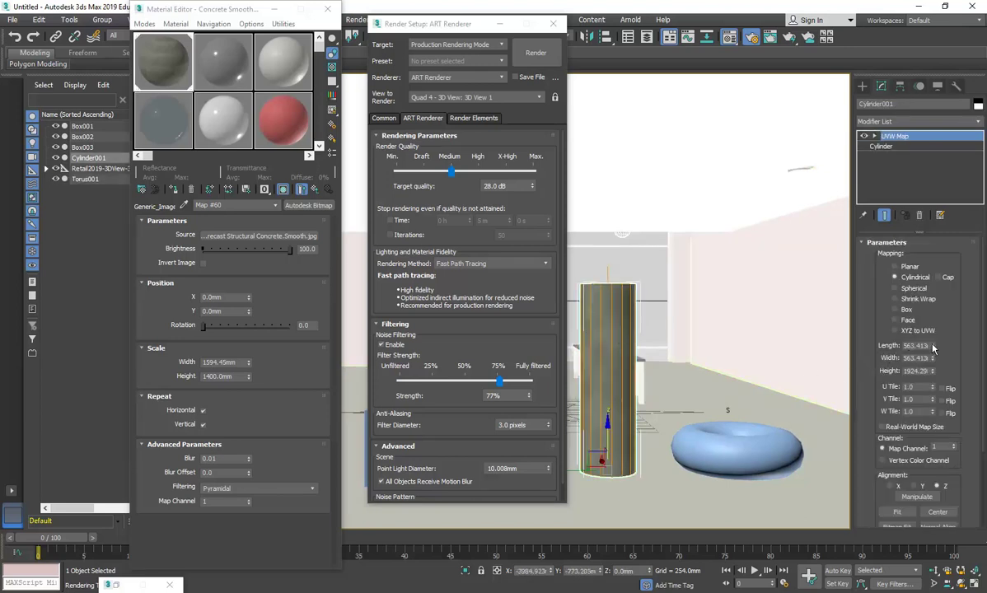
drag(932, 346, 936, 399)
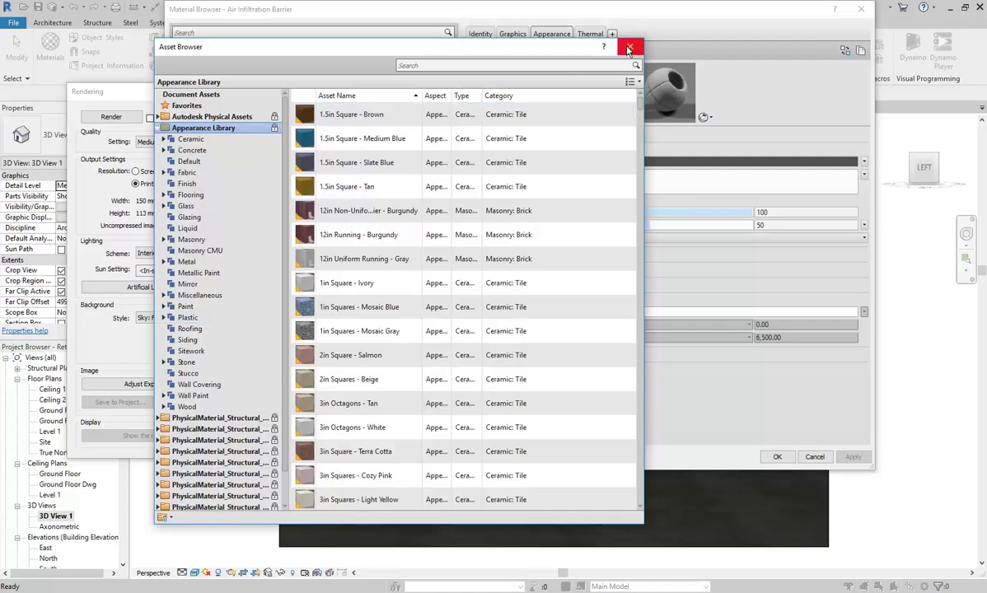
Step: In Revit, close the Asset Browser and Rendering dialogs and open the Concrete, Polished material's image in the Texture Editor to examine its transforms
click(634, 44)
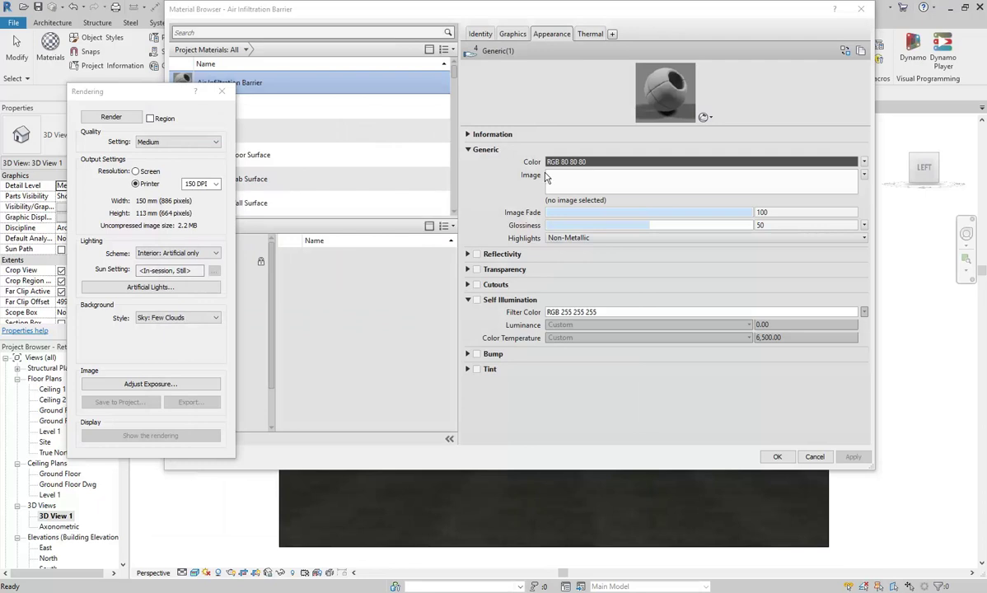
click(222, 90)
click(220, 159)
scroll(219, 159, down, 5)
scroll(214, 140, up, 1)
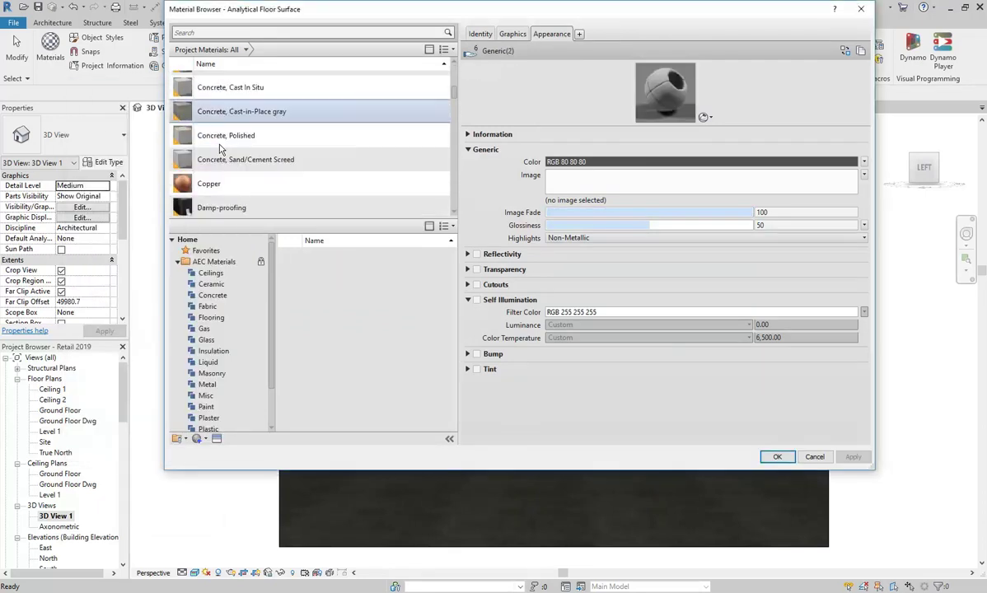
click(212, 138)
click(568, 183)
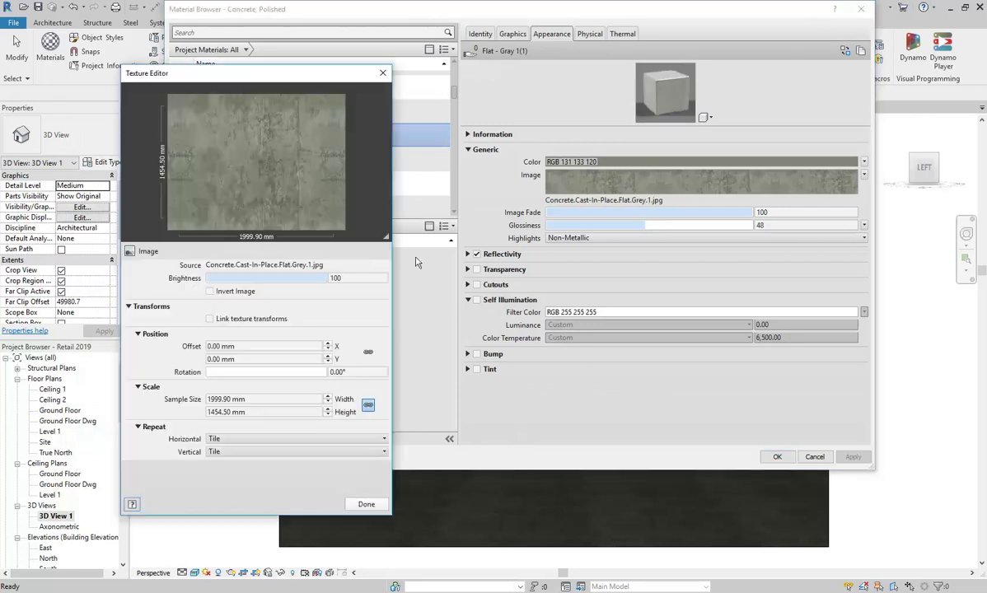
click(257, 346)
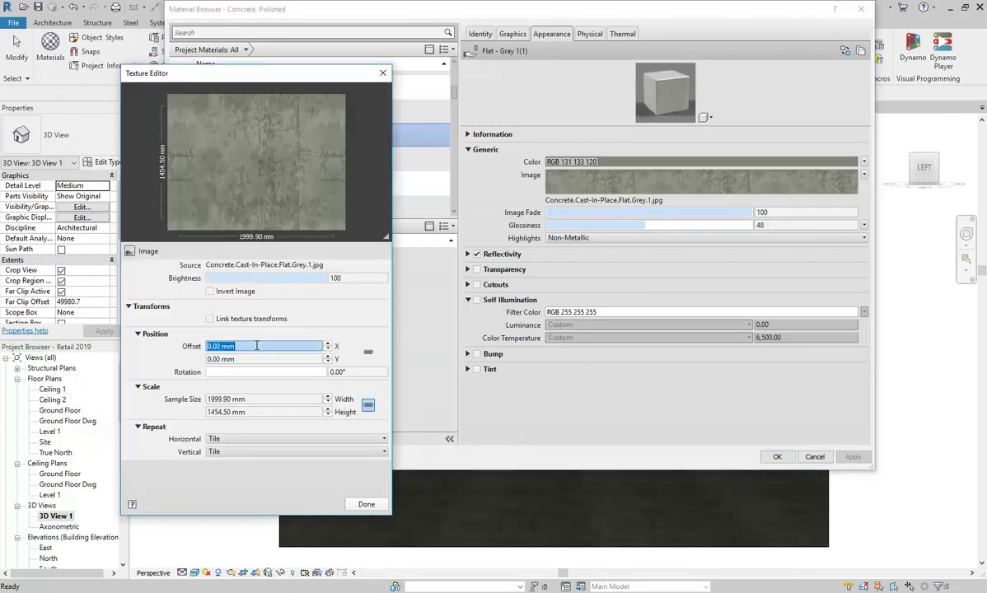
Step: Examine the concrete image's offset, sample size and horizontal and vertical repeat options, and close the Texture Editor
click(254, 359)
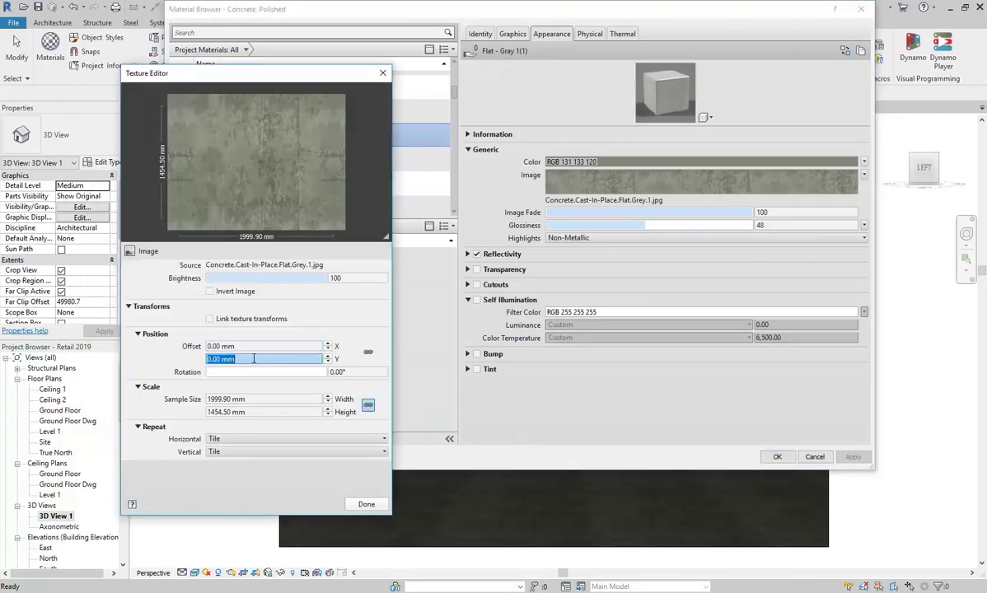
click(260, 400)
click(264, 412)
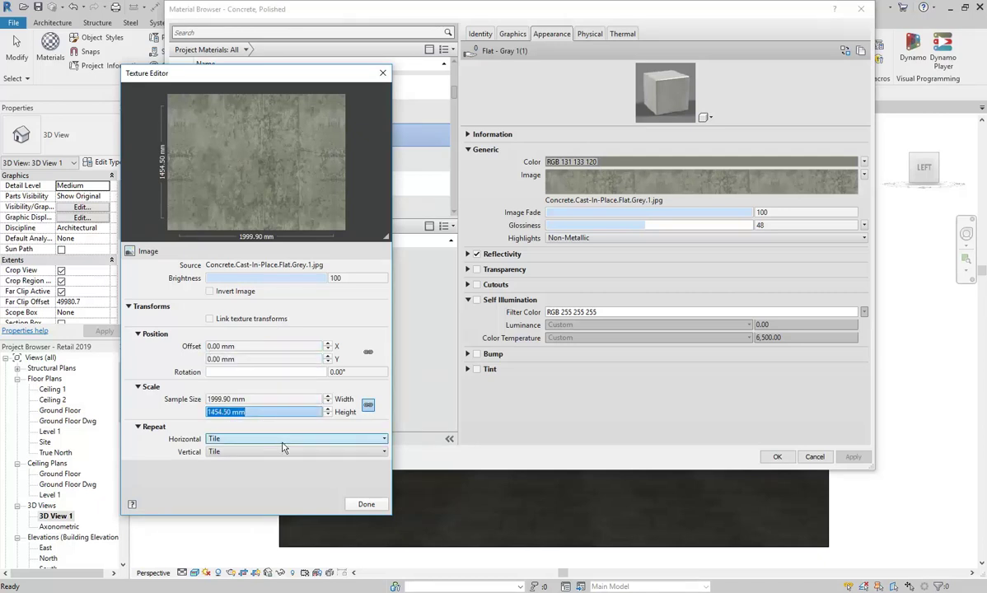
click(321, 439)
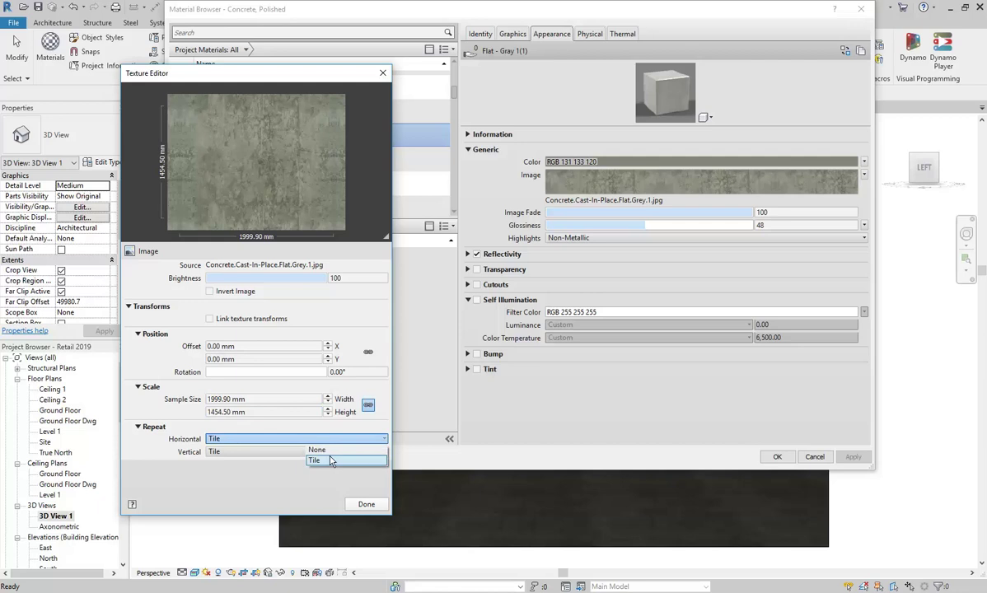
click(241, 473)
click(259, 453)
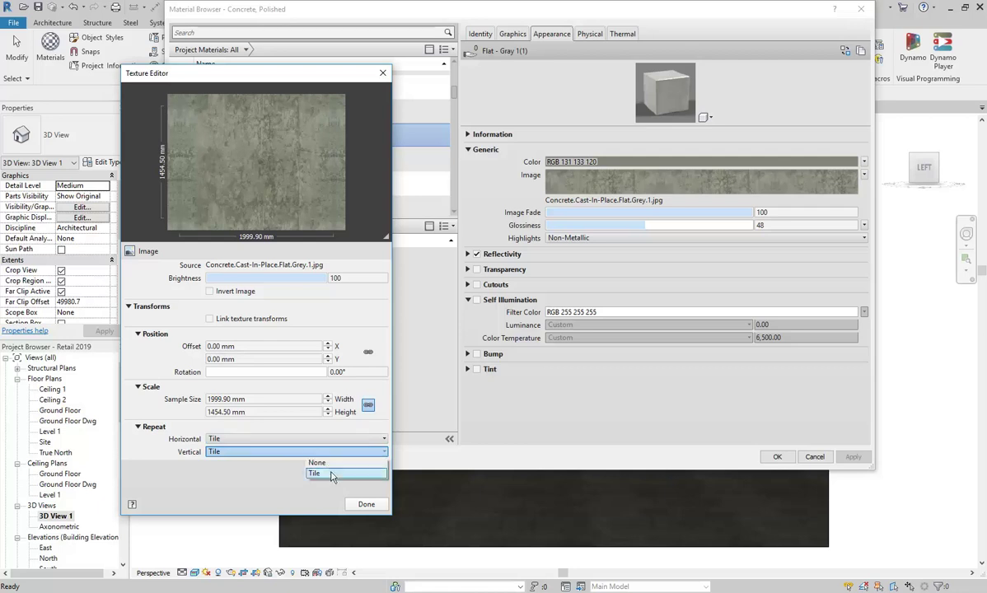
click(290, 489)
click(320, 451)
click(319, 475)
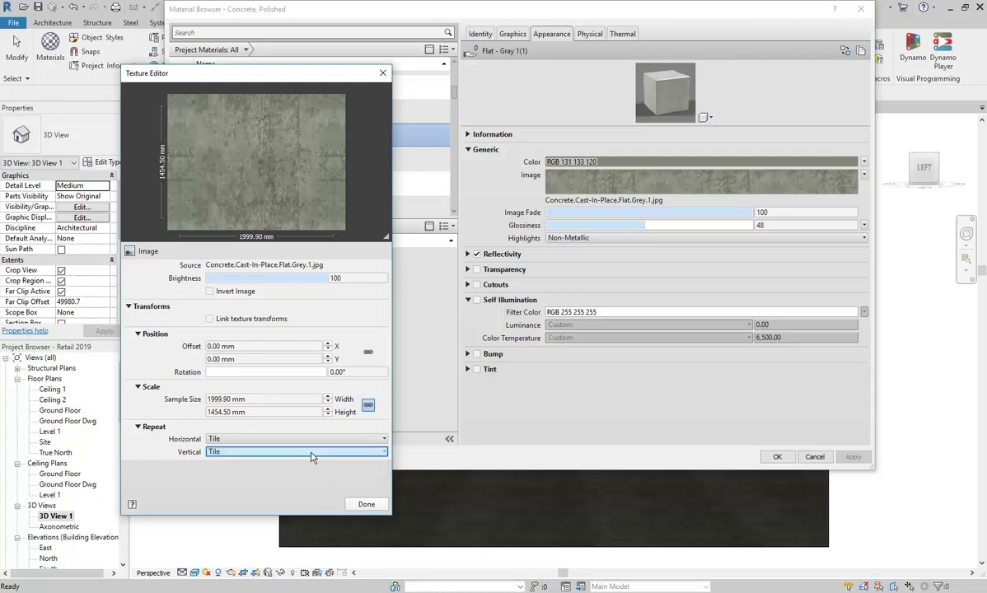
click(362, 505)
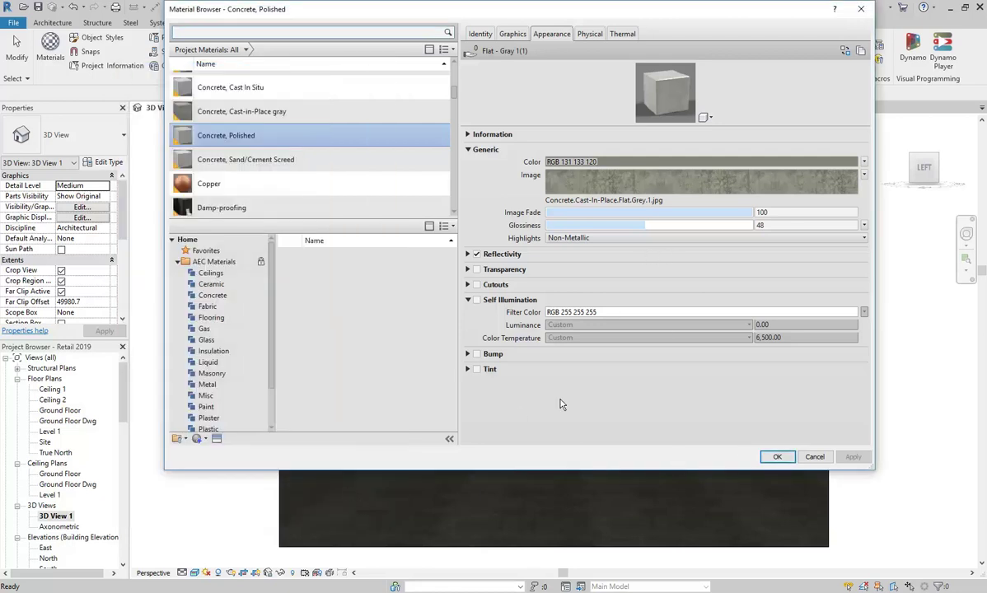
Step: Reopen the Concrete, Polished image to review its X and Y offsets and sample width and height, and finish the texture review
click(620, 184)
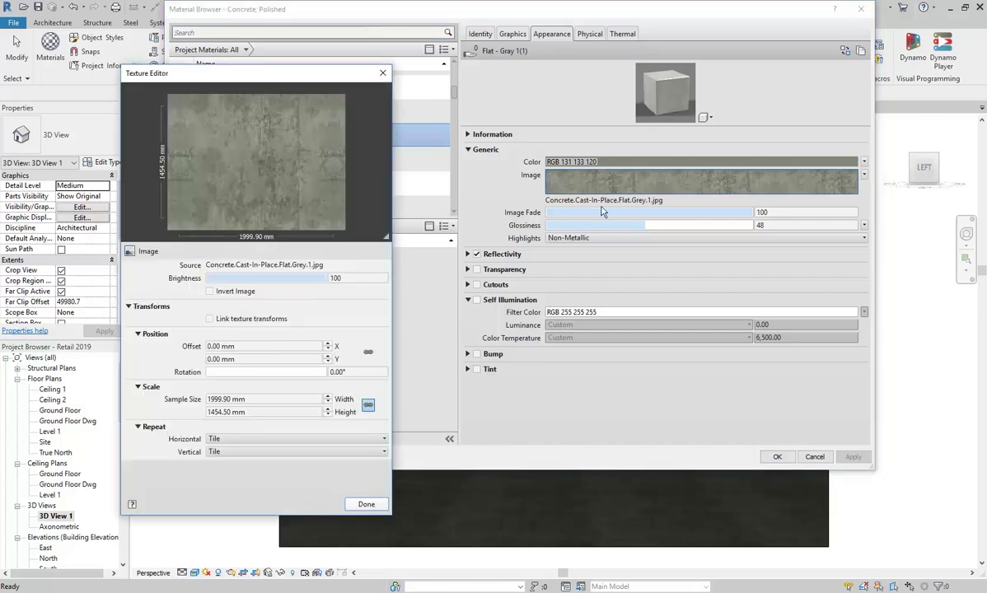
click(260, 346)
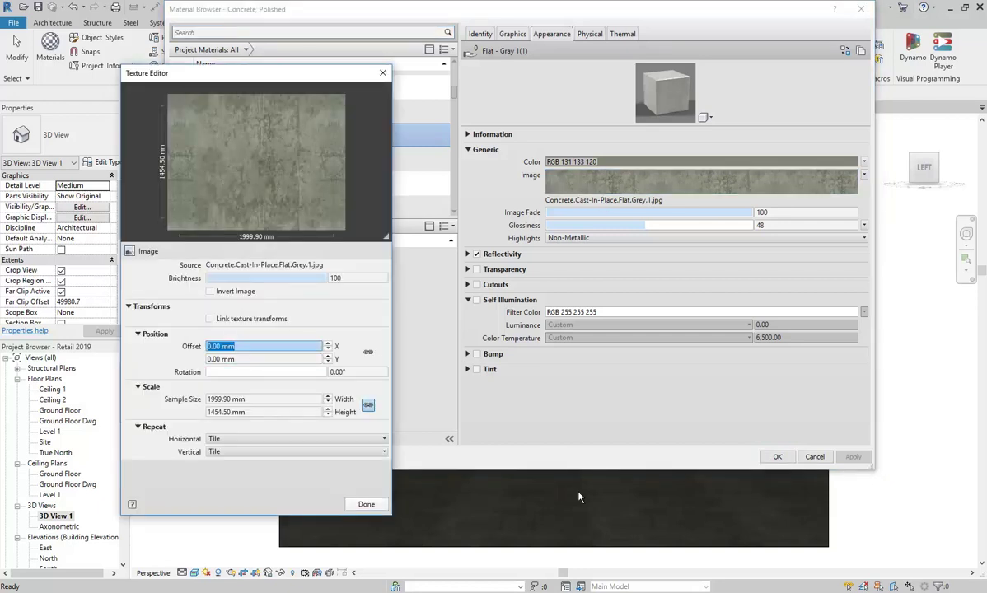
click(249, 360)
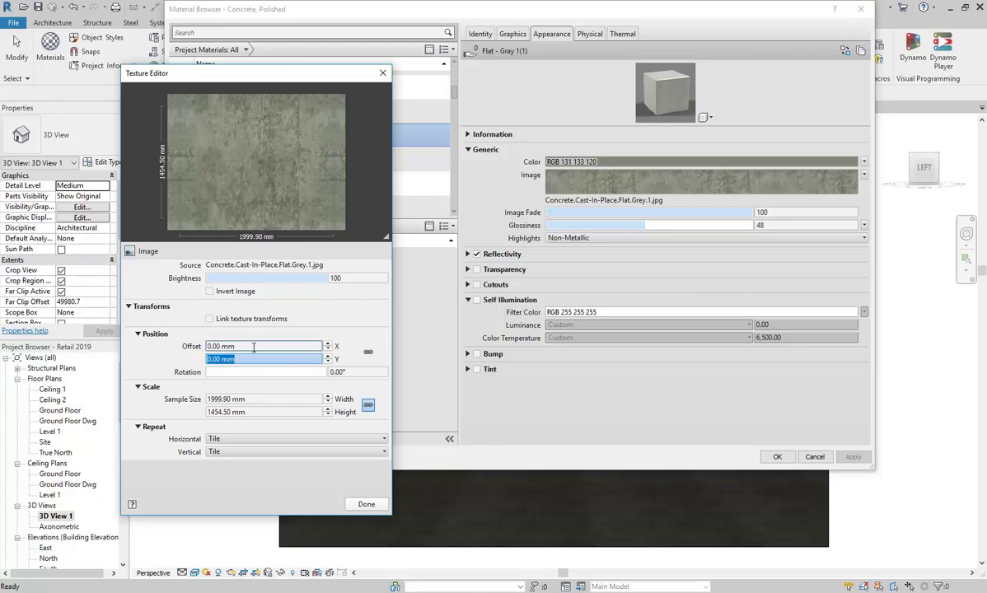
click(253, 347)
click(261, 400)
click(265, 412)
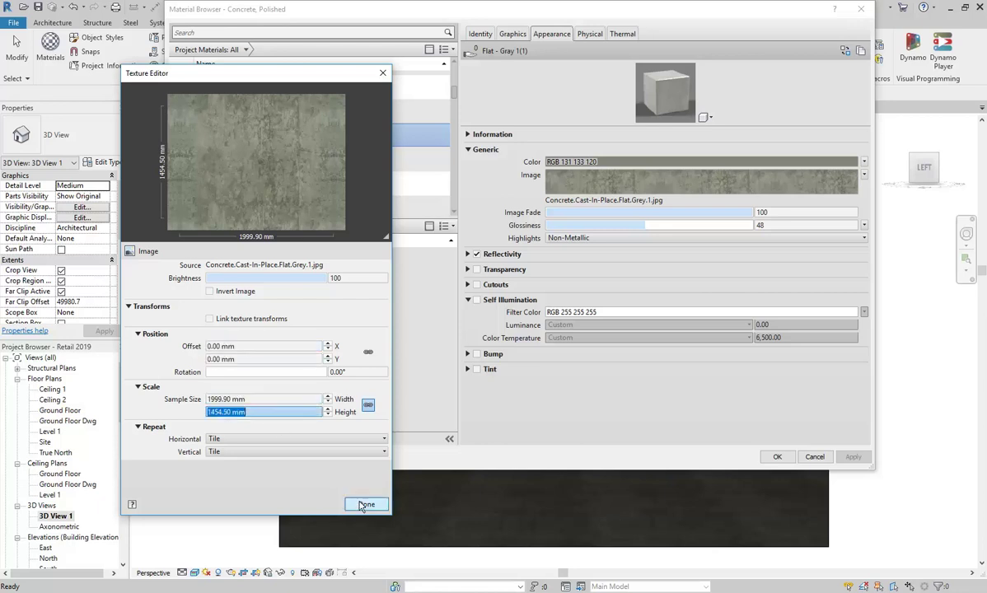
click(363, 505)
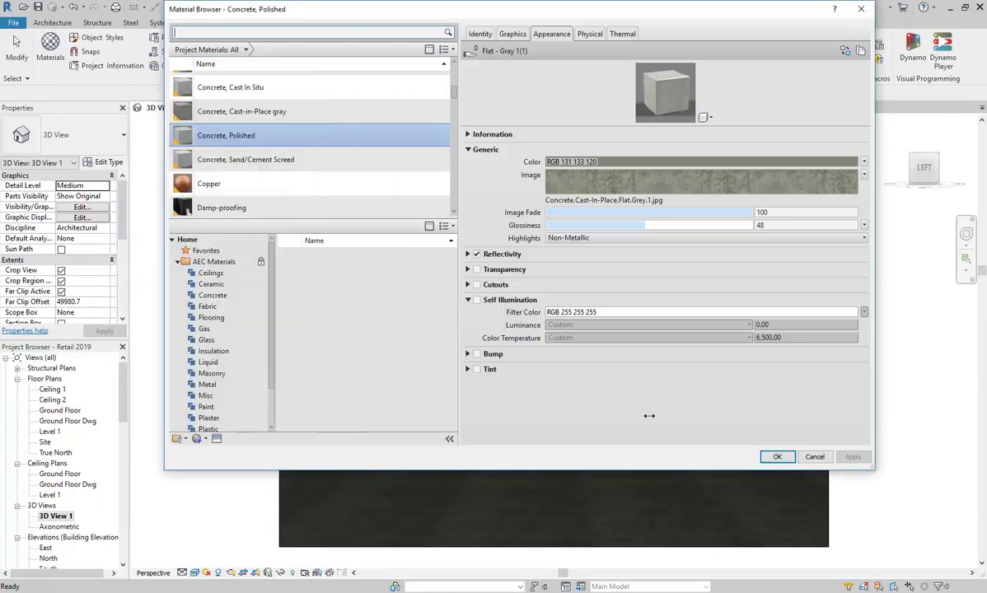
Step: Accept the Material Browser, switch back to 3ds Max, and close the Render Setup and Material Editor windows
click(777, 456)
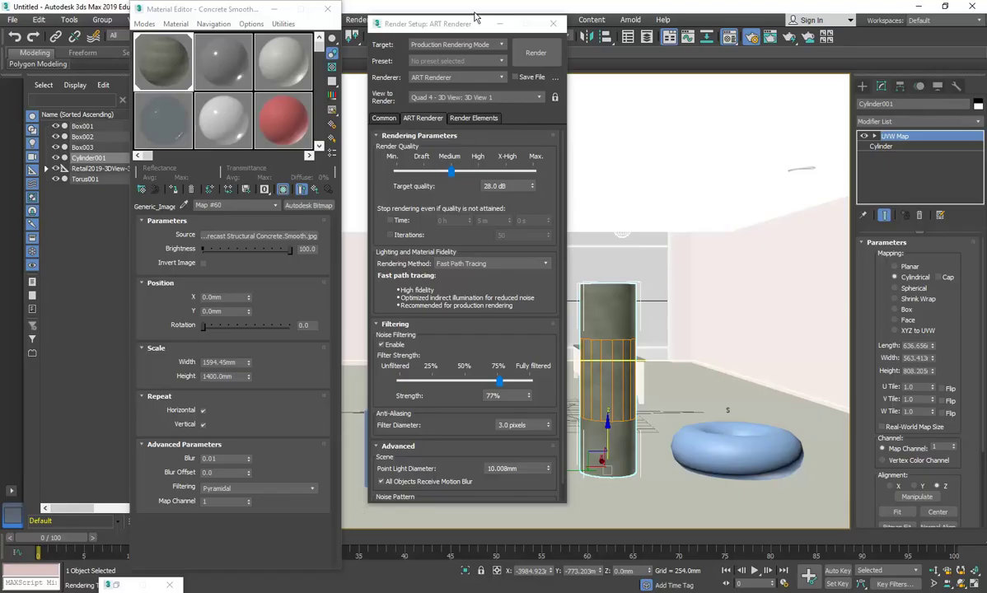
click(552, 23)
click(327, 12)
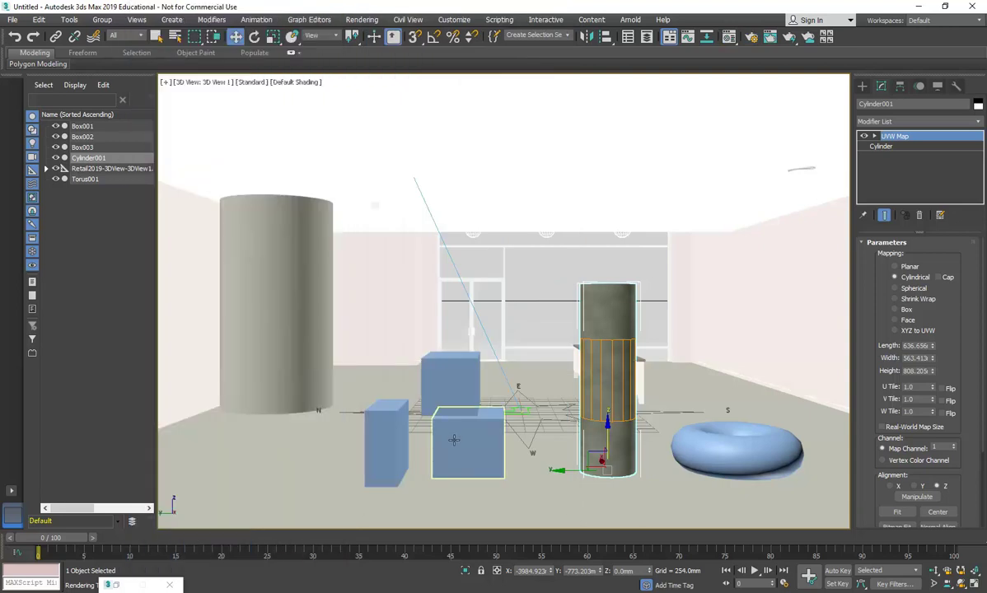
Step: Enlarge Box001 to about 837 mm long and 864 mm wide, and move it along Y to about 1789 mm, away from the other boxes
click(456, 441)
click(382, 446)
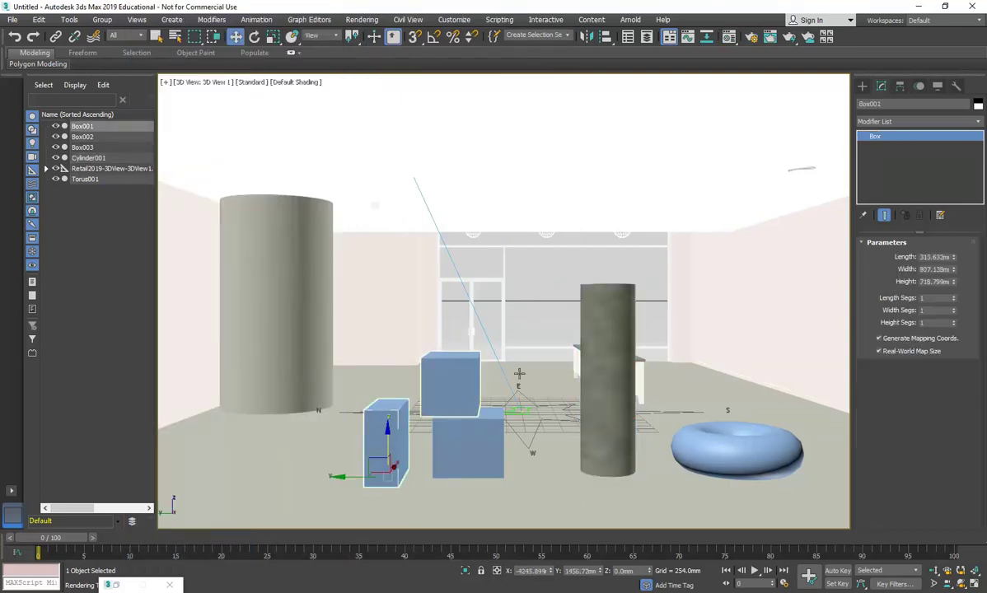
click(728, 38)
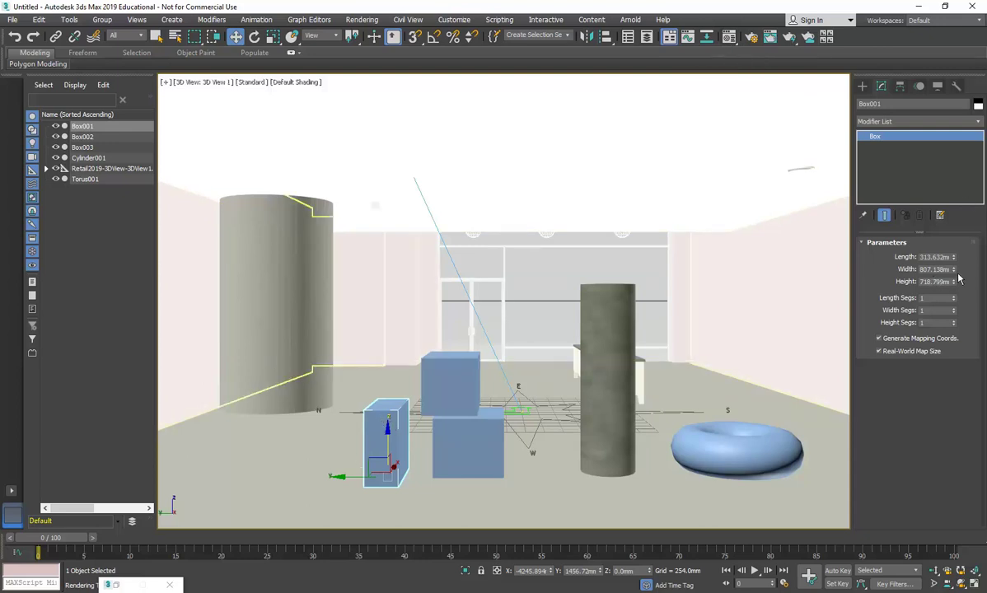
drag(954, 271, 951, 252)
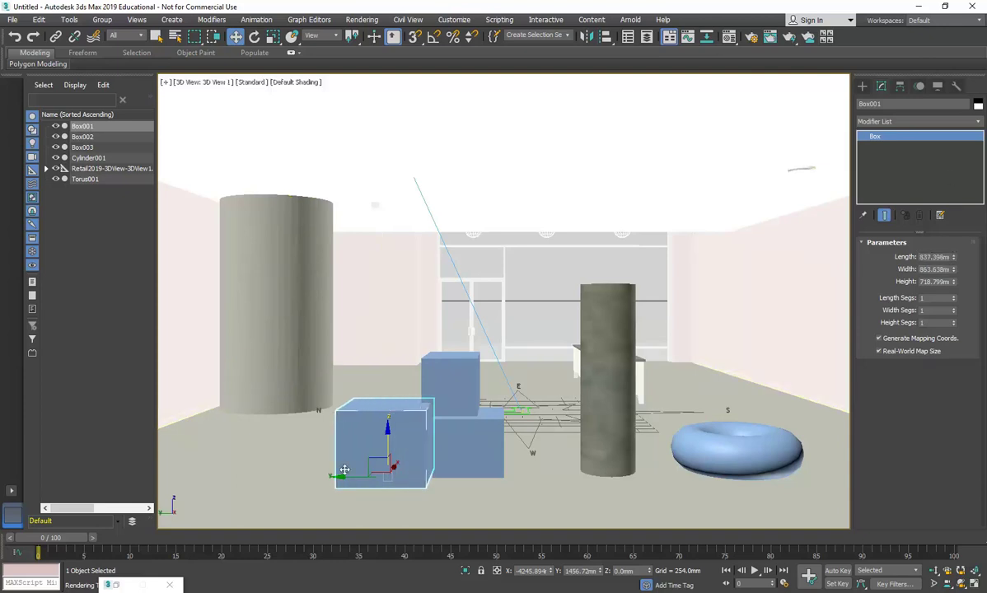
drag(342, 476, 307, 475)
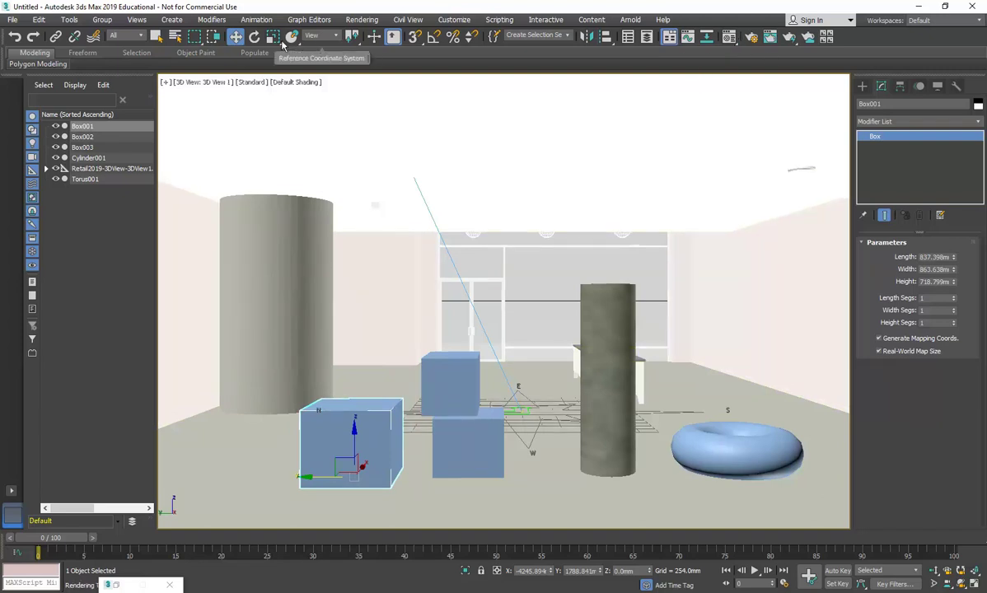
Step: Open the Material Editor with the enlarged box selected
click(687, 37)
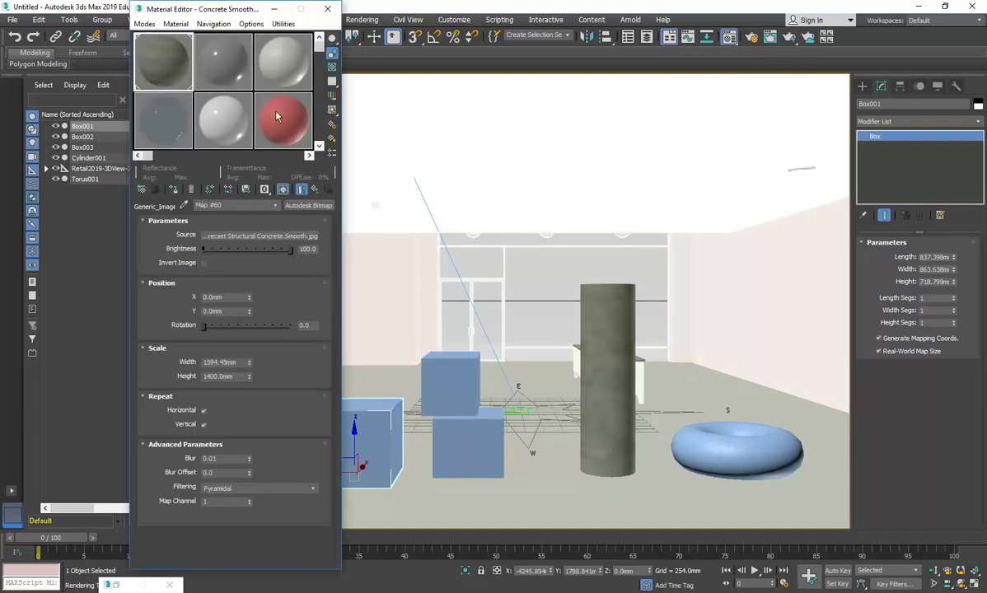
Step: Assign the 02 - Default physical material to the selected box, Box001
click(203, 53)
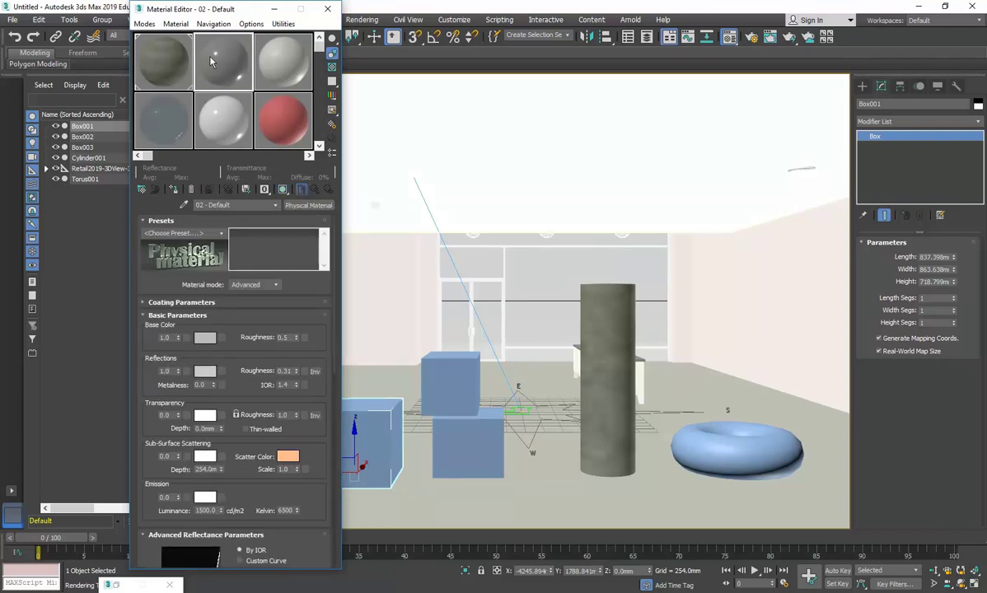
drag(200, 11, 752, 4)
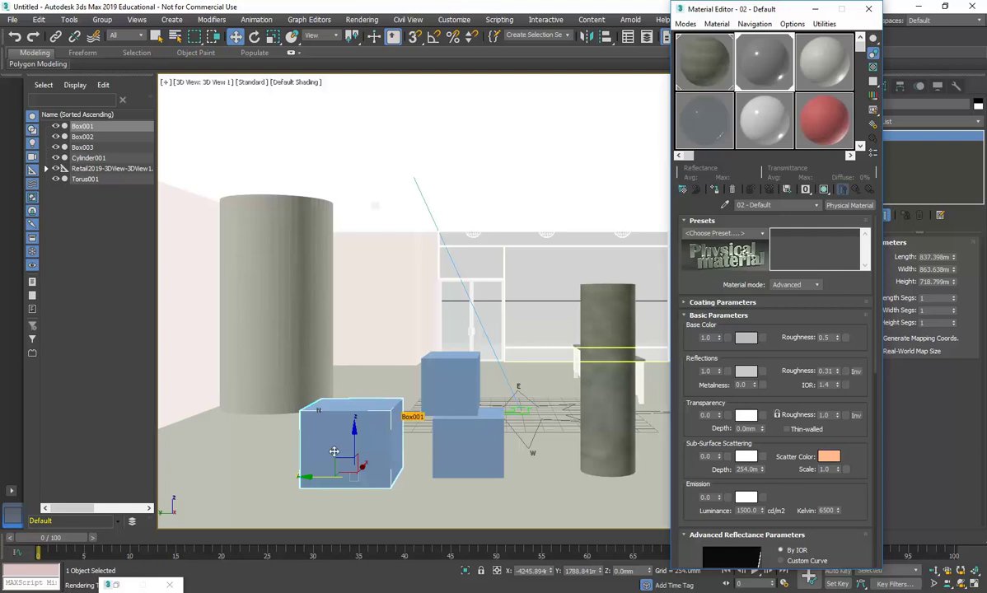
drag(354, 471, 368, 446)
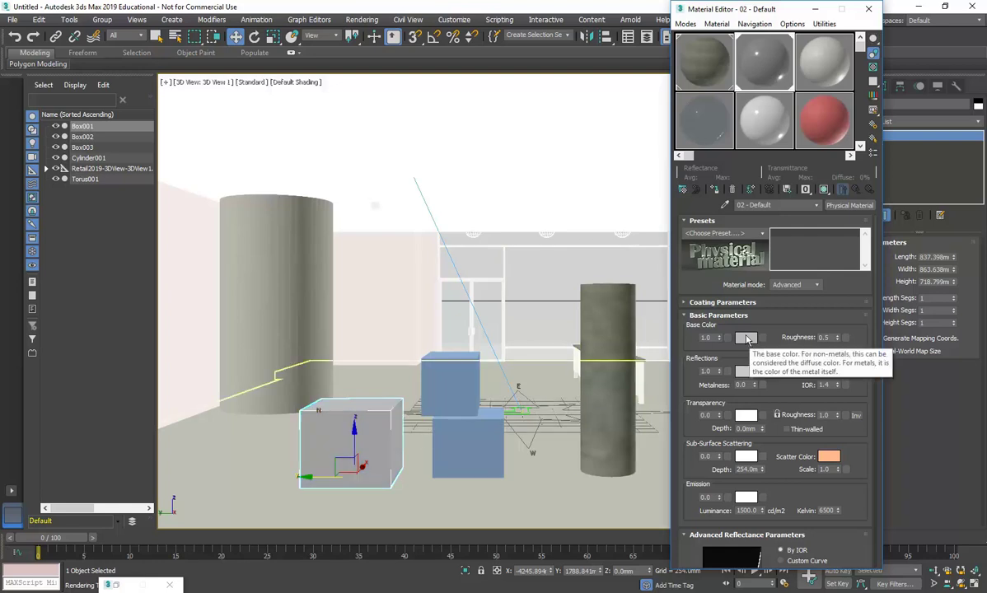
Step: Set the 02 - Default material's base color to a dark red with value 0.302 and saturation 0.626
click(746, 338)
drag(428, 146, 397, 145)
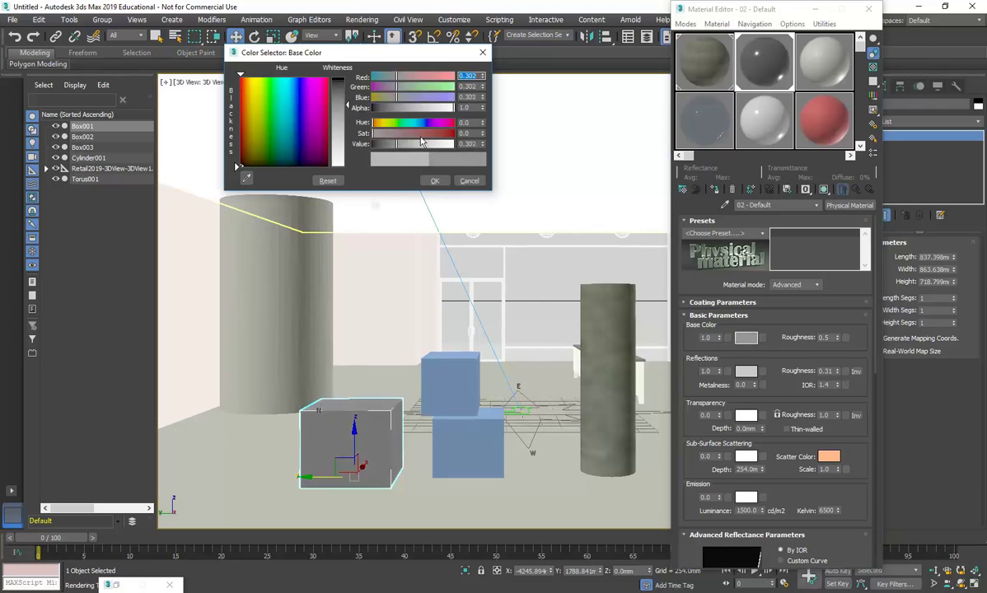
click(423, 133)
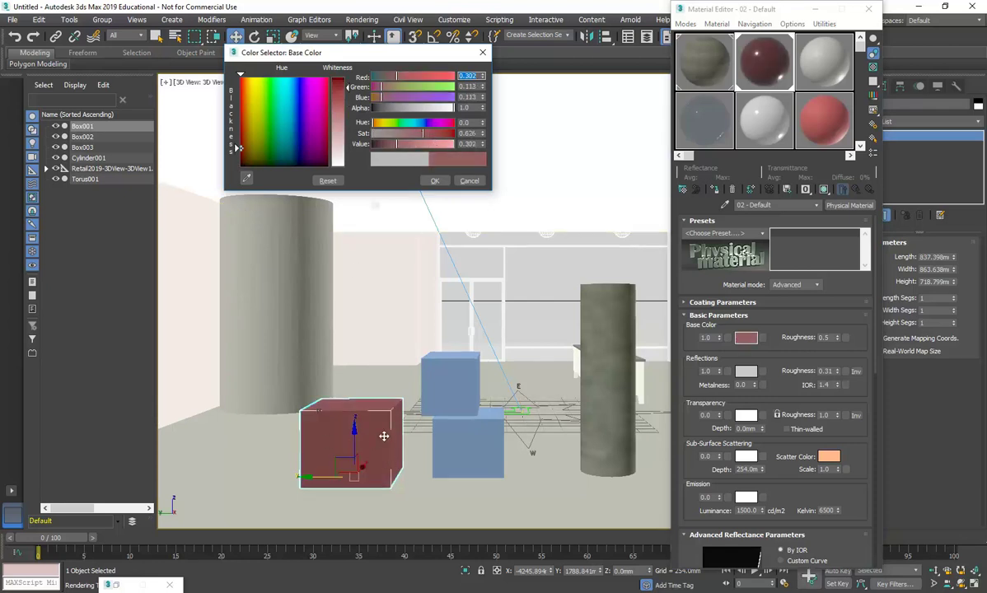
click(435, 180)
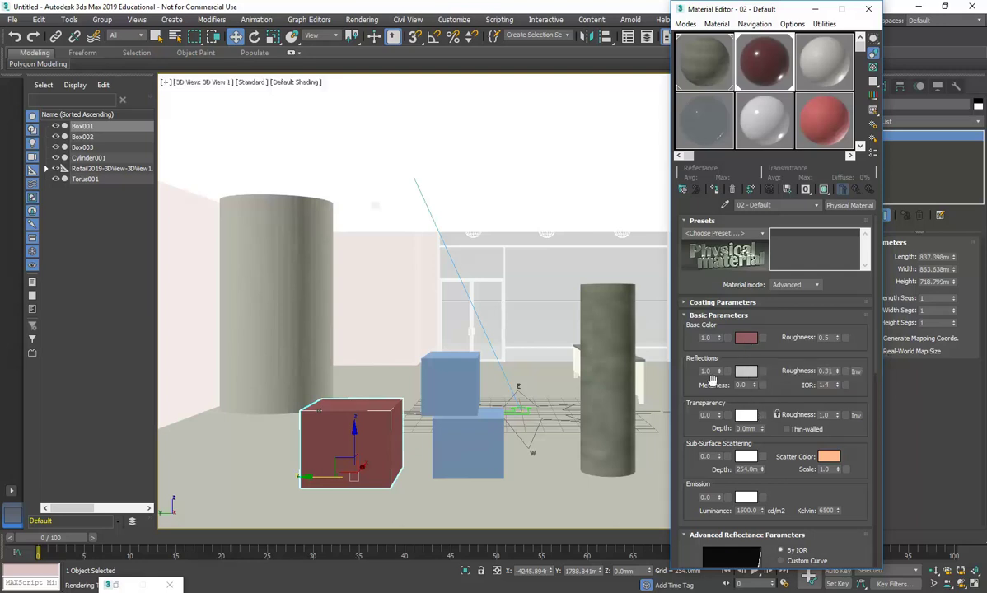
Step: Choose a Bitmap map for the material's base color
click(764, 339)
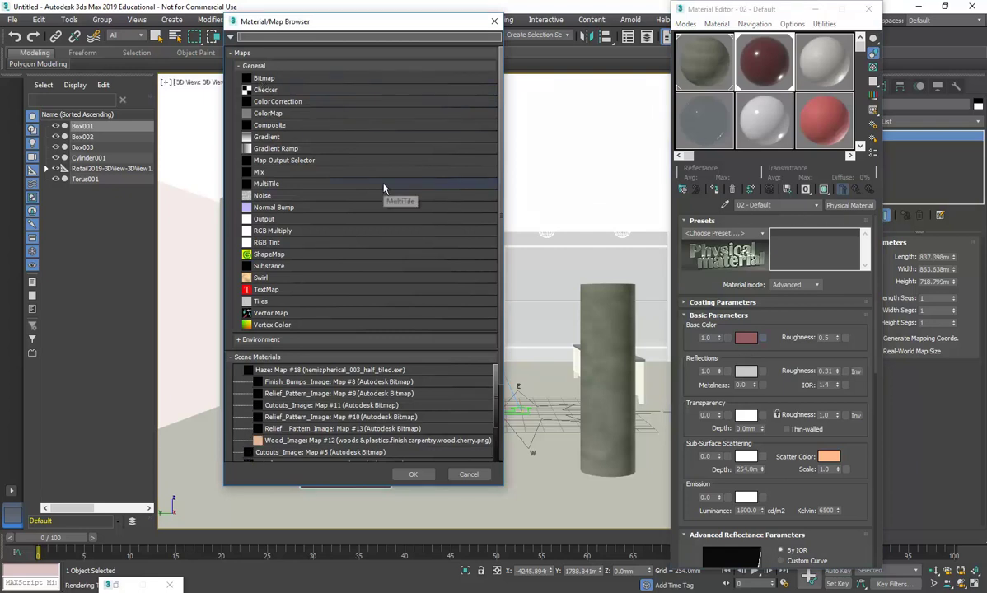
click(268, 80)
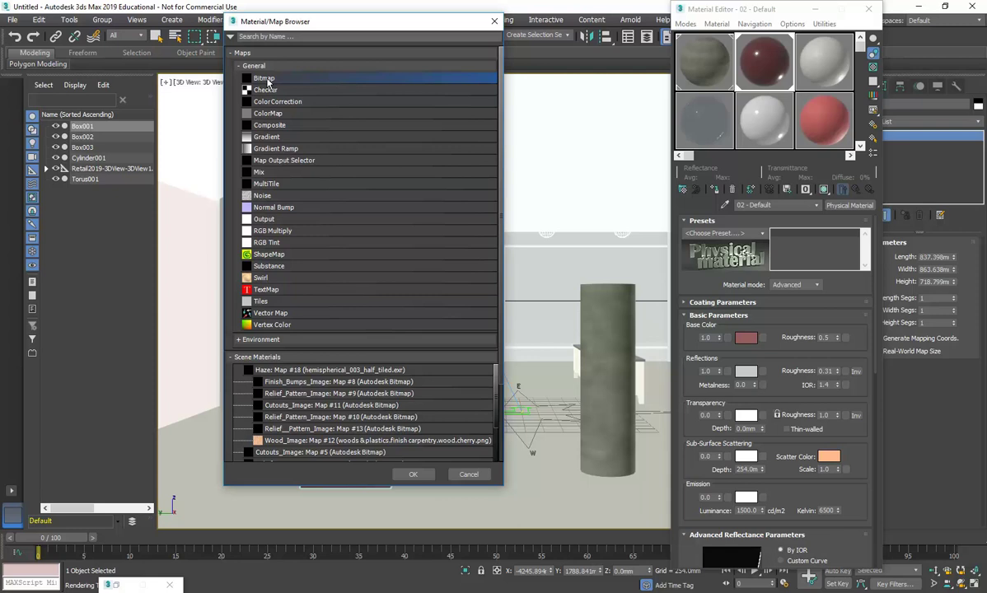
double_click(268, 79)
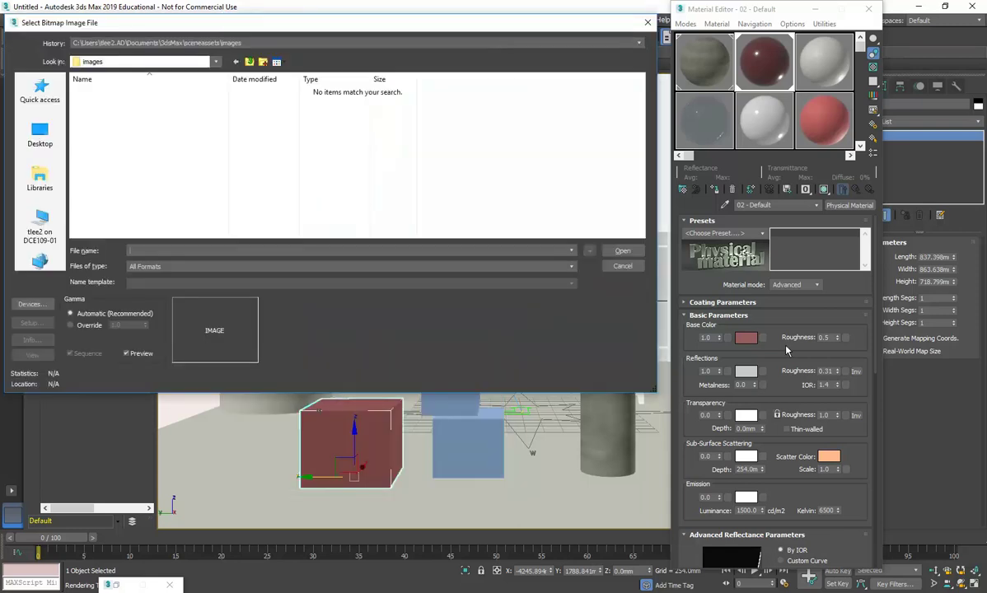
Step: Browse the StudentResources drive to the Brick folder inside EDU_DC_InteriorDesign, Material Images
click(153, 61)
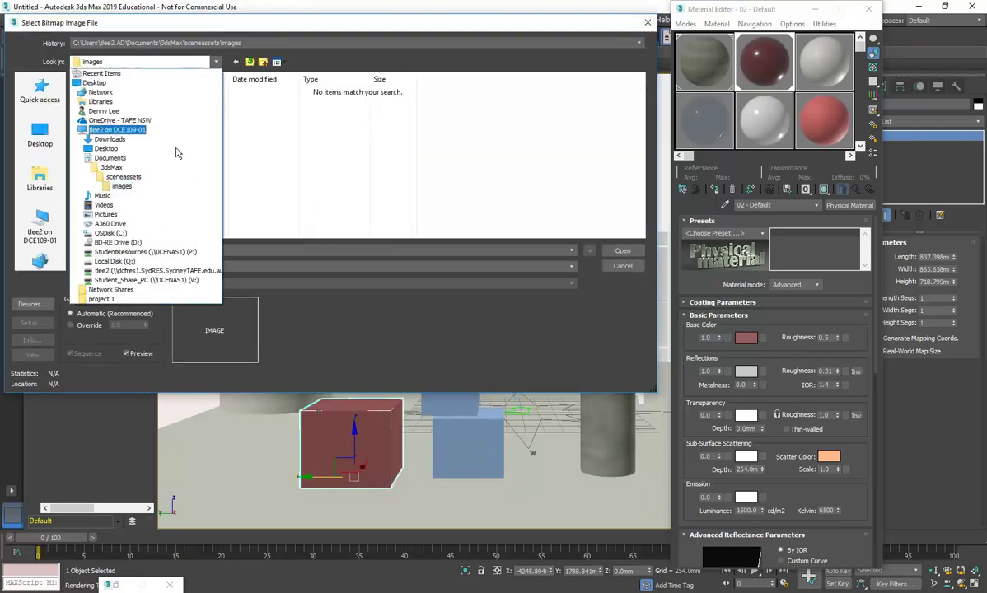
click(164, 251)
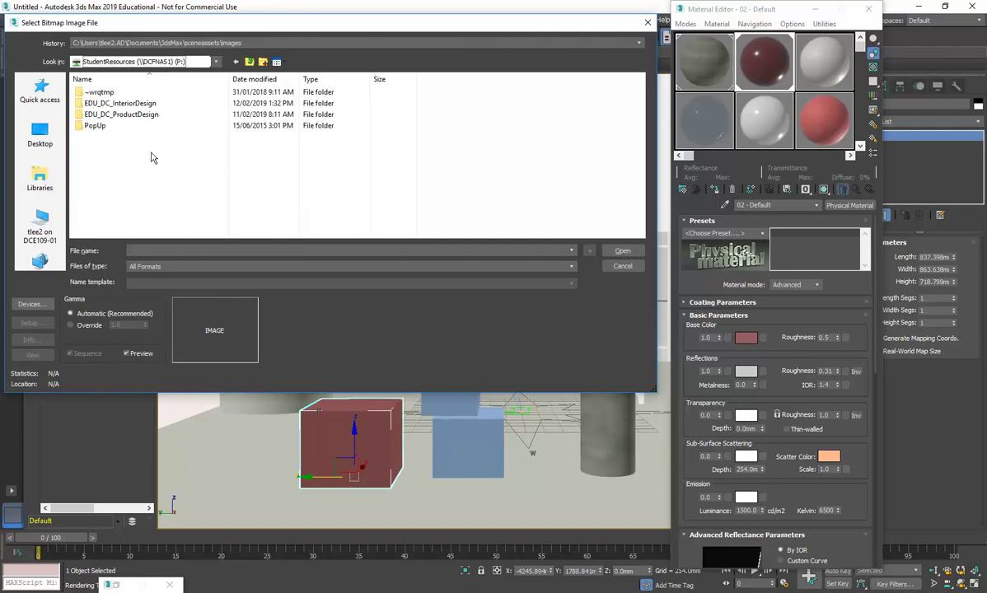
double_click(120, 103)
scroll(140, 165, down, 4)
scroll(135, 165, down, 4)
double_click(121, 157)
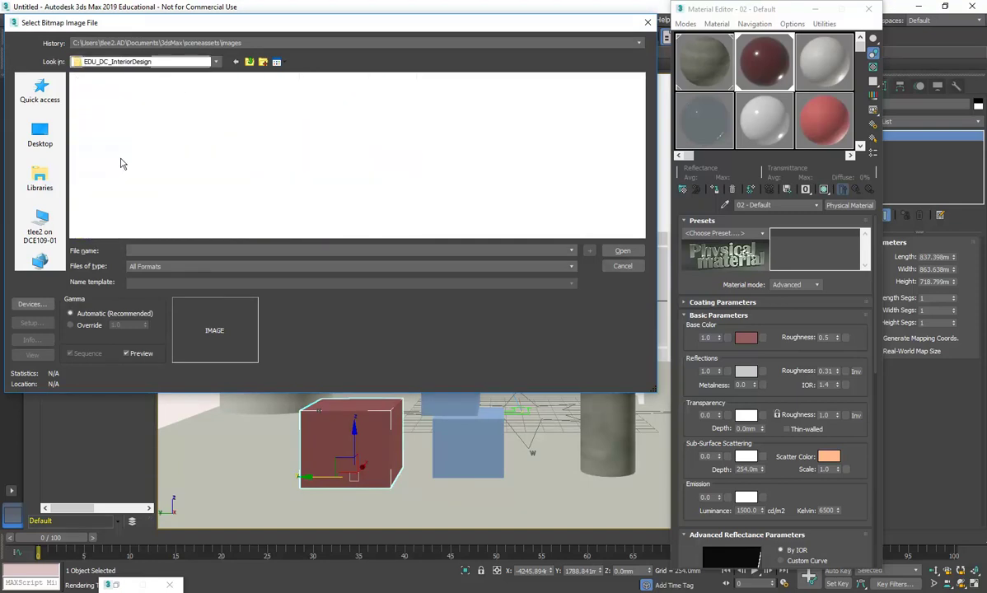
scroll(123, 148, down, 6)
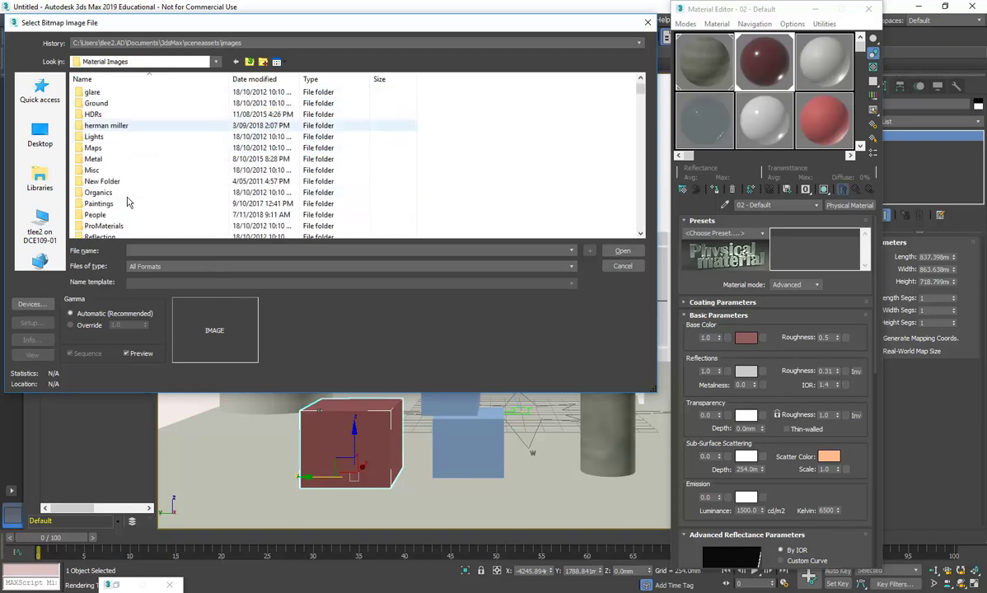
scroll(127, 202, up, 3)
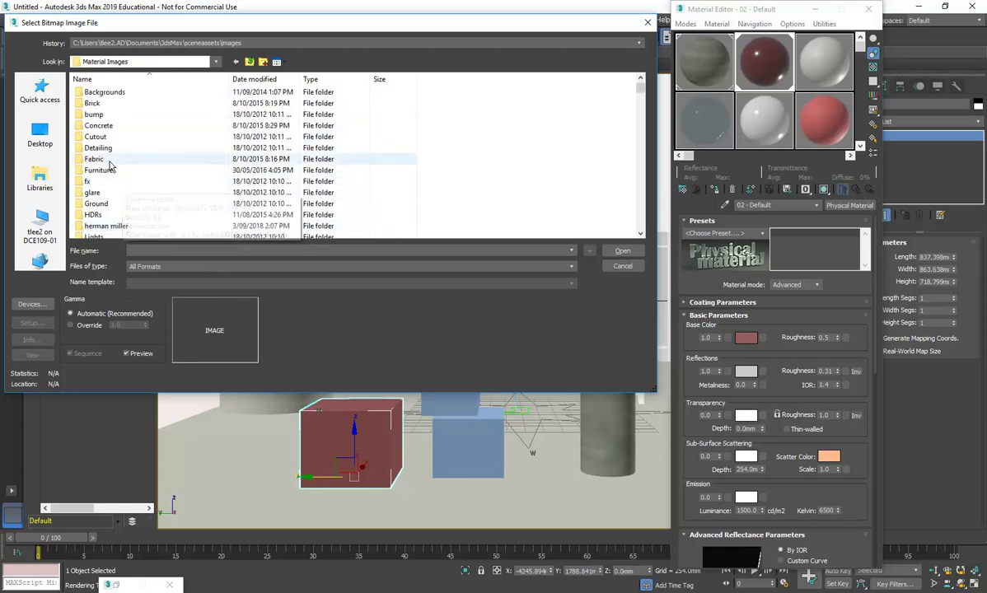
scroll(104, 153, up, 1)
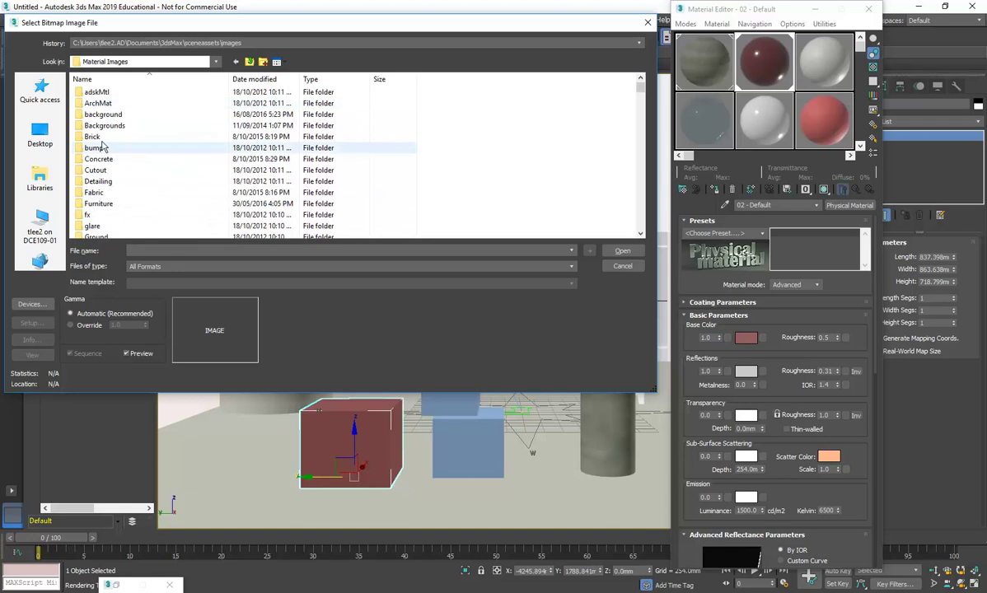
double_click(99, 137)
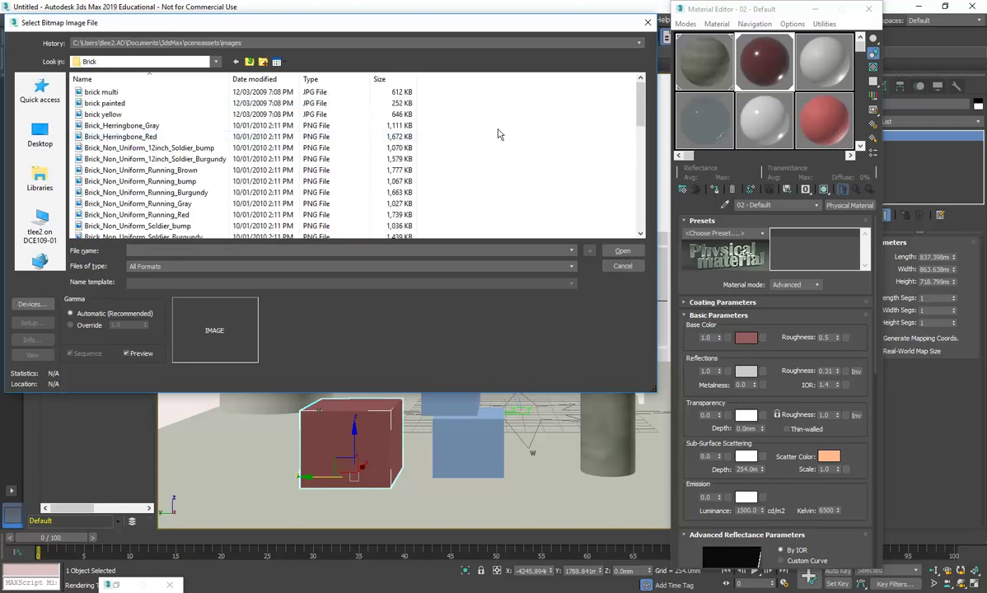
Step: Show the brick images as thumbnails, compare a few, and load brnbricb as the base color bitmap
right_click(472, 94)
mouse_move(485, 102)
click(636, 115)
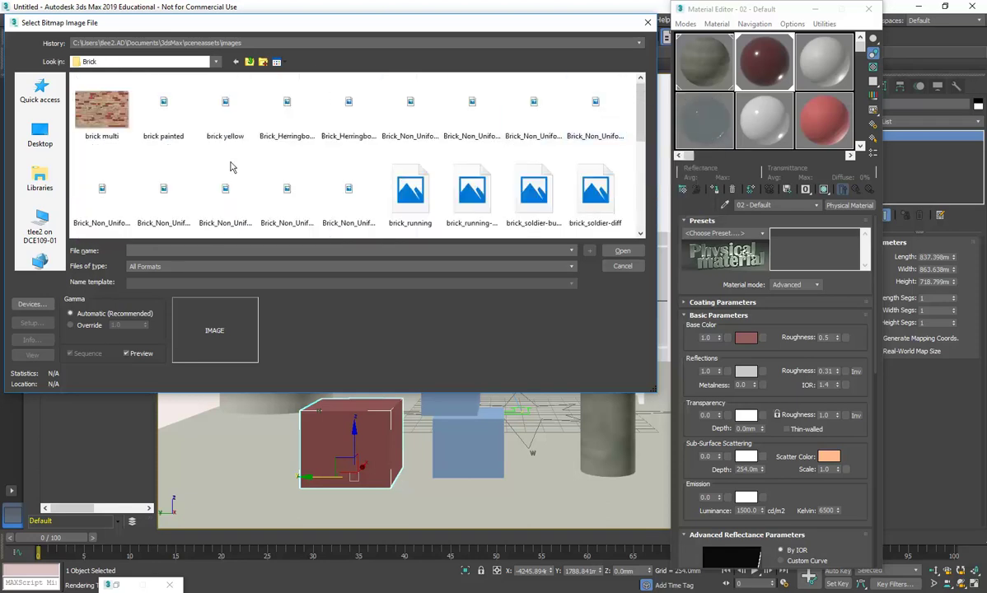
click(419, 189)
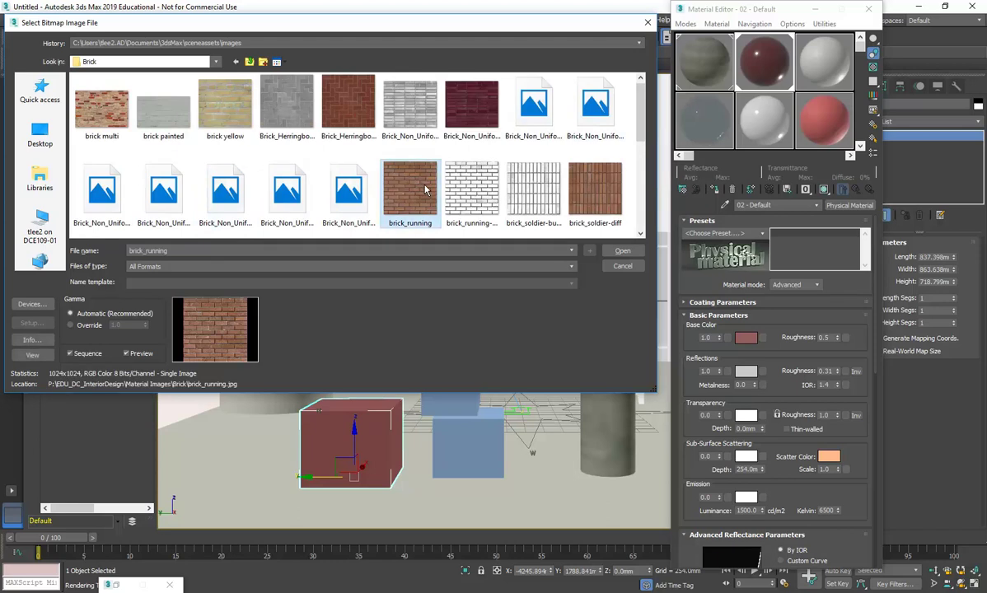
click(96, 102)
click(225, 105)
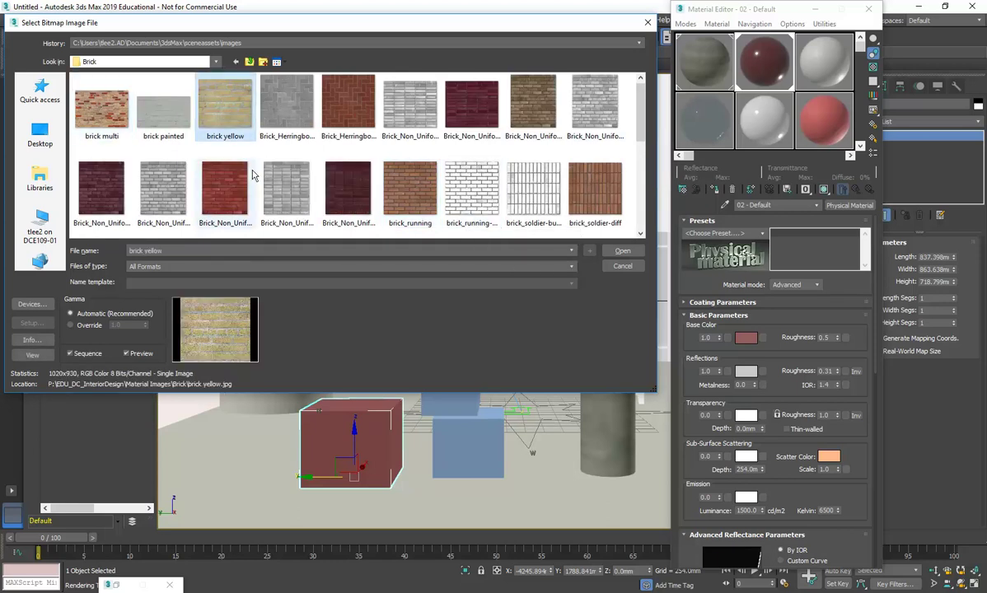
scroll(253, 175, down, 10)
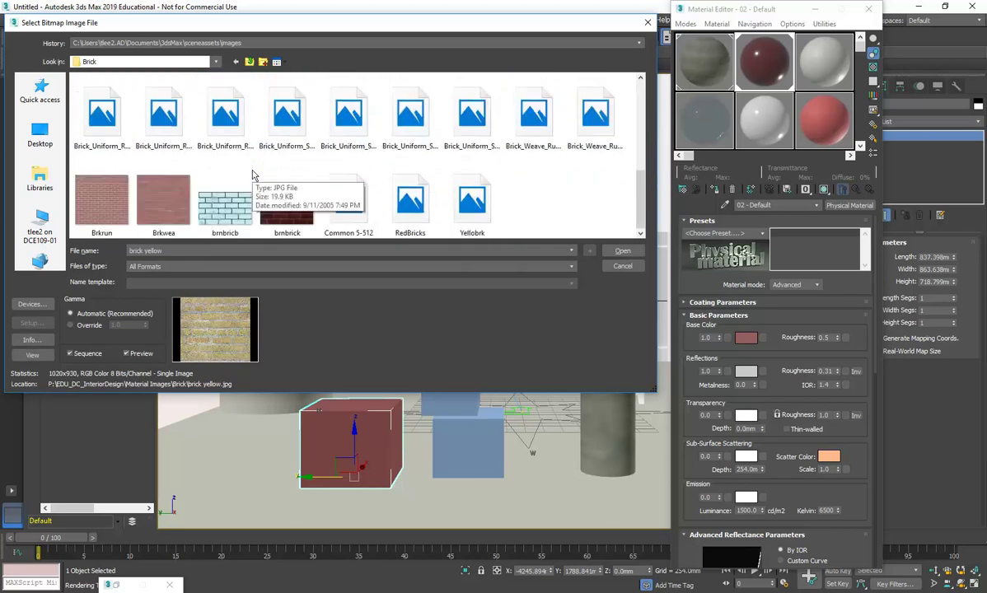
click(212, 206)
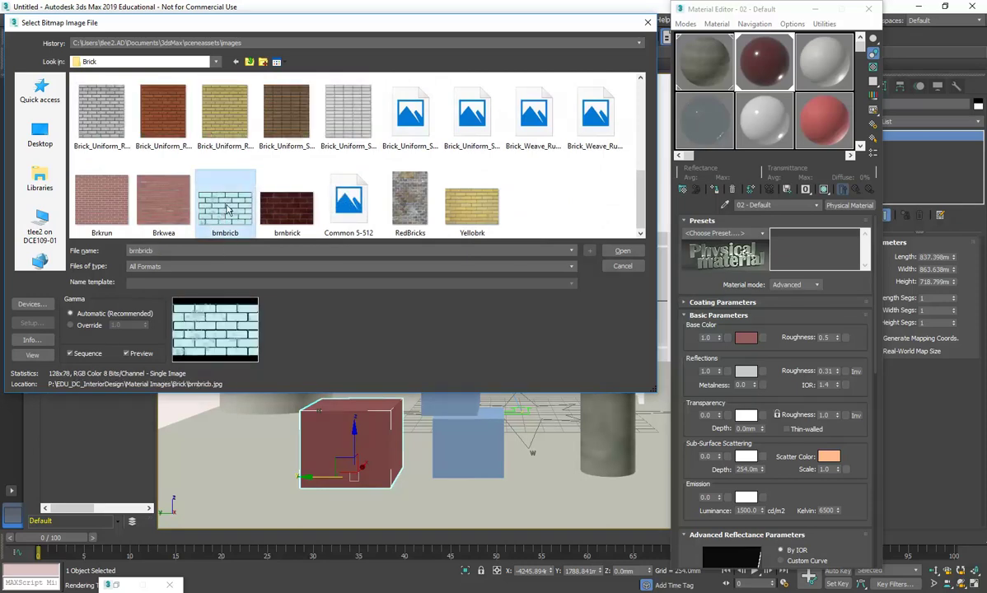
click(621, 251)
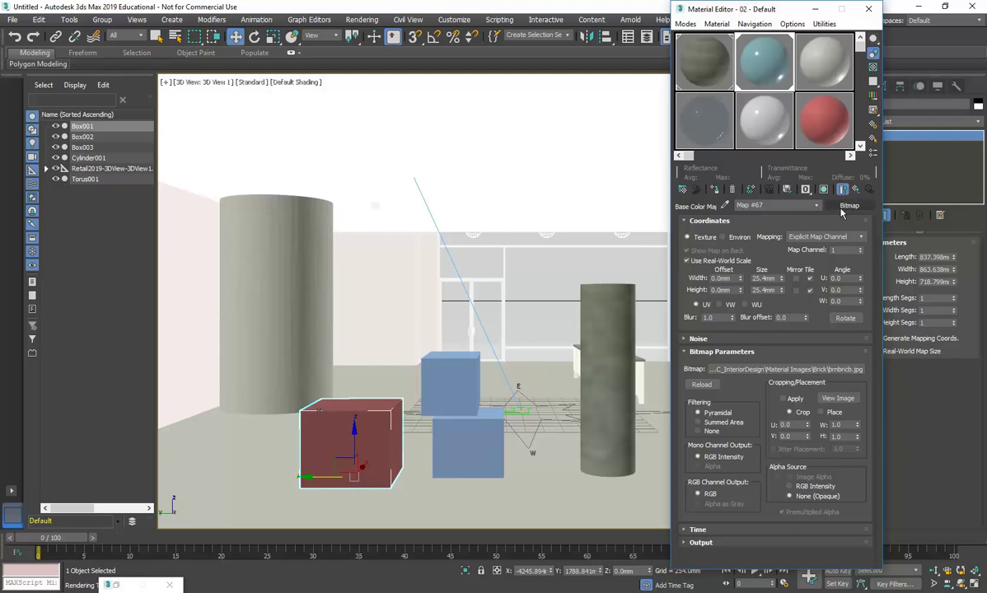
Step: Preview the brick bitmap's cropping area and turn off Use Real-World Scale in the map coordinates
click(839, 399)
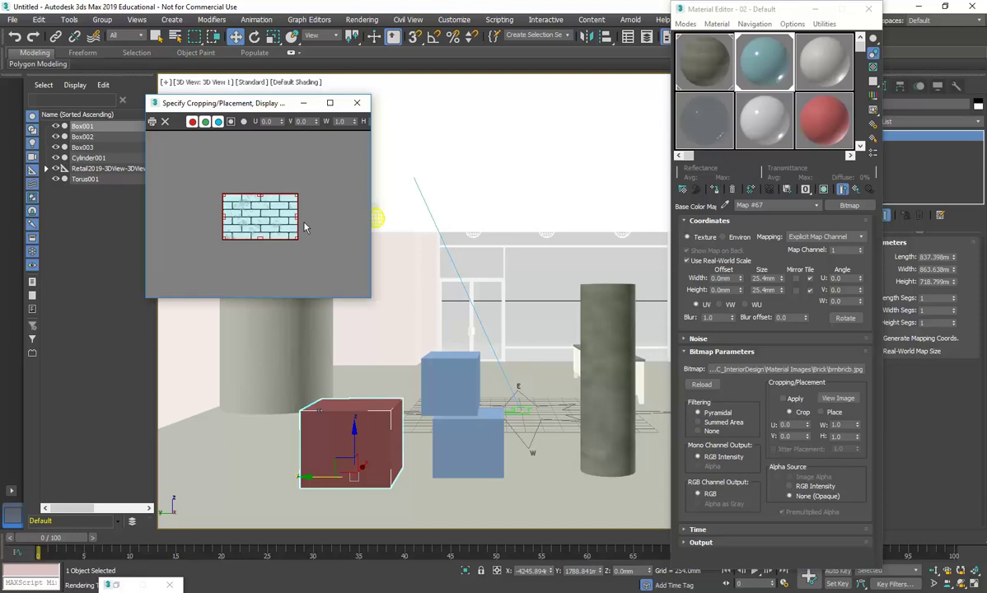
click(357, 103)
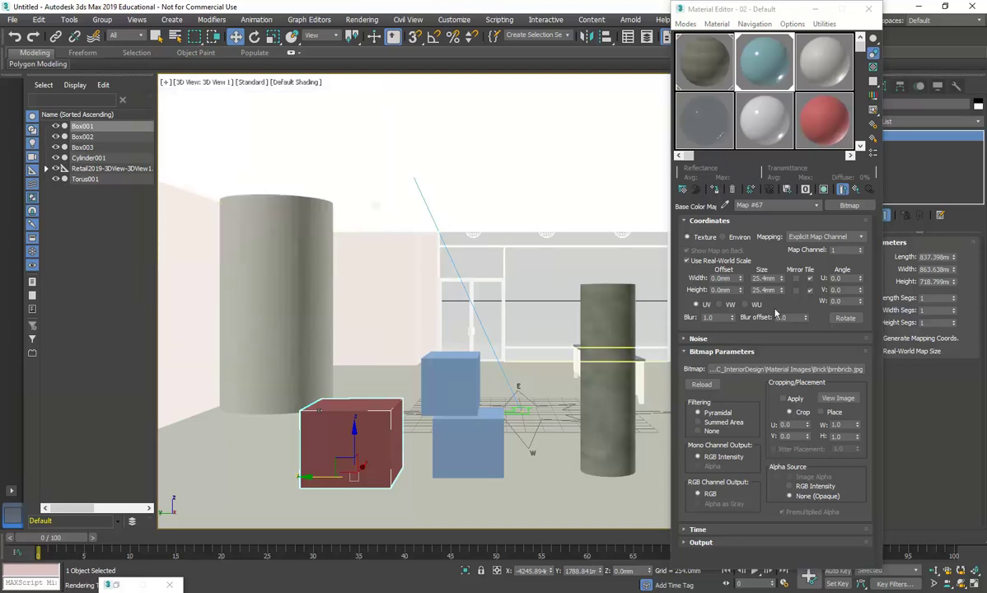
click(688, 261)
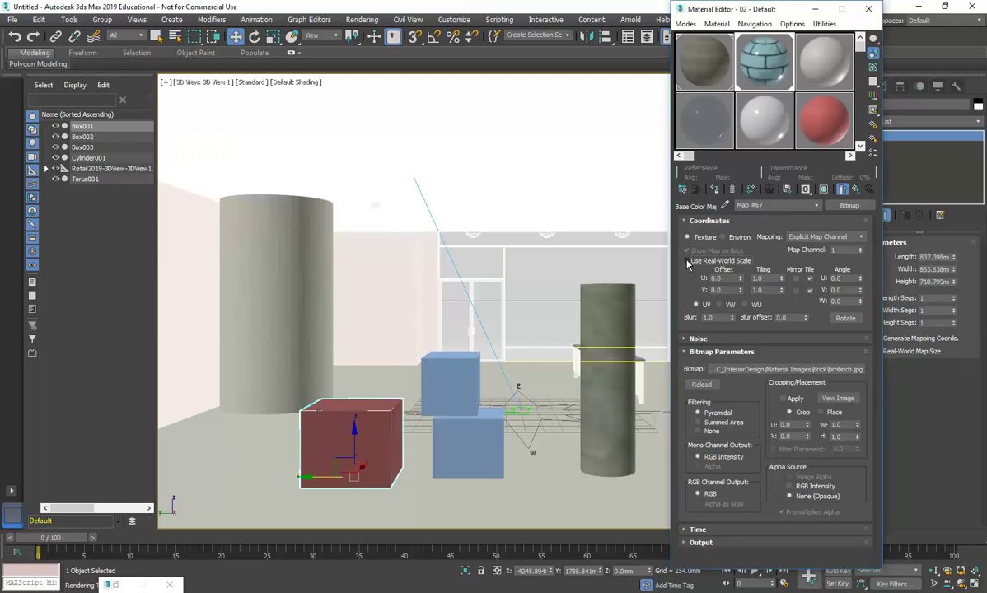
click(689, 261)
click(687, 261)
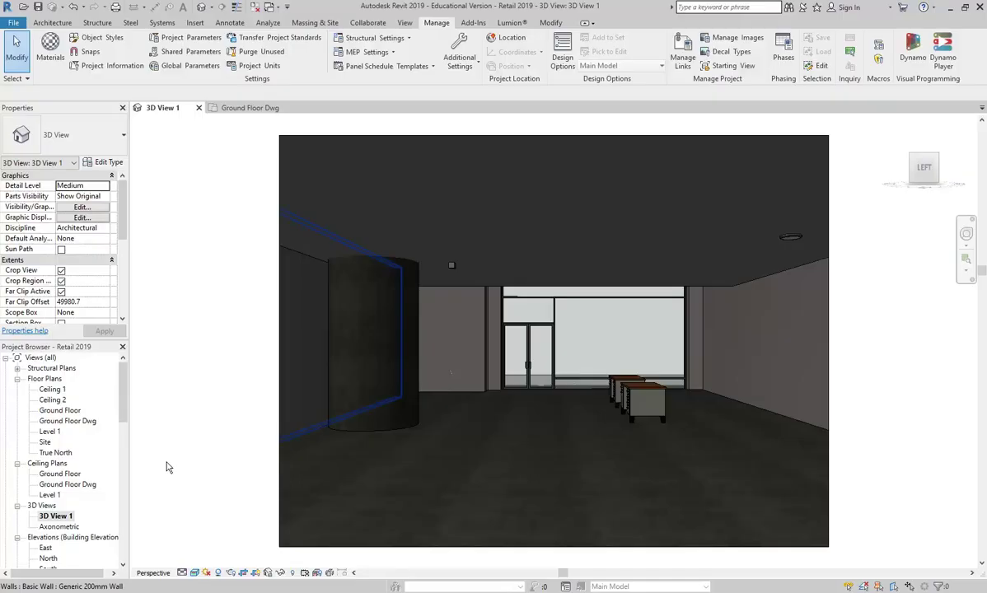
Step: Switch to Revit and open the Rendering settings for 3D View 1, keeping them beside the view
click(232, 572)
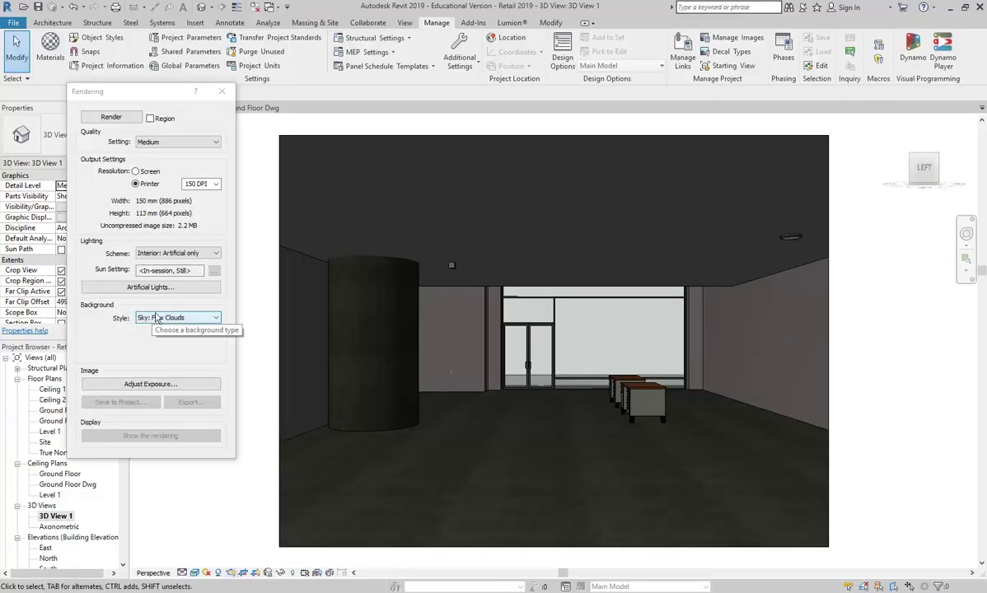
drag(130, 96, 168, 109)
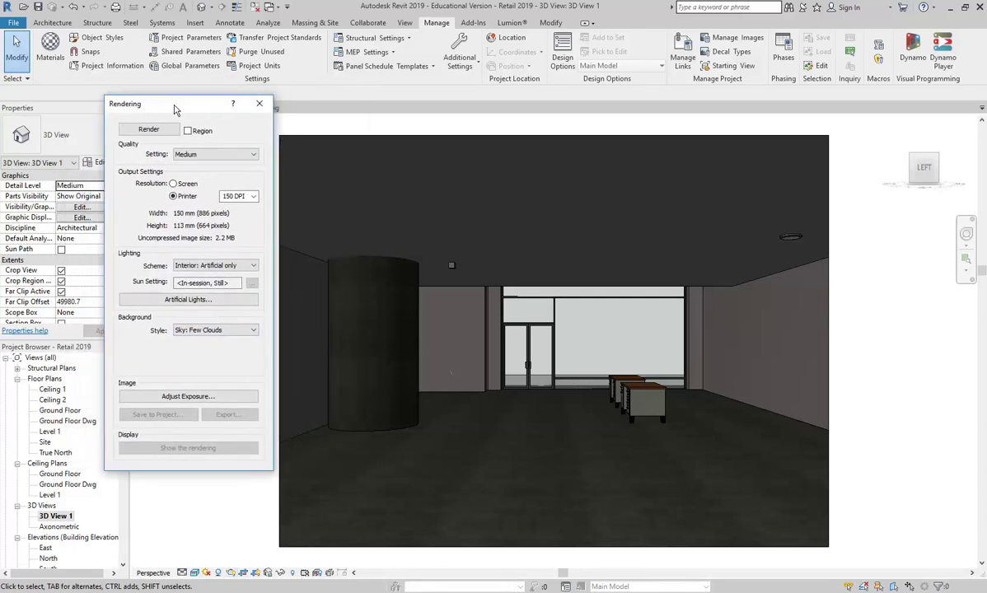
drag(175, 108, 150, 116)
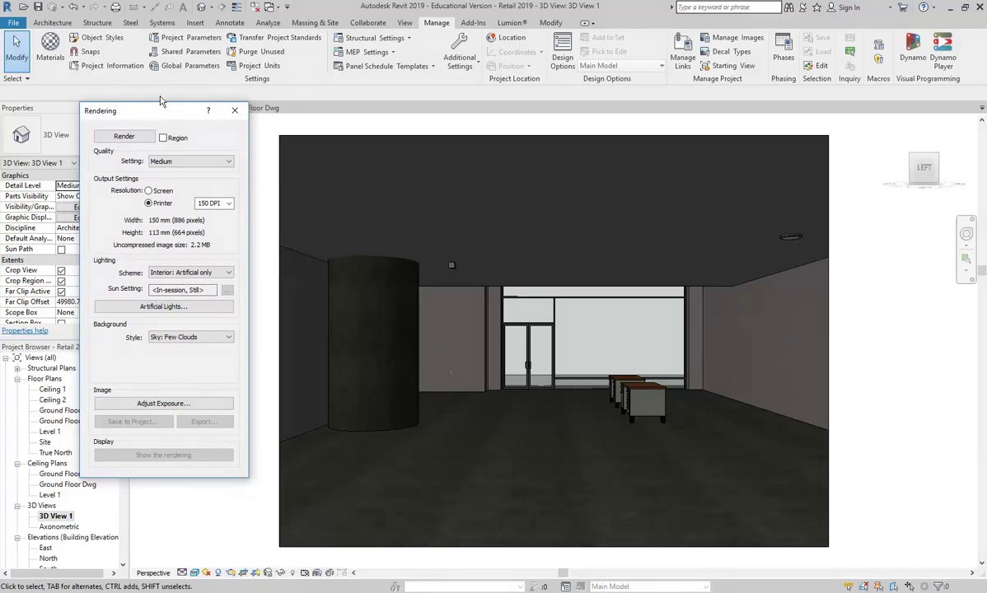
drag(162, 118, 166, 121)
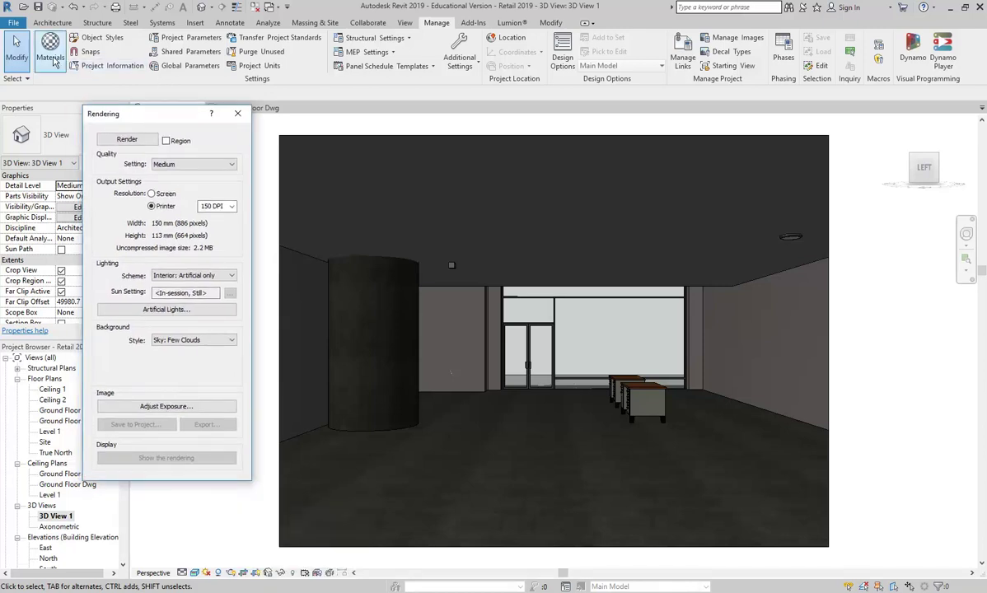
Step: Open the project's materials, find Concrete, Polished, and inspect its appearance image in the Texture Editor
click(52, 59)
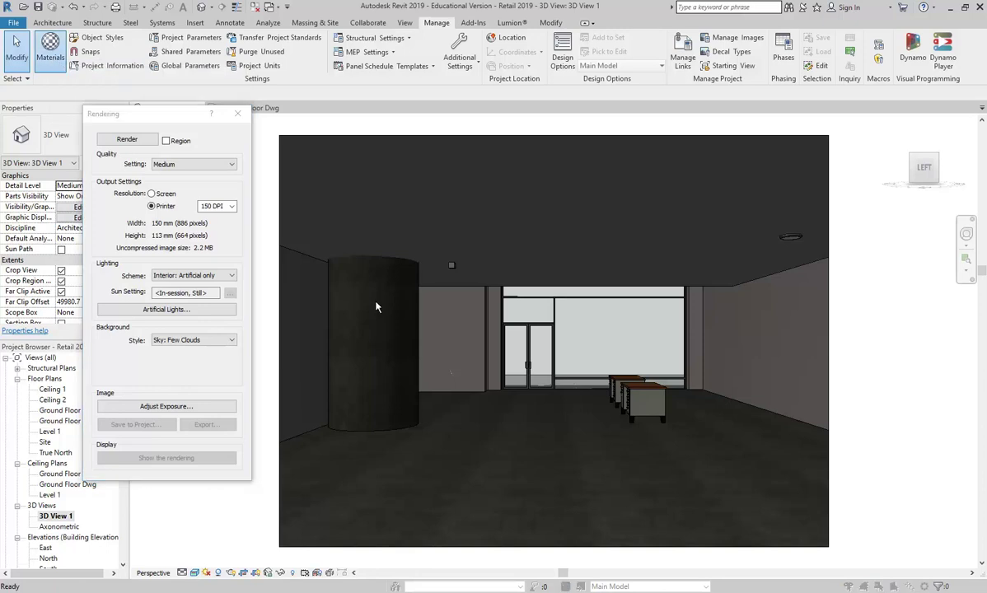
scroll(275, 186, down, 10)
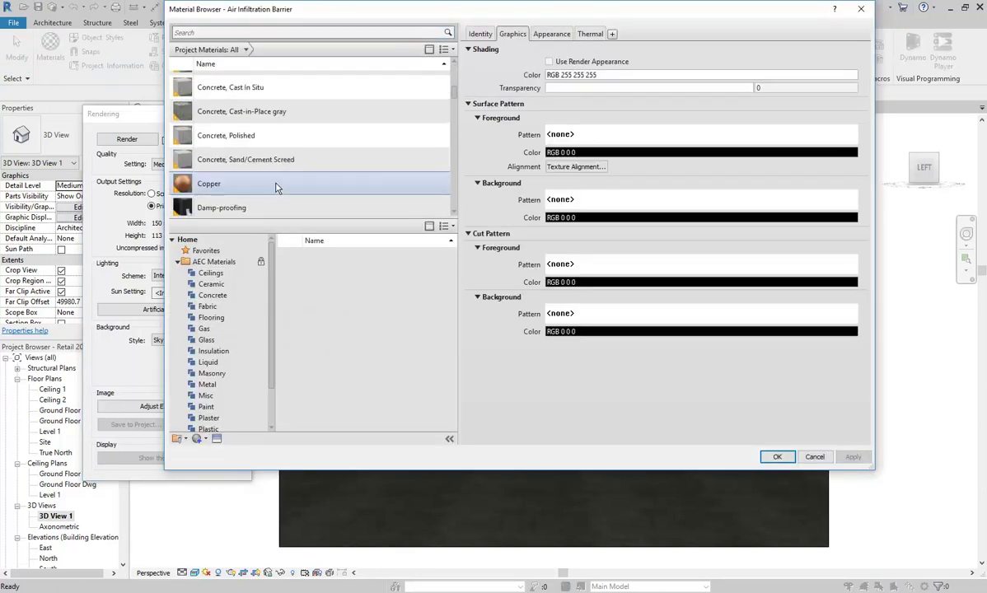
scroll(239, 176, down, 10)
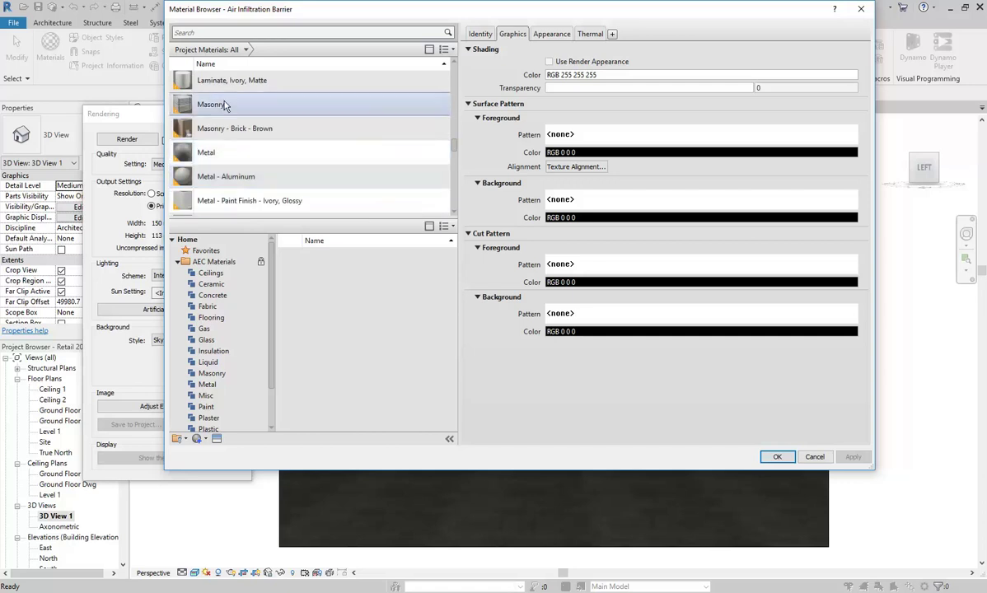
scroll(229, 153, up, 1)
scroll(231, 148, up, 6)
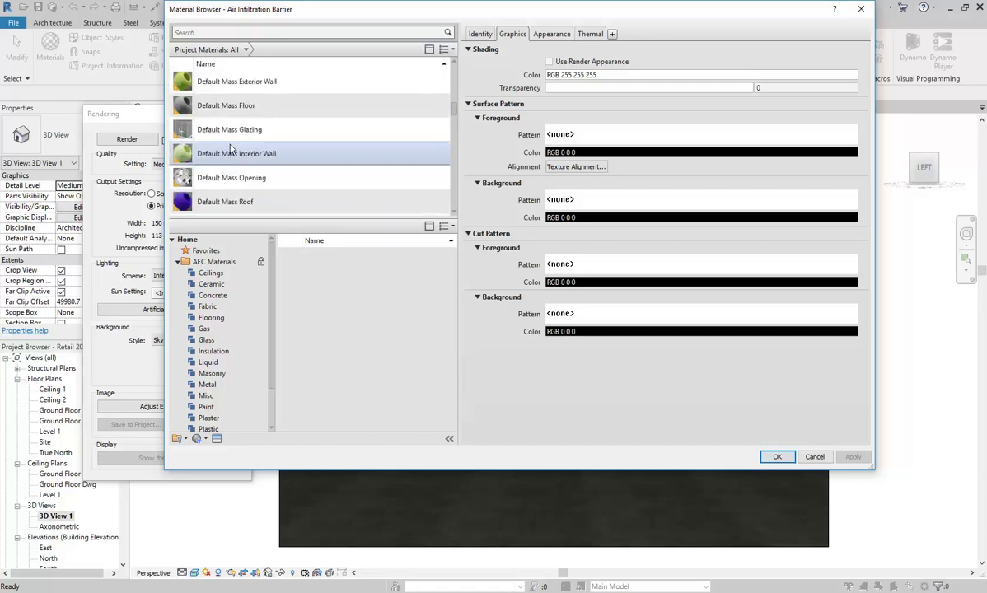
scroll(232, 148, up, 5)
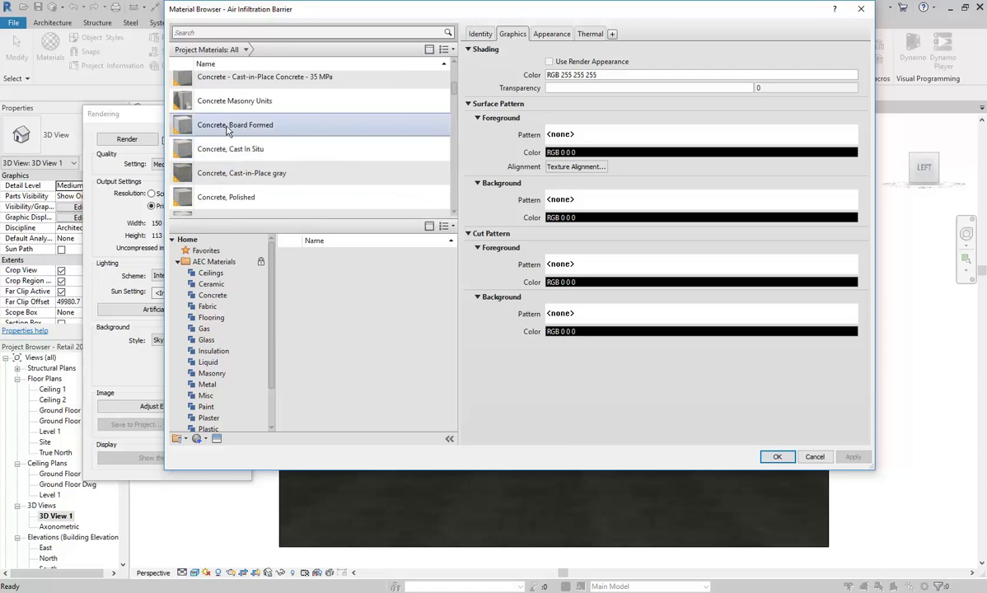
click(227, 196)
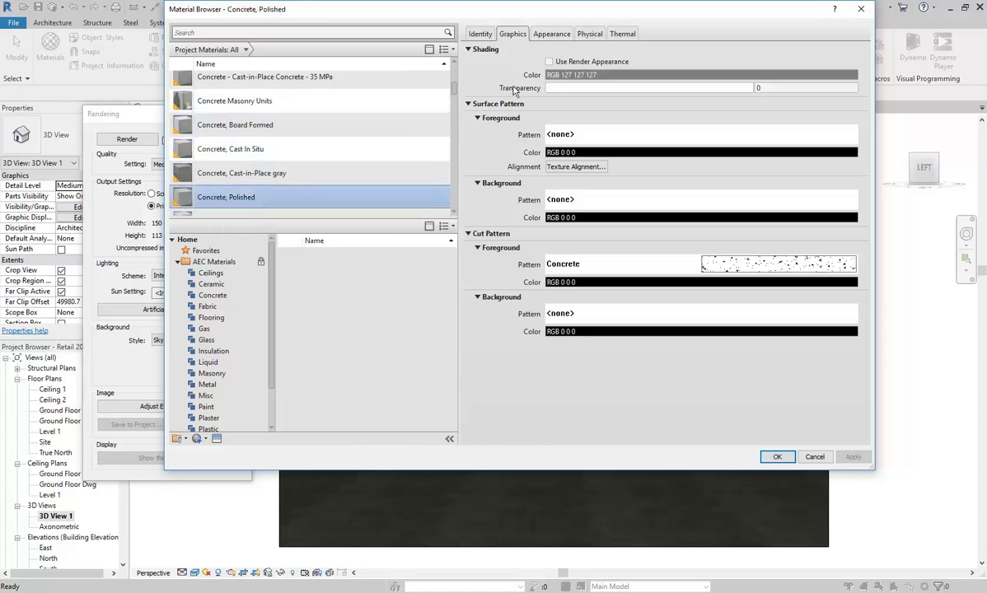
click(552, 34)
click(555, 173)
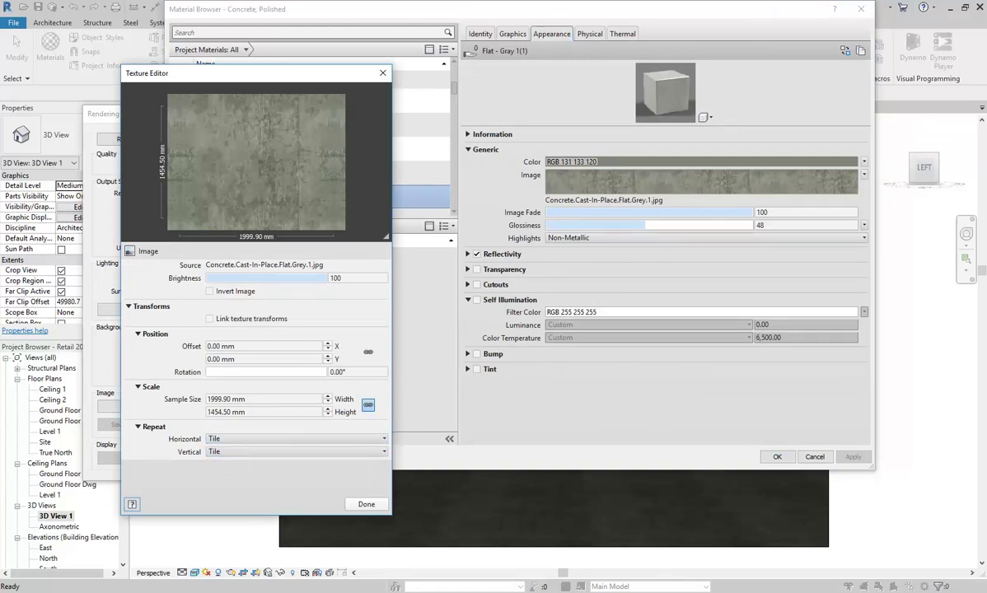
Step: Switch back to 3ds Max and preview the brick bitmap's cropping area for comparison with Revit's texture settings
mouse_move(303, 592)
click(303, 547)
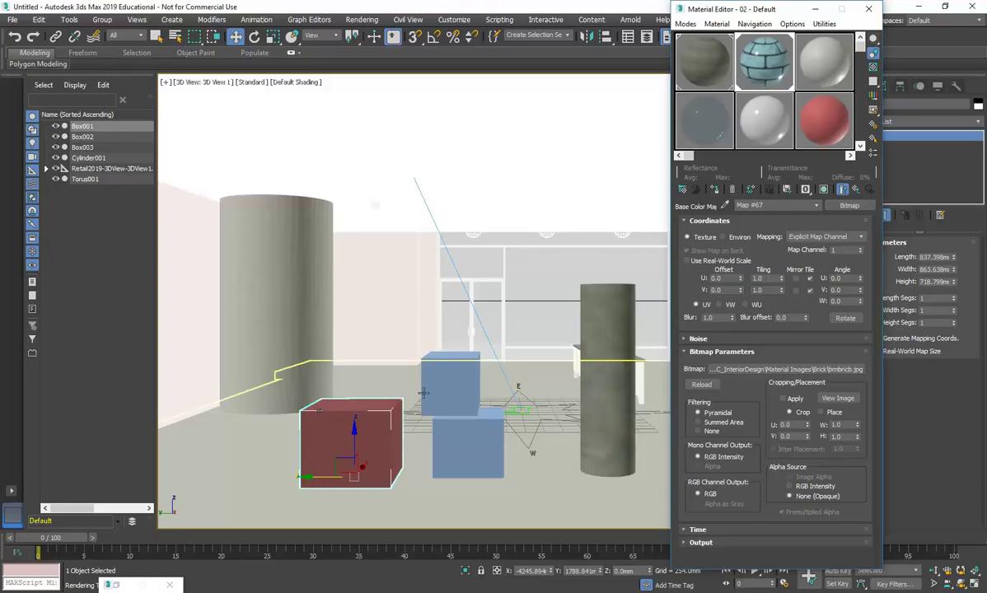
click(836, 398)
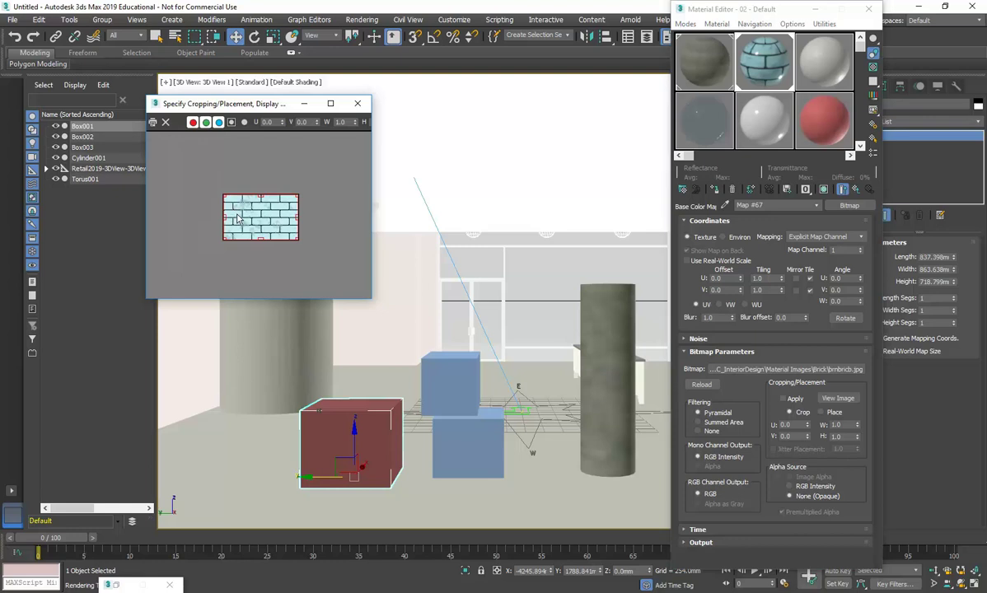
click(356, 105)
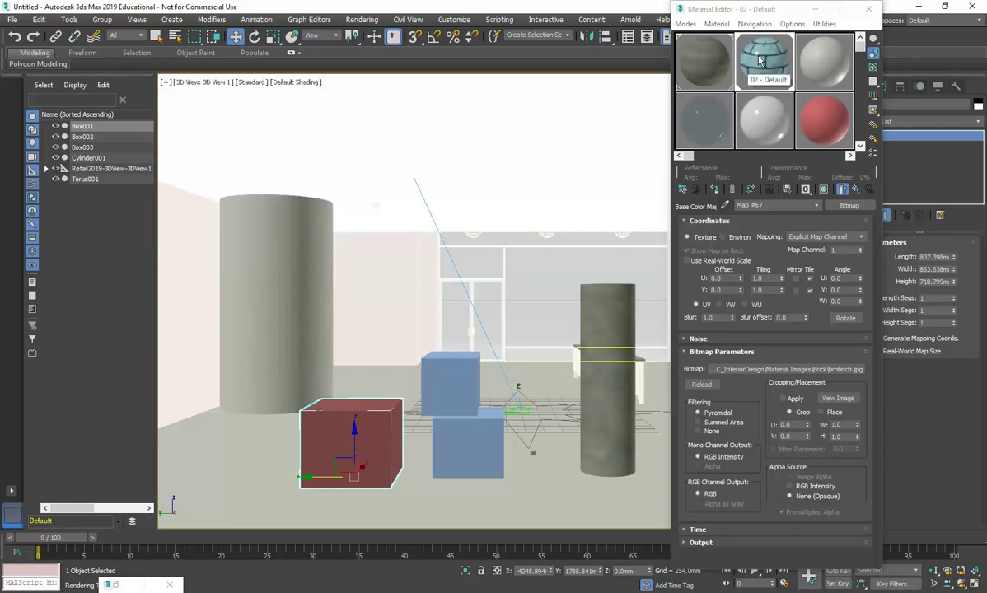
Step: Toggle the 02 - Default material's shaded display in the viewport several times, leaving the brick map display on
click(823, 190)
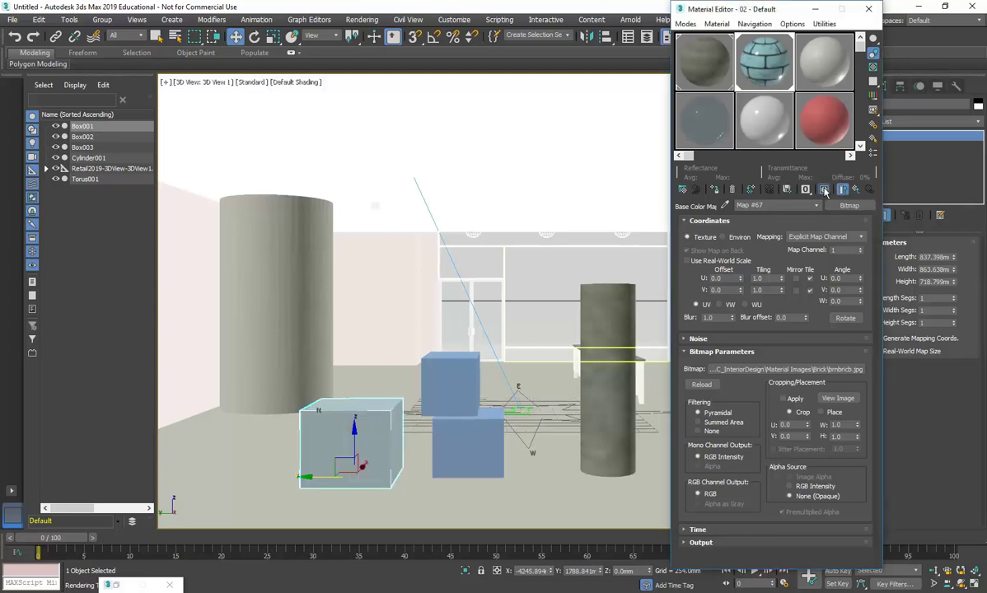
click(823, 190)
click(823, 190)
click(823, 190)
click(823, 191)
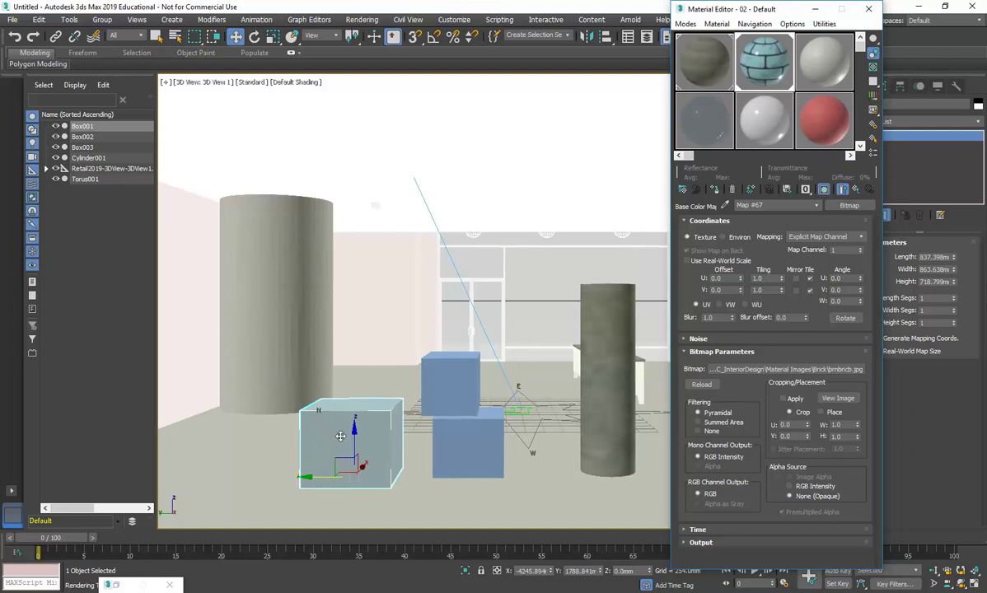
click(824, 190)
click(824, 191)
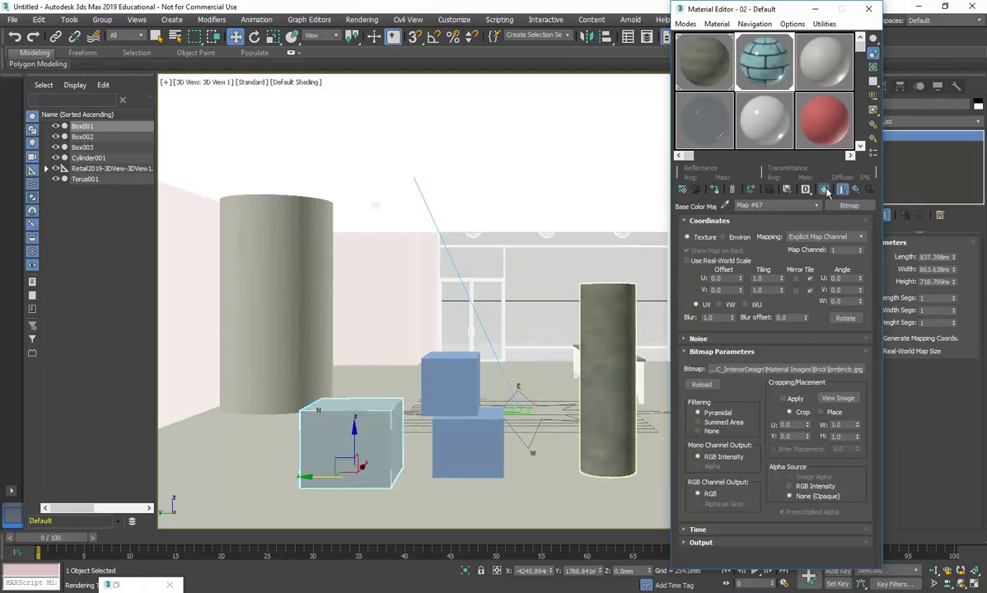
click(824, 191)
click(825, 190)
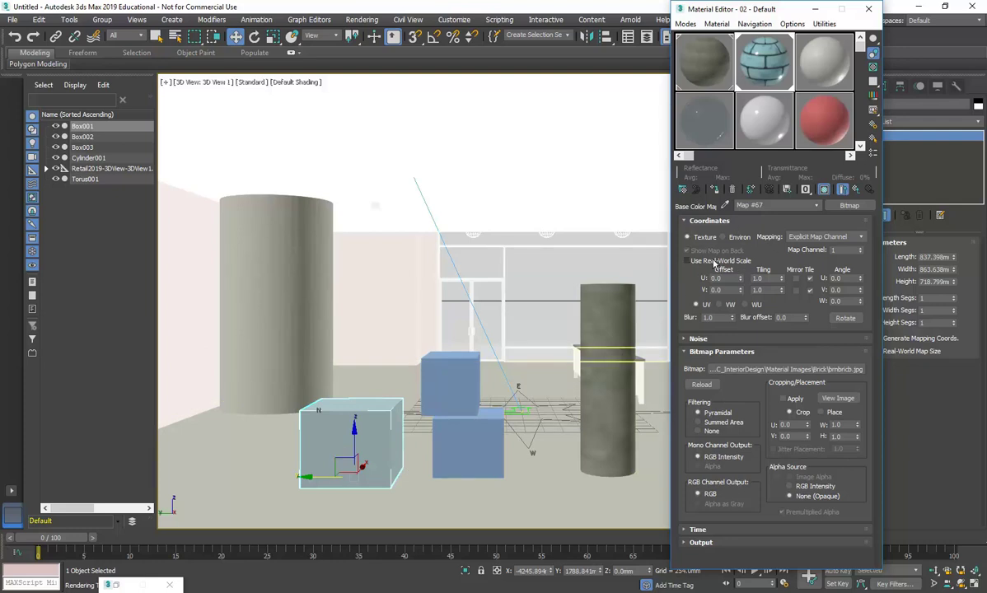
Step: Check the brick map's Use Real-World Scale setting, leave it off, and turn off Real-World Map Size for Box001
drag(765, 10, 602, 14)
click(519, 260)
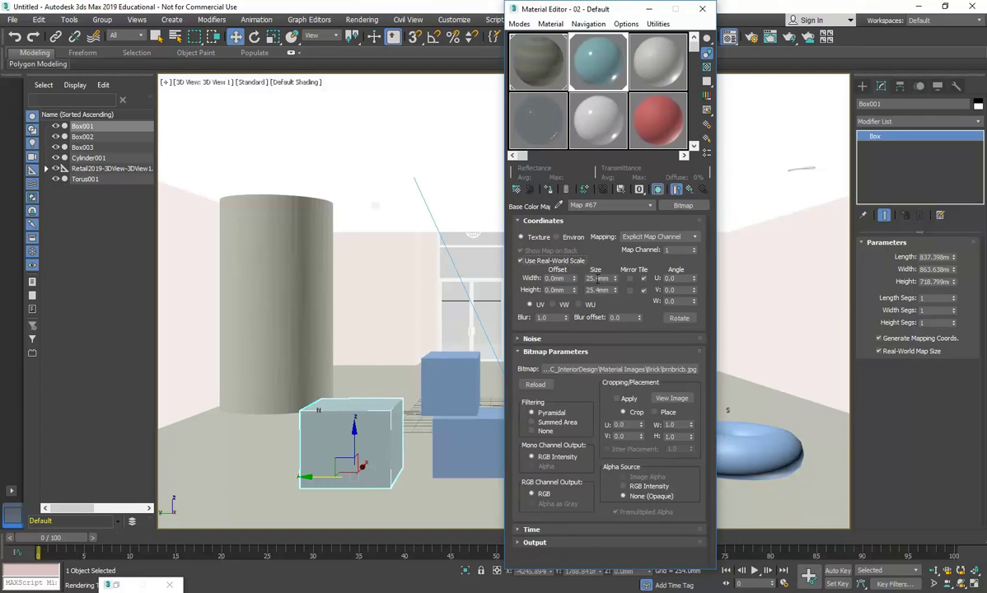
click(520, 261)
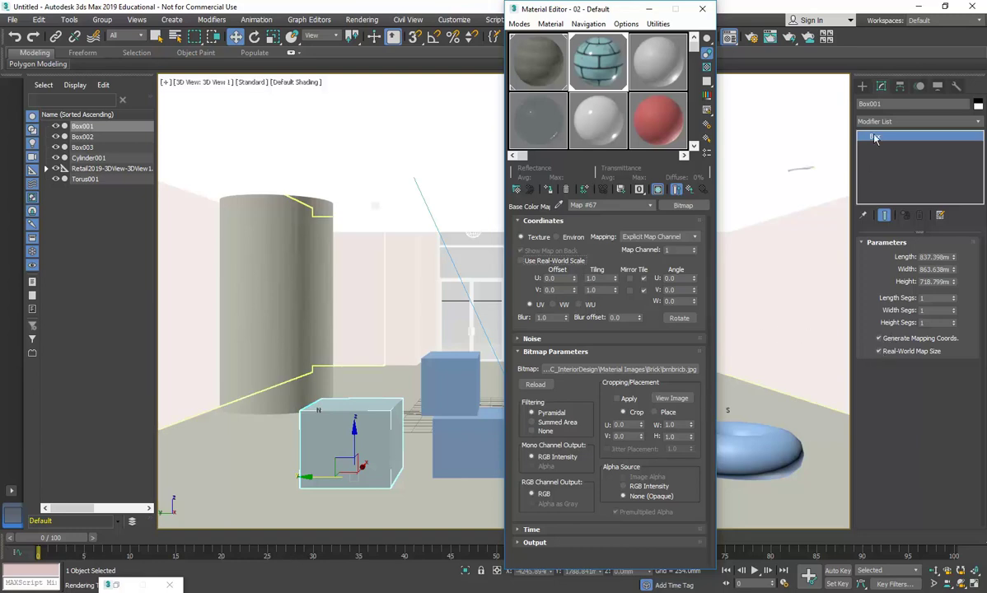
click(886, 353)
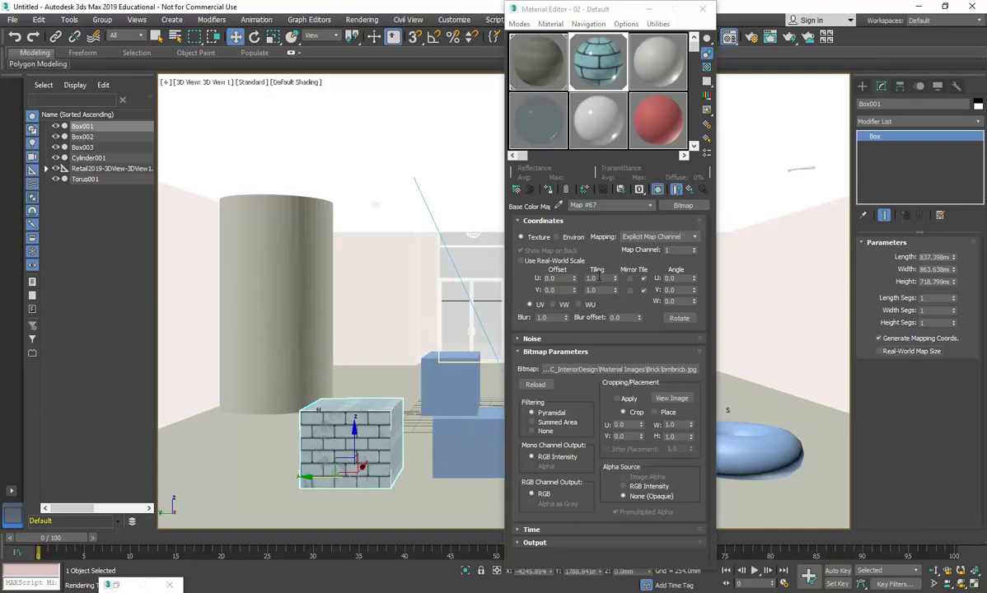
Step: Preview the brick bitmap, try a U tiling of 2.1 on the box, and restore the U tiling to 1
click(671, 398)
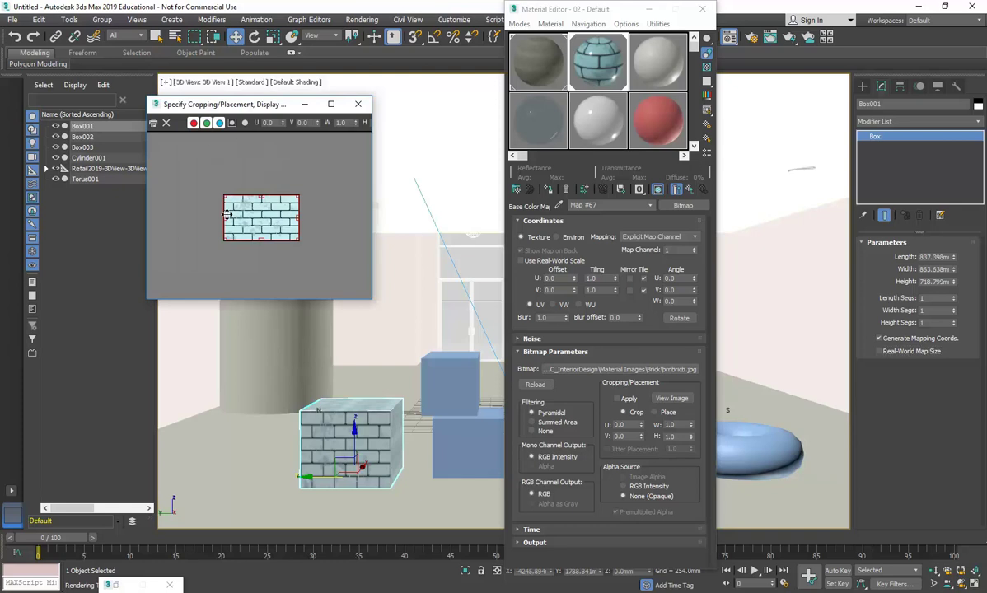
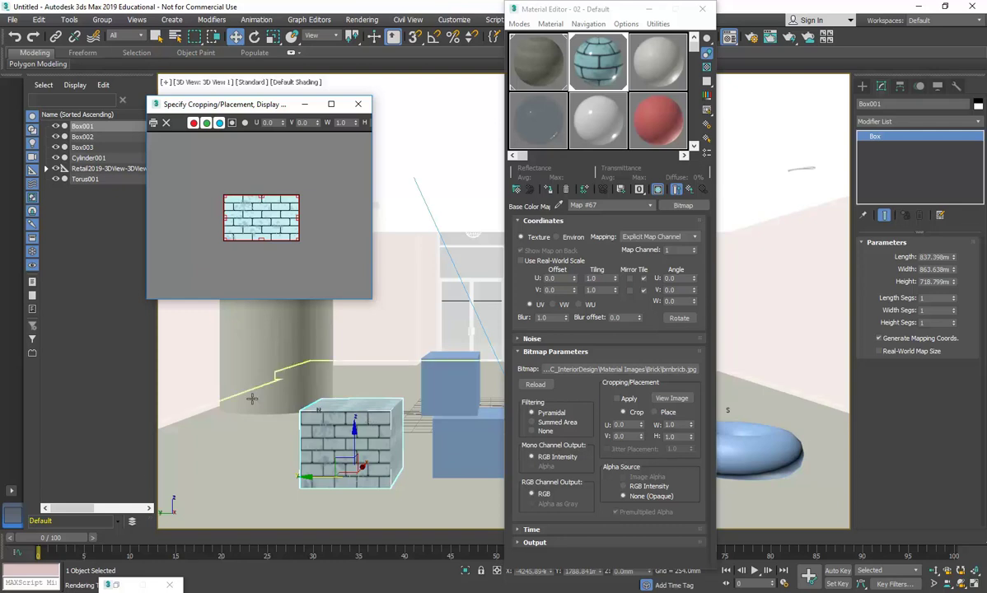
click(360, 105)
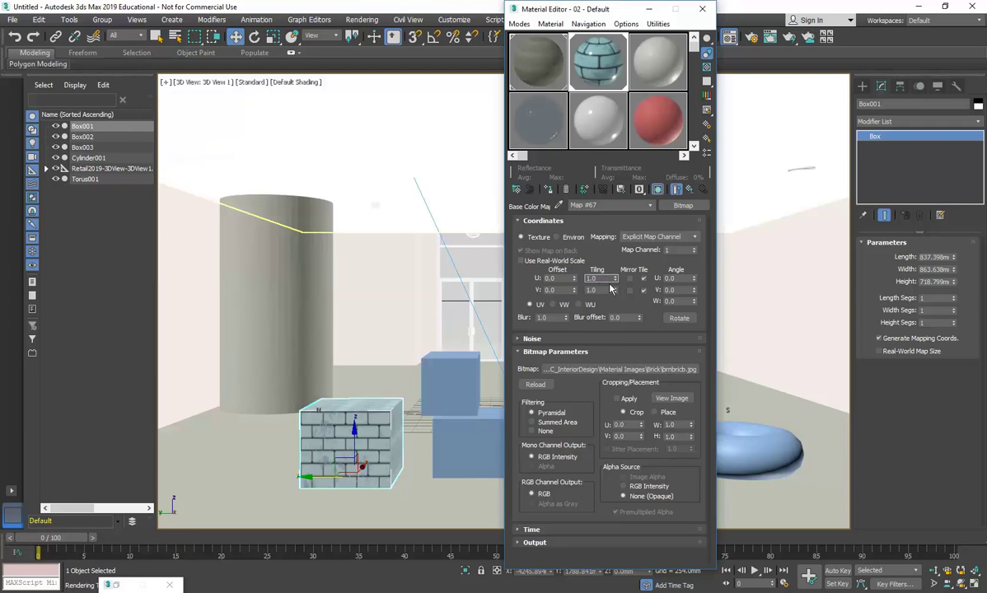
drag(615, 283, 615, 274)
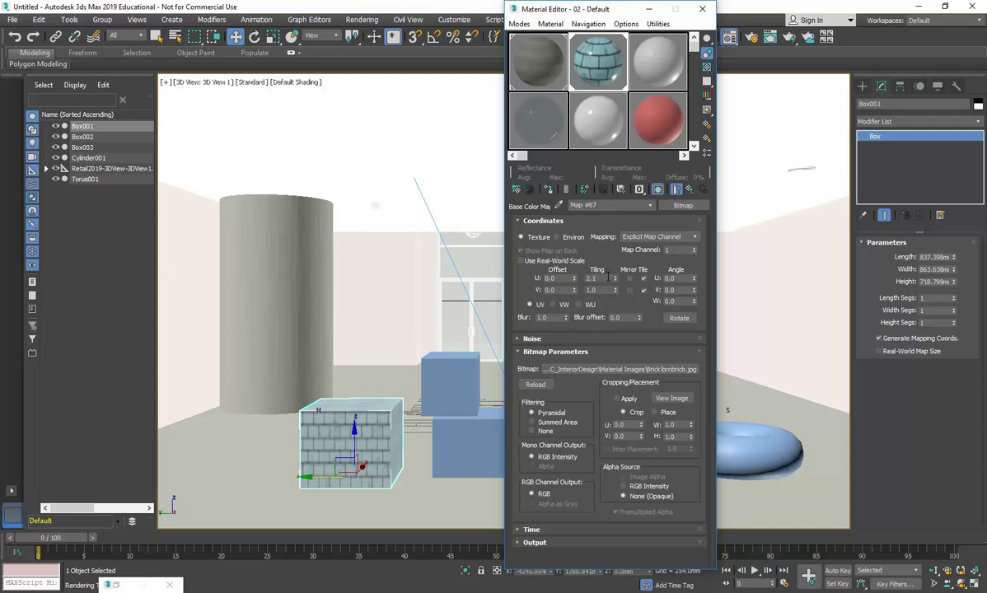
text(1)
key(Tab)
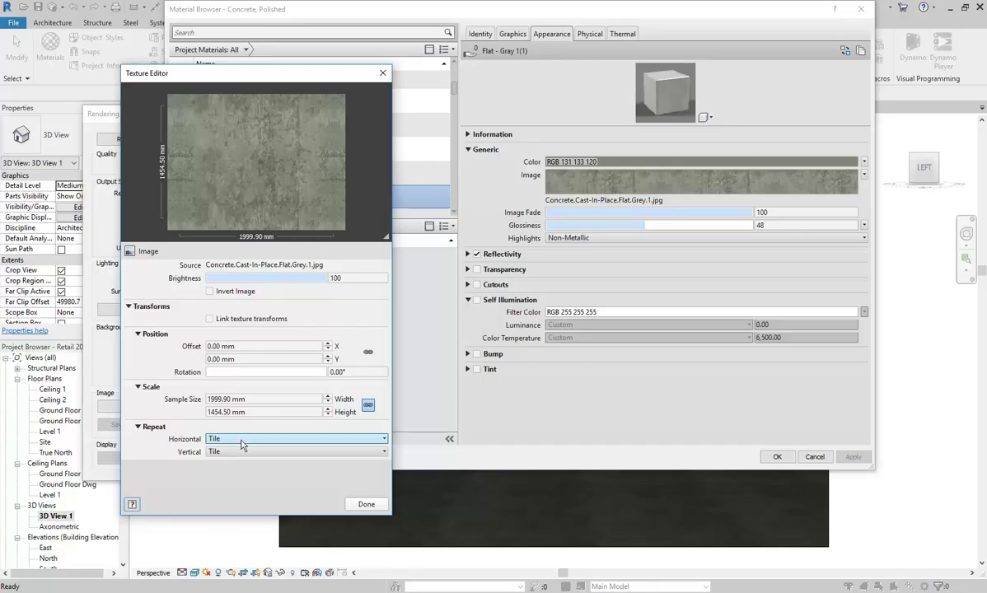
Step: Switch to Revit, check the concrete texture's horizontal repeat options, and close the Texture Editor
click(235, 439)
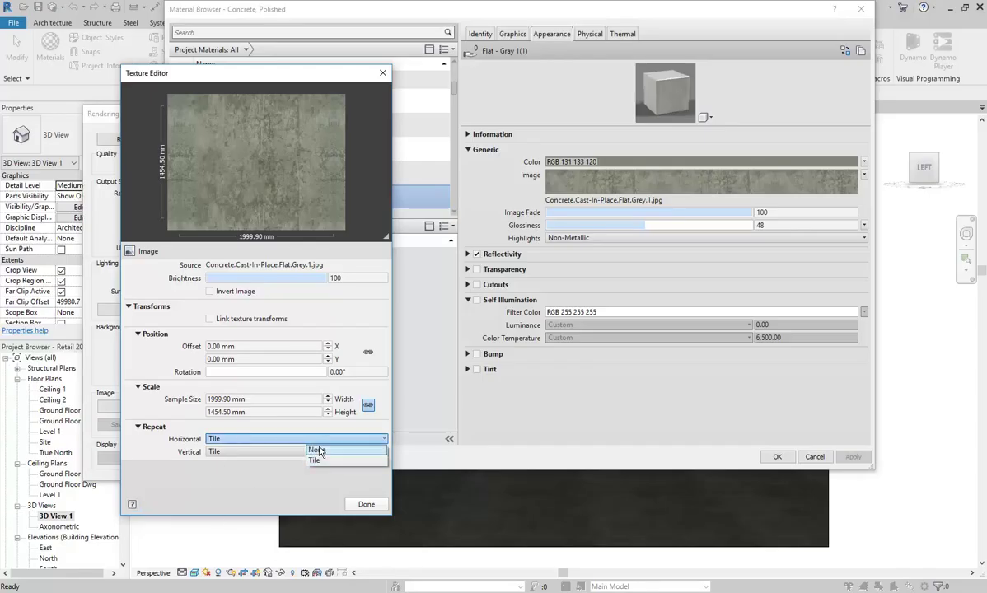
click(284, 489)
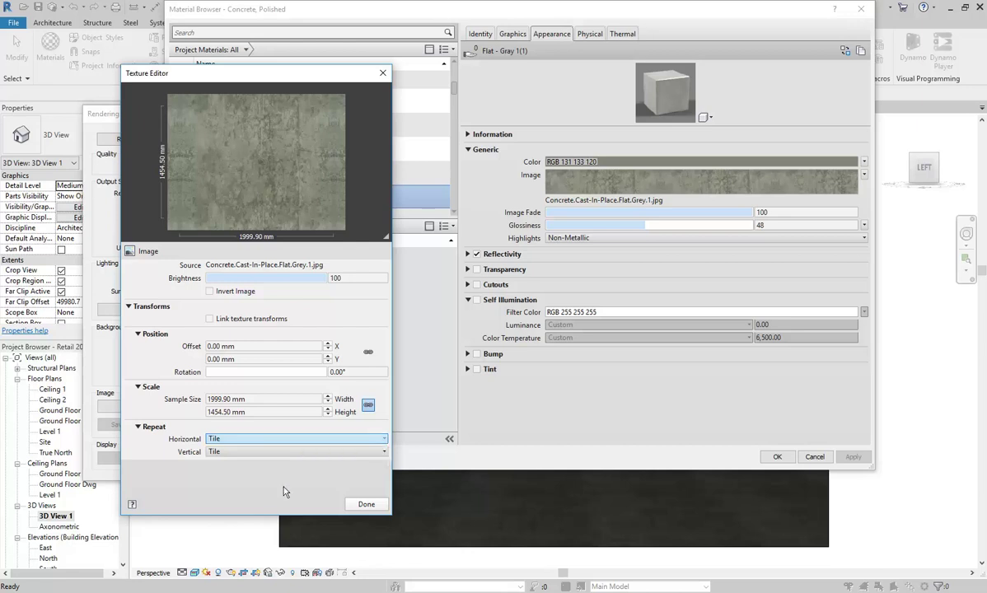
click(366, 505)
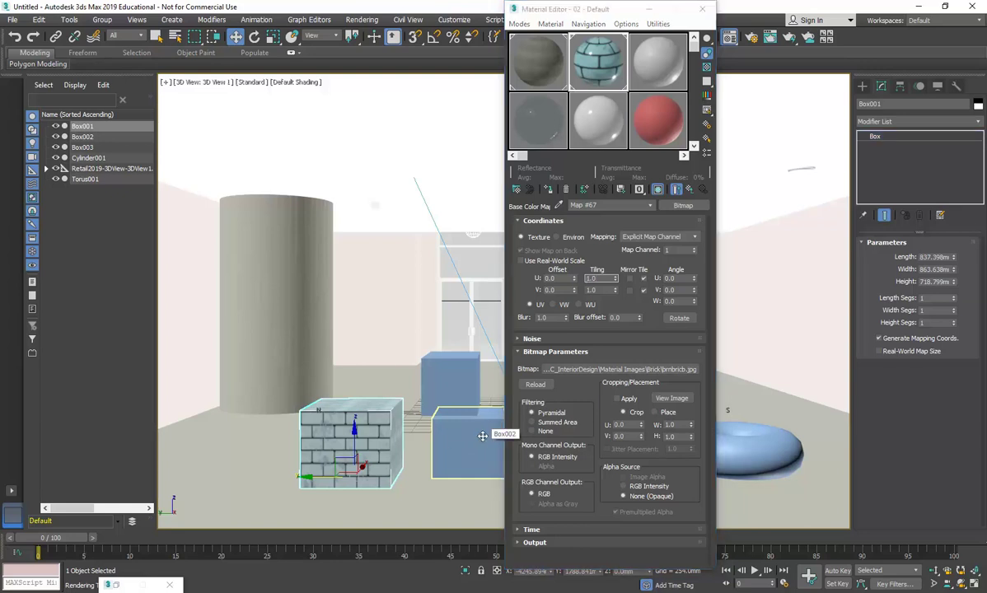
Step: Select Box002 in 3ds Max and make the 03 - Default physical material active, keeping the Material Editor clear of the boxes
click(481, 435)
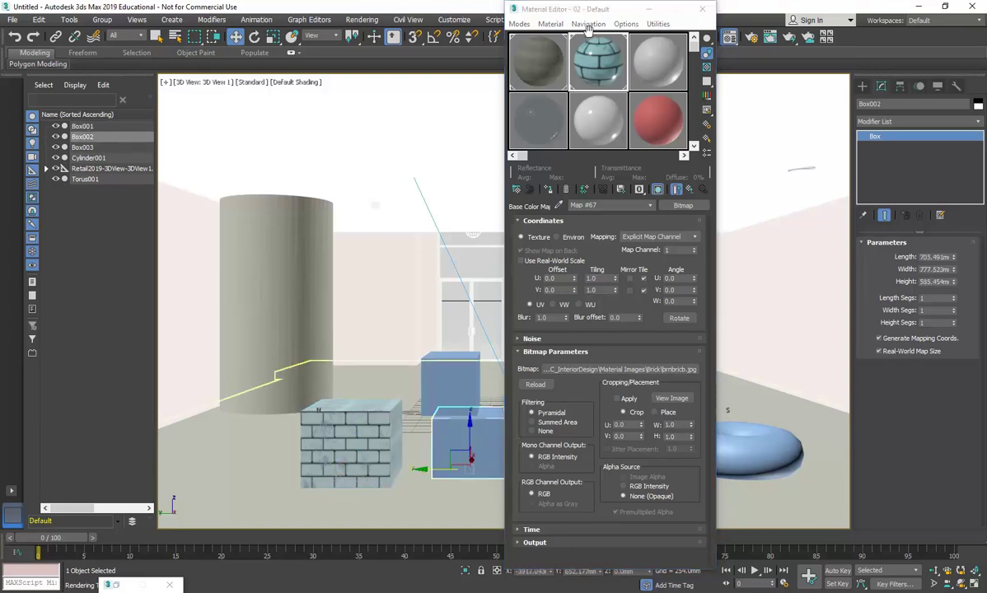
drag(553, 9, 702, 13)
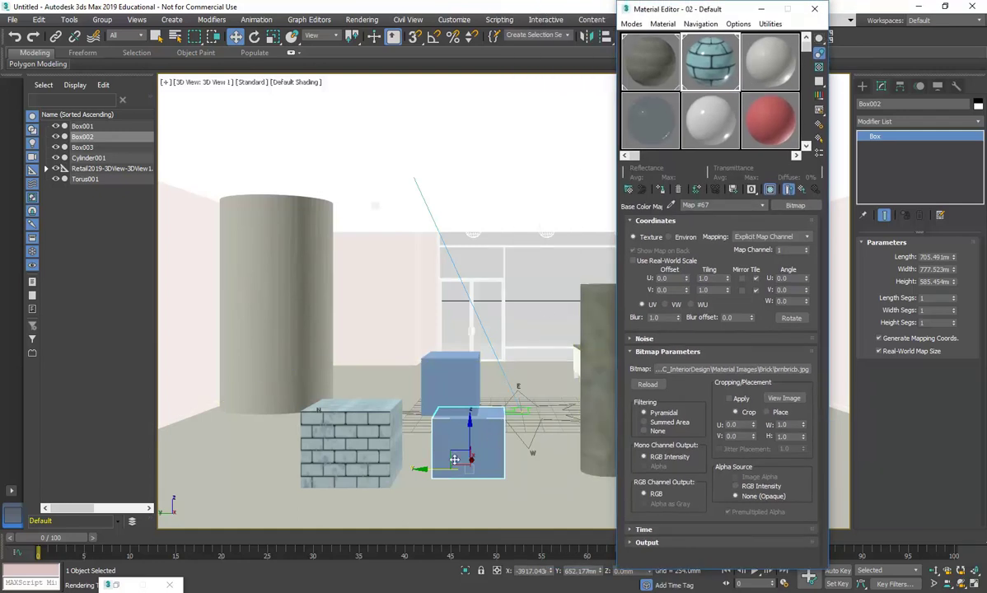
click(754, 64)
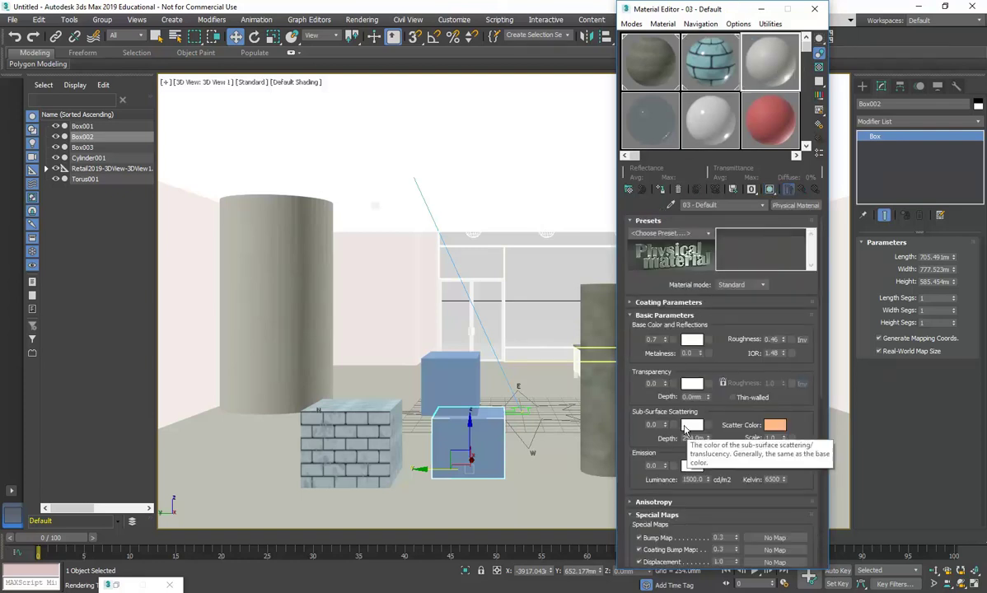
click(709, 339)
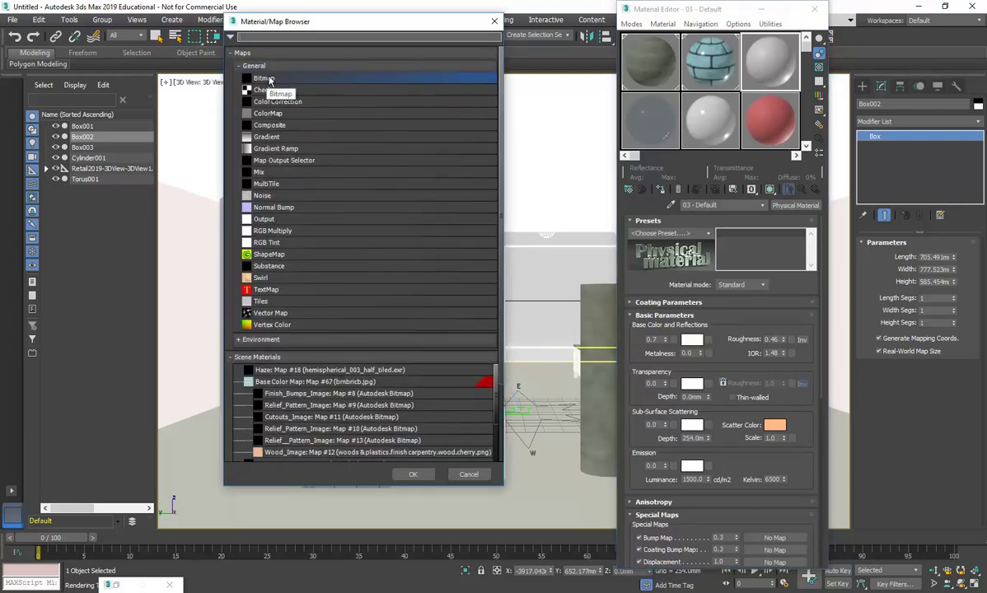
click(494, 21)
click(653, 118)
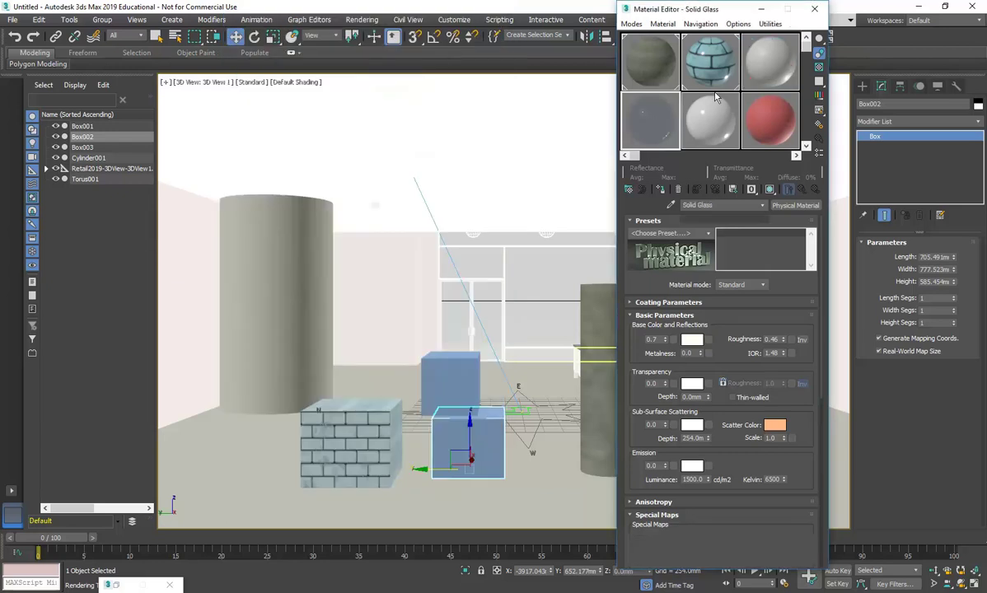
click(764, 70)
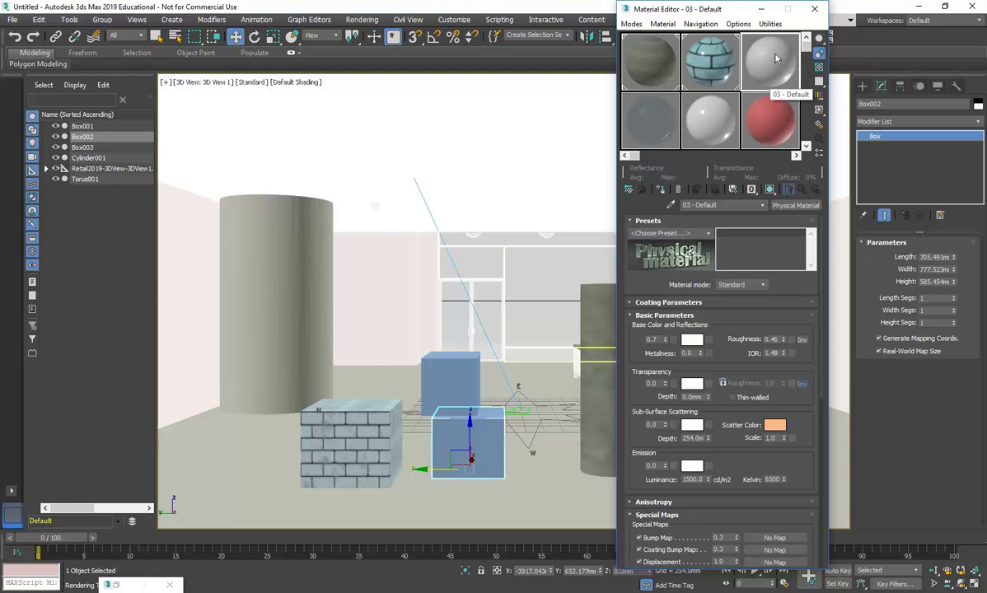
double_click(720, 66)
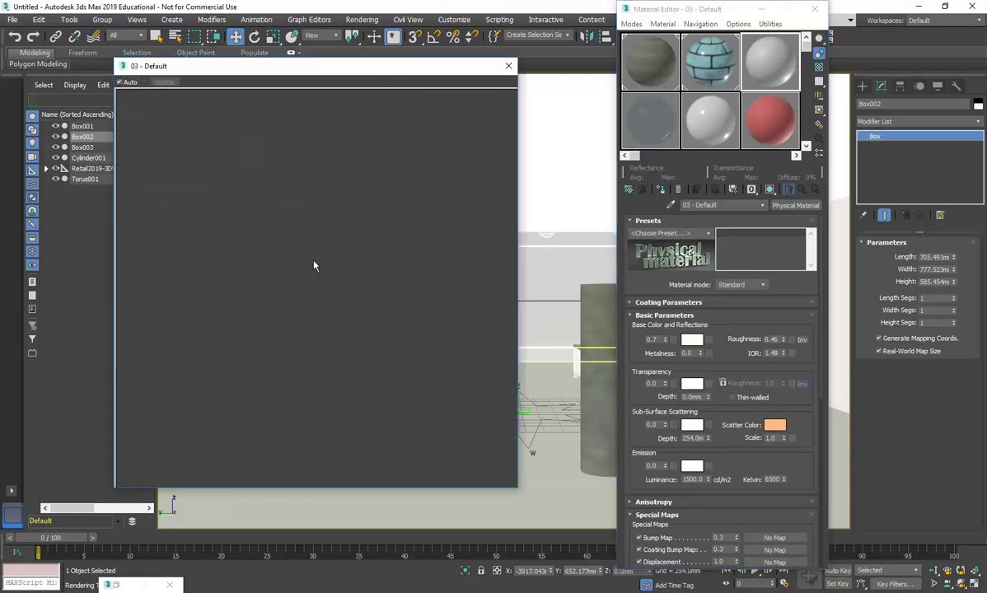
click(510, 66)
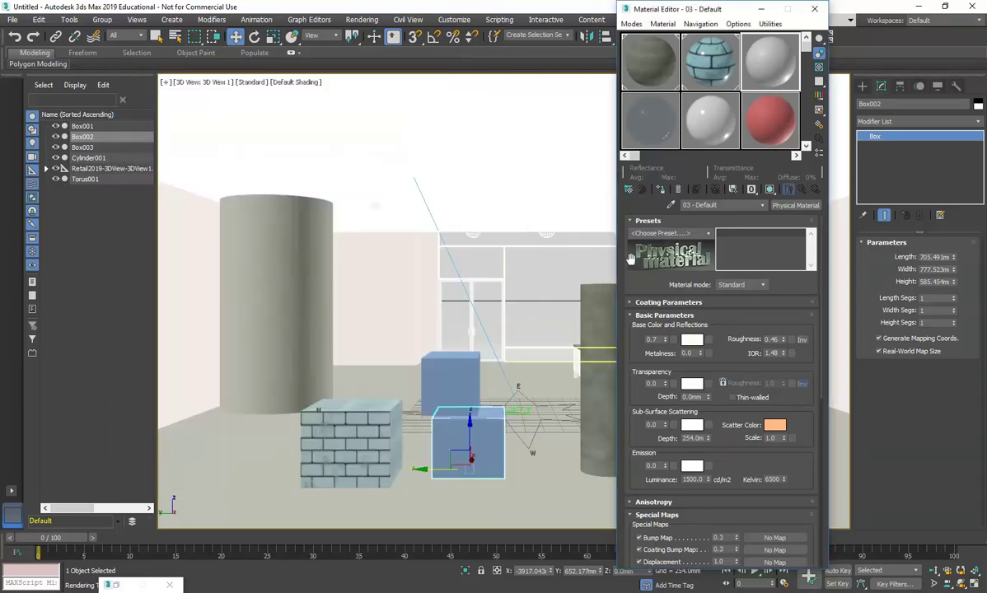
Step: Replace the 03 - Default material in the active slot with a new Physical Material and show its enlarged sample preview clear of the editor
click(630, 191)
scroll(275, 180, up, 5)
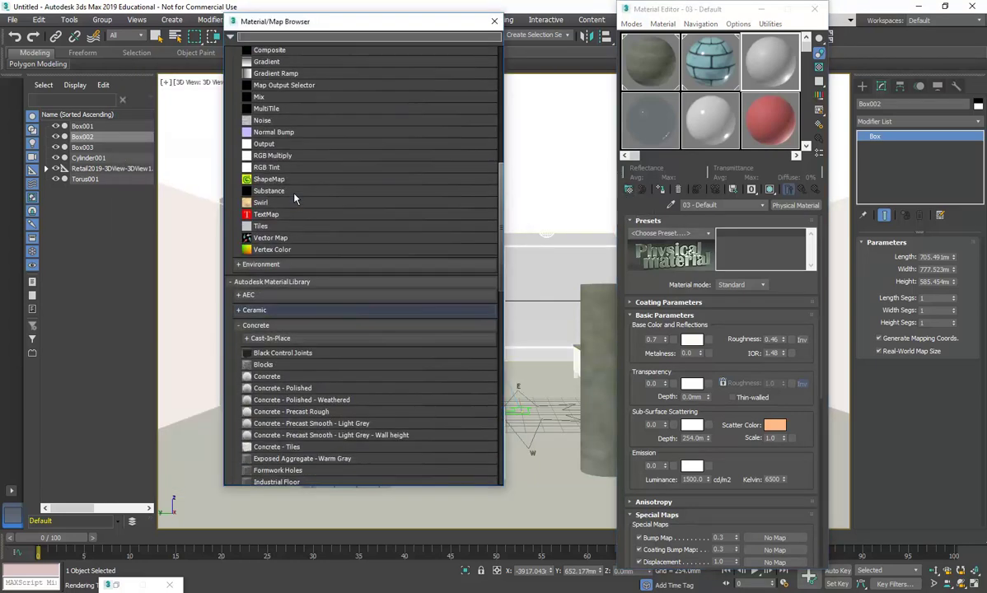
scroll(295, 197, up, 6)
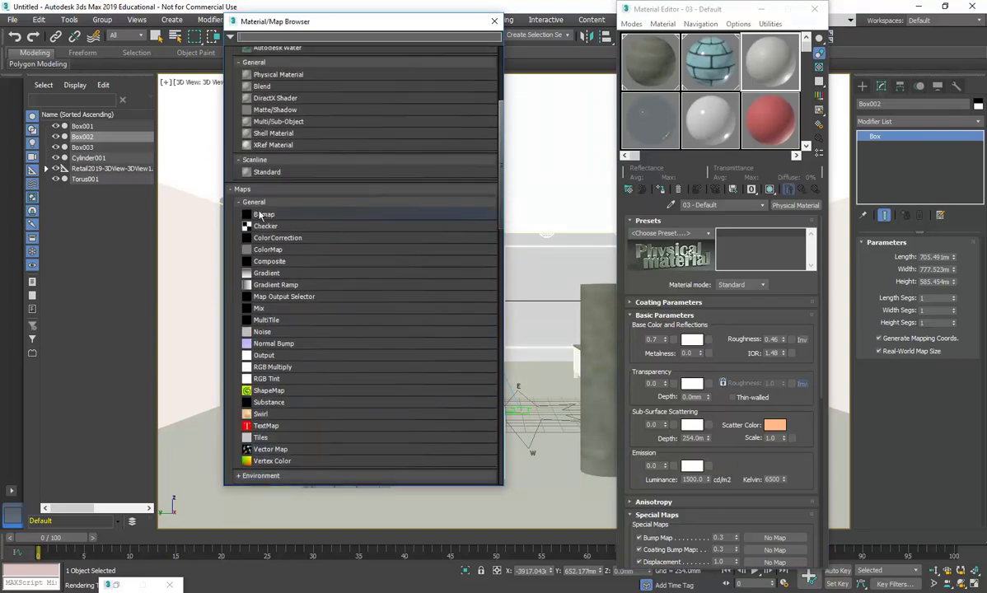
scroll(288, 128, up, 3)
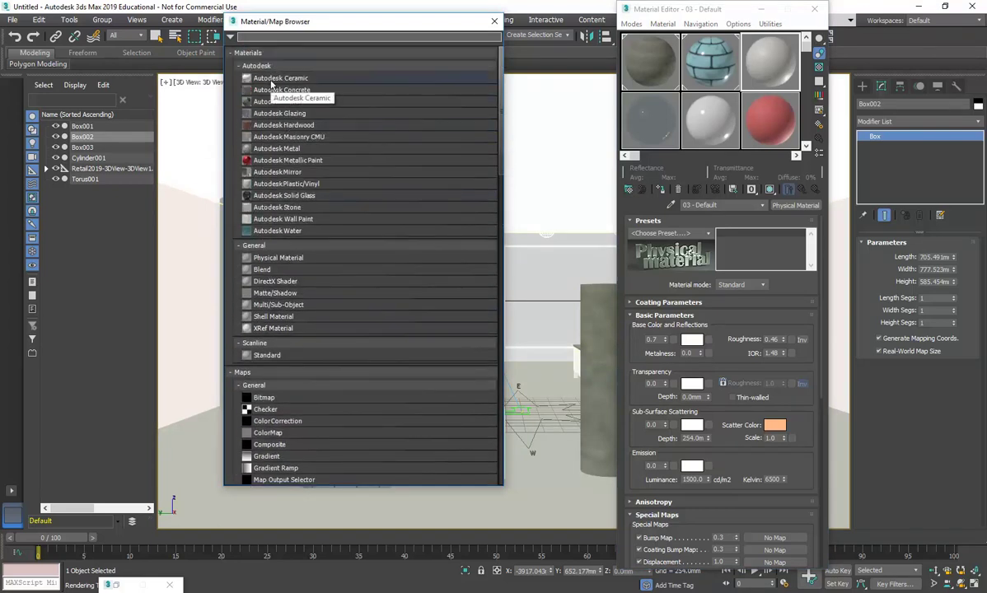
click(269, 257)
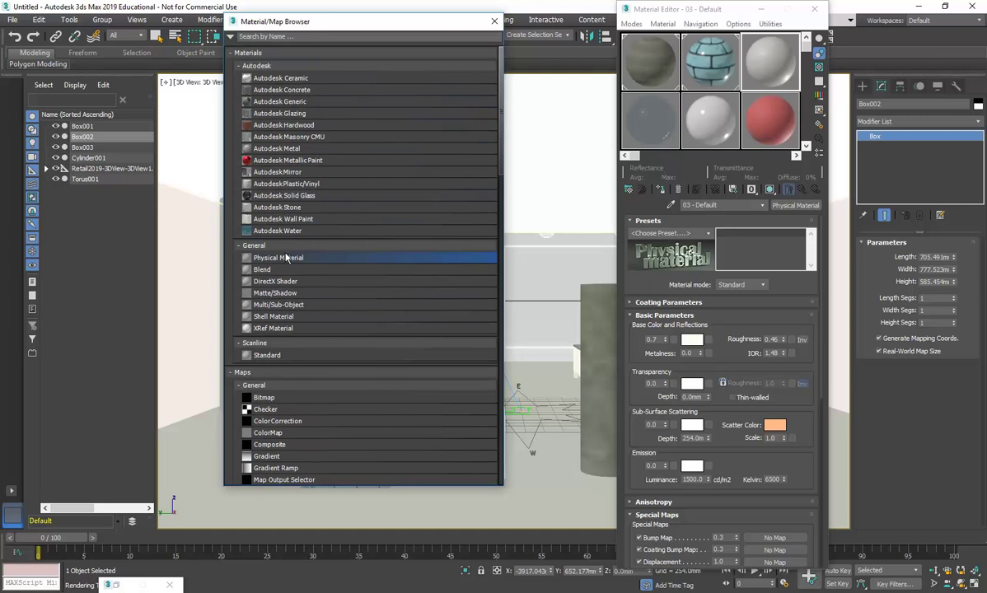
double_click(289, 258)
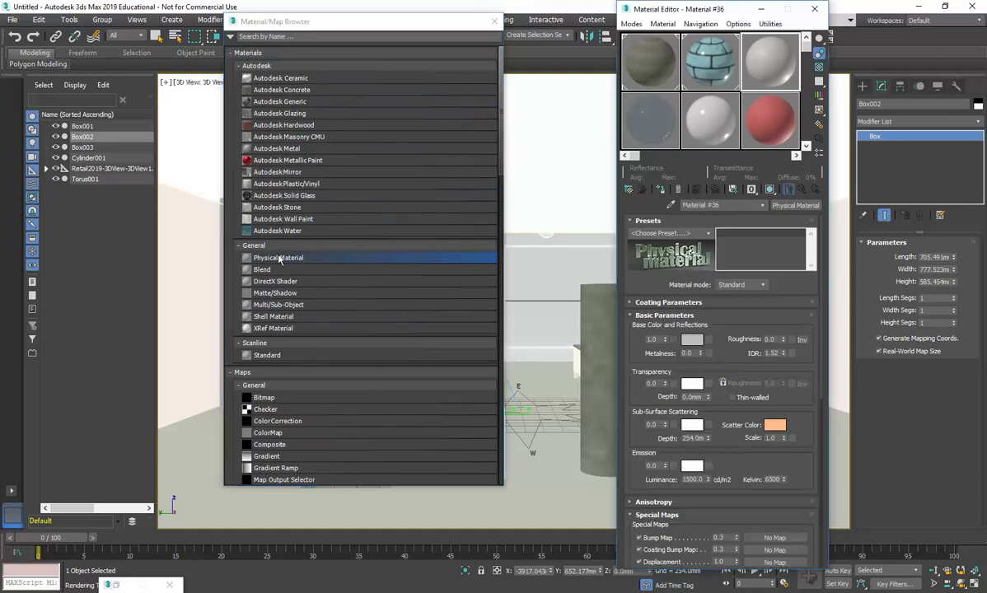
click(494, 22)
double_click(752, 59)
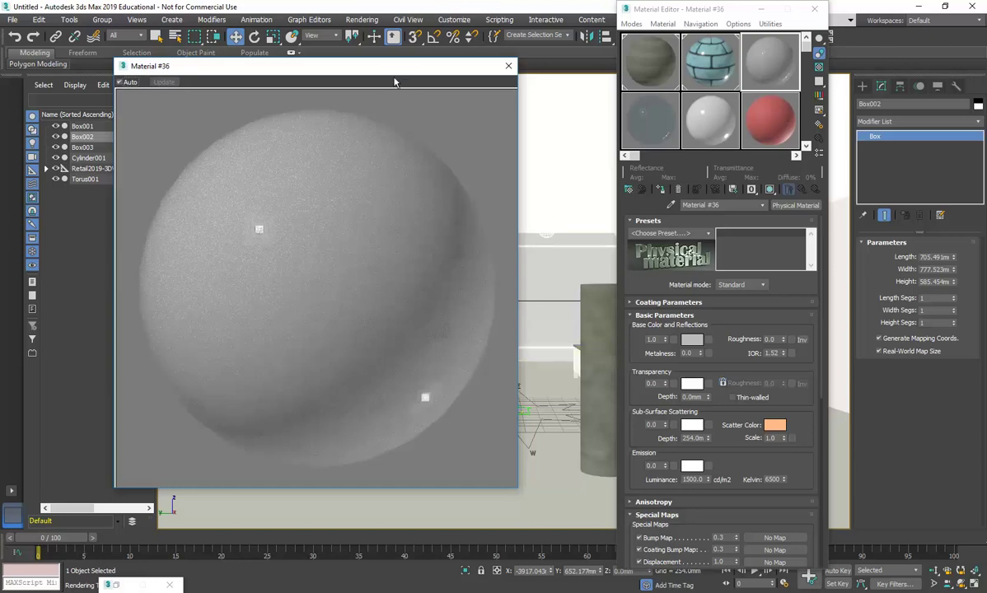
drag(369, 72, 366, 61)
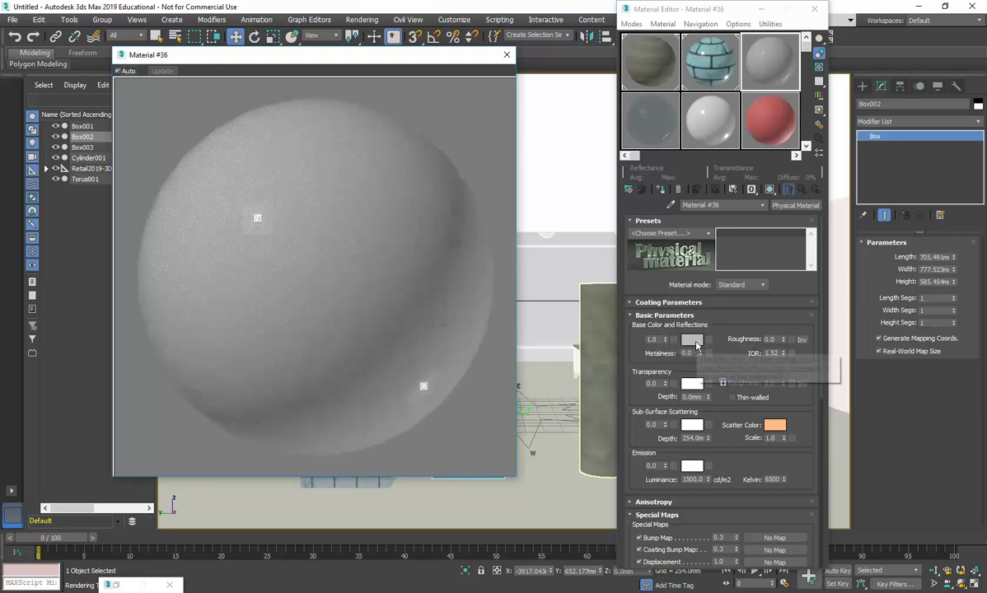
Step: Set the physical material's base color to a blue with red 0.216, green 0.374 and blue 0.712
click(695, 342)
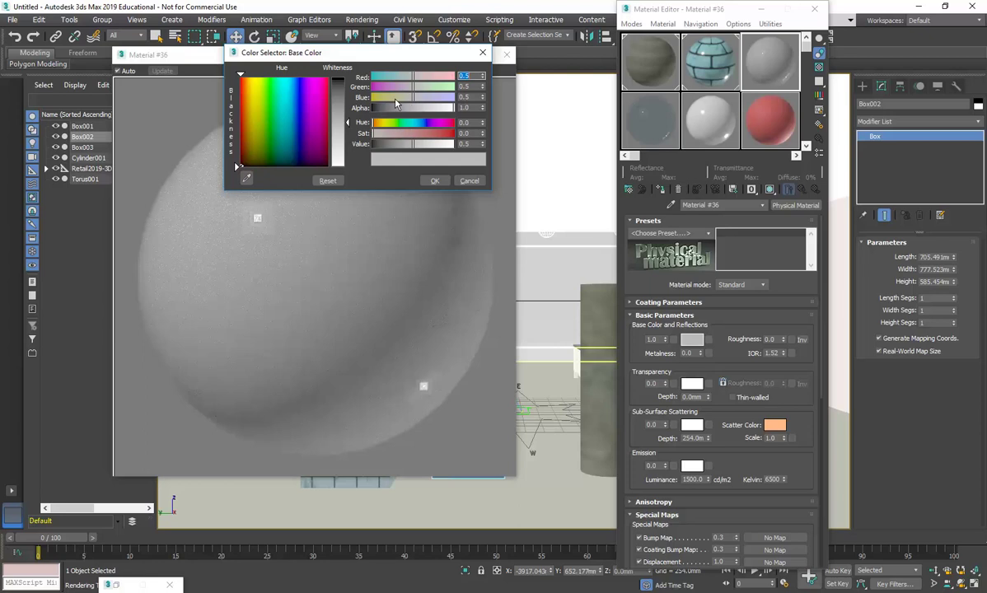
click(437, 97)
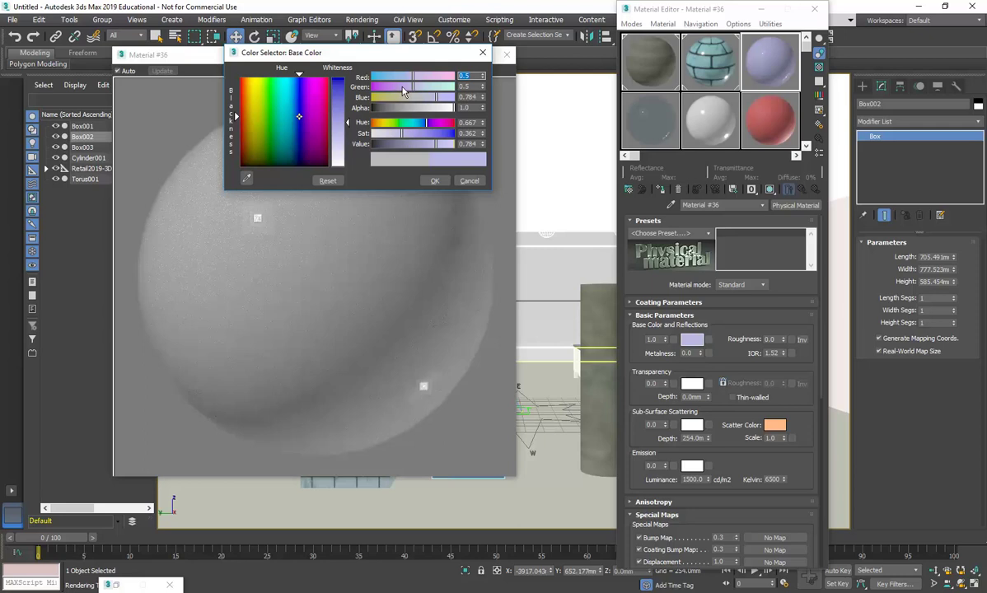
click(402, 88)
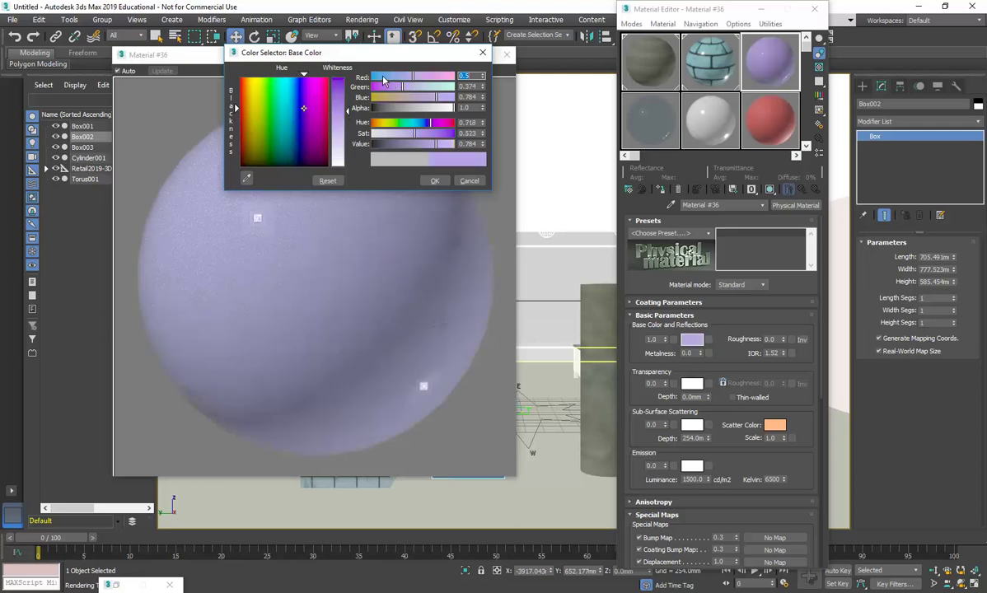
click(383, 77)
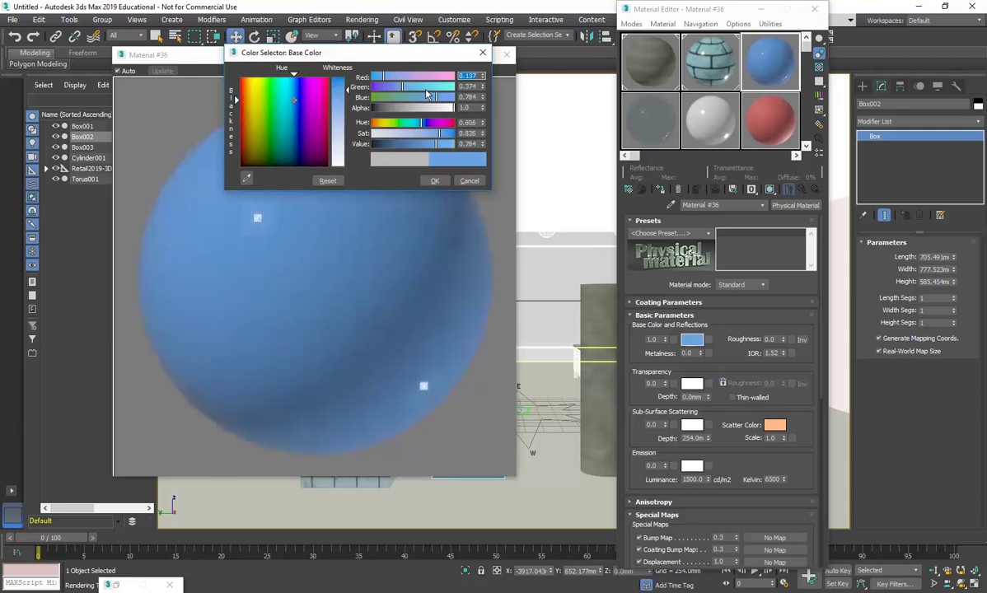
click(390, 78)
click(430, 98)
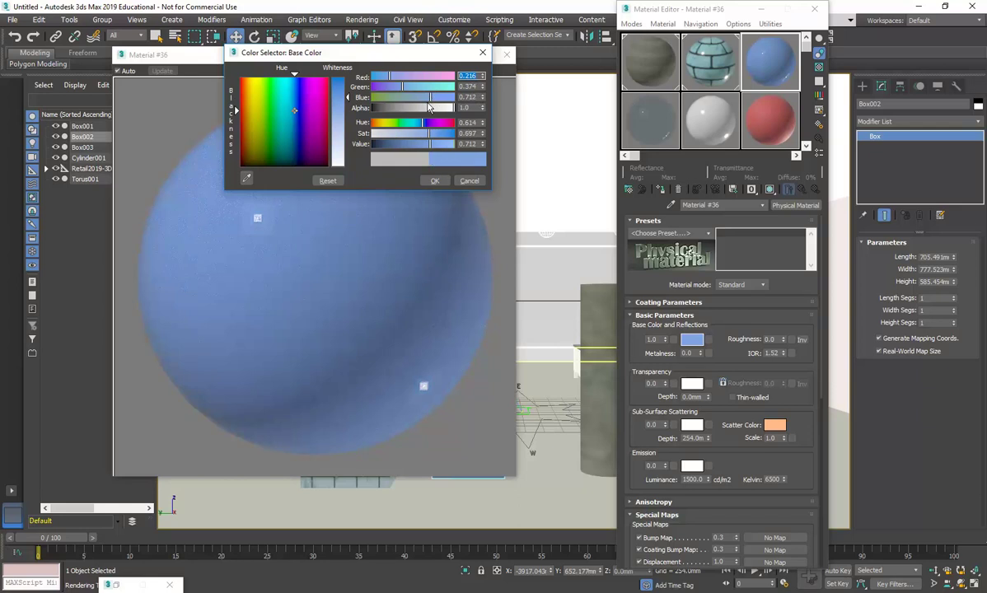
click(434, 180)
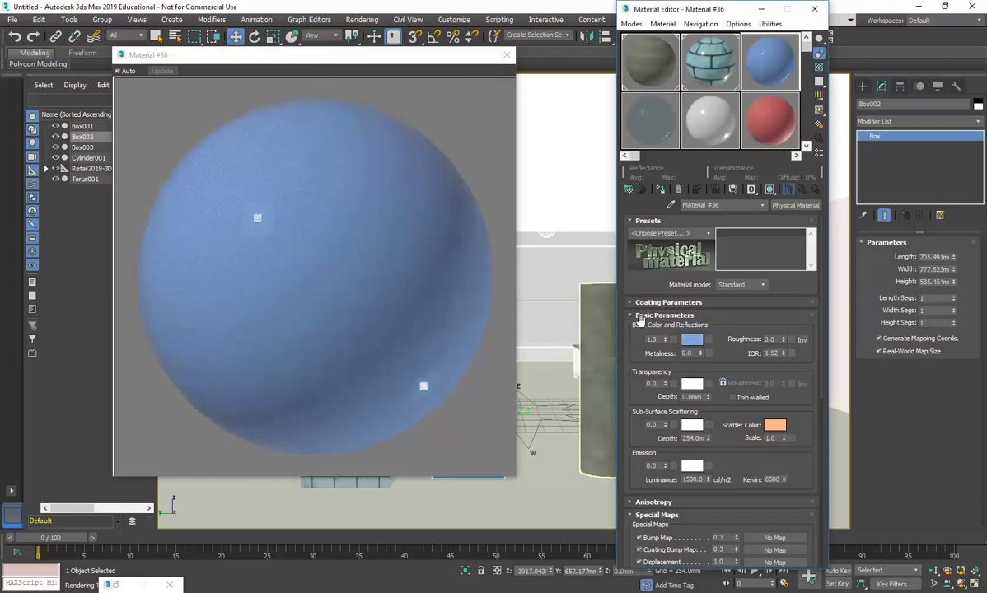
Step: Change the base color to pure white by raising the blue, green and red channels to 1.0
click(691, 339)
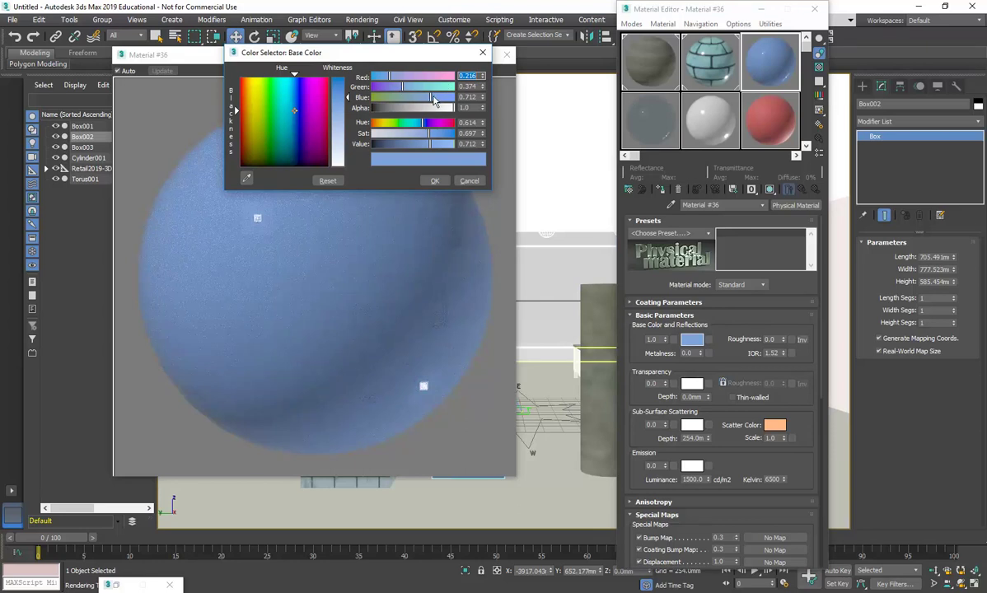
drag(409, 97, 454, 99)
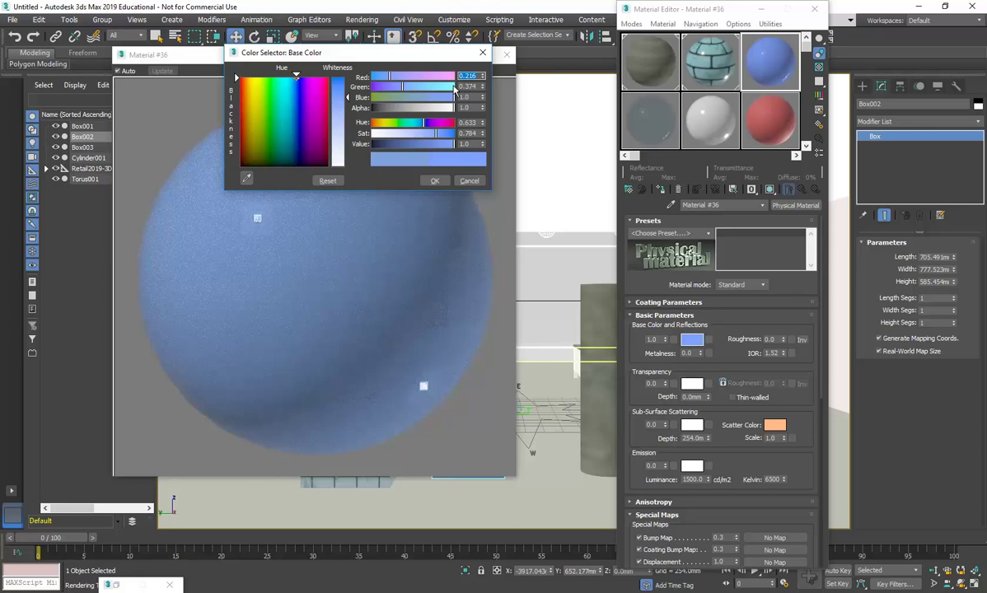
drag(402, 87, 455, 87)
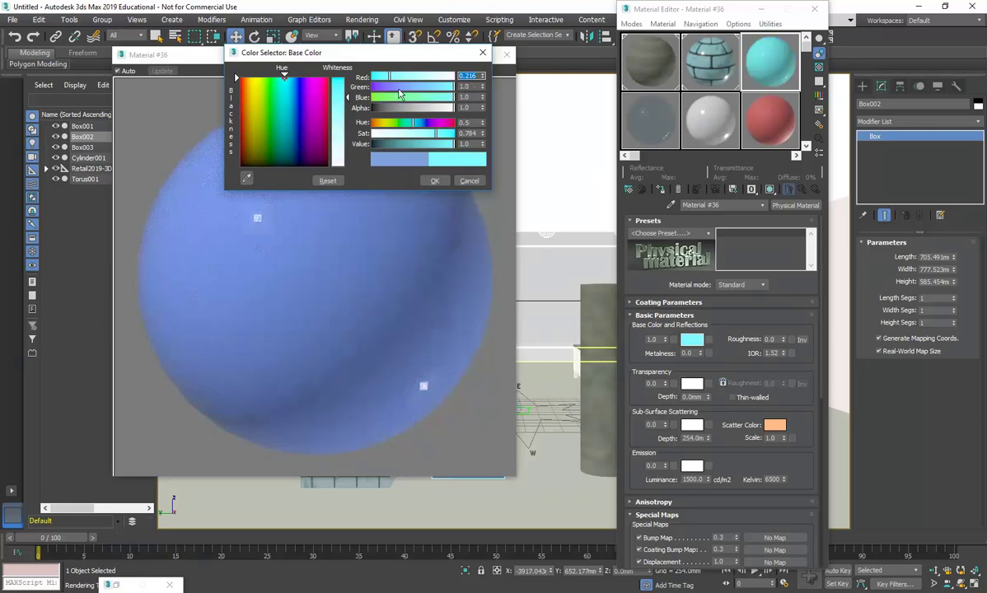
drag(374, 76, 458, 76)
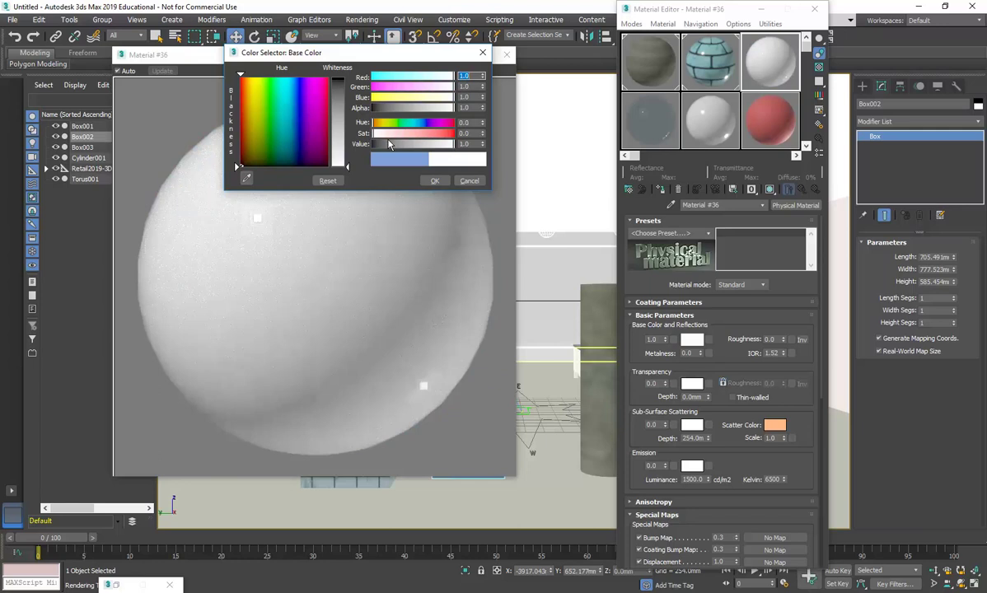
Step: Test removing one color channel at a time from white: red to 0 and back to 1.0, blue to 0 and back, and green to 0
click(375, 78)
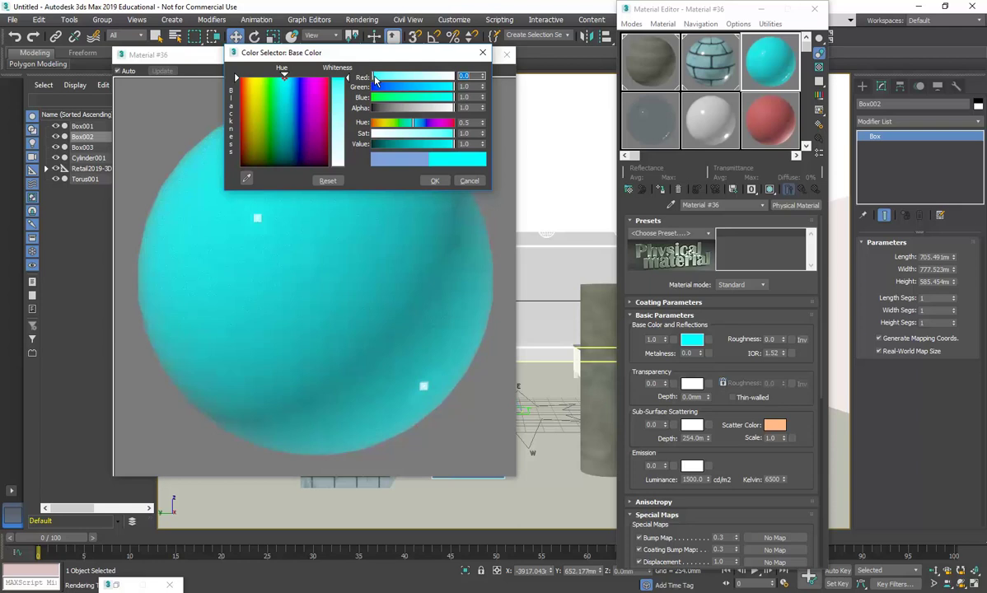
click(453, 76)
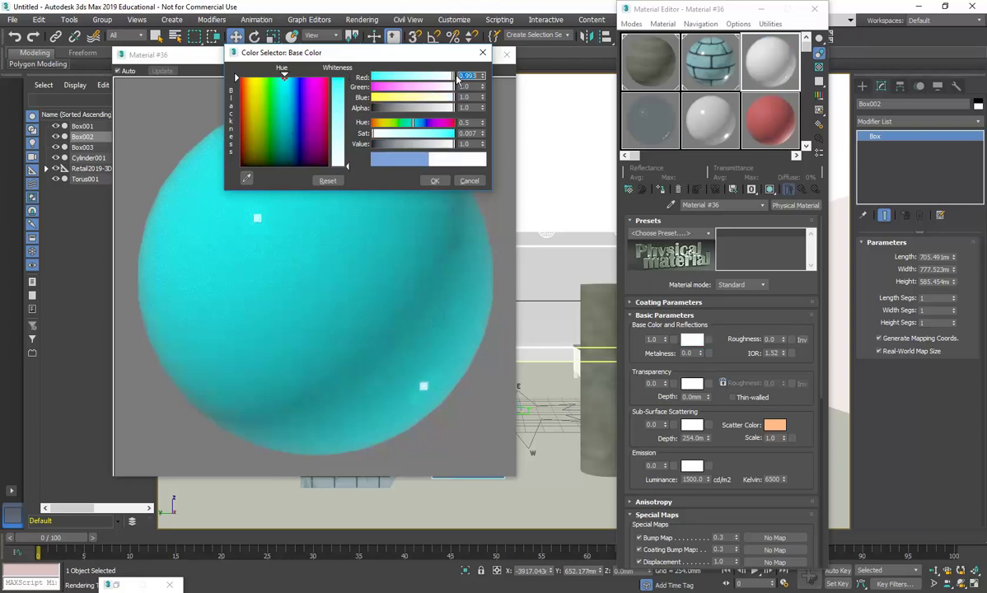
click(455, 77)
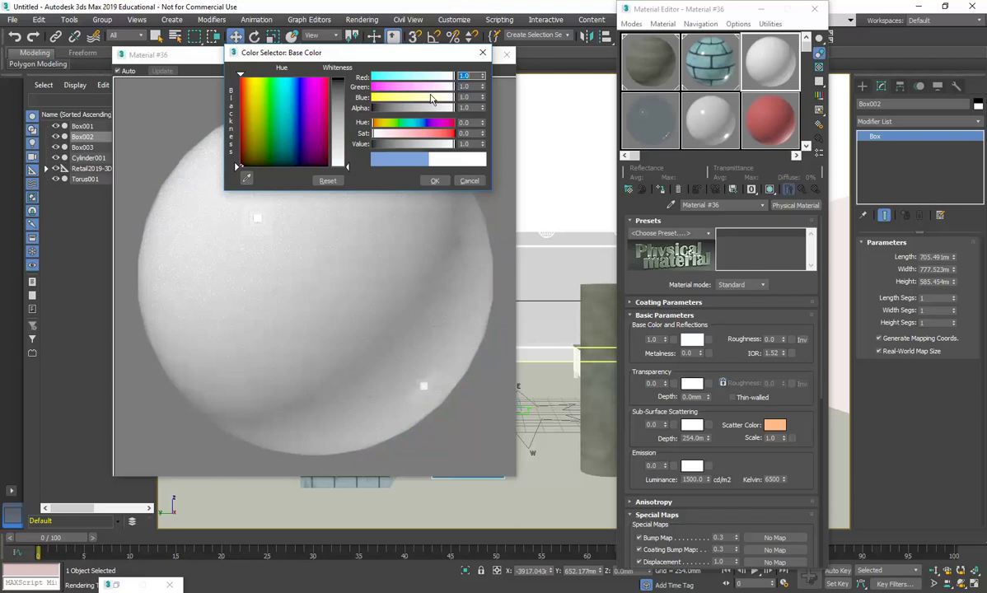
click(372, 98)
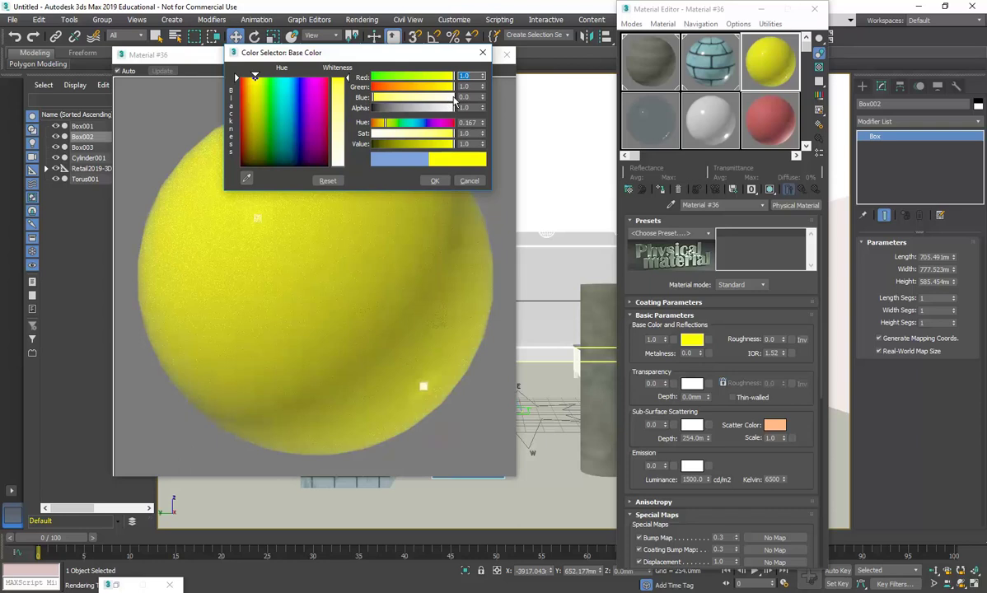
click(454, 98)
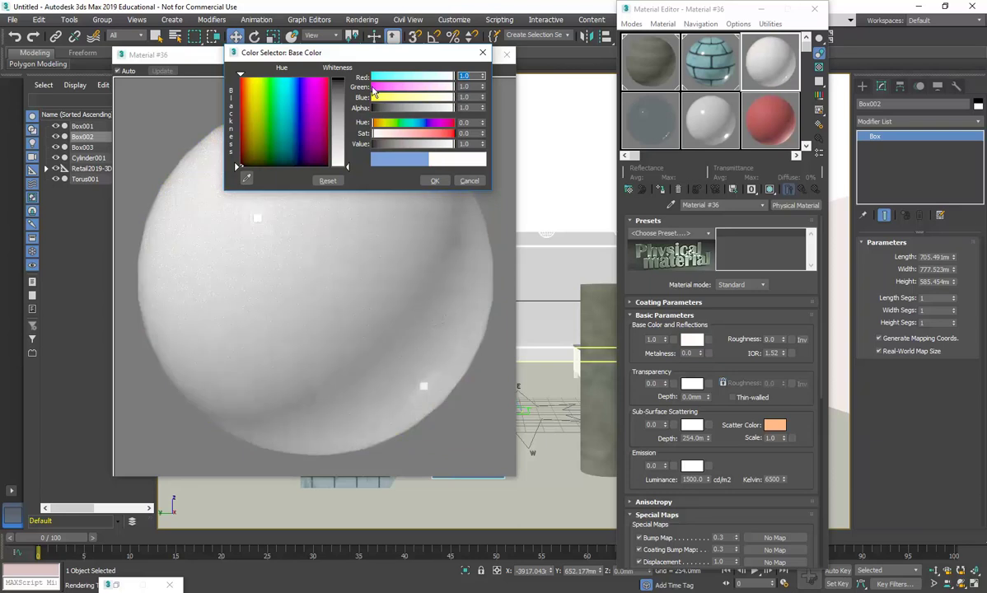
click(374, 90)
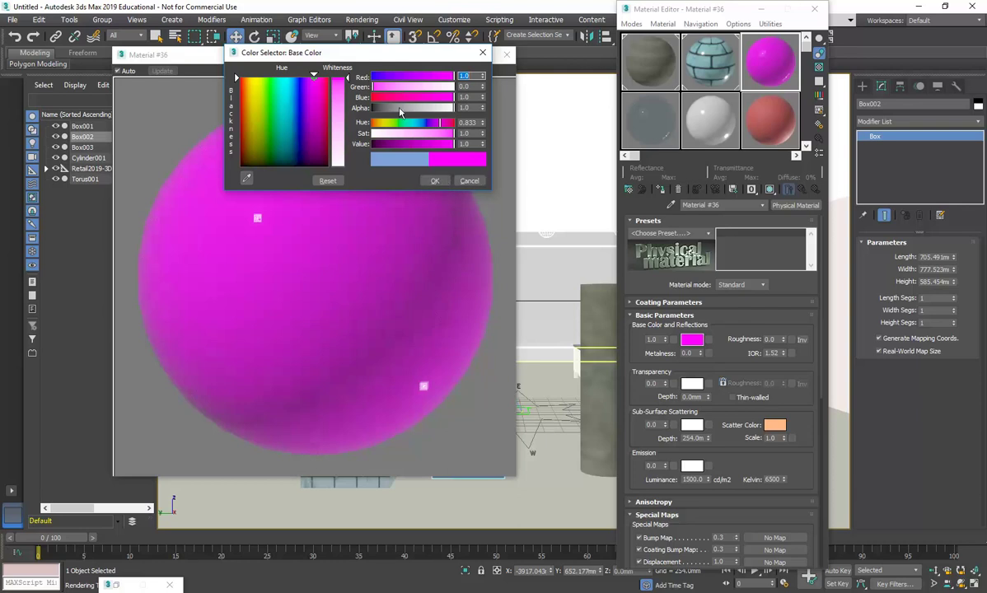
Step: Set the base color to a light pink with red 0.82, green 0.532 and blue 0.468, and accept it
click(422, 87)
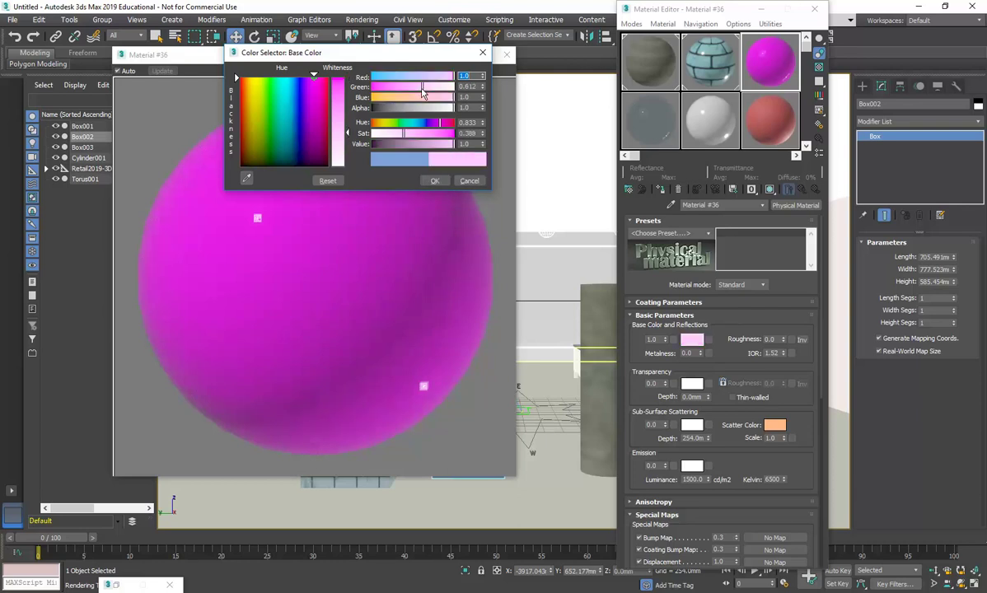
click(410, 98)
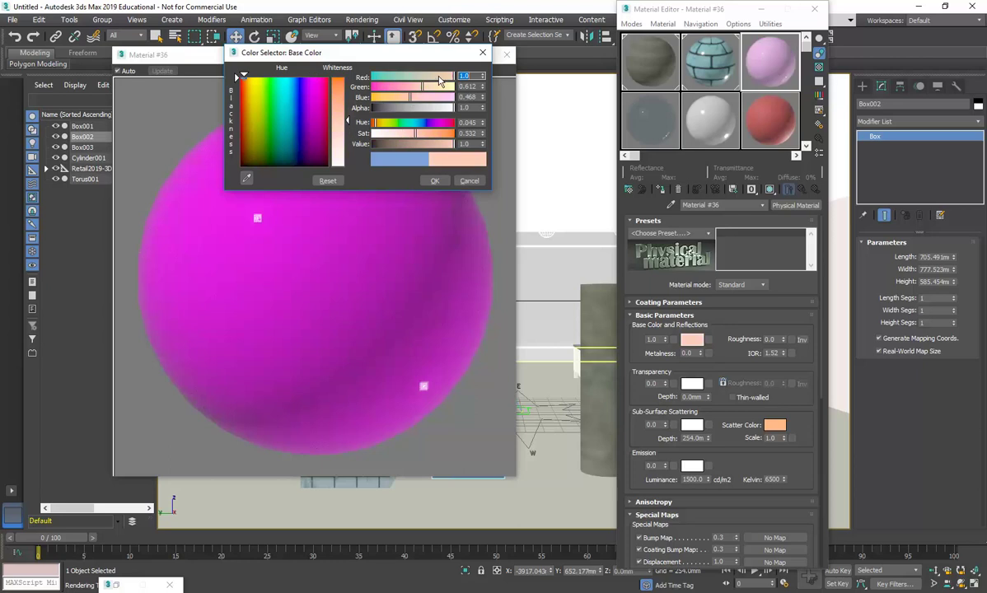
text(0.82)
key(Return)
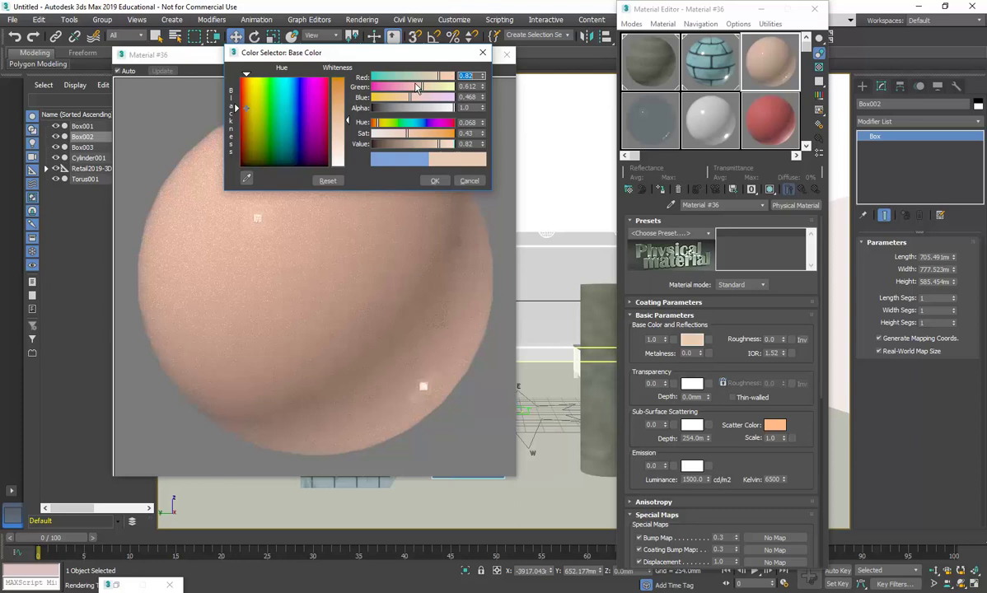
click(374, 122)
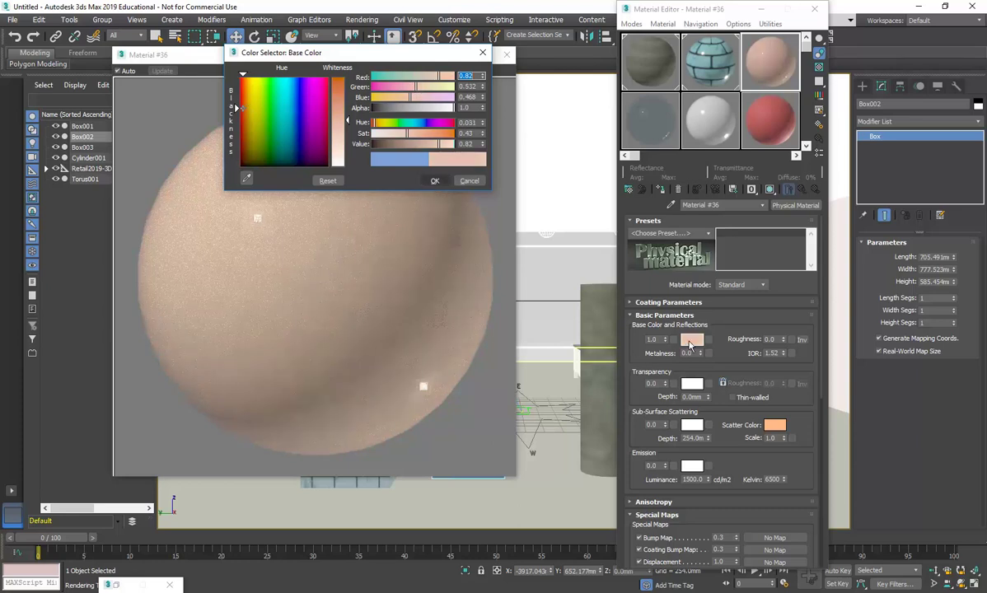
click(435, 180)
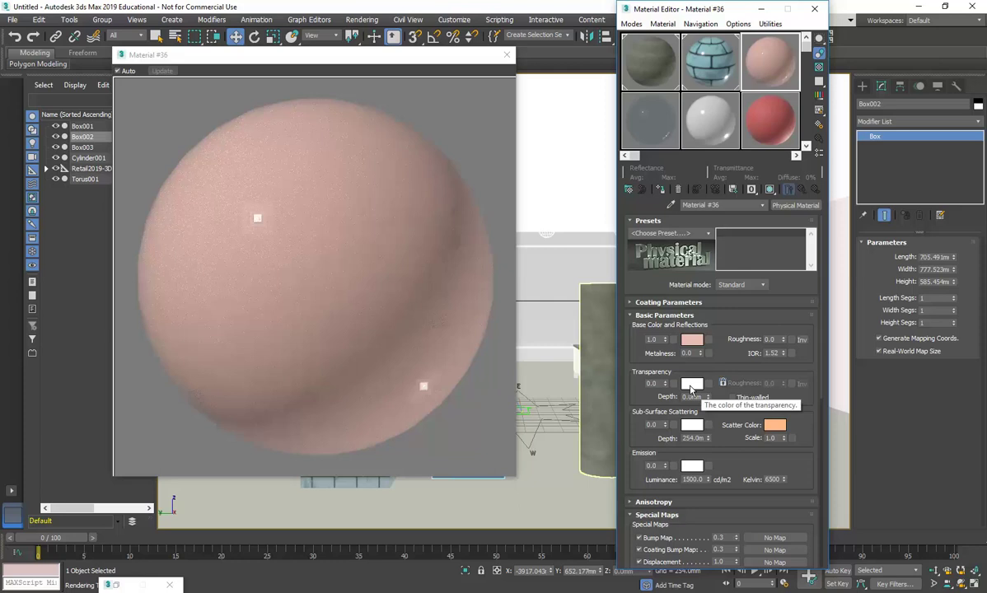
Step: Set the material's transparency to 0.52 and show the checkered background behind its sample sphere
drag(666, 385, 665, 360)
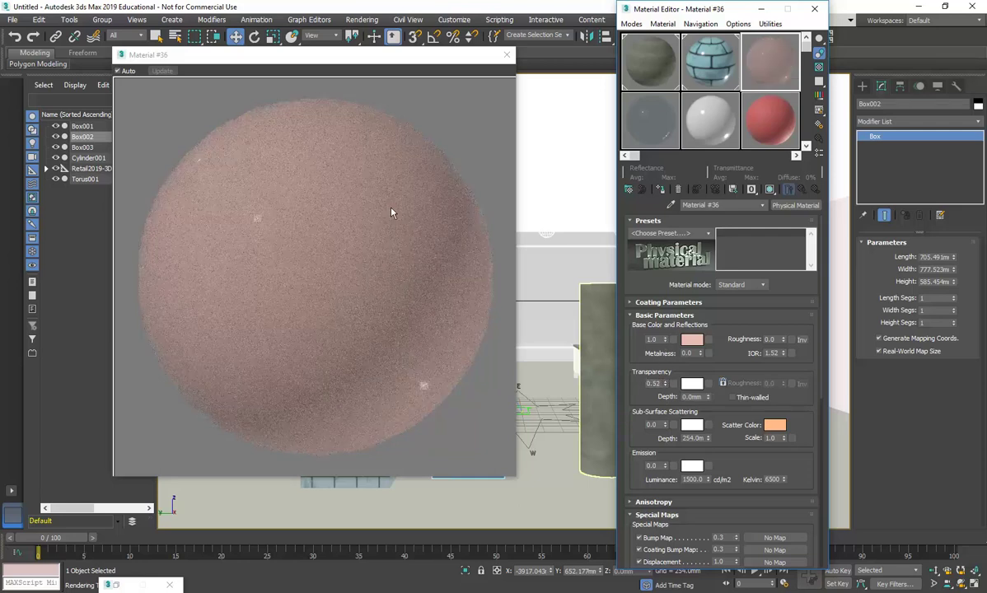
click(819, 68)
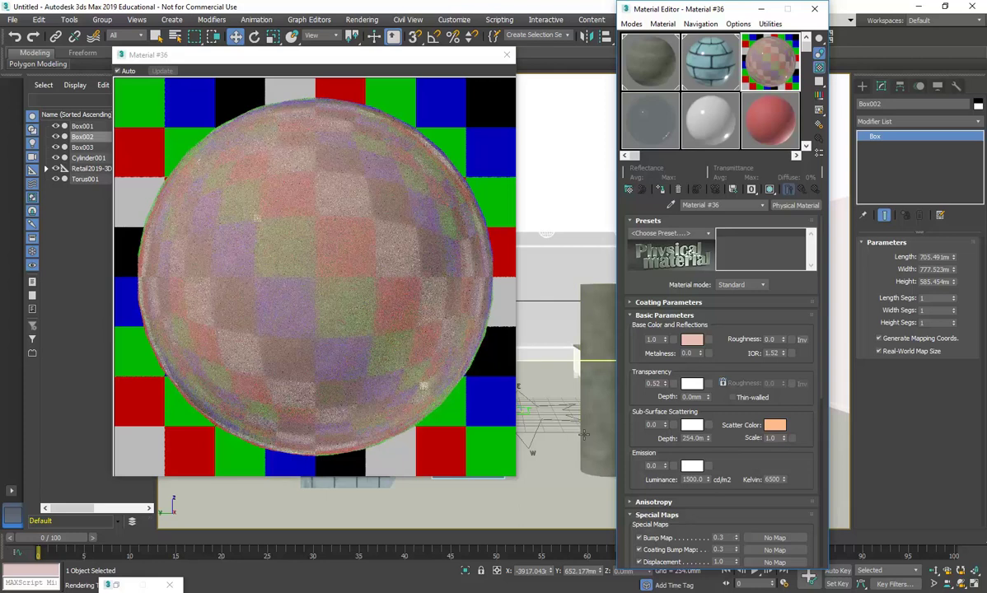
mouse_move(638, 463)
mouse_down()
mouse_move(638, 299)
mouse_move(636, 469)
mouse_up()
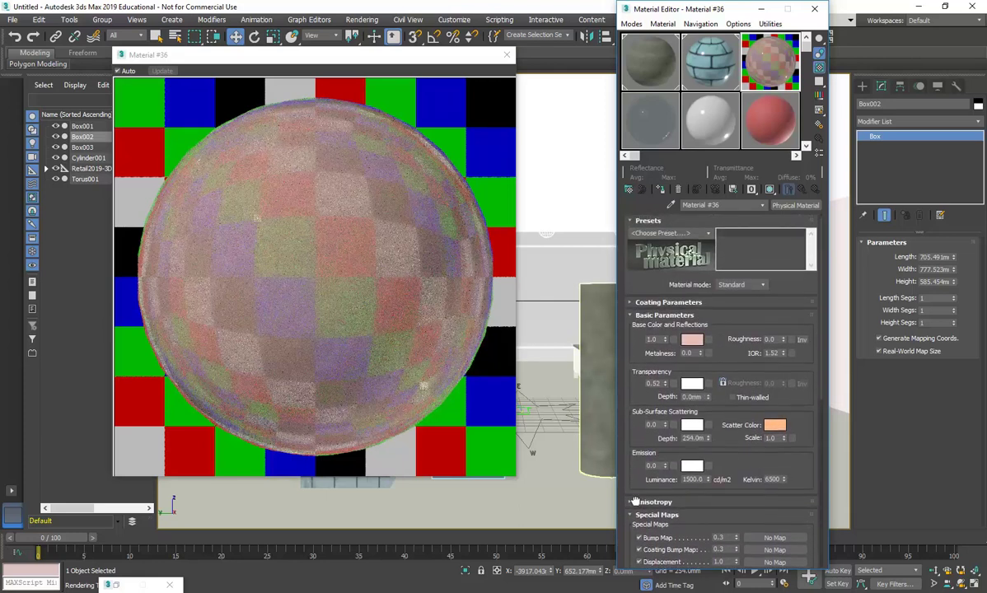
click(741, 284)
click(741, 285)
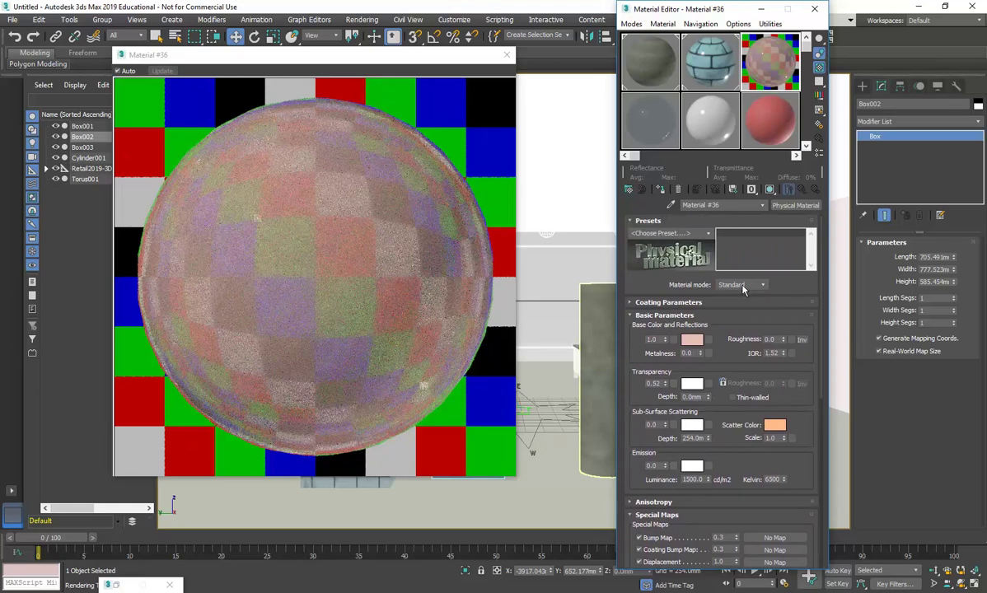
Step: Change the material type from Physical to Standard, then inspect its diffuse color and accept it as is
click(791, 205)
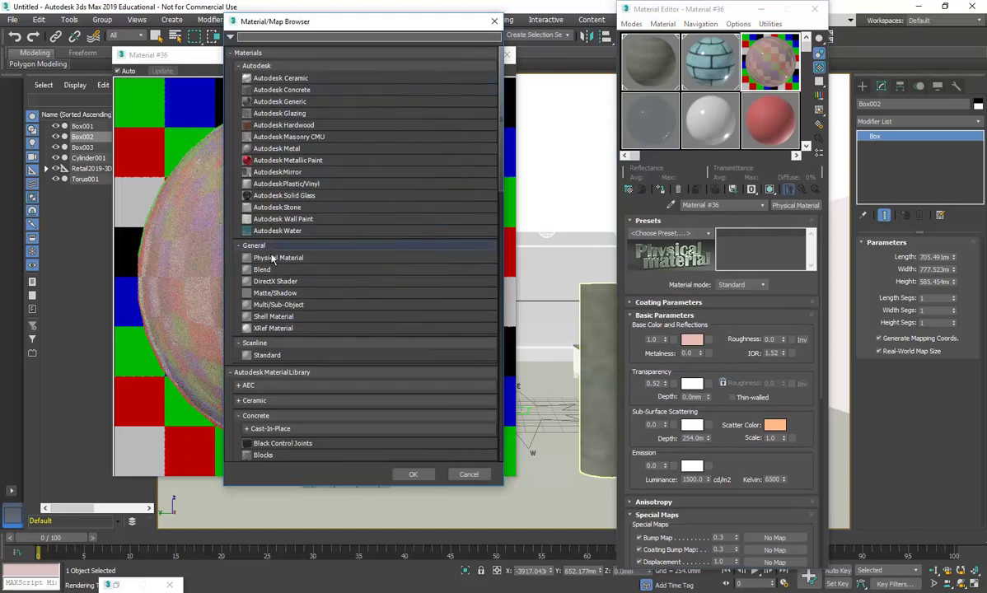
double_click(260, 355)
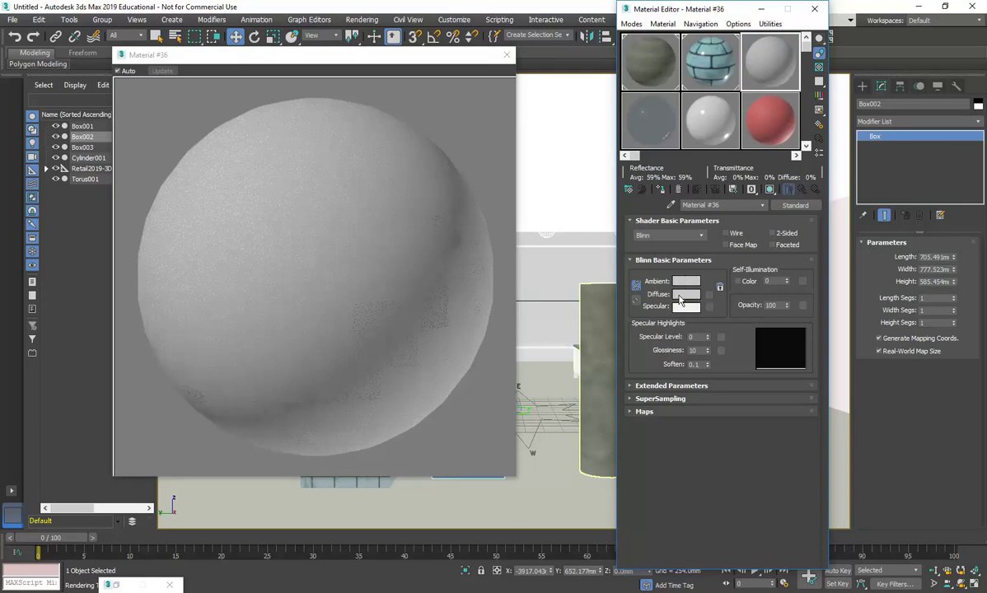
click(504, 381)
click(688, 301)
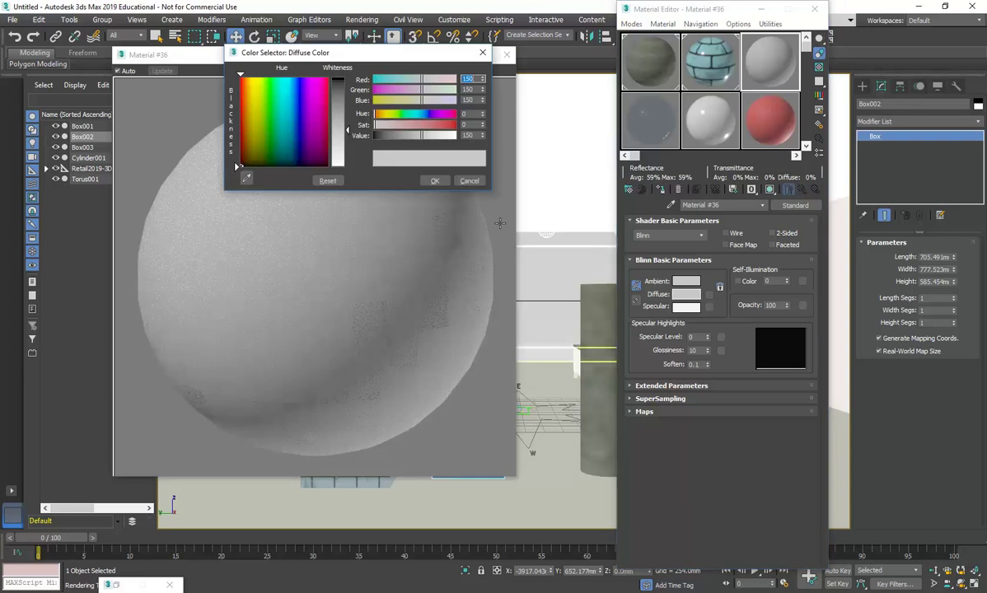
click(434, 178)
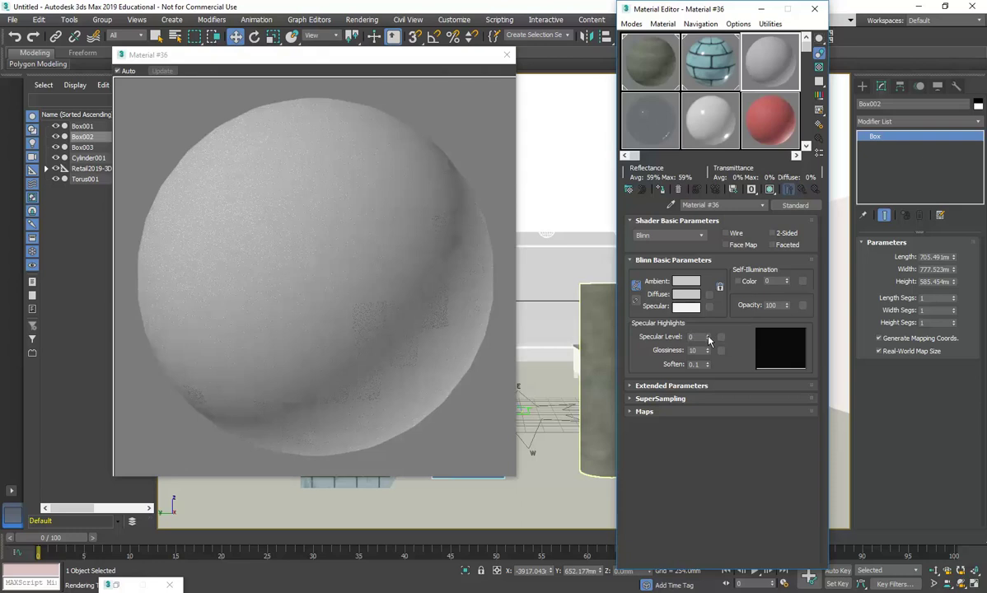
Step: Set the Standard material's specular level to 52 and opacity to 14, with the checkered background shown behind the sample
drag(707, 337, 726, 379)
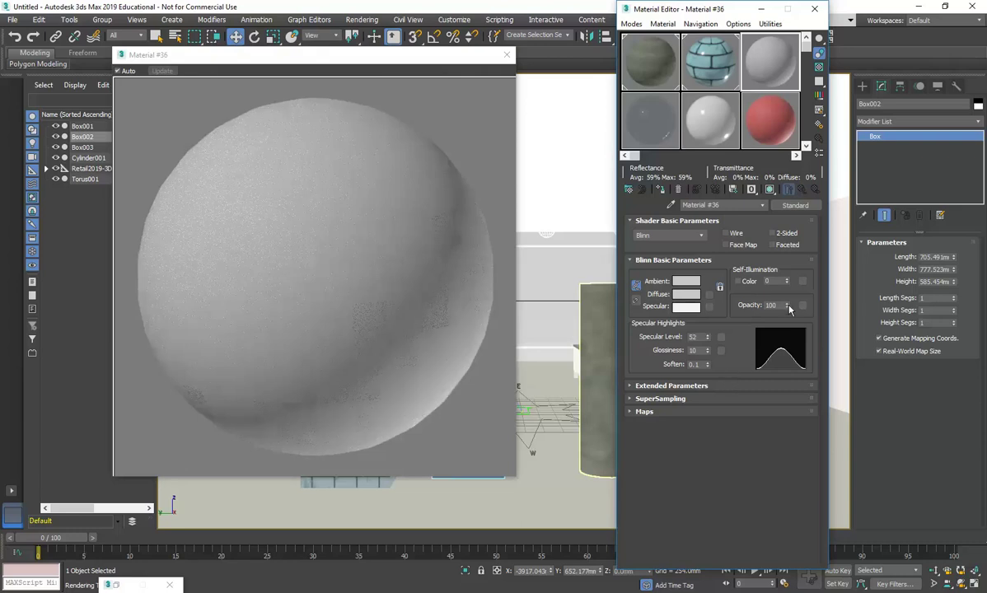
drag(786, 305, 783, 366)
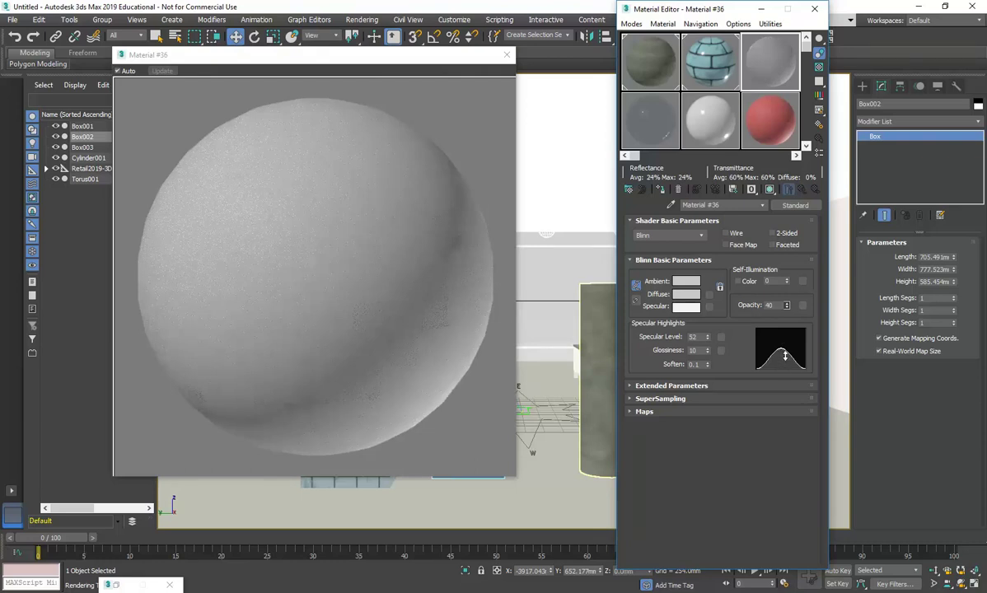
drag(785, 355, 786, 360)
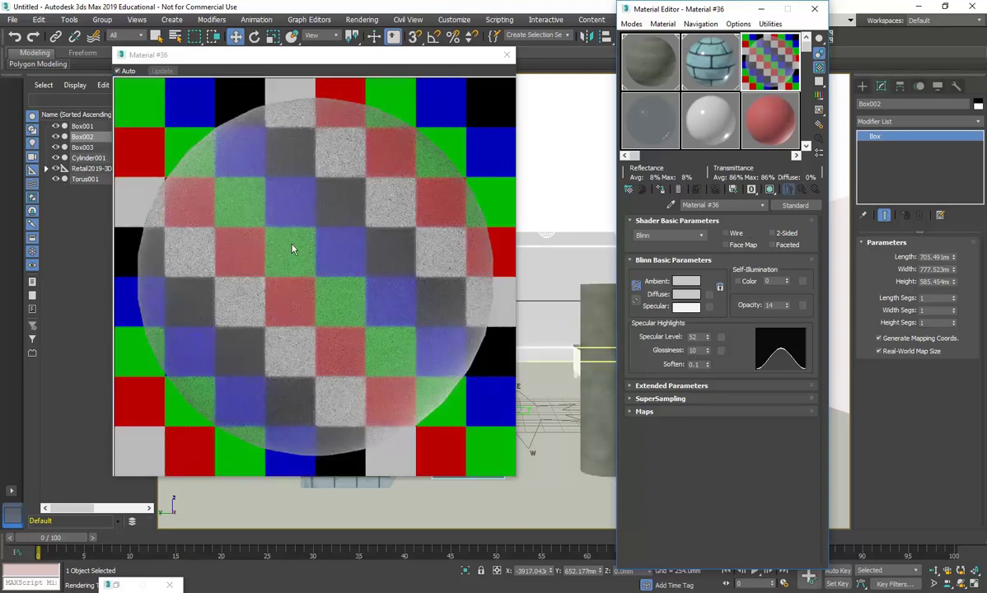
Step: Adjust the Standard material to specular level 94, glossiness 57 and opacity 74 for a sharper, more opaque look
mouse_move(708, 338)
mouse_down()
mouse_move(708, 324)
mouse_move(708, 356)
mouse_up()
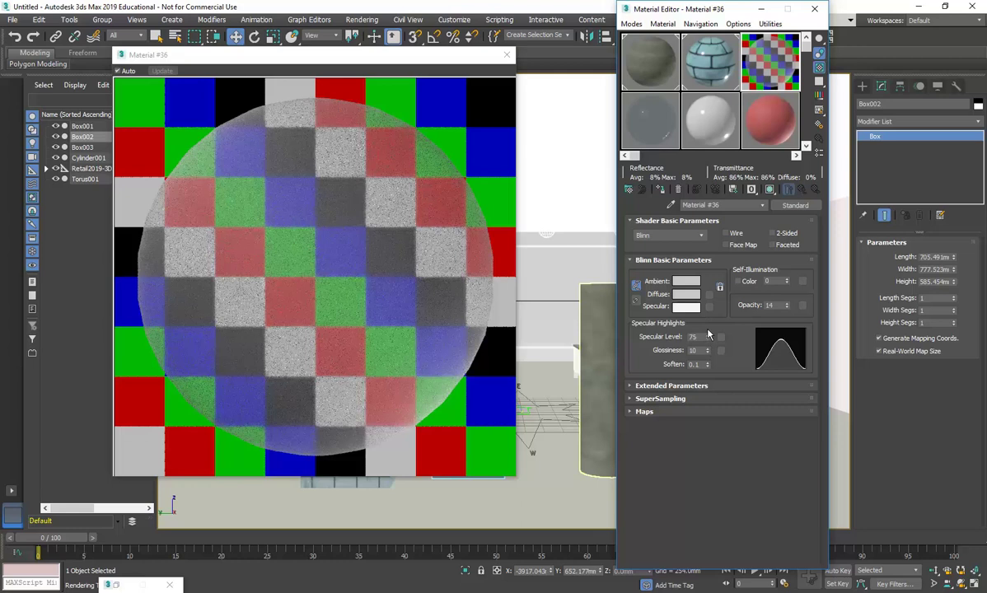
drag(707, 350, 708, 335)
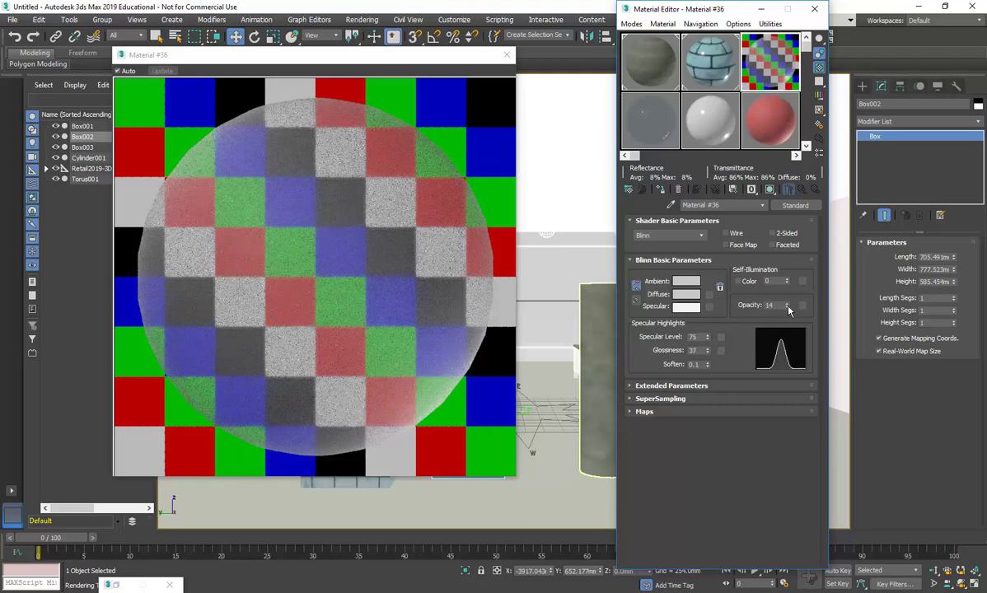
drag(788, 310, 783, 270)
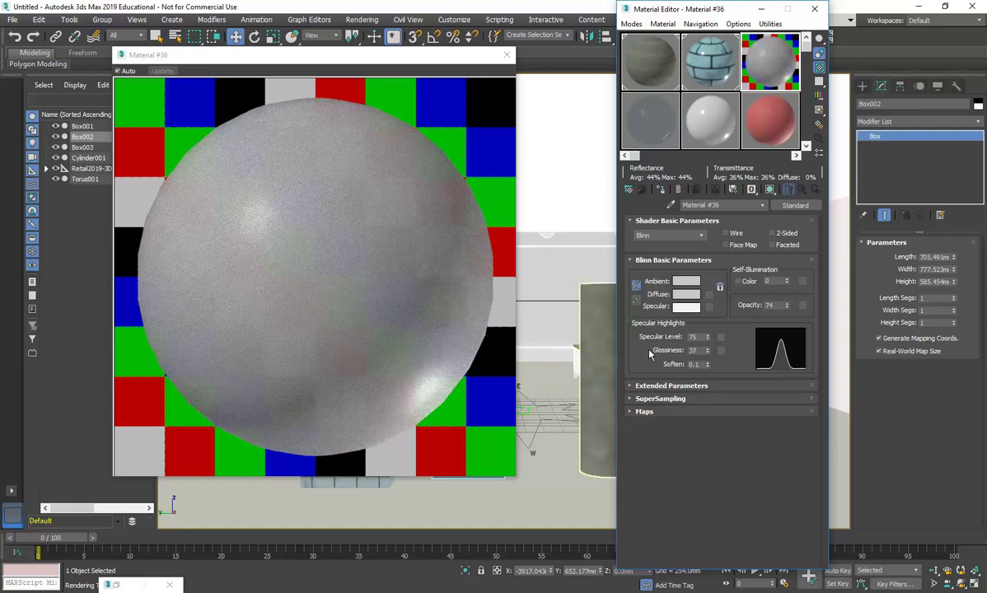
drag(708, 352, 706, 337)
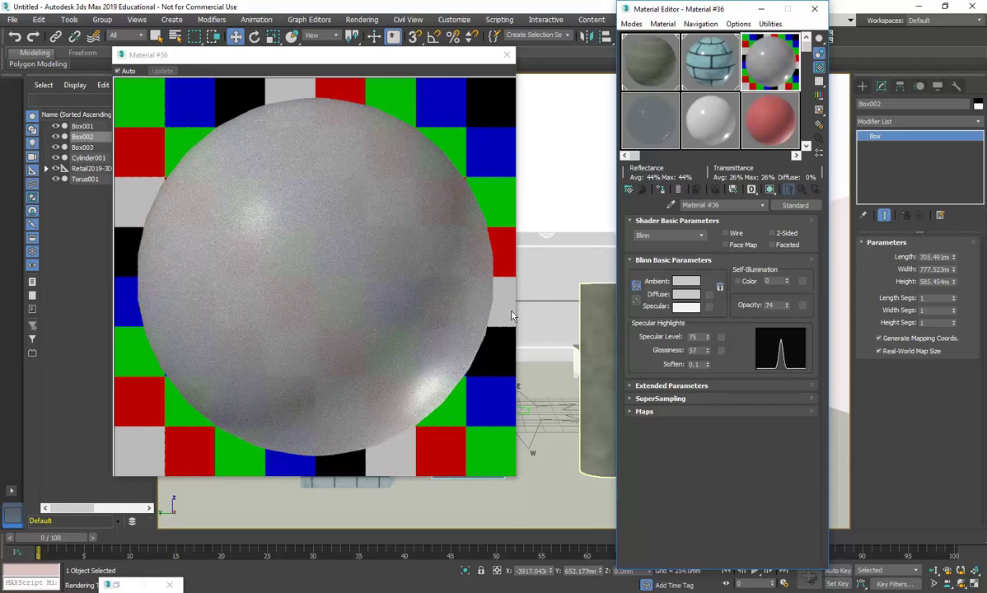
drag(708, 339, 706, 324)
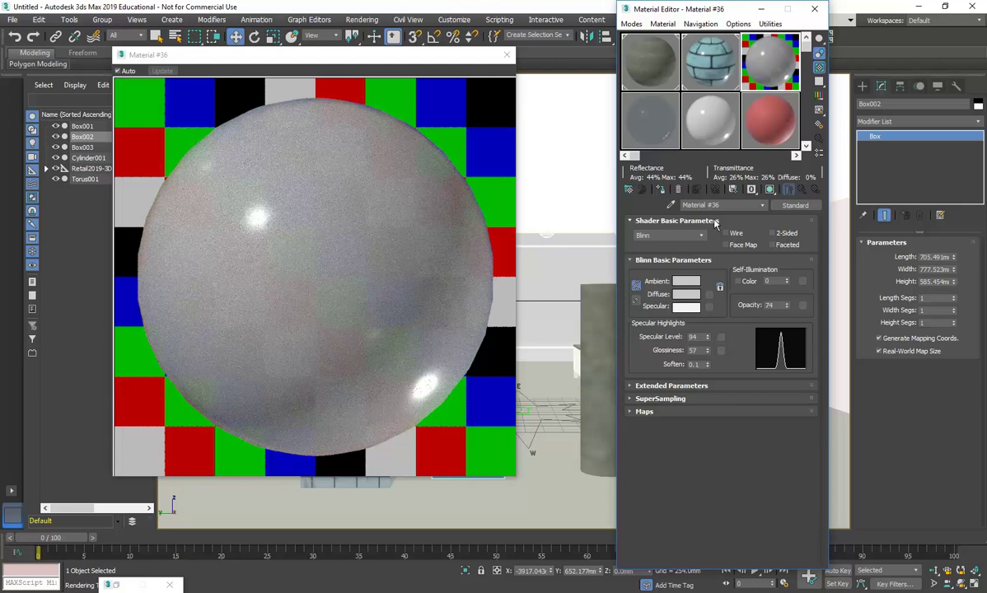
Step: Change the material type back to Physical Material
click(792, 205)
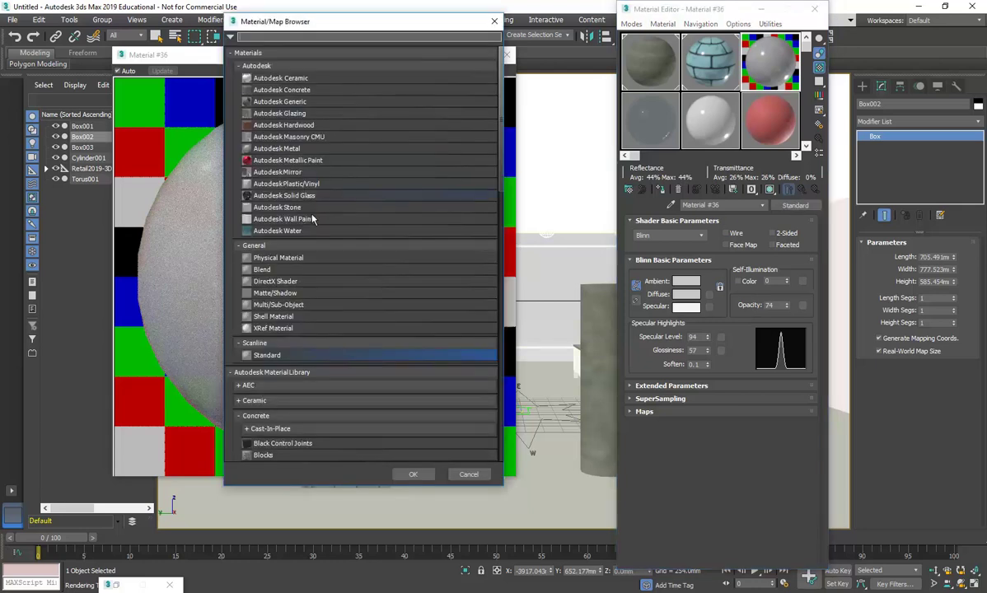
click(265, 259)
double_click(265, 259)
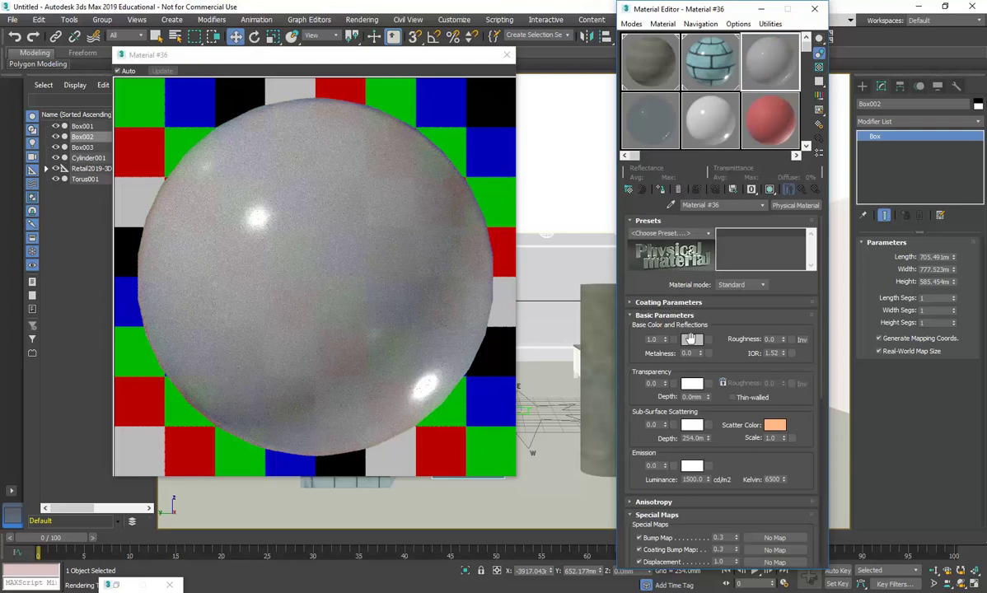
Step: Set the base color to light green with the green channel at 0.748, and show the checkered background behind the sample sphere
click(690, 339)
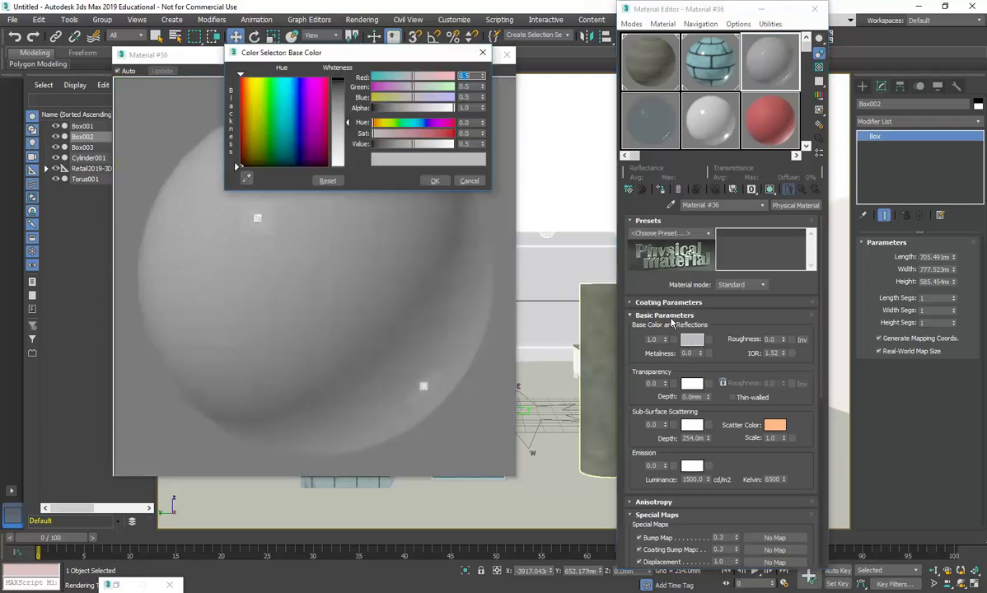
click(434, 88)
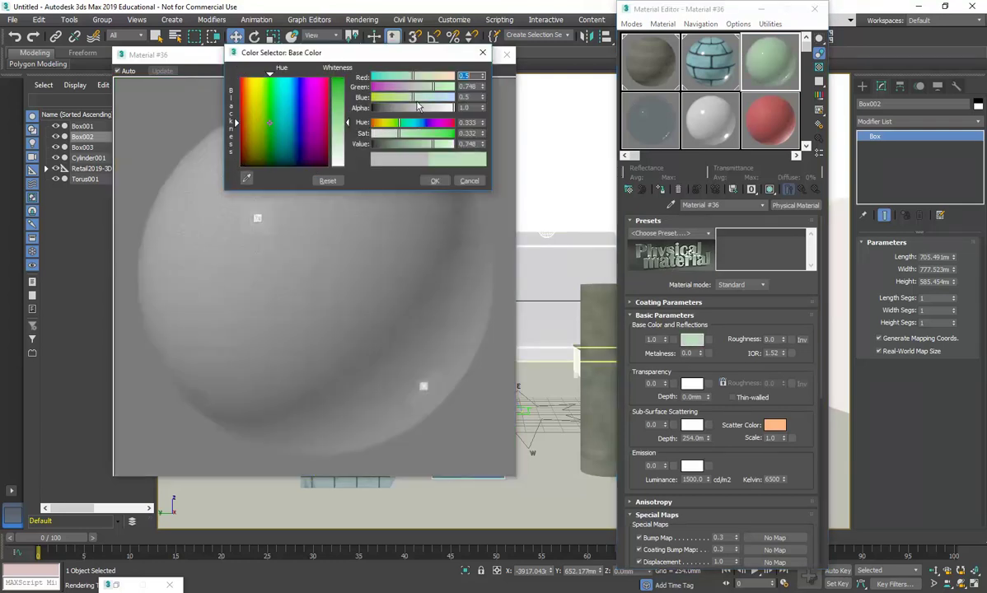
click(434, 180)
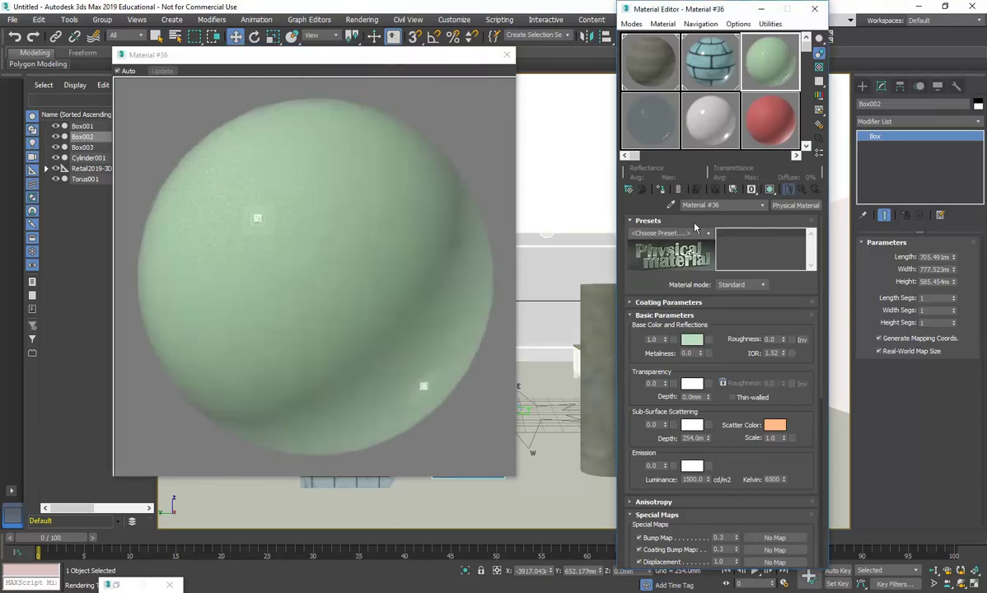
click(818, 66)
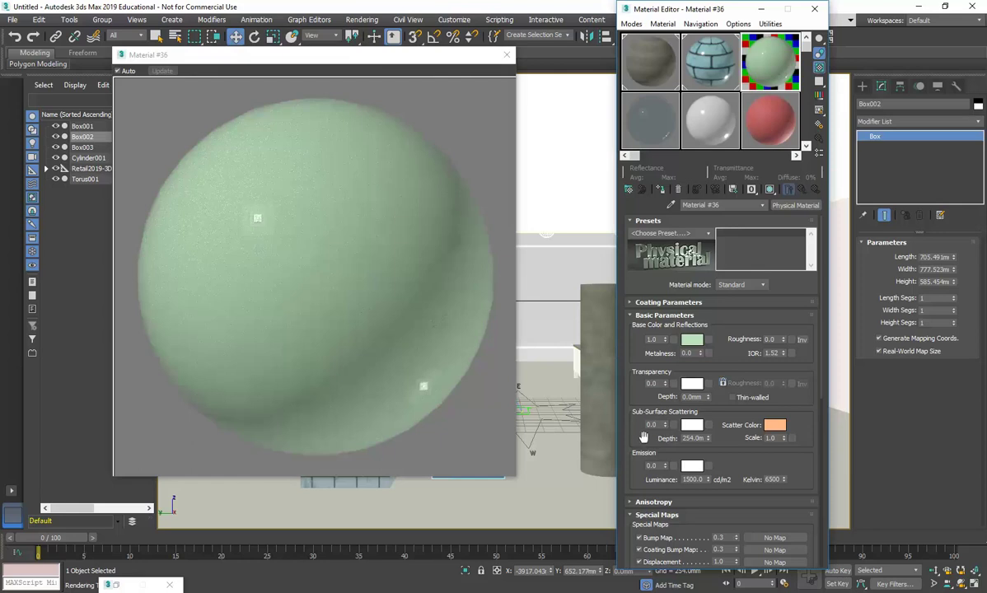
Step: Test sub-surface scattering weights of 0.76 and 1.0, resetting the weight to 0 after each trial
drag(643, 438, 650, 401)
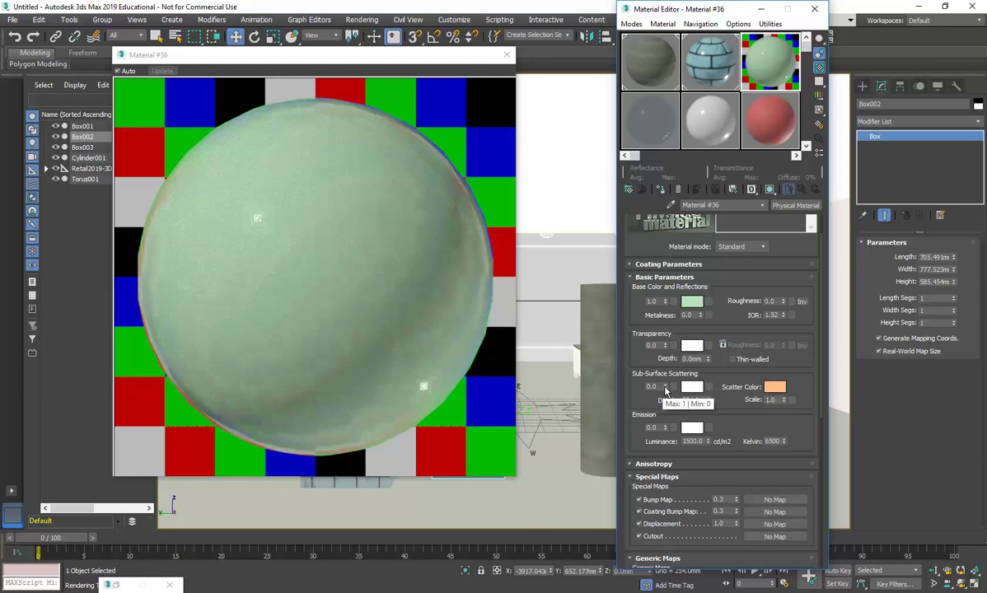
drag(665, 392, 665, 350)
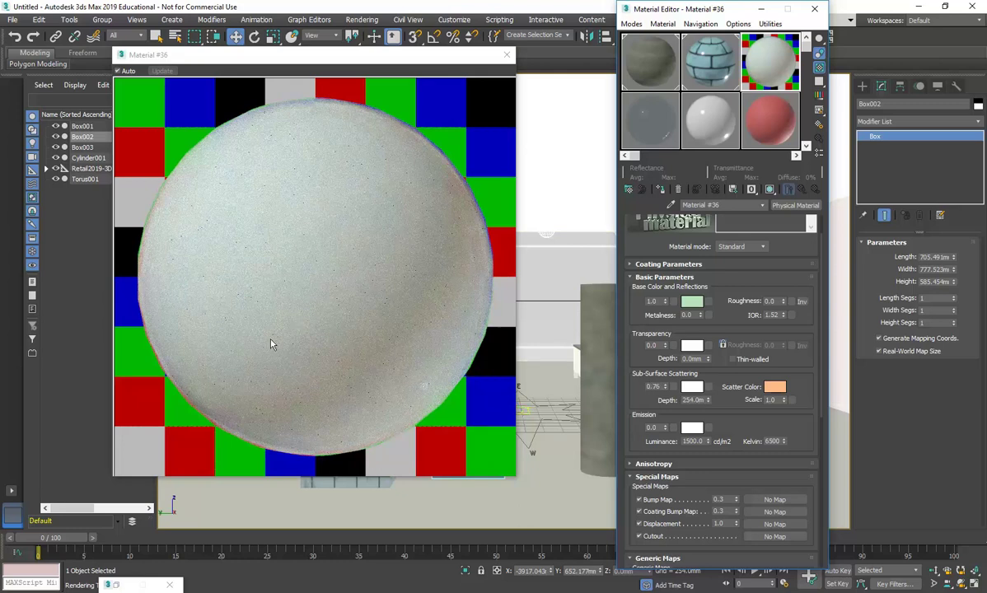
right_click(665, 386)
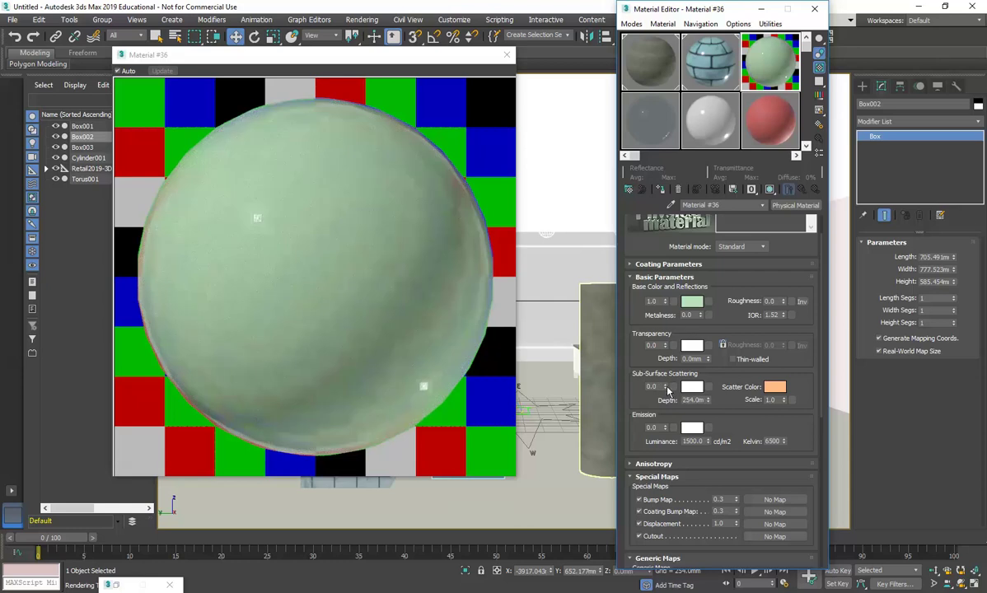
drag(665, 390, 260, 253)
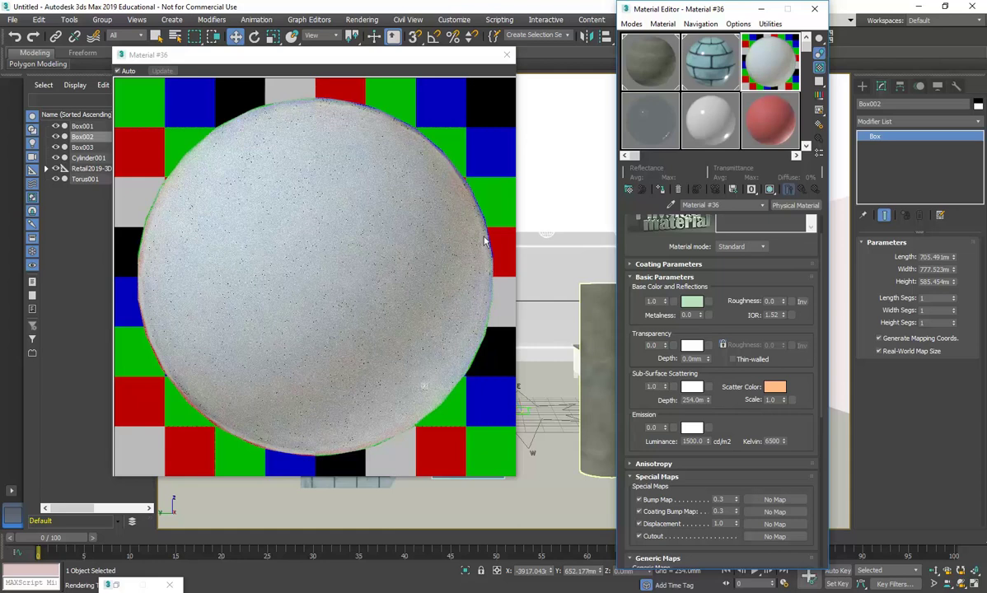
right_click(667, 386)
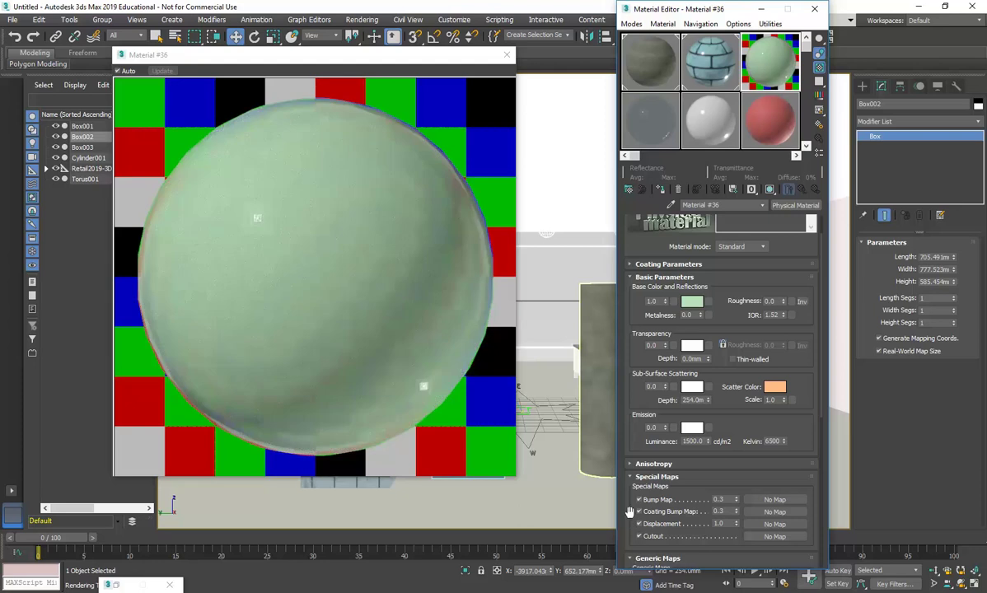
Step: Review the Physical material's anisotropy settings and the lists of special maps and generic maps
scroll(642, 273, down, 5)
mouse_move(642, 273)
mouse_down()
mouse_move(640, 219)
mouse_move(636, 263)
mouse_up()
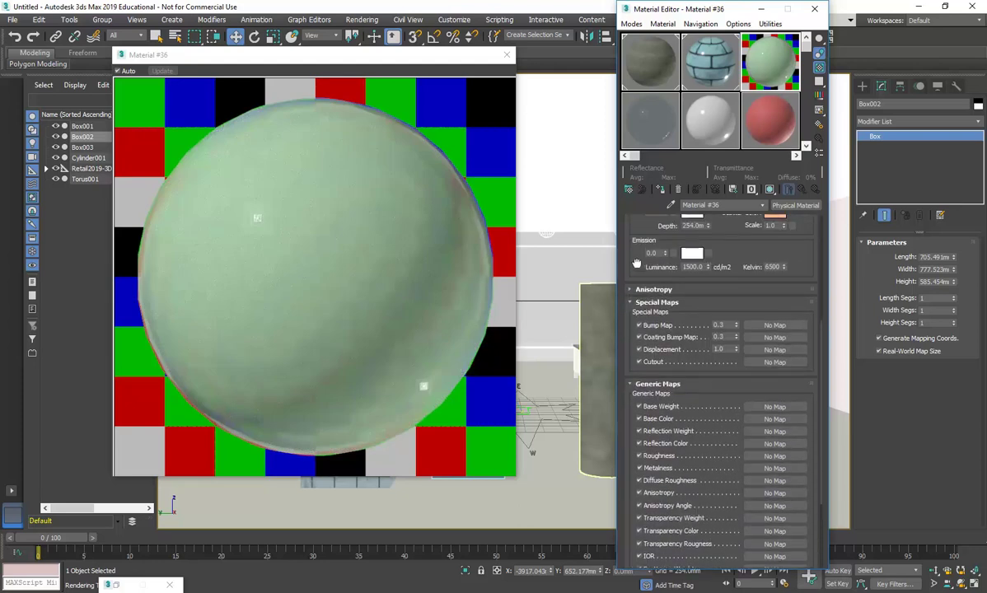
click(631, 290)
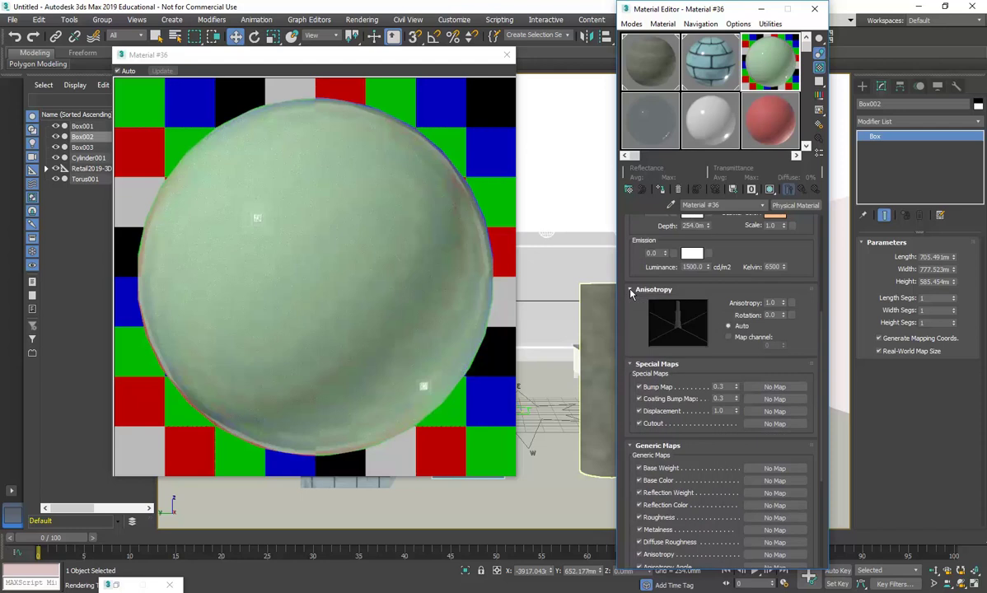
click(631, 290)
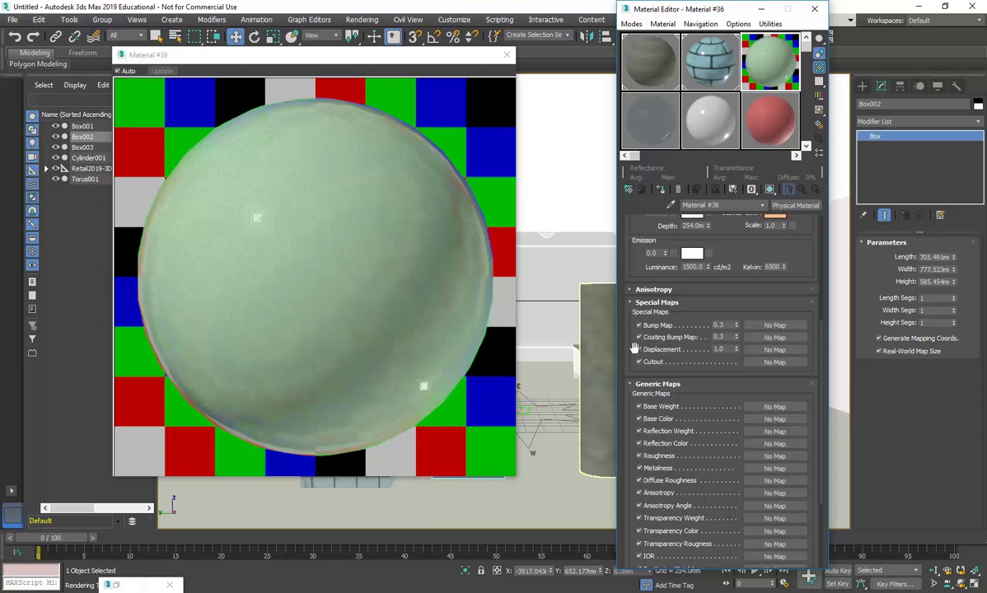
drag(634, 348, 628, 286)
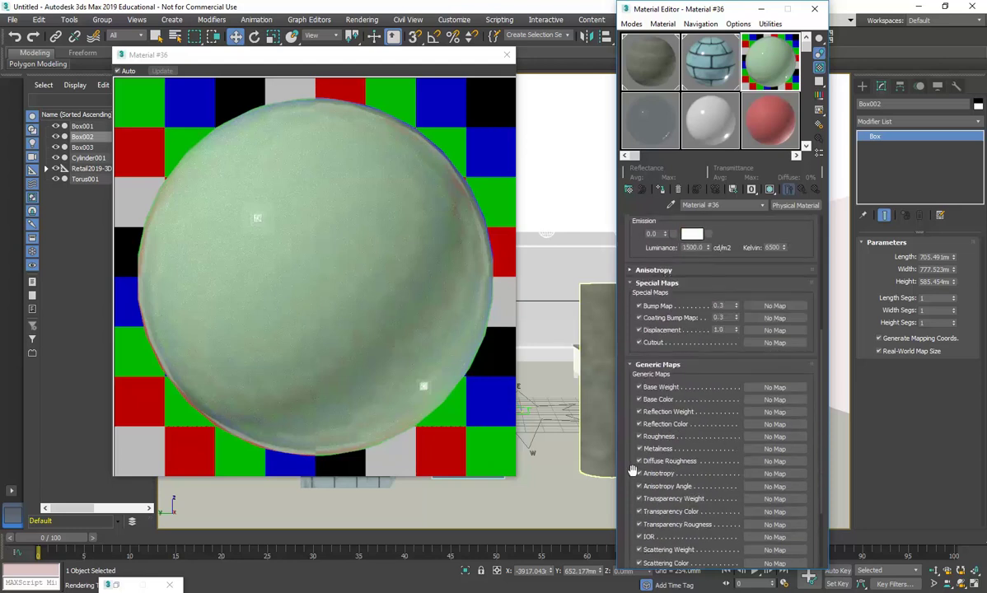
drag(631, 470, 631, 396)
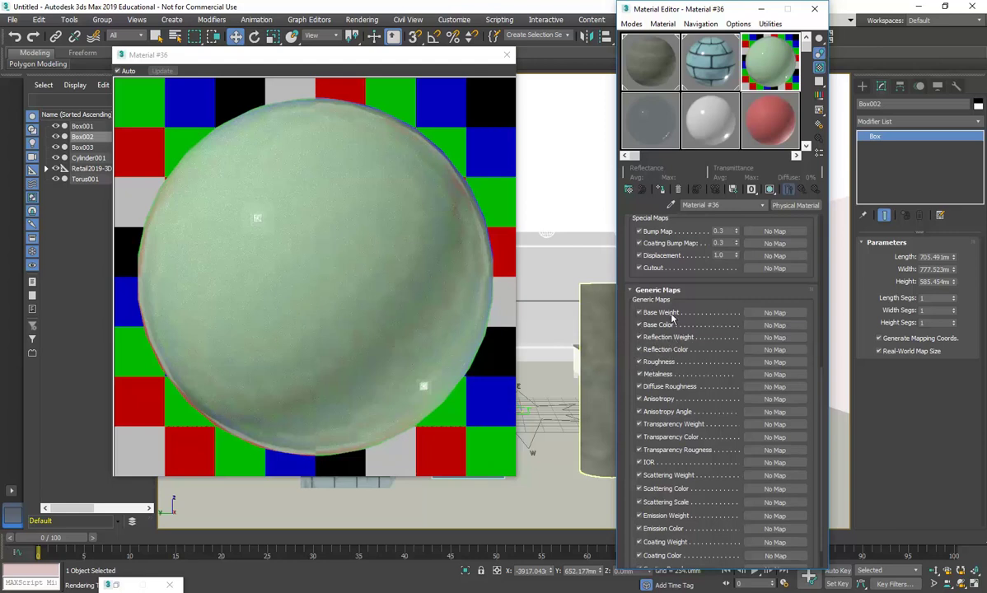
scroll(618, 247, up, 5)
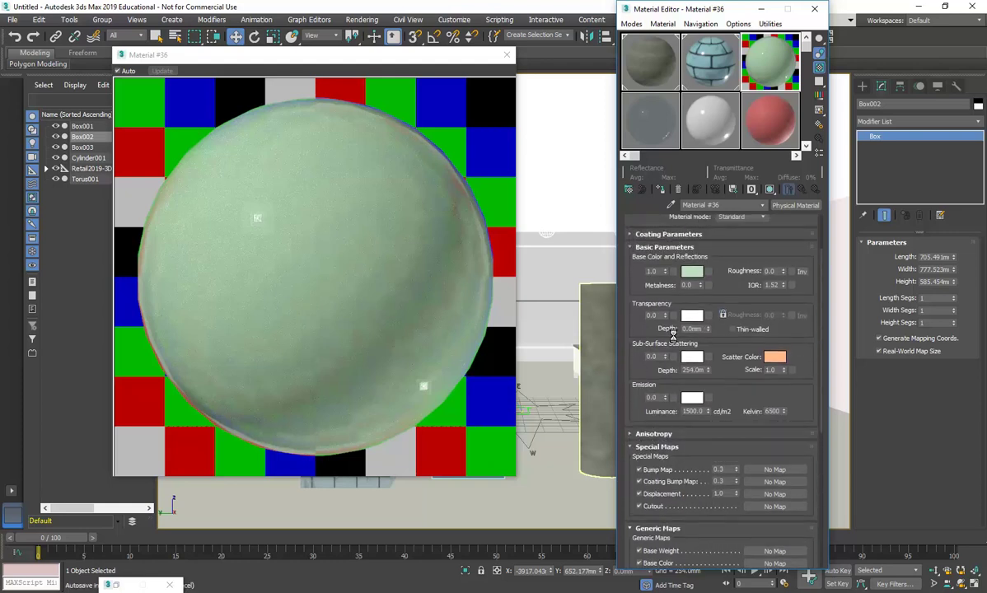
scroll(653, 301, up, 2)
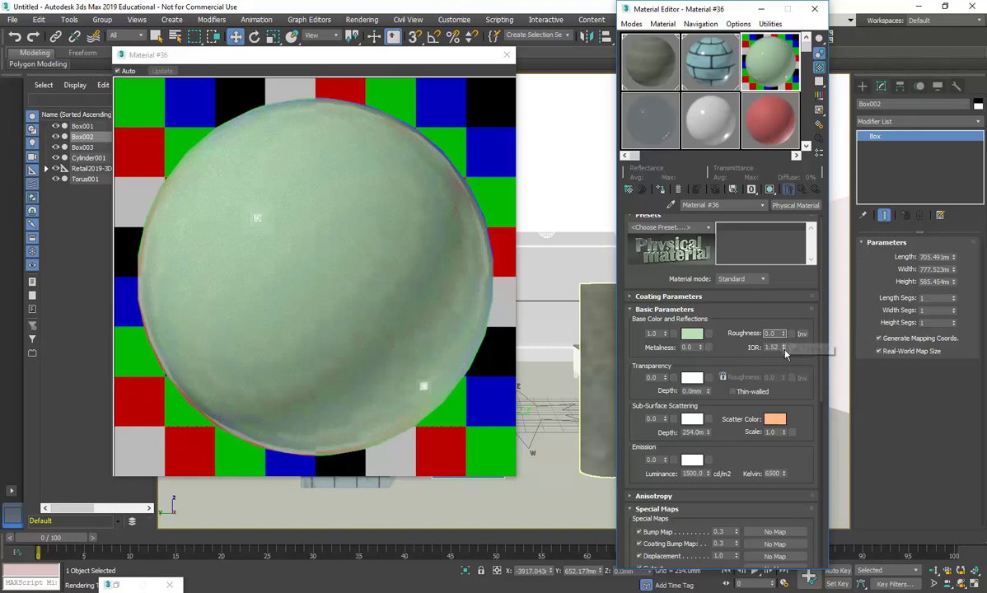
Step: Try roughness values of 0.95, 0.83 and 0.59, settle on 0.28, and raise the IOR to 2.24
drag(785, 335, 733, 259)
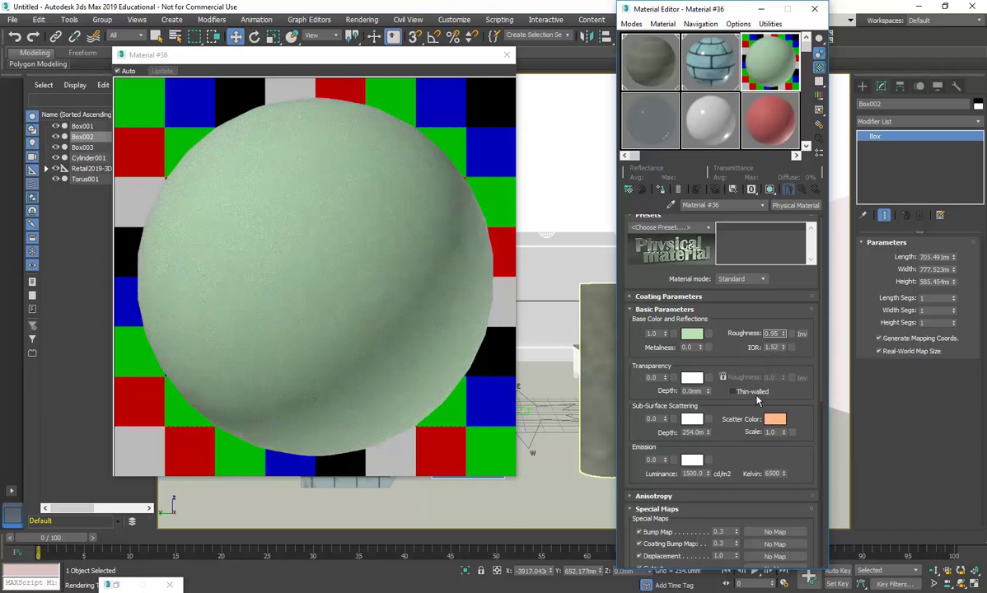
drag(783, 333, 783, 336)
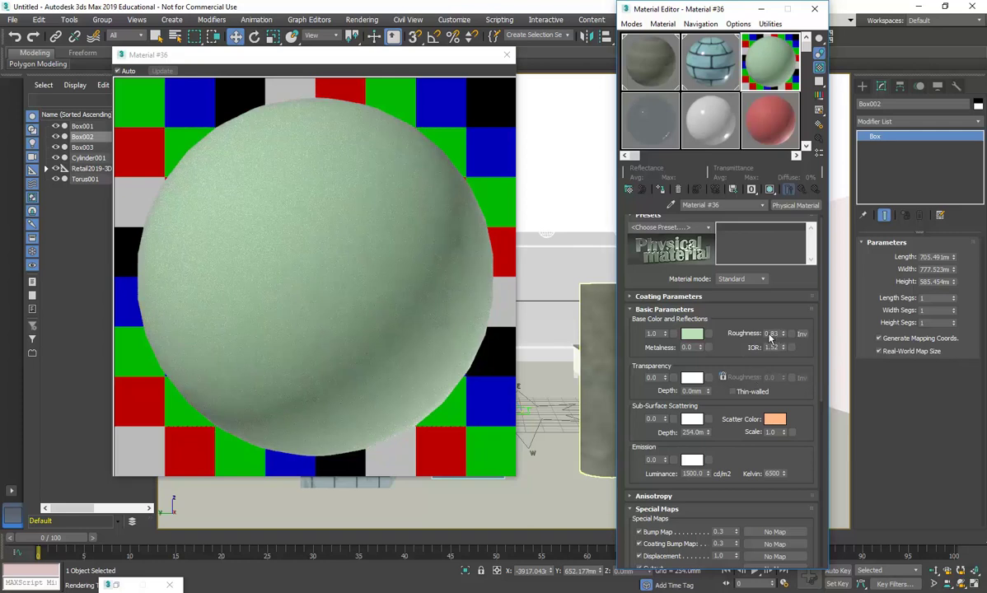
drag(783, 334, 784, 346)
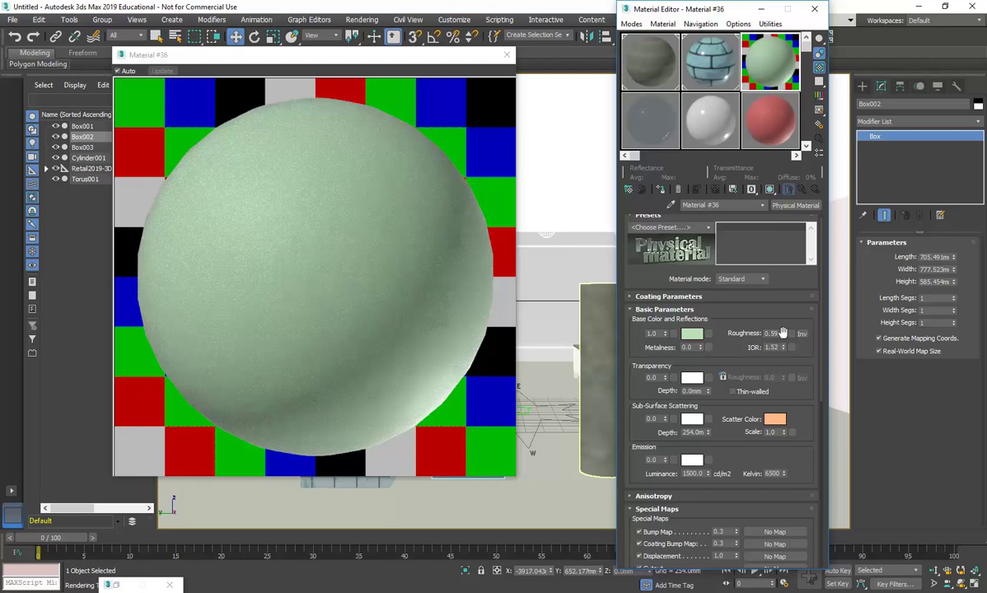
drag(783, 334, 784, 351)
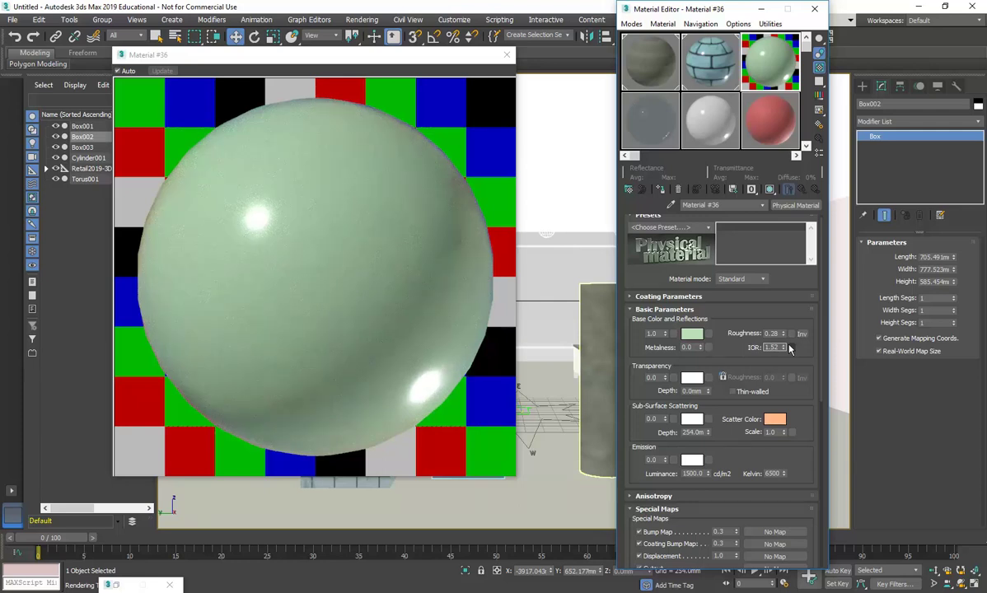
drag(783, 347, 785, 304)
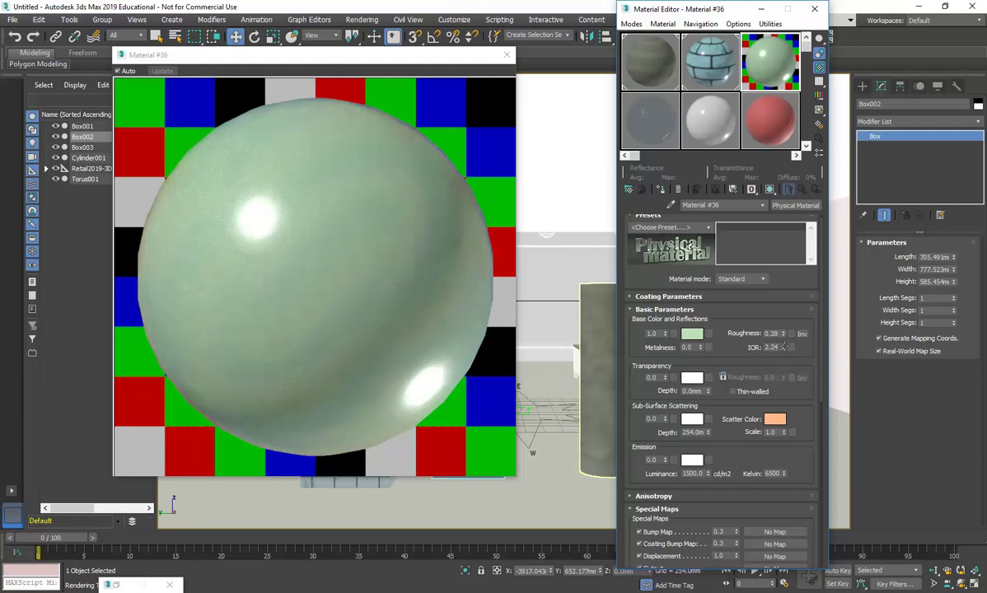
Step: Try lowering the Physical material's IOR to 0.68
drag(784, 350, 784, 438)
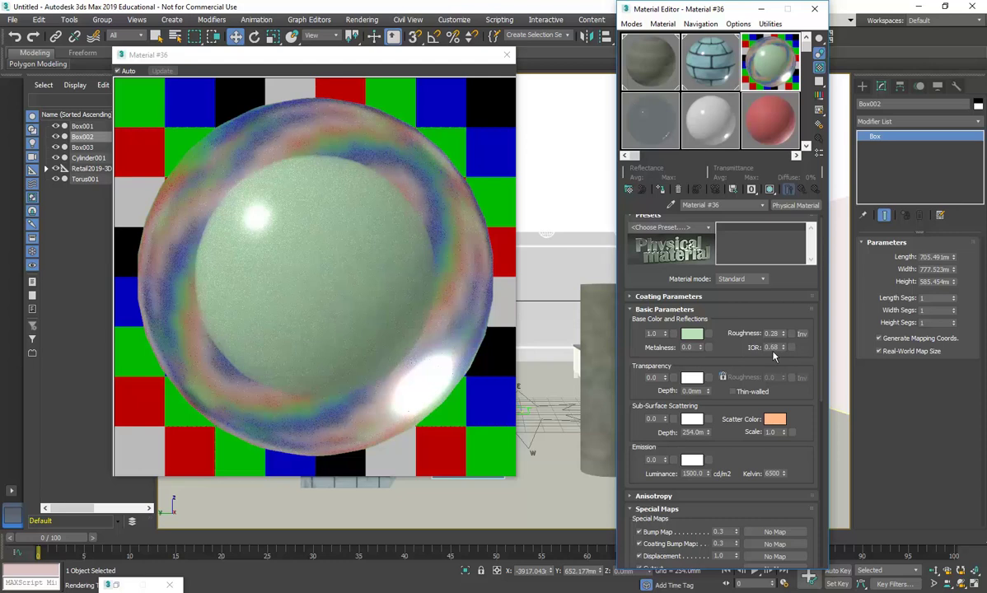
right_drag(772, 356, 722, 356)
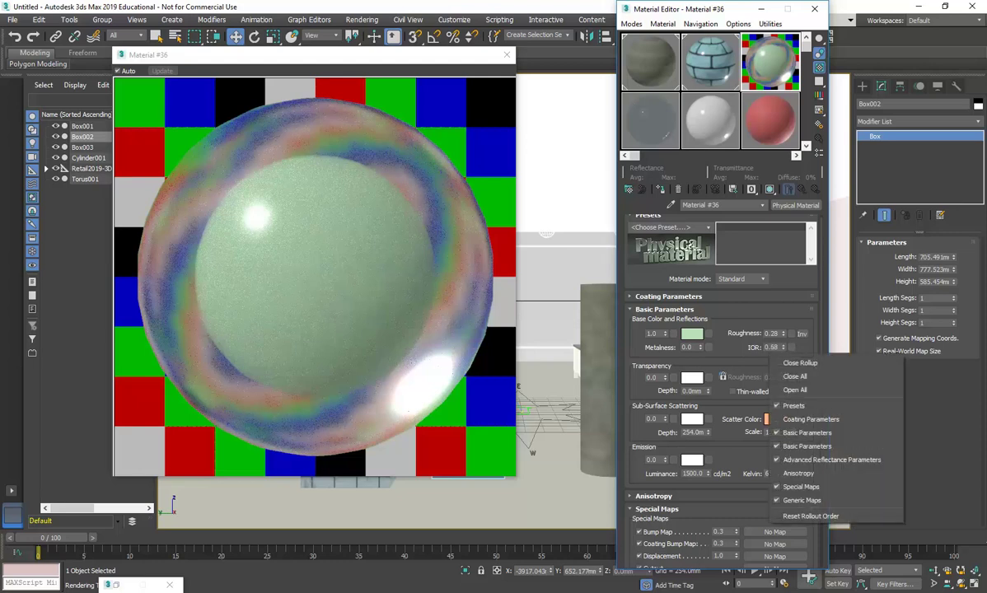
Step: Switch to Internet Explorer and search Google for "material ior" in a new tab
mouse_move(107, 591)
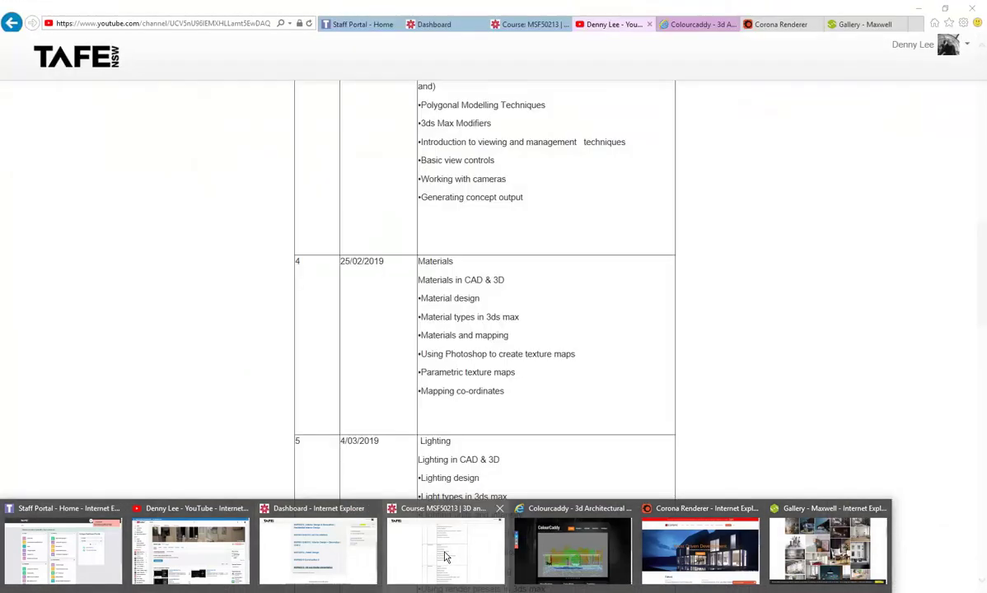
click(445, 556)
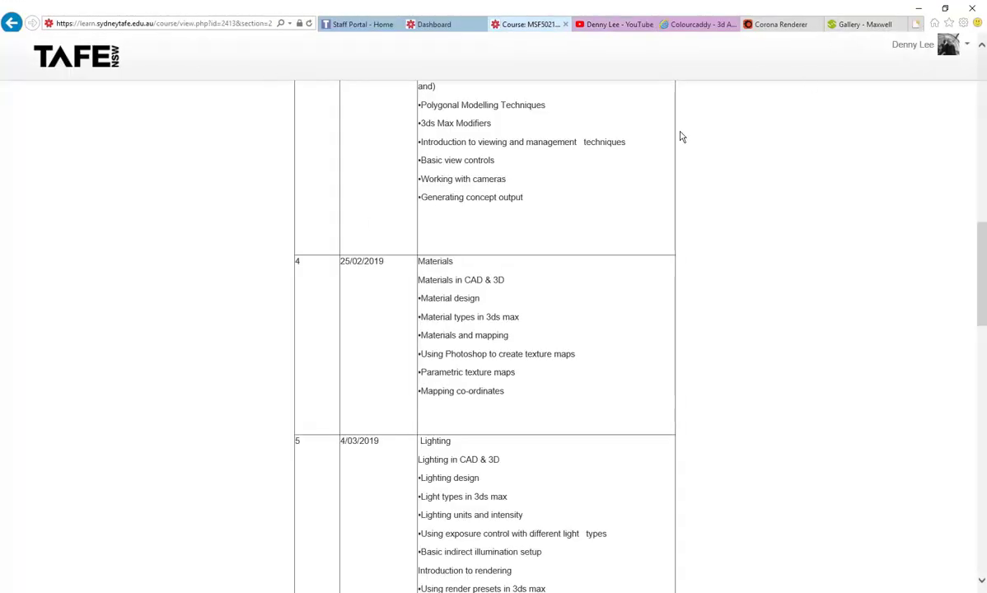
click(915, 24)
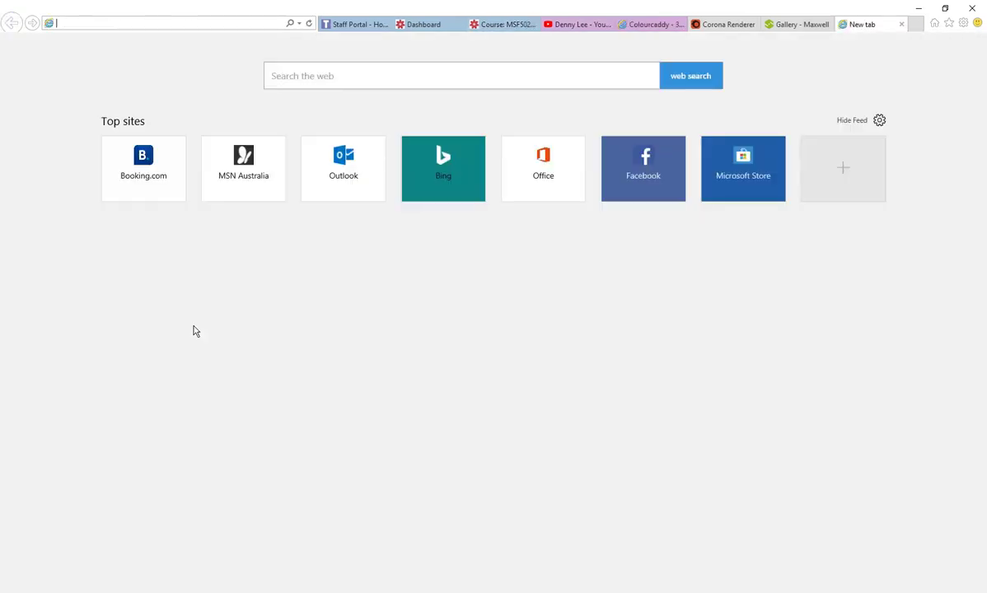
text(g)
click(114, 38)
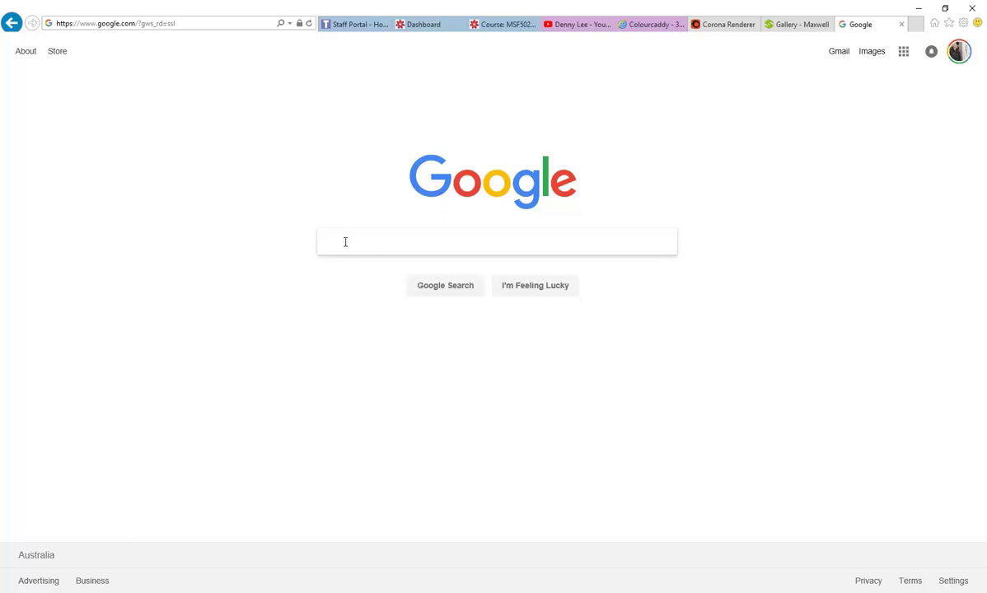
click(345, 240)
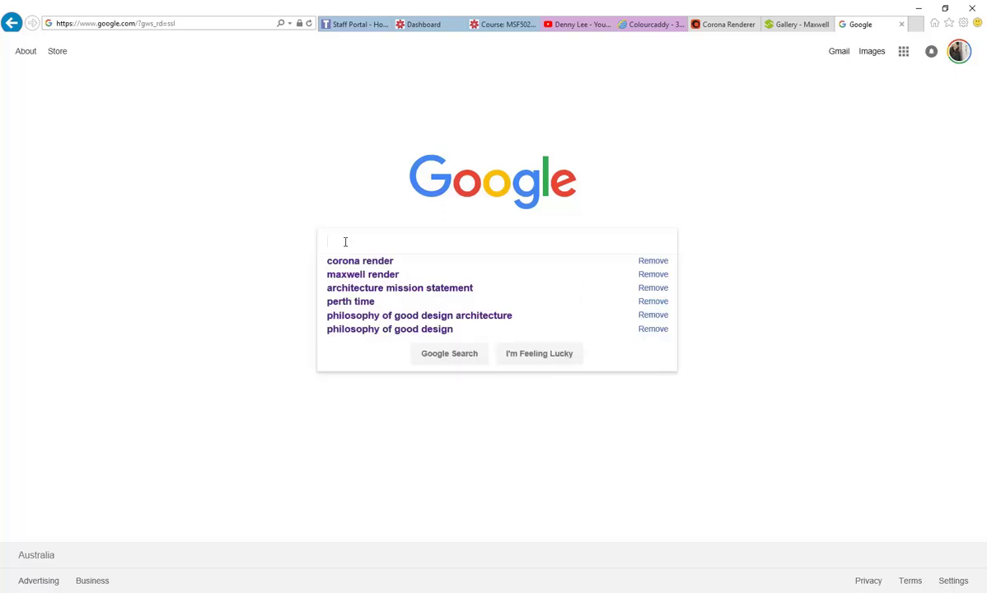
text(material ior)
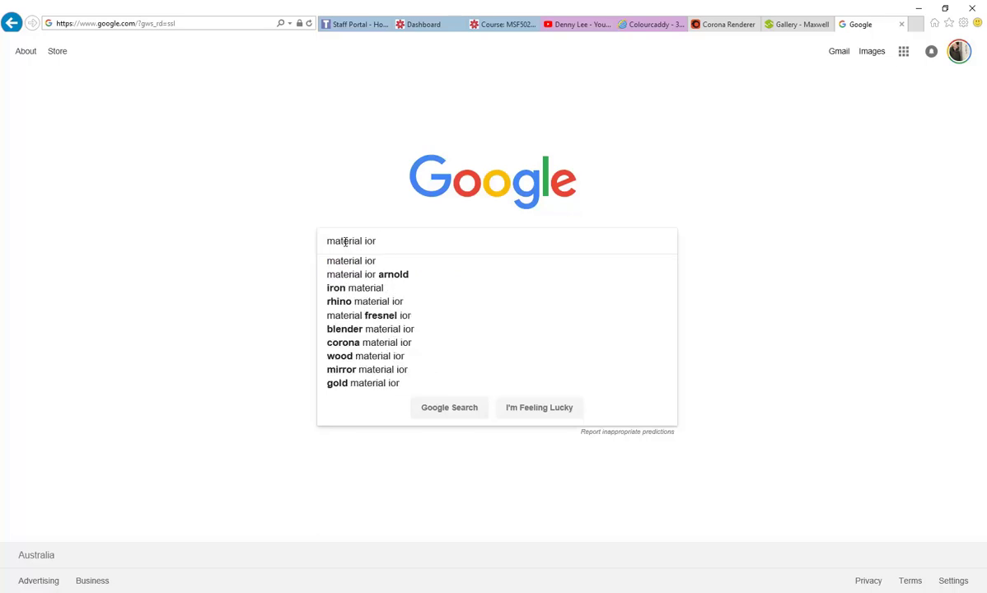
key(Return)
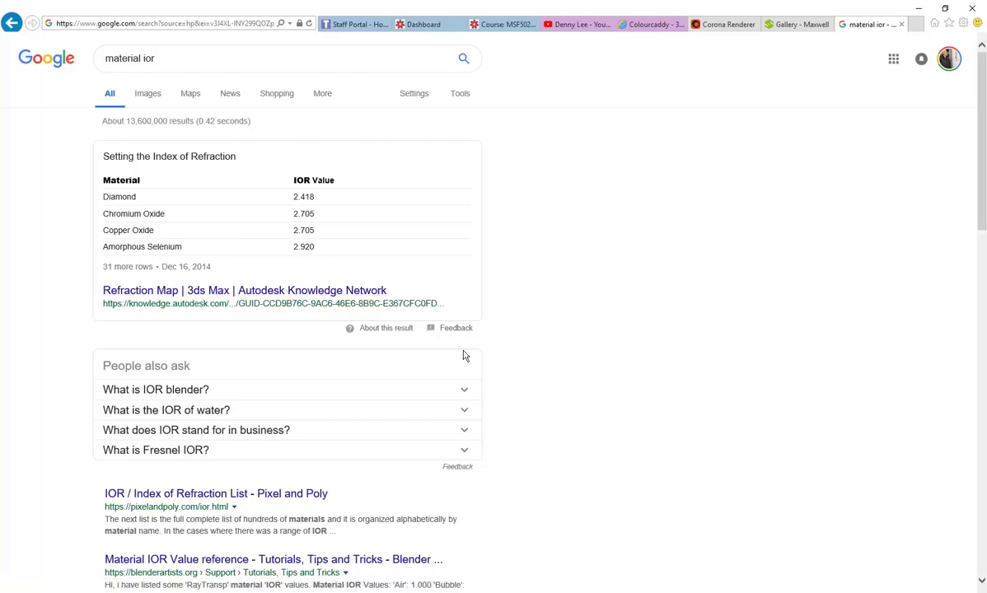
Step: Open the Autodesk Knowledge Network's 3ds Max Refraction Map result and read its table of common IOR values
scroll(55, 389, down, 2)
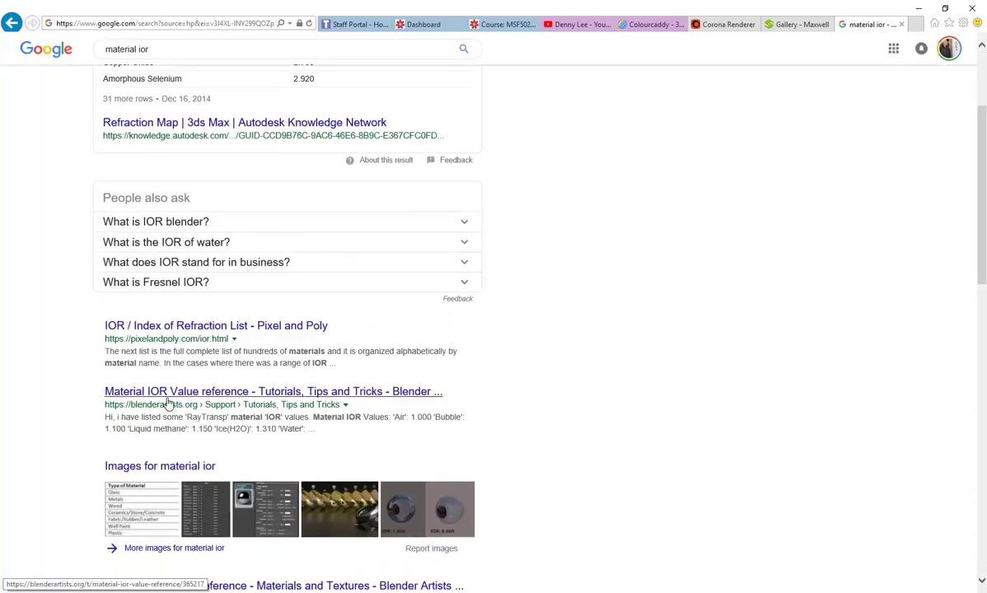
scroll(173, 400, down, 4)
scroll(169, 408, up, 6)
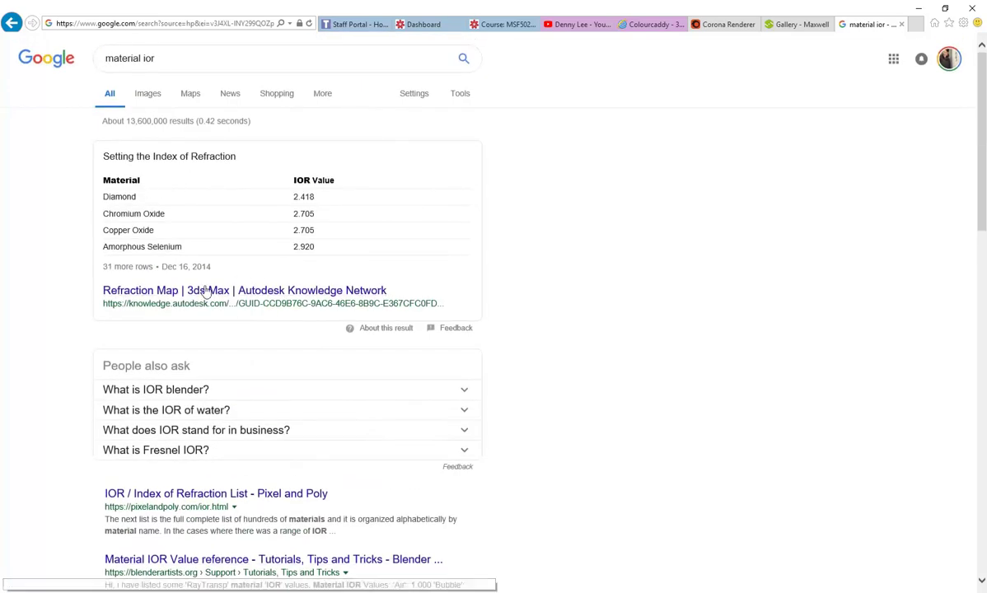
middle_click(238, 290)
click(873, 27)
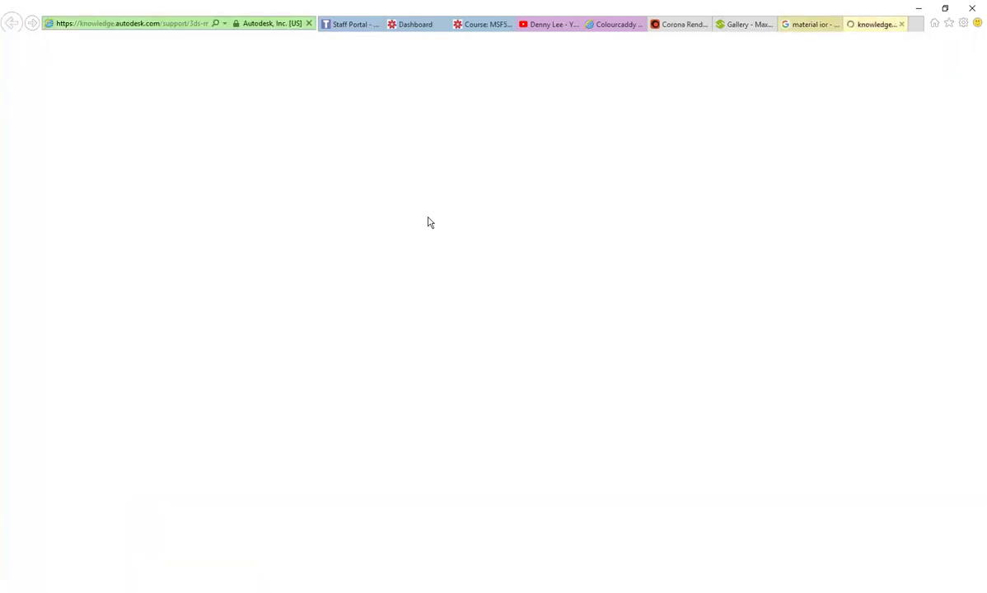
scroll(401, 242, down, 8)
scroll(401, 242, down, 1)
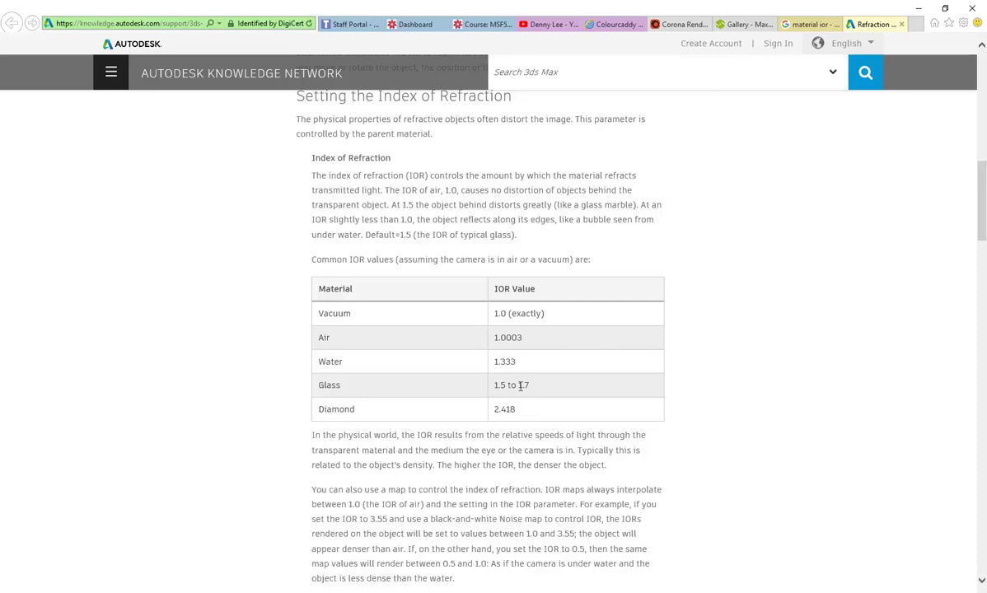
scroll(504, 376, up, 3)
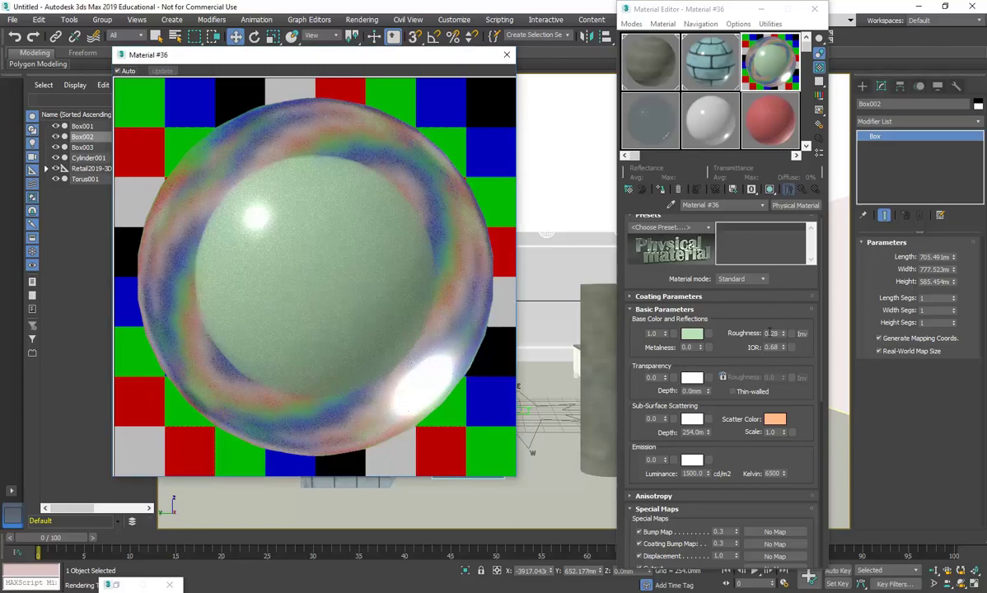
Step: Switch back to 3ds Max and set the Physical material's IOR to 1.45
drag(783, 350, 783, 319)
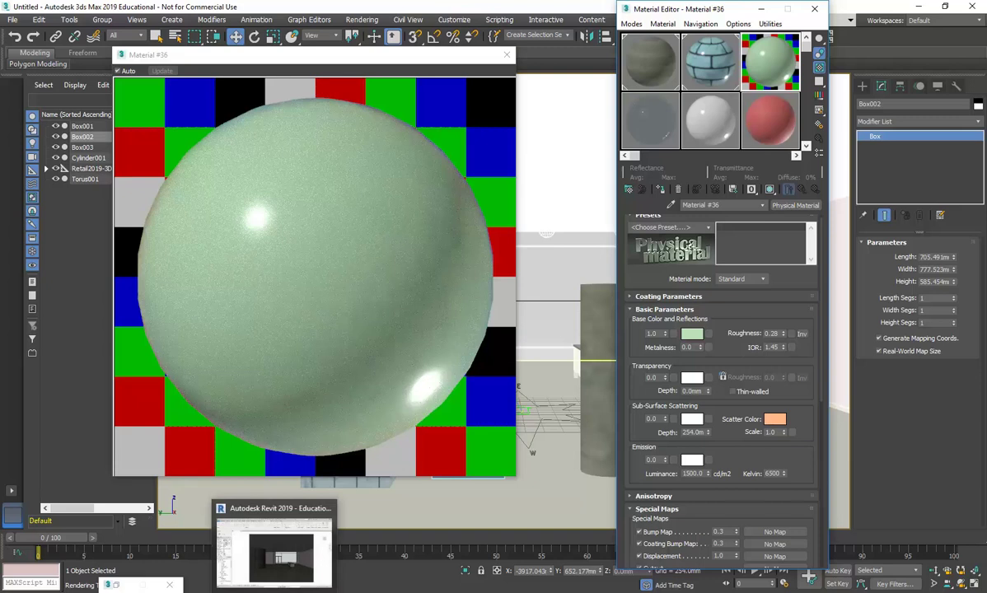
Step: Switch to Revit and compare the physical and appearance properties of the Concrete, Polished material
click(274, 550)
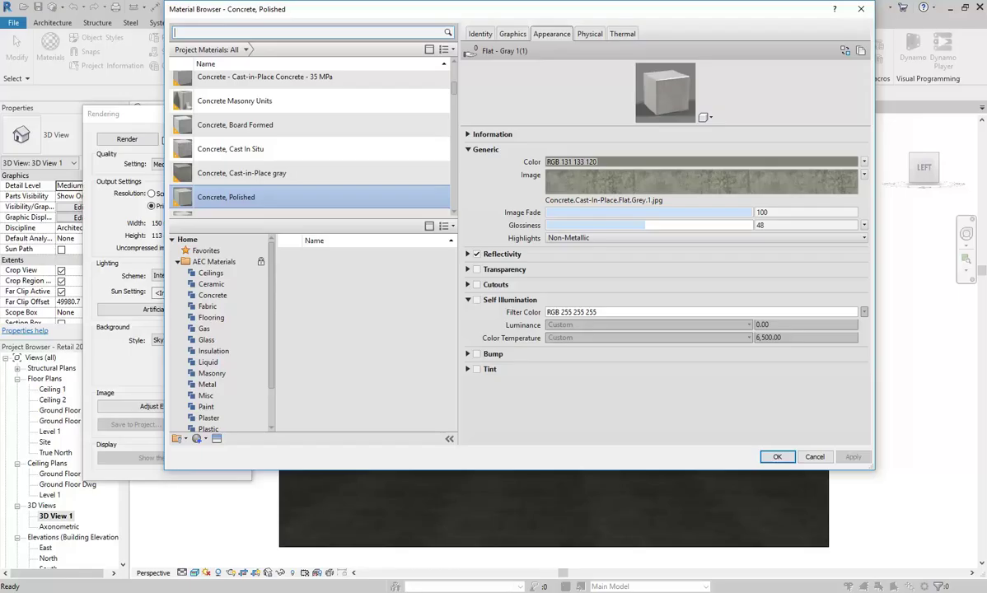
click(590, 34)
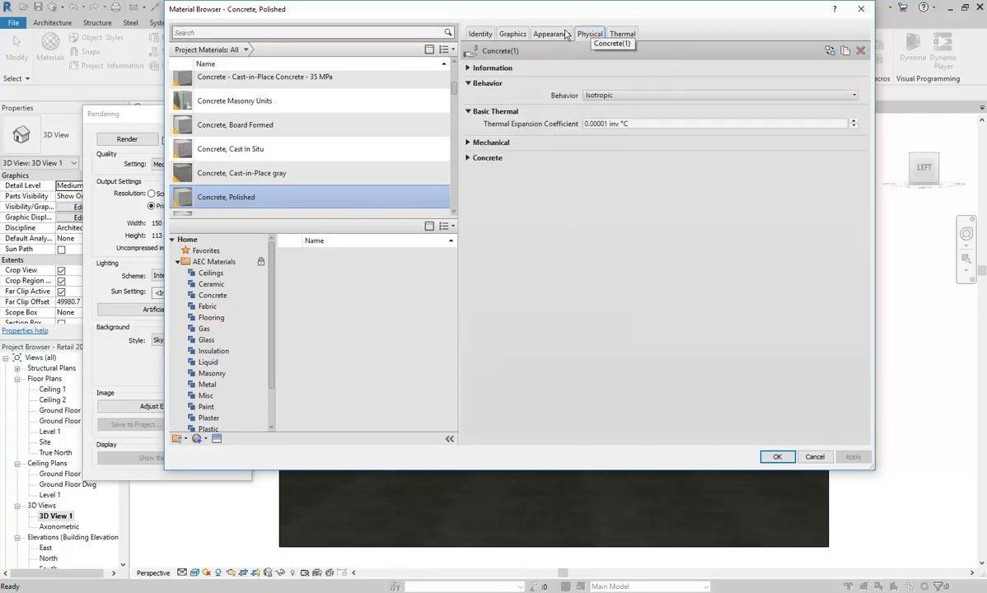
click(565, 35)
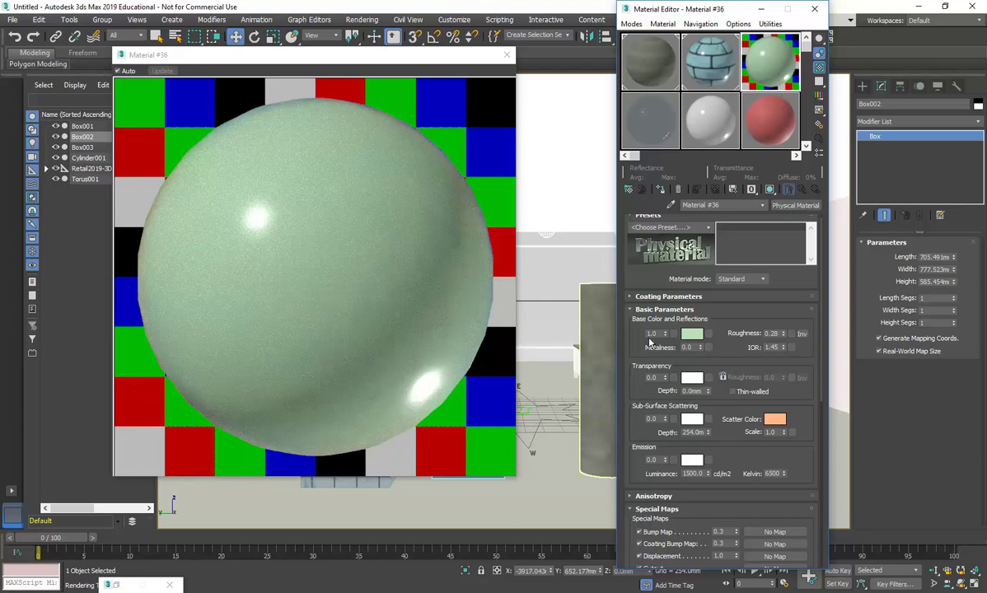
Step: Switch back to 3ds Max and change Material #36 from a Physical material to the Autodesk Generic type
click(796, 205)
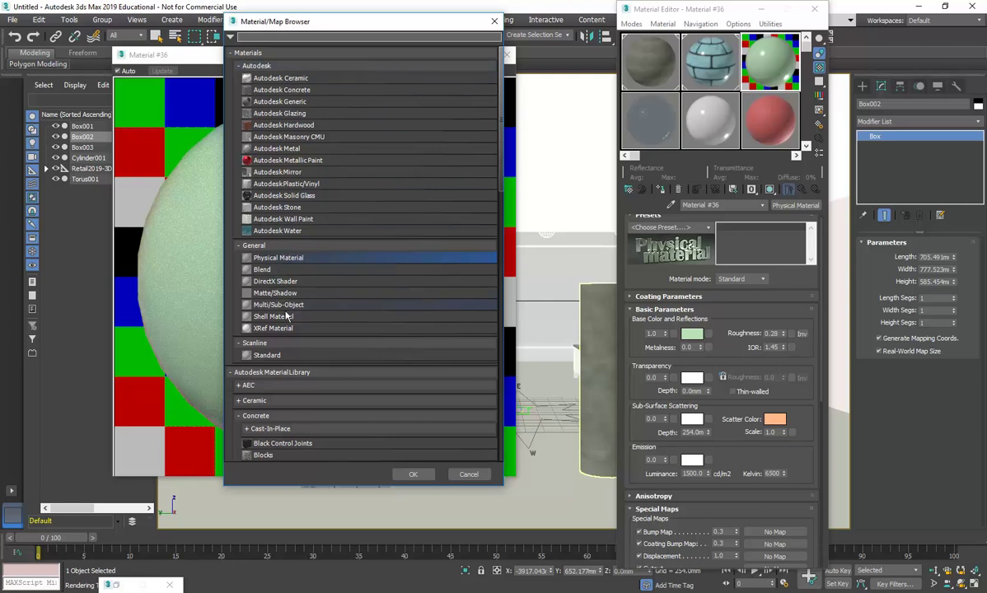
scroll(269, 374, down, 1)
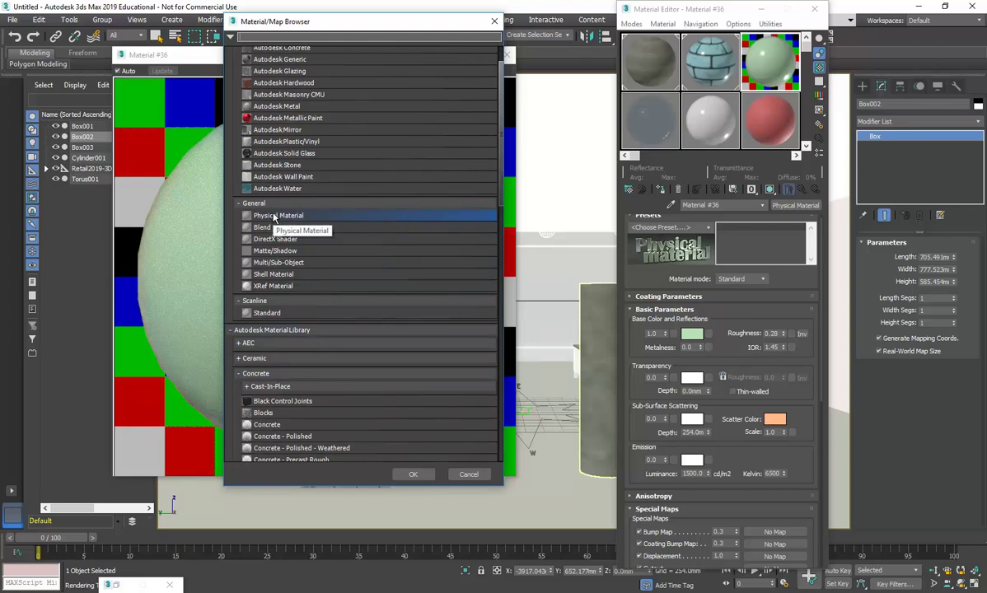
scroll(274, 217, up, 2)
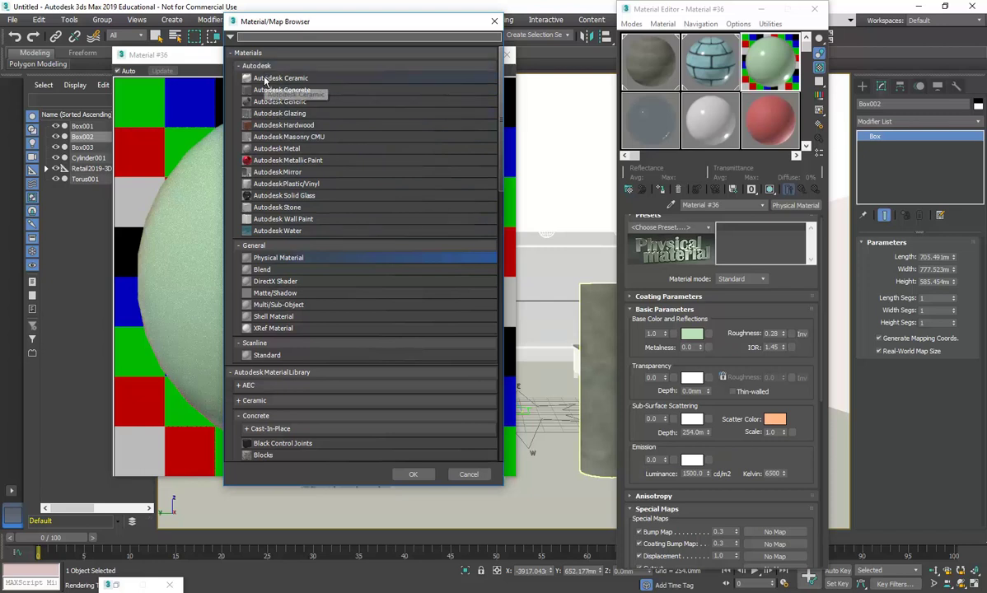
double_click(273, 102)
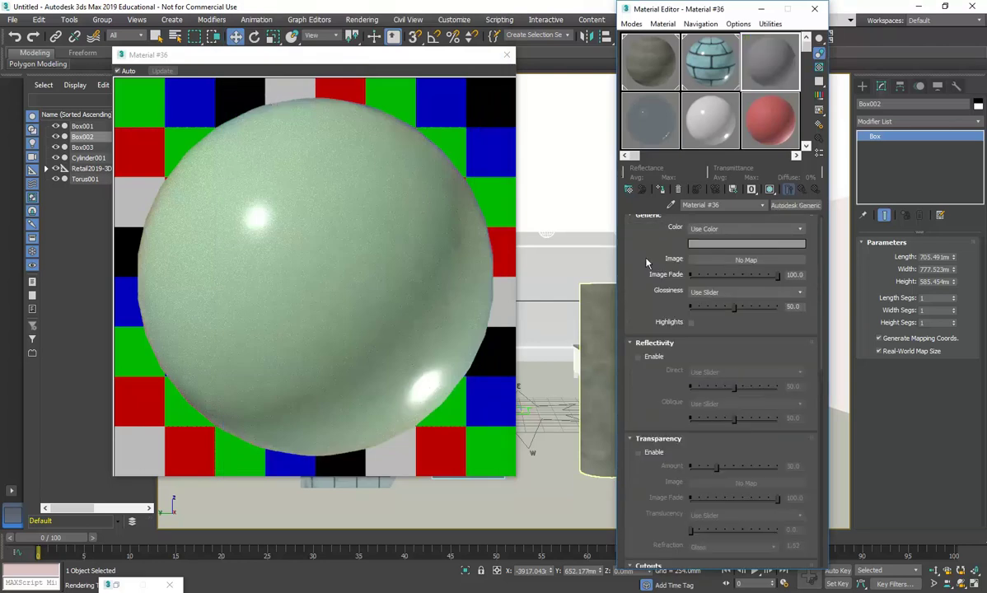
drag(646, 276, 646, 294)
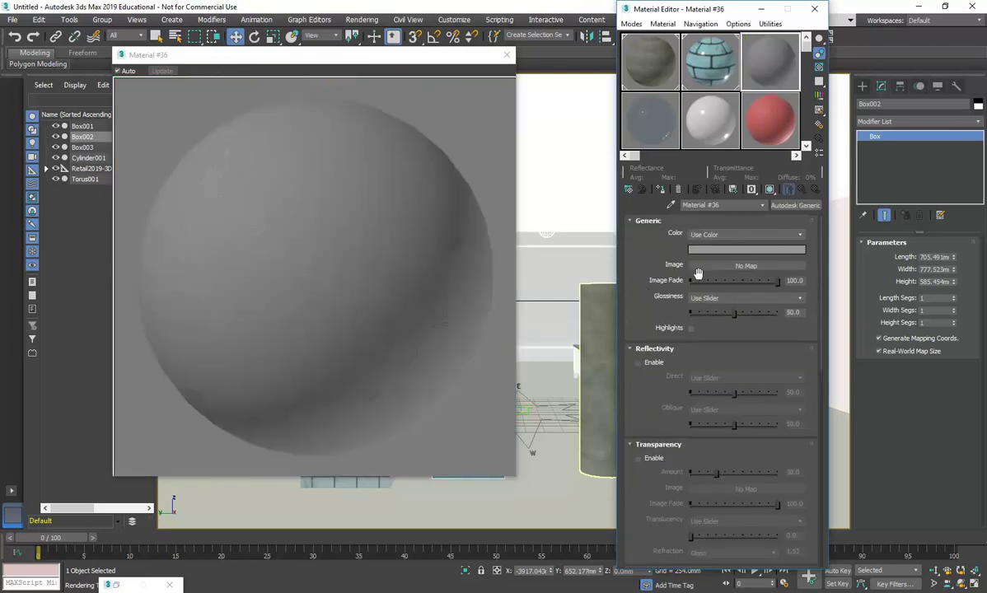
click(793, 206)
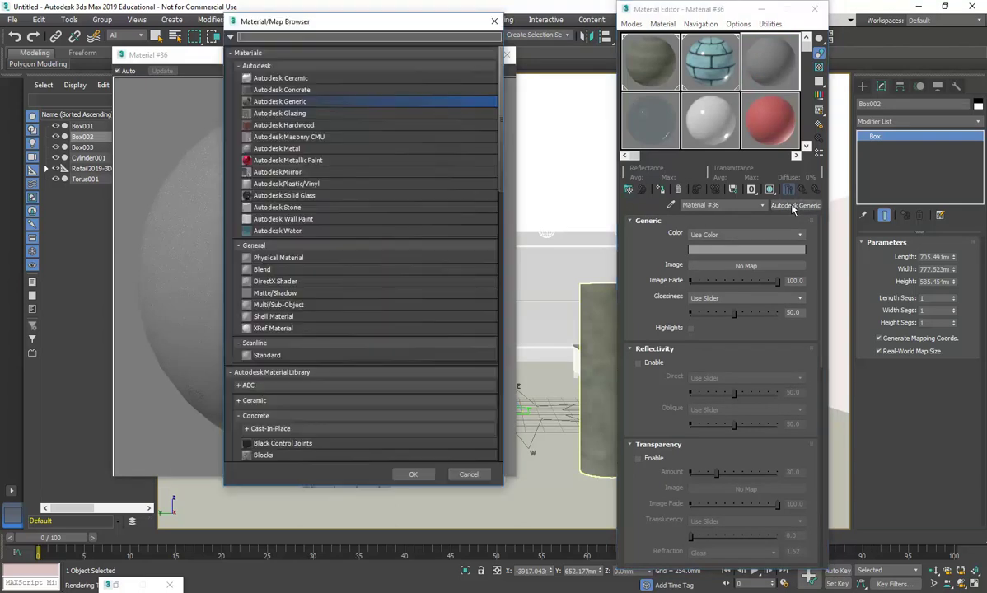
double_click(265, 102)
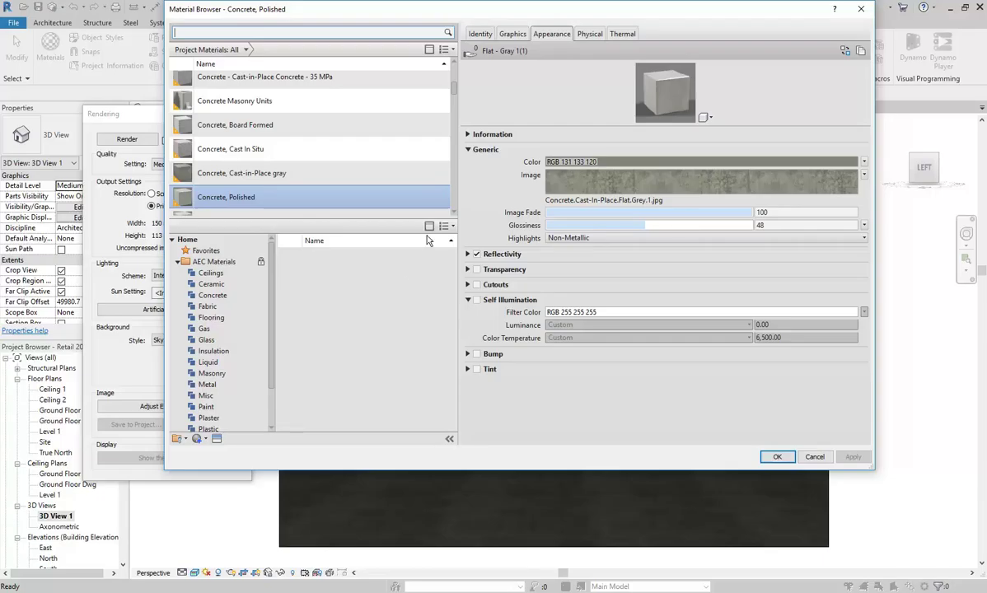
Step: Switch to Revit and review the Generic appearance settings of Concrete, Polished for comparison
scroll(403, 190, down, 1)
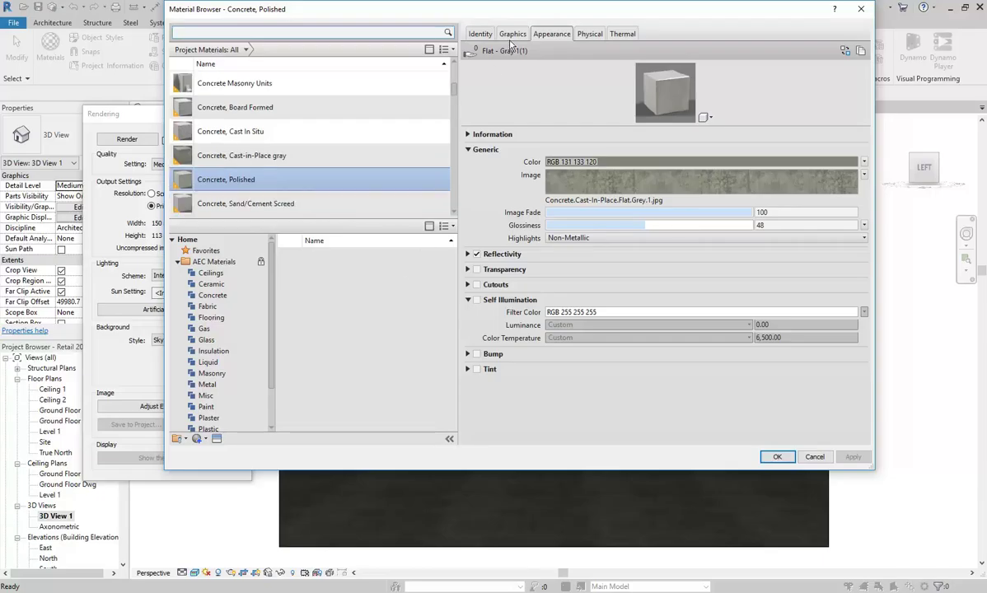
right_click(548, 34)
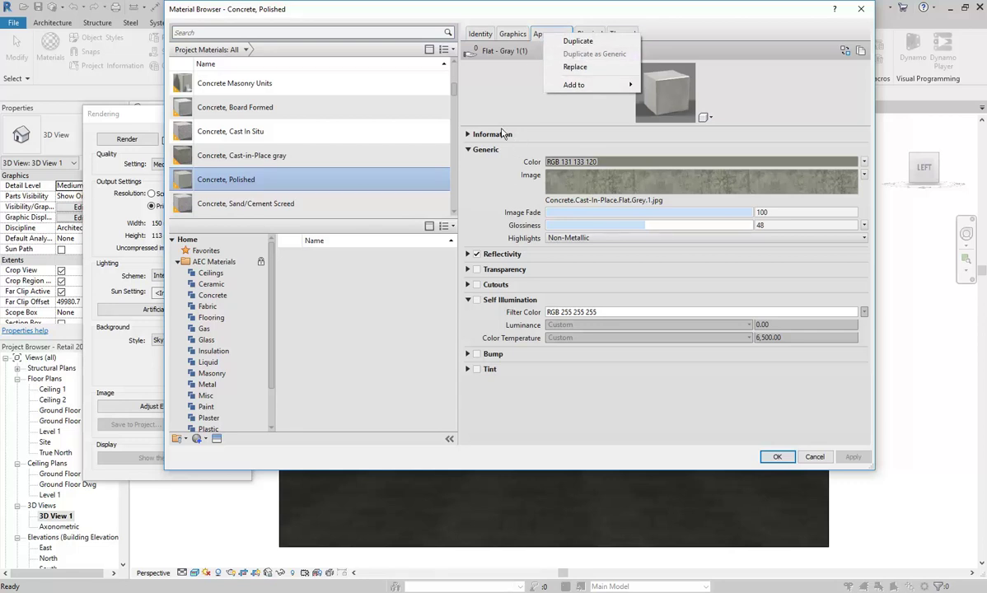
click(499, 113)
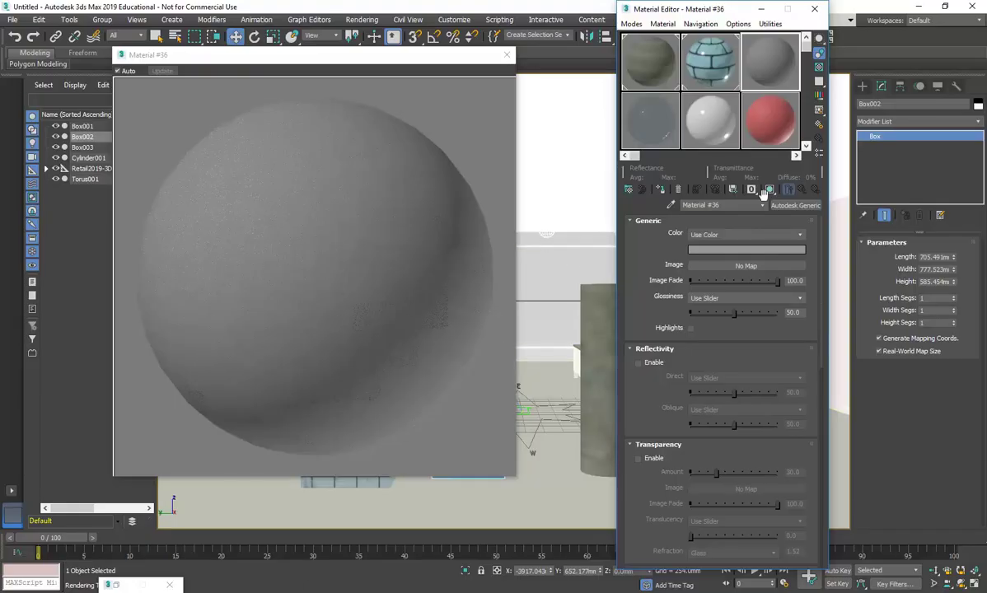
Step: Back in 3ds Max, set the Generic color to dark red with saturation 0.755 and show the checkered sample background
click(746, 249)
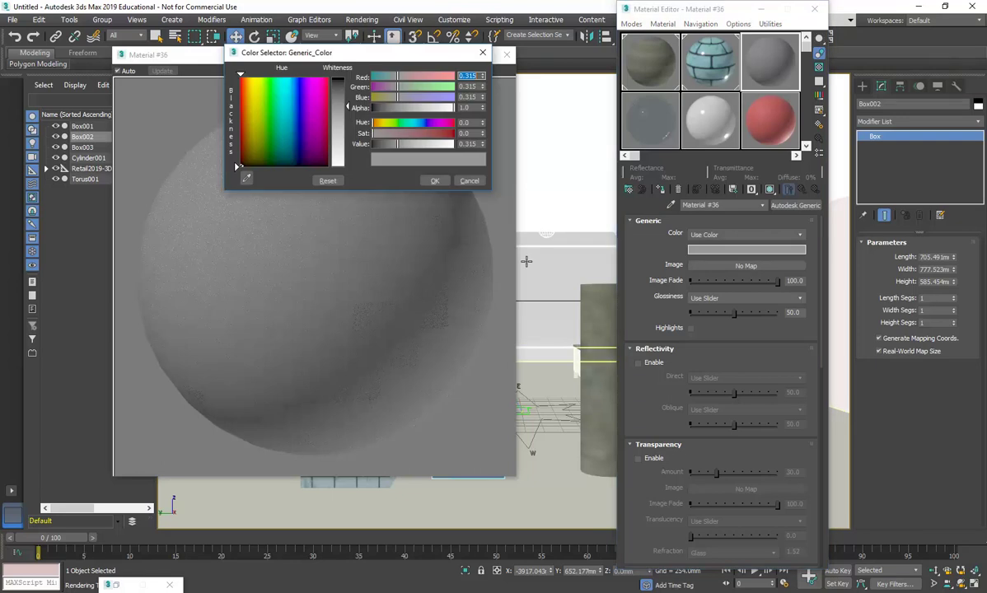
click(433, 133)
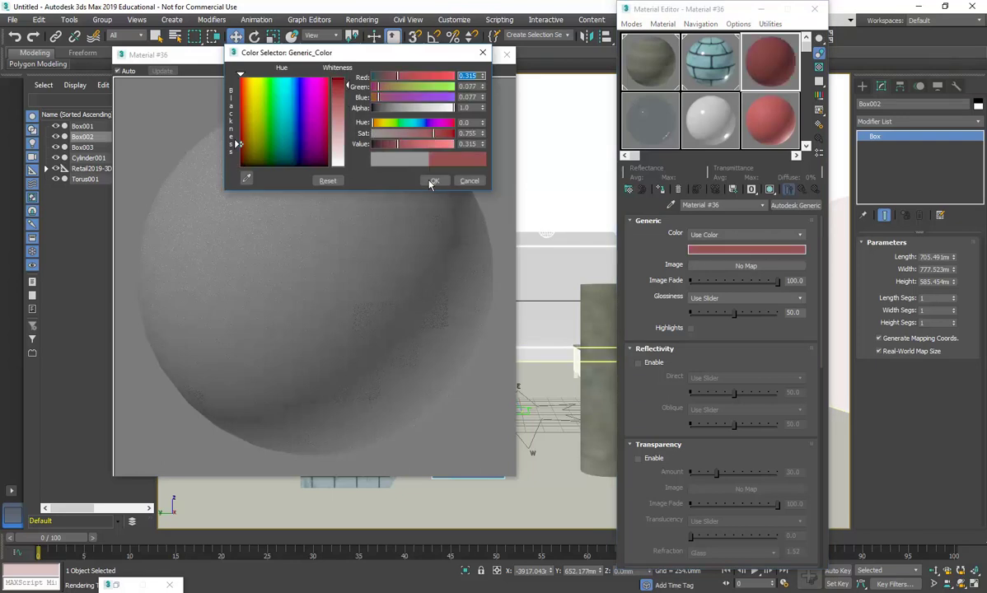
click(432, 182)
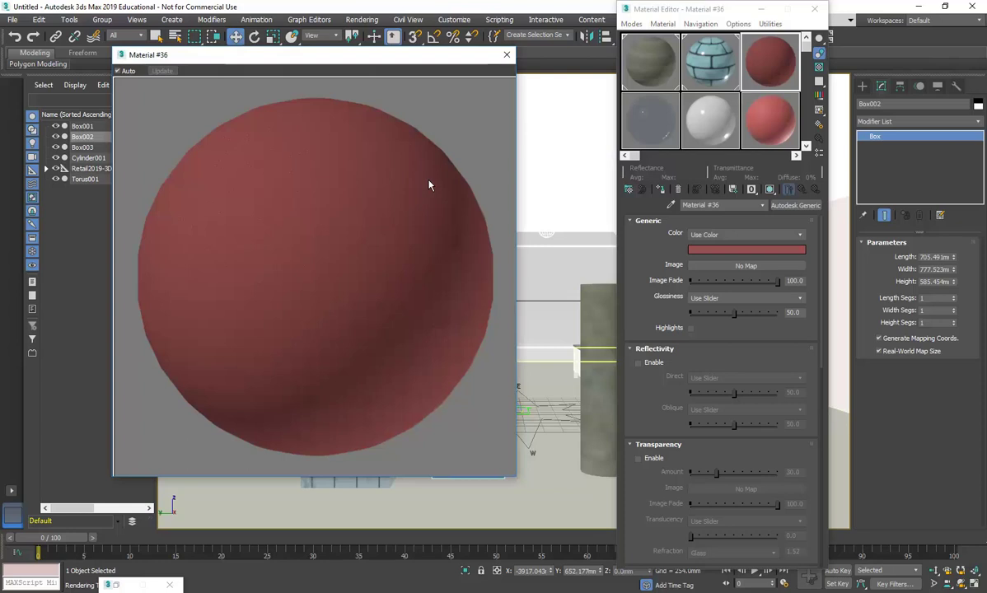
click(819, 67)
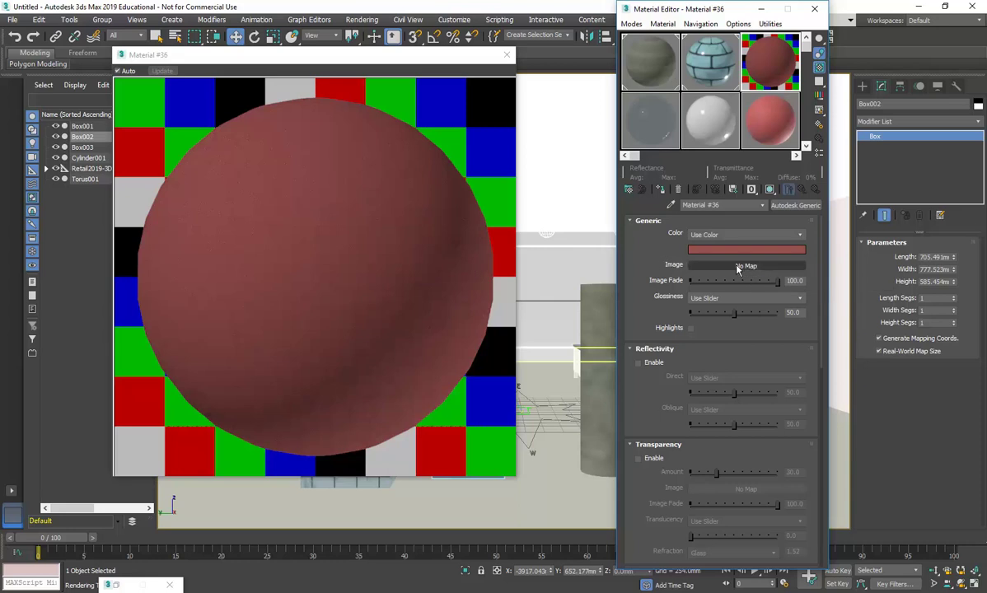
Step: Open the map browser for the Generic image and collapse the Environment, Scene Materials and Sample Slots groups
click(724, 266)
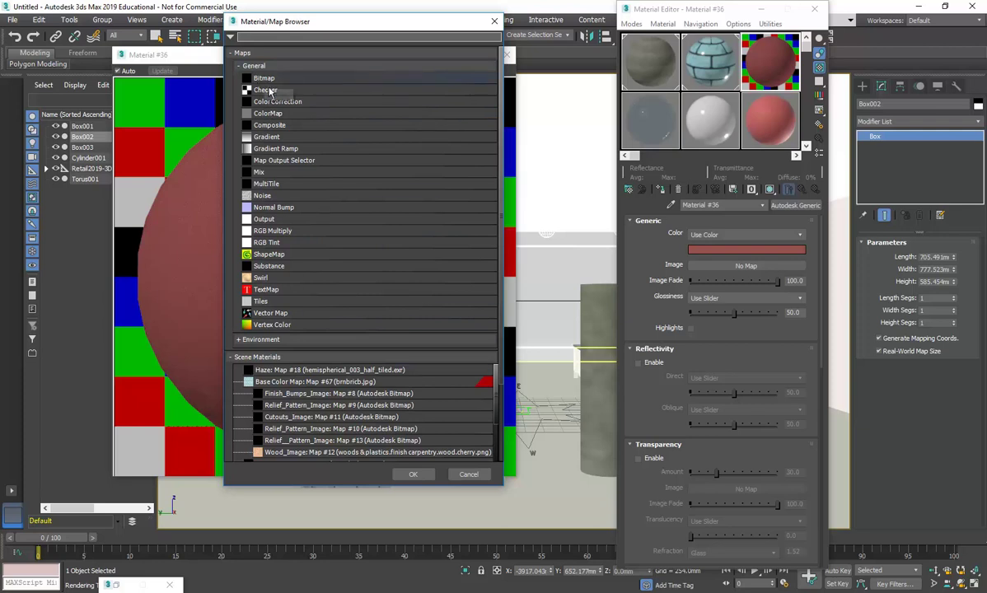
click(238, 340)
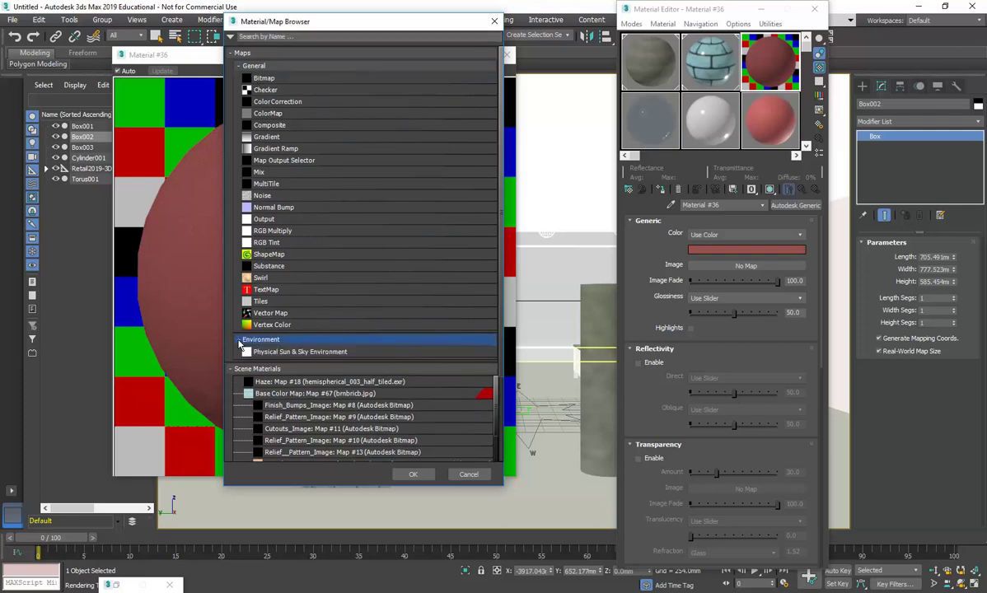
click(238, 340)
scroll(278, 250, down, 3)
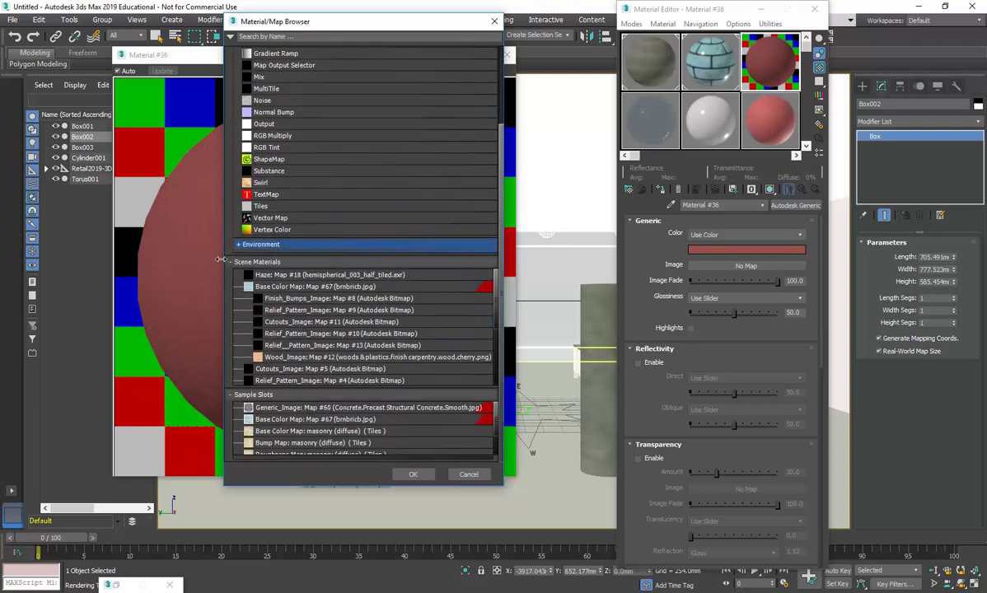
click(231, 262)
click(231, 372)
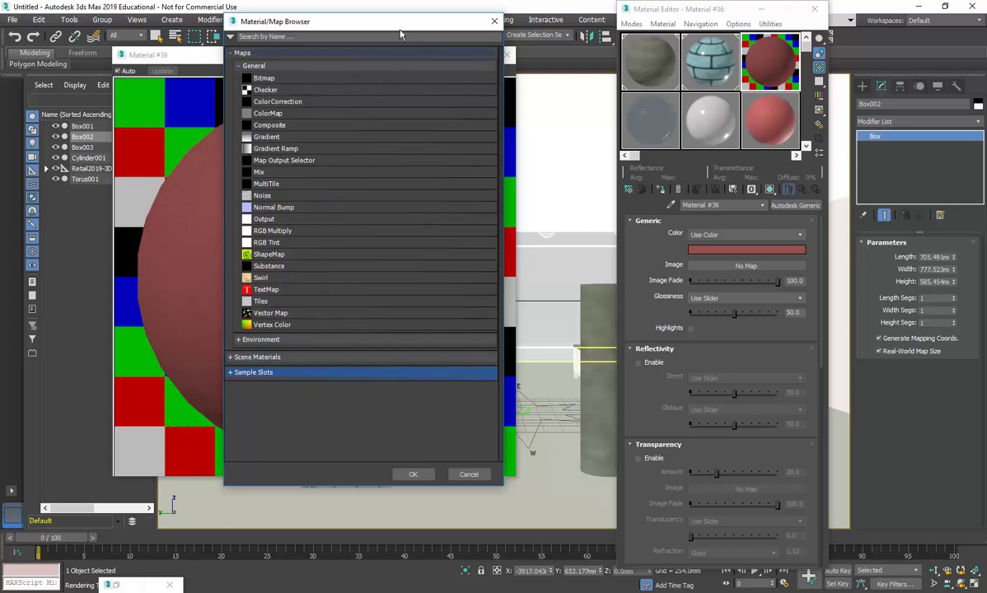
Step: Compare the Bitmap map type with the image texture options of Concrete, Polished in Revit
click(263, 79)
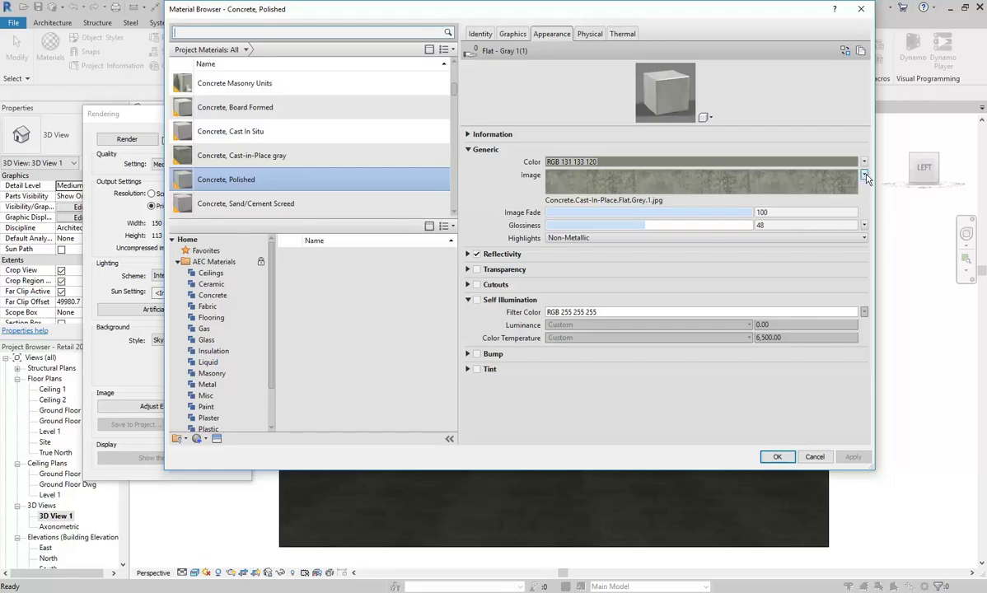
click(863, 174)
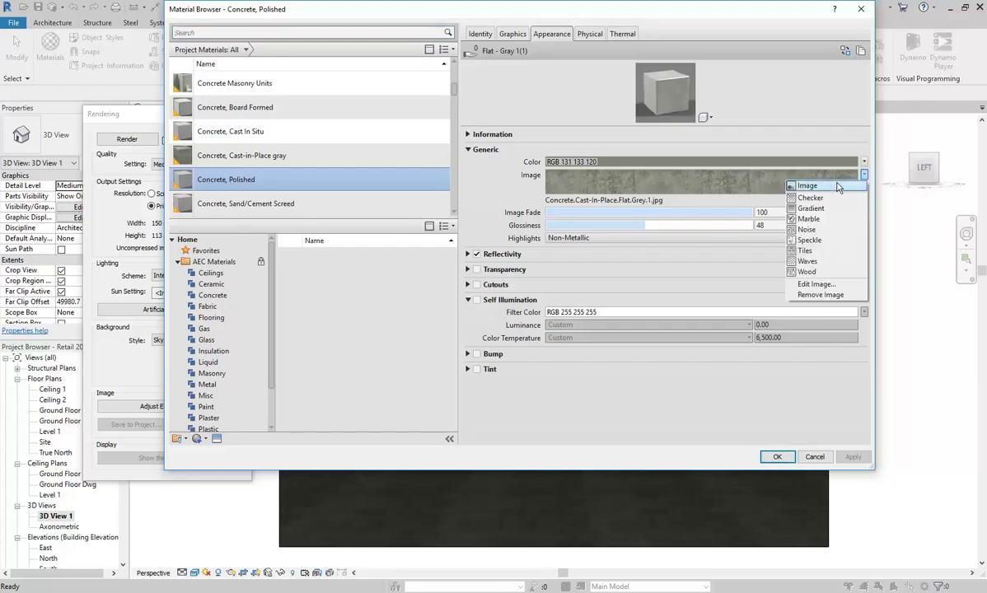
click(848, 186)
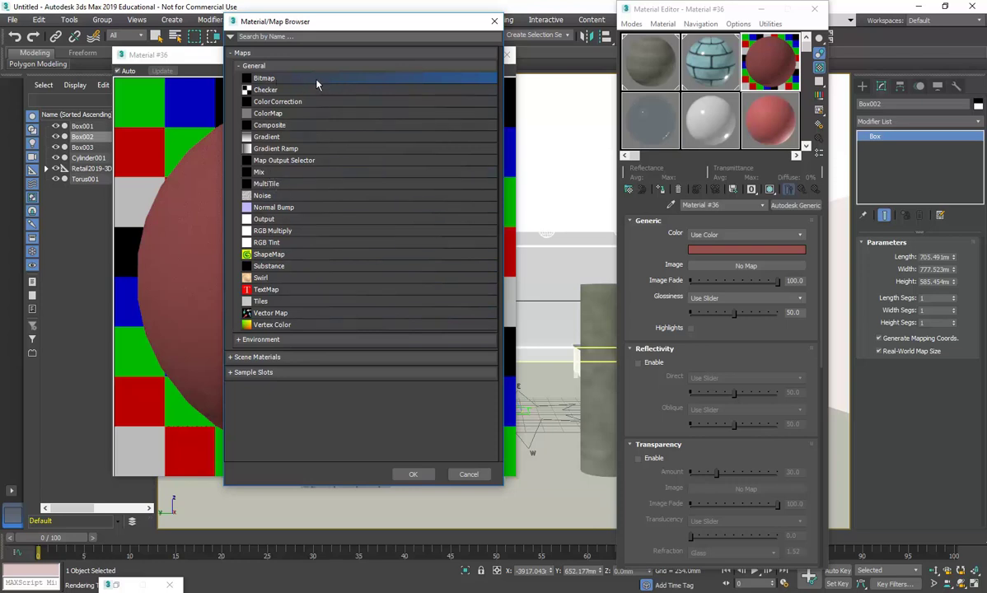
Step: Back in 3ds Max, choose Bitmap for the Generic image and browse to the Material Images\Wood folder, shown as thumbnails
double_click(258, 79)
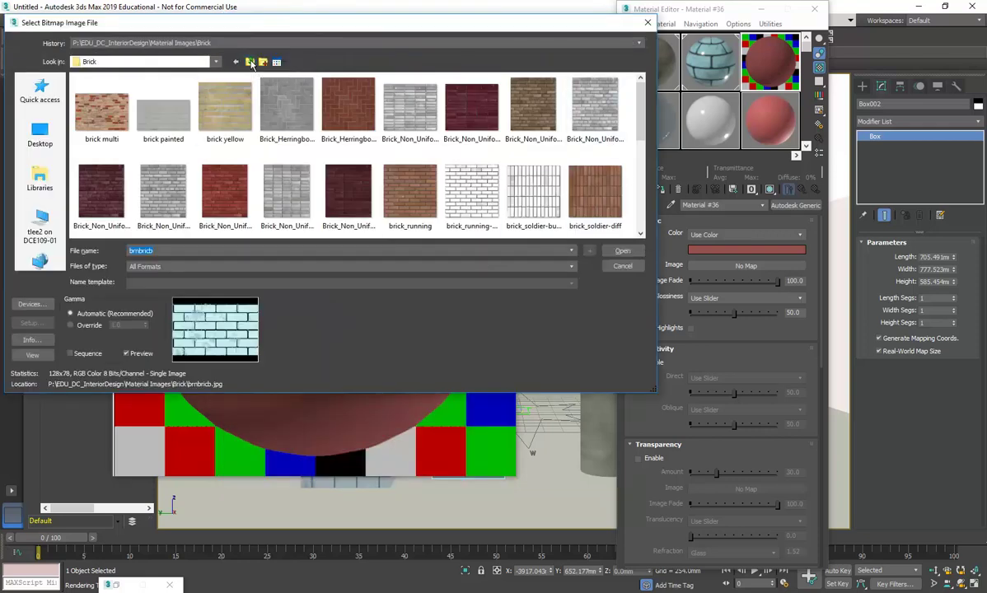
click(249, 62)
scroll(176, 167, down, 5)
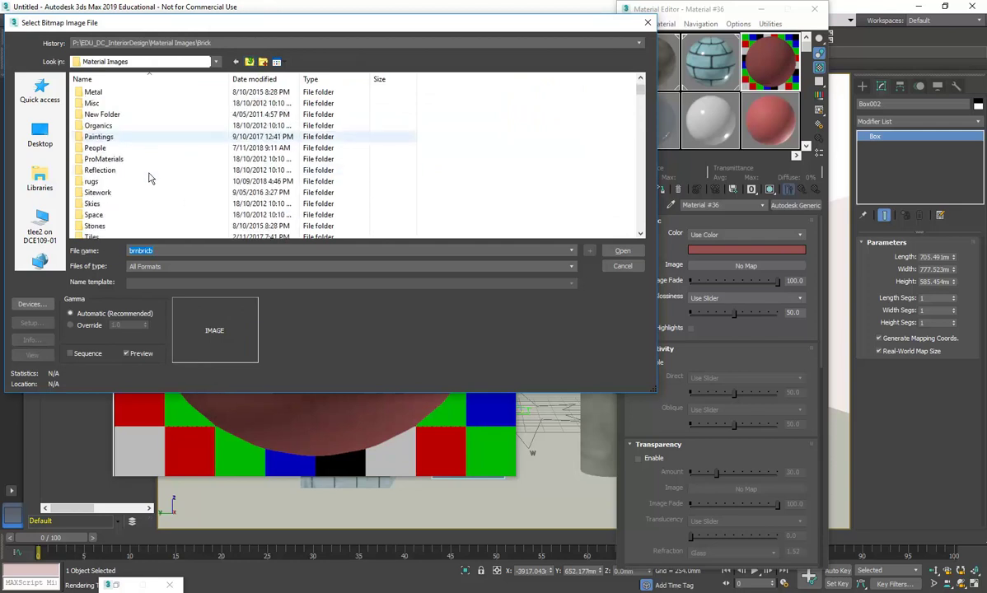
scroll(149, 178, down, 2)
double_click(136, 181)
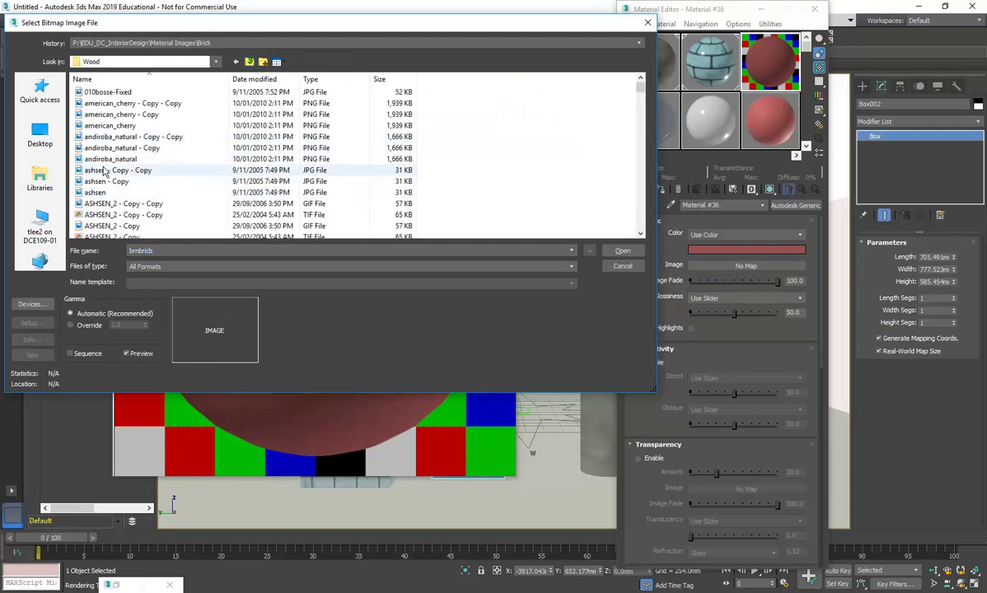
right_click(504, 123)
mouse_move(528, 129)
click(645, 145)
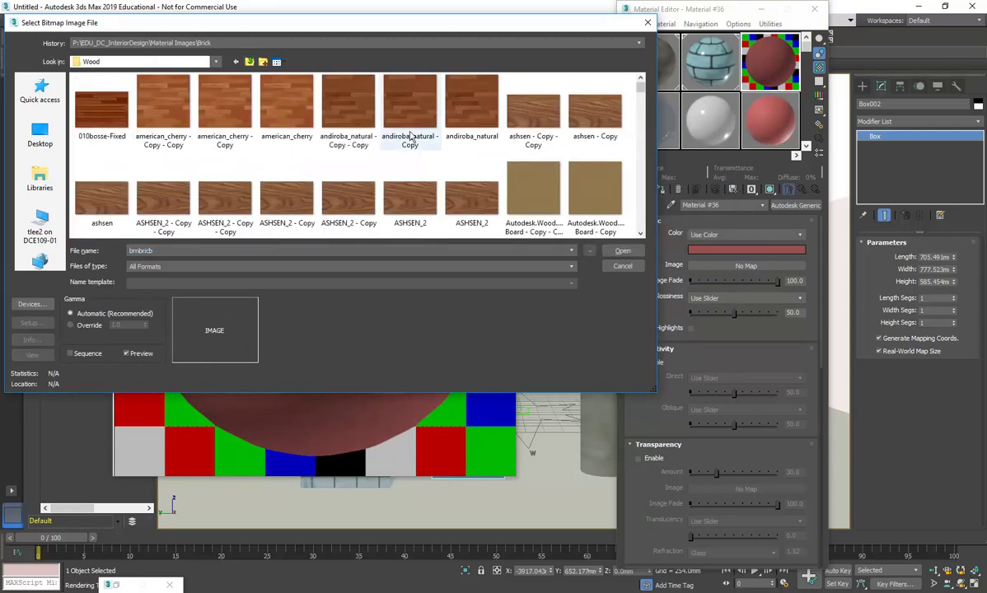
Step: Preview several wood textures and load cedfence.jpg as the Generic image of Material #36
click(448, 210)
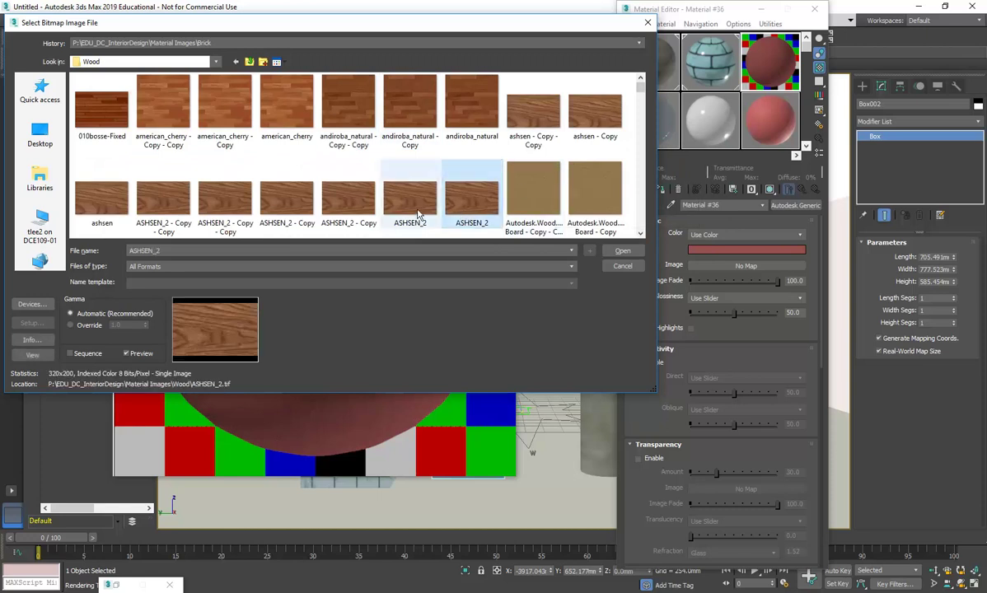
scroll(321, 206, down, 3)
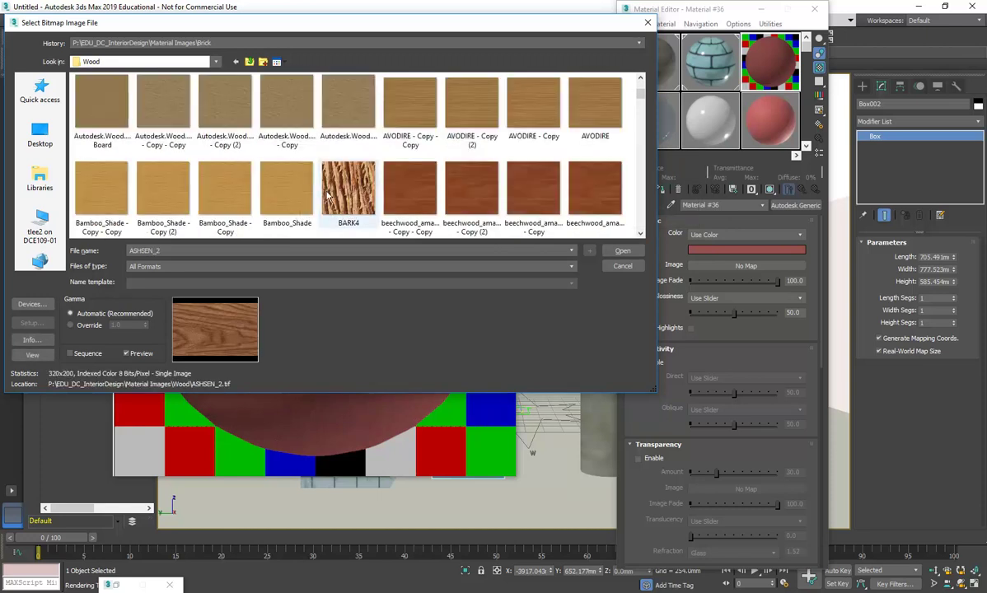
scroll(288, 189, down, 5)
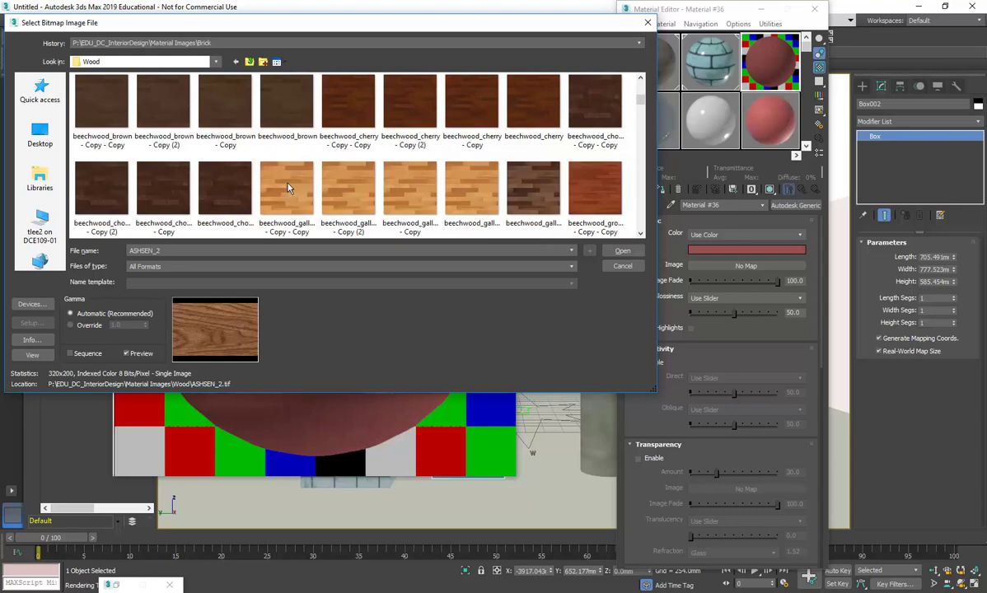
scroll(287, 189, down, 3)
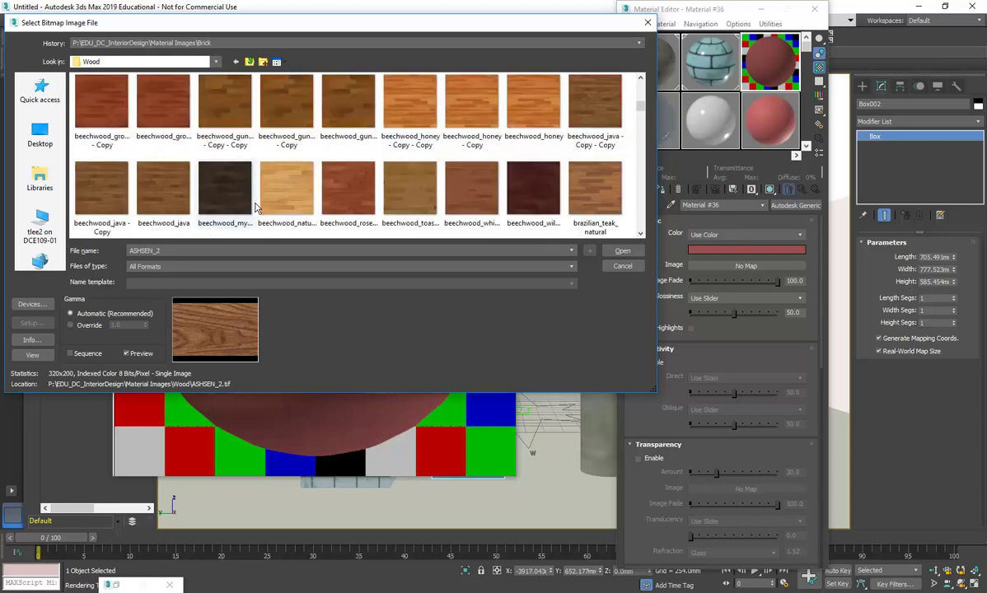
scroll(255, 208, down, 3)
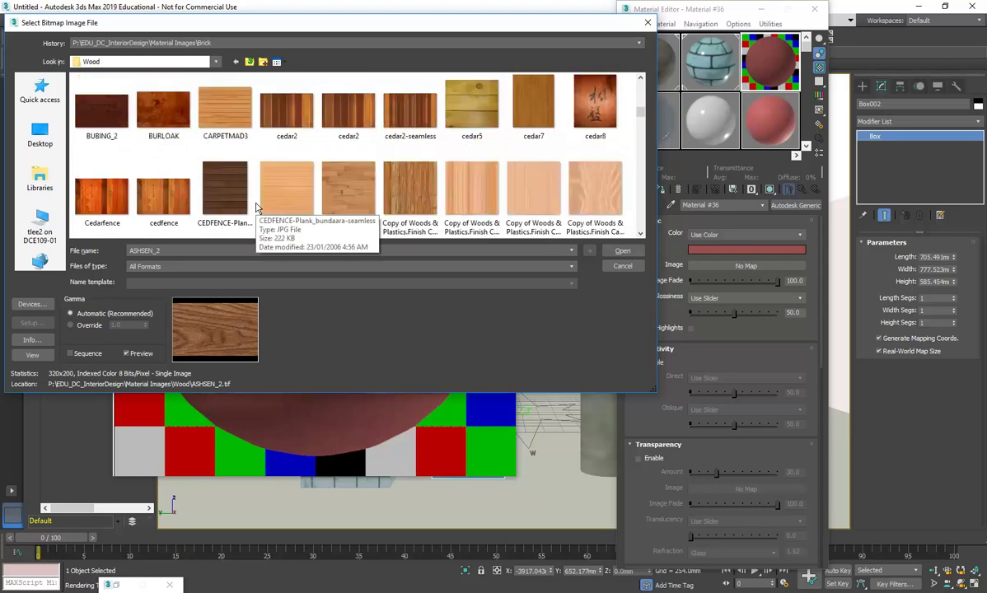
click(347, 105)
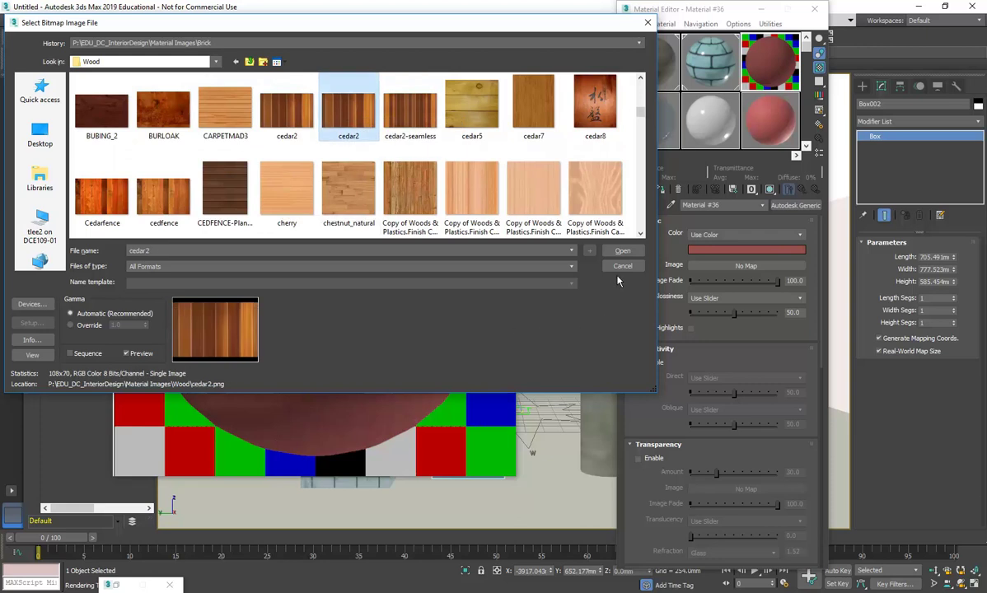
click(163, 196)
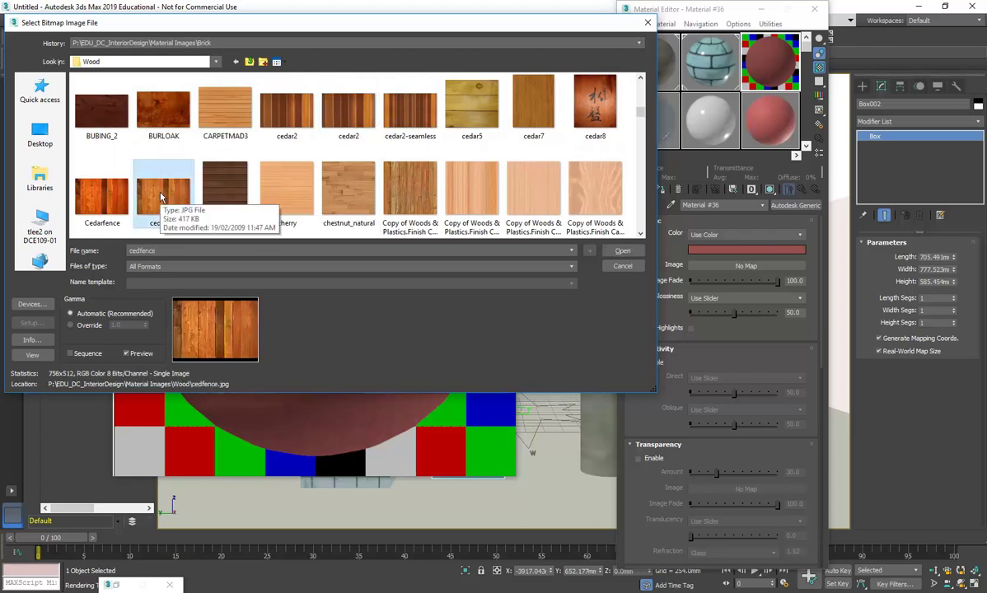
double_click(160, 194)
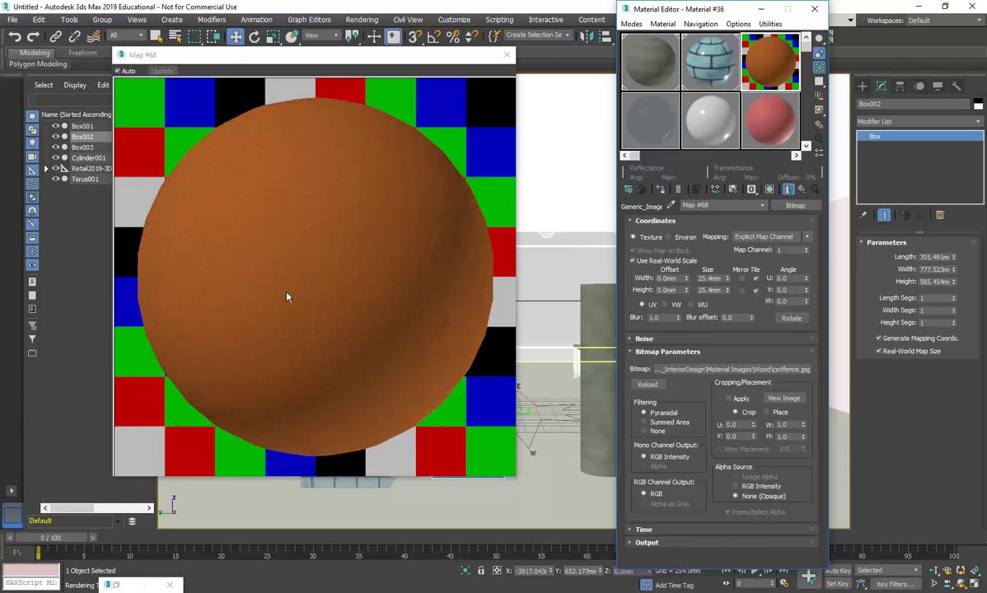
Step: Turn off Use Real-World Scale for the cedfence bitmap and assign Material #36 to Box002
click(634, 261)
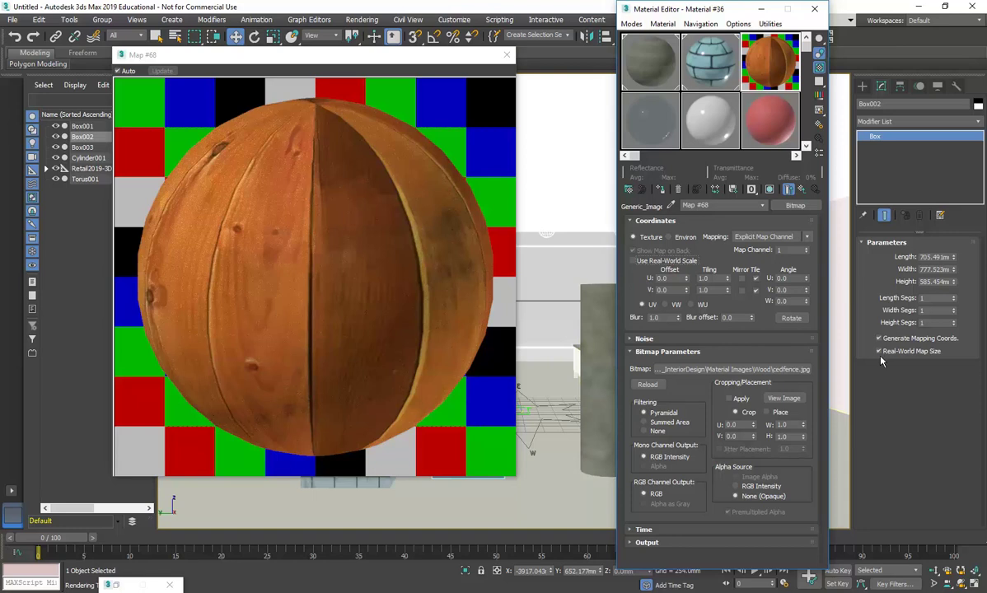
drag(385, 62, 274, 26)
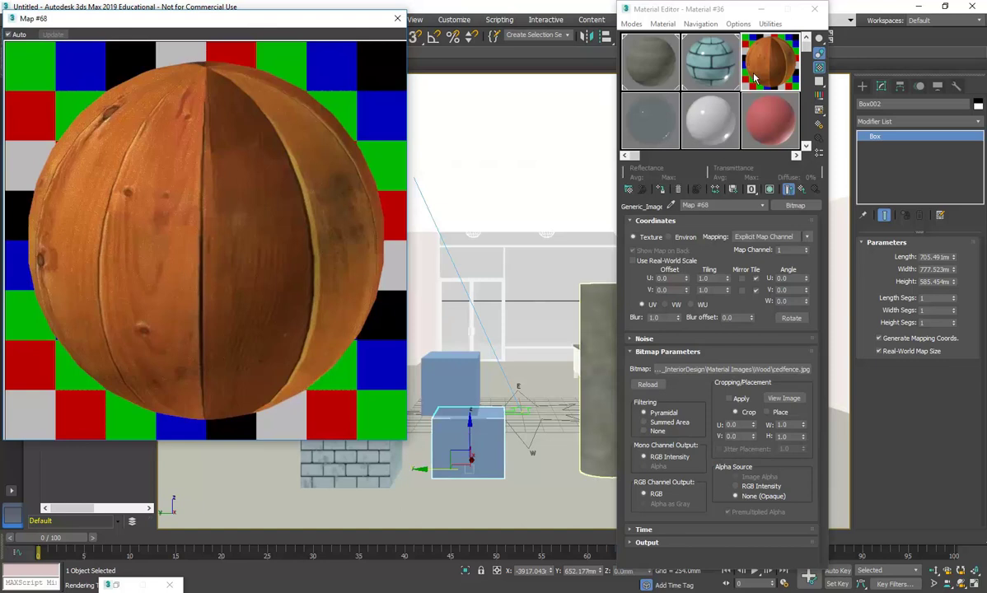
drag(770, 62, 471, 433)
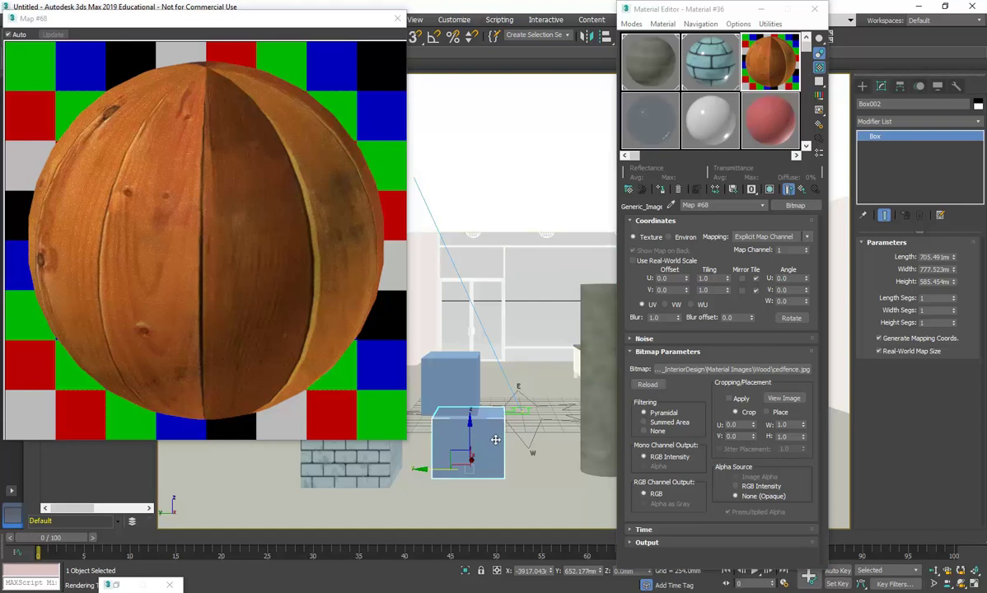
drag(762, 62, 470, 428)
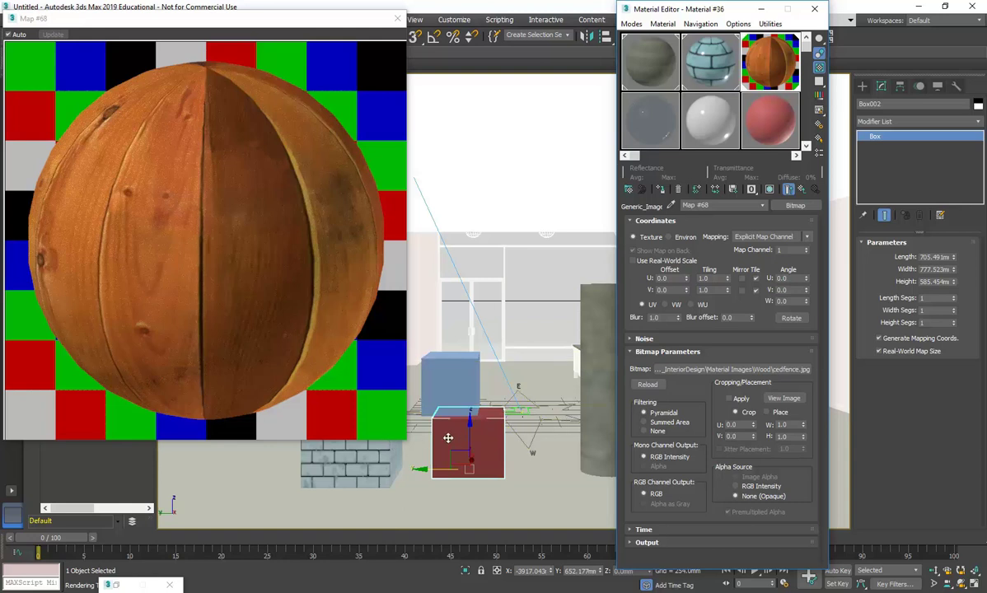
Step: Show the cedfence map on Box002 in the viewport, comparing it on and off, and turn off the box's Real-World Map Size
click(770, 190)
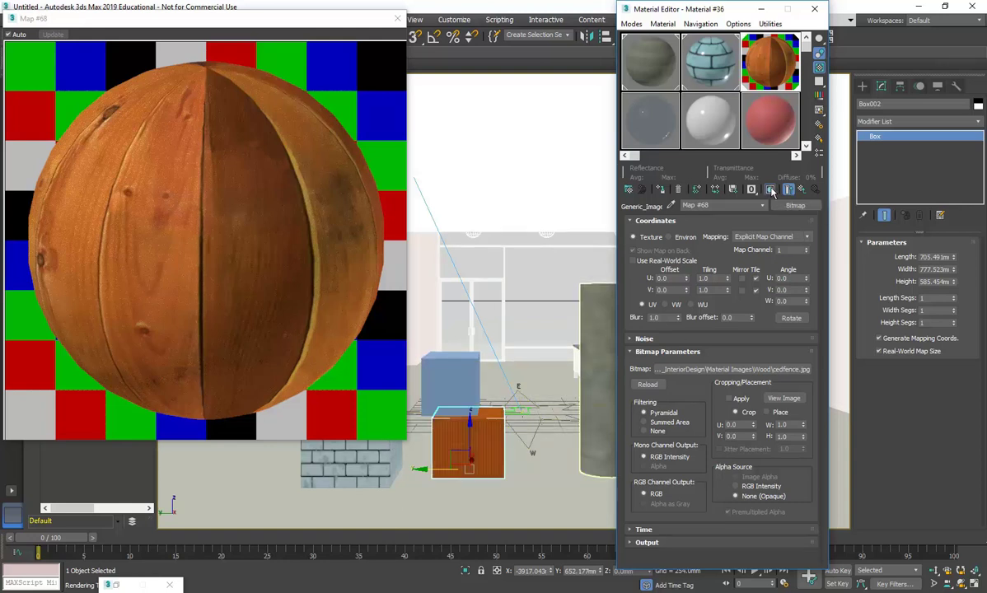
click(770, 190)
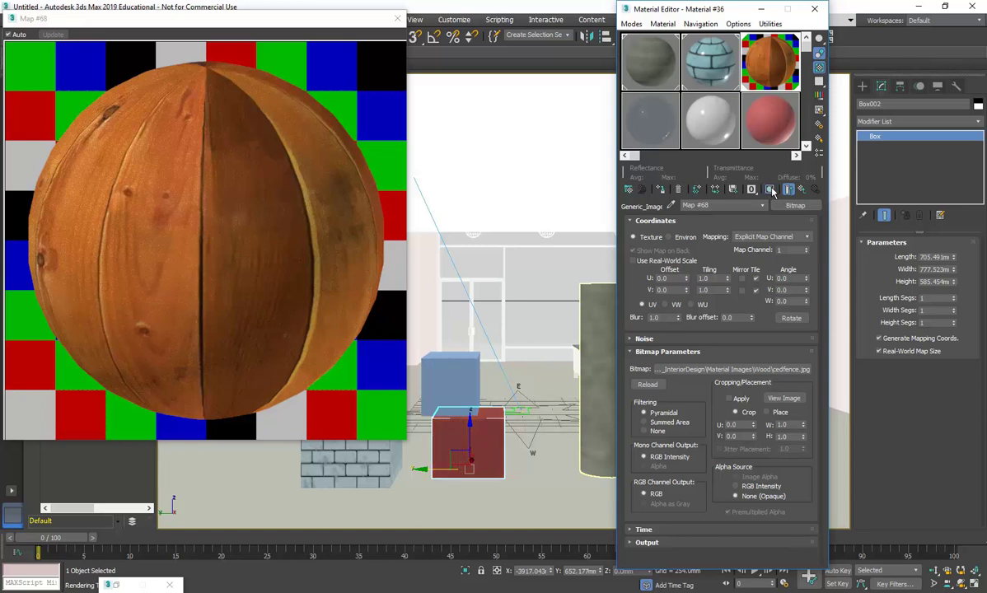
click(770, 190)
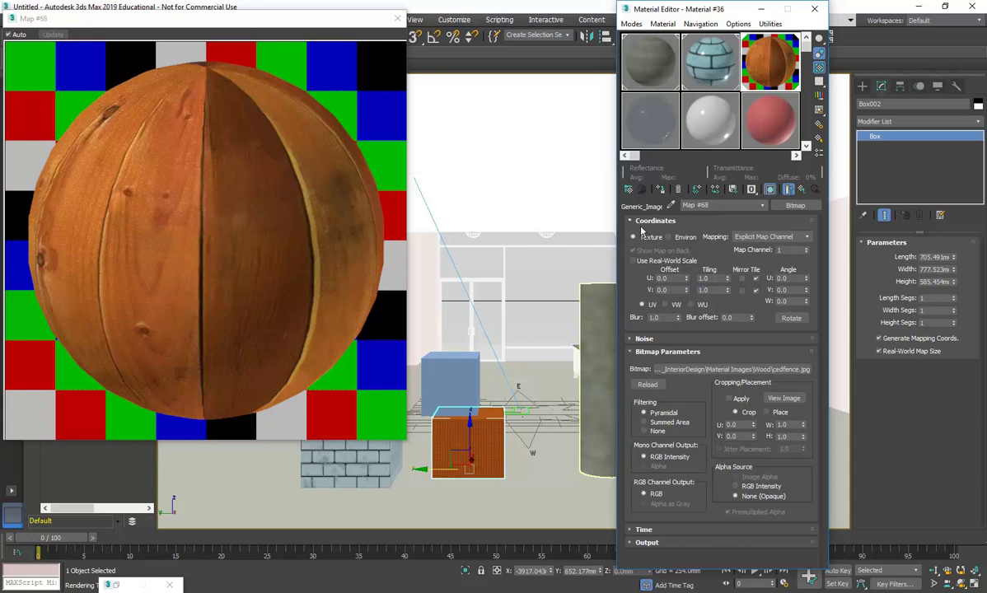
click(770, 190)
click(770, 190)
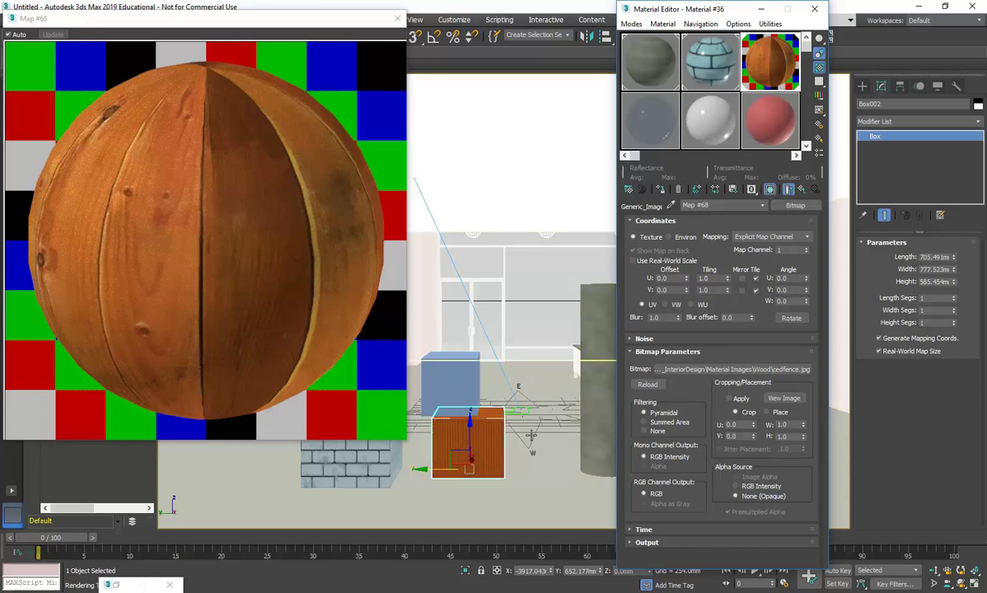
click(770, 191)
click(770, 190)
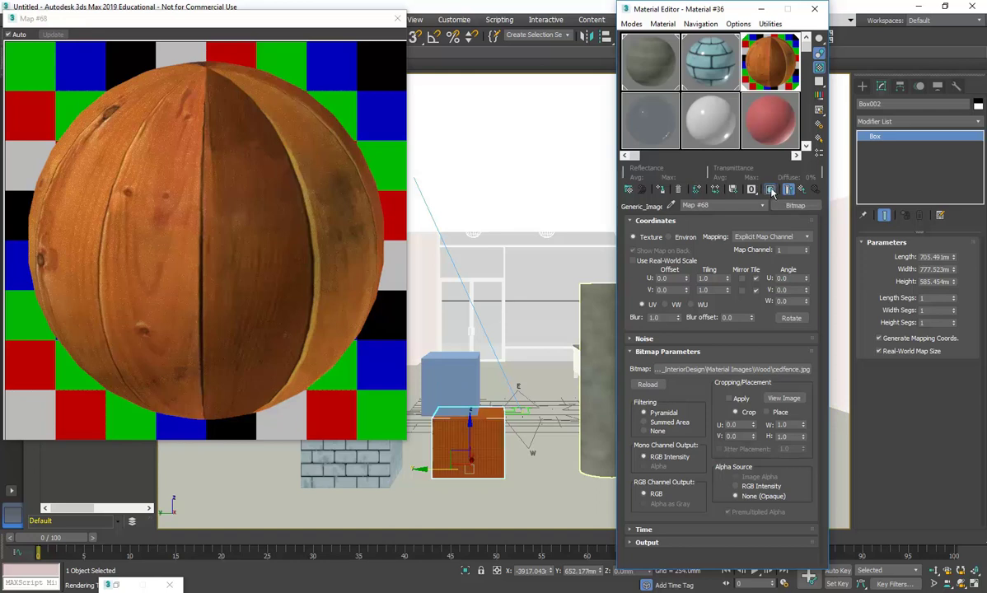
click(771, 192)
click(770, 190)
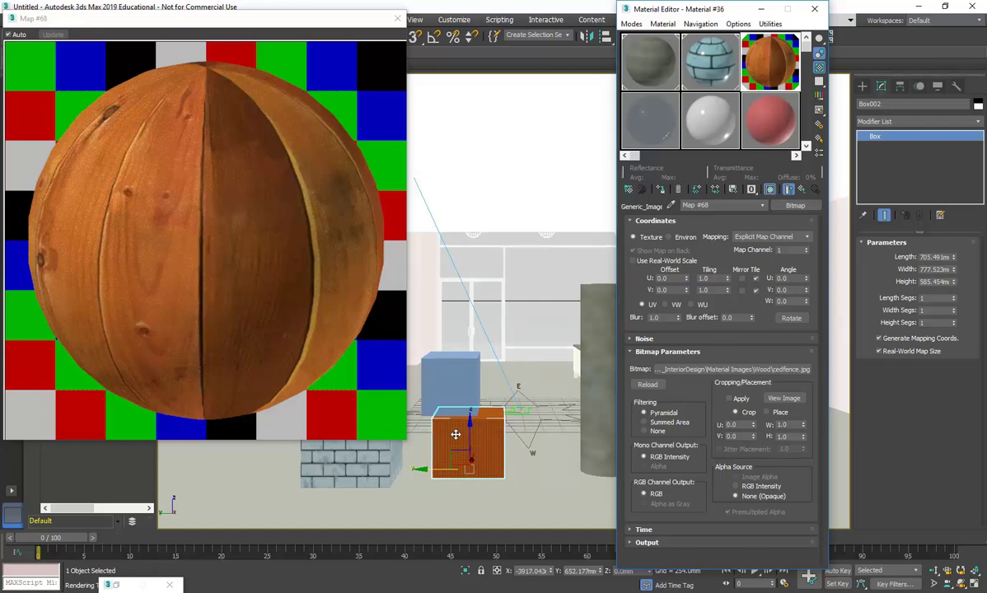
click(879, 351)
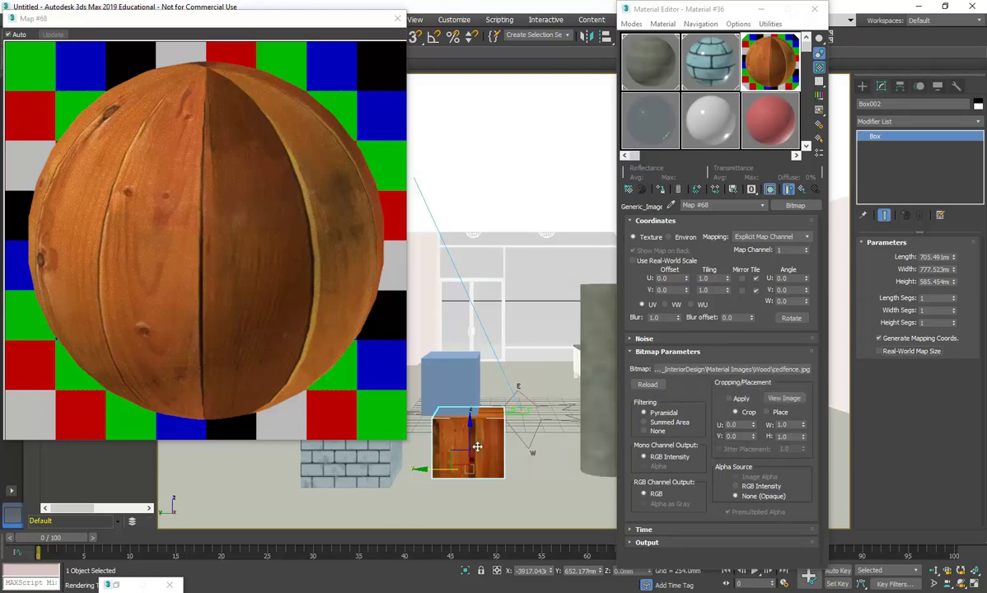
Step: Return to the parent material and enable Reflectivity with Direct at 23.81 and Oblique at about 34.69
click(801, 189)
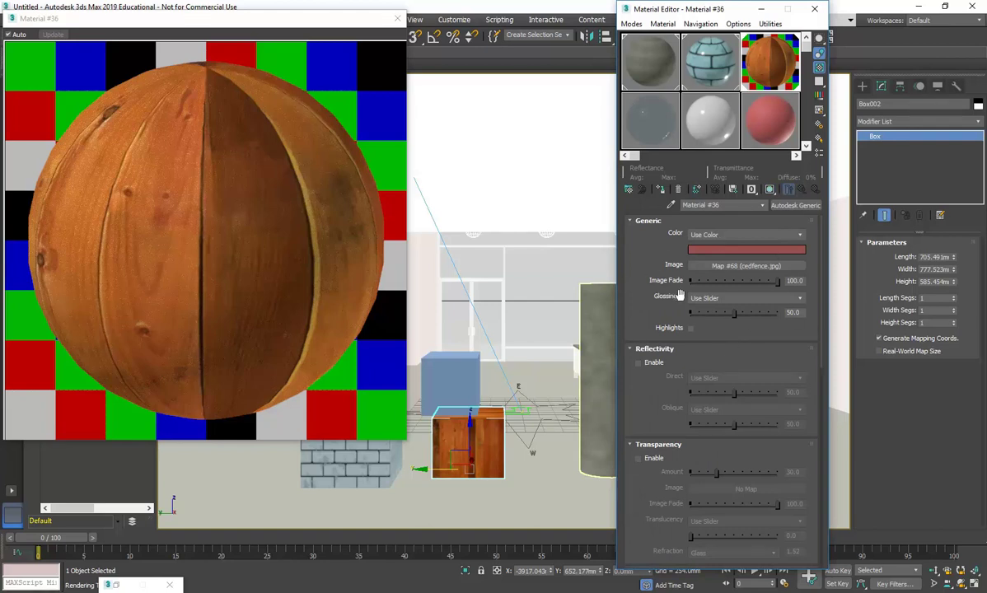
drag(626, 393, 654, 346)
click(638, 297)
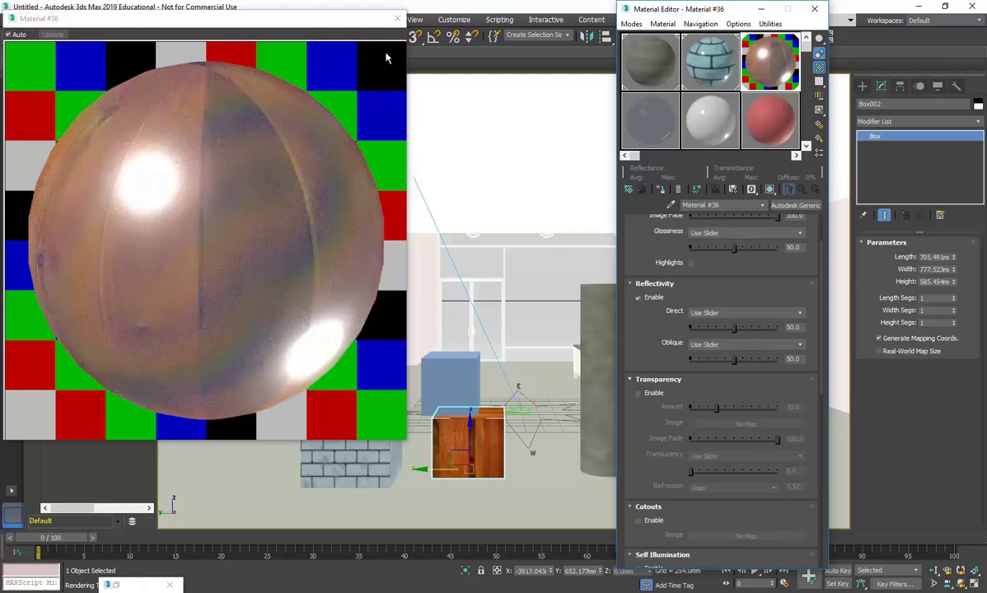
drag(225, 18, 324, 42)
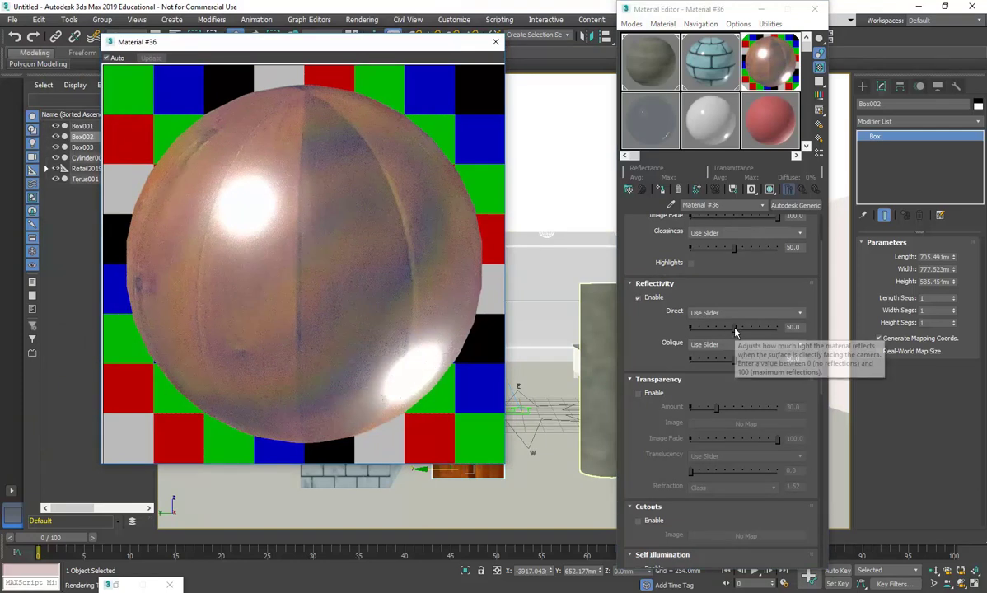
drag(733, 327, 711, 327)
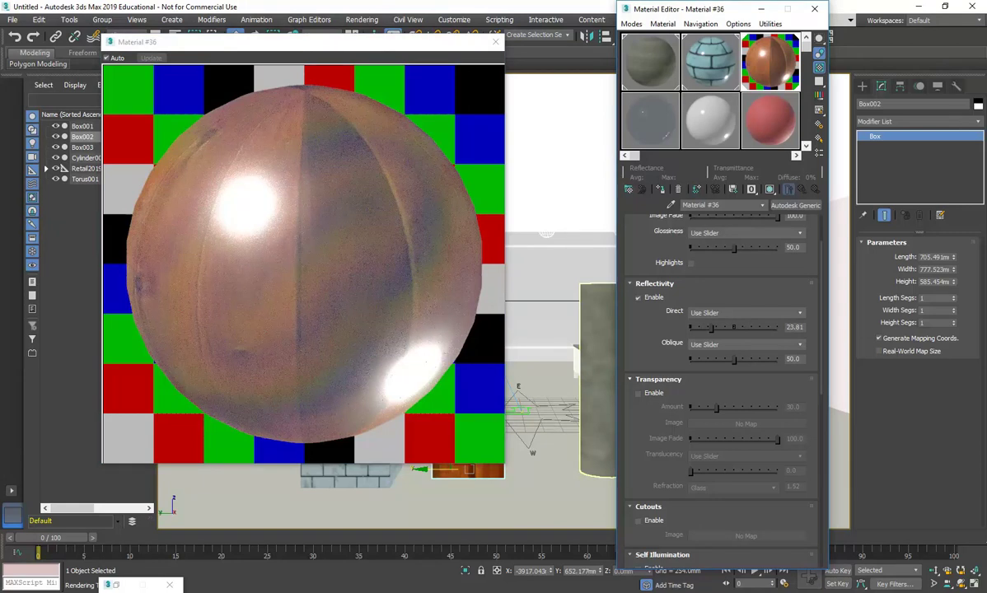
drag(734, 359, 722, 359)
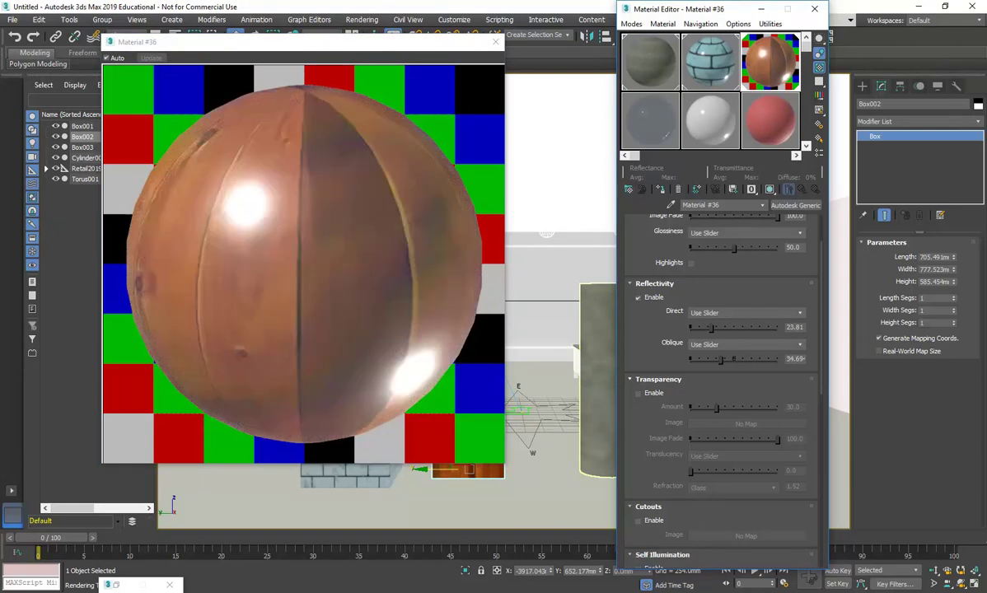
Step: Set Material #36's Direct reflectivity to about 13.6 and lower its Glossiness to about 18.37
drag(711, 327, 702, 327)
drag(727, 250, 713, 250)
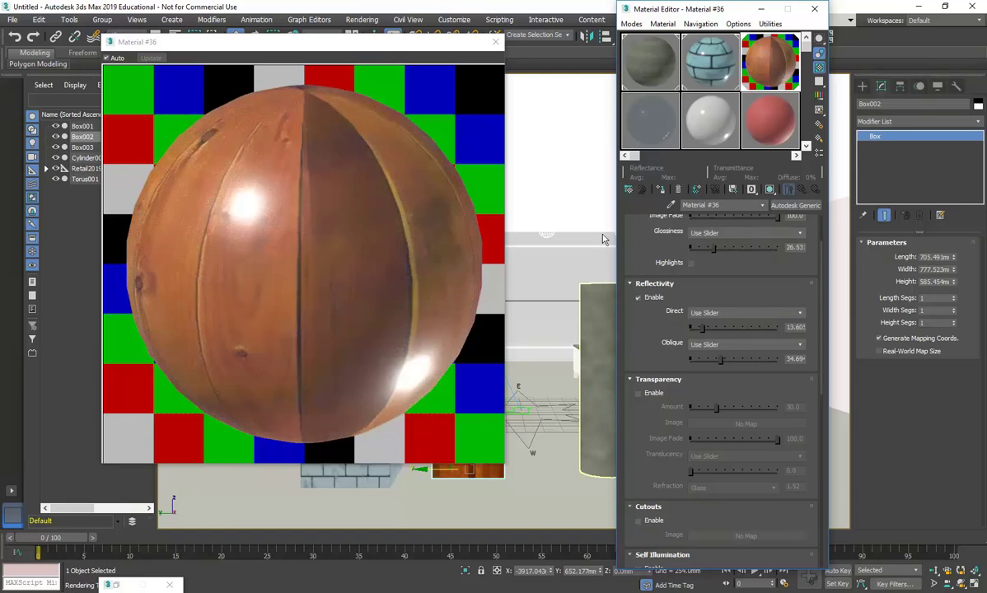
drag(712, 250, 718, 249)
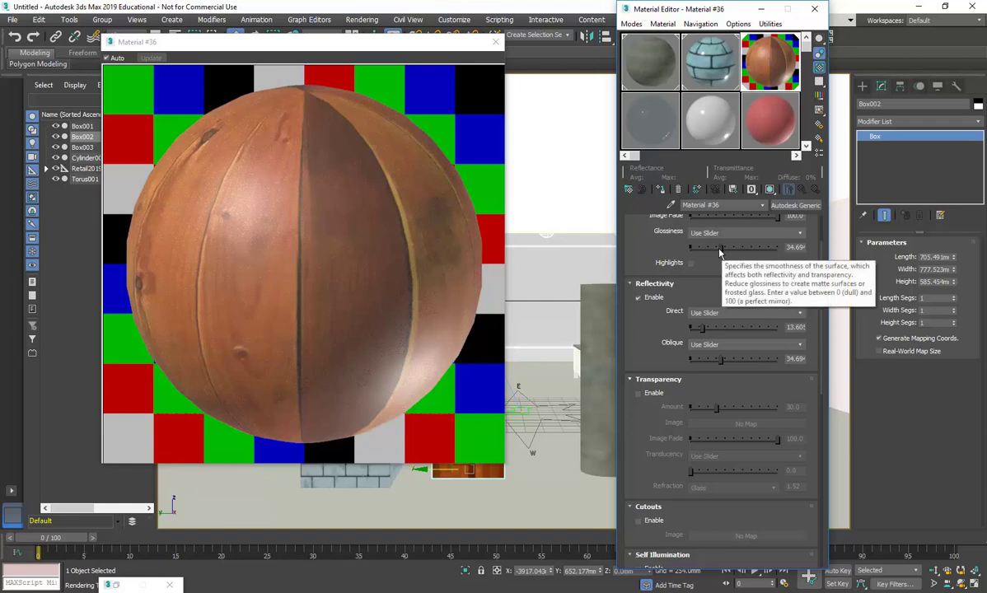
drag(722, 254, 706, 254)
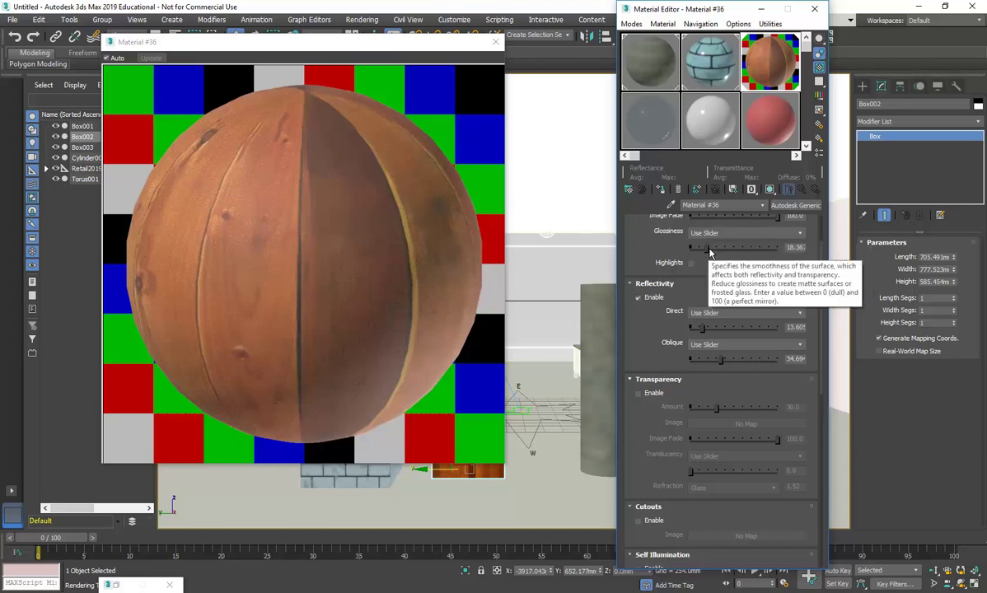
Step: Try Glossiness values between about 10.88 and 81.63 on Material #36, ending at about 29.25
drag(710, 248, 718, 248)
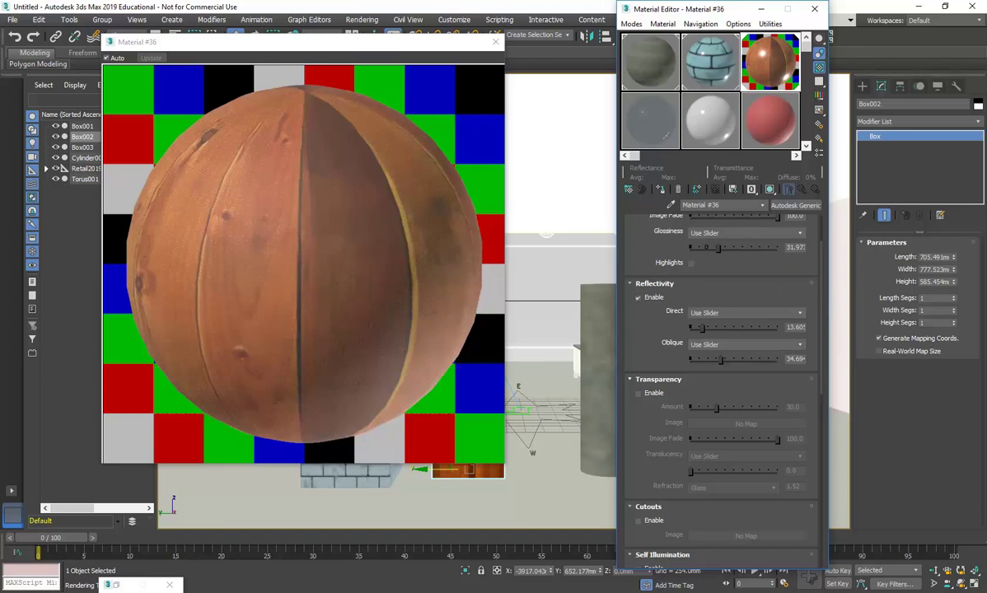
drag(719, 247, 722, 248)
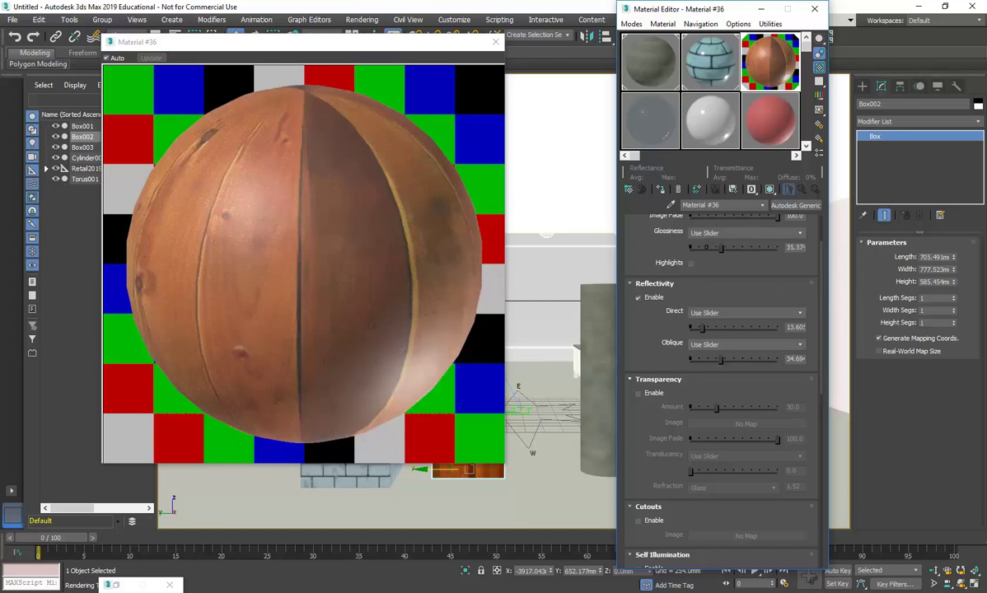
drag(721, 248, 739, 248)
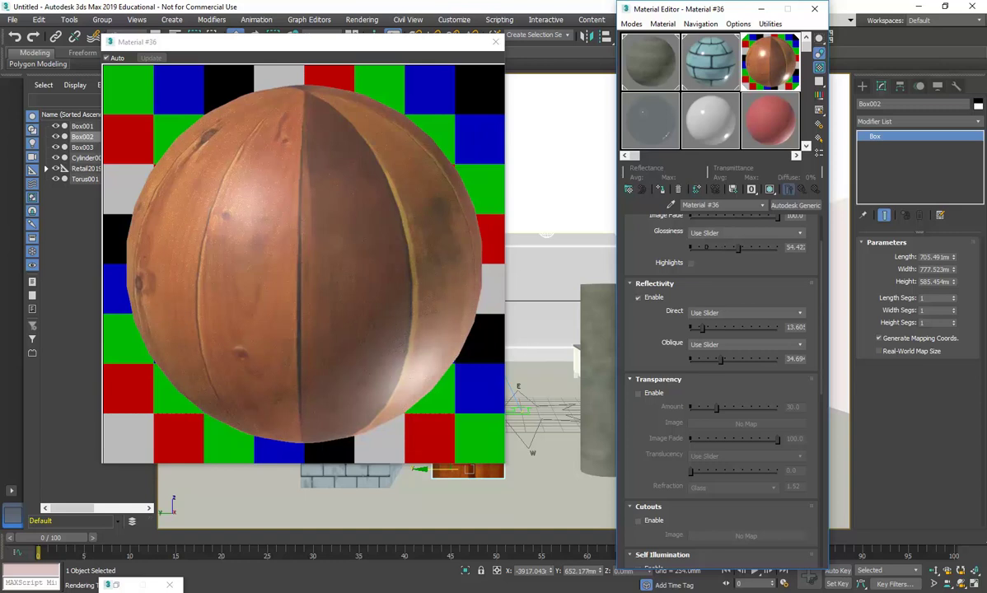
drag(738, 248, 762, 248)
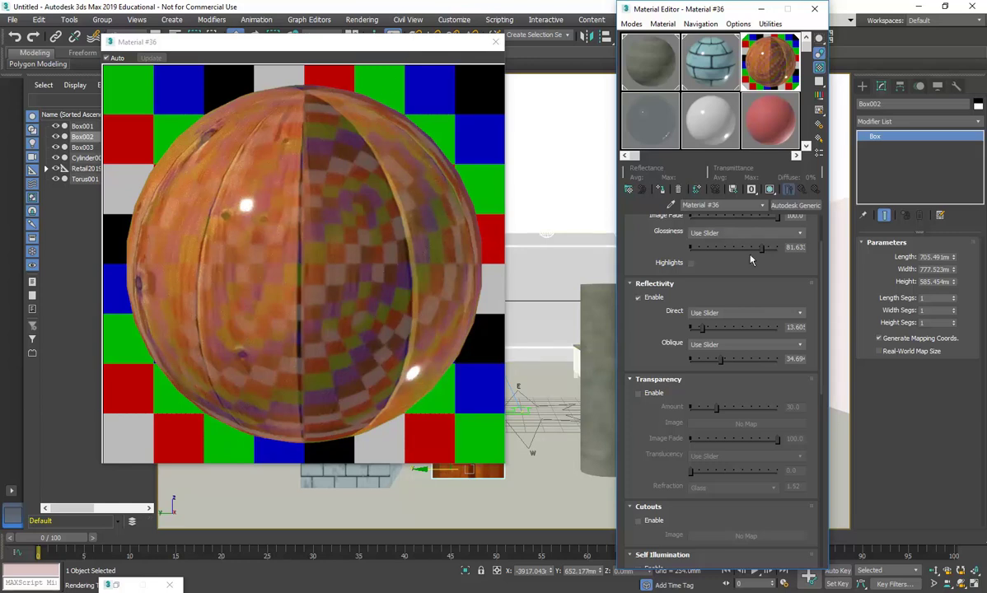
drag(762, 248, 754, 248)
drag(755, 248, 700, 248)
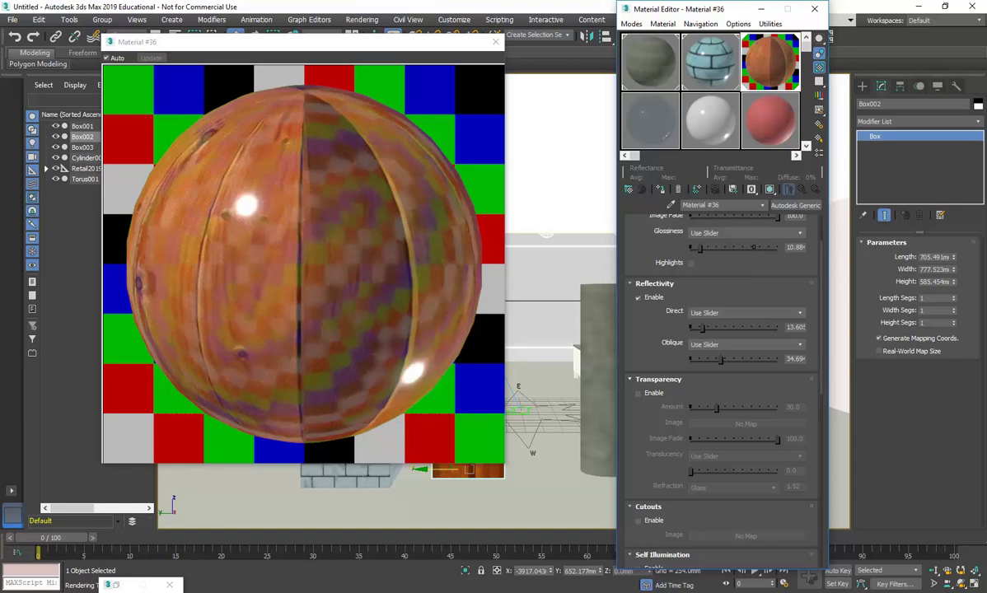
drag(700, 248, 703, 248)
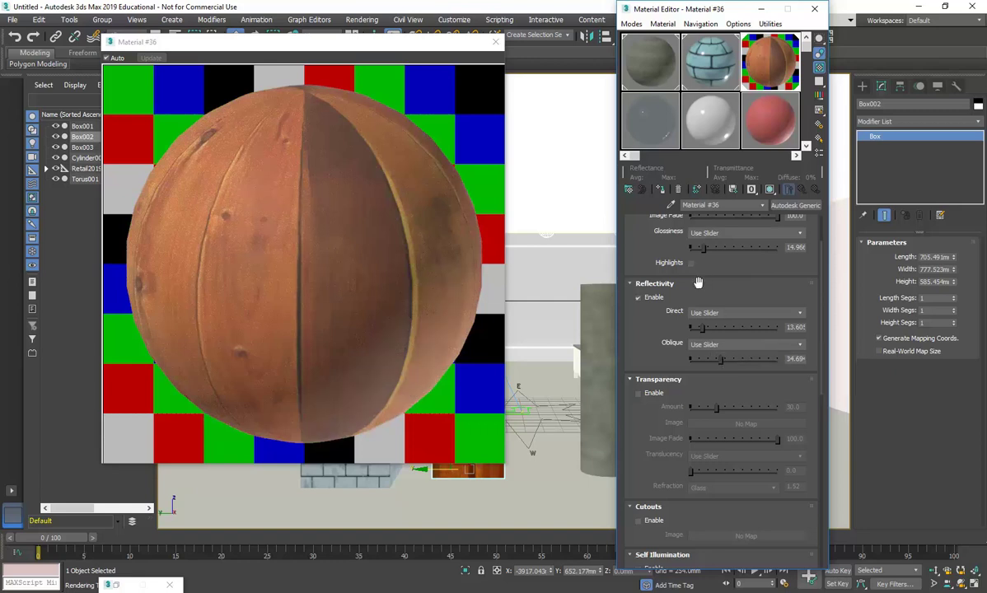
drag(703, 248, 716, 247)
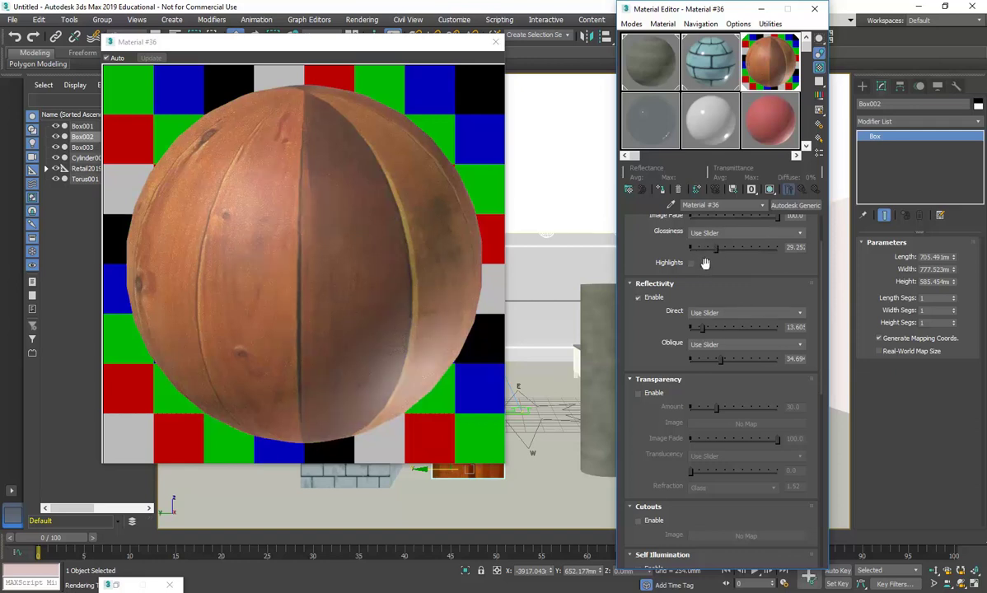
Step: Set the Glossiness to about 58.5 and keep Use Slider as the source for Direct reflectivity
drag(716, 249, 726, 249)
mouse_move(741, 252)
mouse_down()
mouse_move(758, 249)
mouse_move(746, 248)
mouse_up()
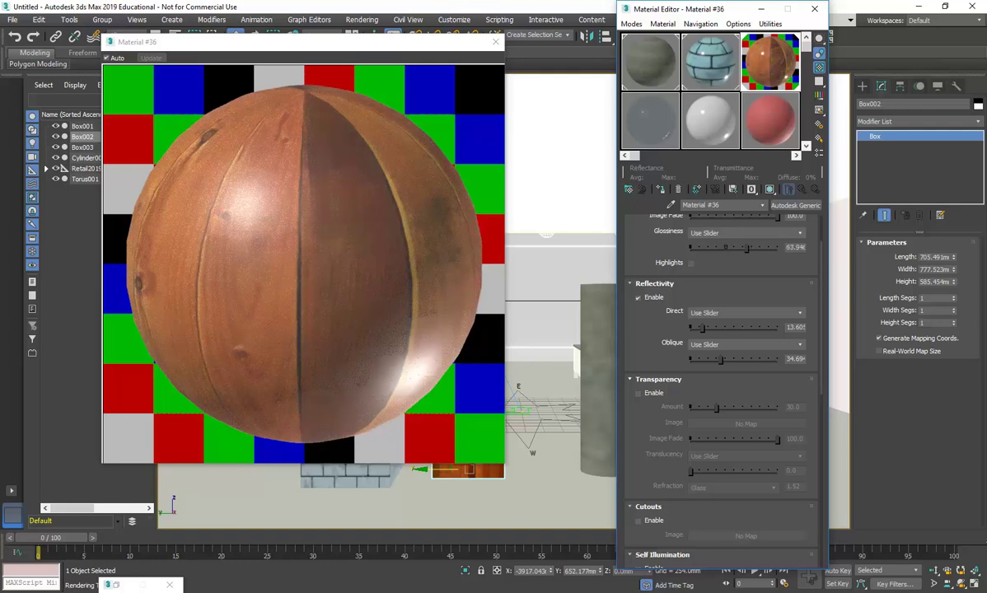
drag(746, 248, 741, 248)
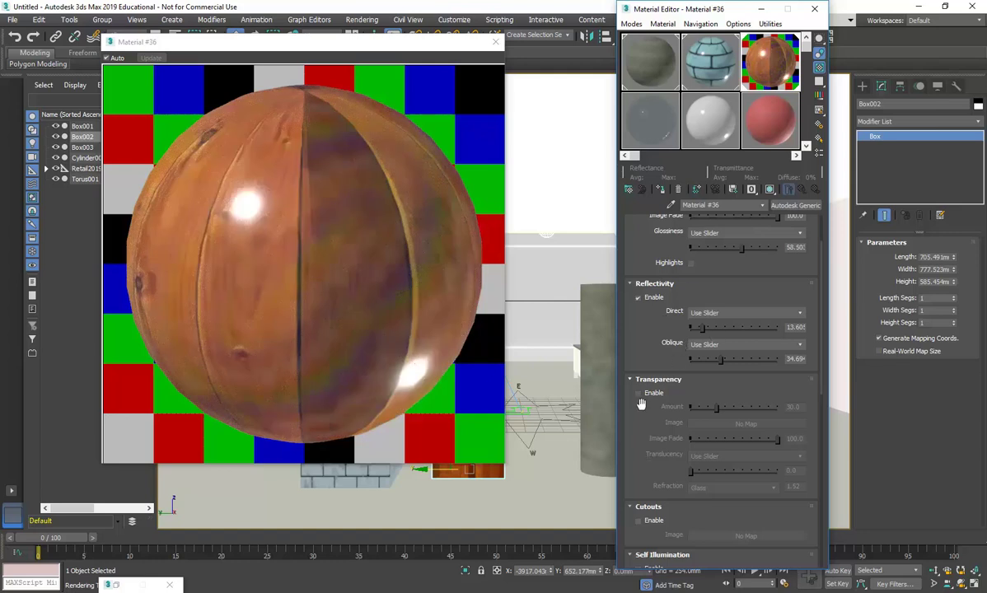
click(779, 313)
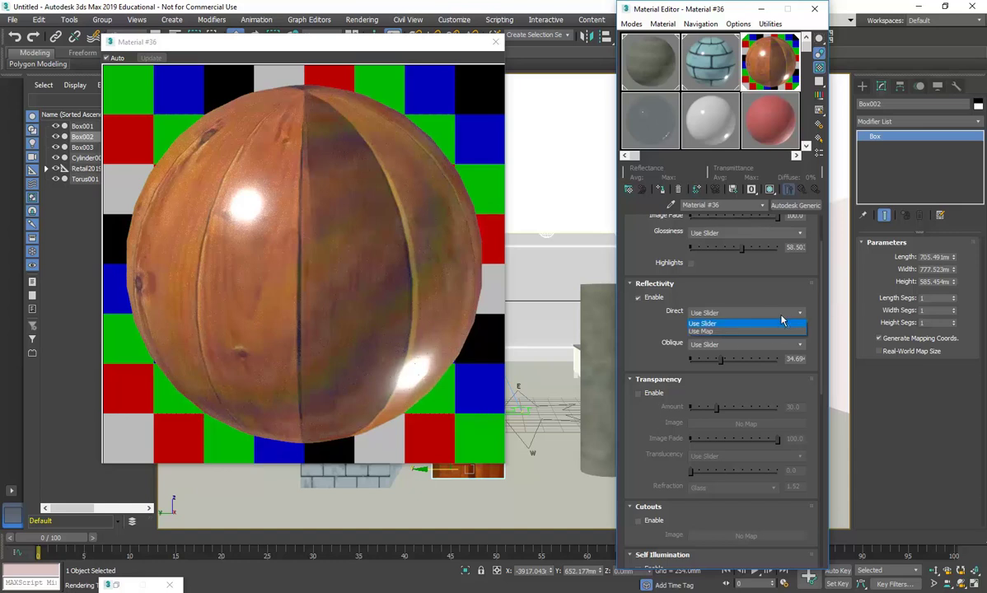
click(716, 323)
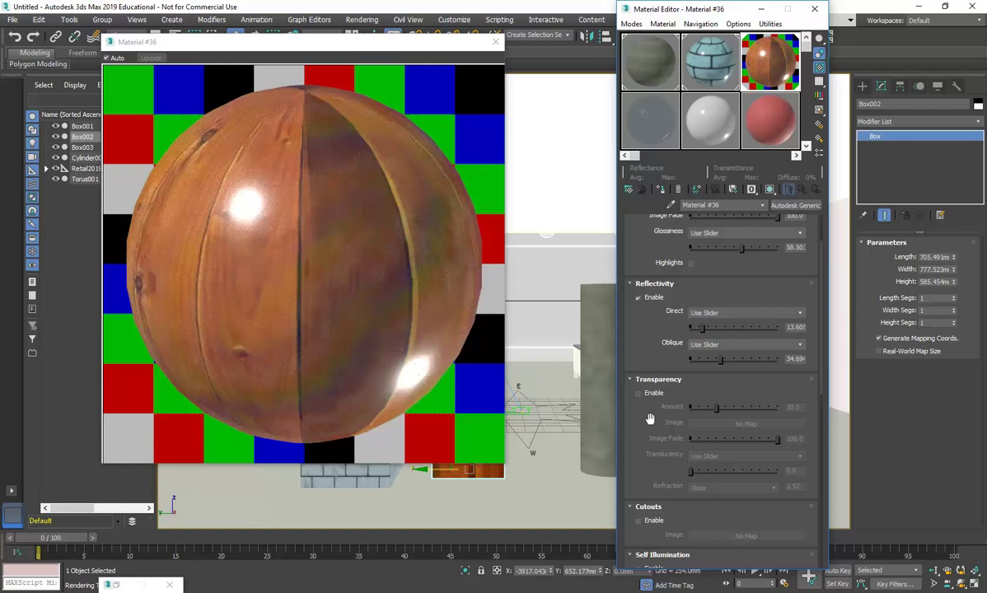
Step: Enable Transparency for Material #36 and set its Amount to 74.15
scroll(659, 342, down, 3)
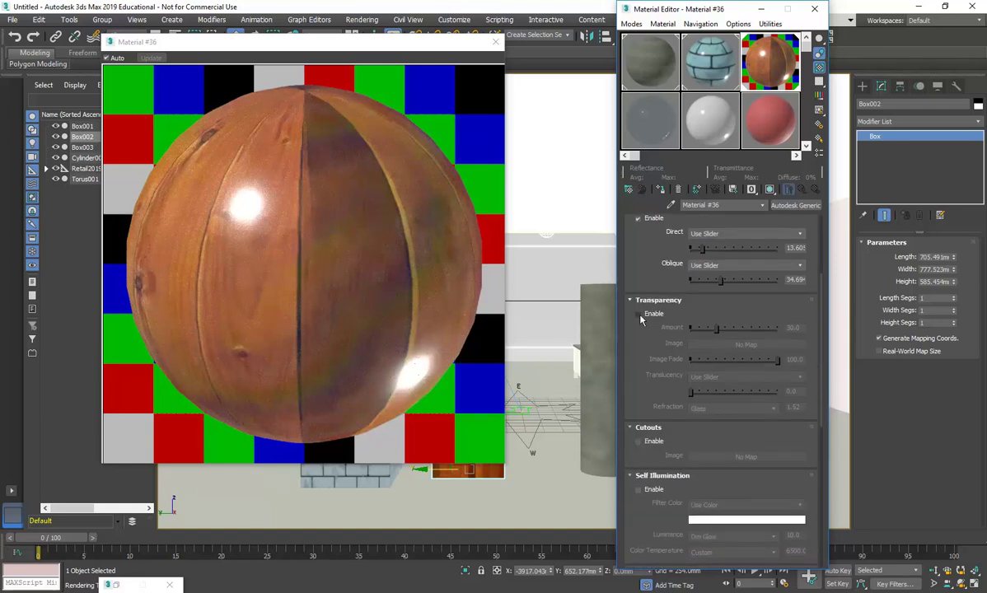
click(639, 315)
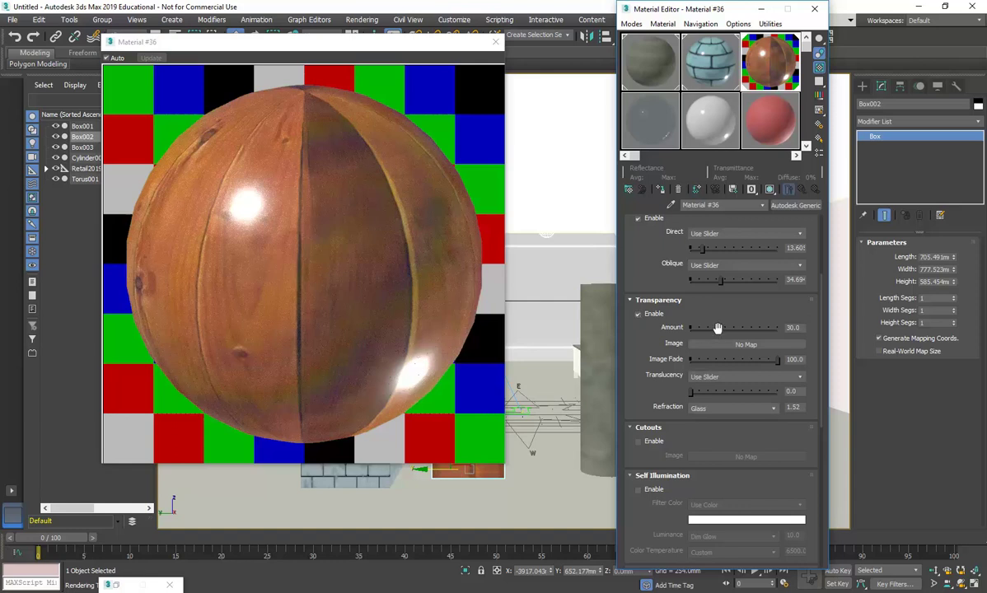
drag(714, 327, 757, 328)
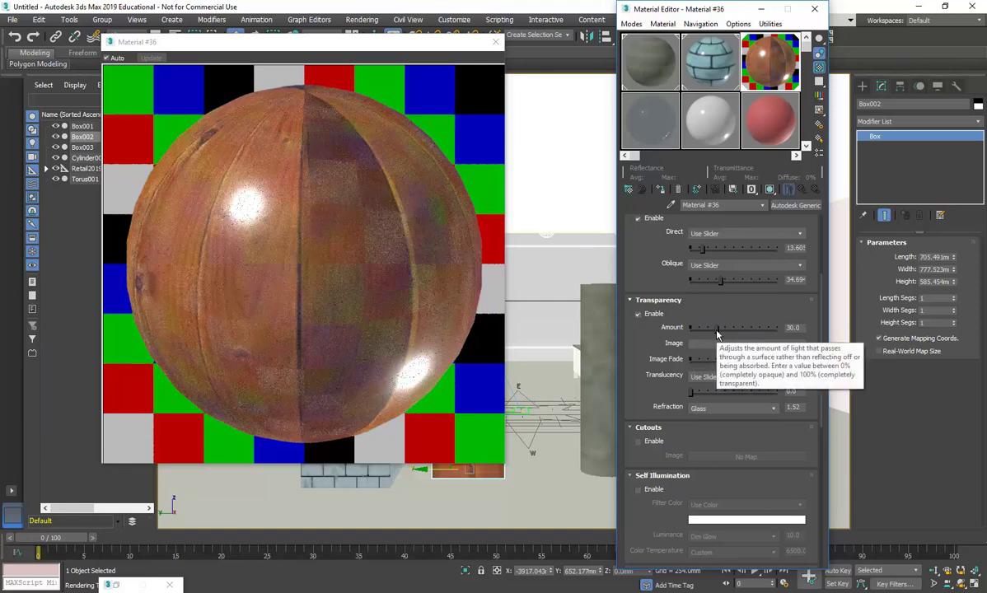
drag(757, 328, 764, 328)
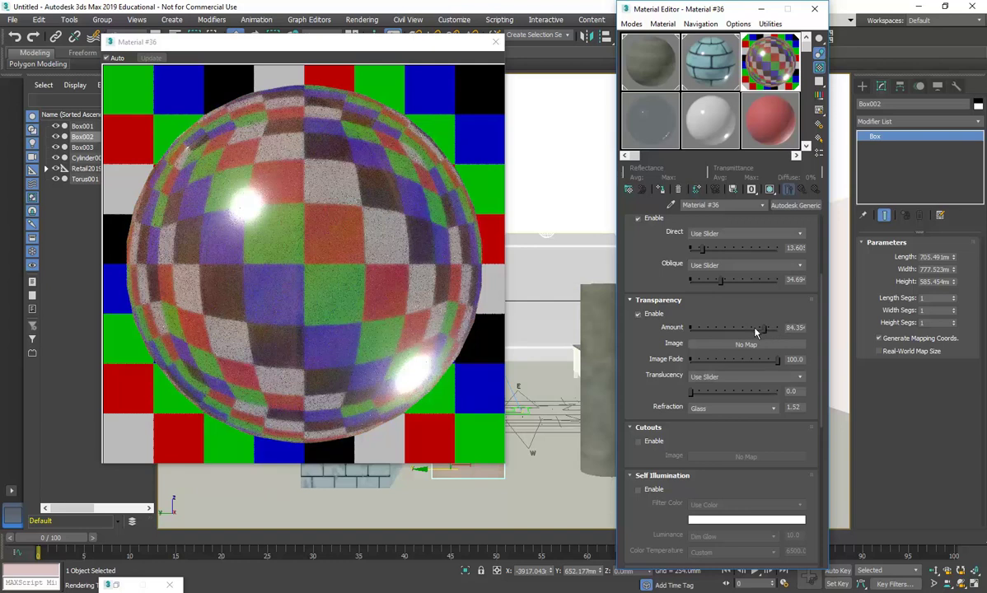
drag(757, 330, 749, 329)
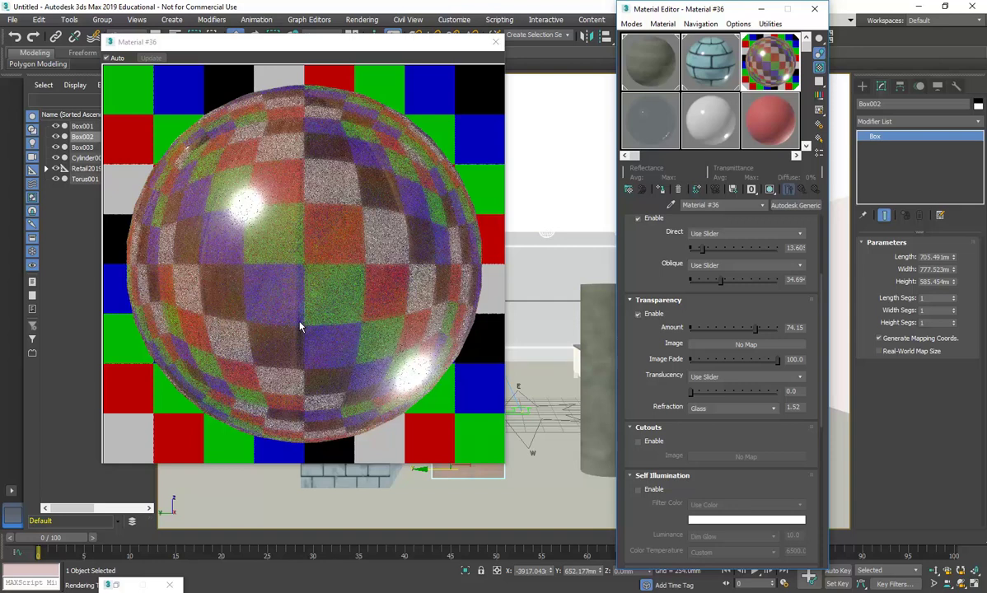
Step: Try Air as the Refraction type with the transparency Amount raised to about 86.4
click(733, 410)
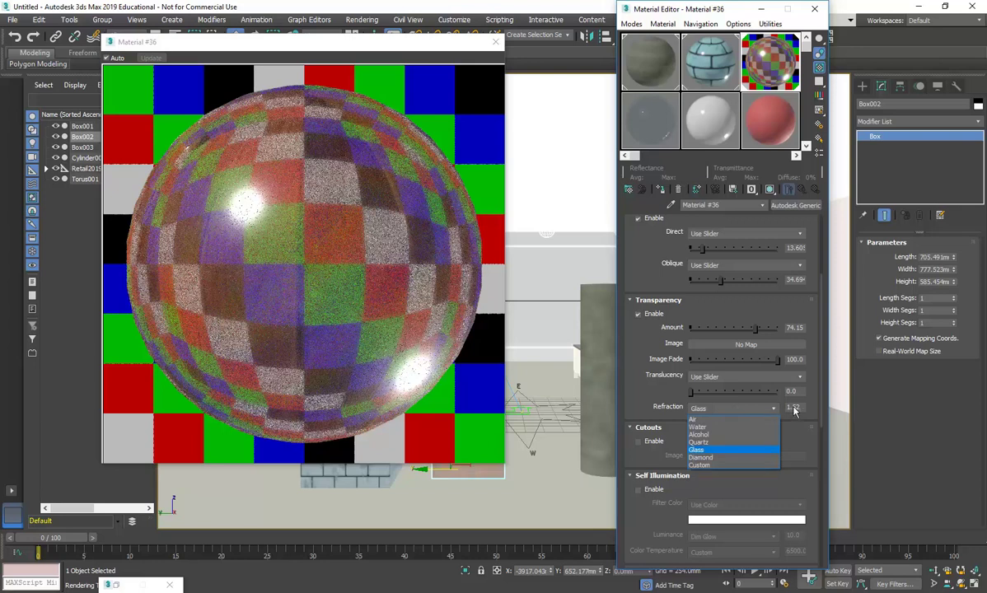
click(725, 421)
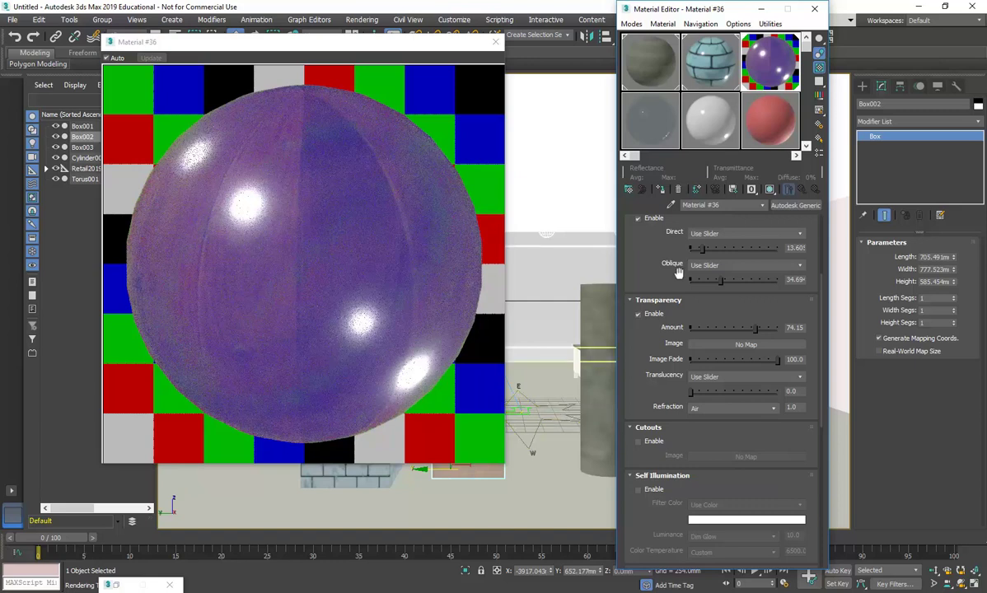
drag(756, 332, 766, 327)
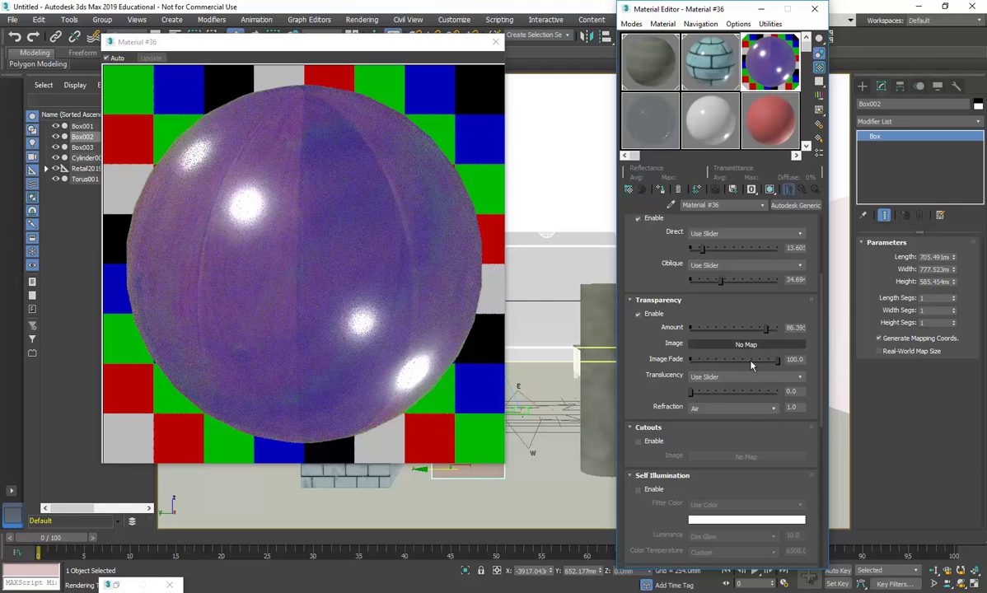
click(753, 409)
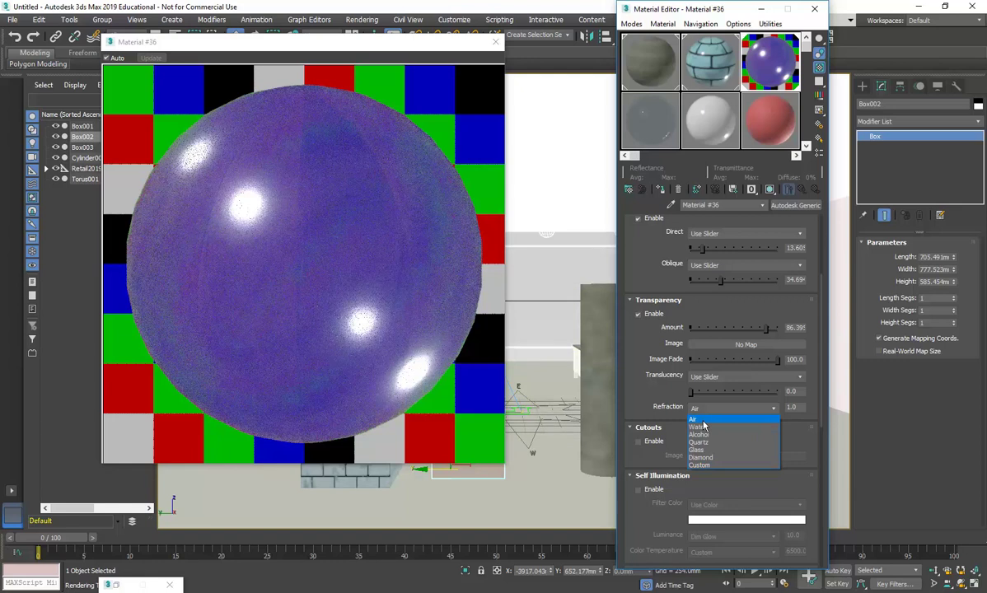
click(696, 419)
Step: Check the Translucency source options and try a Translucency of about 46.9 before resetting it to 0
click(706, 377)
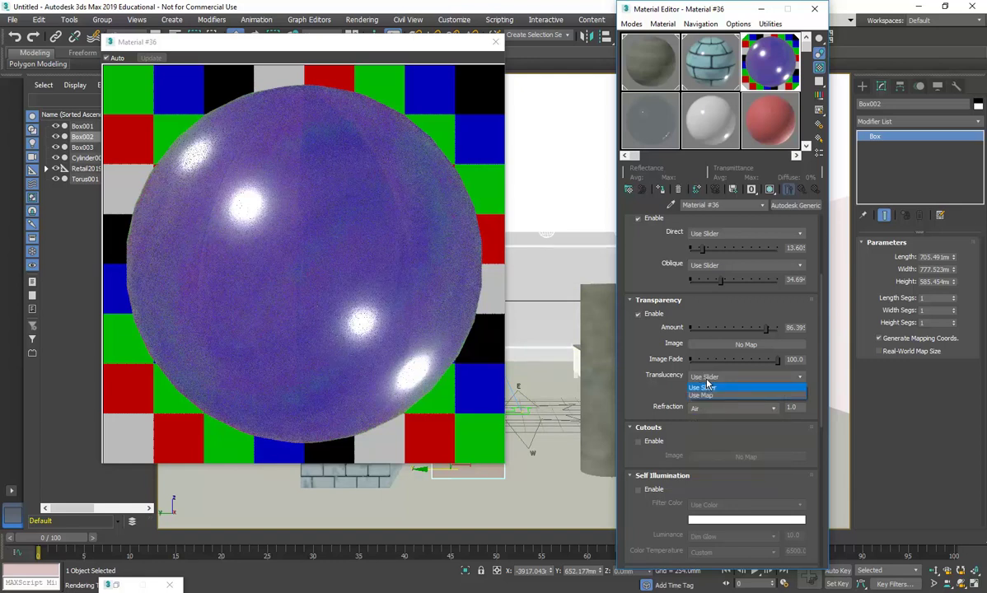
click(714, 376)
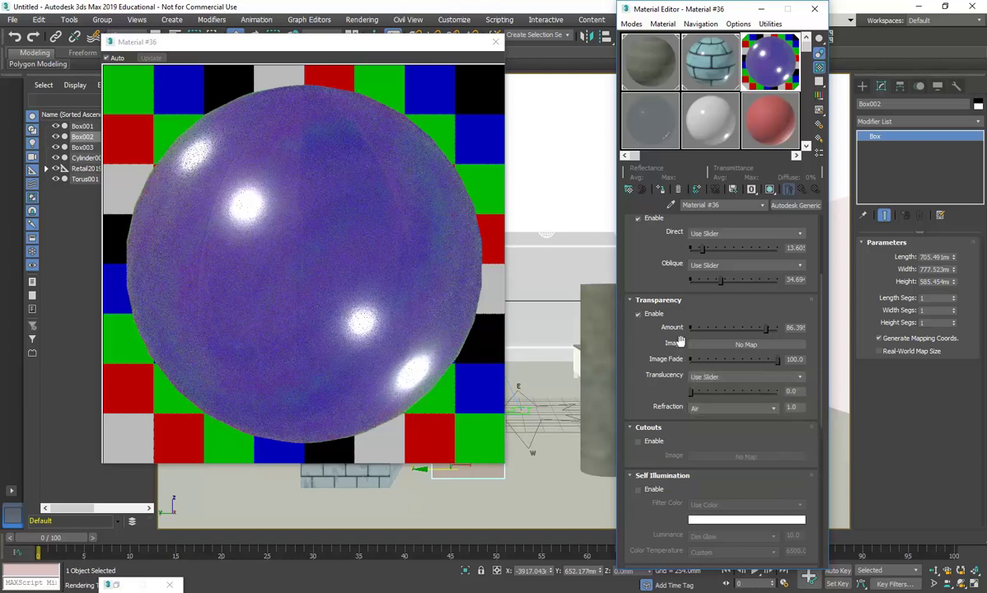
drag(692, 391, 732, 392)
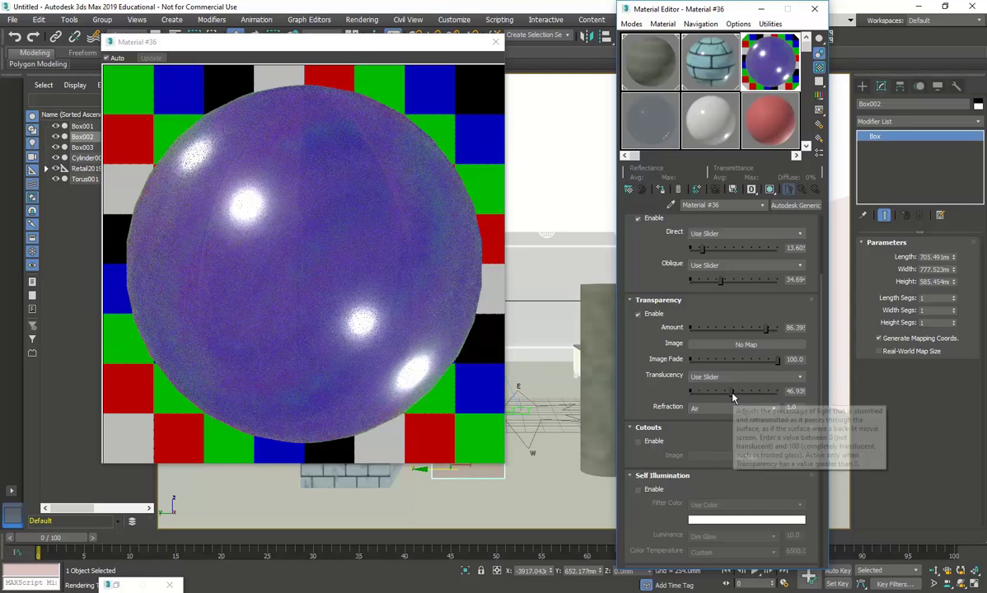
drag(731, 392, 692, 392)
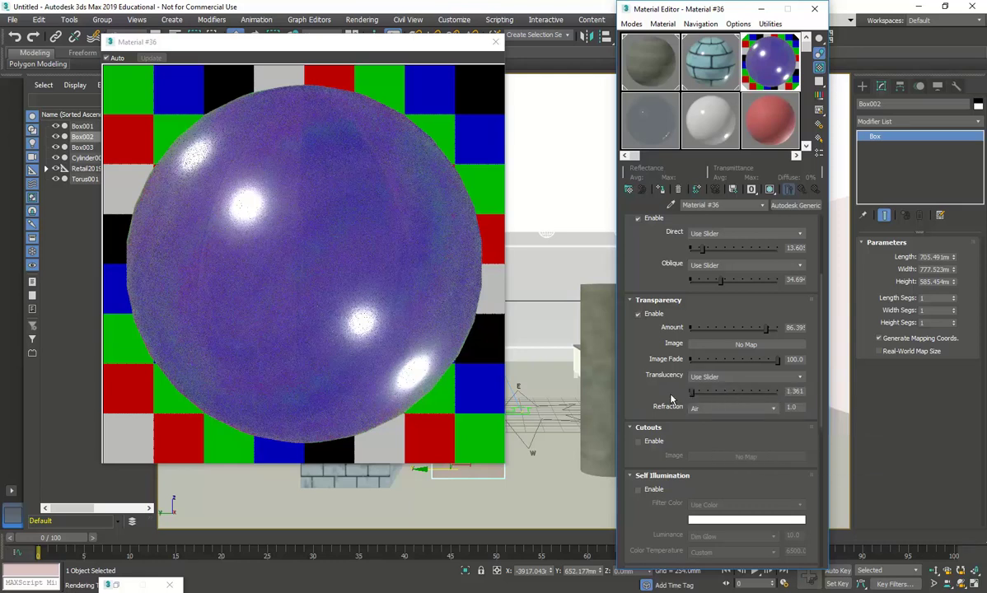
drag(691, 392, 647, 367)
Step: Keep Air as the Refraction type and raise the transparency Amount to 100
click(727, 408)
click(726, 416)
drag(766, 330, 766, 327)
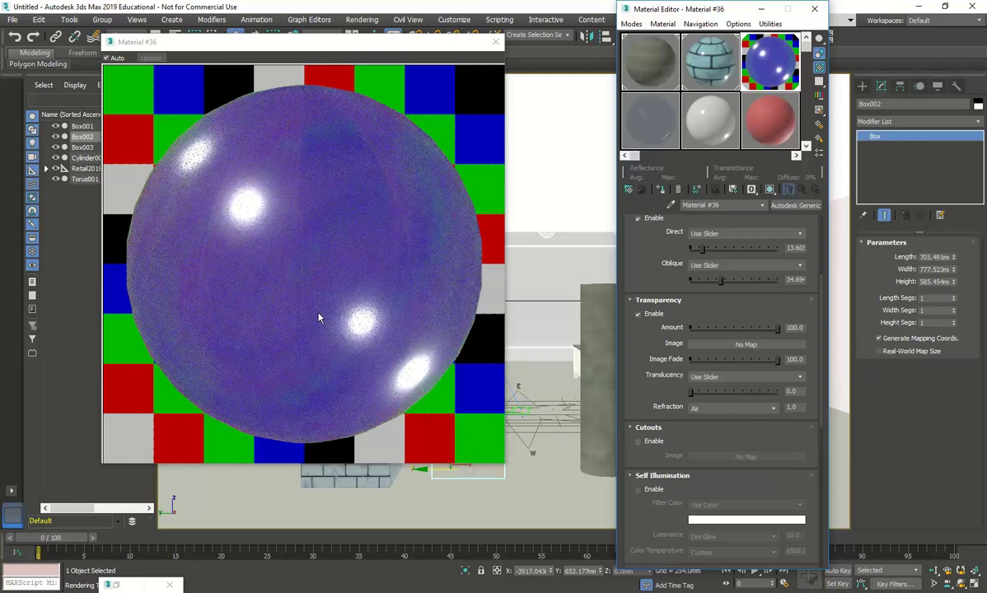
Step: Compare the Water, Glass and Diamond Refraction presets on the fully transparent material
click(729, 408)
click(698, 427)
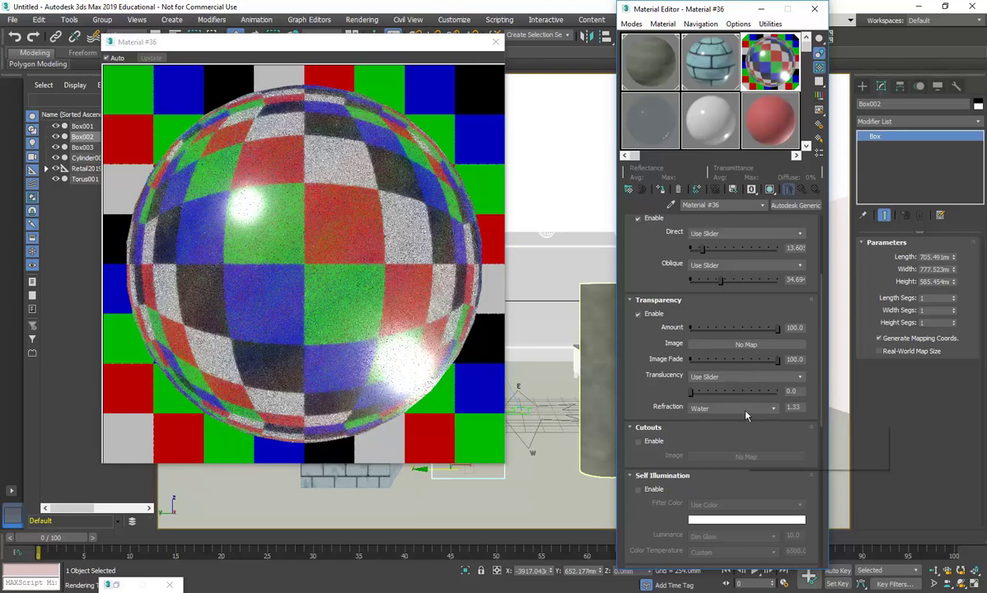
click(745, 409)
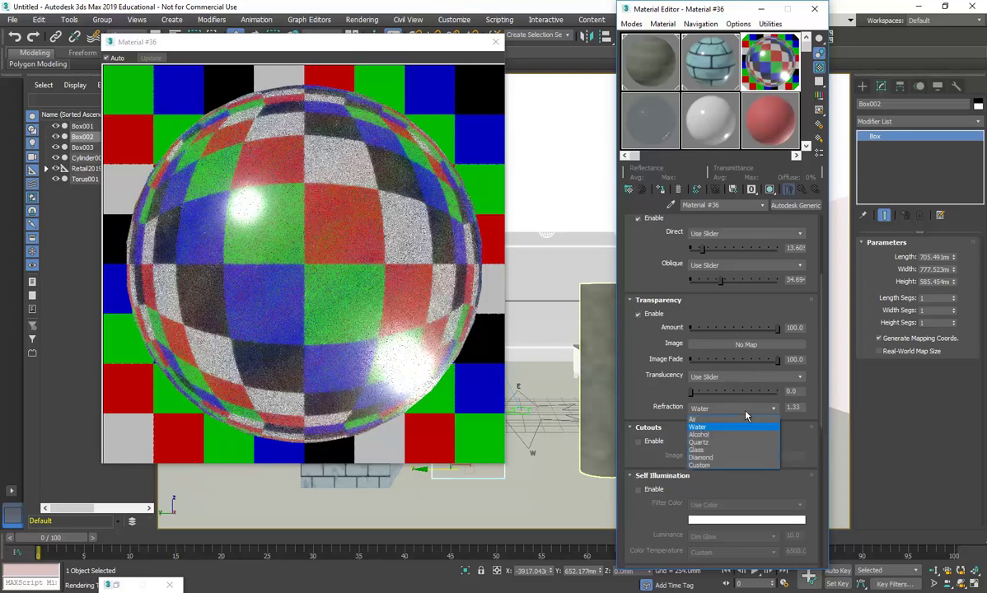
click(709, 451)
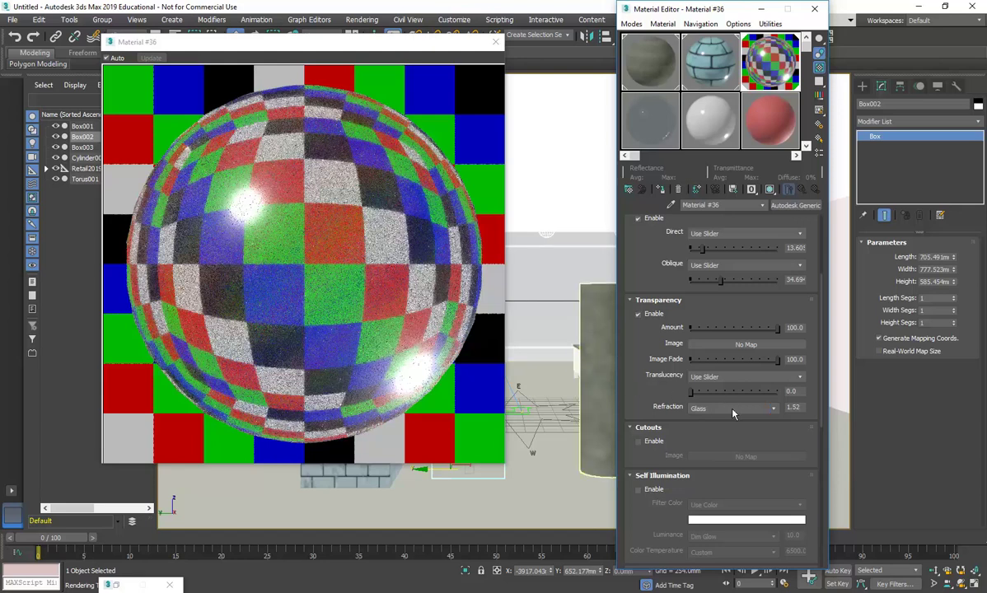
click(698, 407)
click(710, 457)
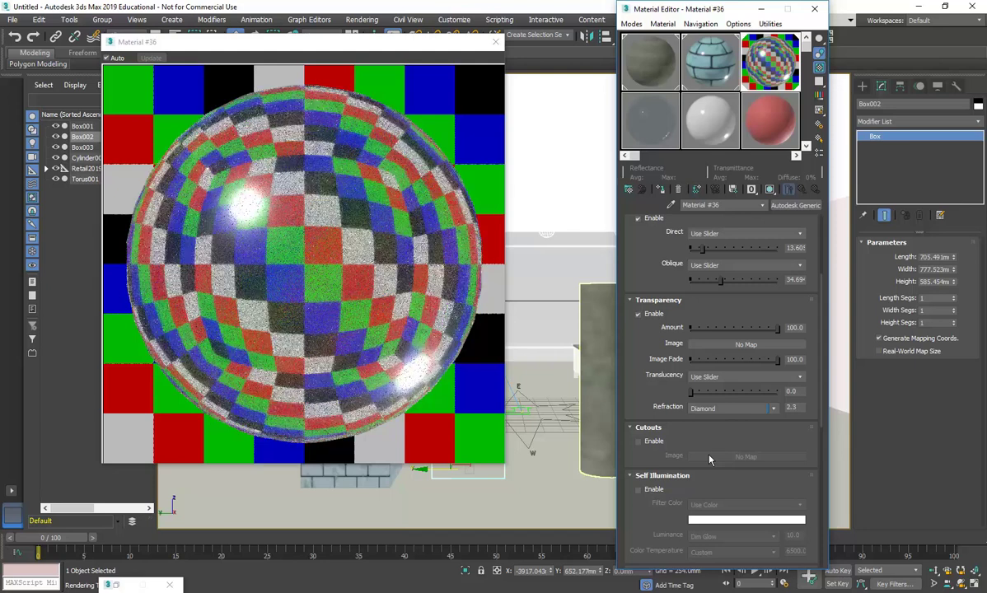
Step: Set the Refraction type of Material #36 to Custom
click(708, 408)
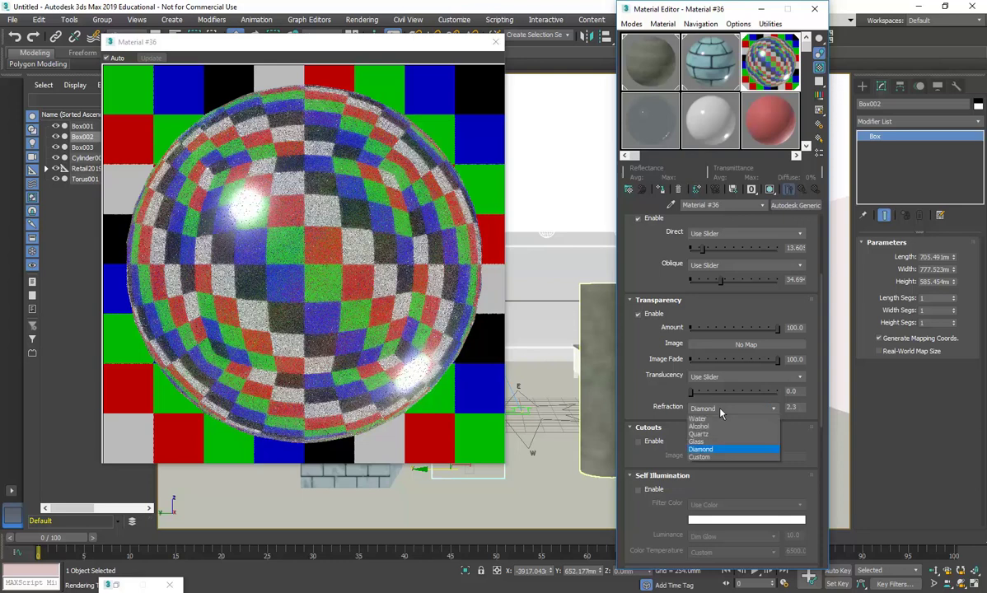
click(702, 465)
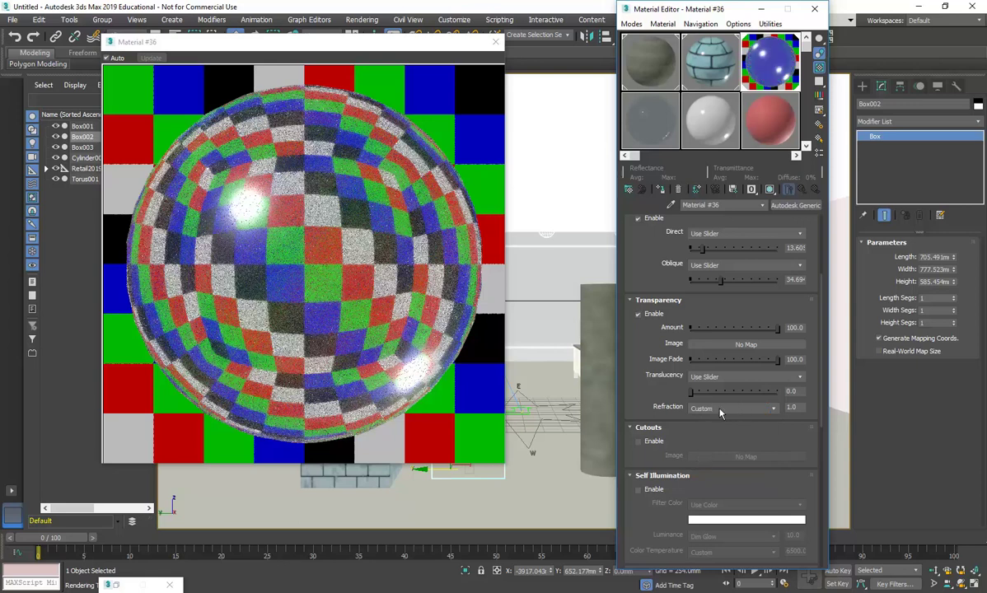
click(720, 412)
click(721, 412)
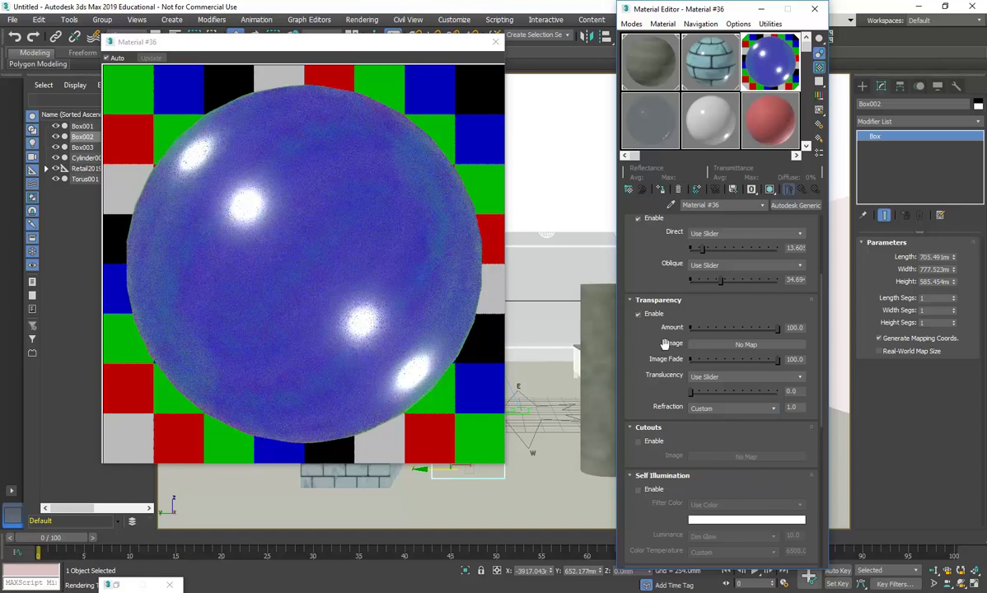
Step: Disable Transparency and enable Ambient Occlusion on Material #36
click(637, 314)
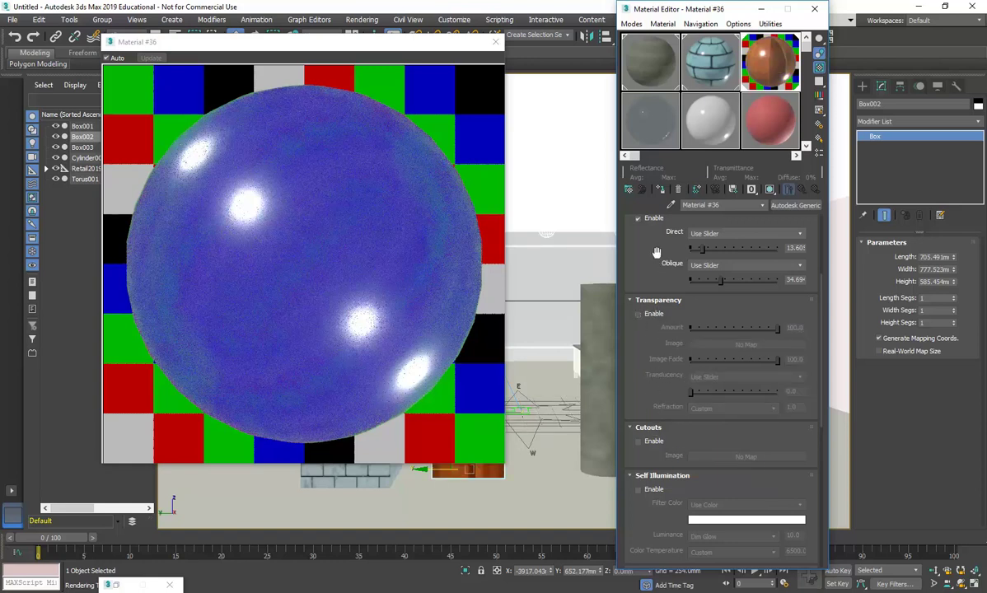
scroll(657, 252, down, 5)
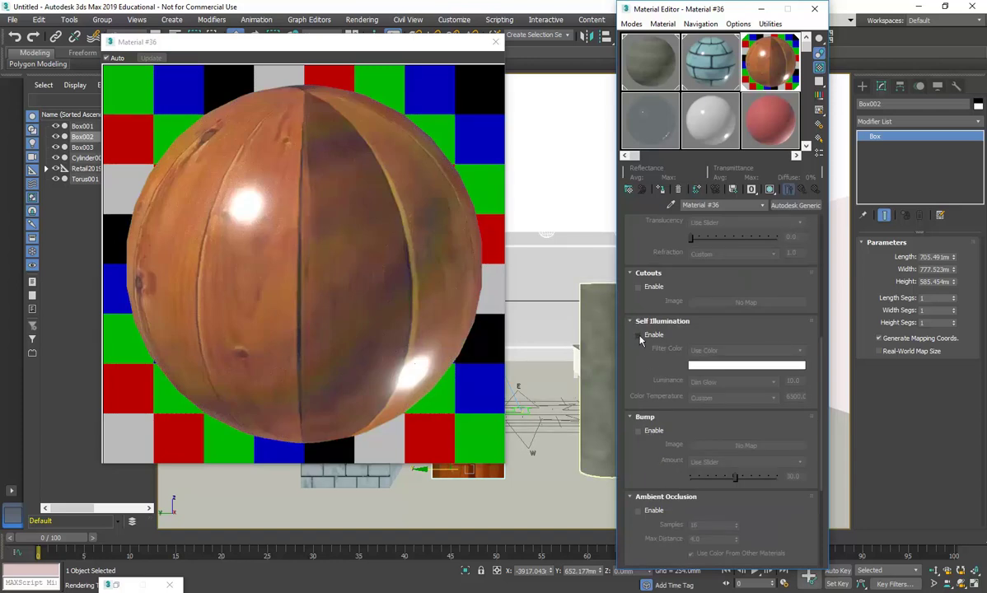
drag(644, 476, 644, 216)
scroll(645, 498, up, 3)
drag(643, 468, 642, 366)
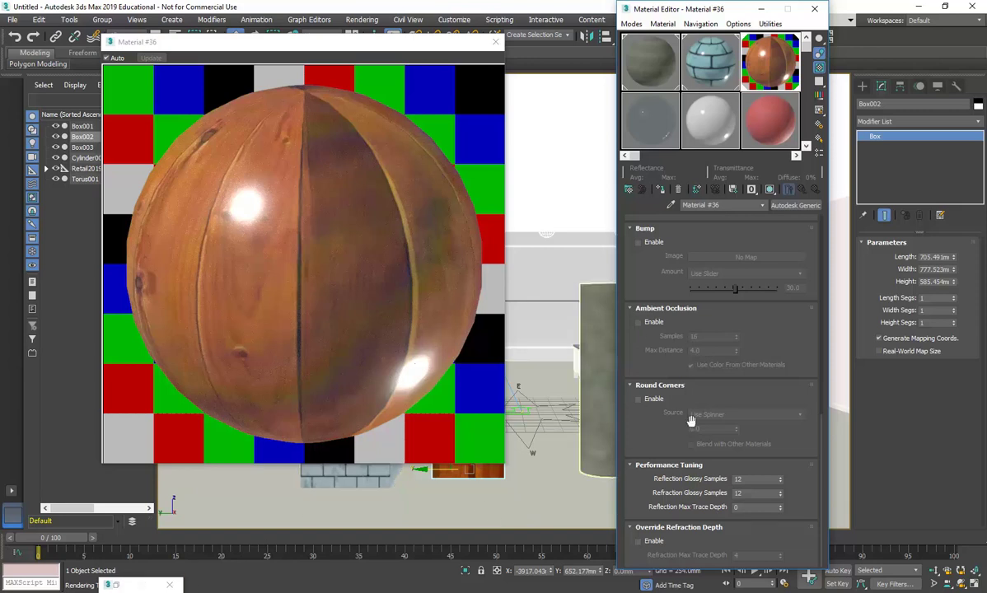
click(638, 322)
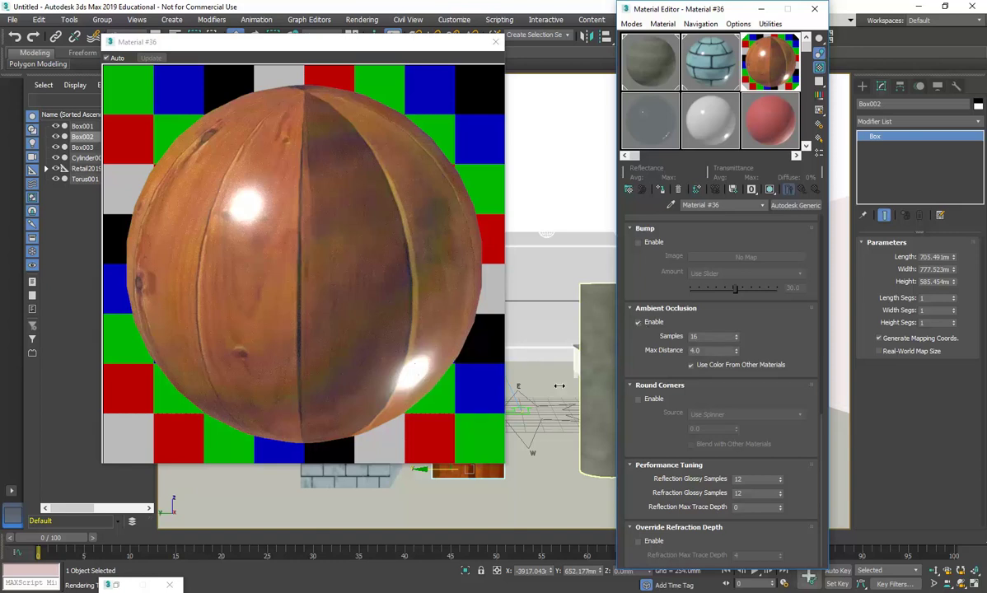
Step: Switch to the ColourCaddy site in the browser, view several homepage slideshow renderings, and return to 3ds Max
mouse_move(445, 586)
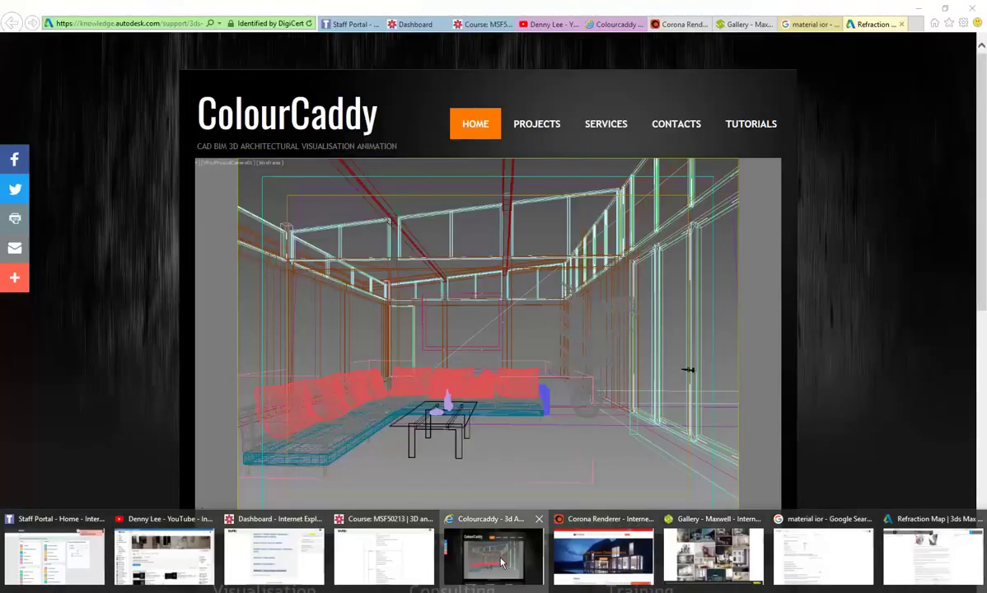
click(501, 562)
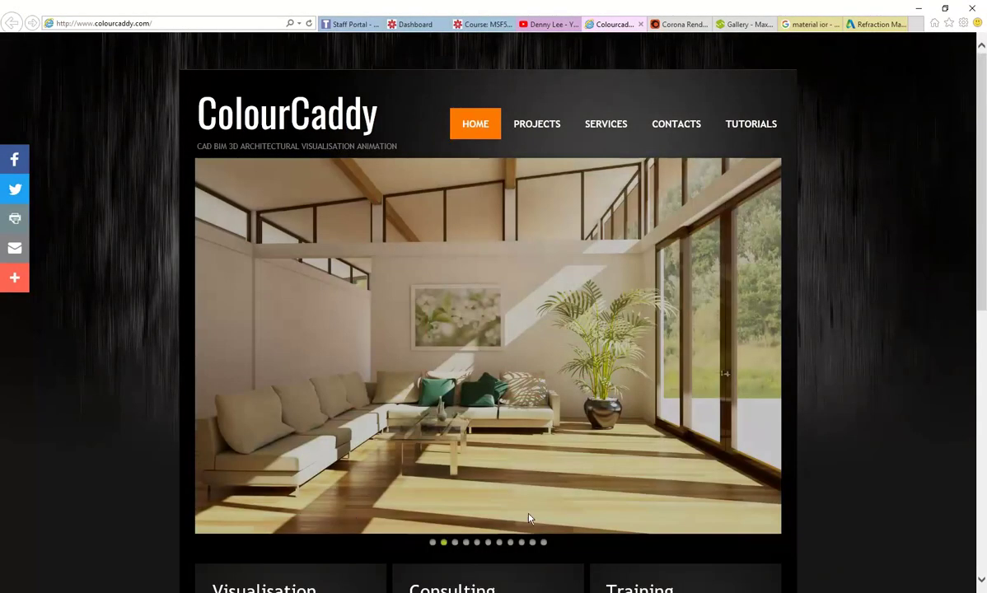
click(510, 543)
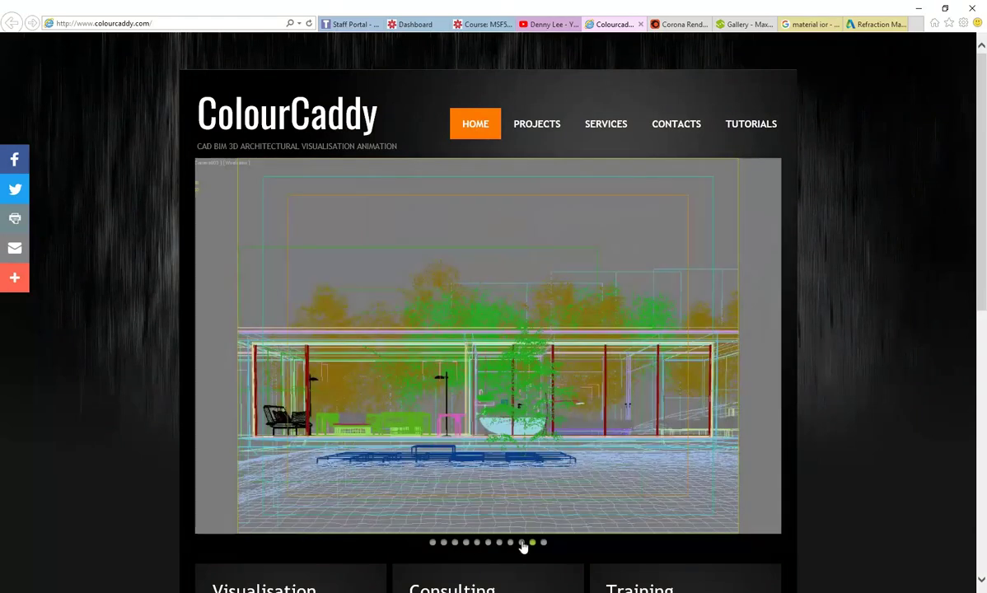
click(521, 542)
click(522, 543)
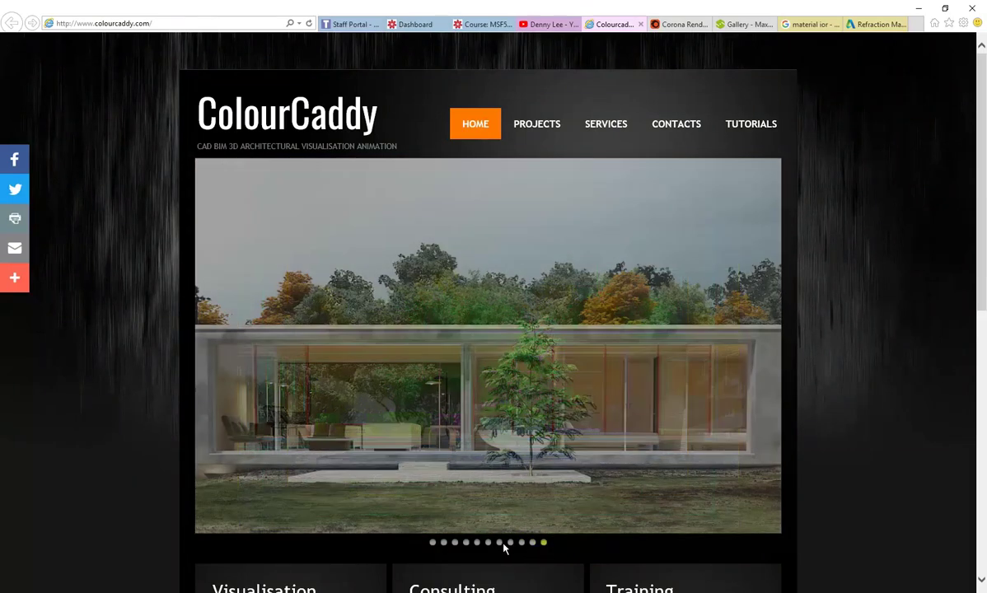
click(499, 545)
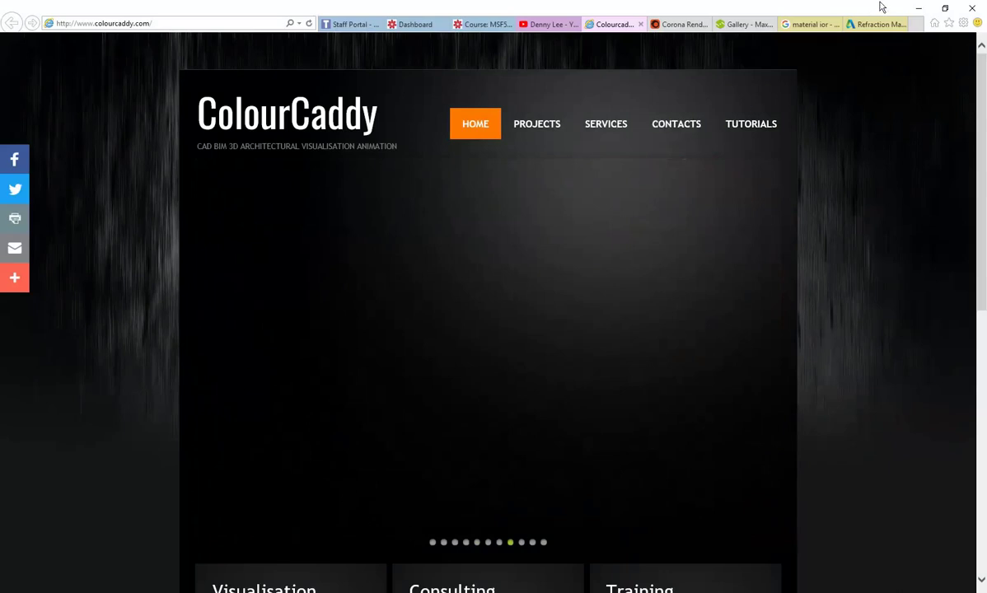
click(917, 10)
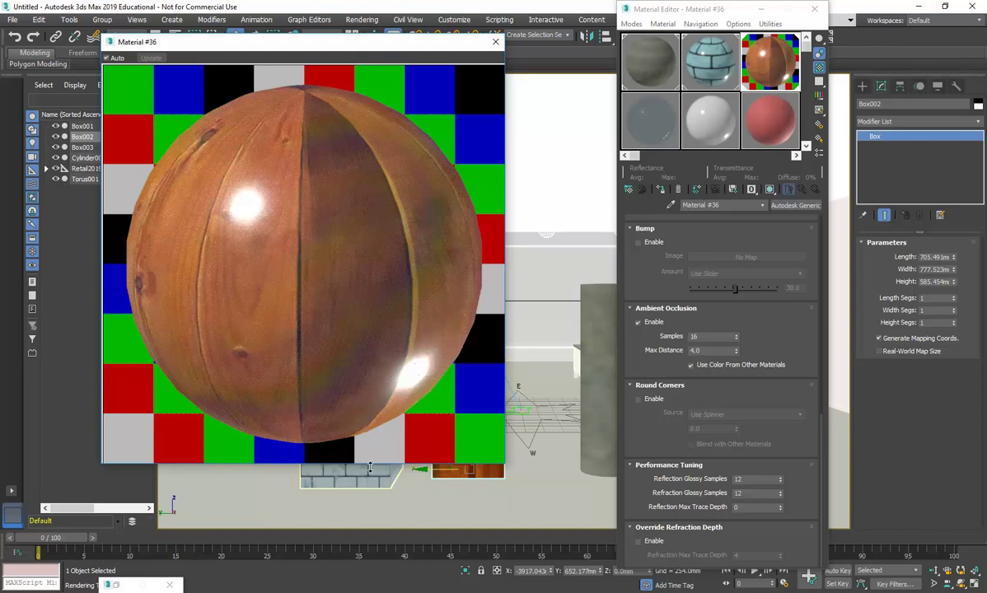
Step: Pick the polished concrete floor's material into the Ceramic sample slot and enable its Ambient Occlusion
click(434, 511)
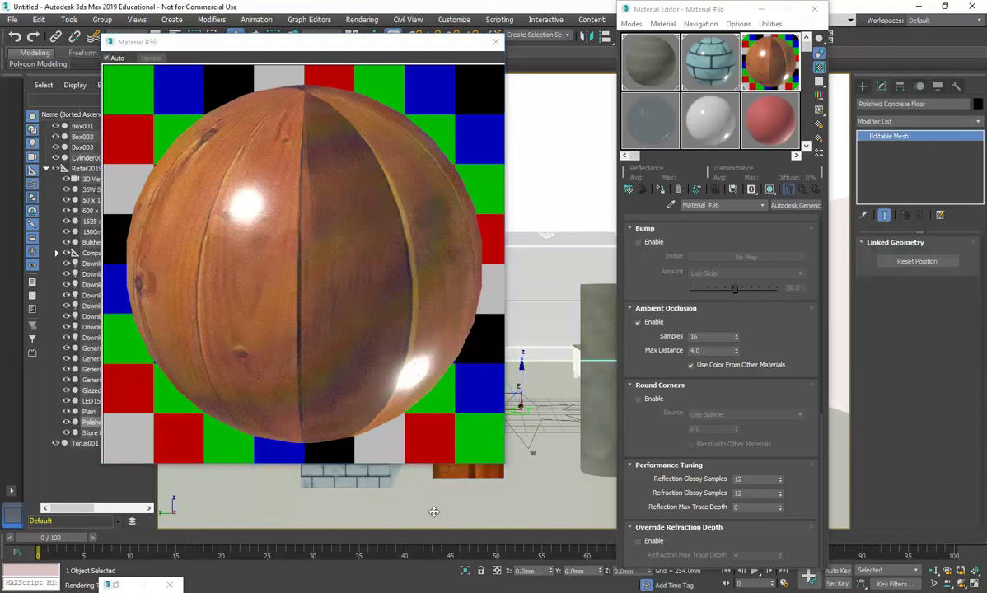
click(695, 125)
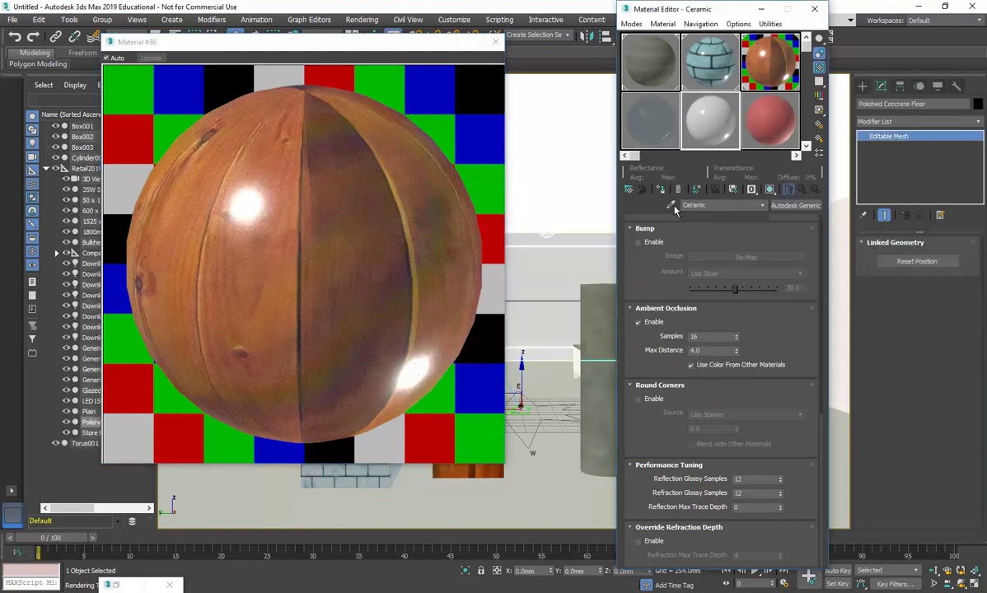
click(531, 473)
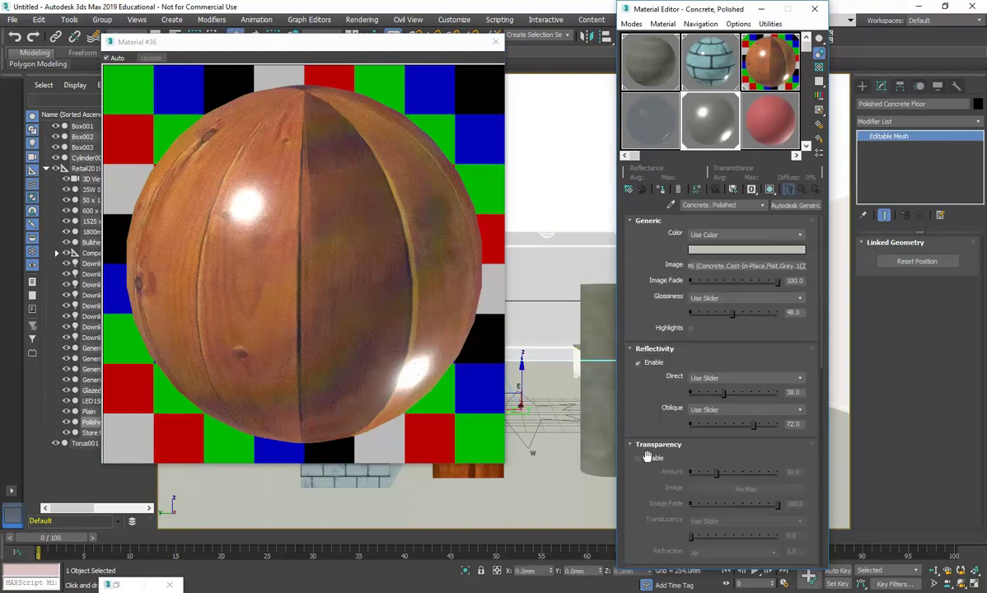
scroll(649, 457, down, 5)
scroll(645, 364, down, 1)
click(638, 401)
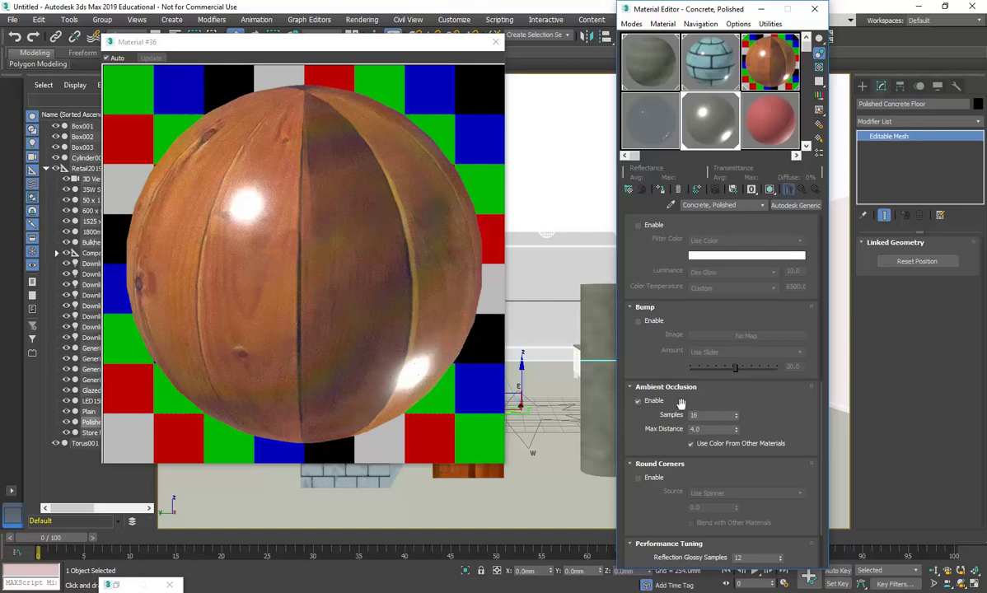
Step: Render 3D View 1 to examine the ambient occlusion on the floor, stopping the render early
drag(652, 11, 624, 74)
click(790, 39)
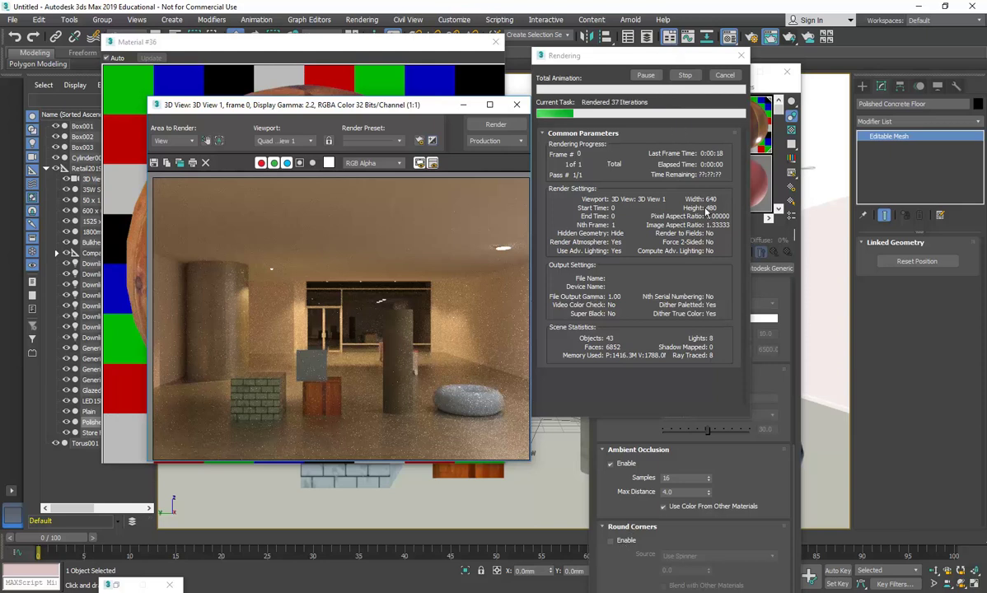
click(683, 76)
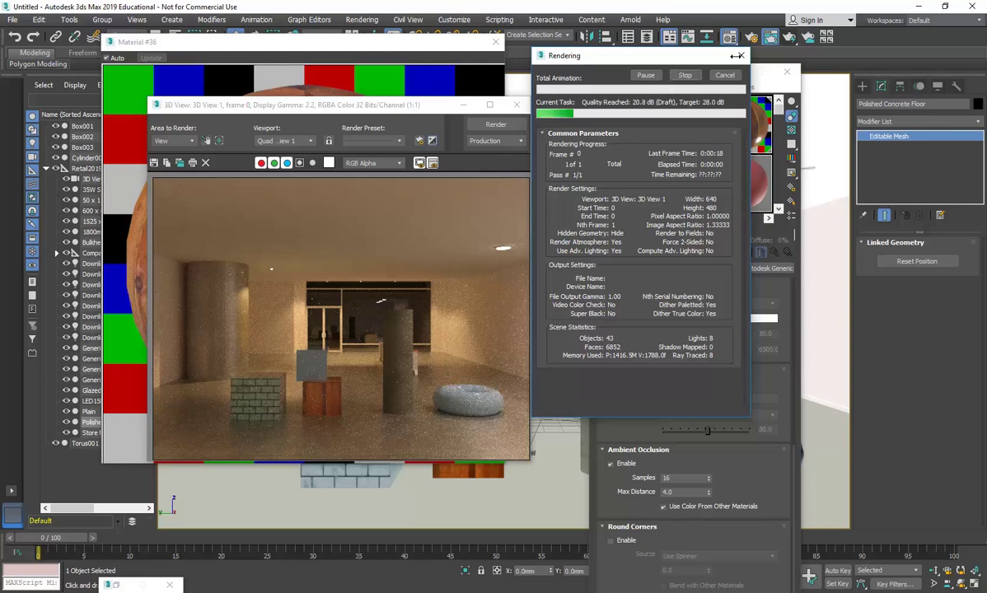
click(740, 56)
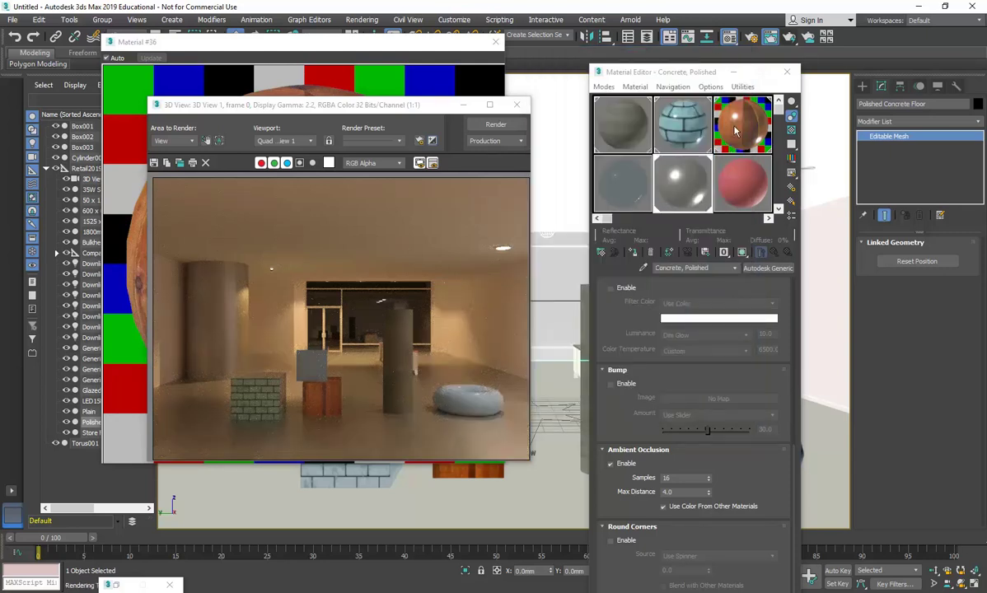
Step: Review the Concrete, Polished material's parameters from Performance Tuning back up to the Generic settings
drag(672, 73, 588, 10)
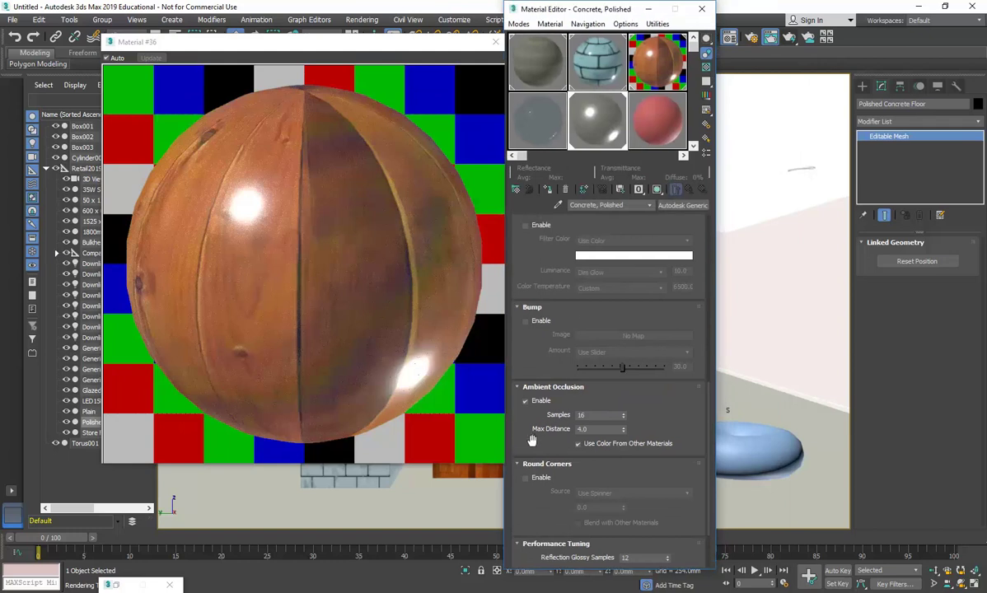
scroll(550, 415, down, 3)
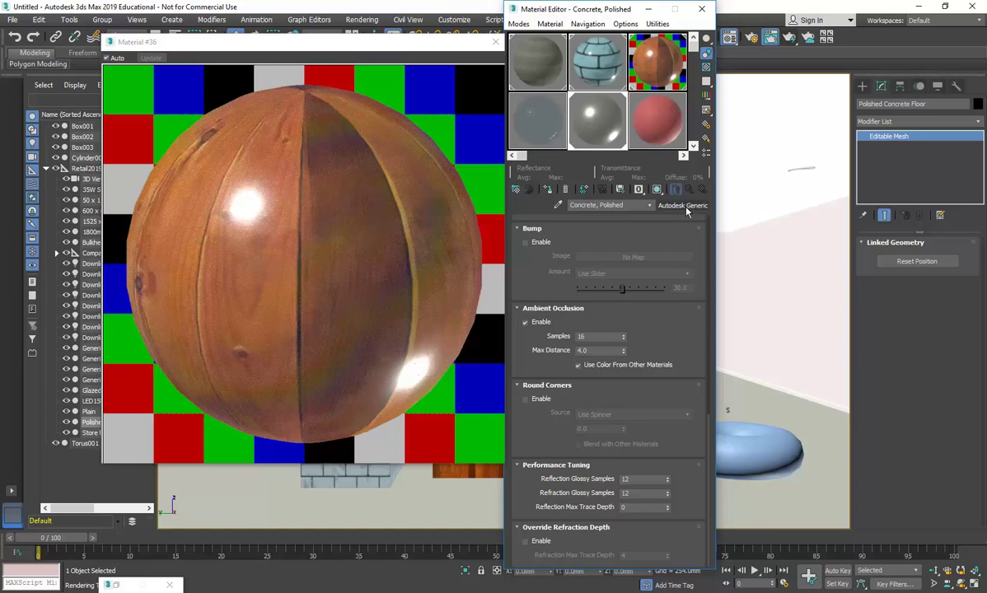
scroll(508, 481, up, 5)
scroll(533, 307, up, 5)
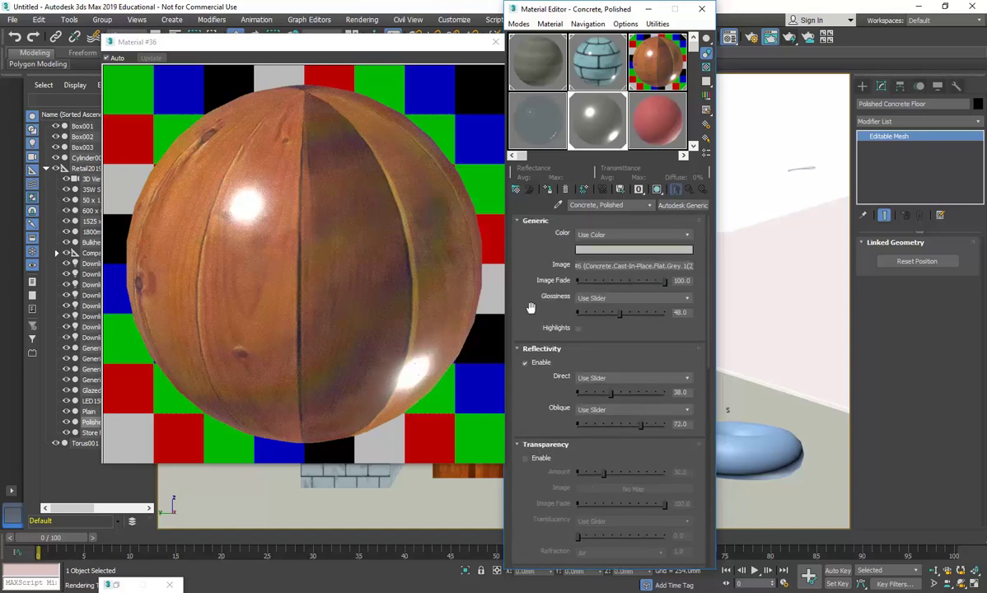
Step: Look through the Physical Material presets available for the Wall Paint material without choosing one
click(657, 122)
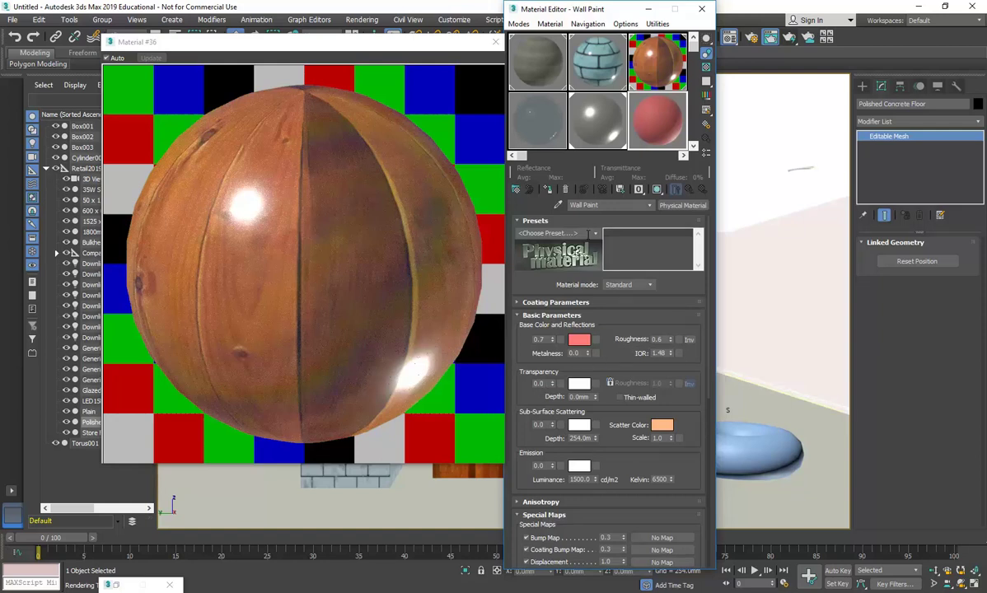
click(594, 234)
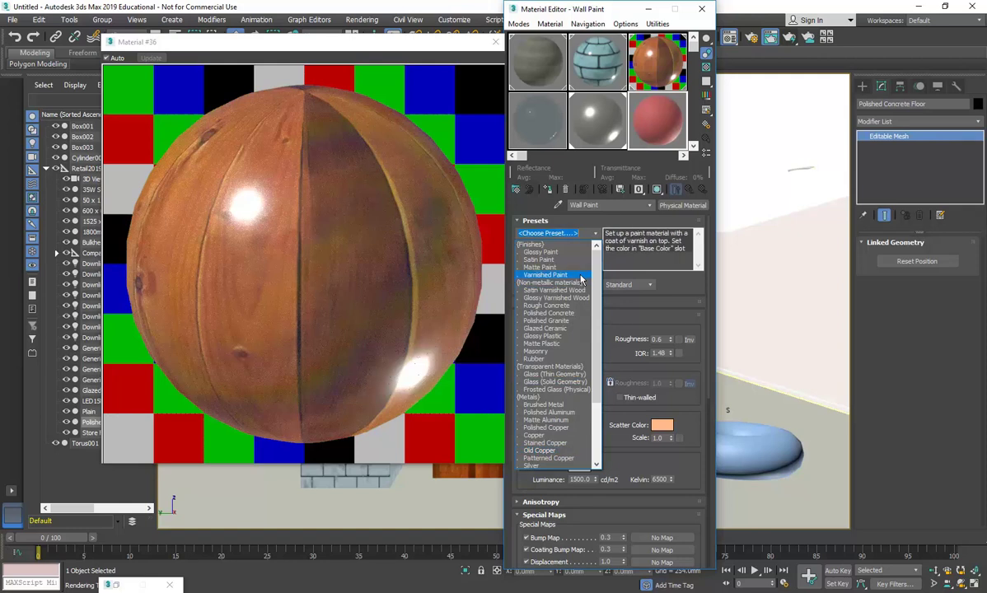
click(598, 235)
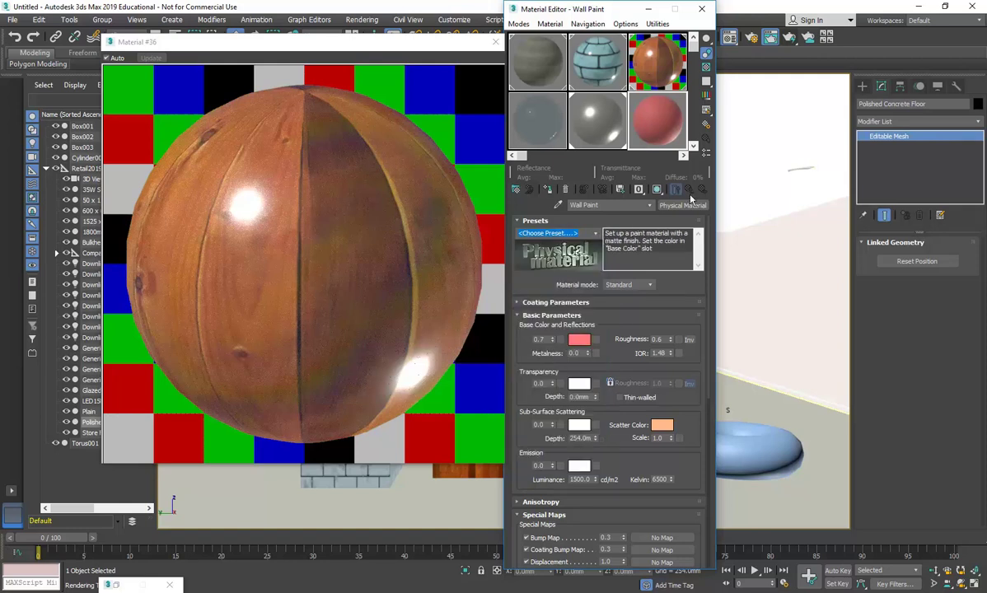
Step: Examine the materials and maps offered by Get Material, including the browser's display options
click(515, 190)
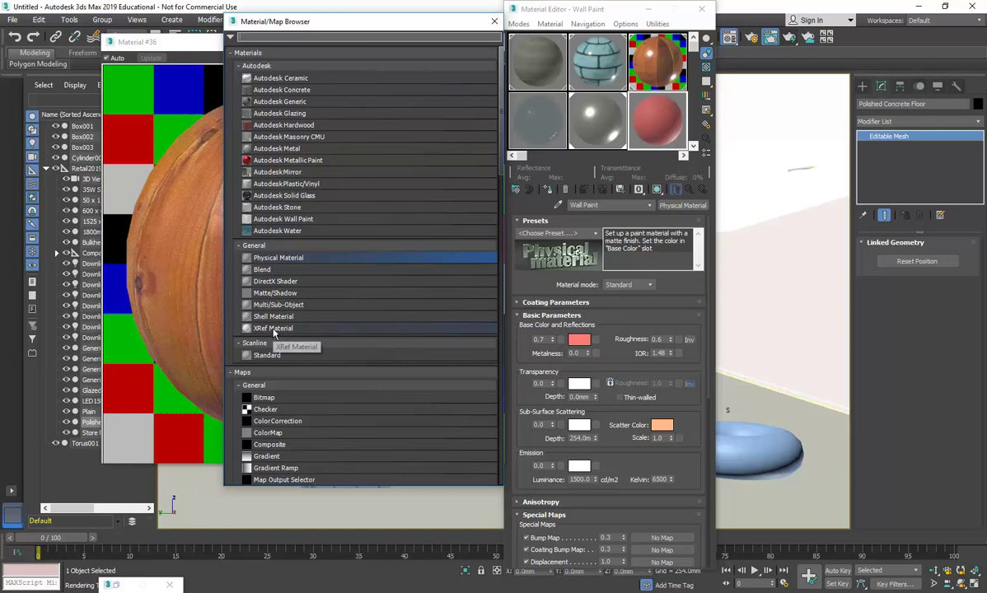
click(231, 38)
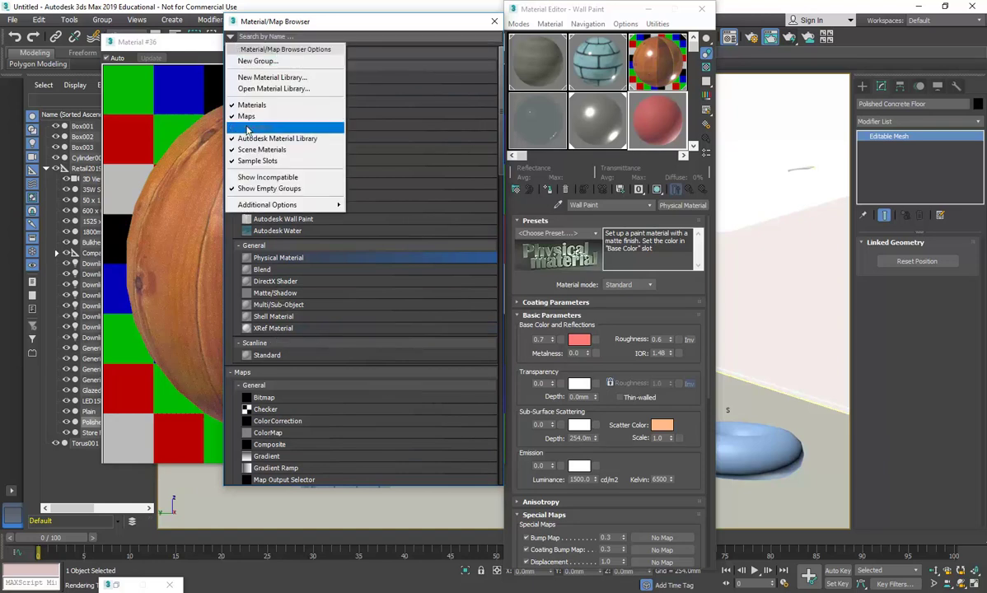
click(326, 23)
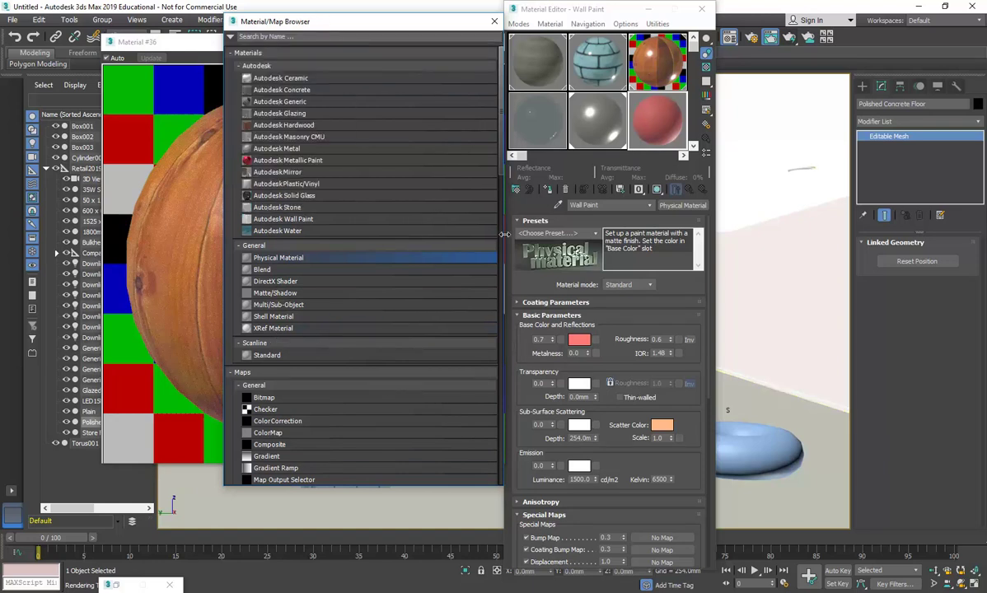
drag(501, 160, 477, 120)
click(494, 20)
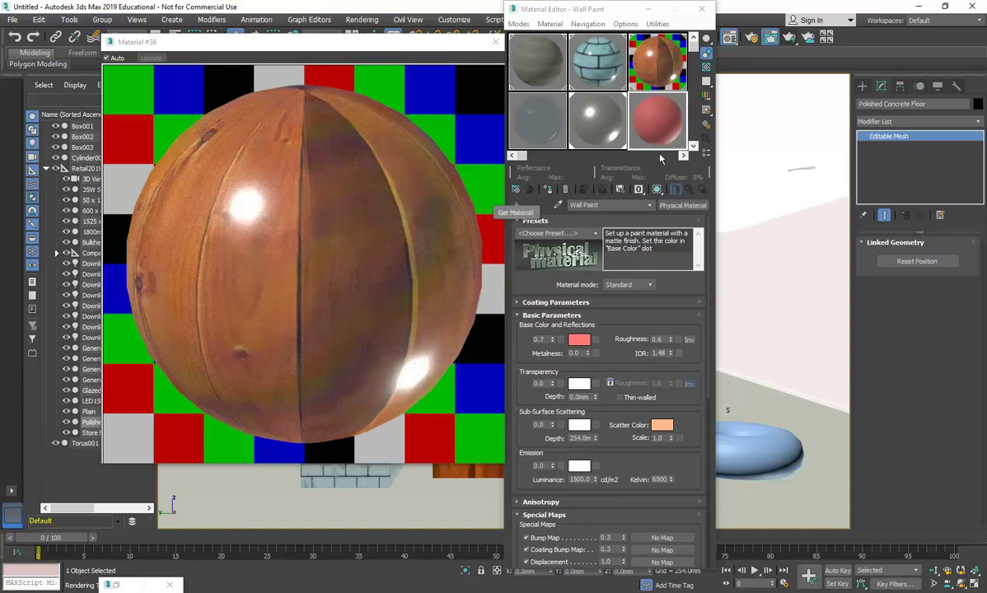
Step: Compare the material types offered for changing Wall Paint's type with those listed by Get Material
click(687, 205)
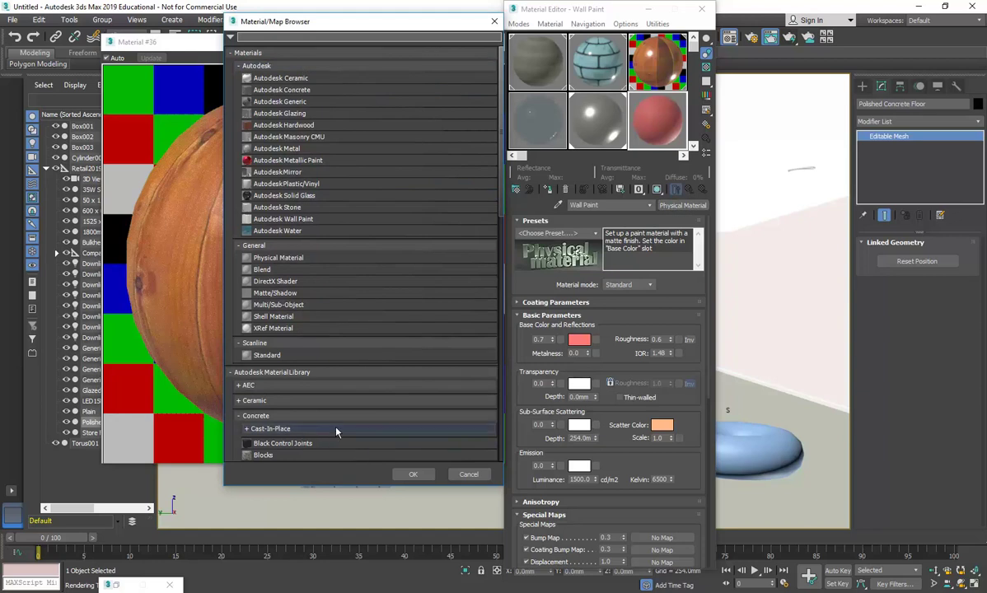
click(468, 475)
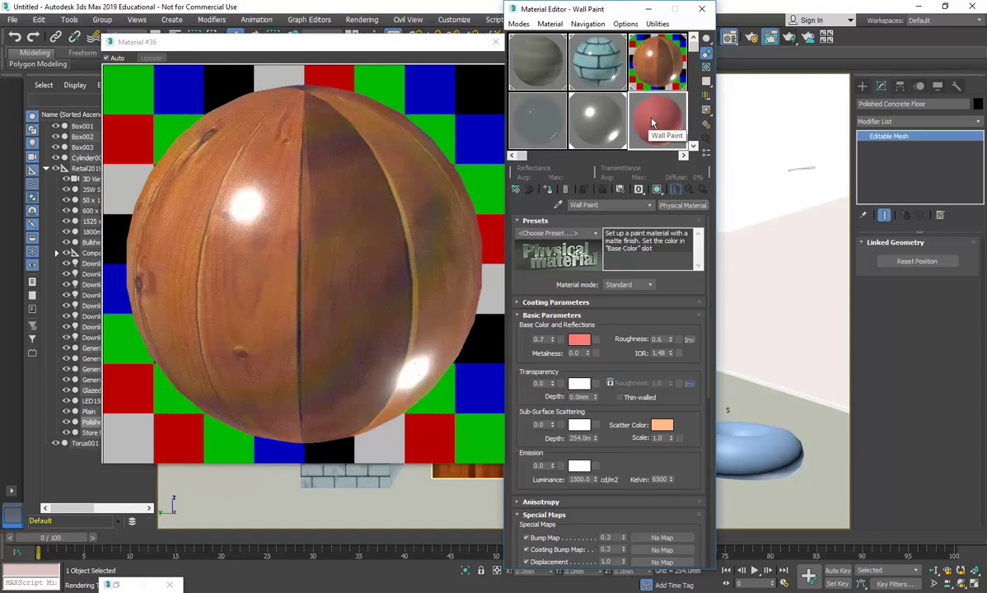
click(685, 205)
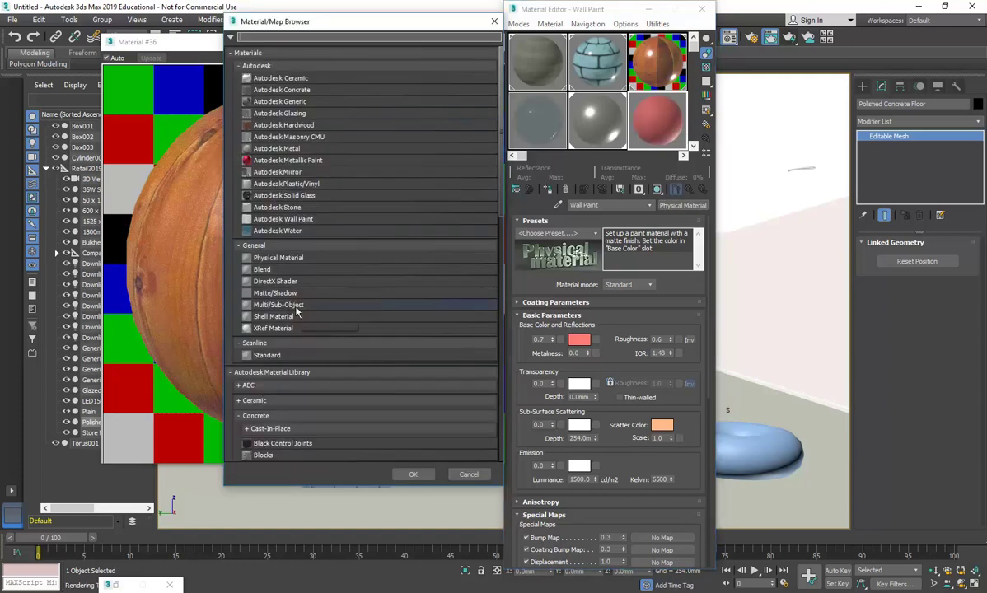
click(467, 477)
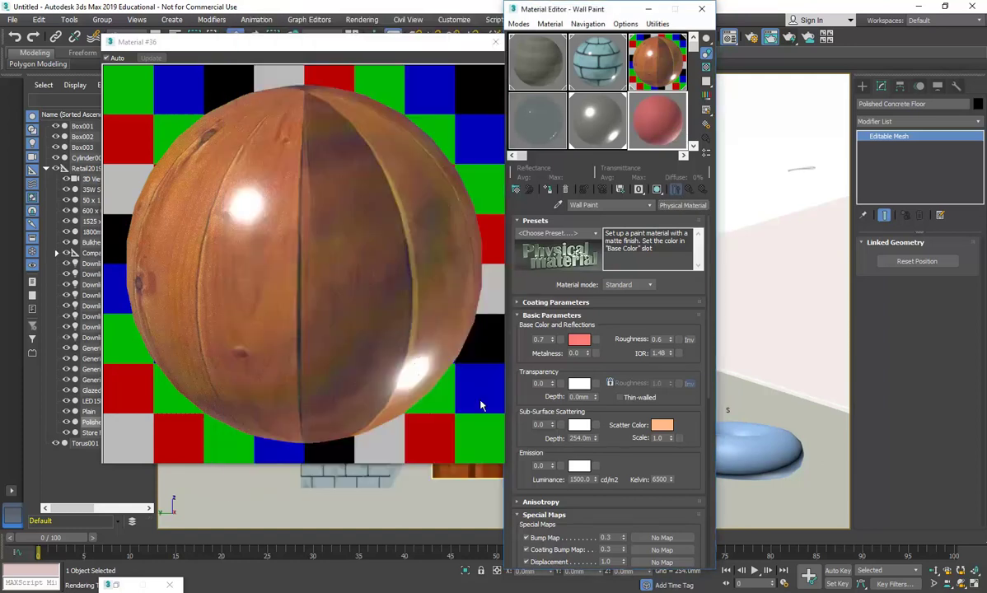
click(516, 190)
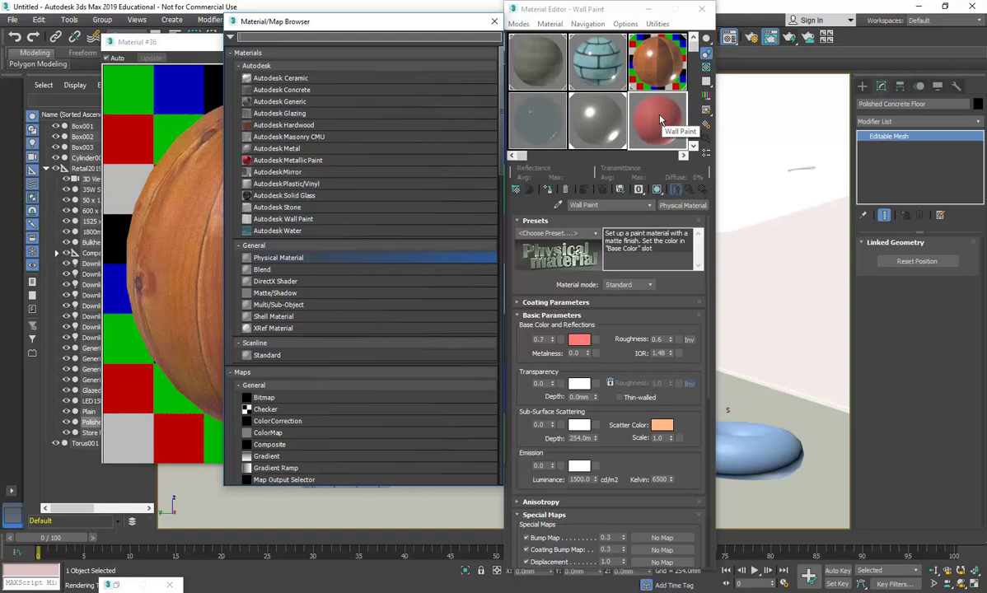
click(494, 25)
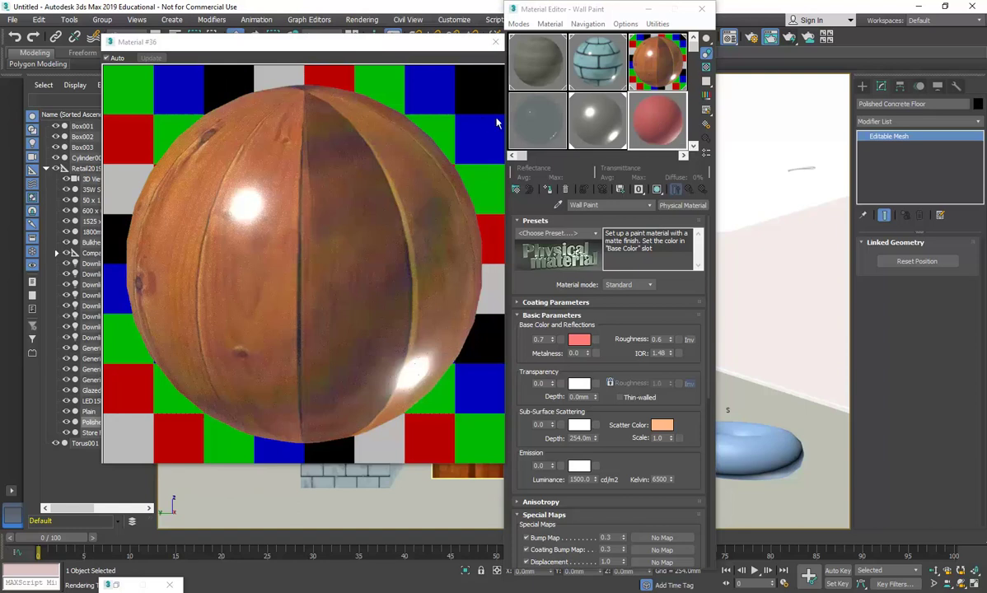
Step: Assign the Solid Glass material to the torus
click(537, 124)
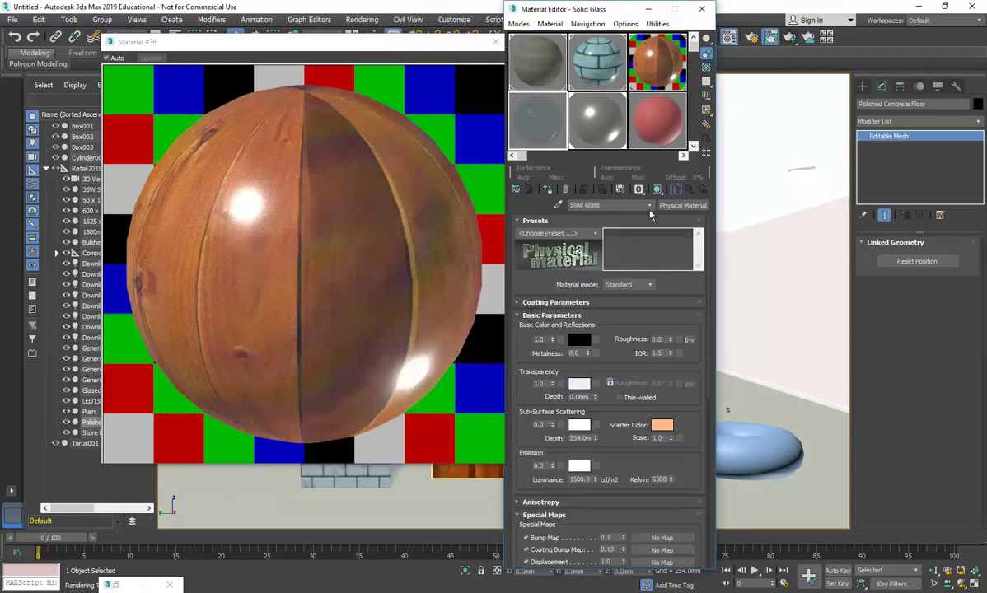
drag(727, 410, 746, 453)
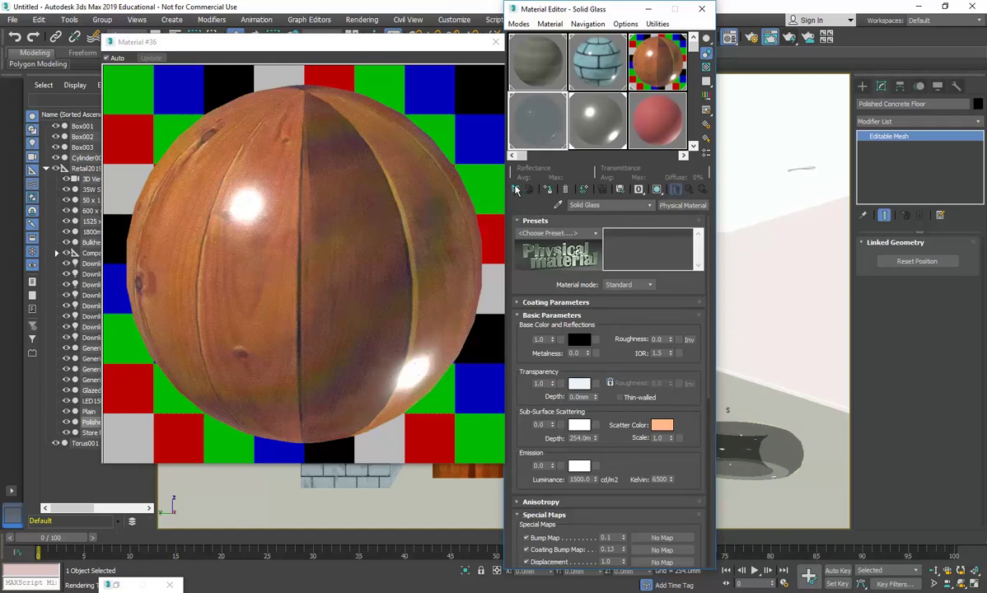
Step: Load a new Autodesk Metal material into the sample slot that holds Solid Glass
click(516, 190)
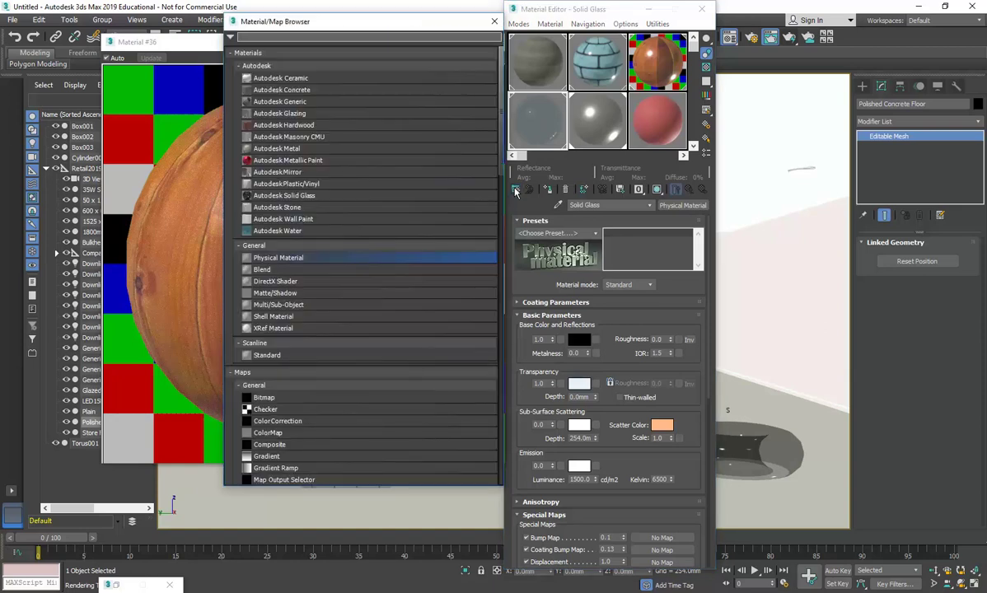
double_click(264, 149)
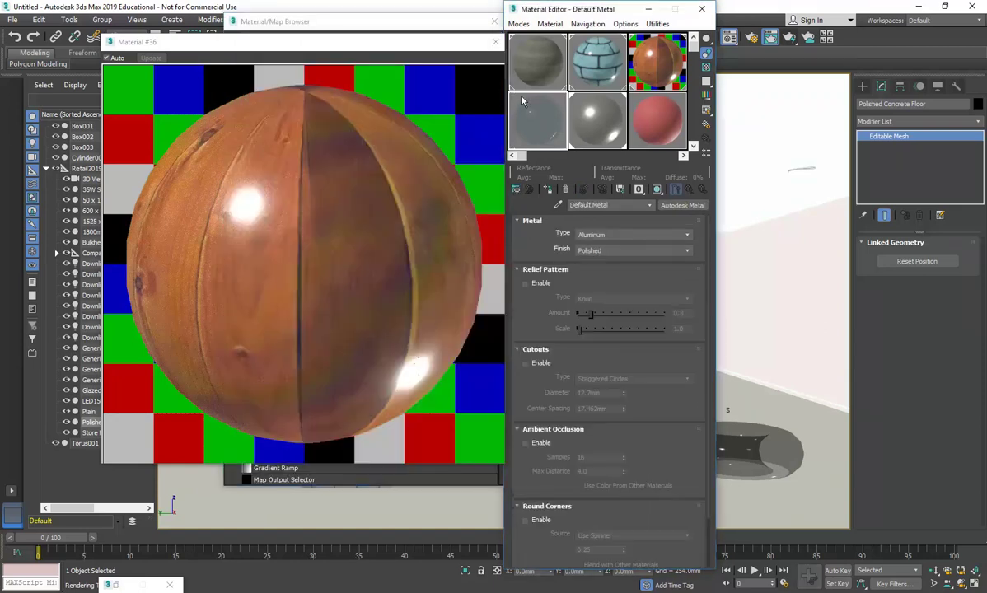
drag(537, 121, 749, 449)
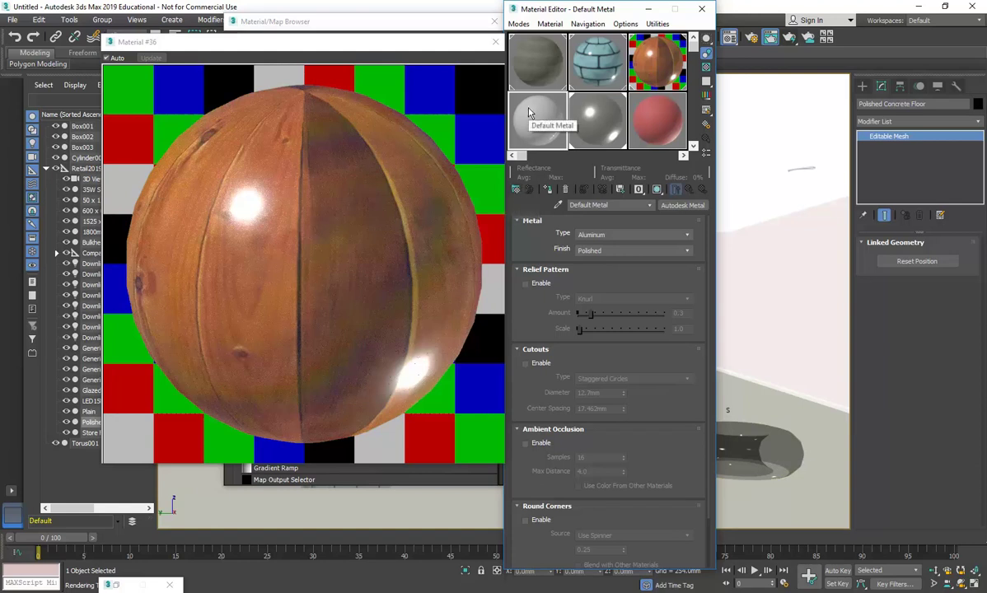
Step: Pick the torus's material back into the metal sample slot and the wall's material into the Wall Paint slot
click(559, 206)
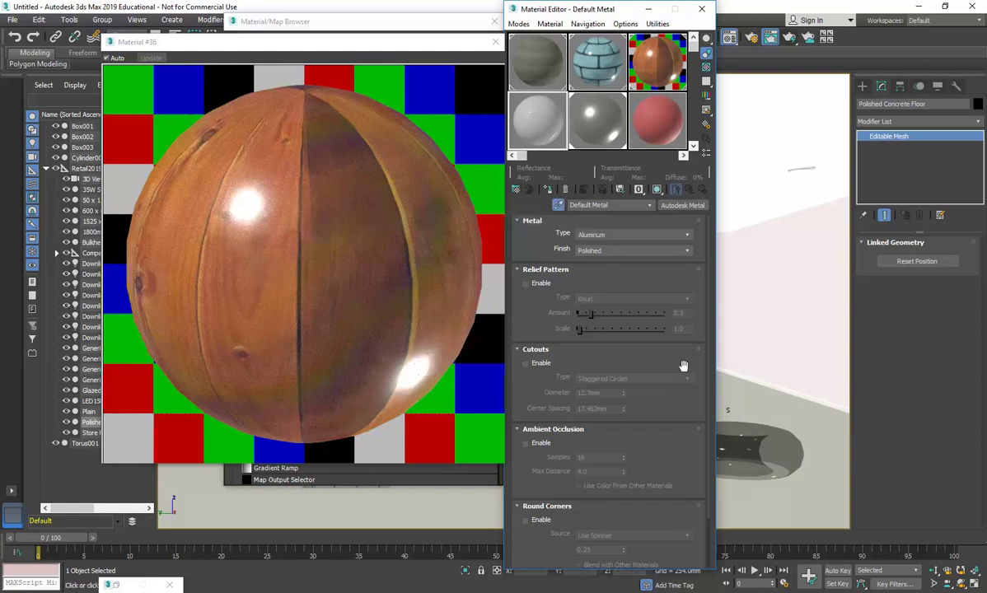
click(770, 449)
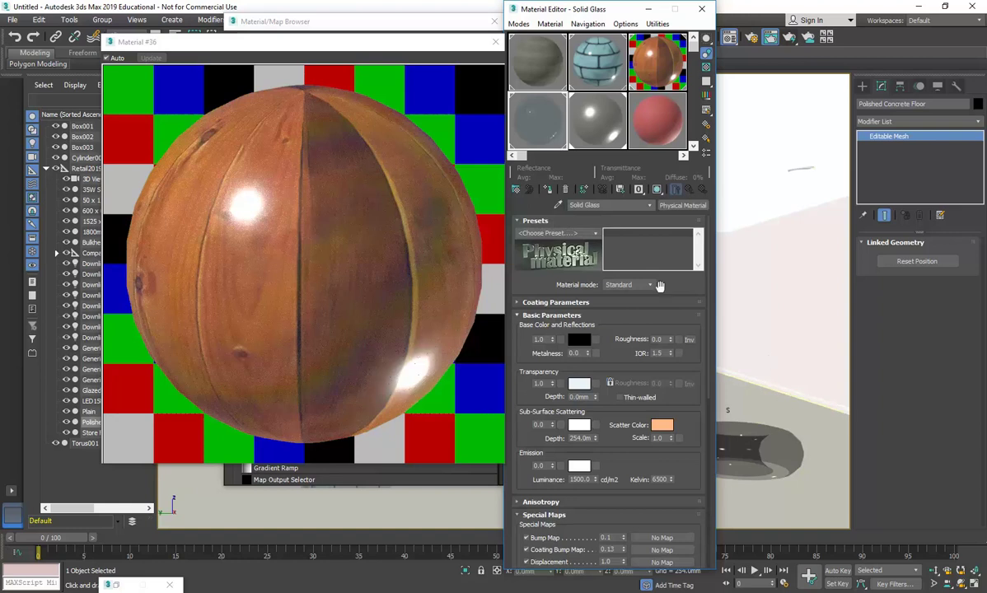
click(611, 135)
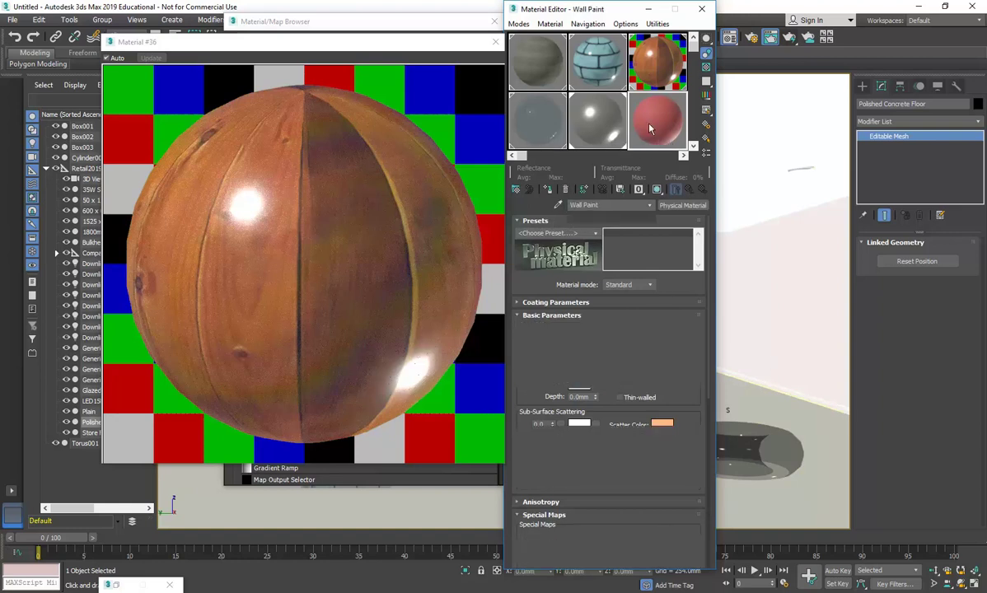
click(559, 206)
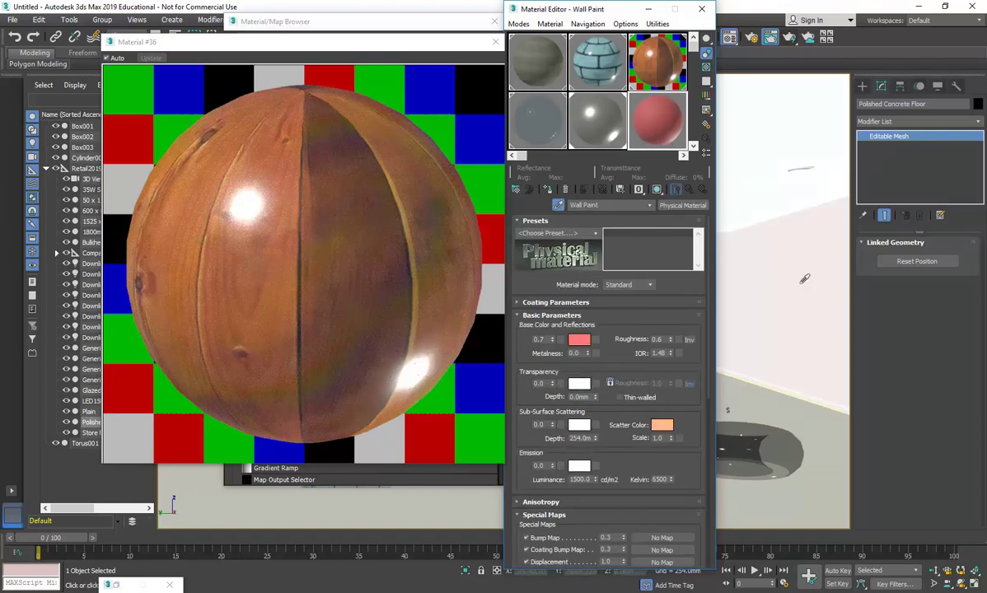
click(750, 265)
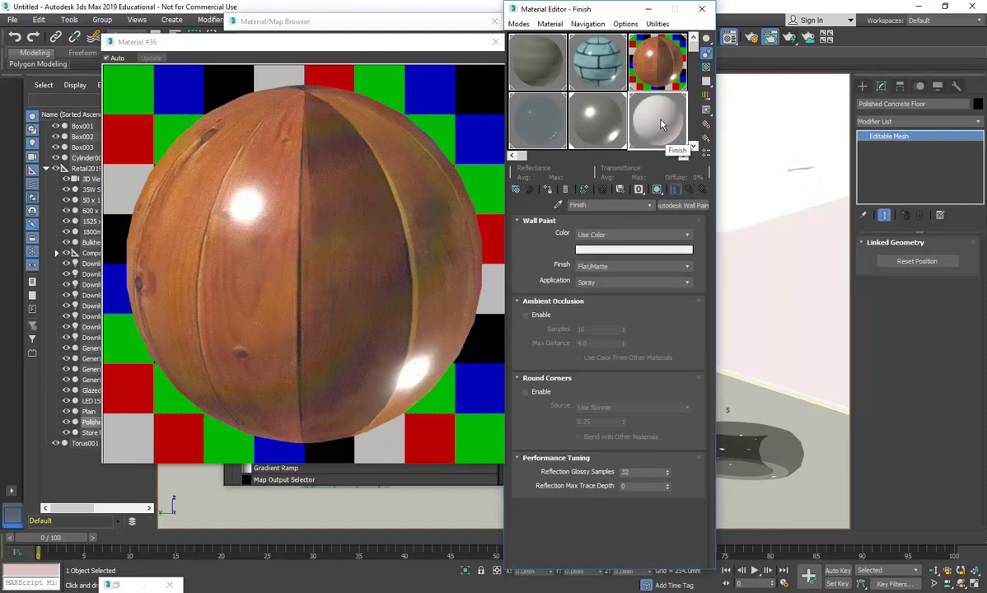
Step: Change the Solid Glass material's type to Autodesk Ceramic
click(528, 124)
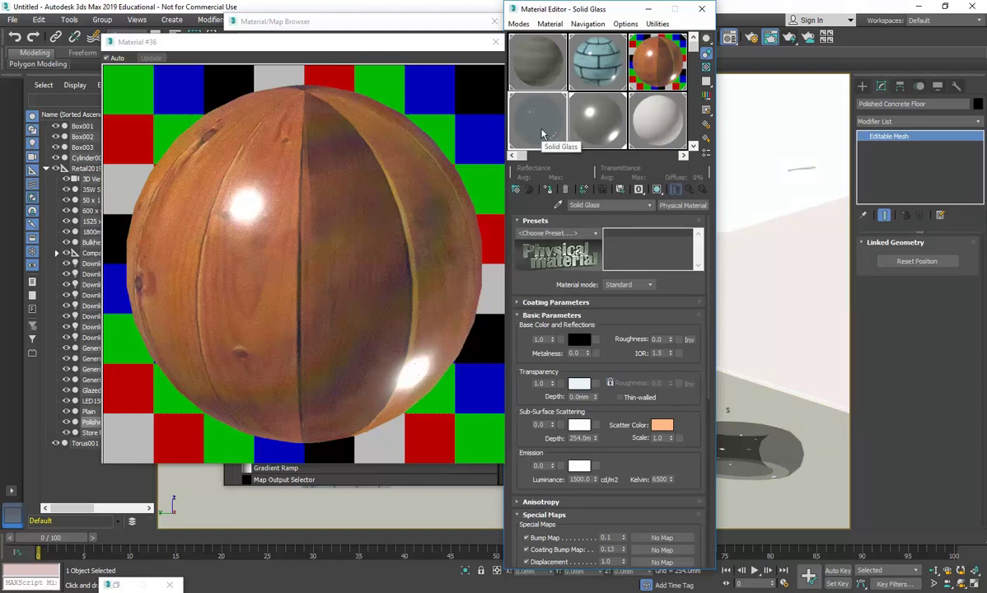
click(683, 206)
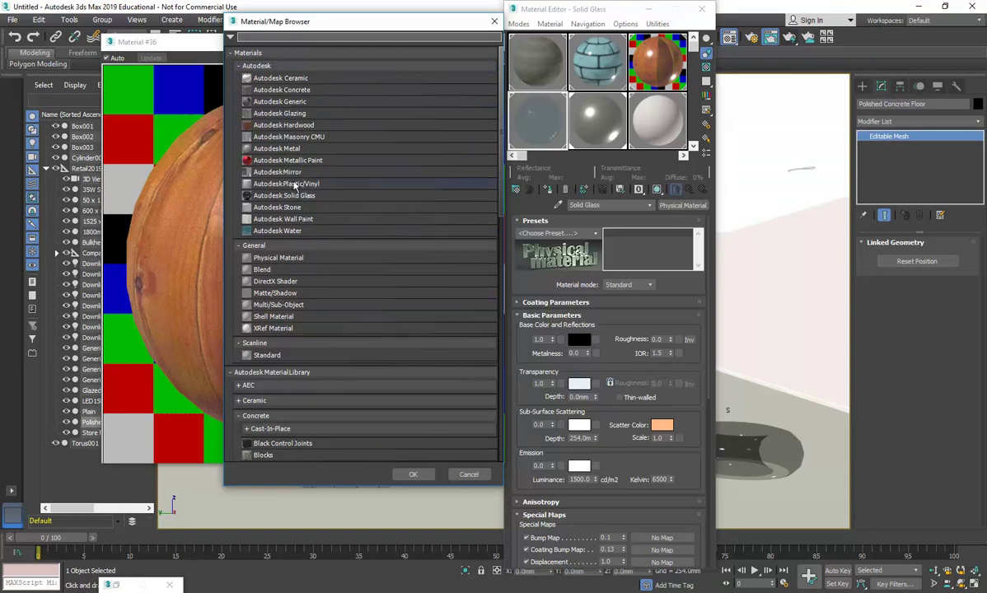
double_click(272, 79)
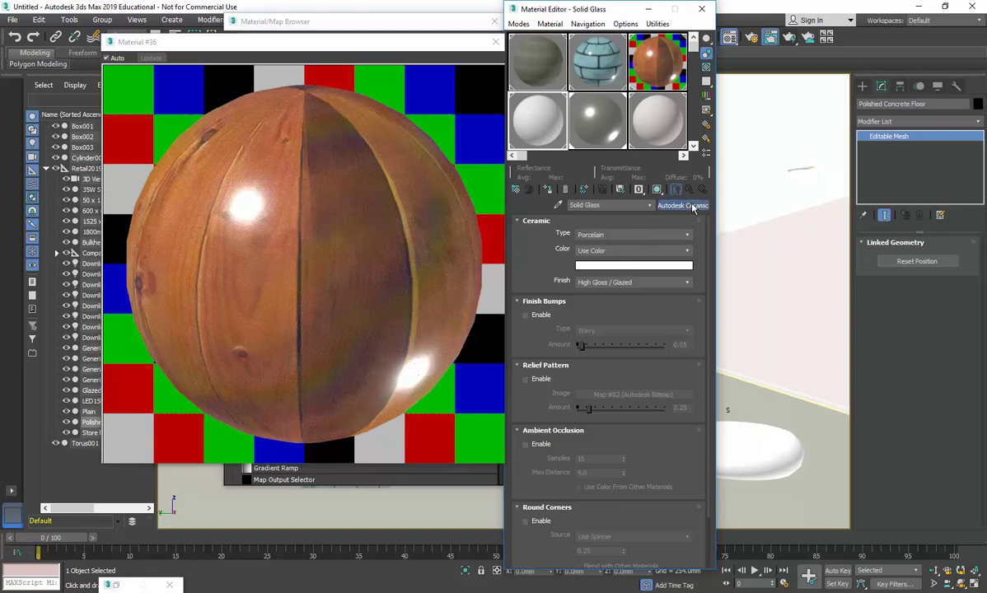
Step: Switch the Solid Glass material's type back to Physical Material
click(682, 206)
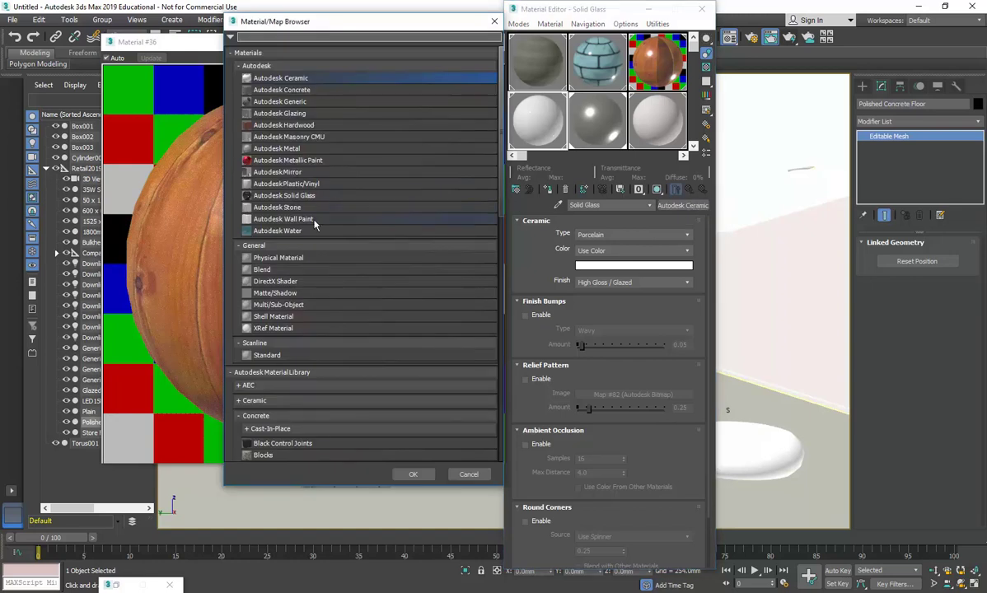
click(271, 259)
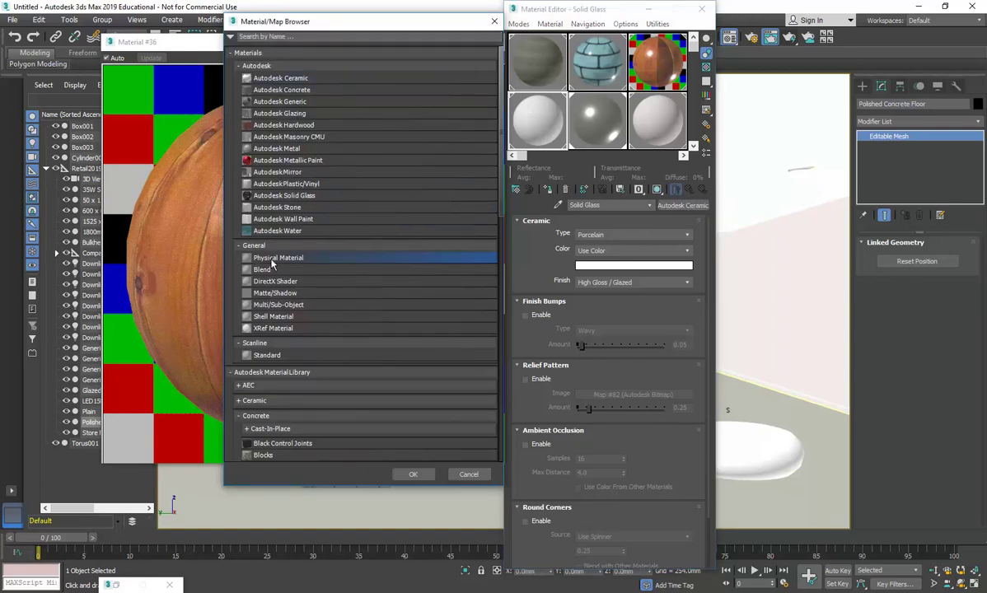
click(402, 473)
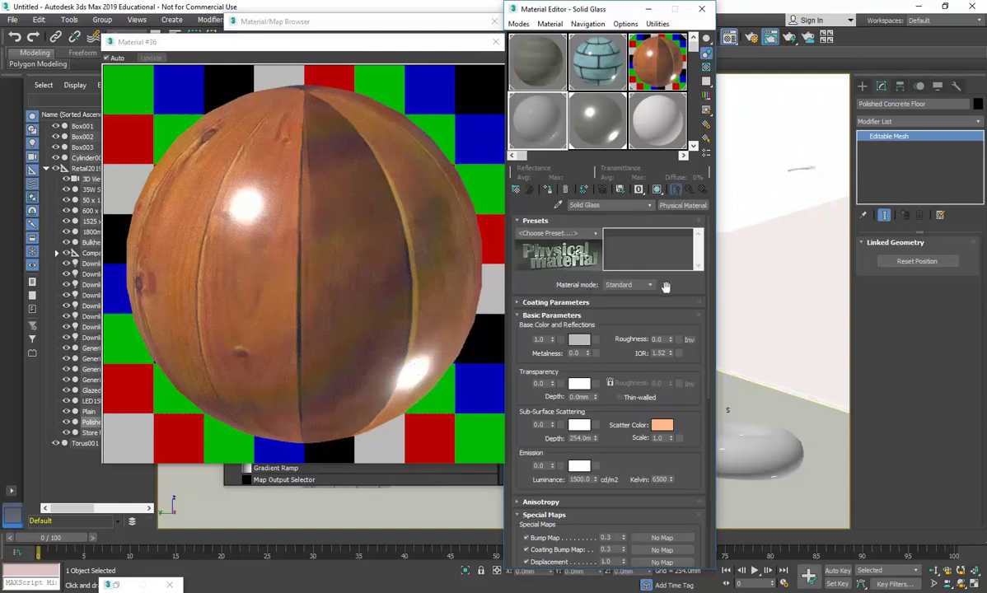
Step: Look through the Physical Material presets and apply Rough Concrete to the Solid Glass material
click(596, 234)
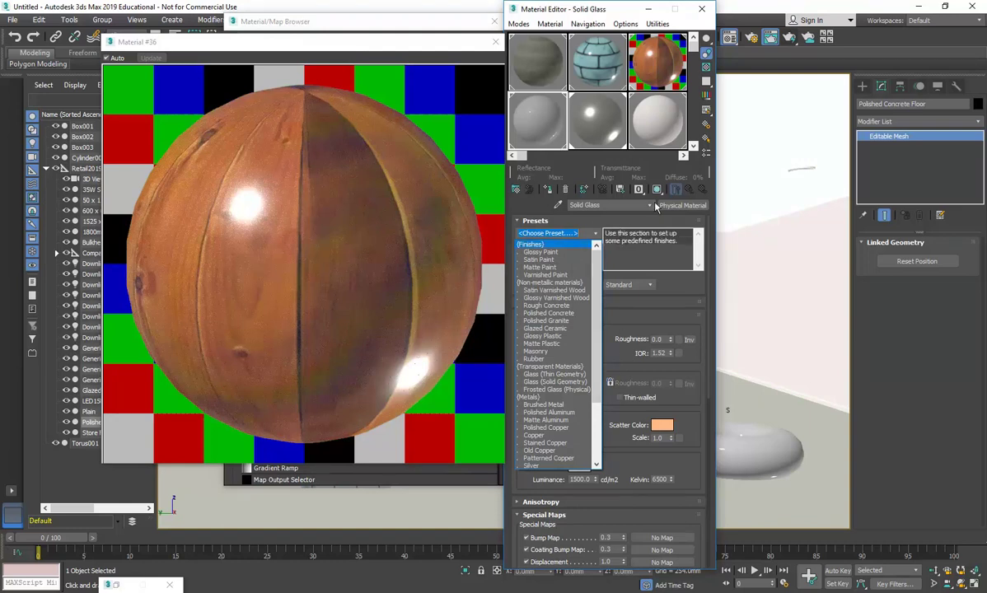
scroll(599, 358, down, 4)
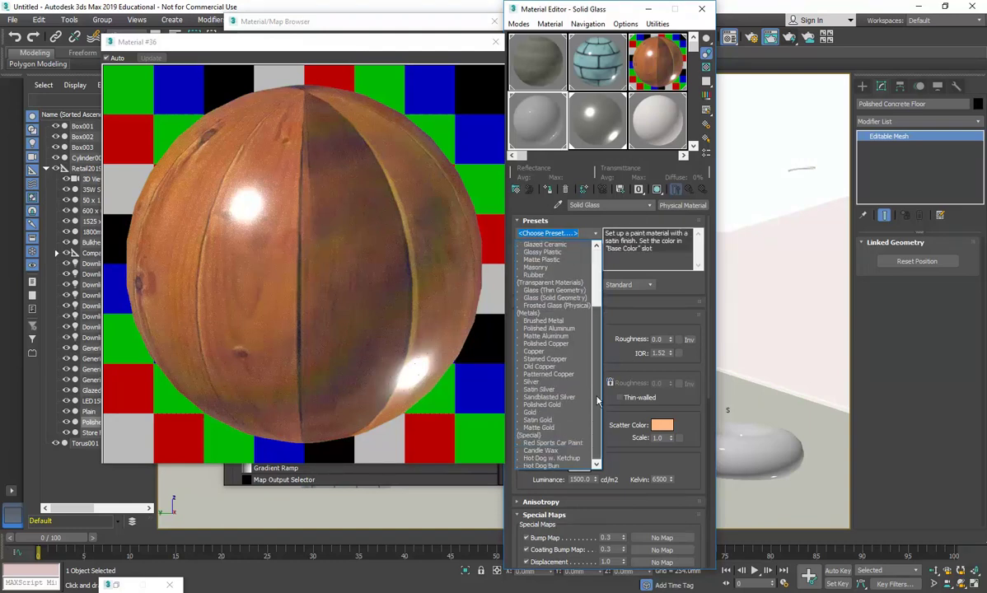
scroll(599, 401, up, 4)
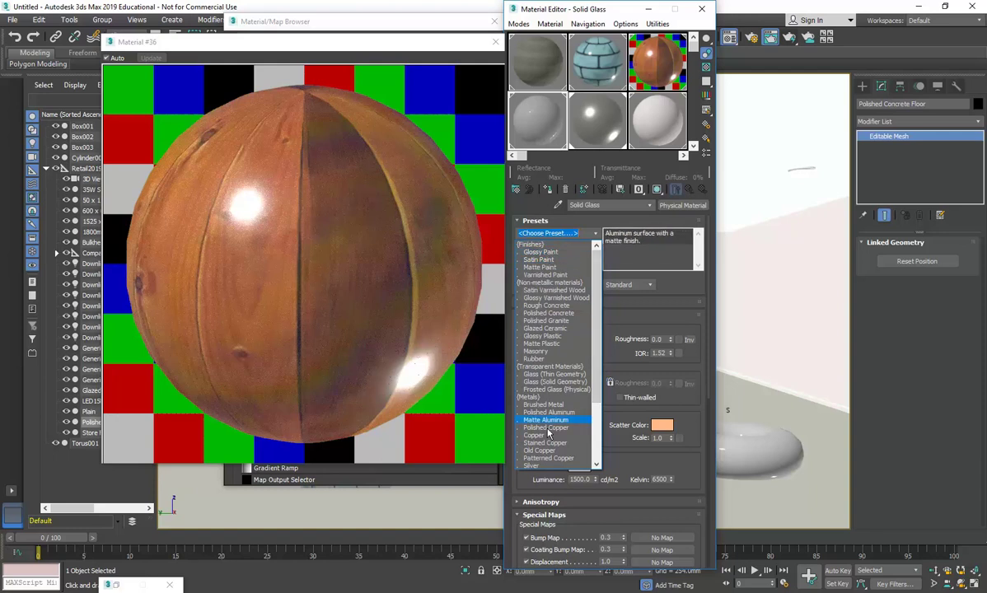
click(554, 233)
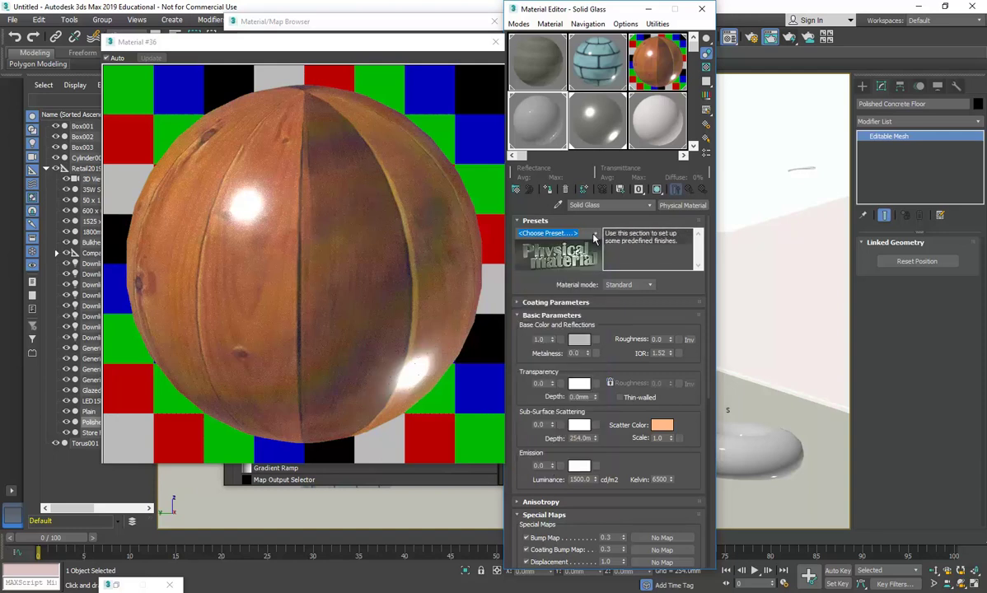
click(559, 234)
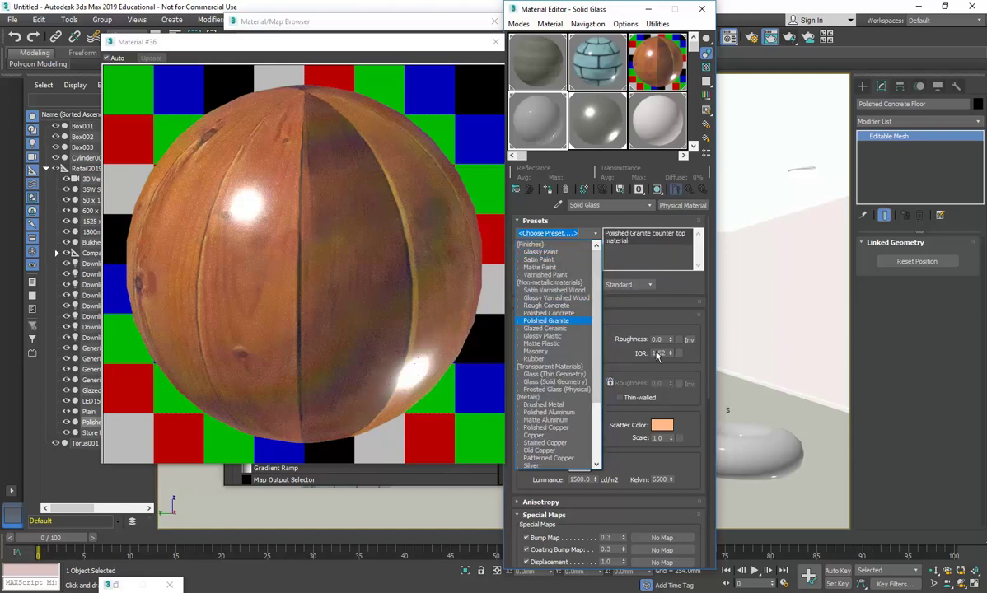
click(542, 306)
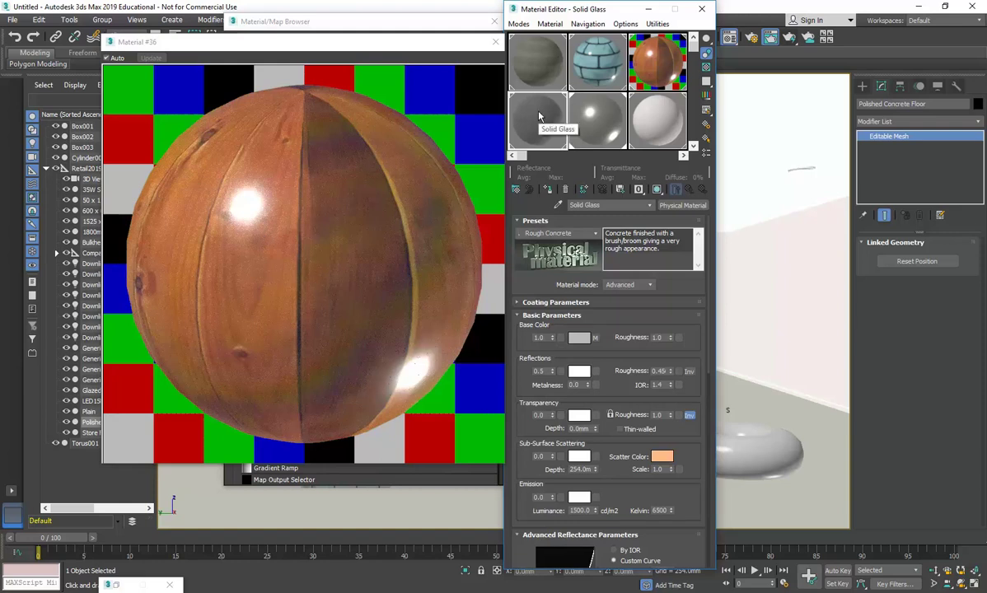
Step: Replace the enlarged wood preview with one of Solid Glass and apply the Glass (Solid Geometry) preset to it
click(495, 42)
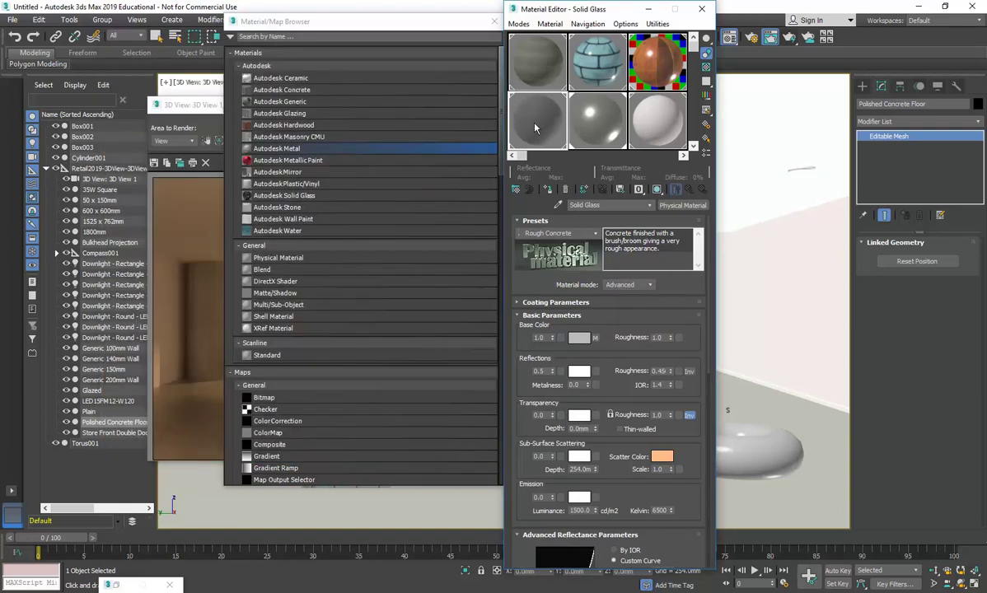
double_click(536, 119)
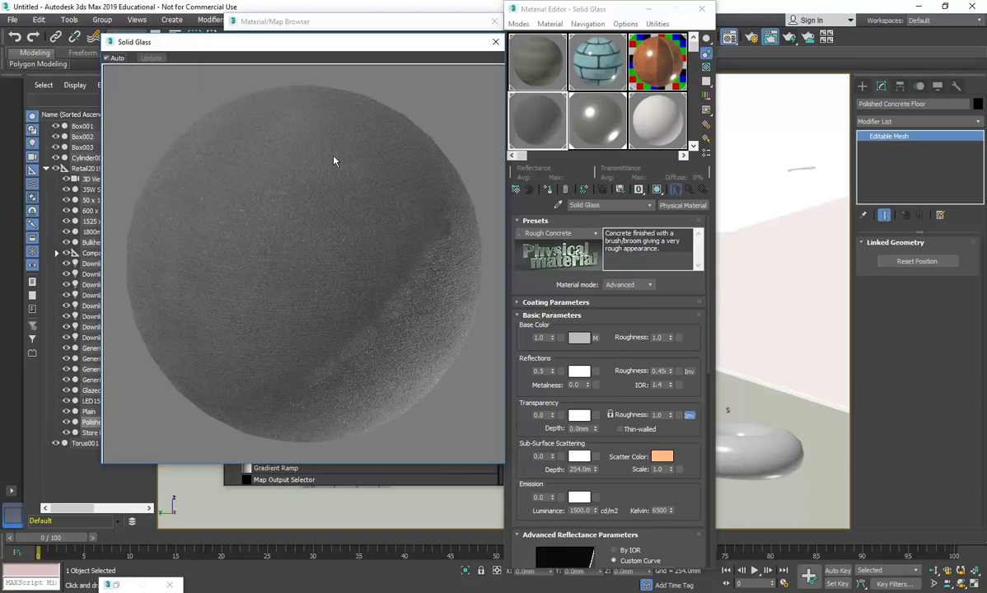
click(596, 234)
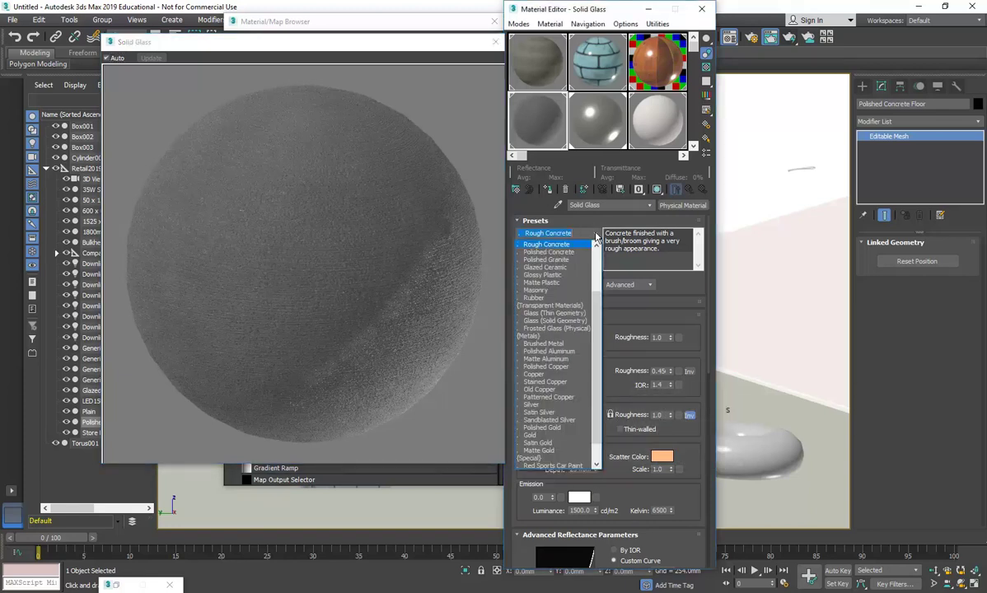
click(558, 322)
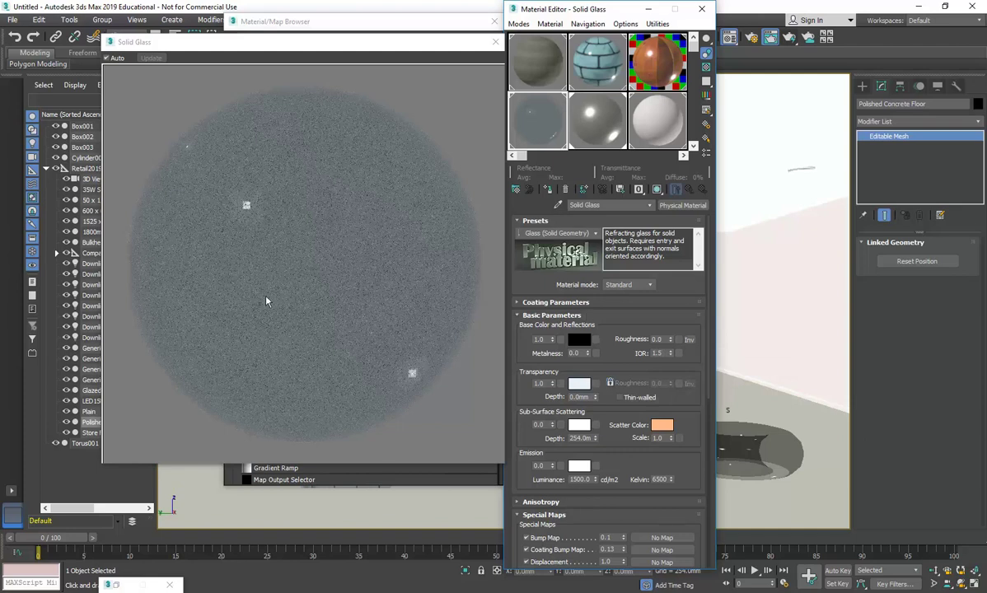
Step: Examine the material types offered for the Solid Glass material without changing its type
click(596, 236)
click(597, 237)
click(684, 205)
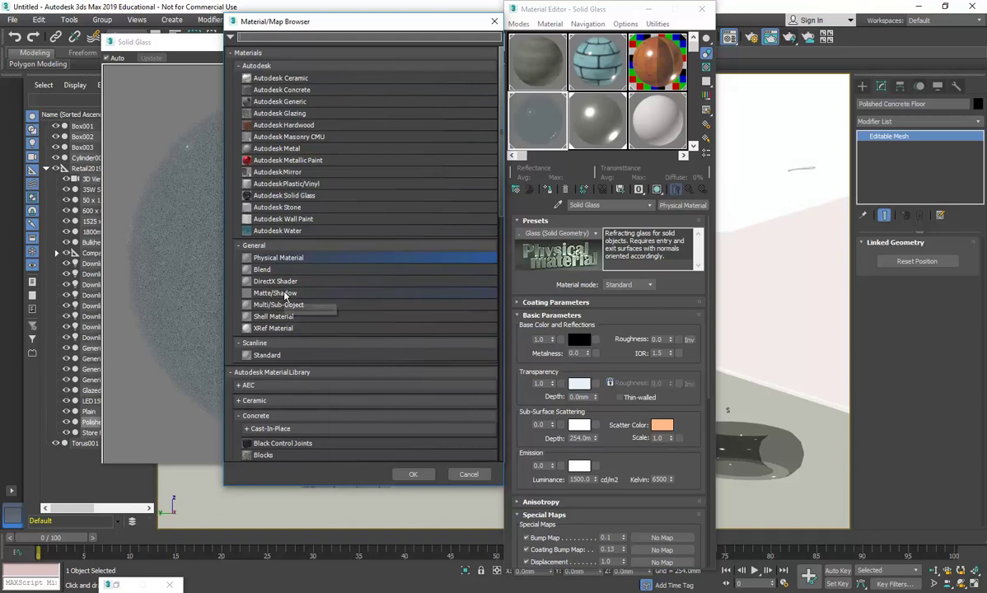
scroll(284, 271, down, 3)
scroll(285, 297, up, 2)
scroll(285, 297, up, 1)
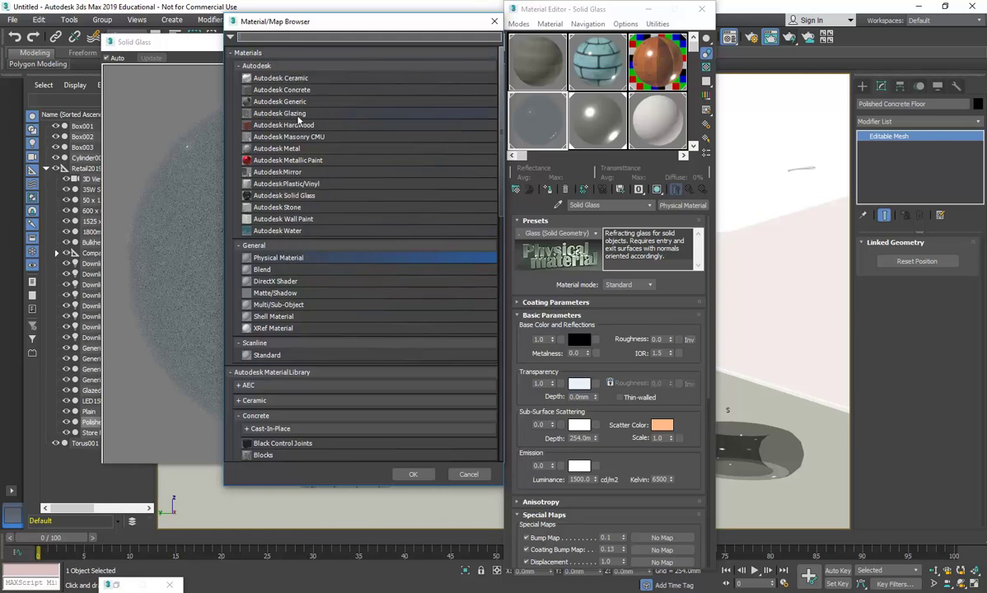
click(467, 473)
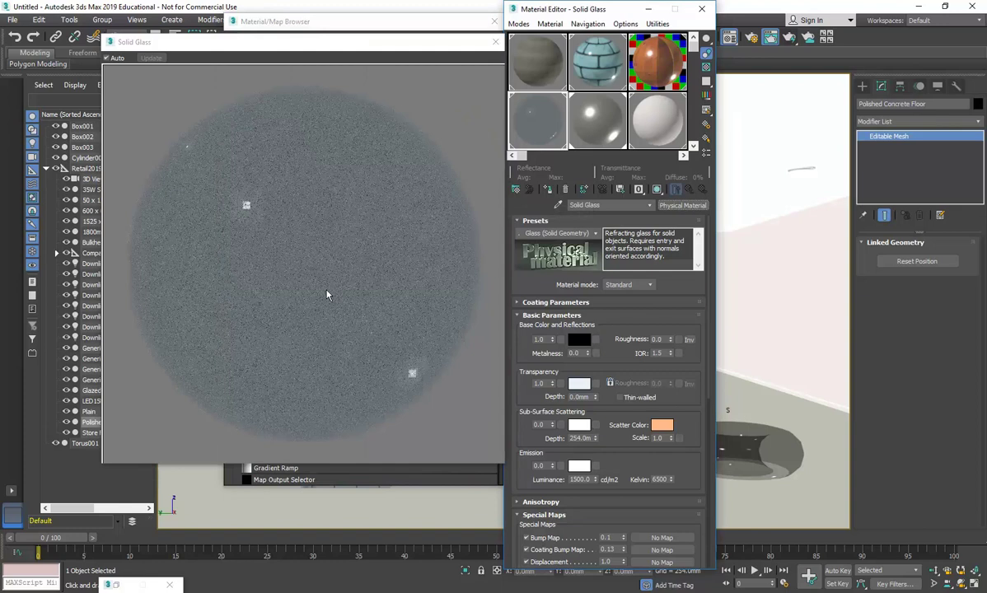
Step: Try the Hot Dog Bun preset on the Solid Glass material and replace it with Glossy Varnished Wood
click(595, 234)
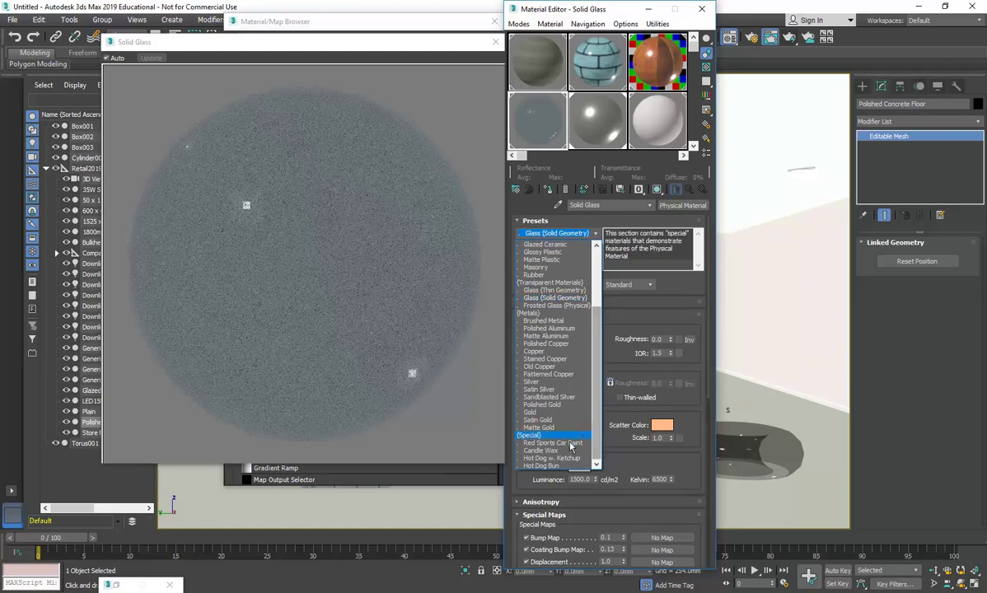
click(543, 465)
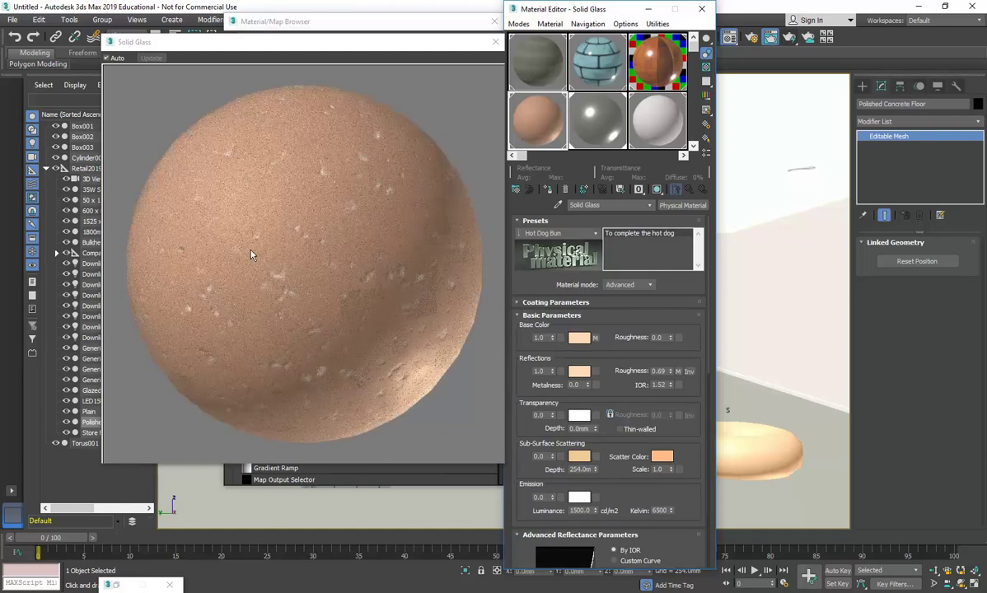
click(558, 233)
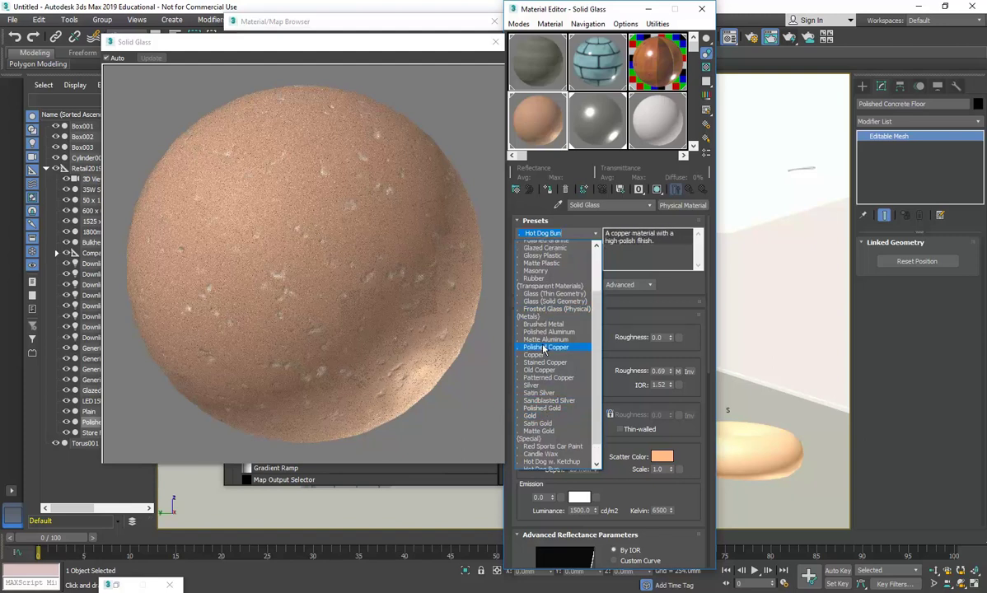
scroll(544, 348, up, 4)
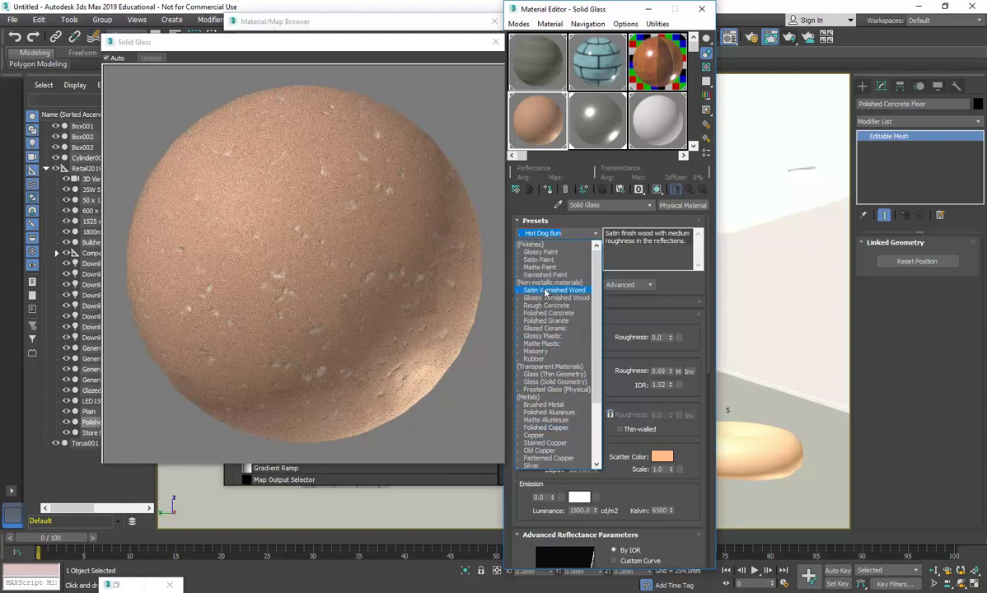
click(545, 299)
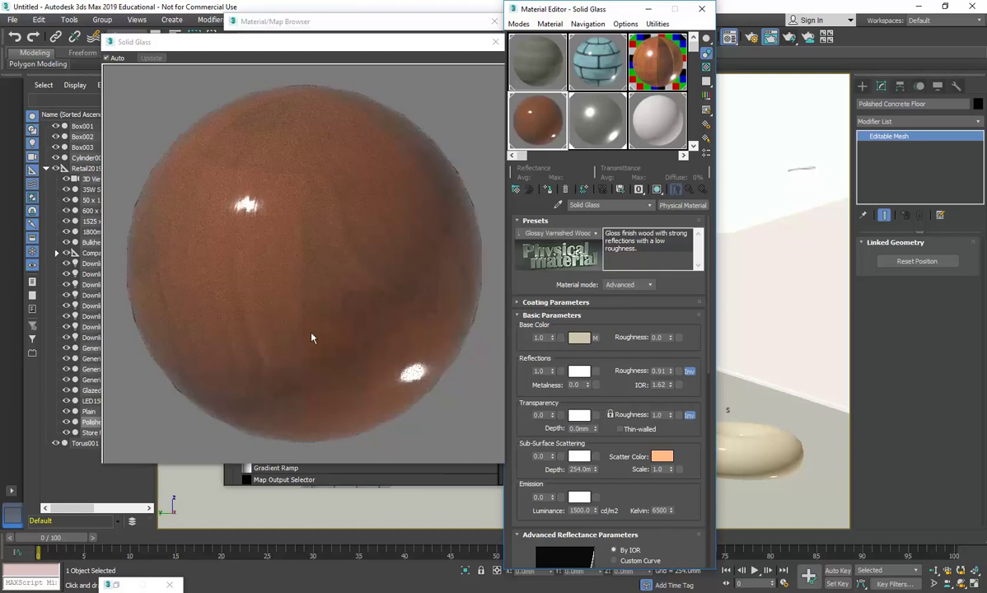
Step: Open the base color map of the Solid Glass material and view its beech plank image
click(595, 340)
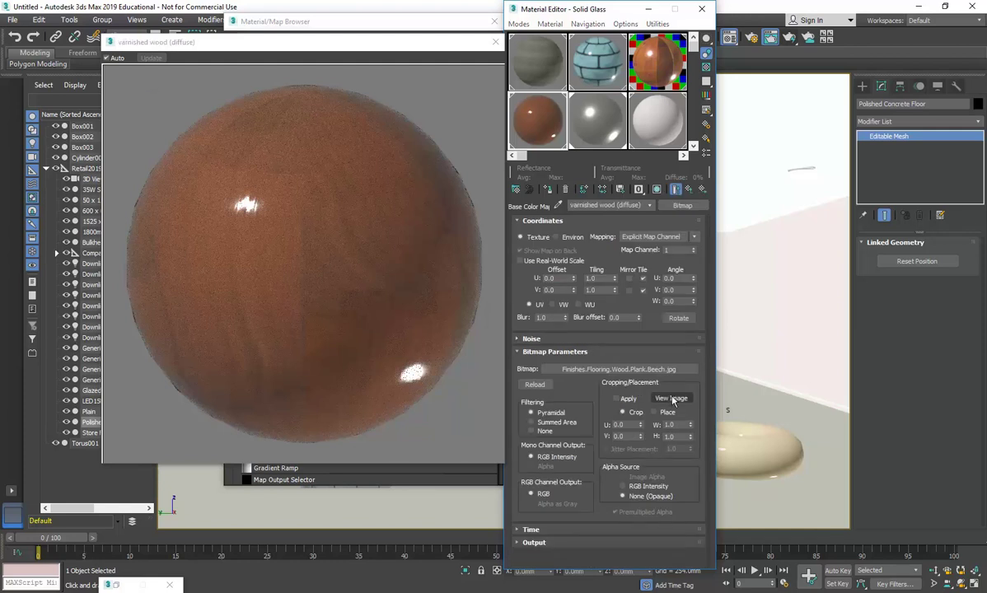
click(671, 398)
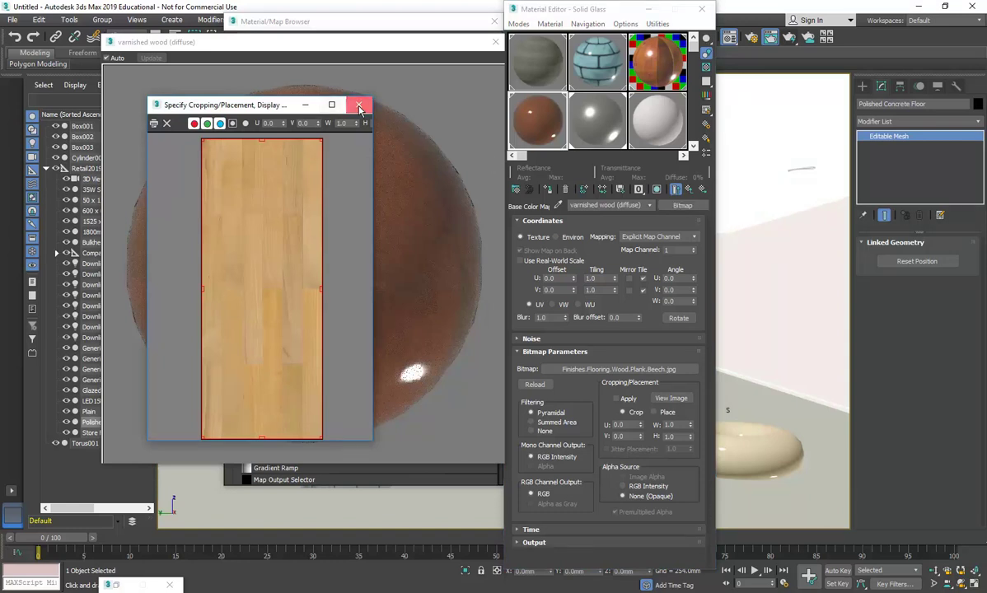
click(358, 105)
Step: Replace the base color map's bitmap with the bark image from the 3ds Max maps folder
click(572, 369)
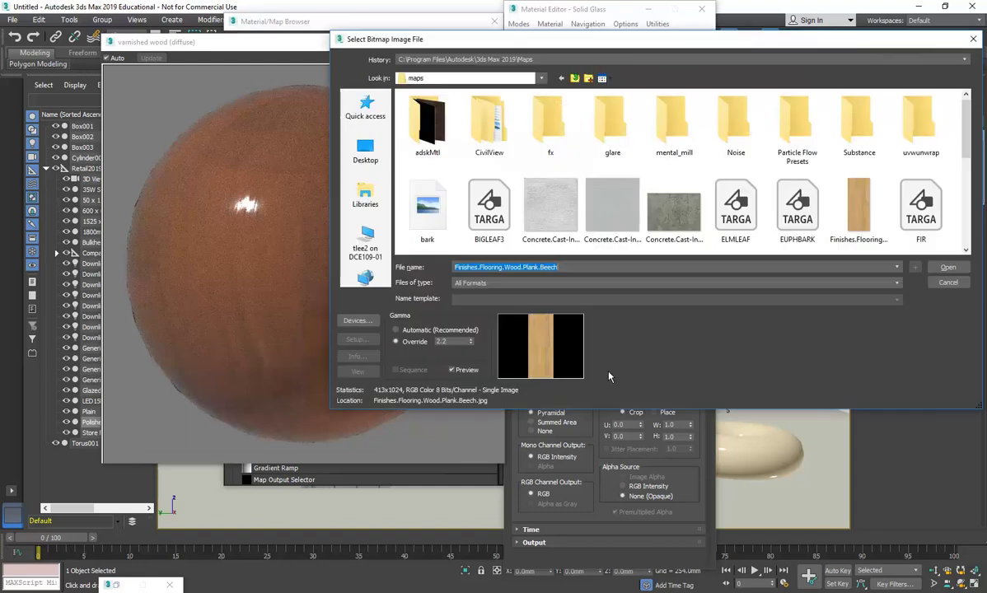
click(861, 210)
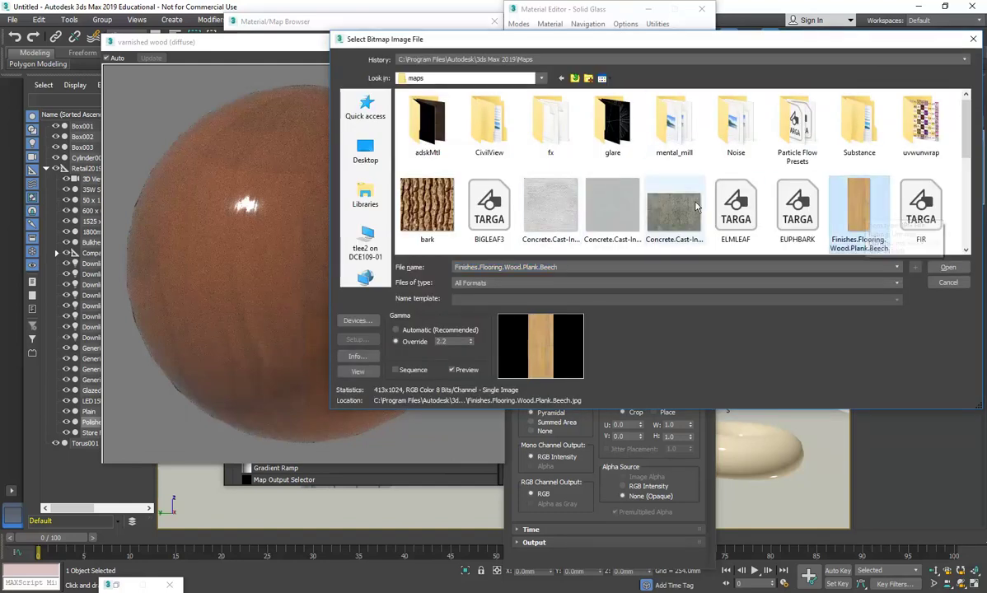
scroll(695, 207, down, 5)
scroll(696, 207, up, 6)
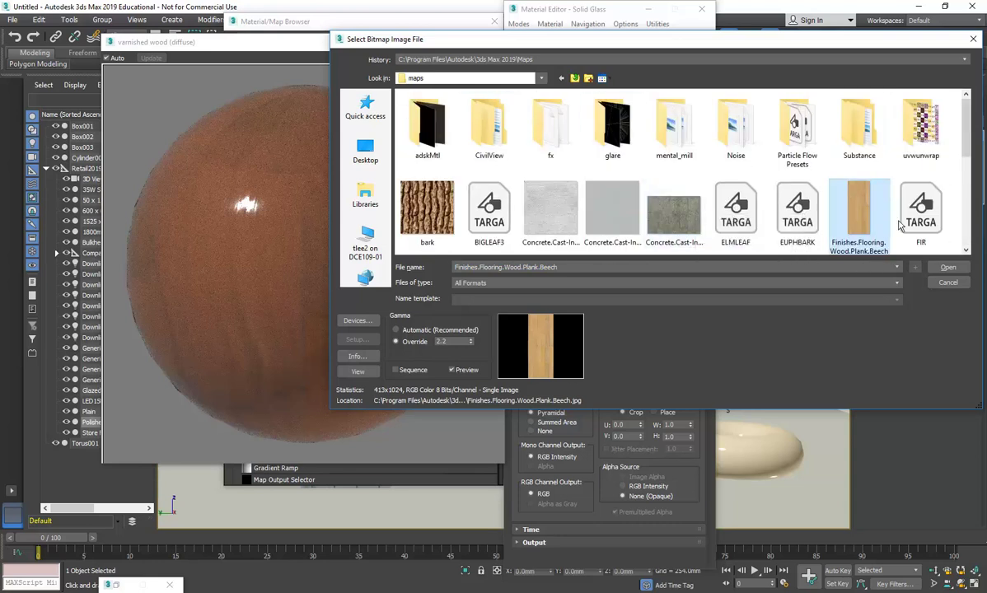
click(409, 203)
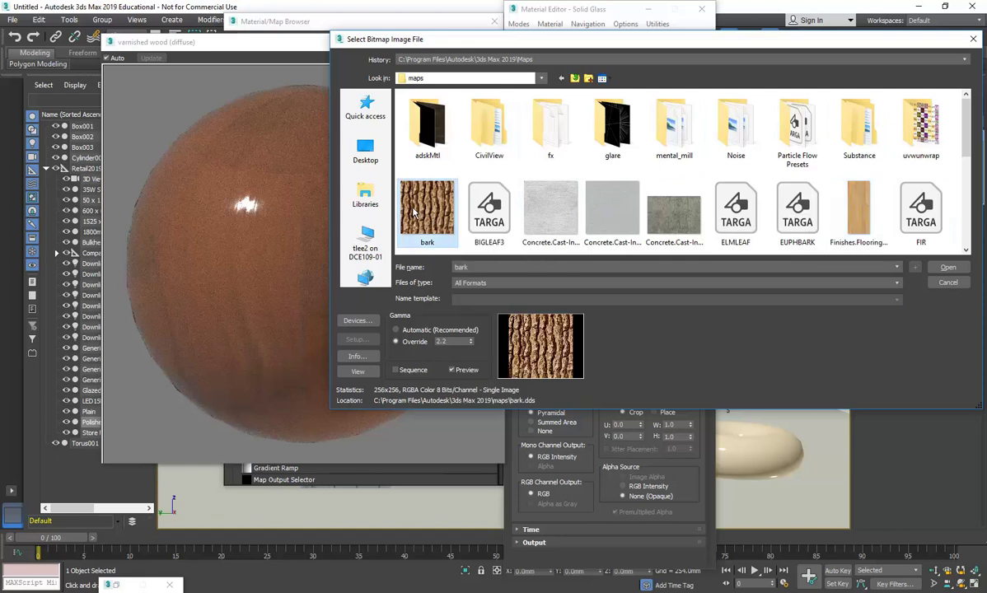
double_click(423, 212)
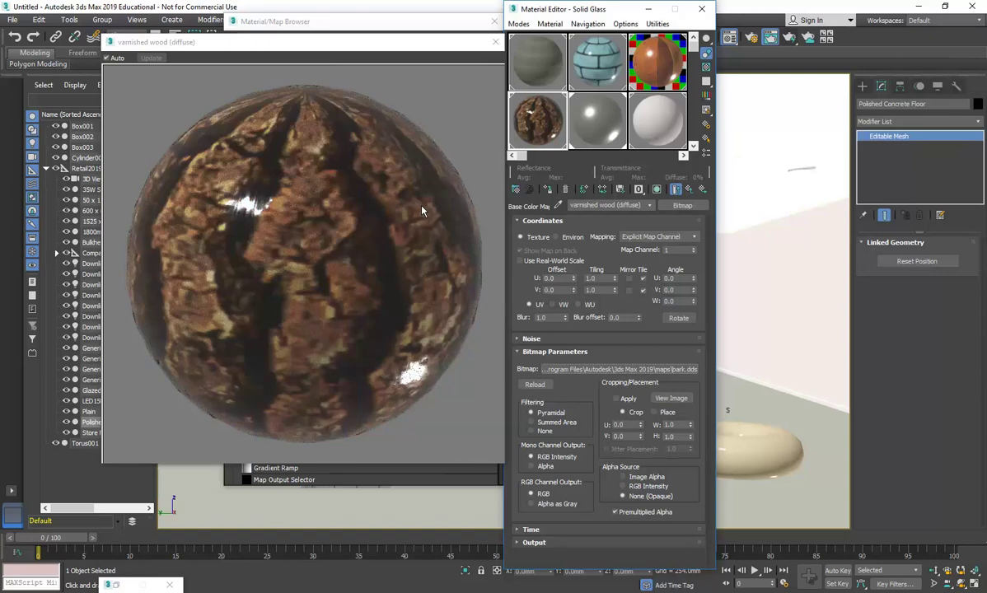
Step: Return to the Solid Glass material's main settings and close its enlarged preview, the material windows and the rendered frame window
click(690, 191)
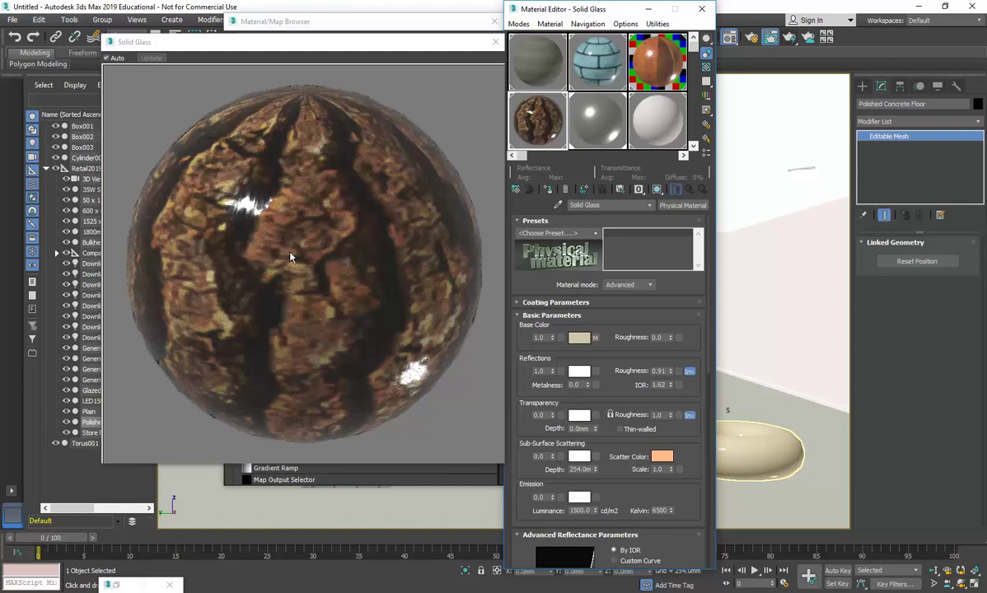
click(318, 325)
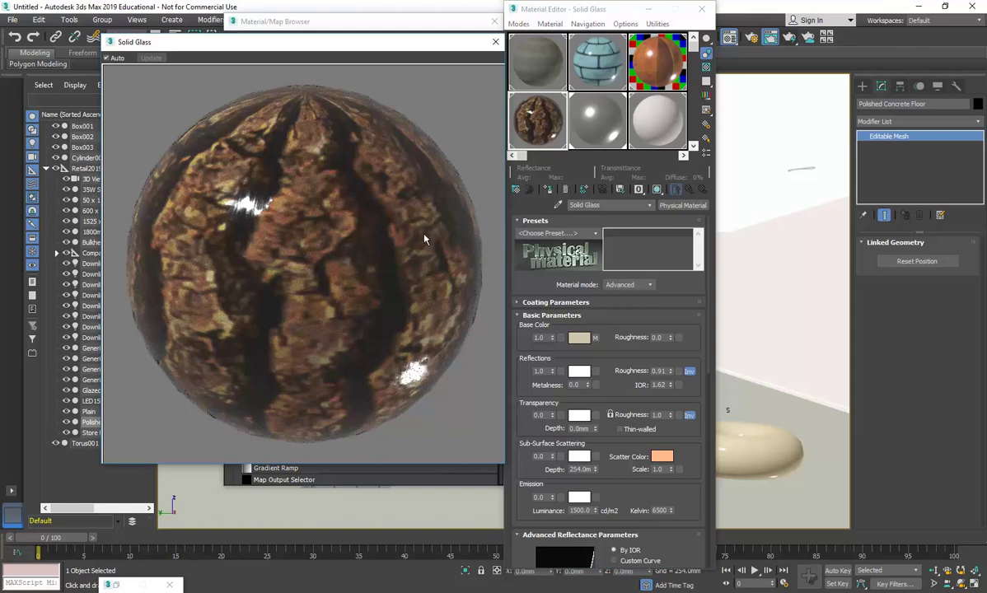
click(497, 42)
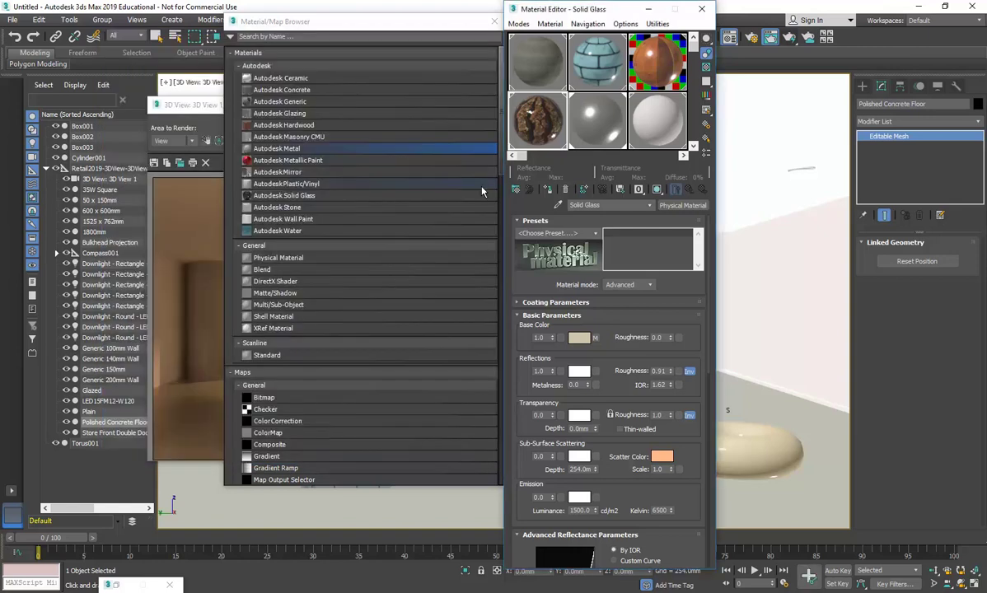
click(701, 8)
click(494, 21)
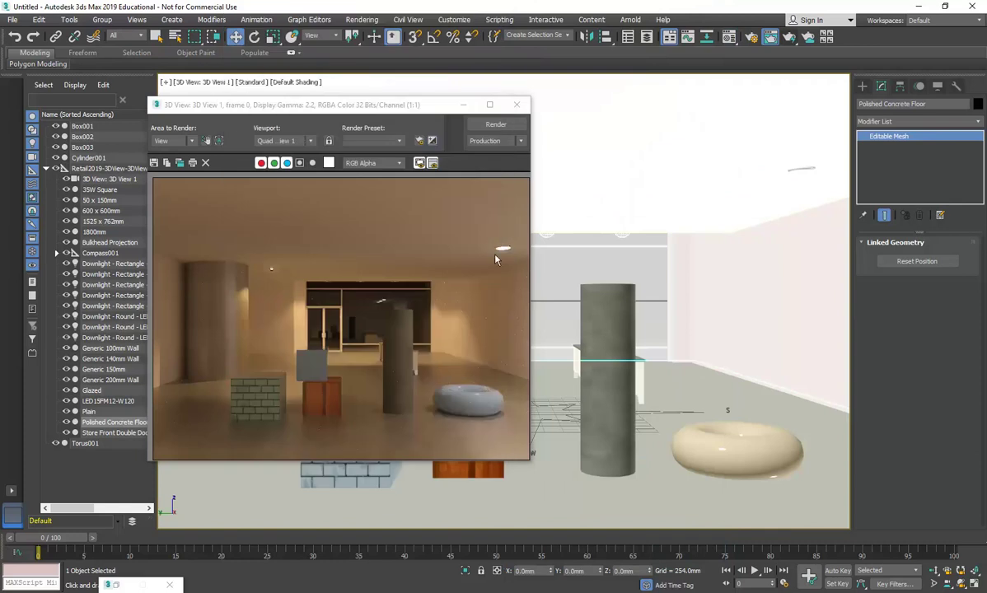
click(516, 104)
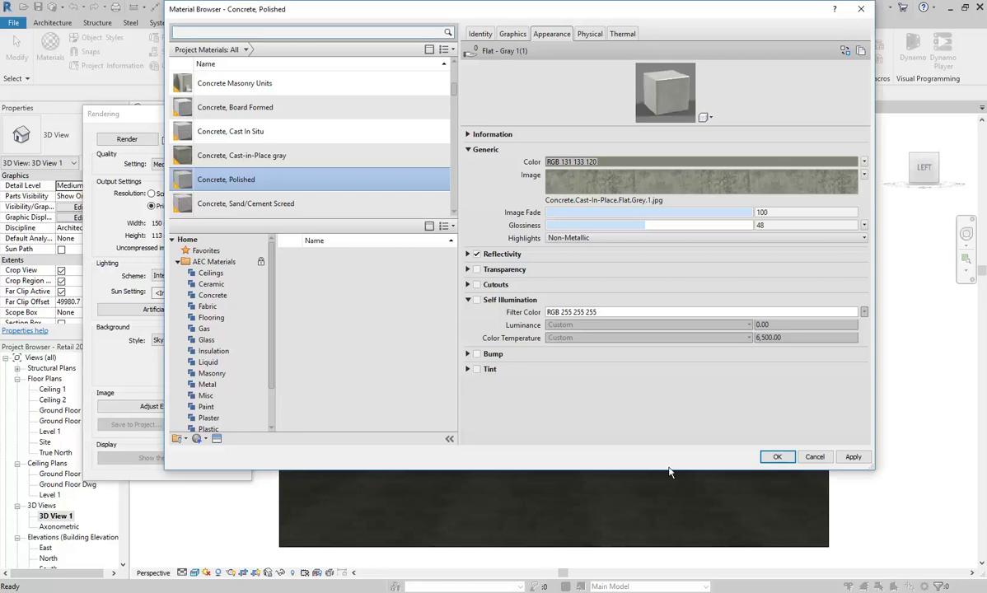
Step: Switch to Revit, accept the Concrete, Polished material settings, and move the nearer desk forward and to the right across the floor
click(777, 457)
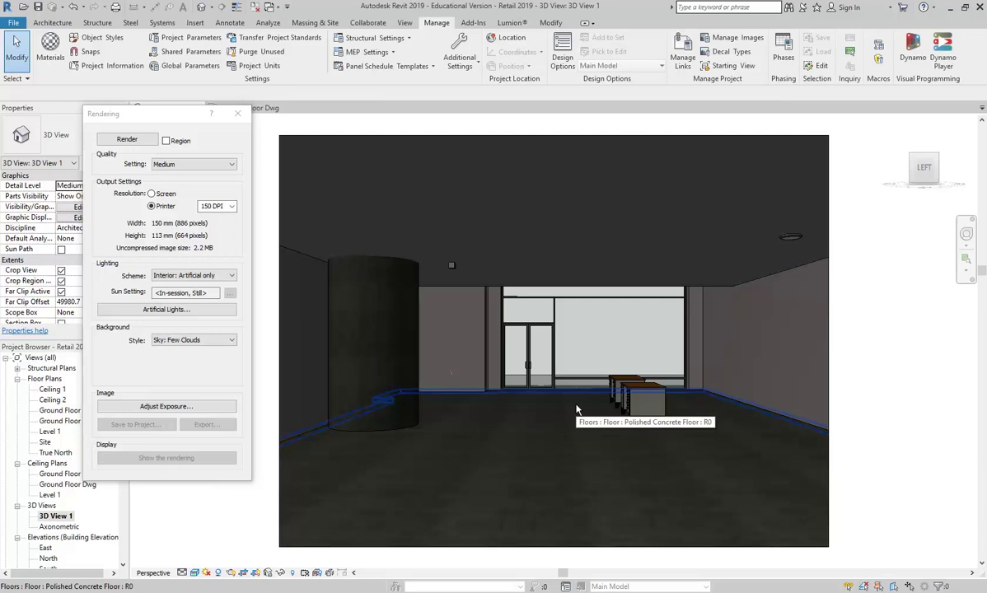
click(639, 400)
drag(634, 397, 702, 450)
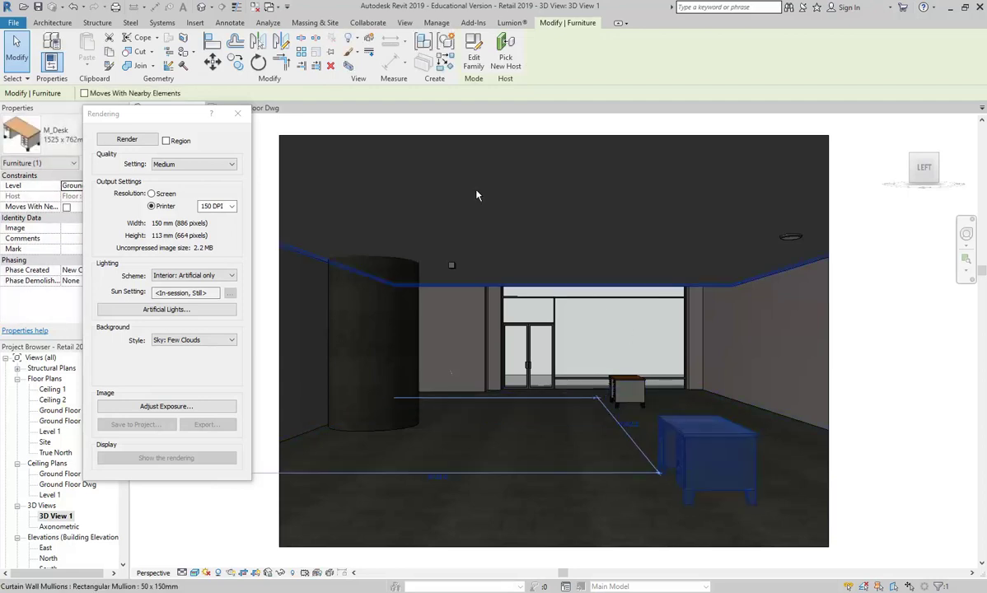
key(Escape)
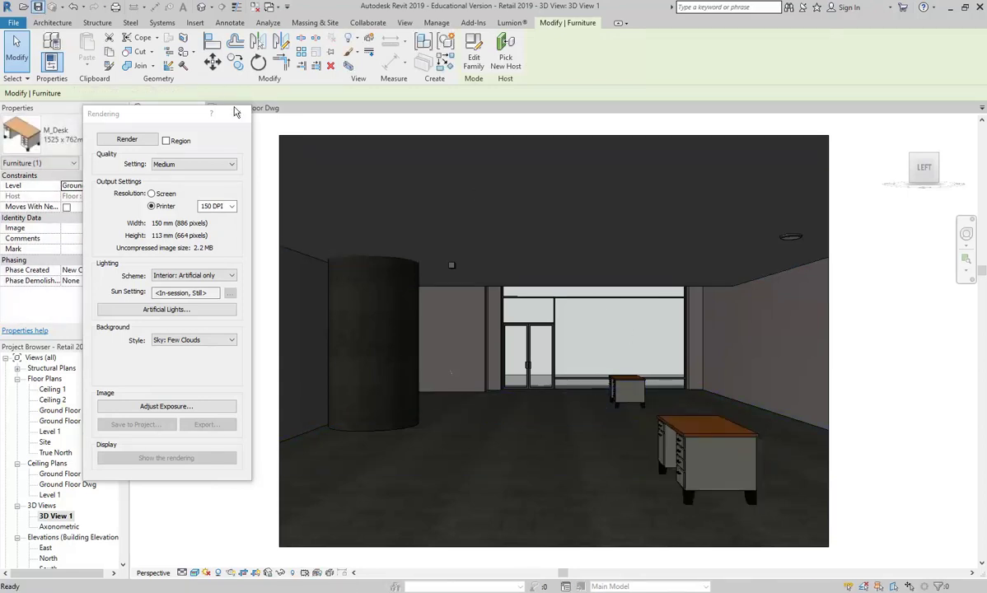
Step: Close the Rendering dialog and export the 3D view as FBX, overwriting Retail2019-3DView-3DView1 in the Retail-3D folder
click(237, 113)
click(11, 23)
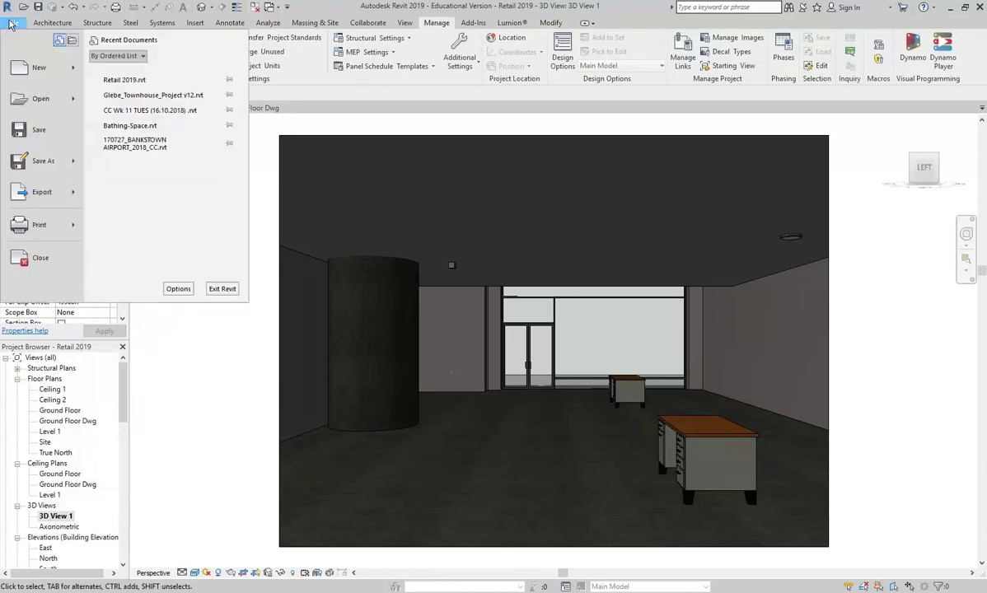
mouse_move(29, 192)
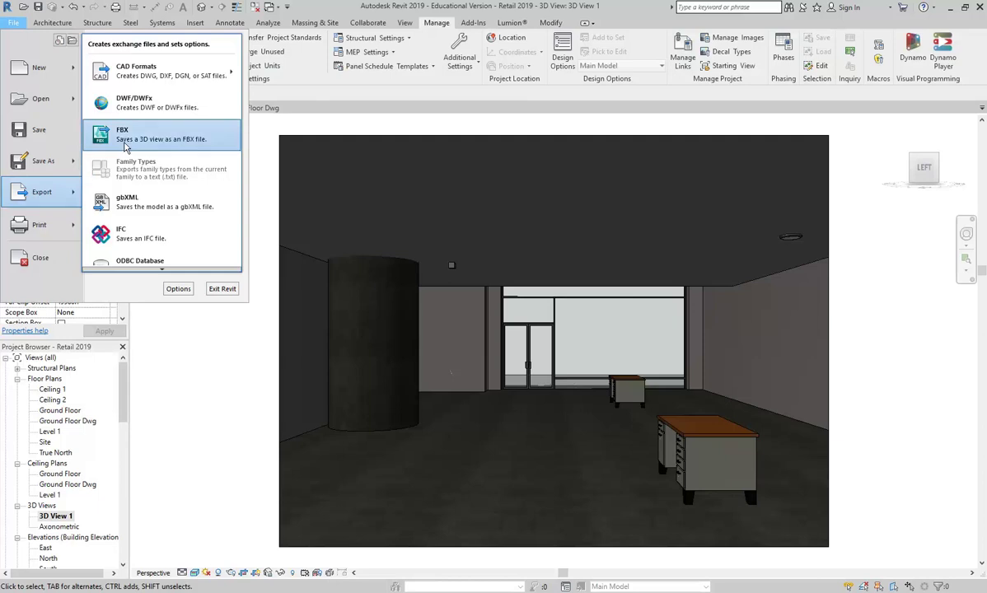
click(125, 142)
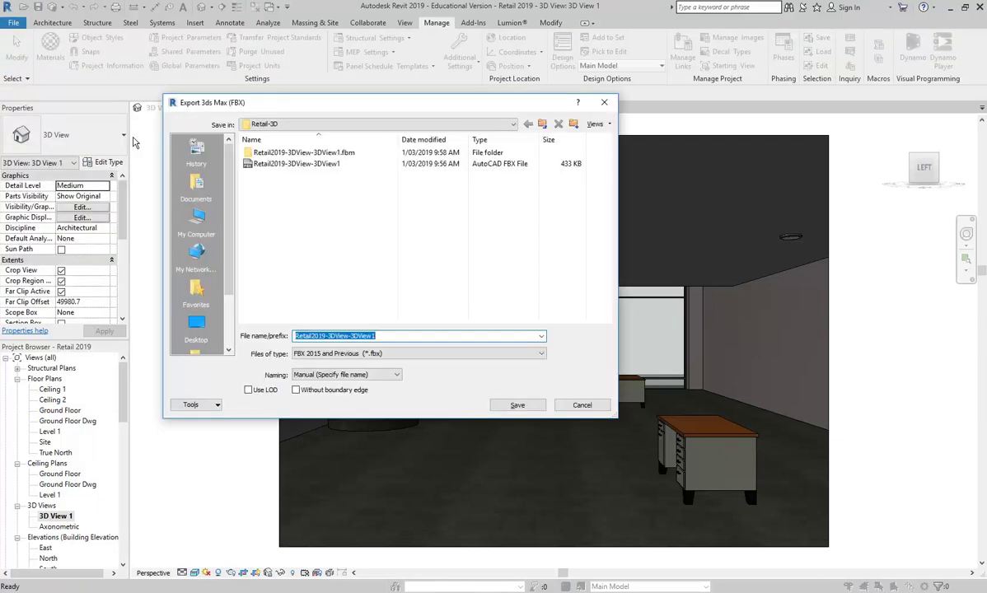
click(284, 164)
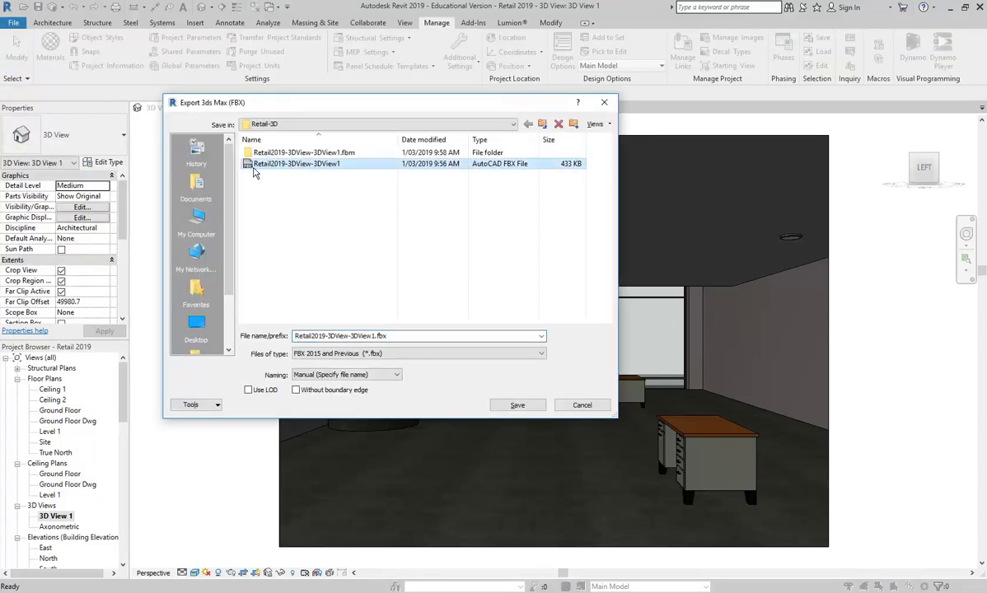
click(516, 403)
click(520, 321)
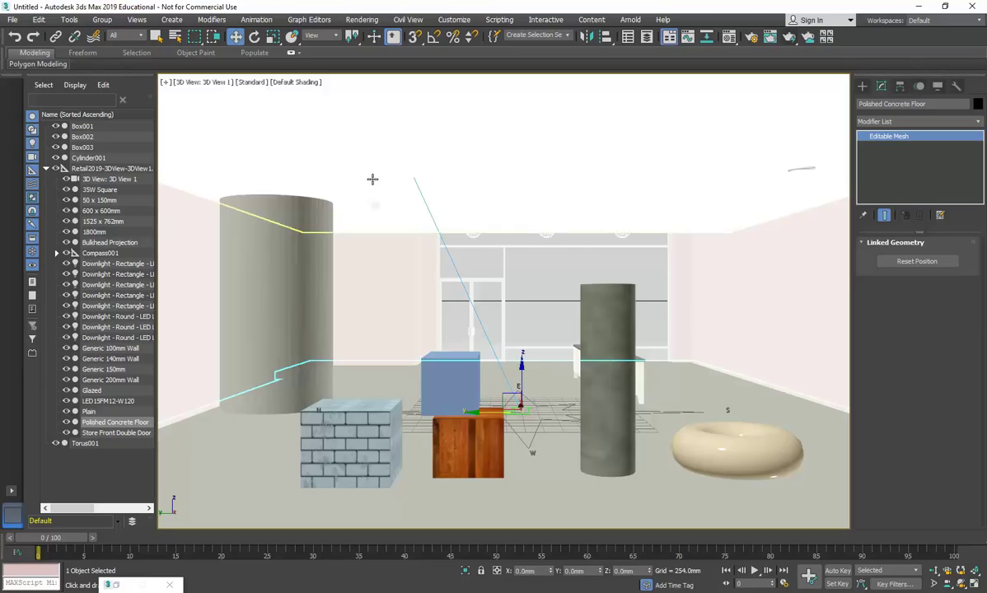
Step: Switch to 3ds Max and open the reload settings of the linked Retail2019-3DView-3DView1.fbx file
click(13, 19)
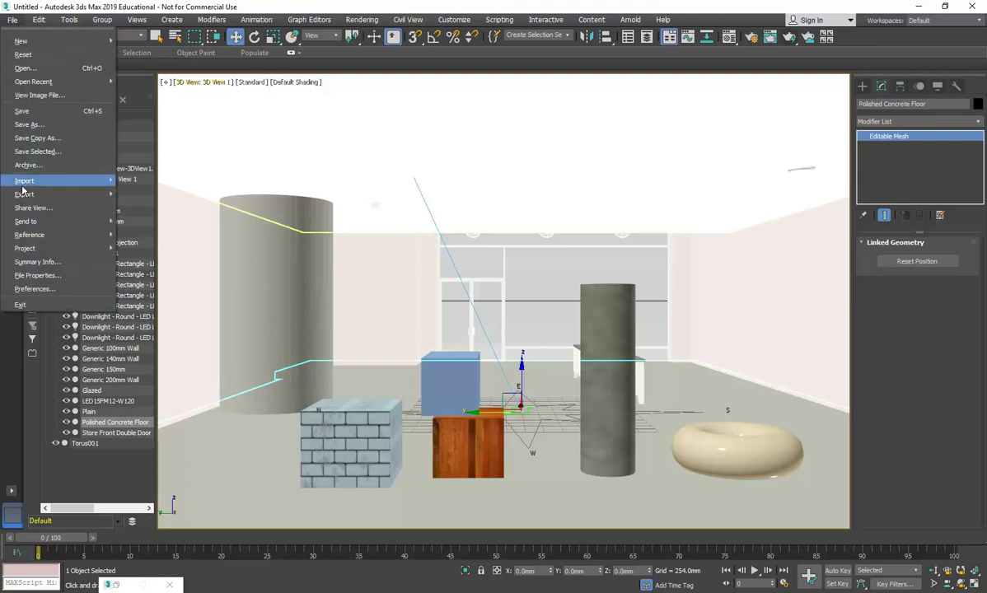
mouse_move(30, 239)
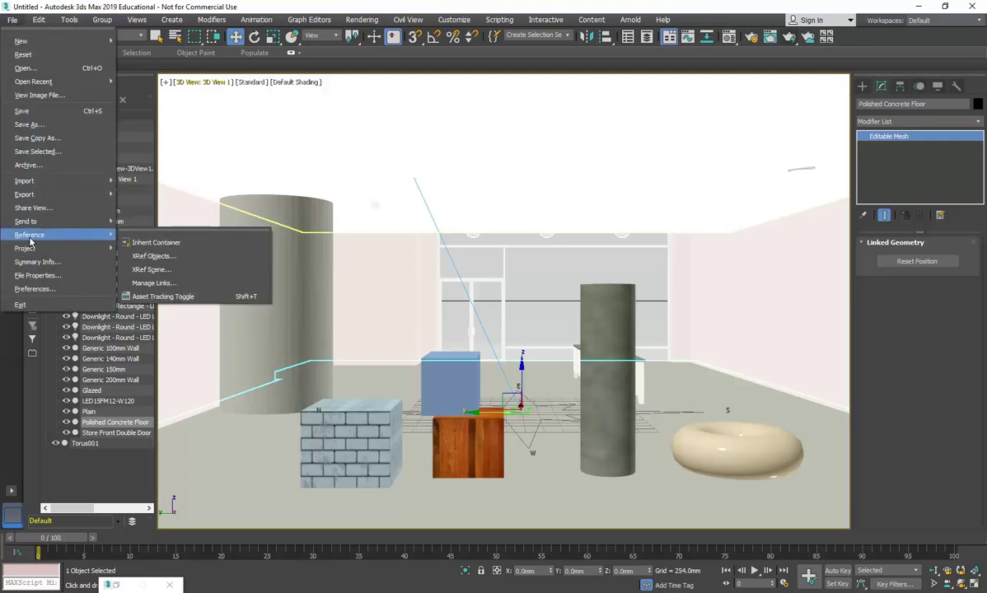
click(153, 282)
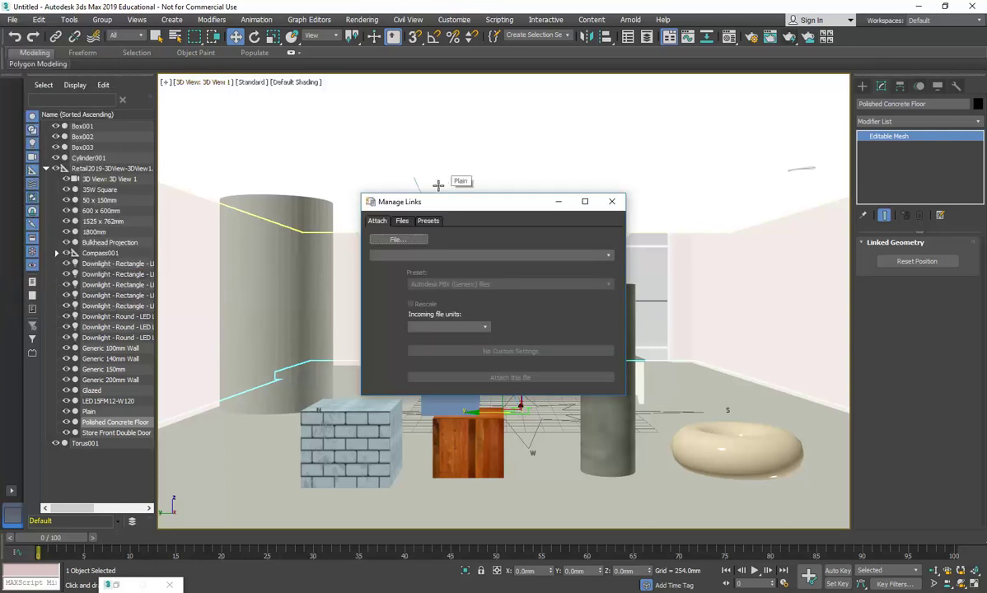
click(402, 221)
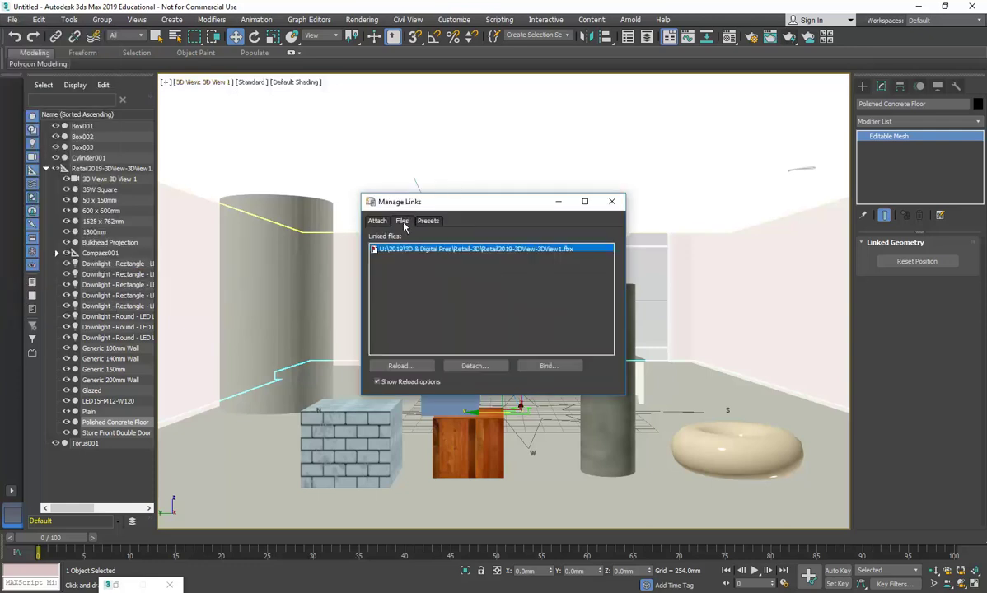
click(400, 367)
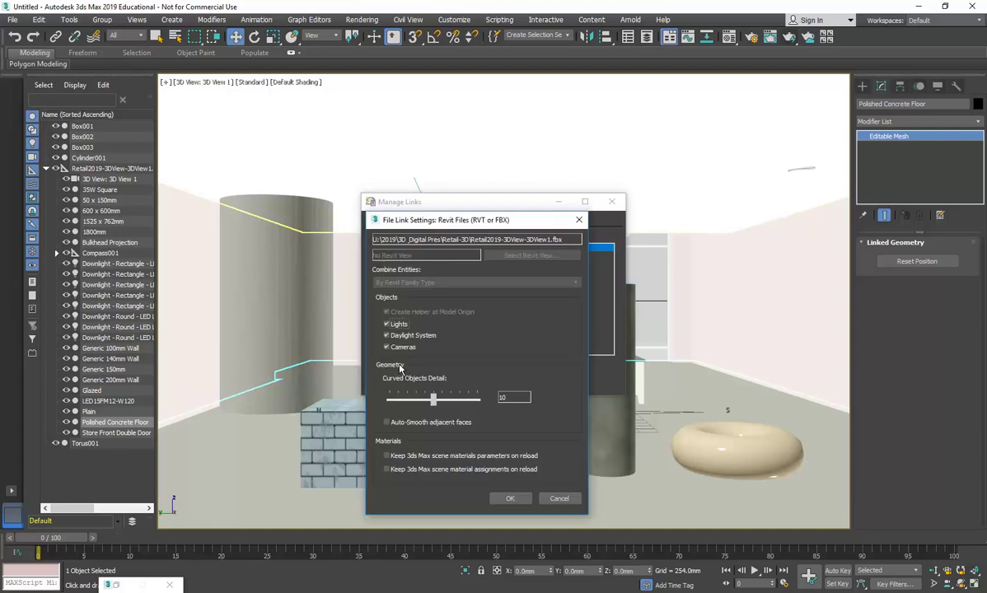
Step: Reload the linked file keeping the scene's material parameters and assignments, without lights, daylight system or cameras, and close the link manager
click(386, 455)
click(384, 468)
click(387, 347)
click(387, 335)
click(386, 324)
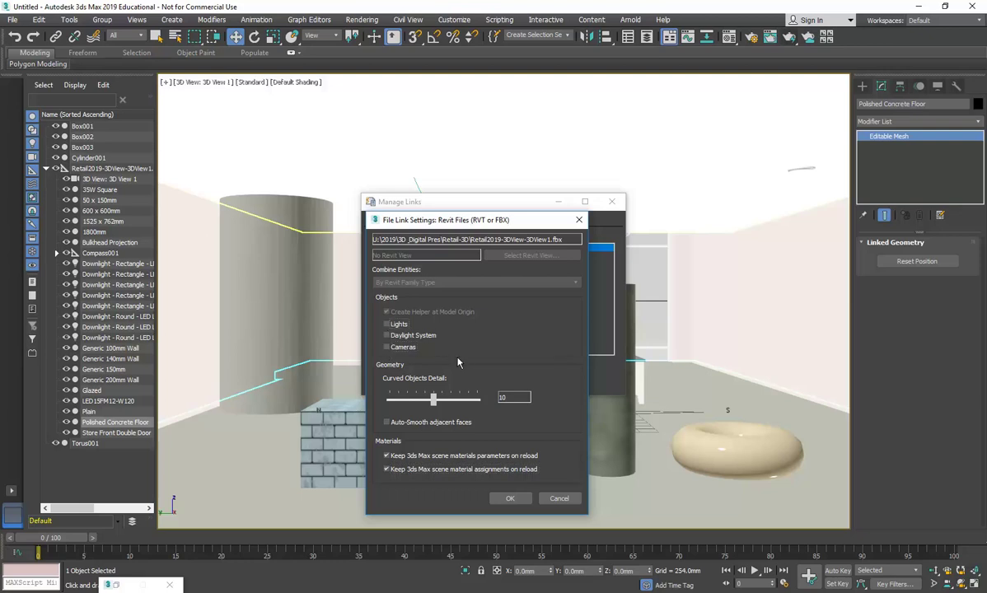
click(509, 499)
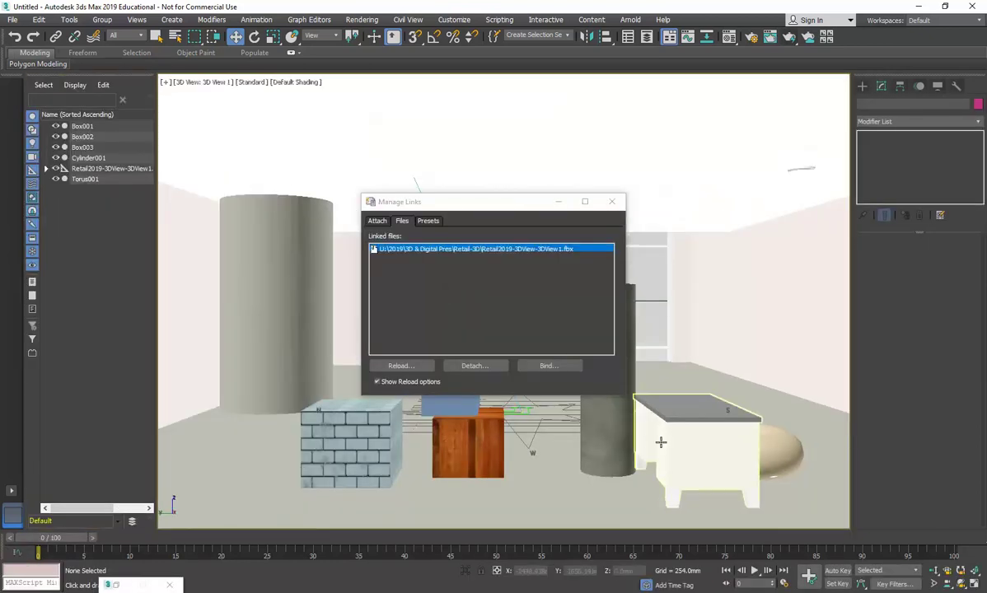
click(611, 202)
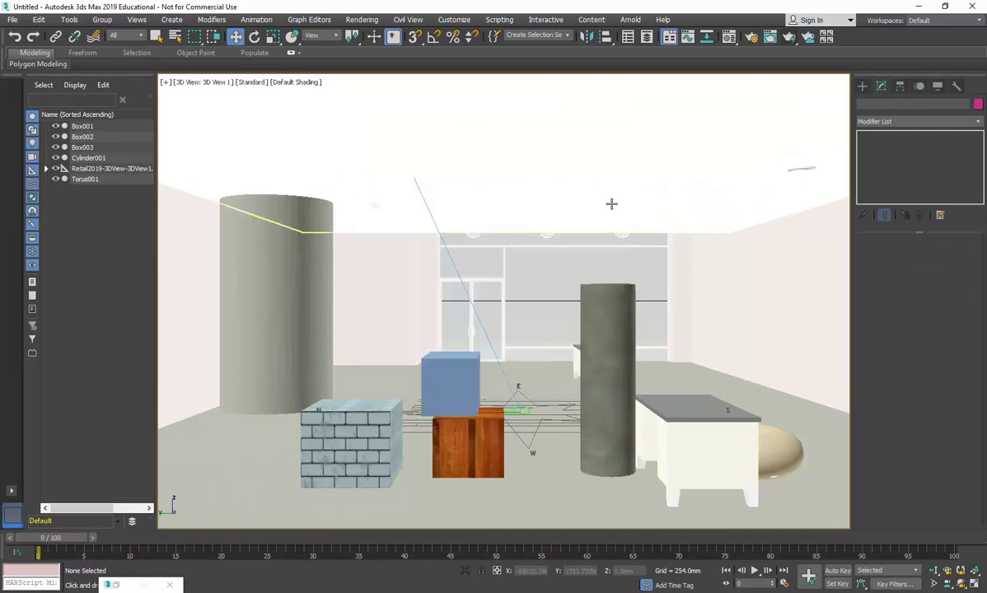